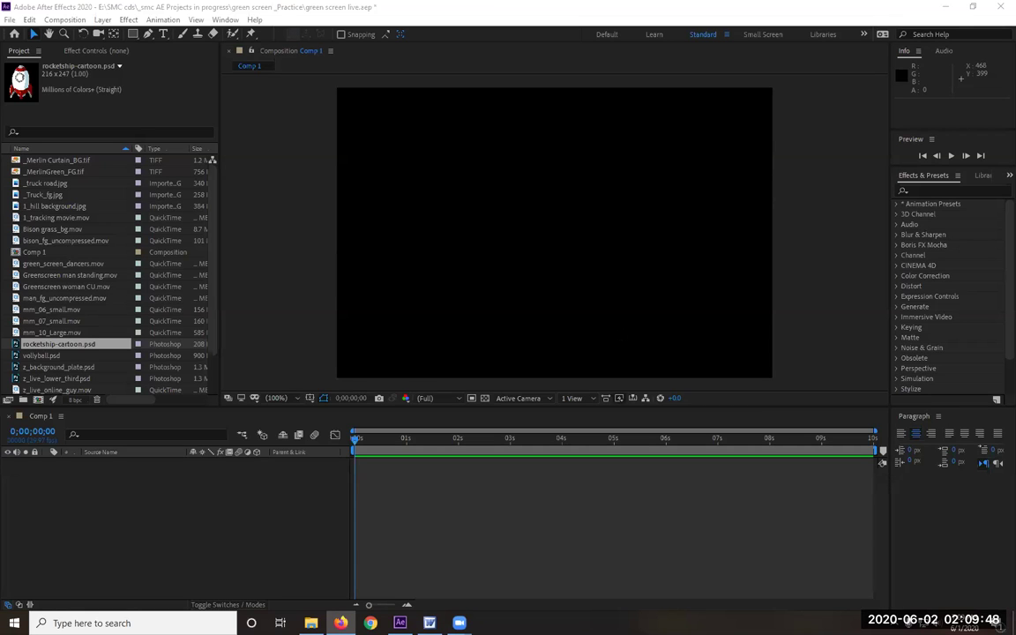
Step: Add _MerlinGreen_FG.tif to the Comp 1 timeline and place _Merlin Curtain_BG.tif beneath it
click(71, 171)
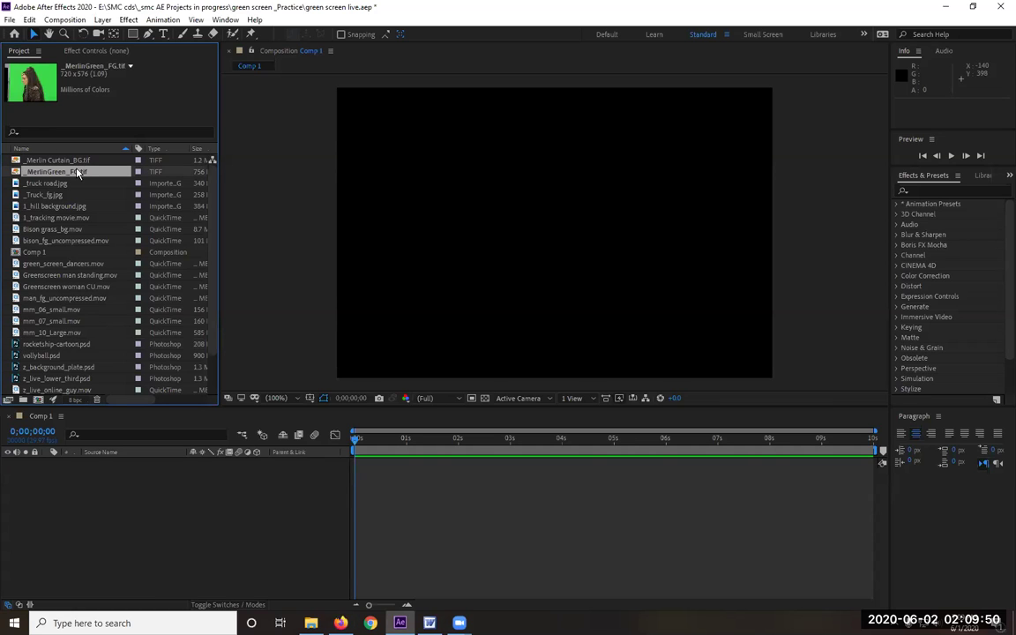
ctrl+click(73, 160)
drag(73, 160, 263, 483)
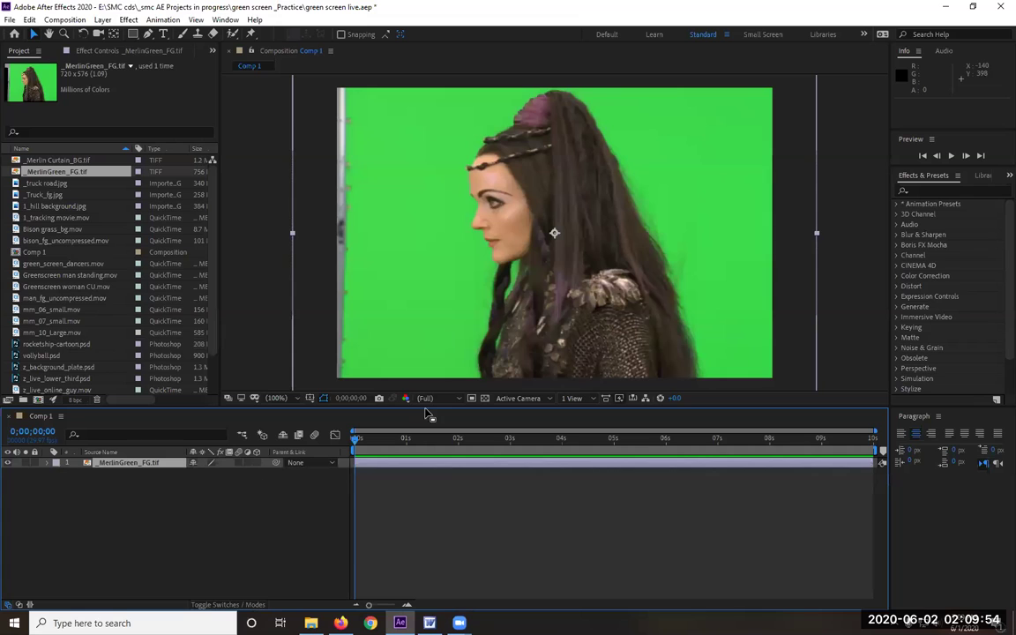
click(72, 161)
drag(72, 162, 103, 510)
Step: Scale both the _MerlinGreen_FG.tif and _Merlin Curtain_BG.tif layers to 87%, then collapse their properties
drag(256, 521, 219, 494)
key(s)
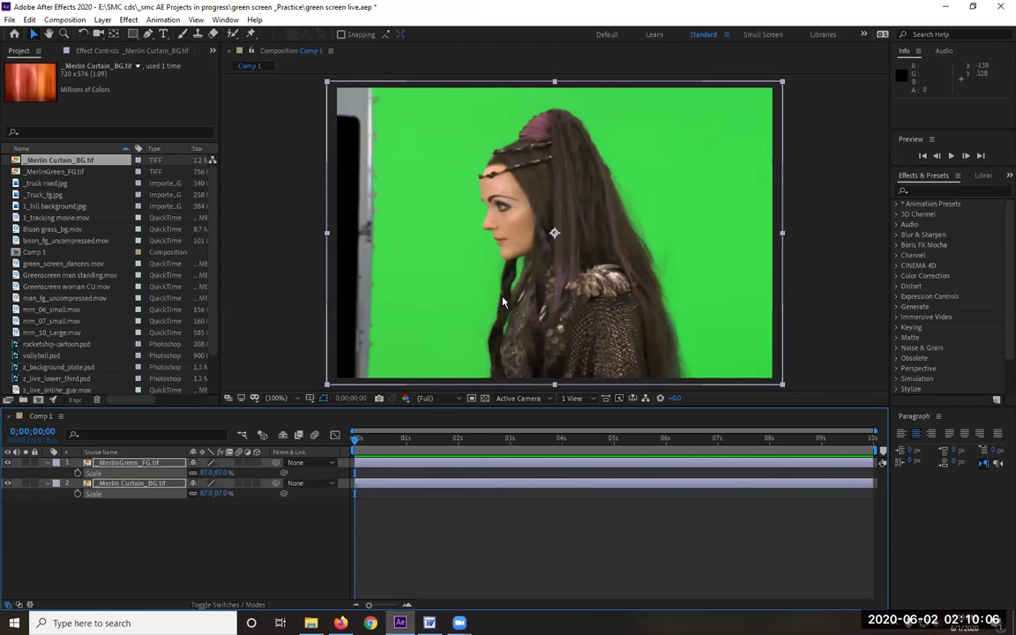
click(48, 464)
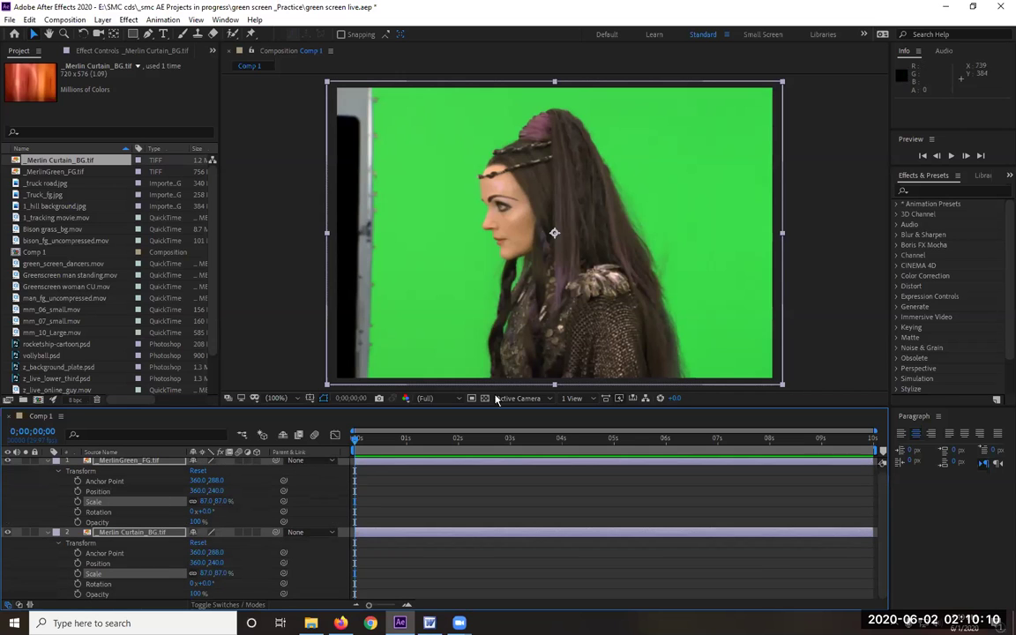
click(48, 462)
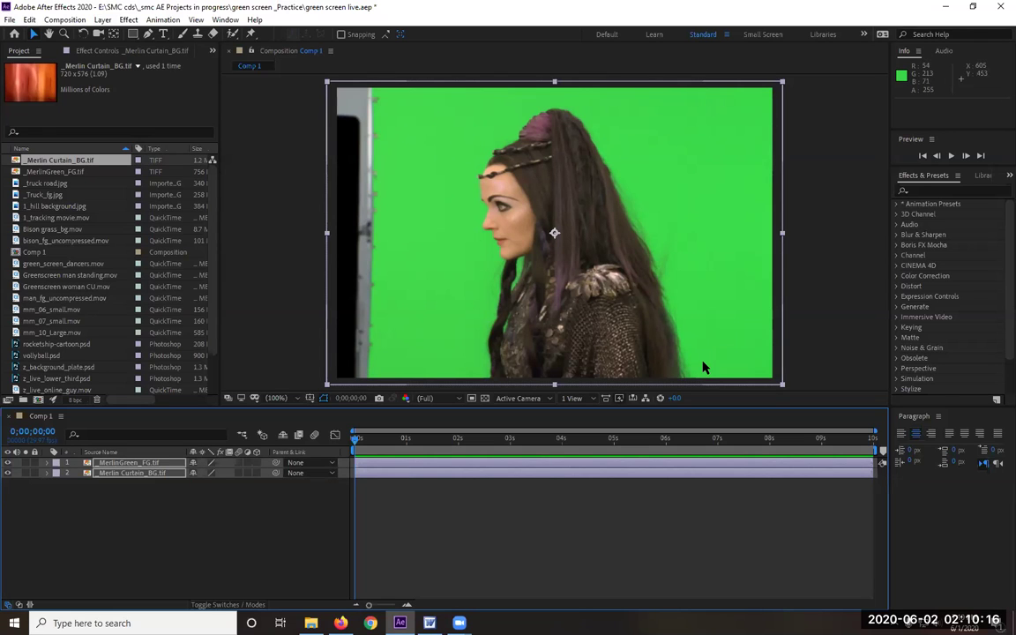
Step: Hide the green screen layer temporarily to view the curtain background, then show it again
drag(8, 464, 7, 474)
click(7, 462)
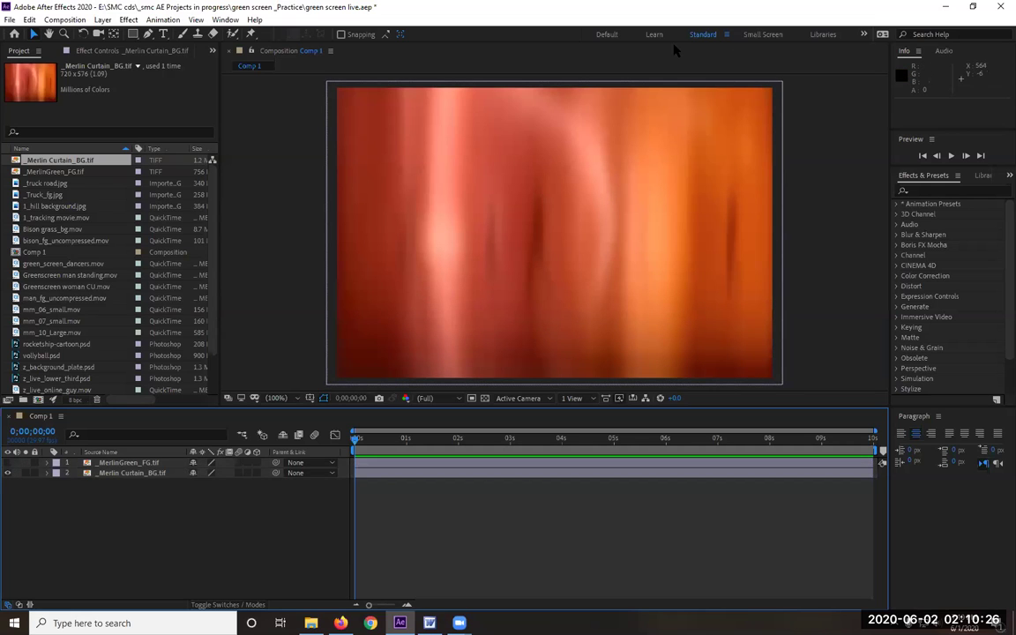
click(8, 462)
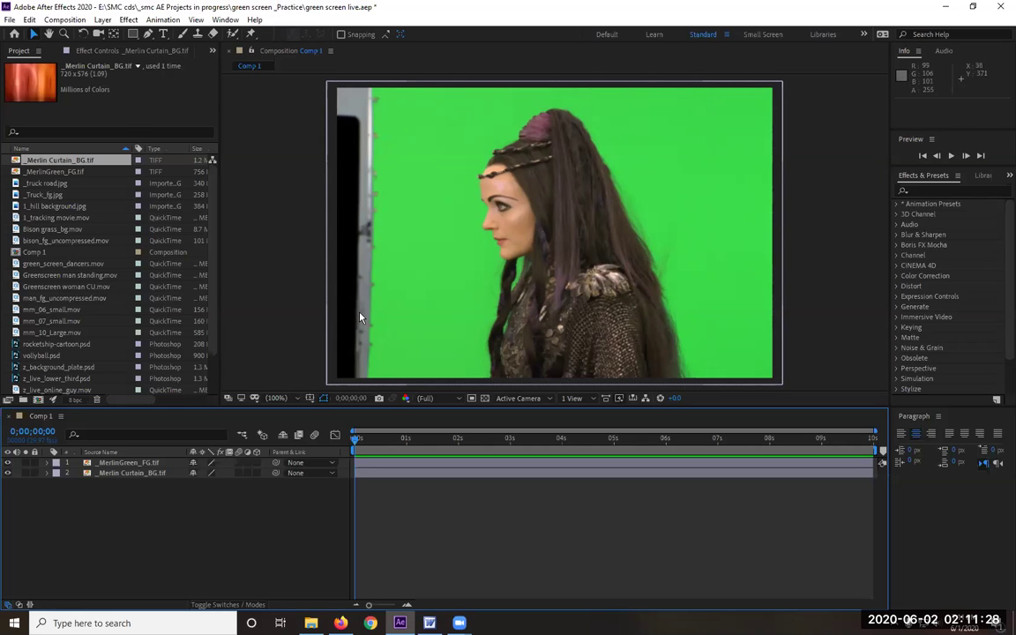
click(147, 35)
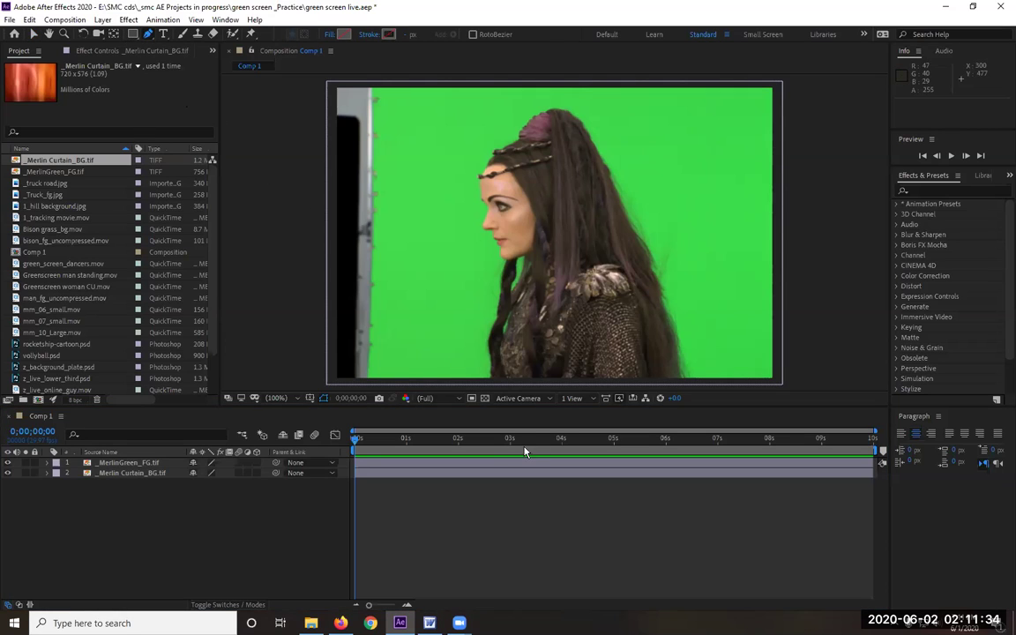
click(475, 381)
click(465, 134)
click(598, 99)
click(690, 220)
click(721, 379)
click(474, 381)
click(475, 382)
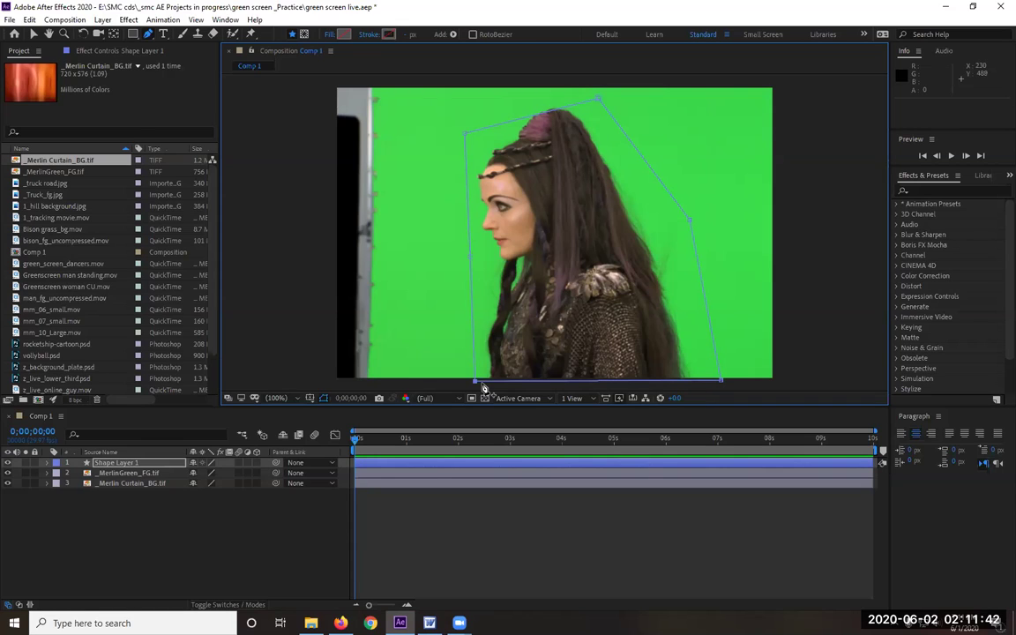
click(115, 464)
key(Delete)
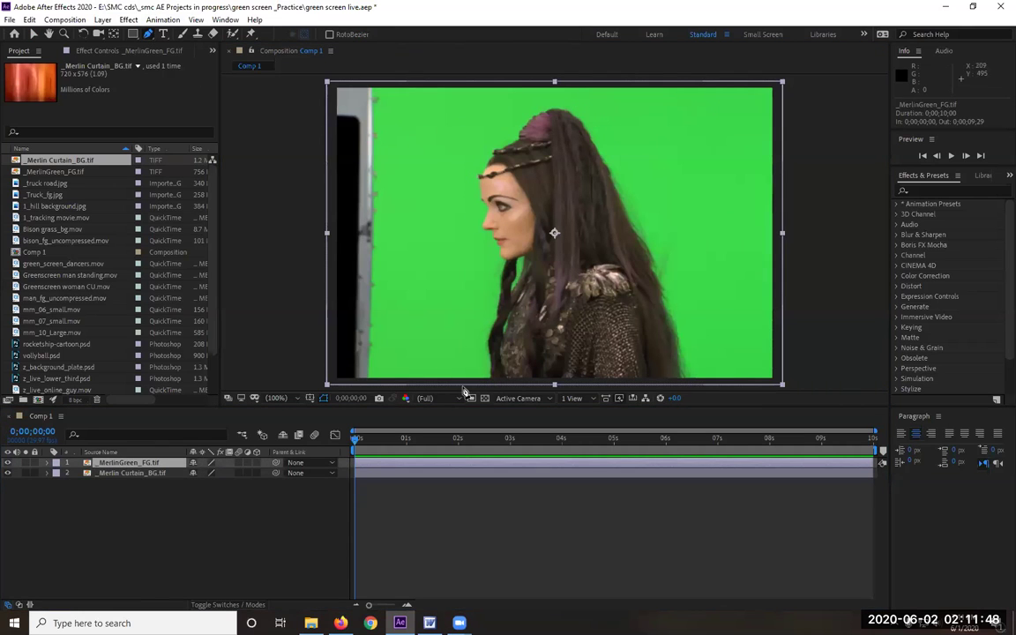
Step: Draw a closed six-point garbage mask with the Pen tool loosely around the woman on the _MerlinGreen_FG.tif layer
key(comma)
key(comma)
click(514, 324)
click(508, 247)
click(501, 181)
click(572, 159)
click(634, 213)
click(637, 320)
click(514, 324)
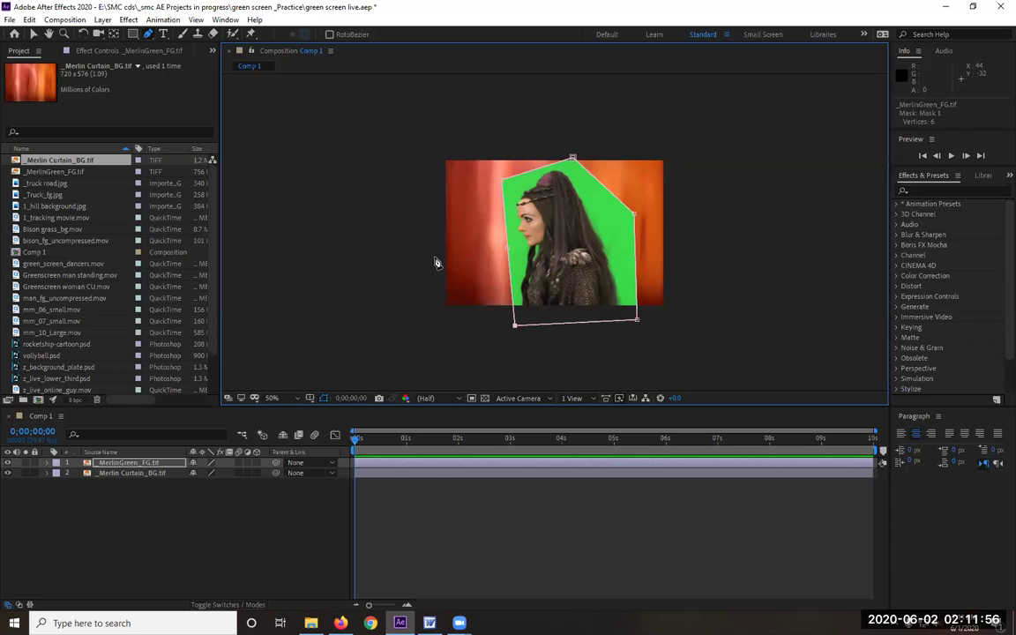
key(period)
key(period)
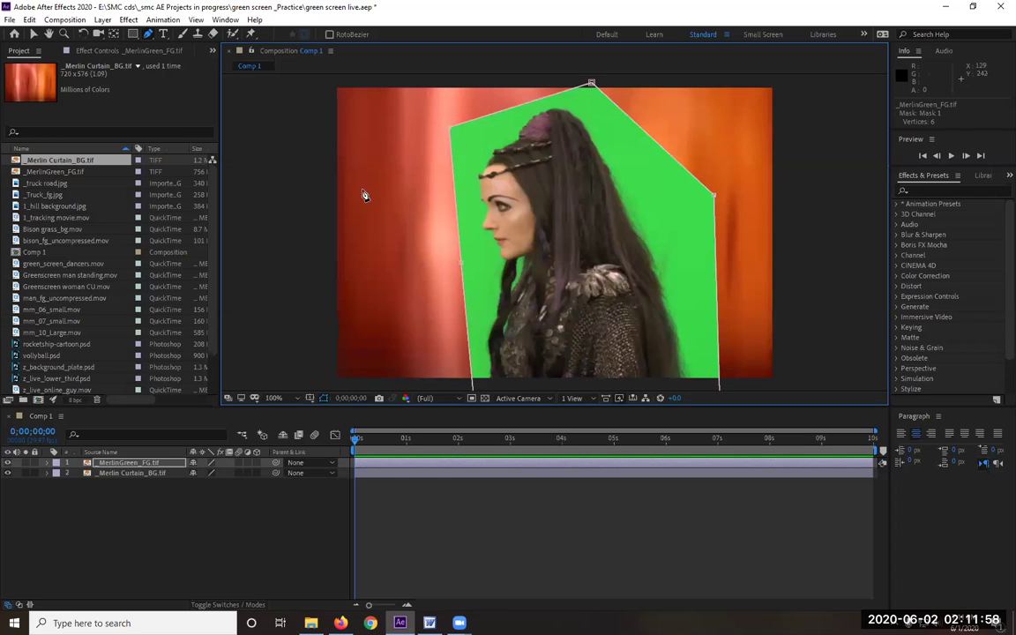
Step: Reshape the mask by moving its upper and side points so it follows the woman's outline with some green margin
click(34, 34)
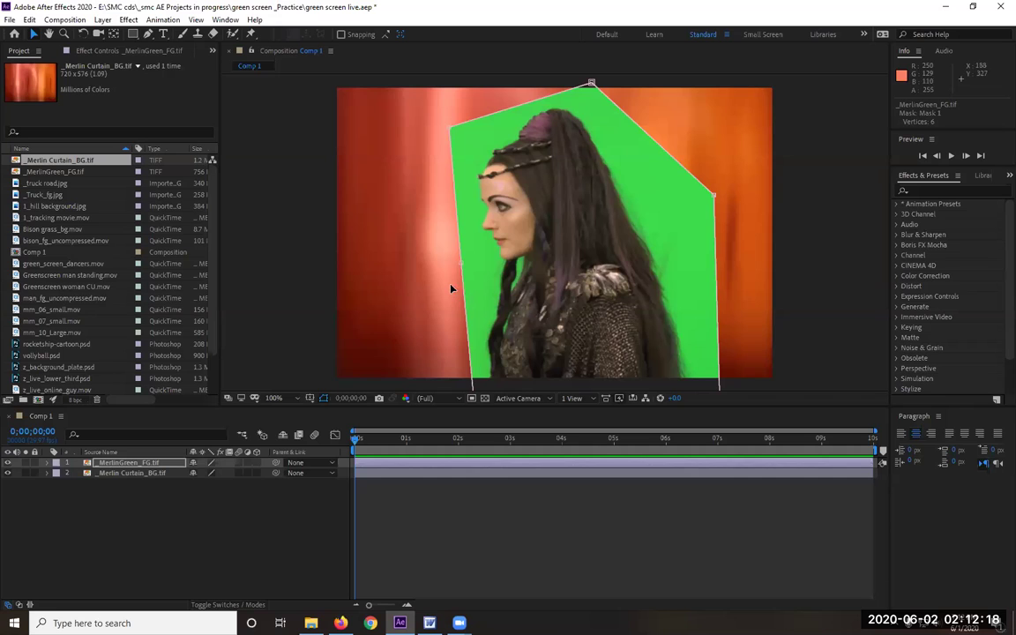
click(714, 198)
drag(714, 197, 672, 207)
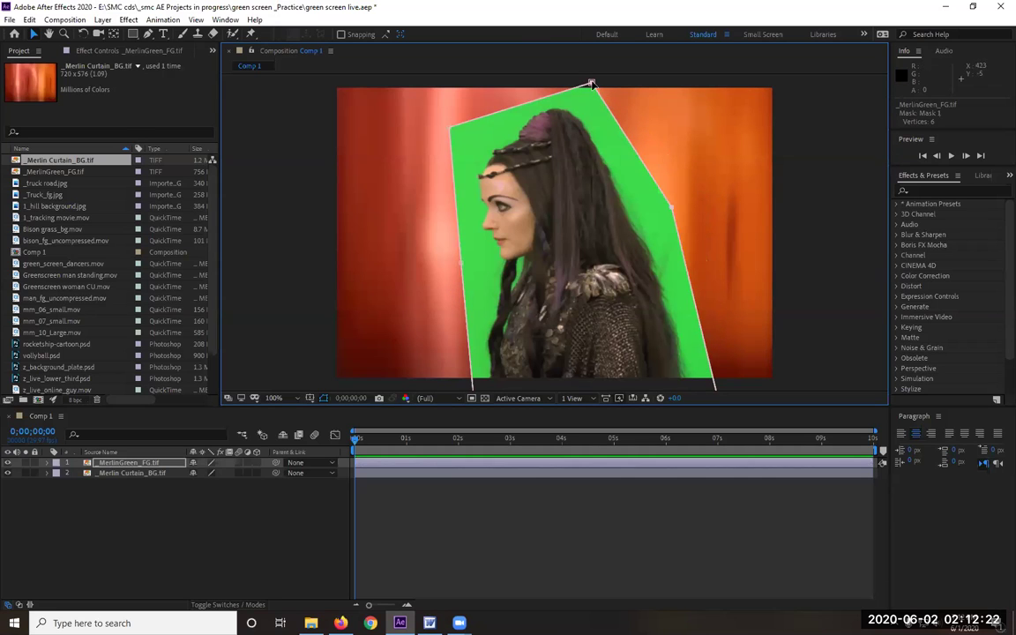
drag(591, 84, 597, 95)
drag(452, 131, 474, 109)
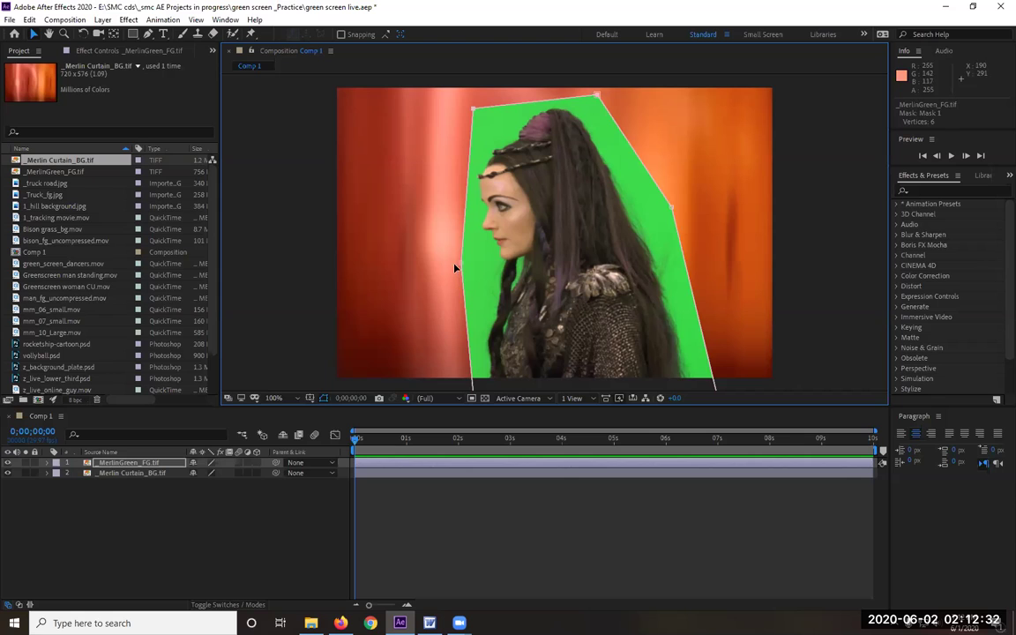
mouse_move(460, 263)
mouse_down()
mouse_move(406, 265)
mouse_move(449, 265)
mouse_up()
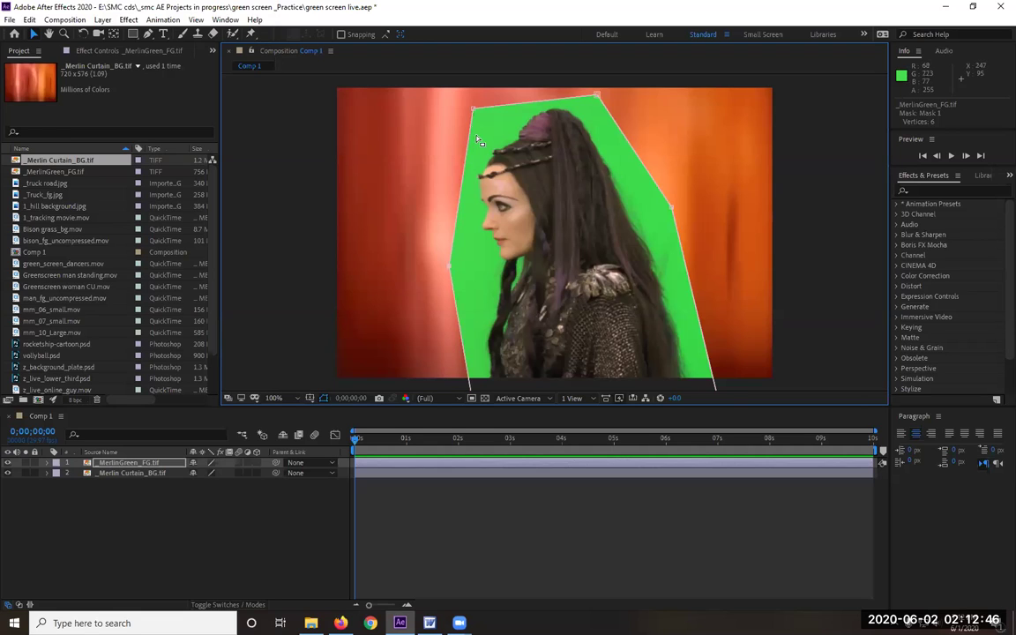
Step: Apply the Keylight (1.2) keying effect to the masked _MerlinGreen_FG.tif layer
click(129, 21)
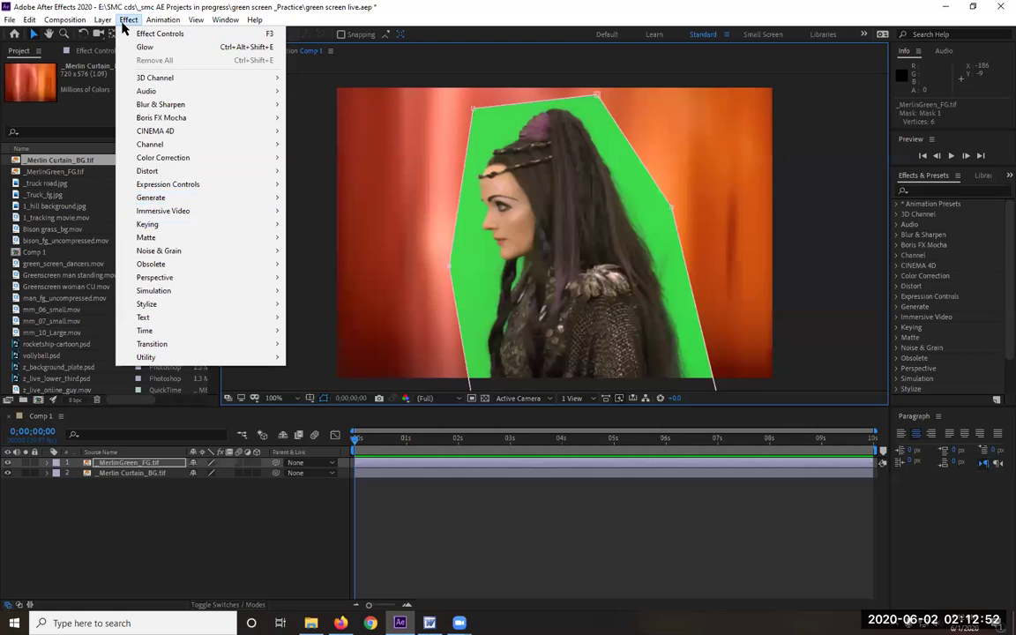
mouse_move(187, 226)
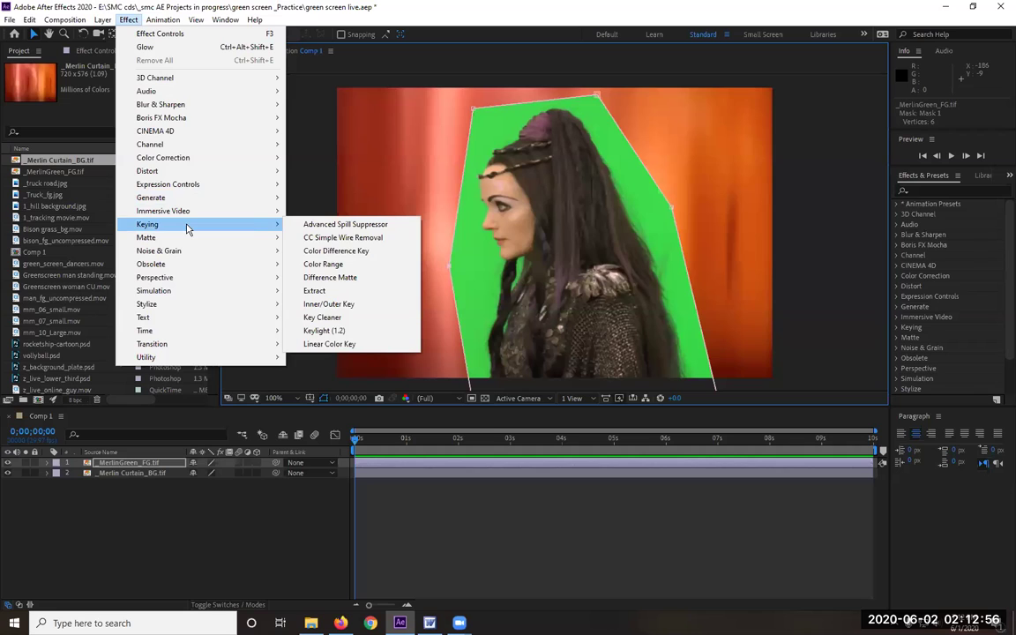
click(343, 332)
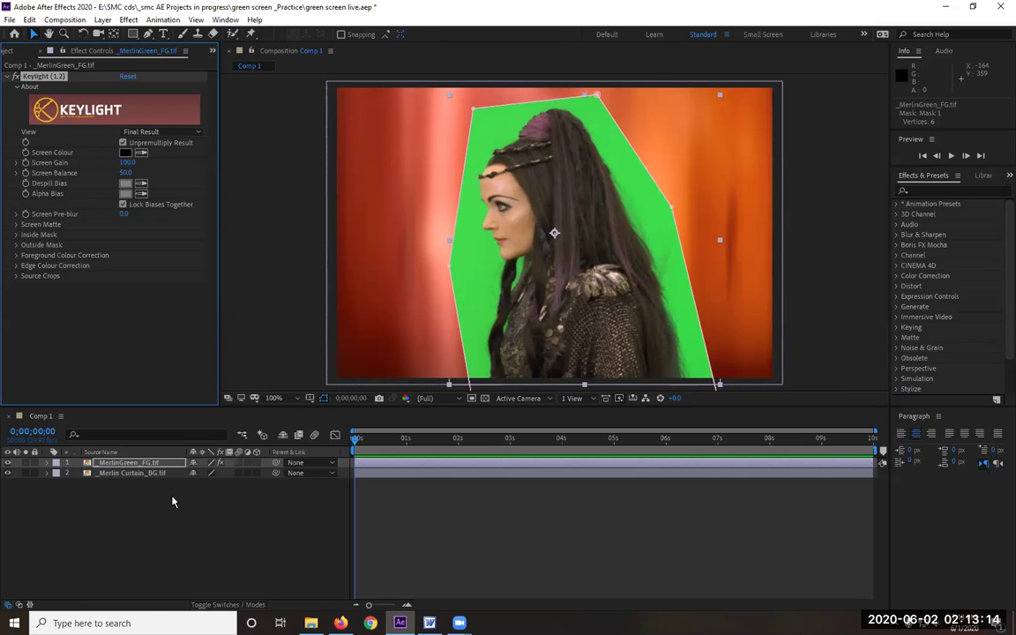
Step: Open the Windows Magnifier app to enlarge the Keylight settings
click(132, 623)
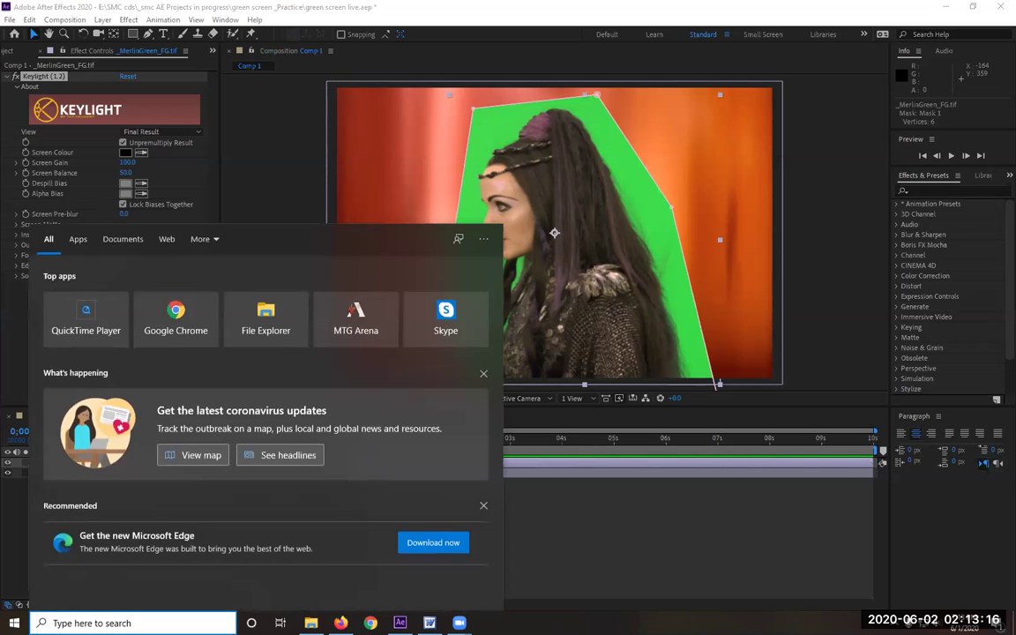
text(mag)
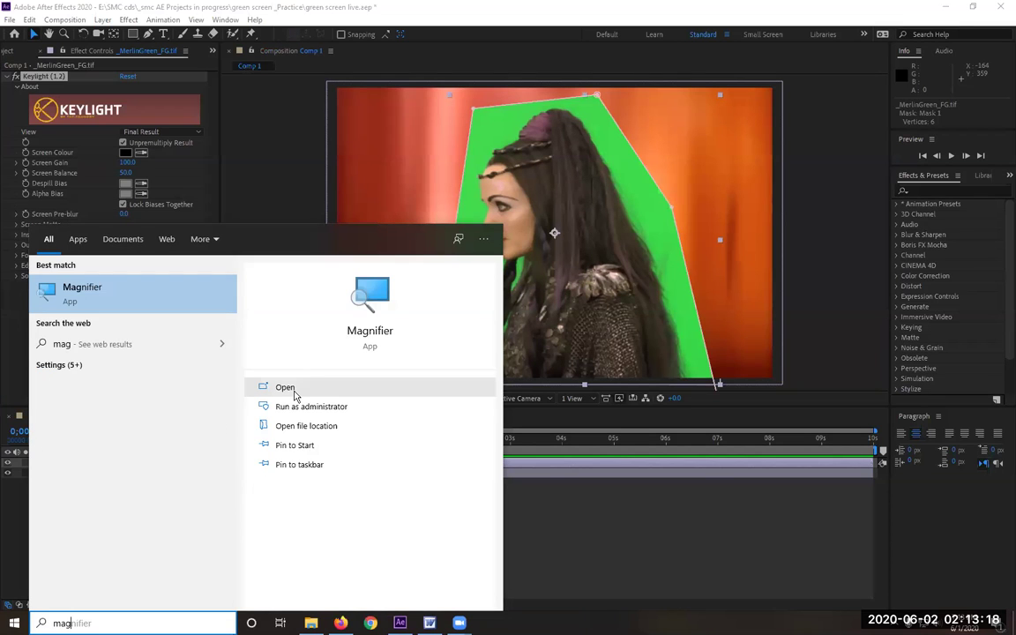
click(374, 394)
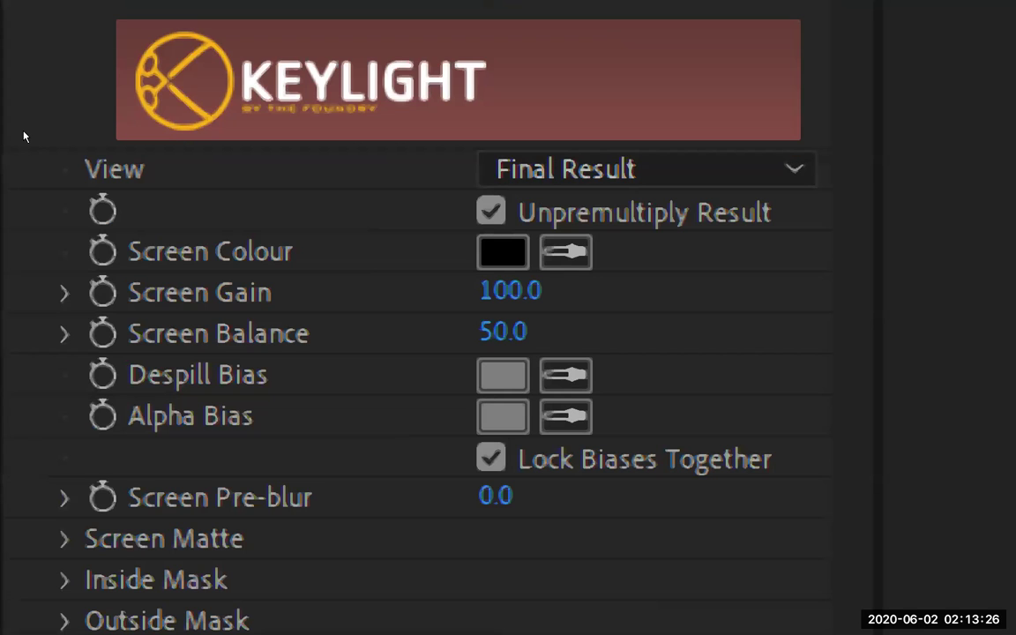
Step: Examine Keylight's View options from Source through Final Result, leaving the list without choosing another option
click(196, 134)
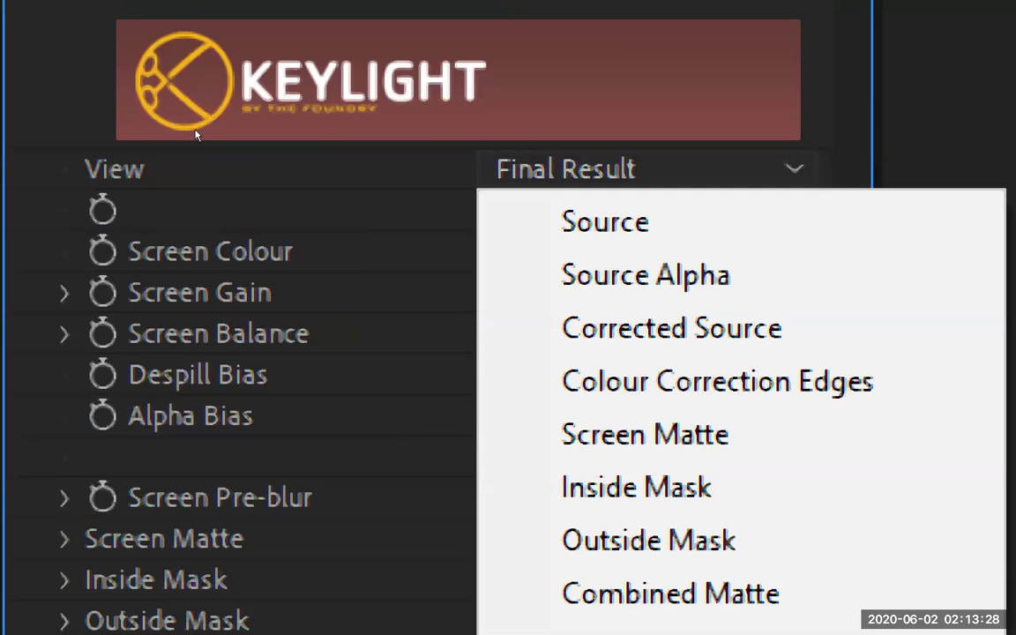
key(Down)
key(Down)
key(Down)
key(Down)
key(Down)
key(Down)
key(Down)
key(Down)
key(Down)
key(Down)
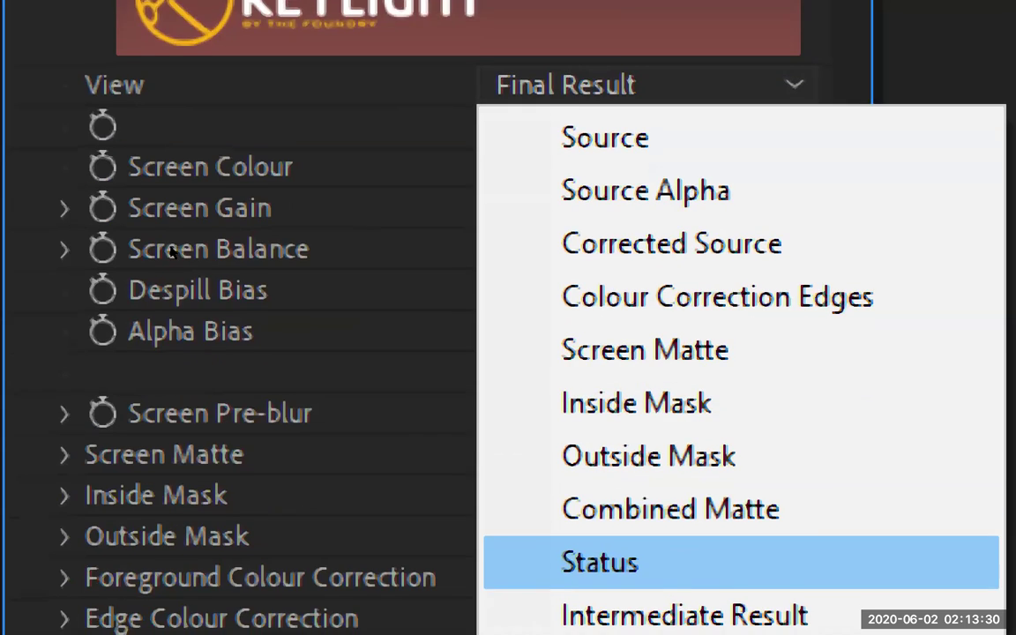
key(Up)
key(Up)
key(Up)
key(Up)
key(Up)
key(Up)
key(Up)
key(Up)
key(Up)
key(Up)
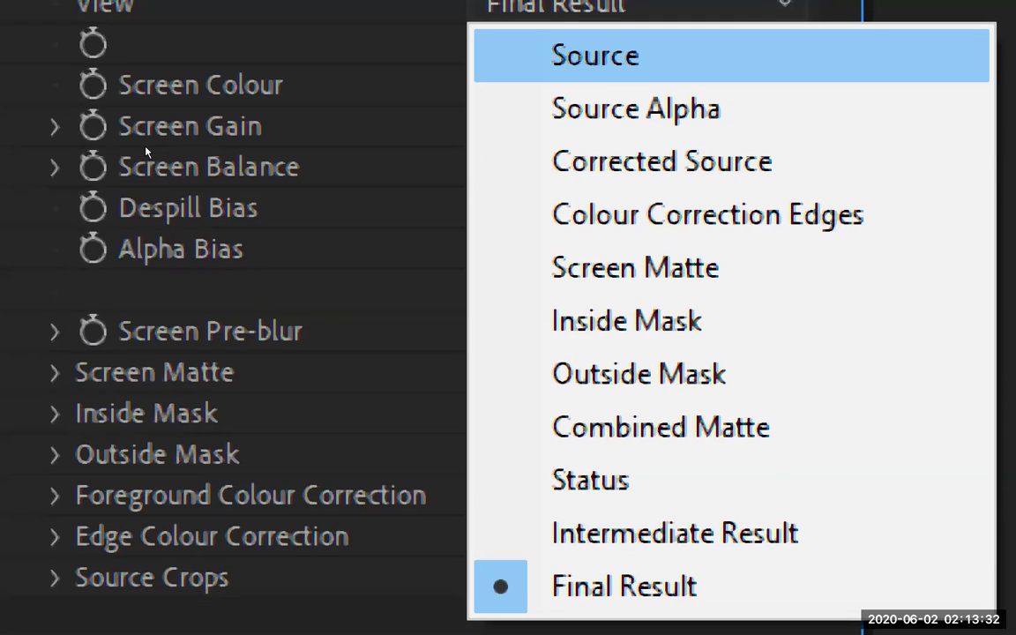
key(Down)
key(Down)
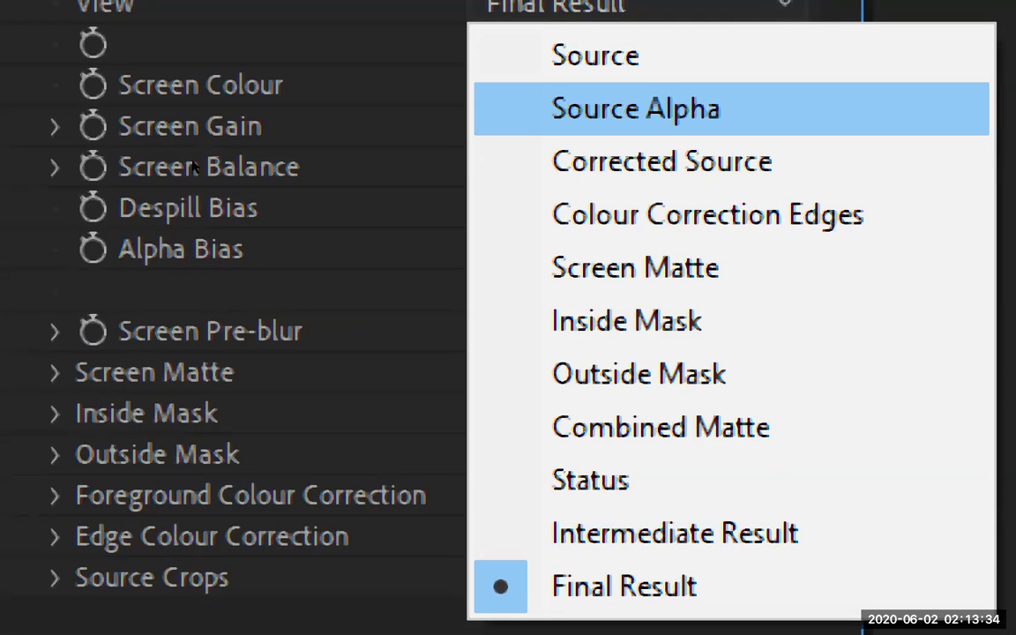
key(Down)
key(Down)
key(Down)
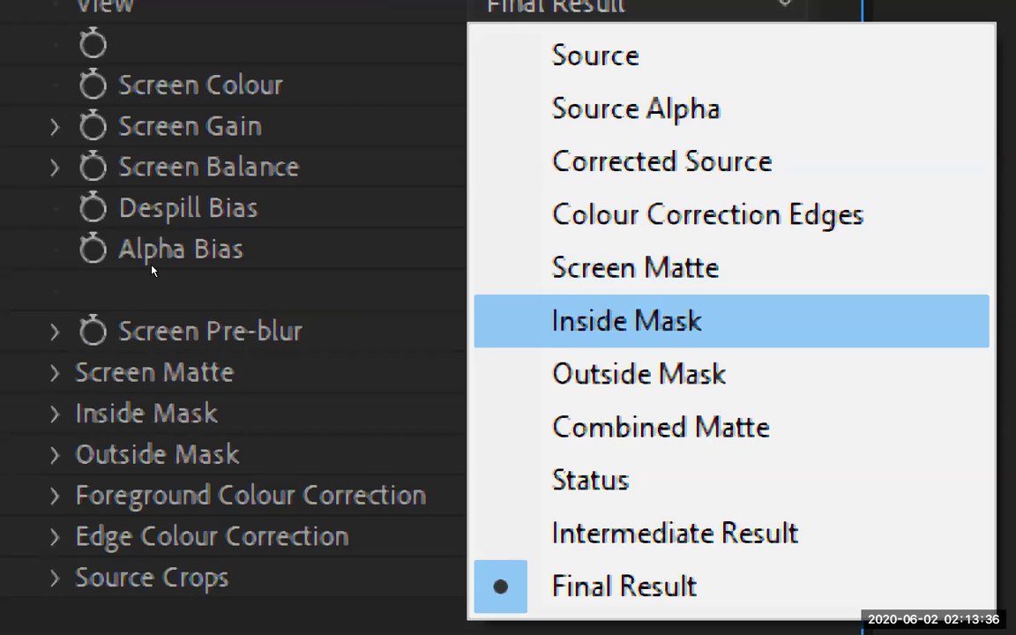
key(End)
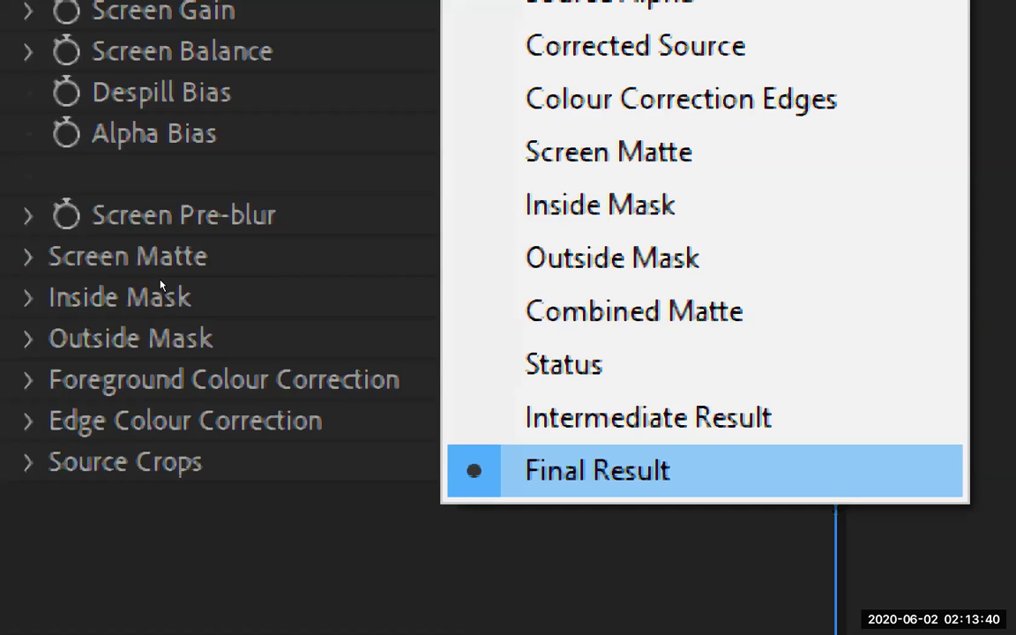
key(Up)
key(Home)
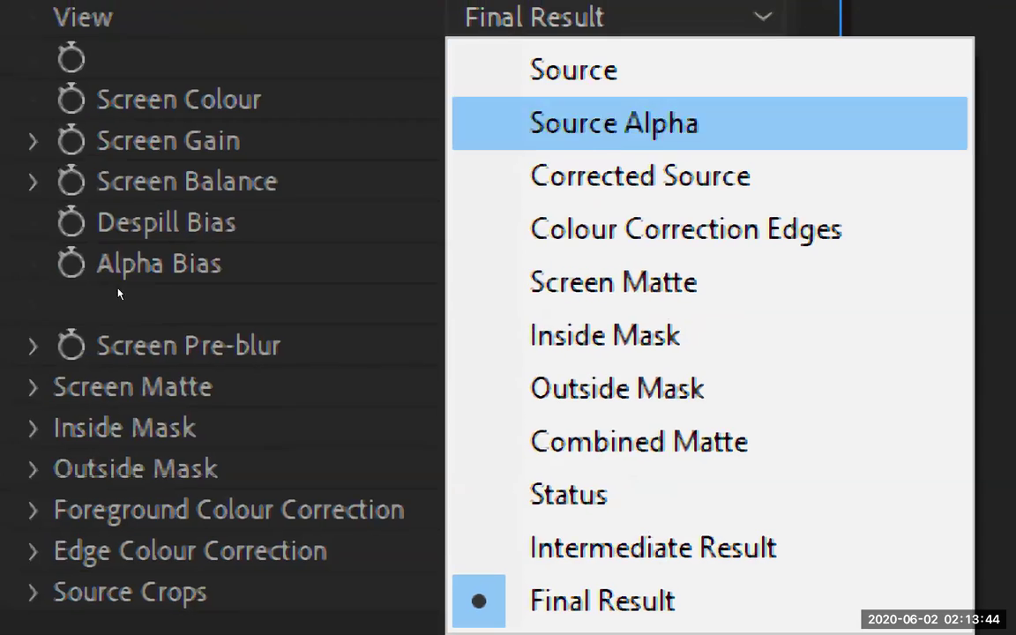
key(Up)
key(Escape)
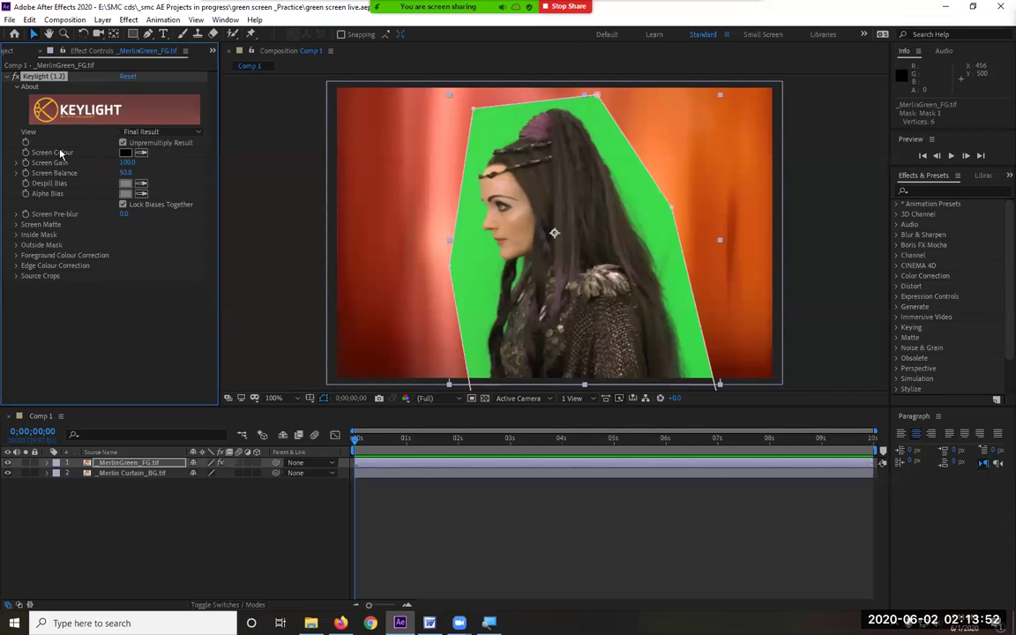
Step: Sample the green backdrop in front of the woman's face as Keylight's Screen Colour, then deselect the layer
click(125, 152)
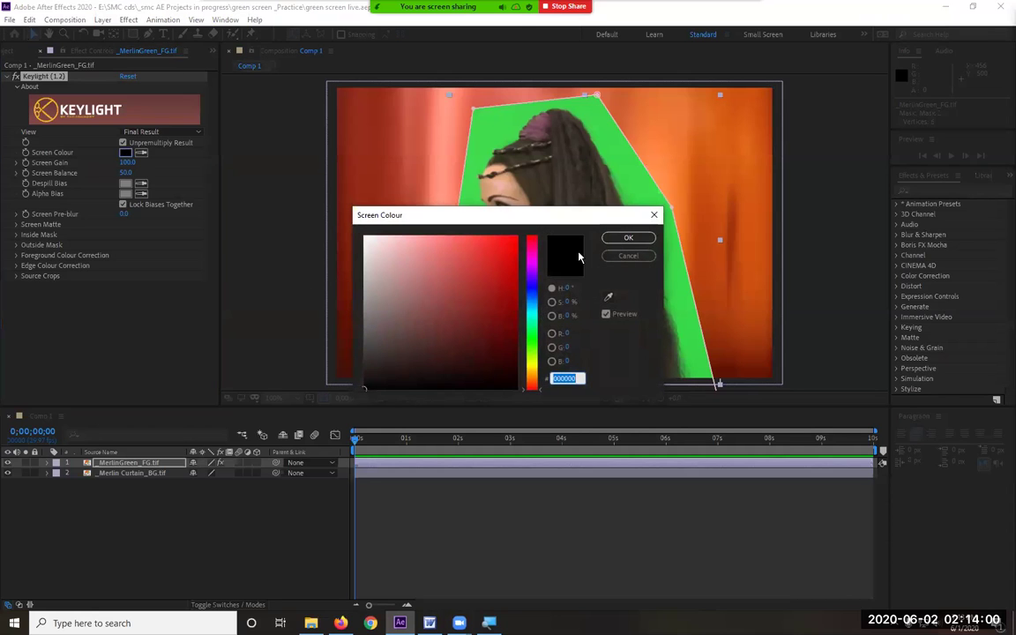
click(622, 255)
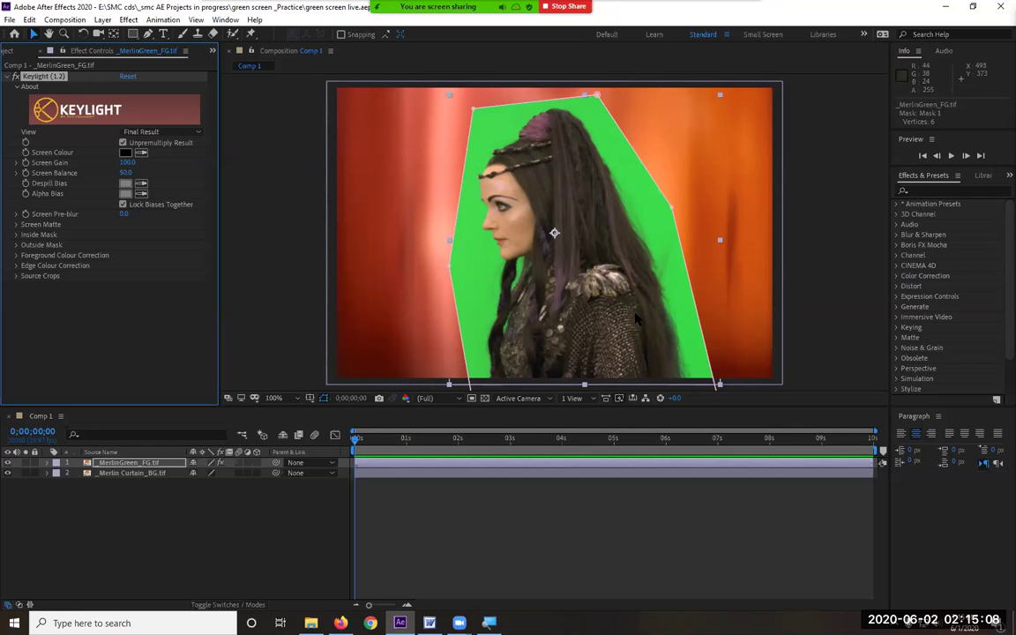
click(139, 156)
click(474, 257)
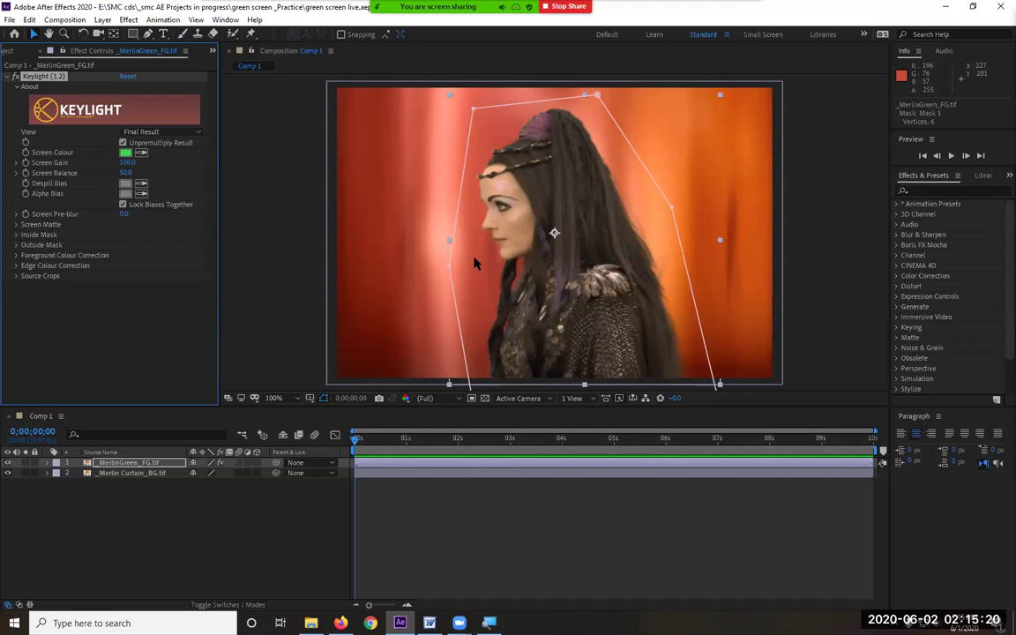
click(31, 35)
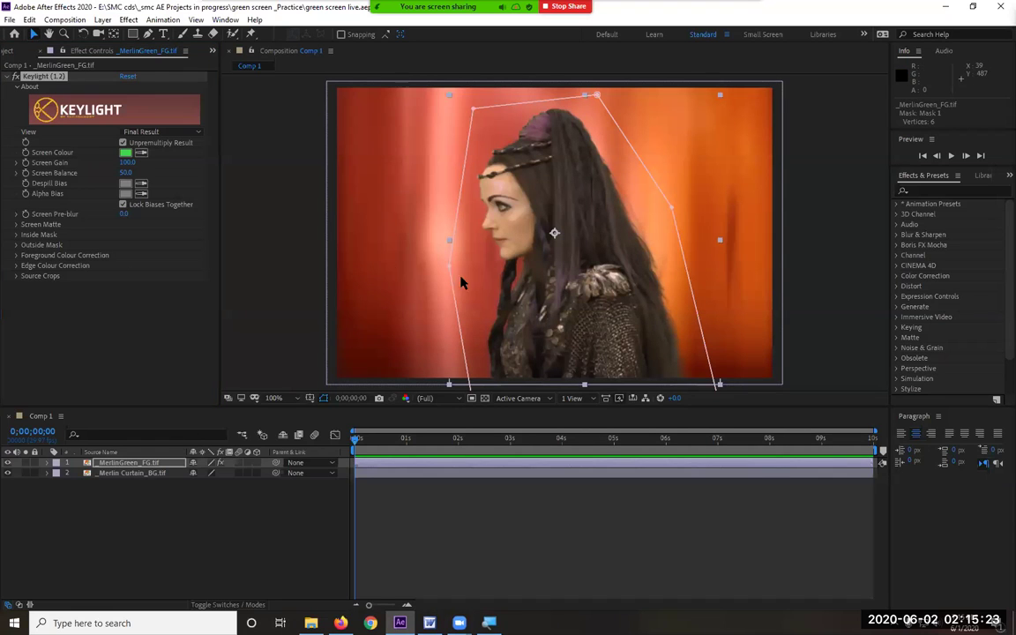
click(595, 502)
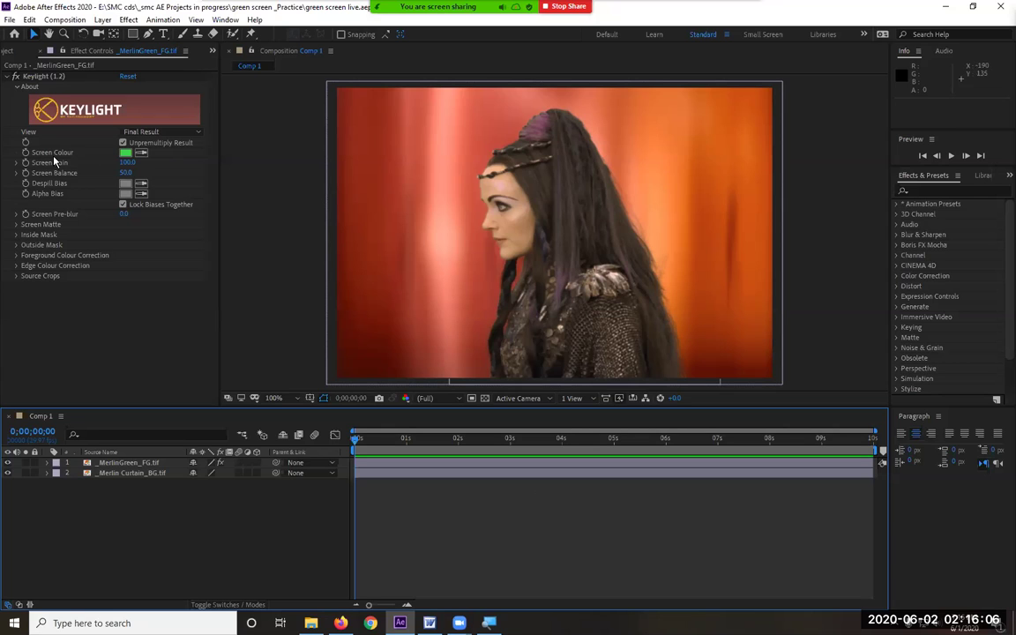
Step: Display Keylight's Source Alpha view, then its Screen Matte view, and inspect the woman's matte at 400%
click(164, 131)
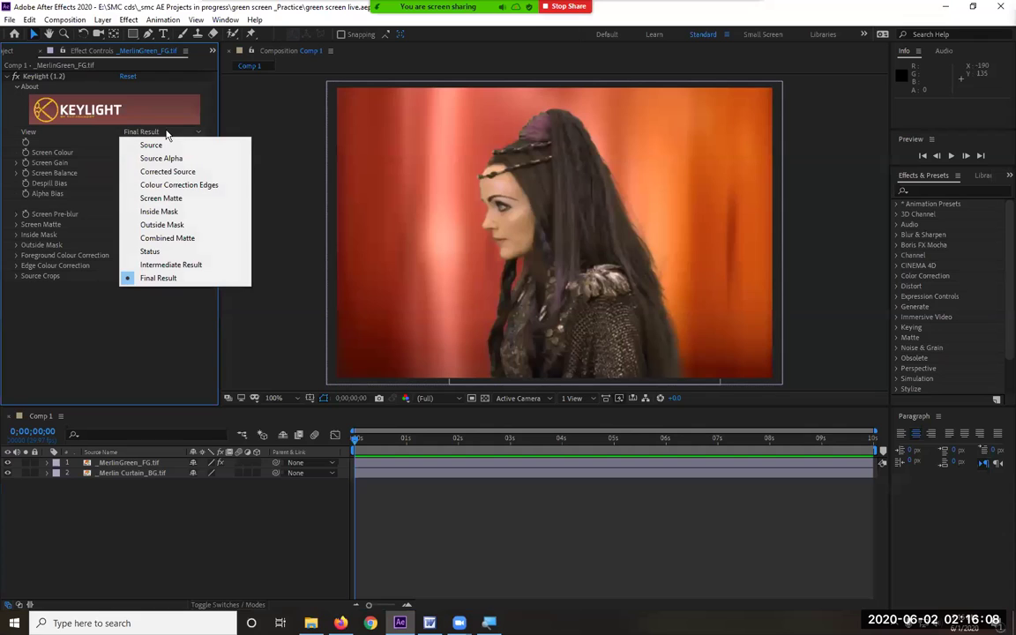
click(199, 161)
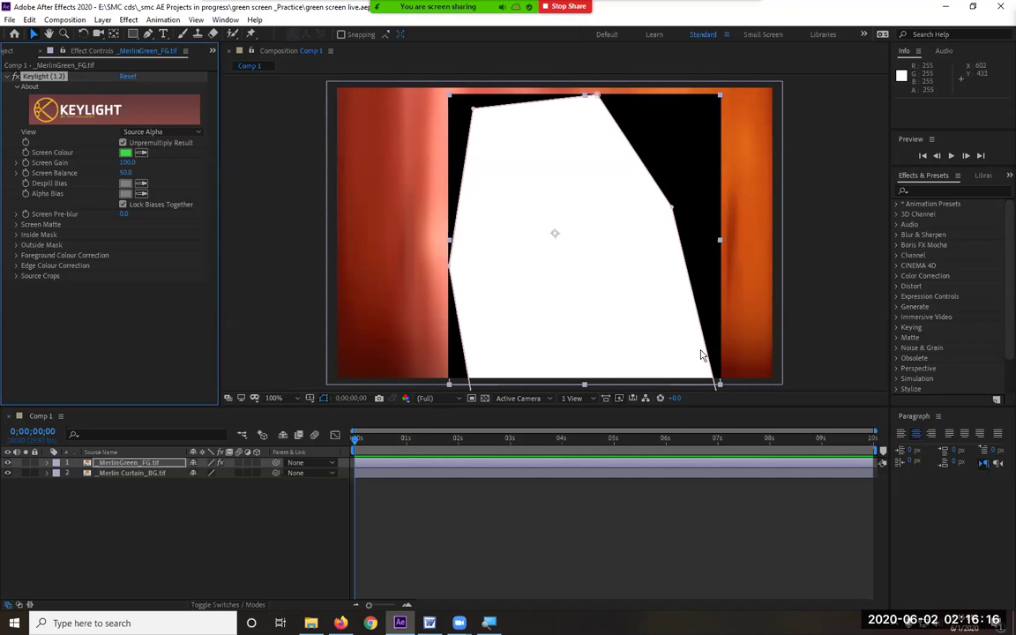
click(170, 134)
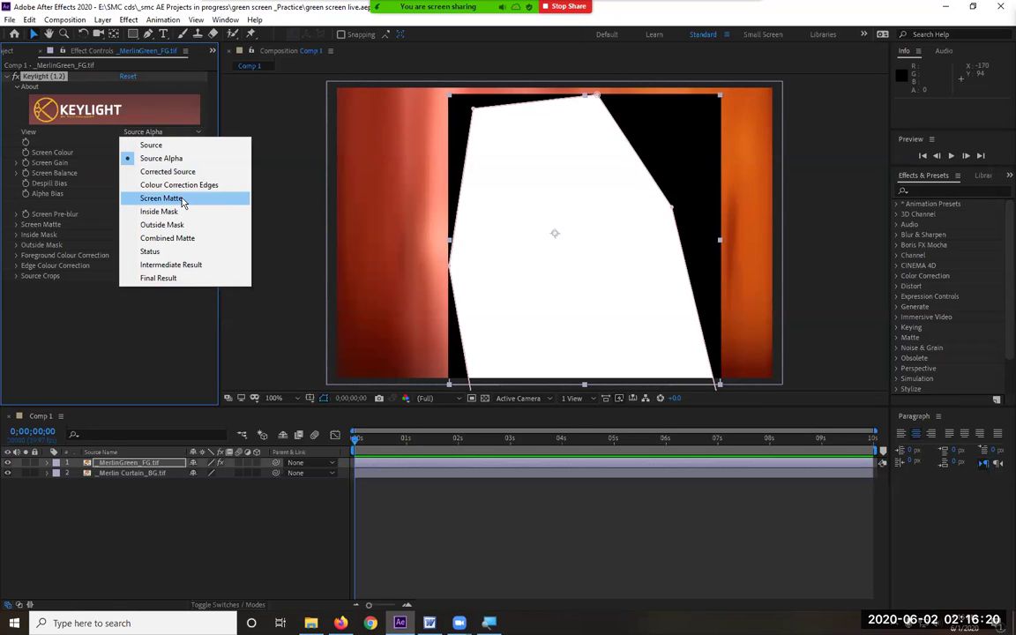
click(161, 198)
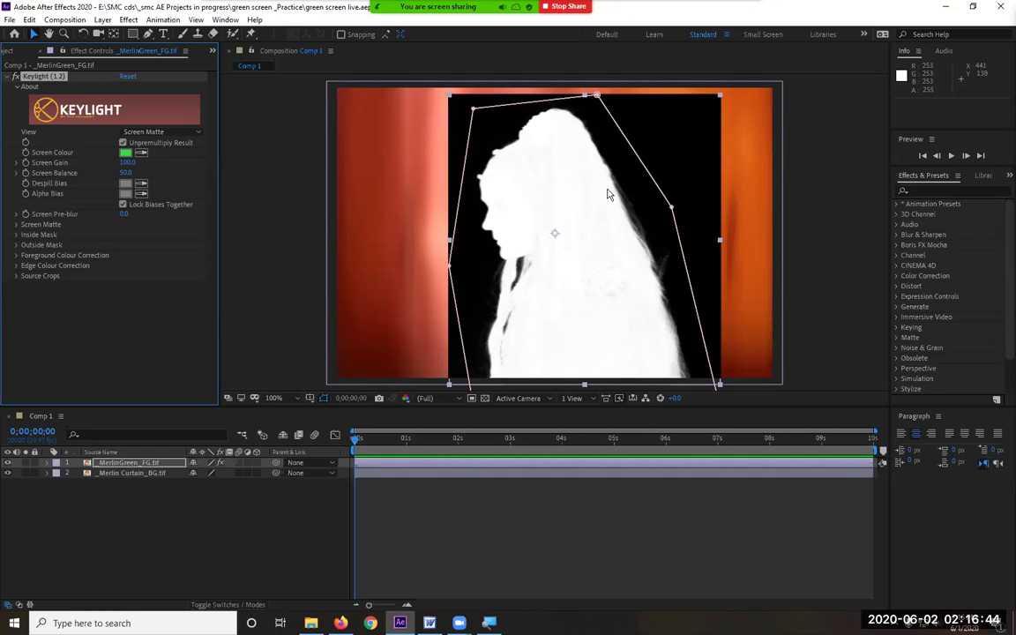
key(period)
key(period)
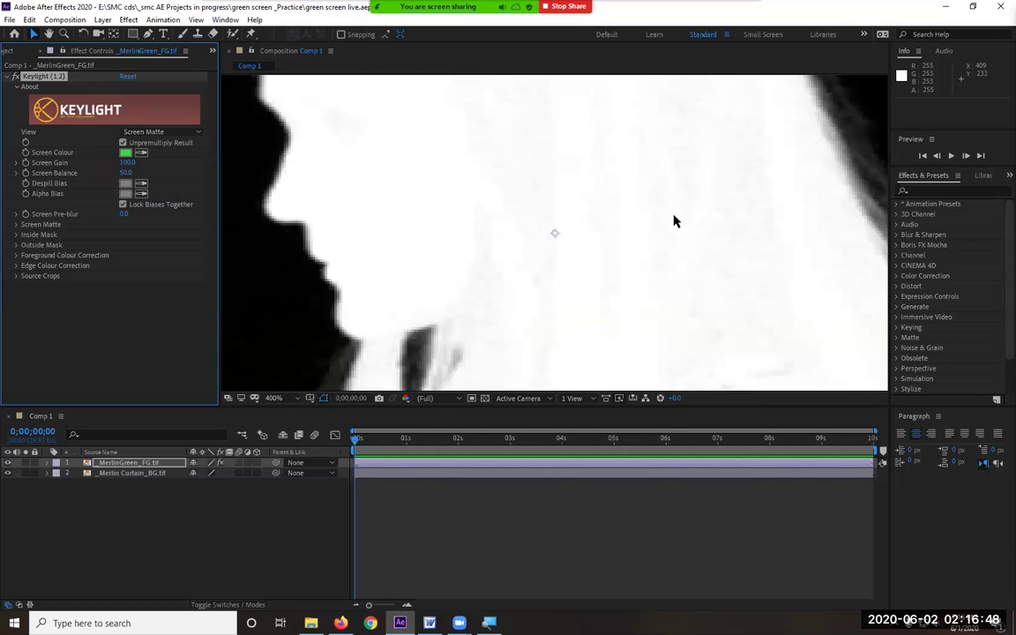
Step: Compare Keylight's Final Result and Source Alpha views of the woman's face with the Screen Matte view
click(169, 133)
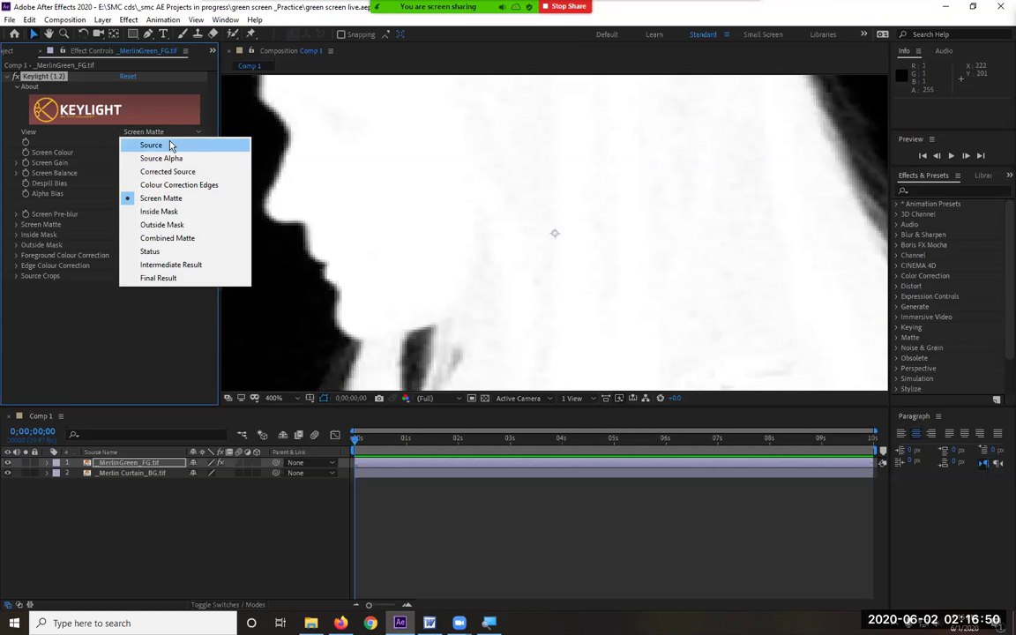
click(167, 278)
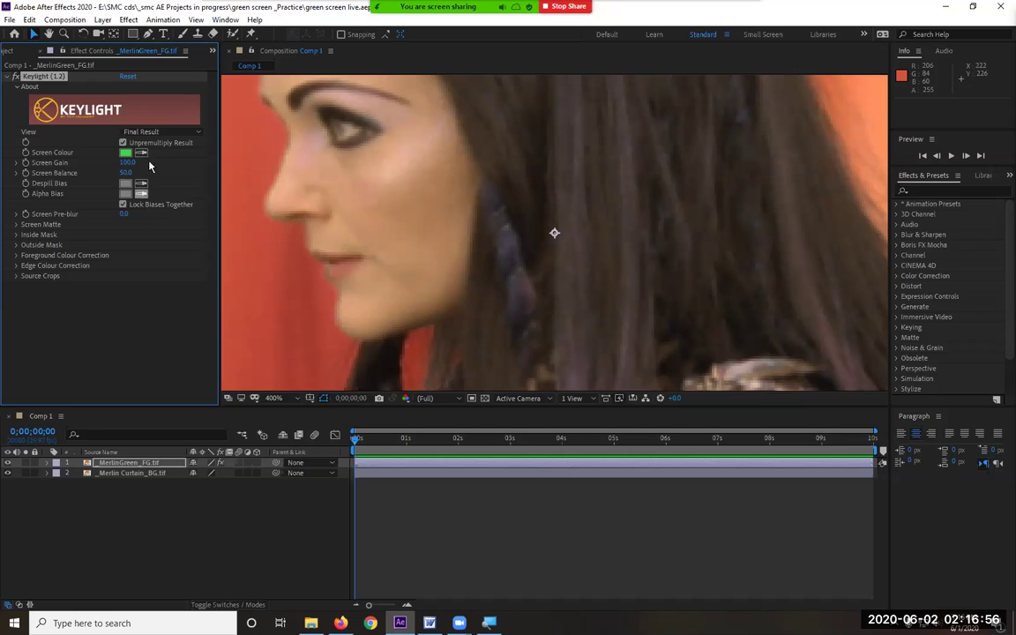
click(159, 132)
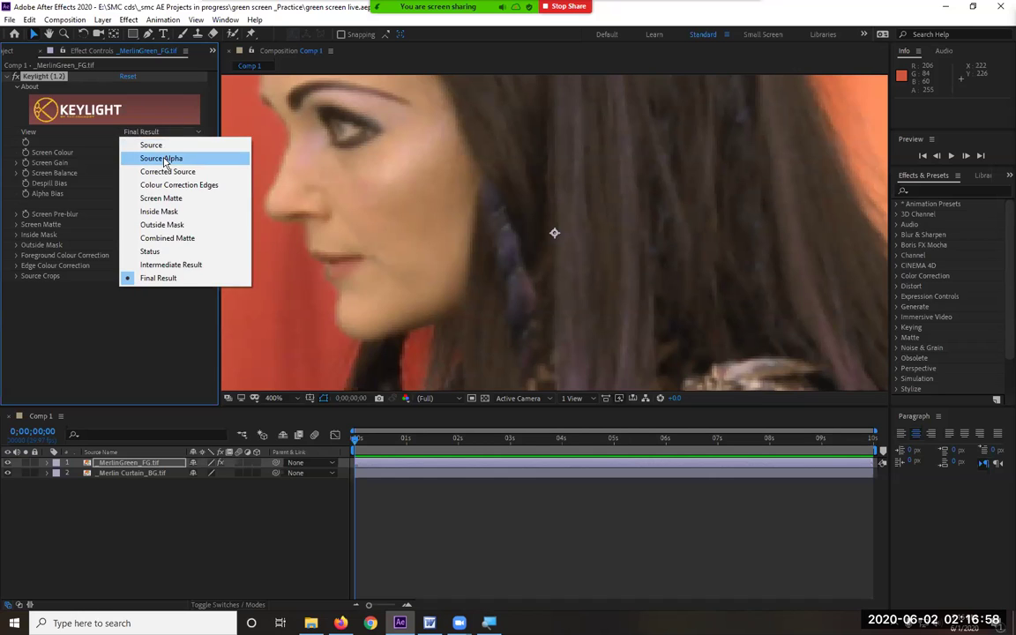
click(166, 156)
click(159, 132)
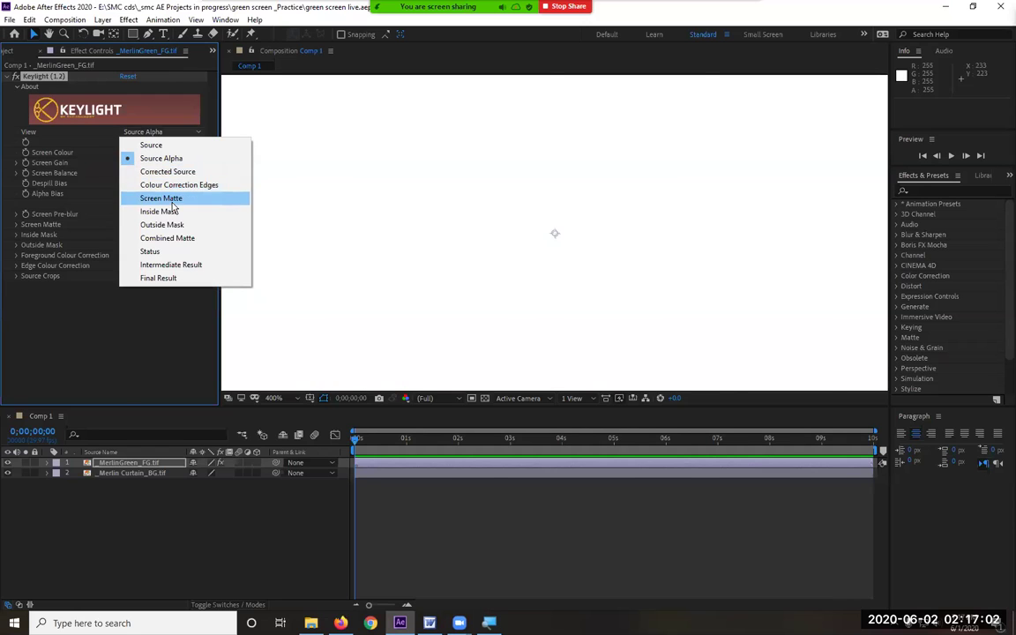
click(160, 198)
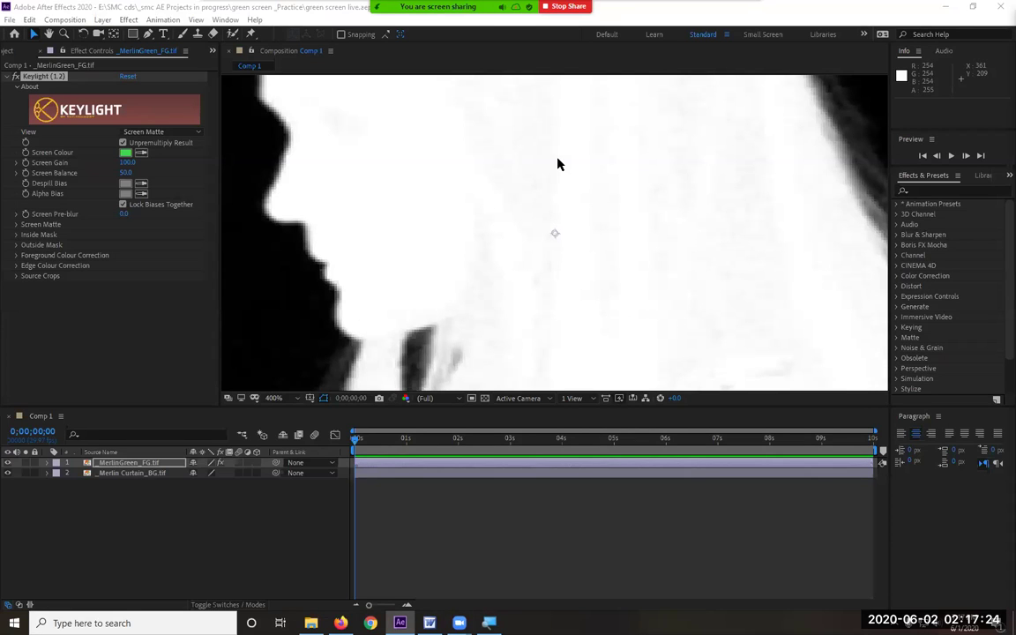
Step: Inspect the whole screen matte at 100%, then show the original green screen footage with Keylight's Source view
scroll(558, 164, down, 2)
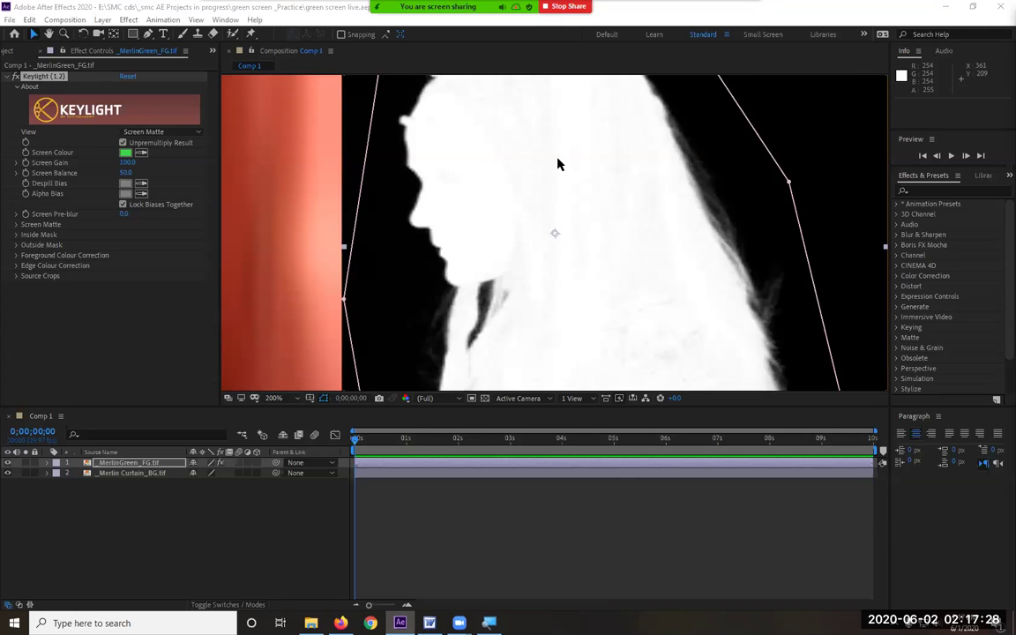
scroll(558, 165, down, 3)
scroll(558, 163, up, 2)
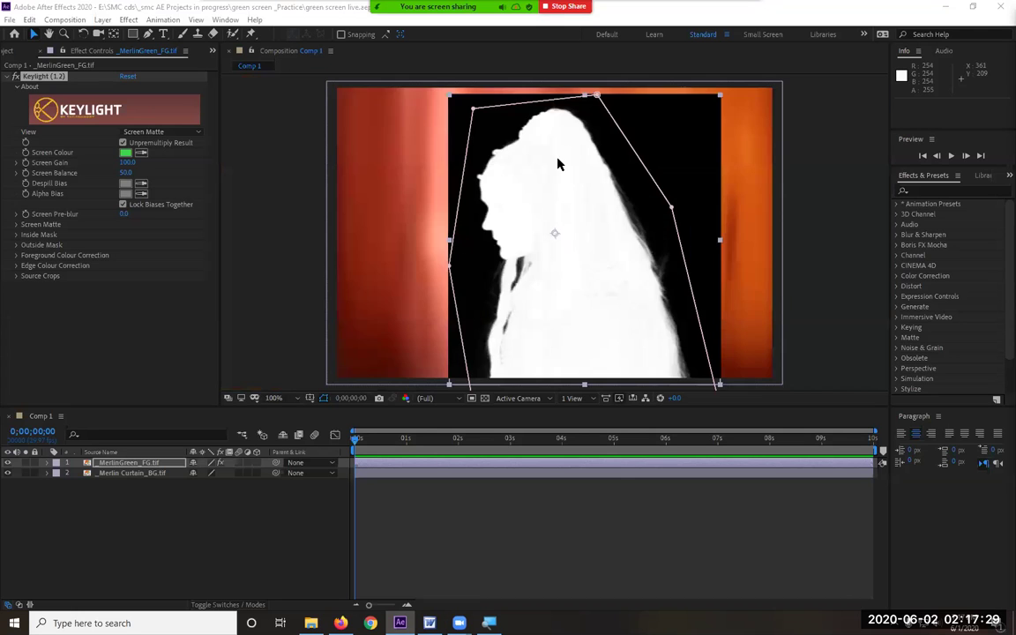
click(128, 133)
click(152, 145)
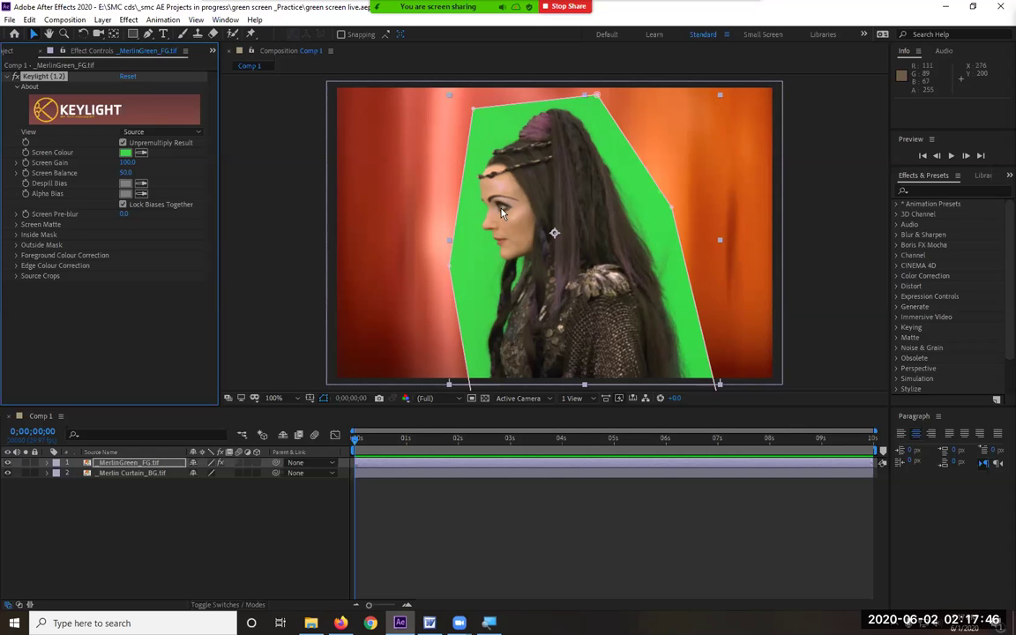
Step: Set Keylight's View back to Screen Matte at 200% magnification and expand the Screen Matte settings
click(166, 135)
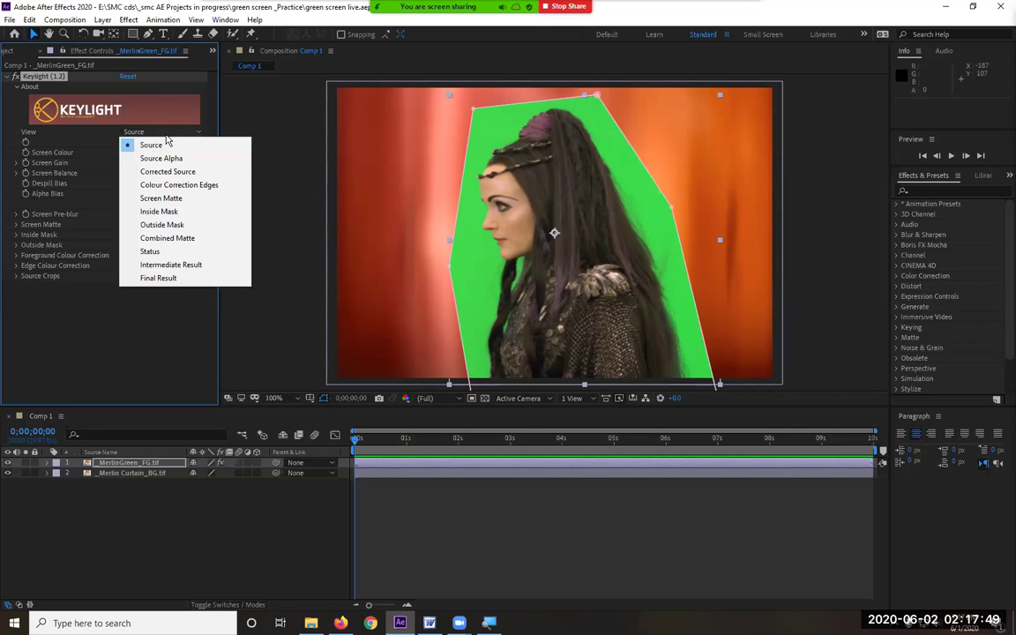
click(213, 199)
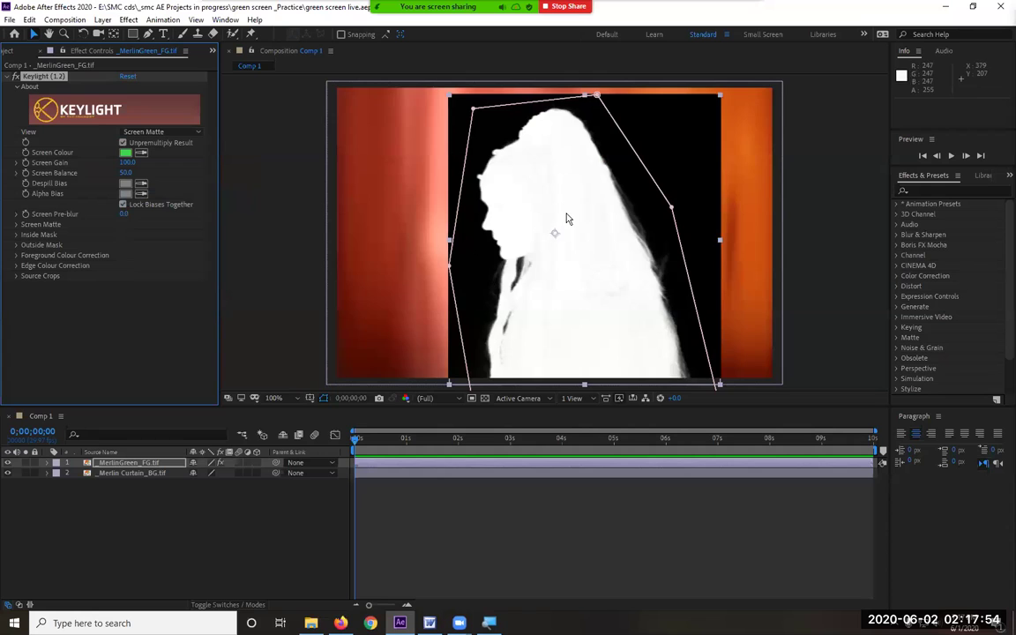
key(period)
scroll(567, 219, up, 2)
scroll(567, 219, down, 2)
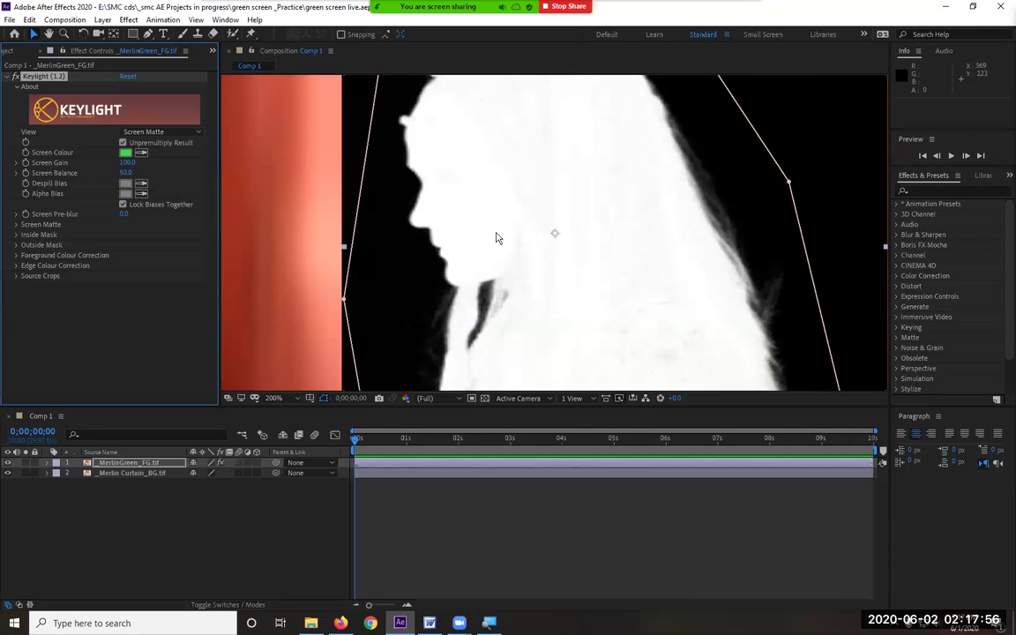
click(16, 225)
click(17, 226)
click(17, 226)
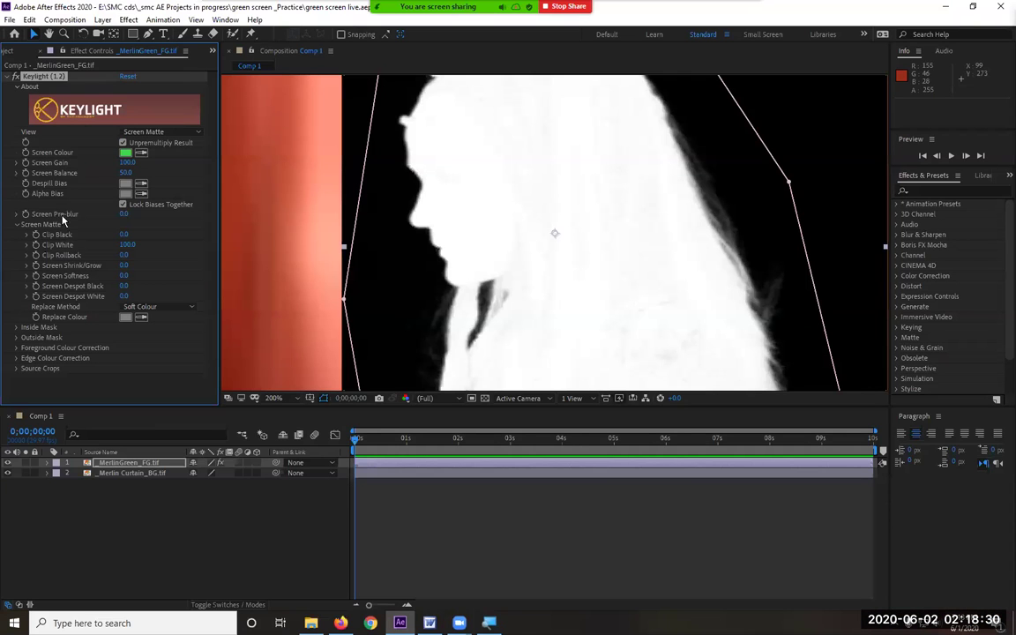
Step: Try the Levels effect on the _Merlin Curtain_BG.tif layer with Output Black 25 and Output White 218, then delete the effect
click(103, 21)
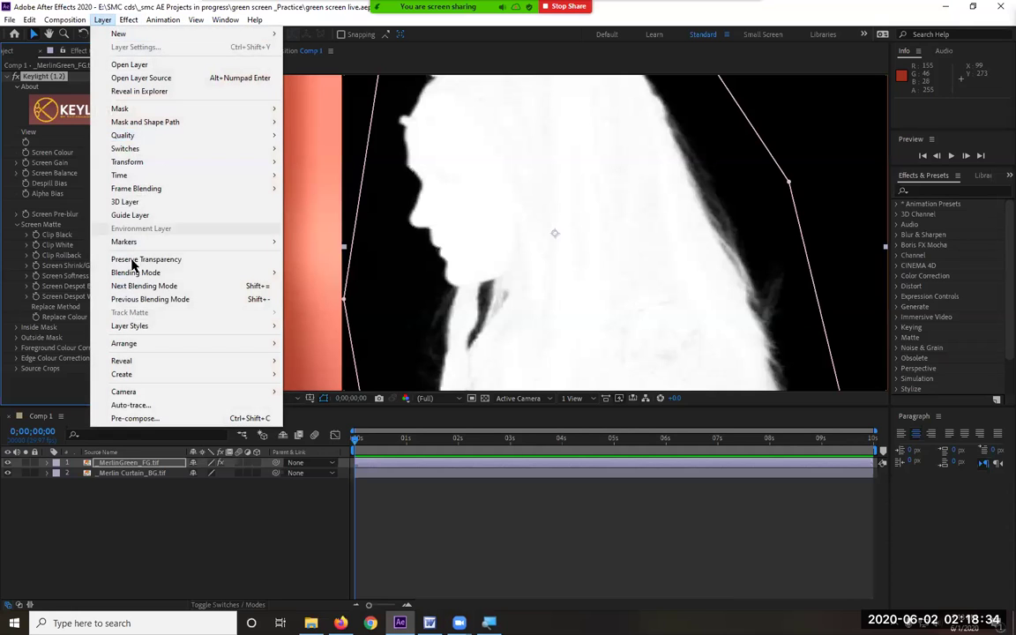
mouse_move(137, 37)
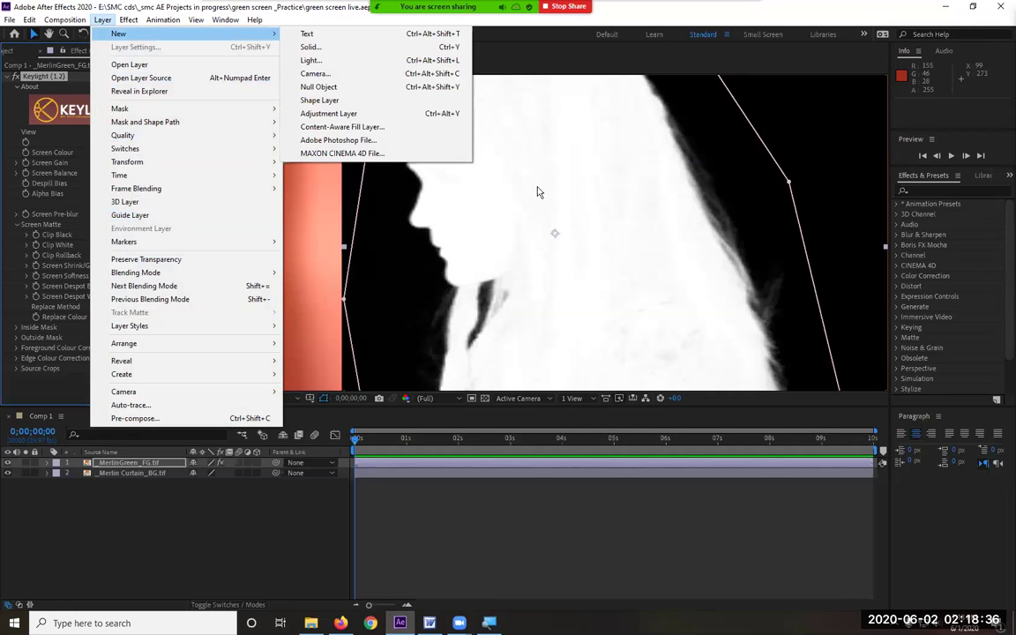
click(940, 192)
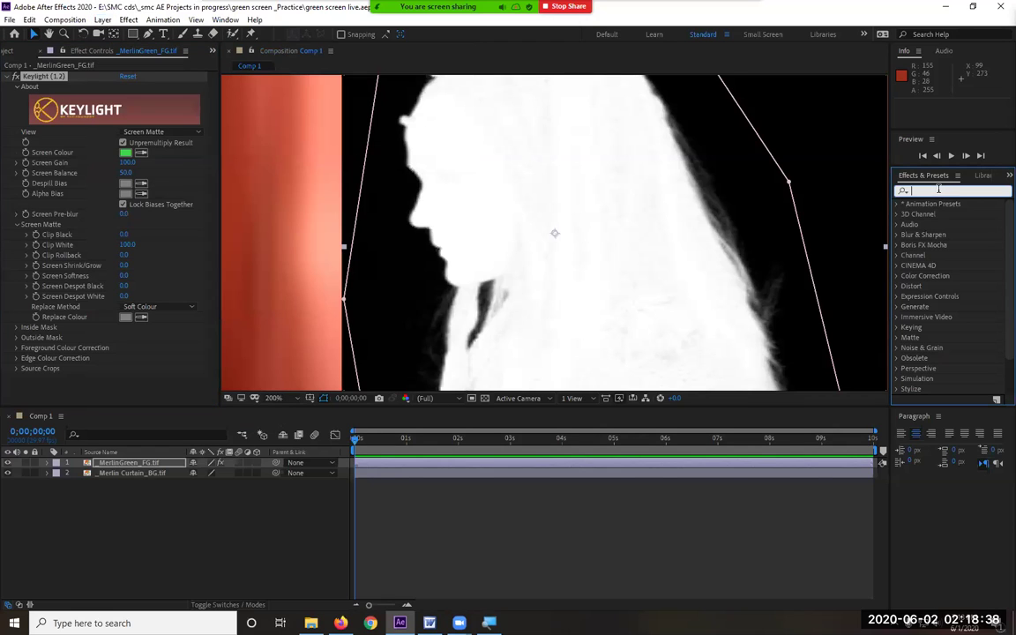
text(levle)
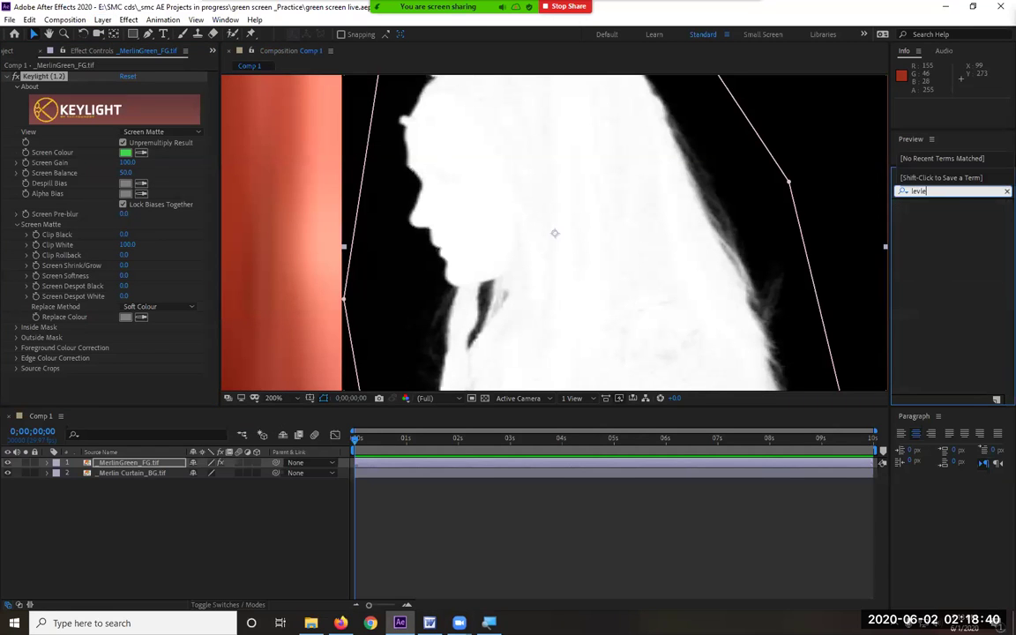
key(BackSpace)
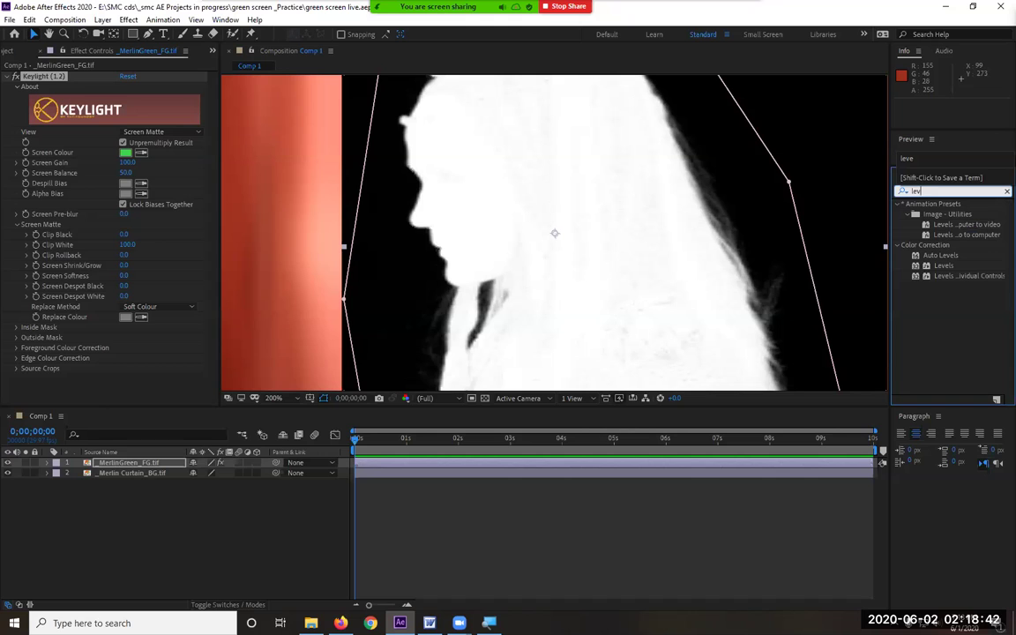
double_click(944, 266)
drag(944, 266, 512, 476)
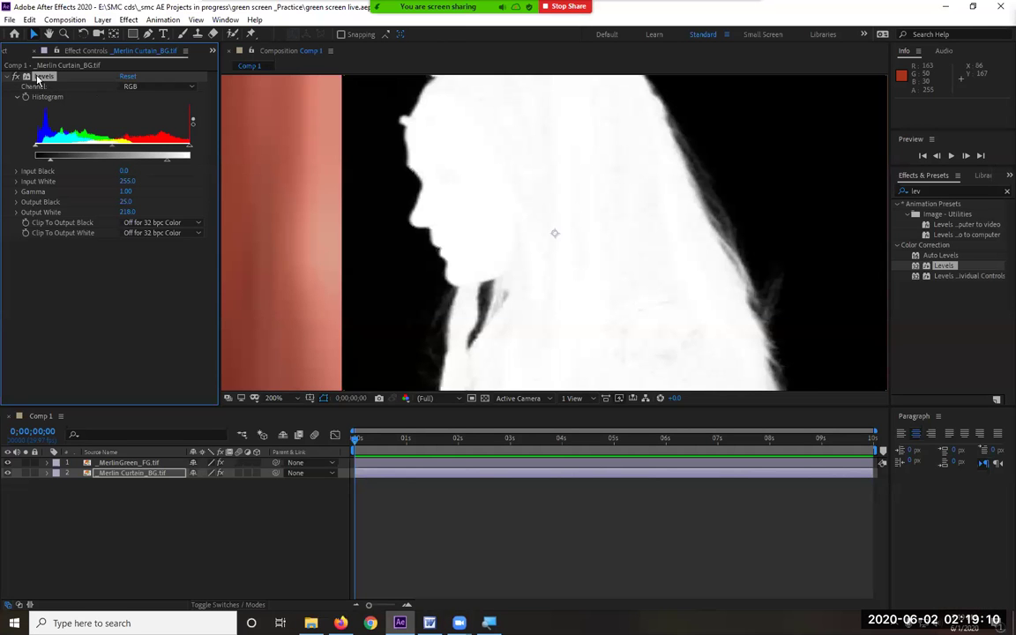
key(Delete)
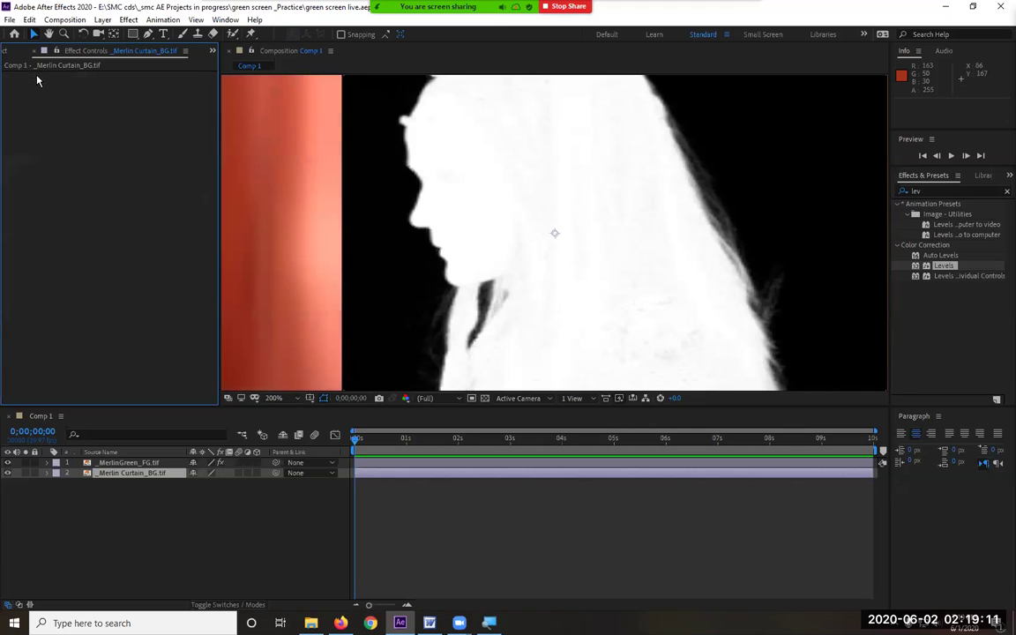
Step: Select the _MerlinGreen_FG.tif layer and set Keylight's Clip White to 92
click(139, 465)
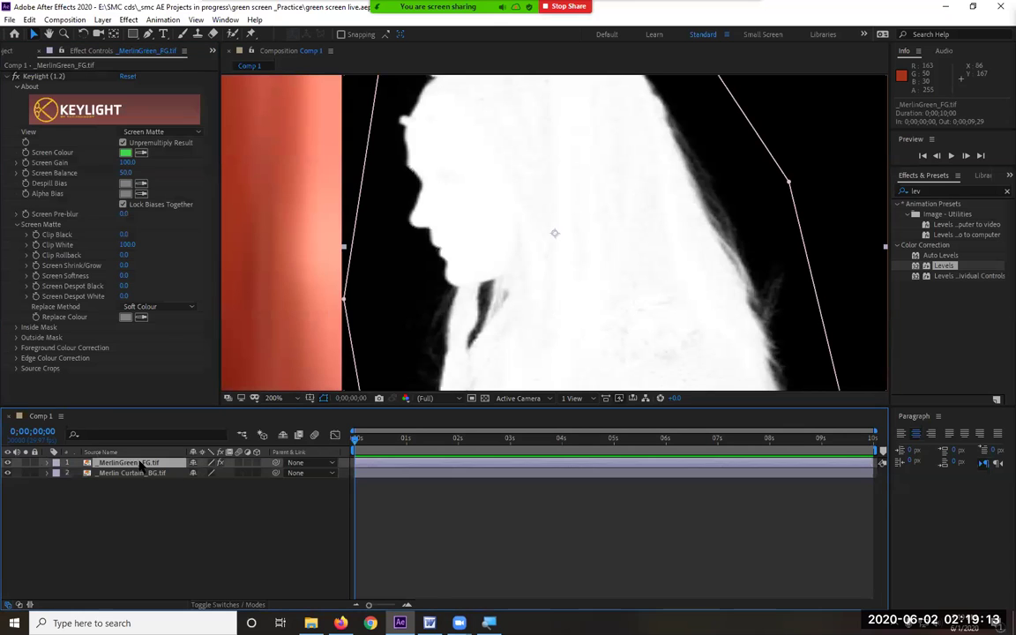
click(62, 238)
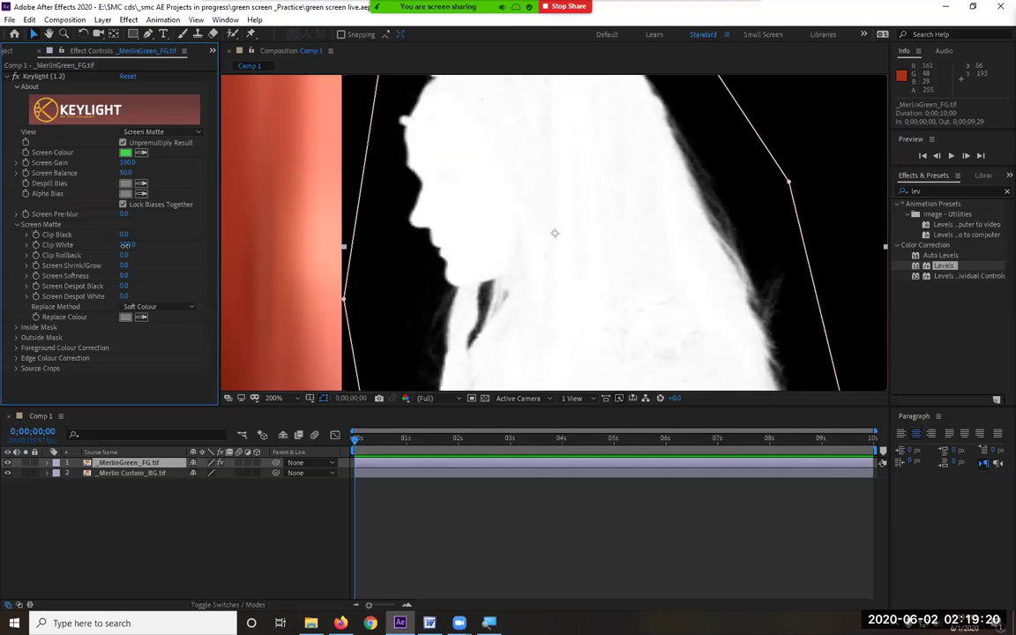
drag(126, 244, 125, 244)
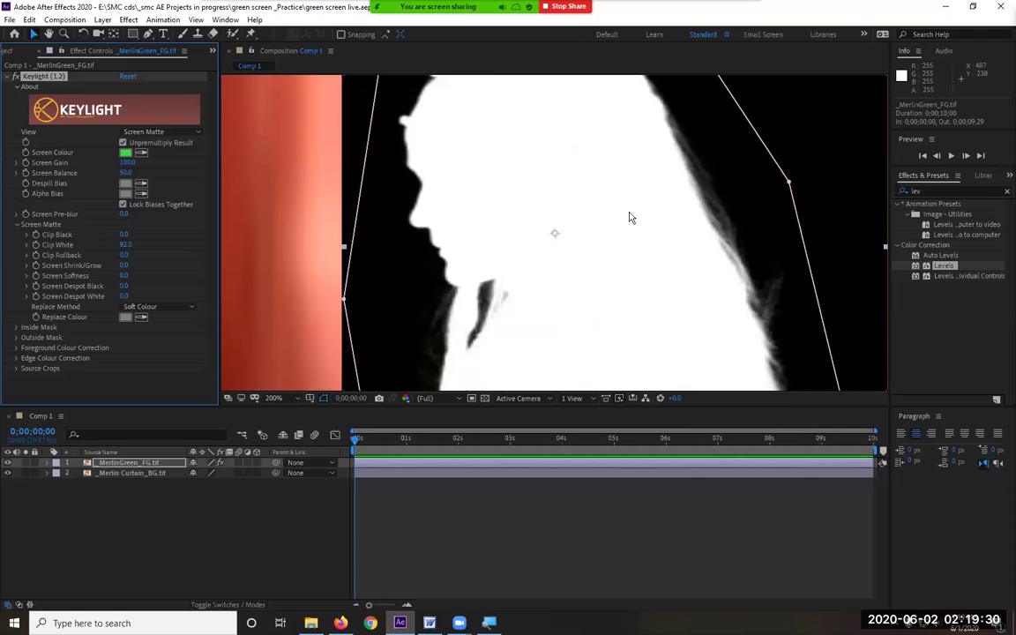
Step: Try a Clip Black of 32 in Keylight's Screen Matte settings, then return it to 0
mouse_move(124, 234)
mouse_down()
mouse_move(139, 235)
mouse_move(113, 245)
mouse_up()
drag(124, 236, 155, 246)
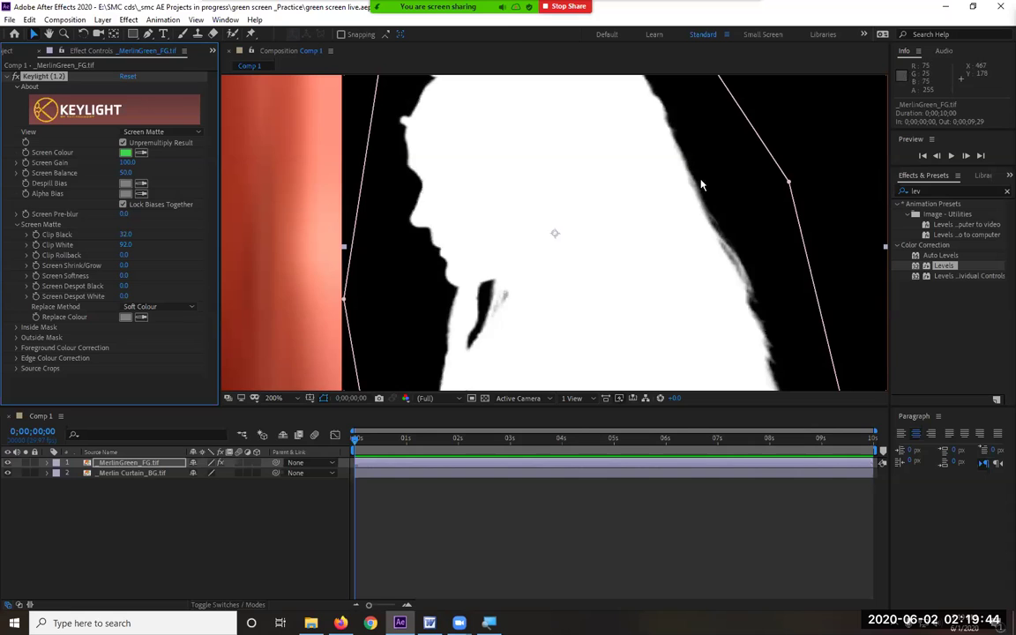
drag(125, 236, 102, 236)
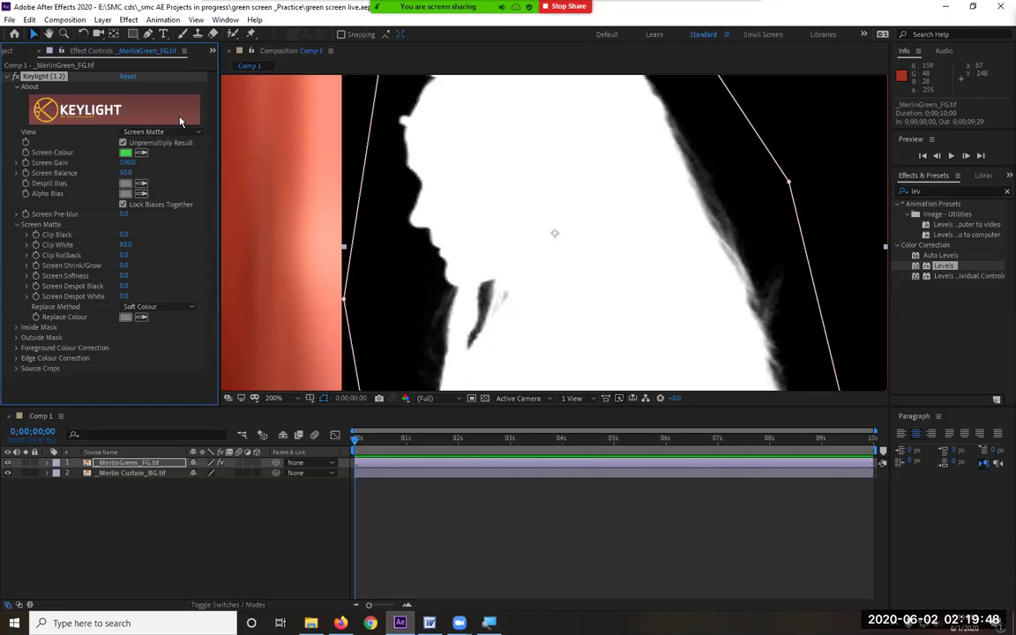
Step: Set Keylight's View to Final Result and adjust Clip Black to 10 and Clip White to 73
click(144, 132)
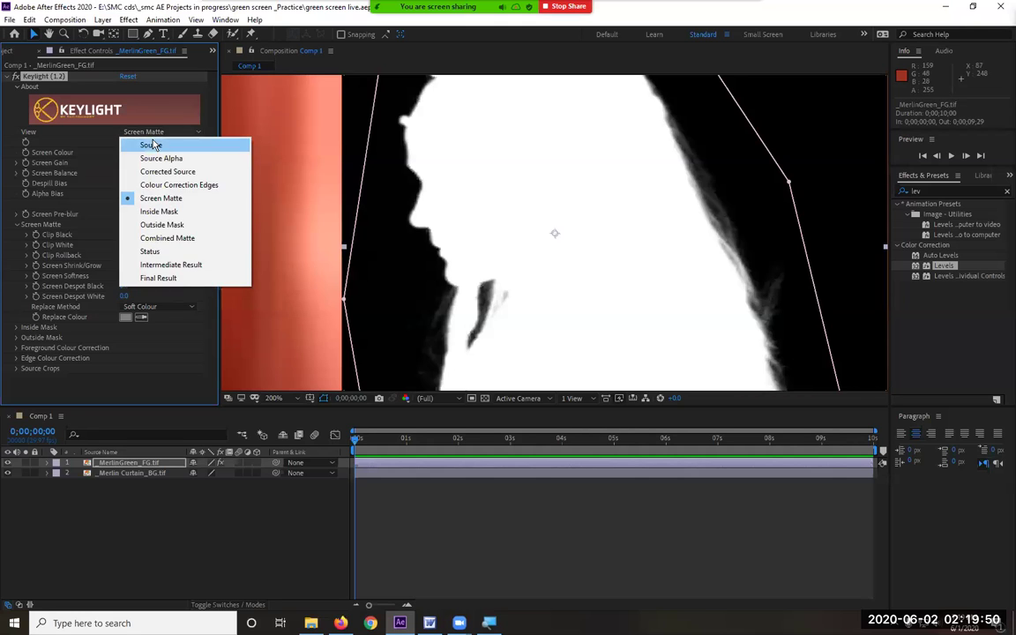
click(166, 277)
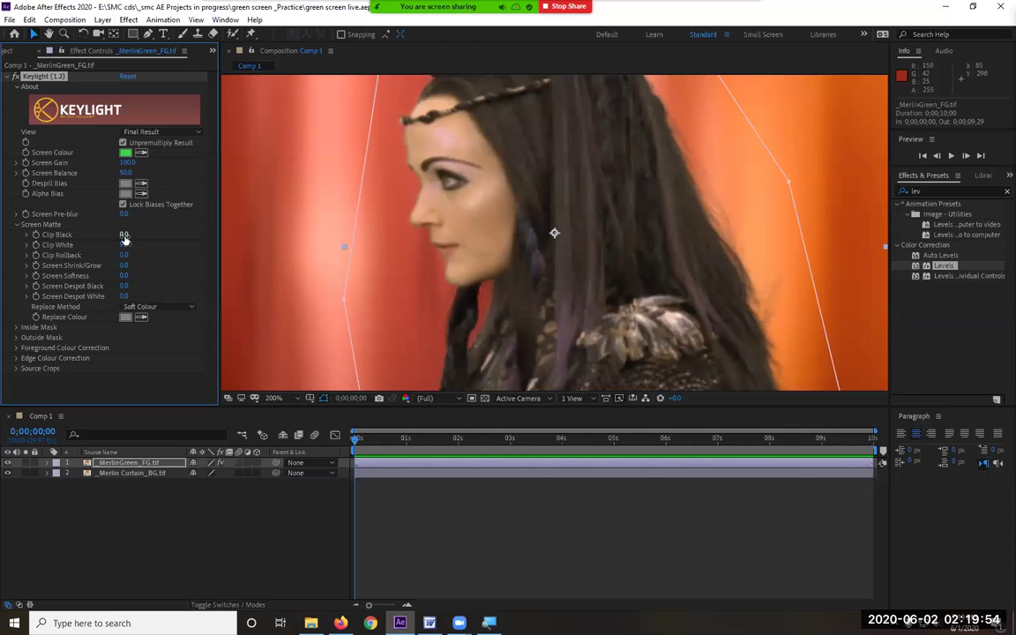
mouse_move(125, 235)
mouse_down()
mouse_move(136, 238)
mouse_move(114, 244)
mouse_up()
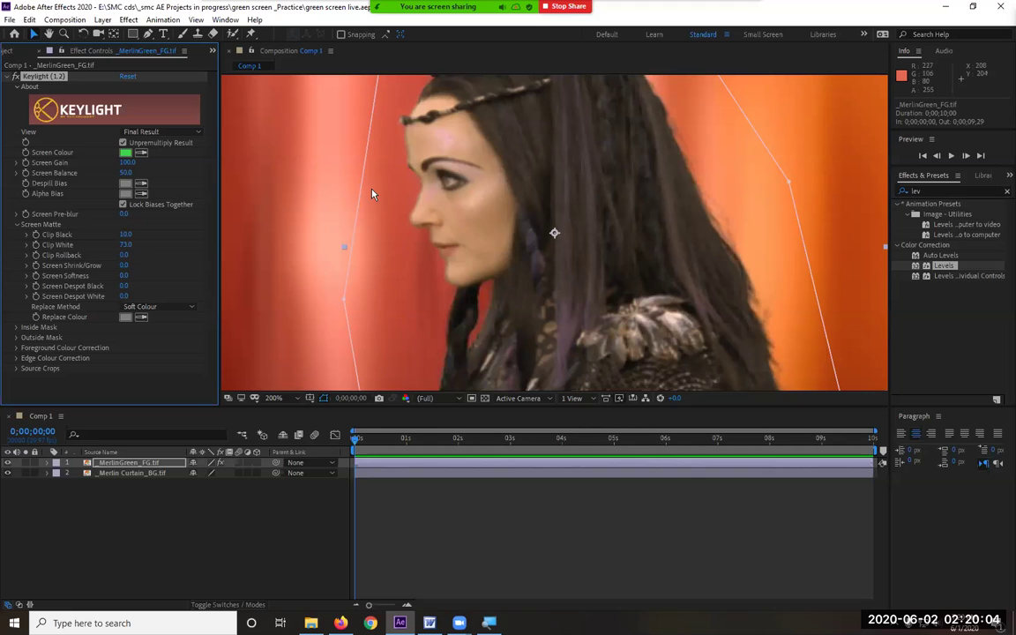
Step: Examine the keyed edge along the woman's forehead and nose at 400% magnification
click(274, 398)
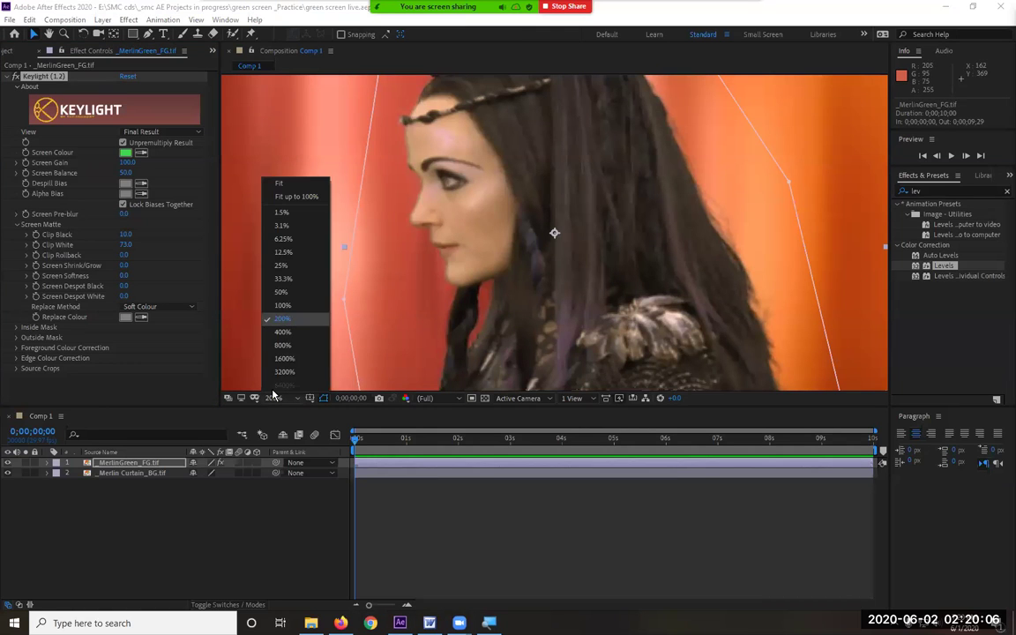
click(283, 331)
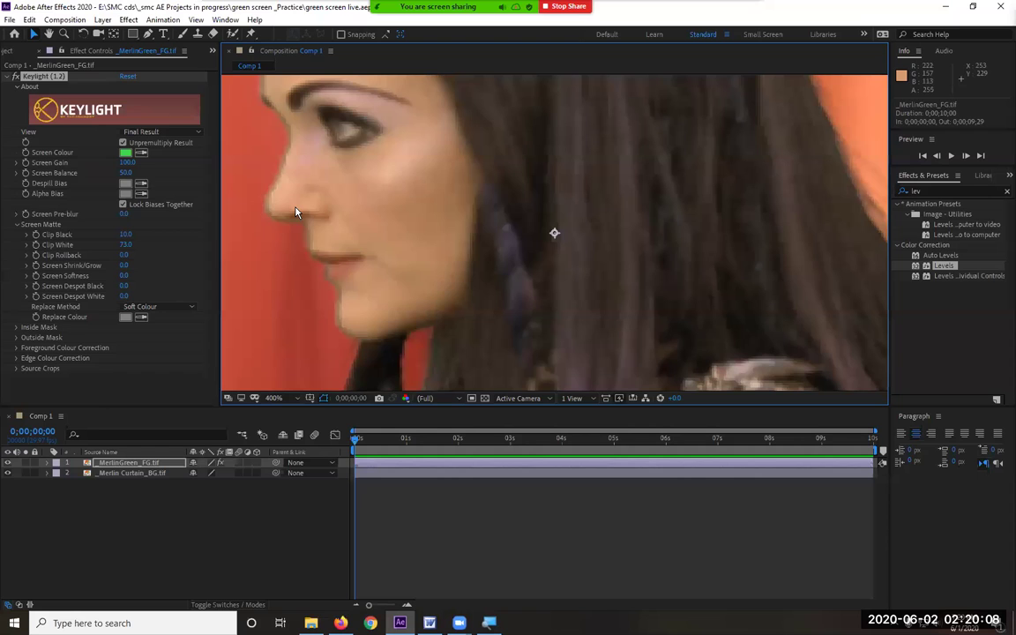
drag(295, 193, 464, 256)
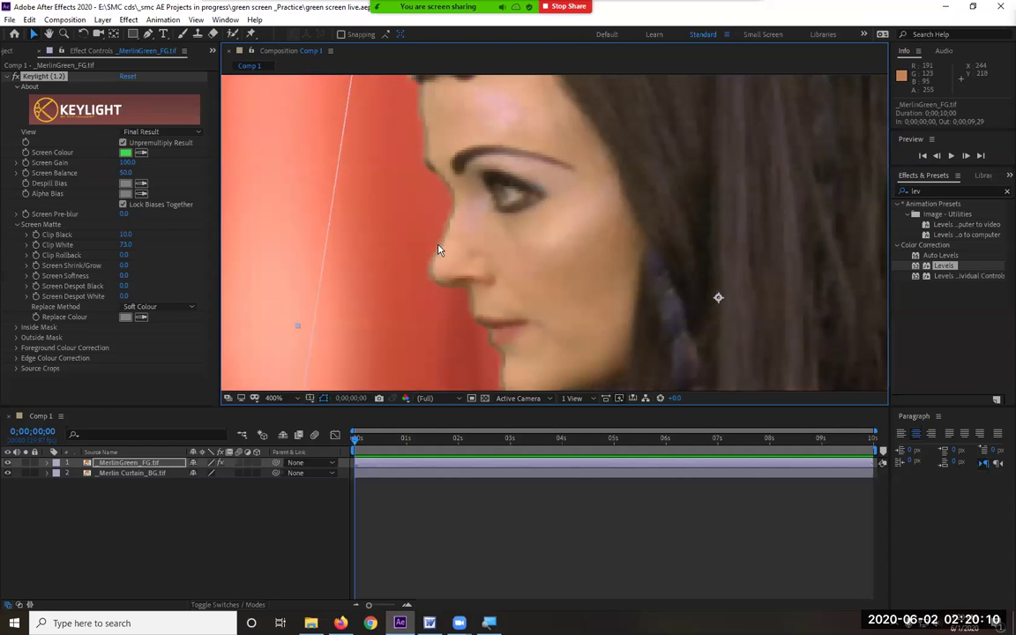
Step: Try Keylight's Screen Shrink/Grow at -0.6 and then 0.4 while watching the woman's nose edge at 800% magnification
scroll(440, 247, up, 2)
scroll(438, 244, down, 2)
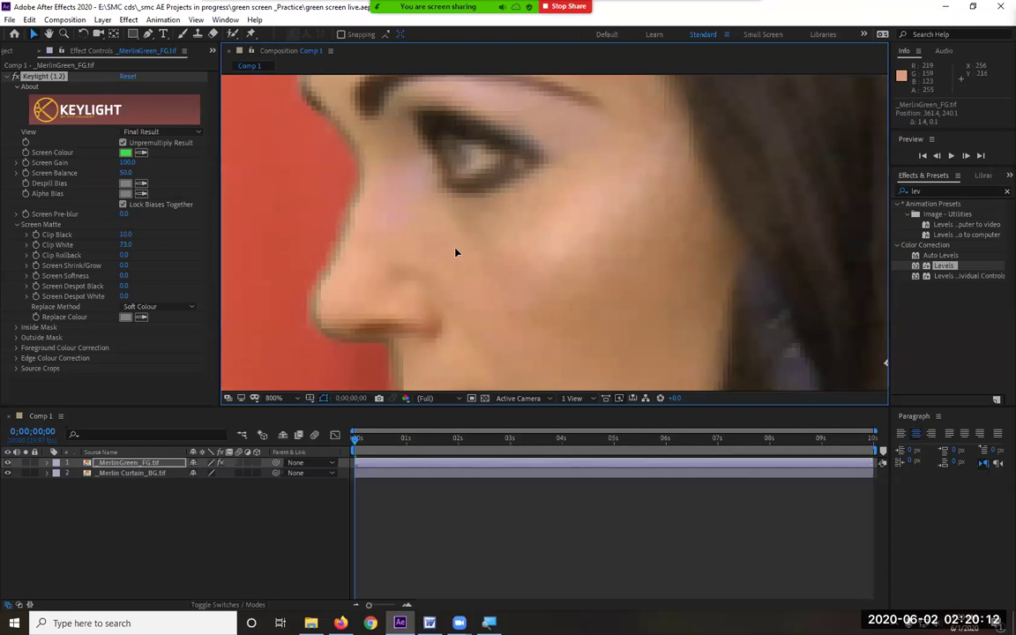
scroll(450, 229, up, 1)
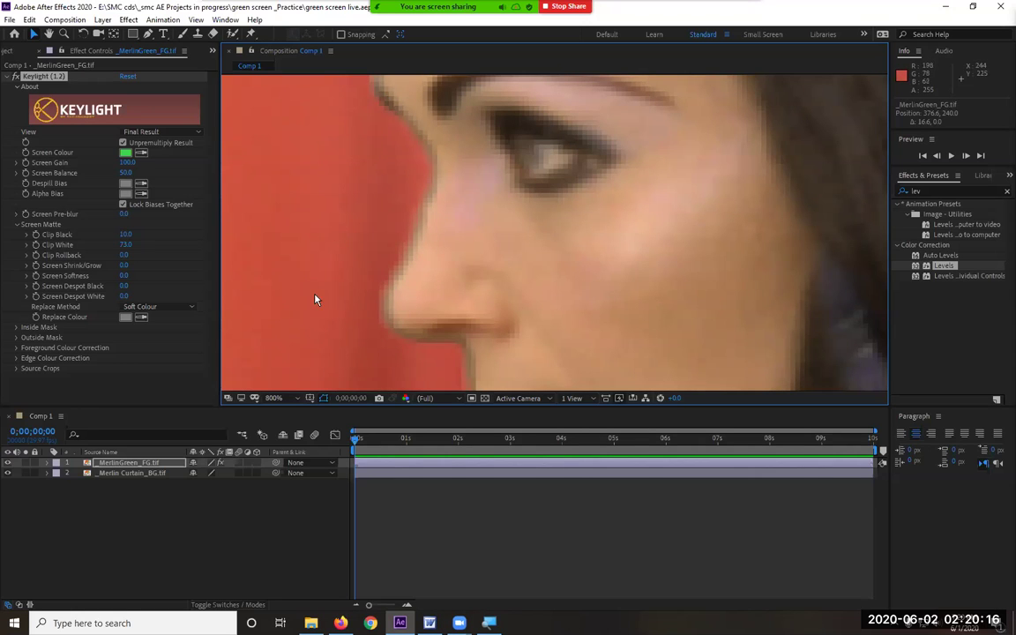
click(75, 266)
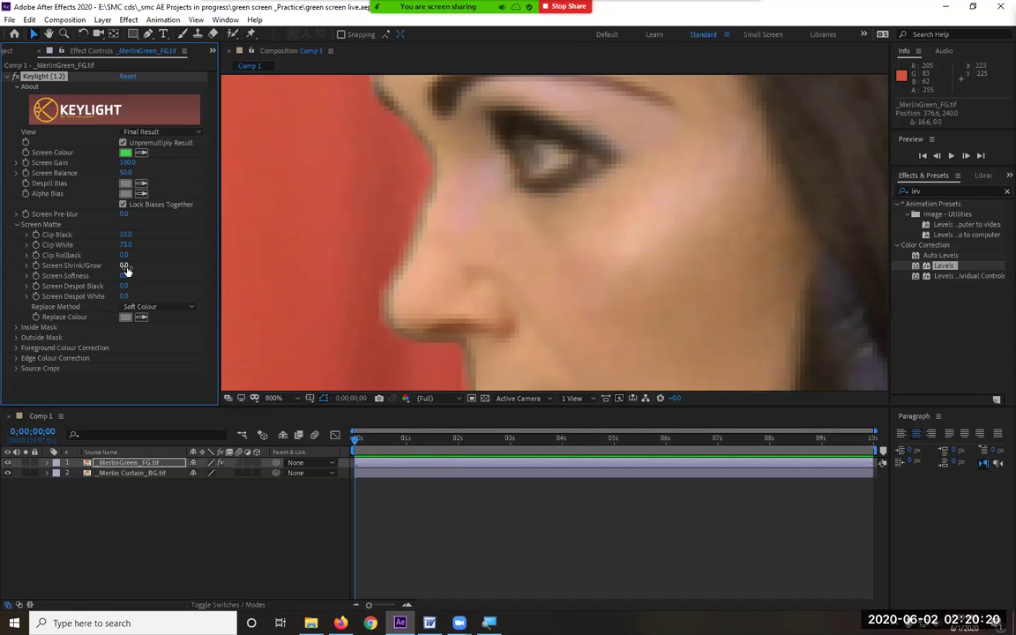
drag(125, 265, 121, 266)
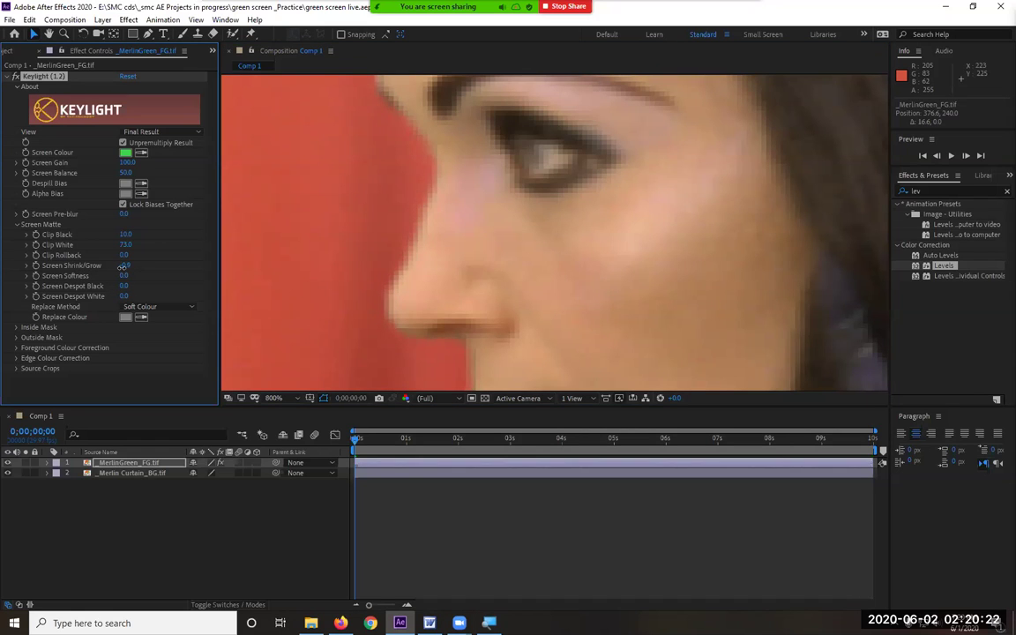
click(129, 265)
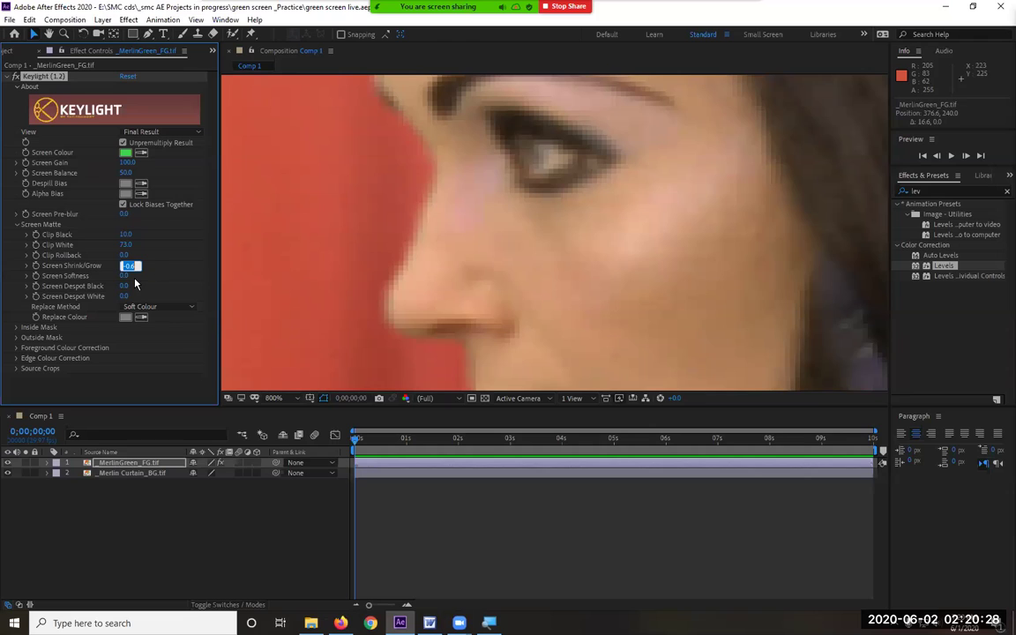
text(-)
key(Return)
click(127, 265)
text(4)
key(Return)
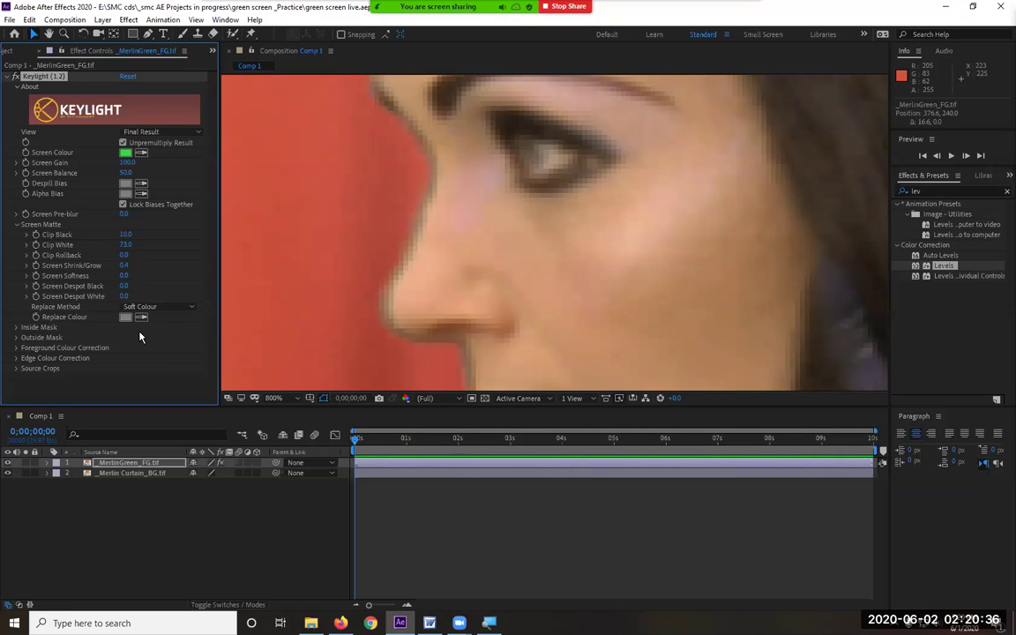
Step: Set Screen Shrink/Grow in Keylight's Screen Matte settings to -0.6
click(127, 265)
text(-.)
key(Return)
drag(124, 265, 112, 240)
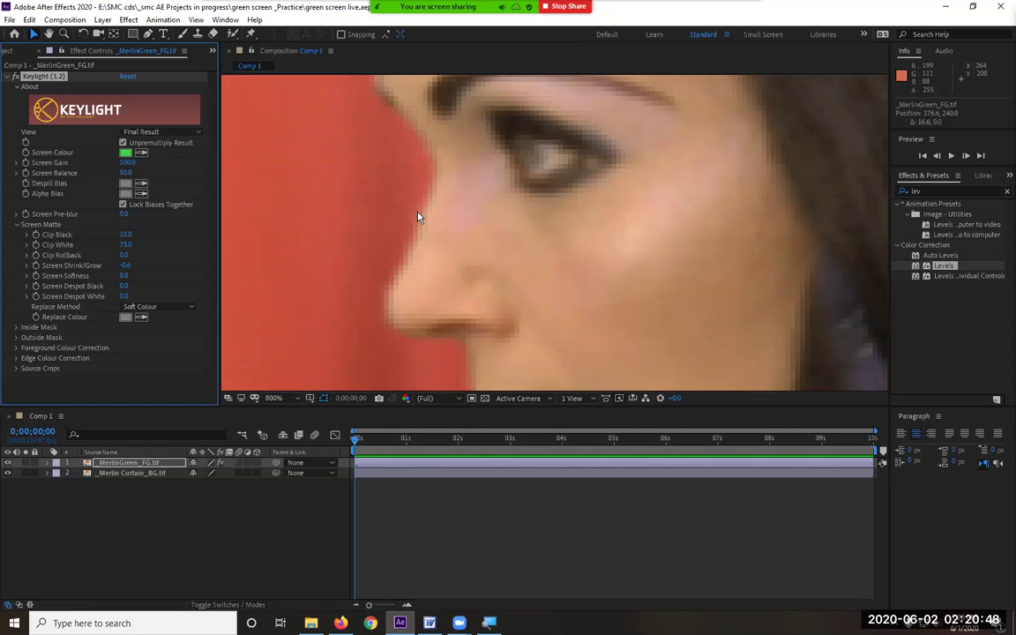
Step: Set Keylight's Screen Pre-blur to 0.5 while checking the woman's profile at 400% magnification
key(comma)
key(comma)
key(comma)
key(comma)
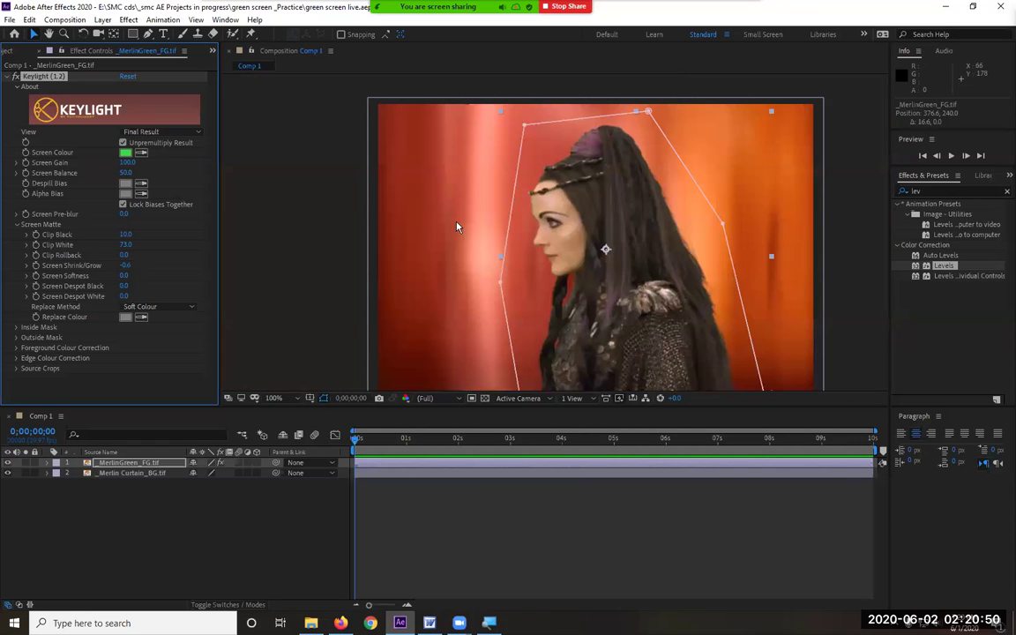
drag(547, 302, 444, 273)
key(v)
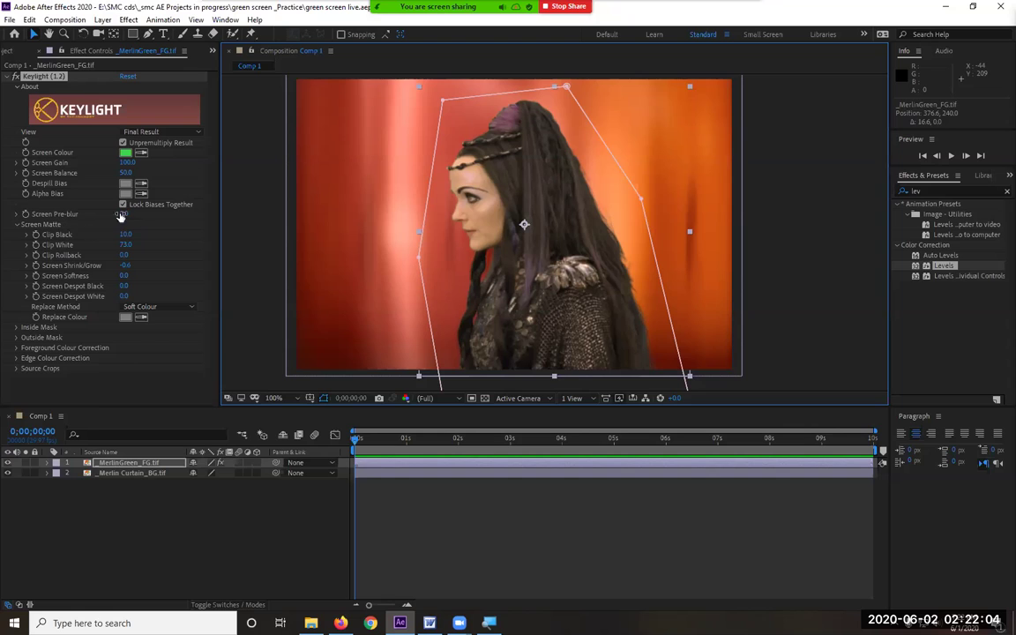
click(71, 218)
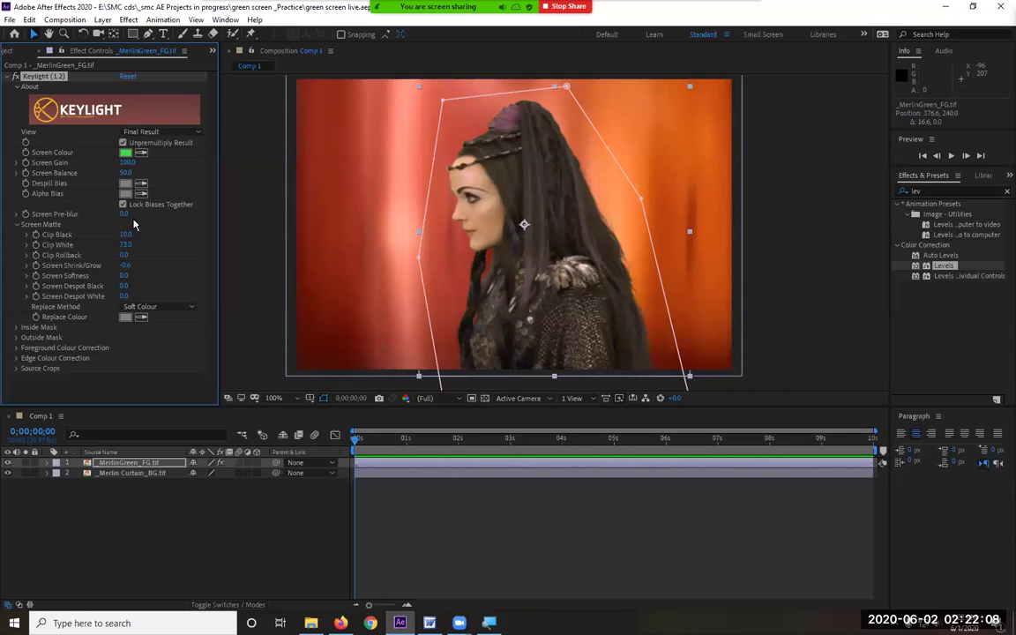
key(period)
key(period)
key(period)
key(period)
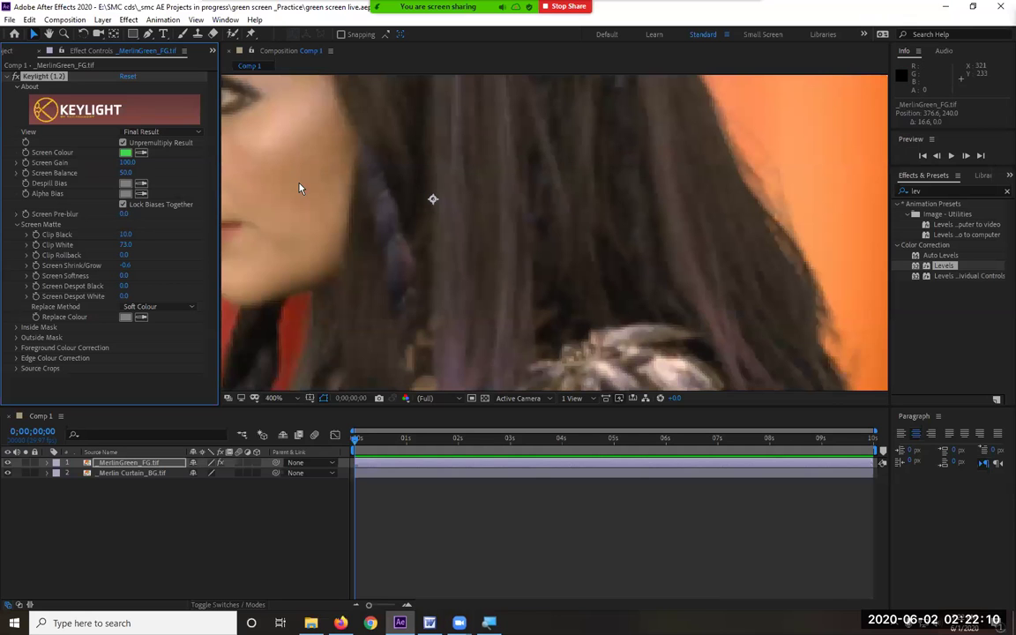
key(h)
drag(288, 175, 544, 209)
key(v)
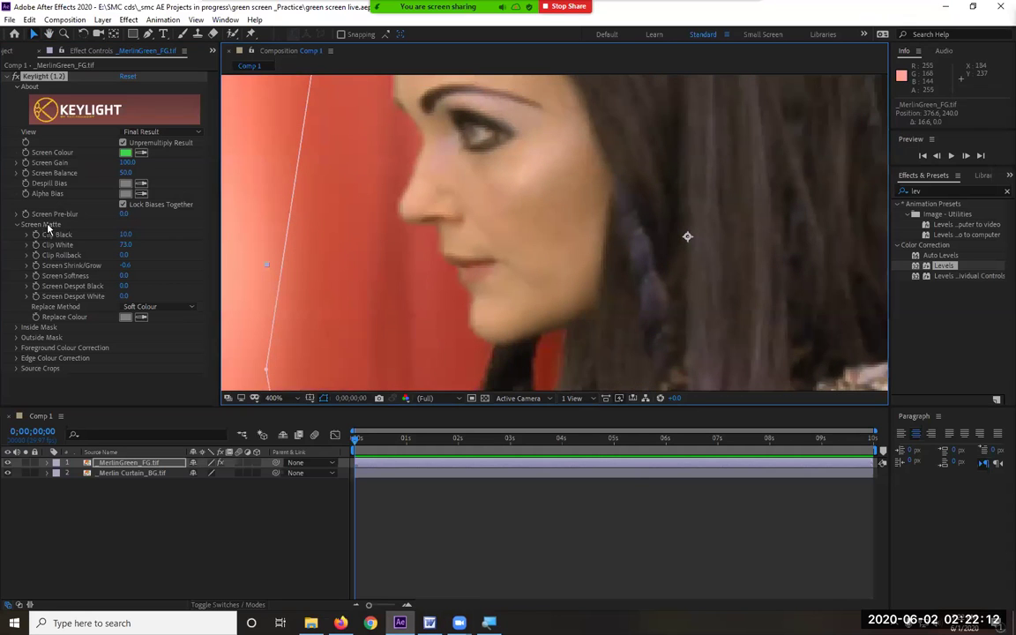
click(112, 195)
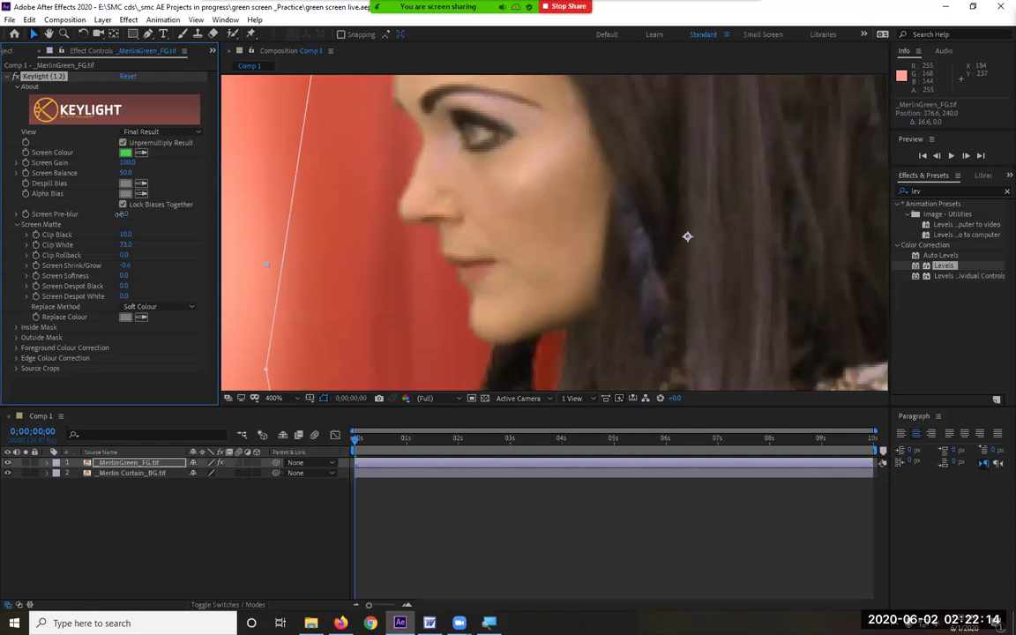
drag(113, 215, 178, 209)
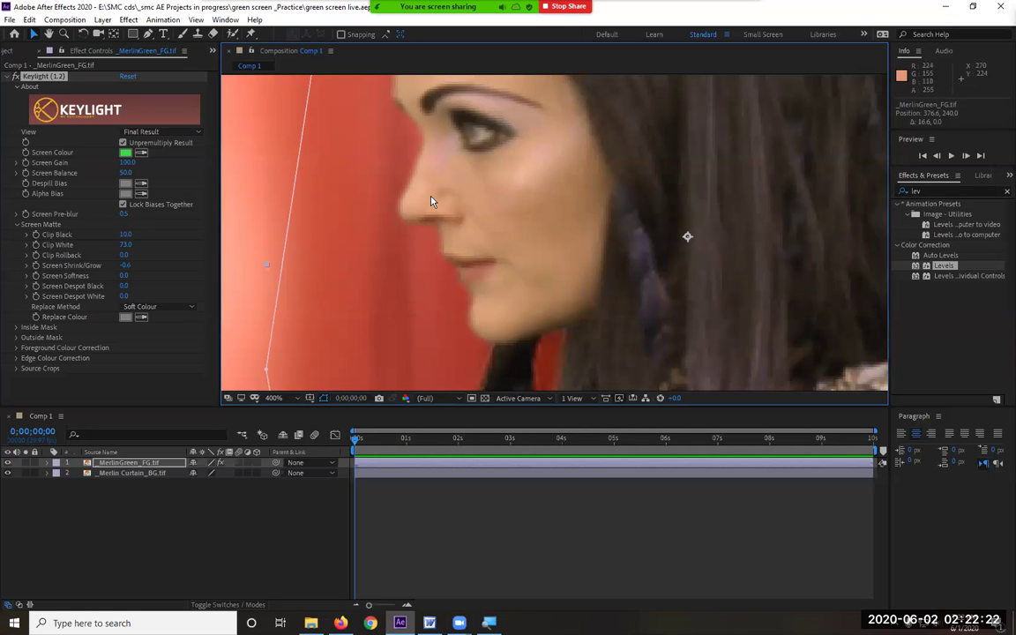
Step: Reposition the keyed woman over the curtain, first further right, finally at about 300.6, 241.0, and deselect her layer
scroll(432, 202, down, 2)
scroll(431, 202, down, 1)
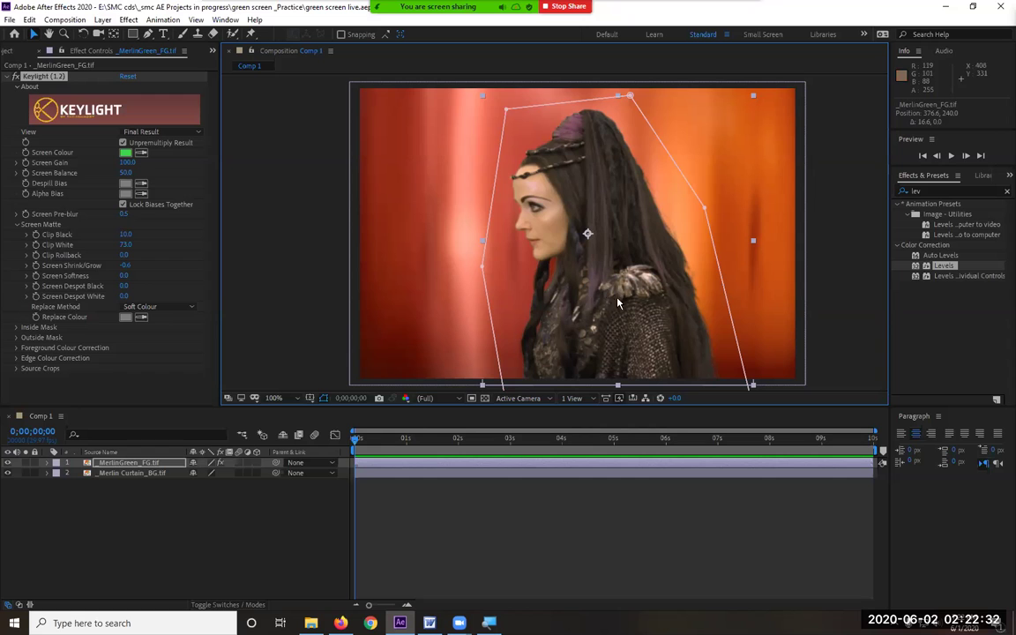
drag(631, 311, 702, 314)
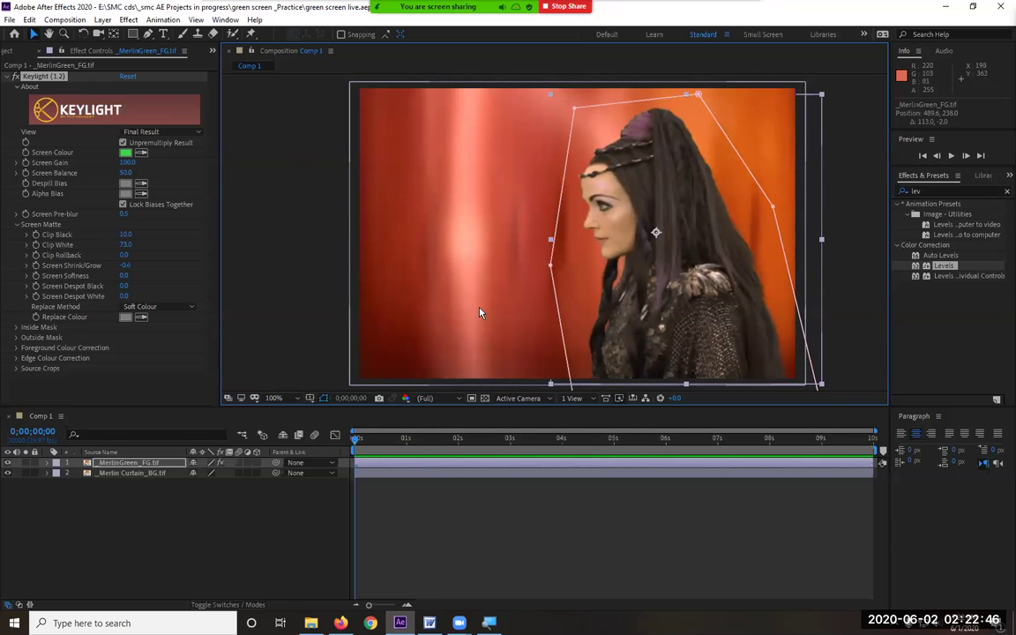
drag(618, 281, 488, 275)
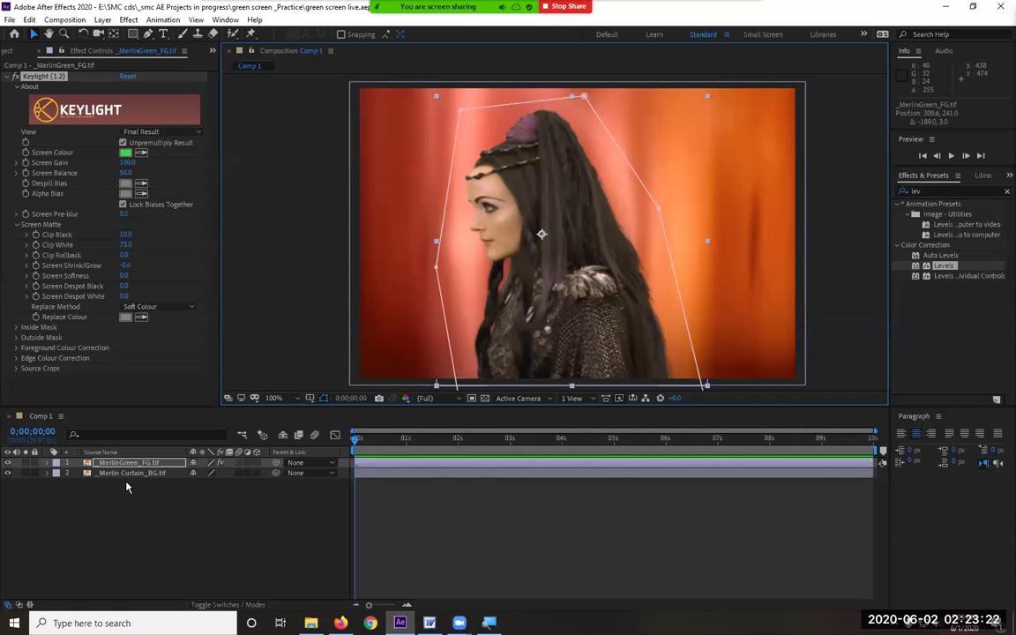
drag(189, 512, 139, 494)
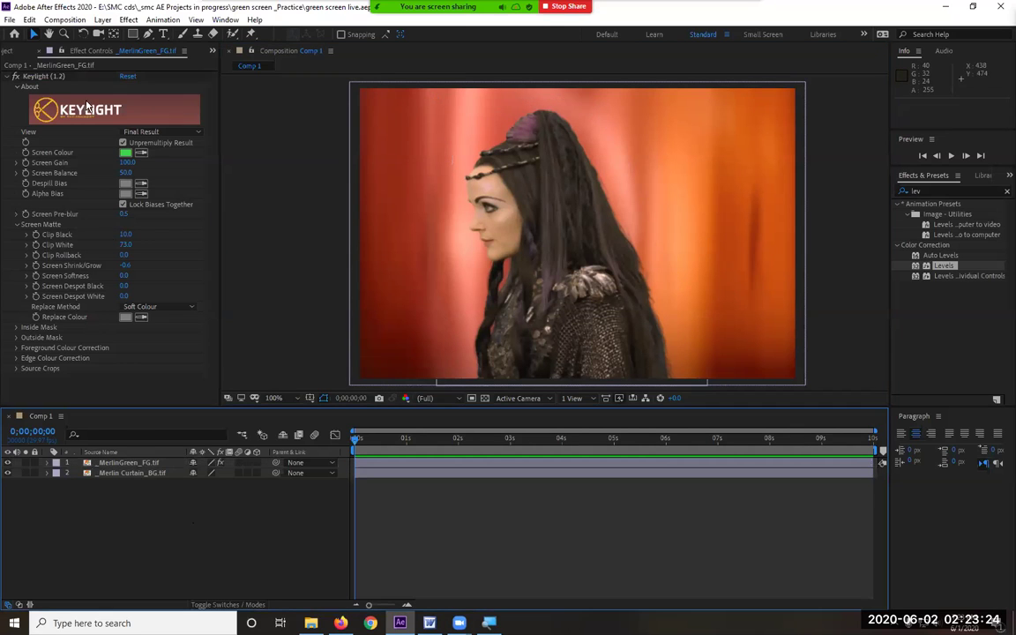
Step: Create a single composition from _truck road.jpg and _Truck_fg.jpg, using _truck road.jpg's dimensions and a still duration of 0;00;33;09
click(7, 50)
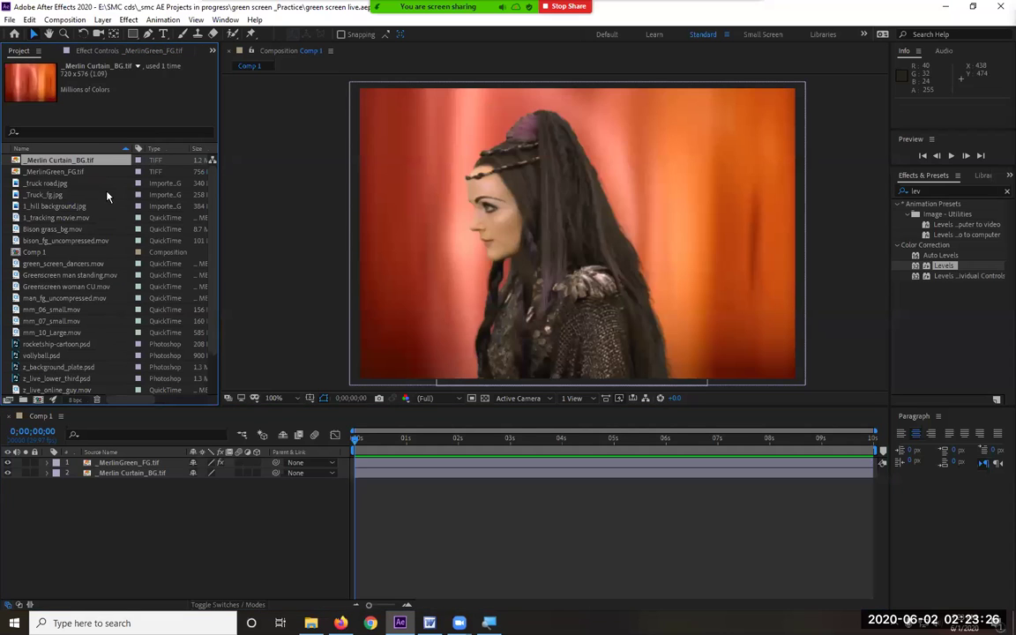
click(53, 183)
shift+click(62, 195)
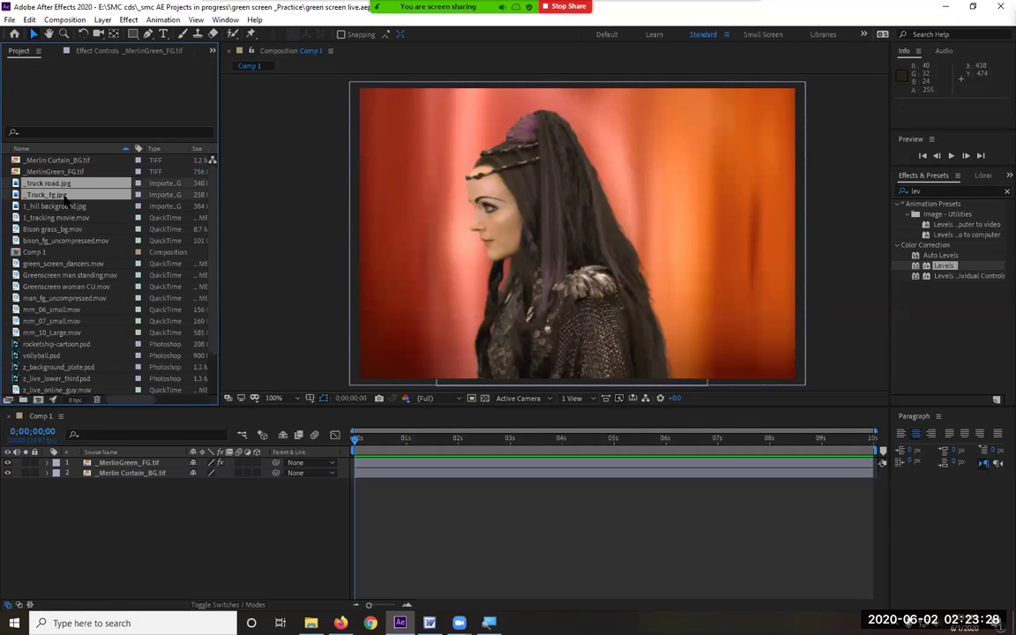
drag(65, 198, 38, 400)
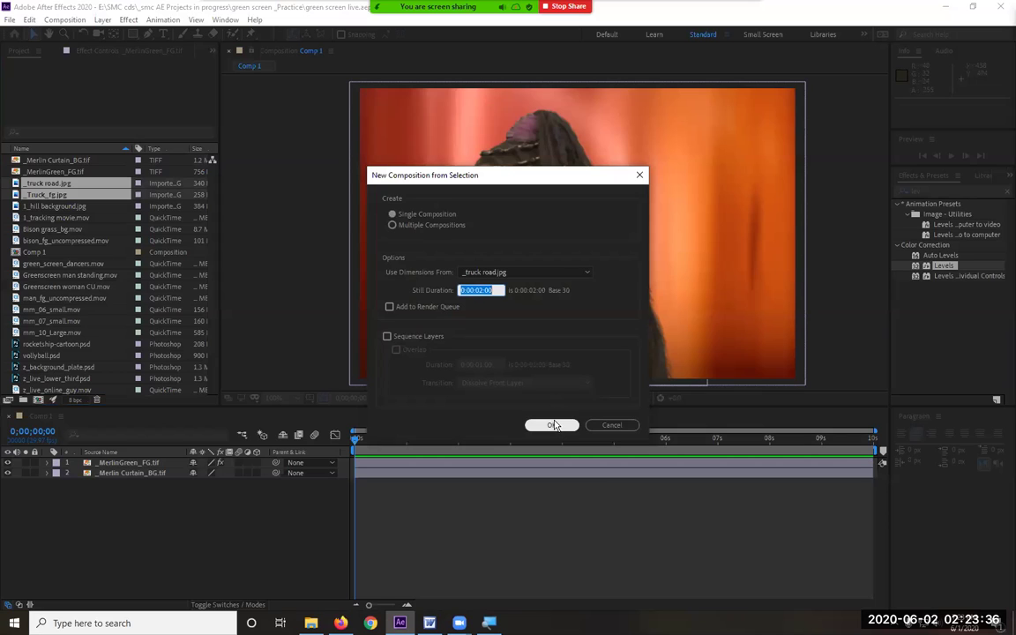
click(481, 290)
double_click(480, 290)
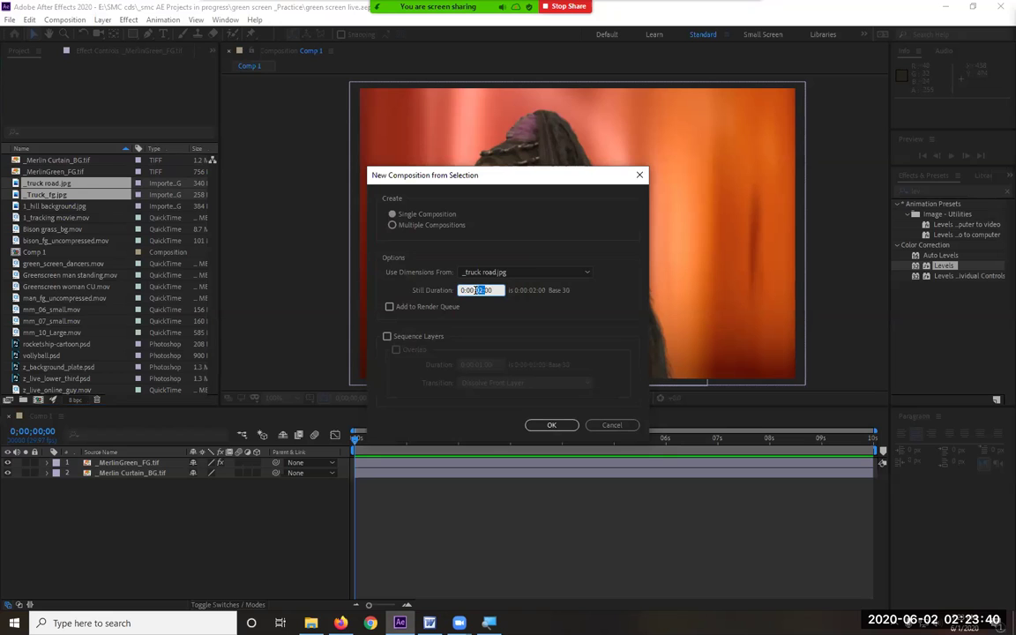
text(331)
key(Return)
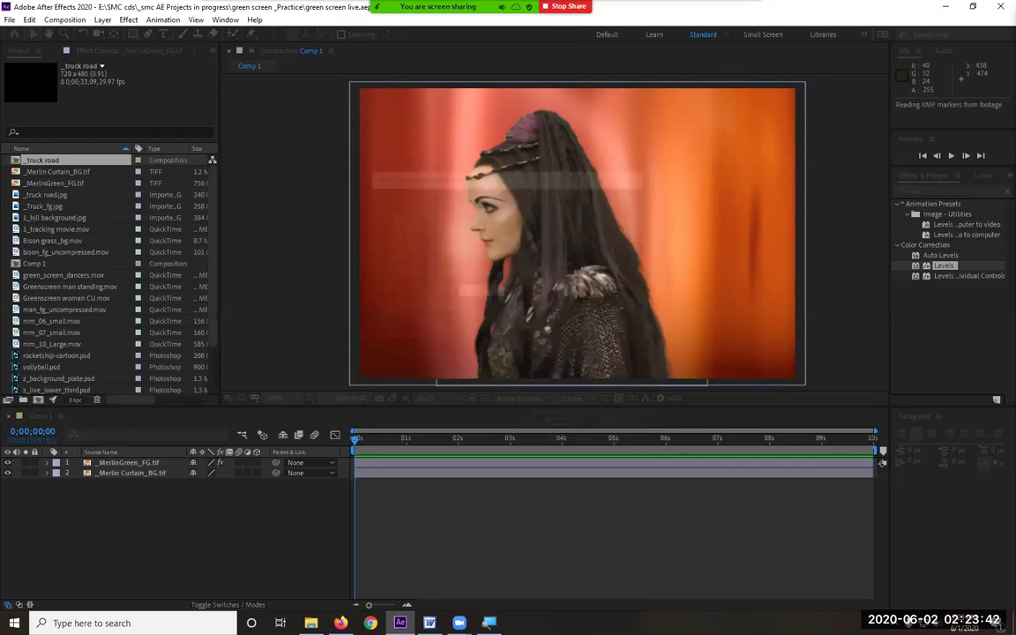
Step: Move the _truck road.jpg layer below _Truck_fg.jpg, and briefly hide the foreground layer to check the road background
drag(119, 462, 141, 502)
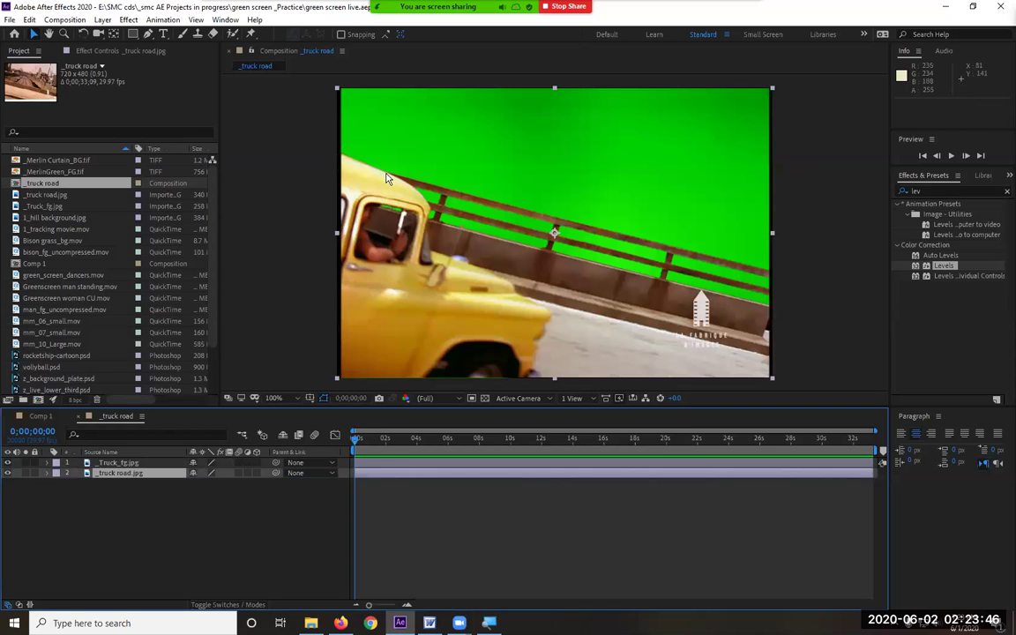
click(130, 476)
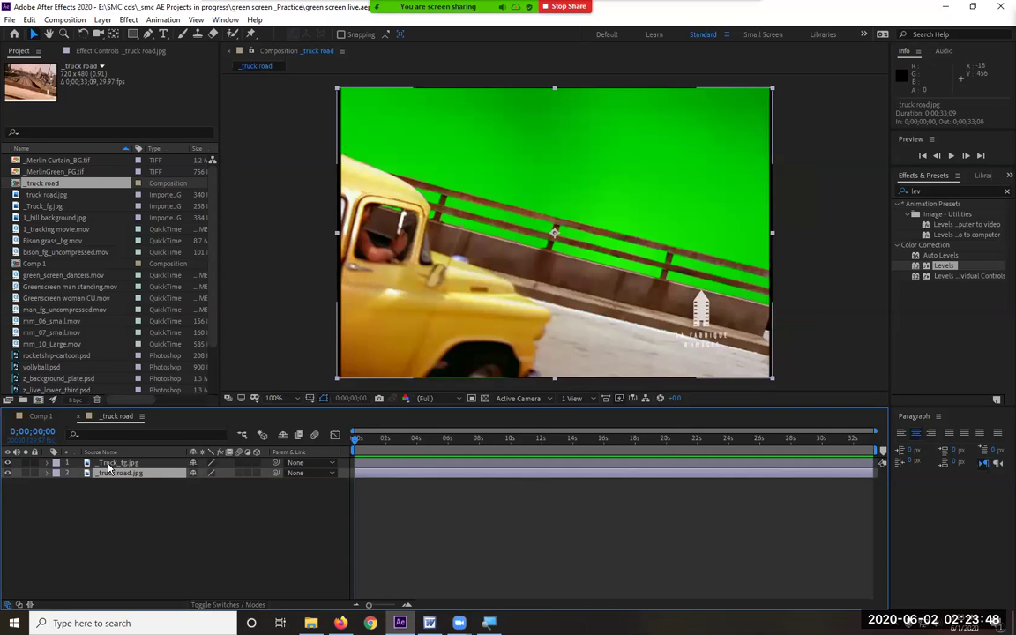
click(110, 465)
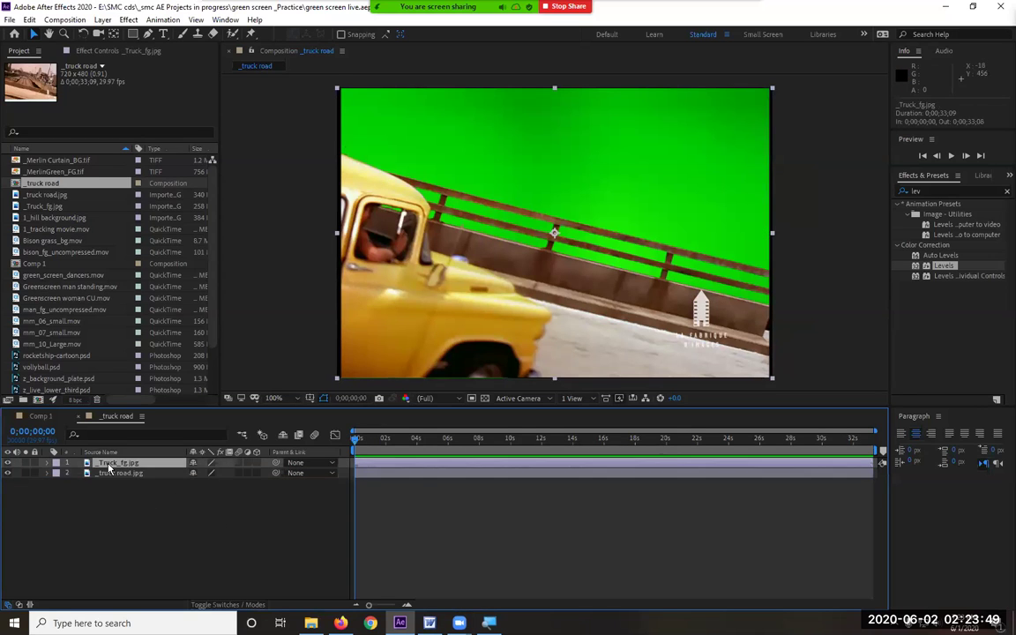
click(8, 463)
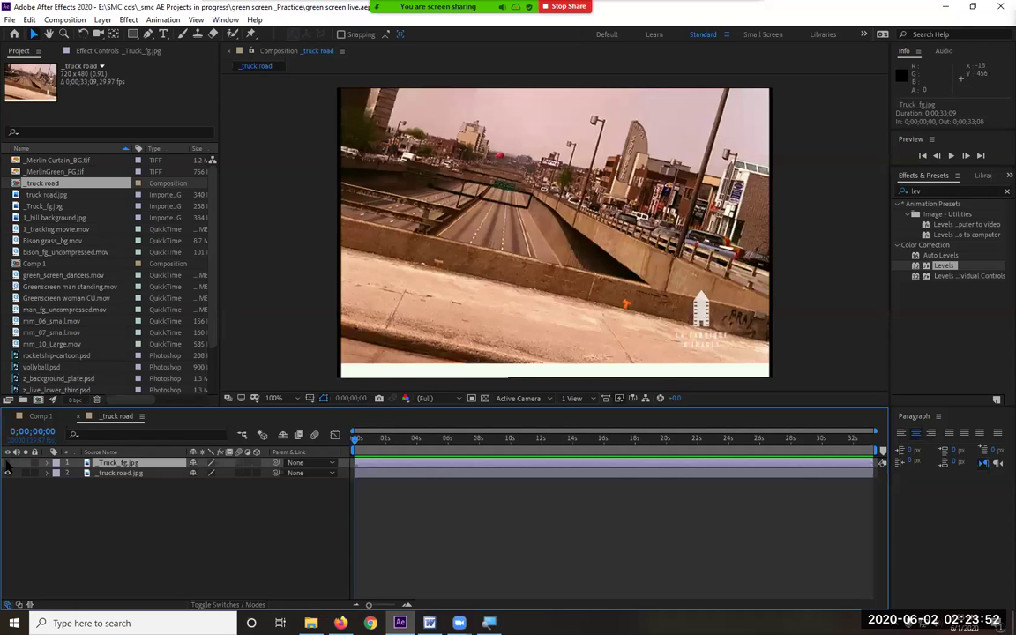
click(8, 463)
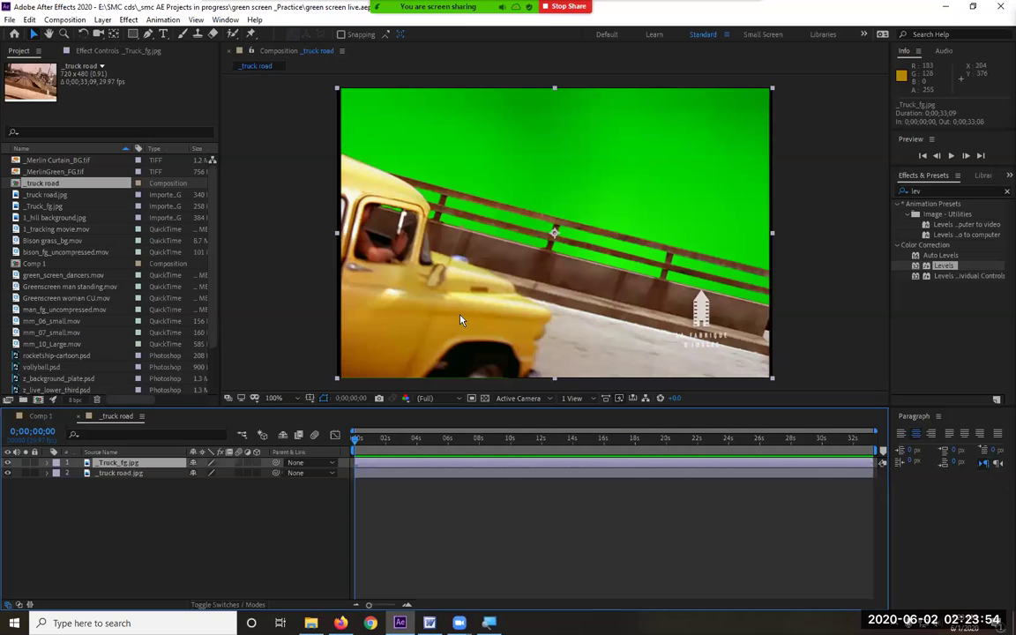
Step: Scale the _Truck_fg.jpg layer to 103% so it fills the frame, and deselect it
key(s)
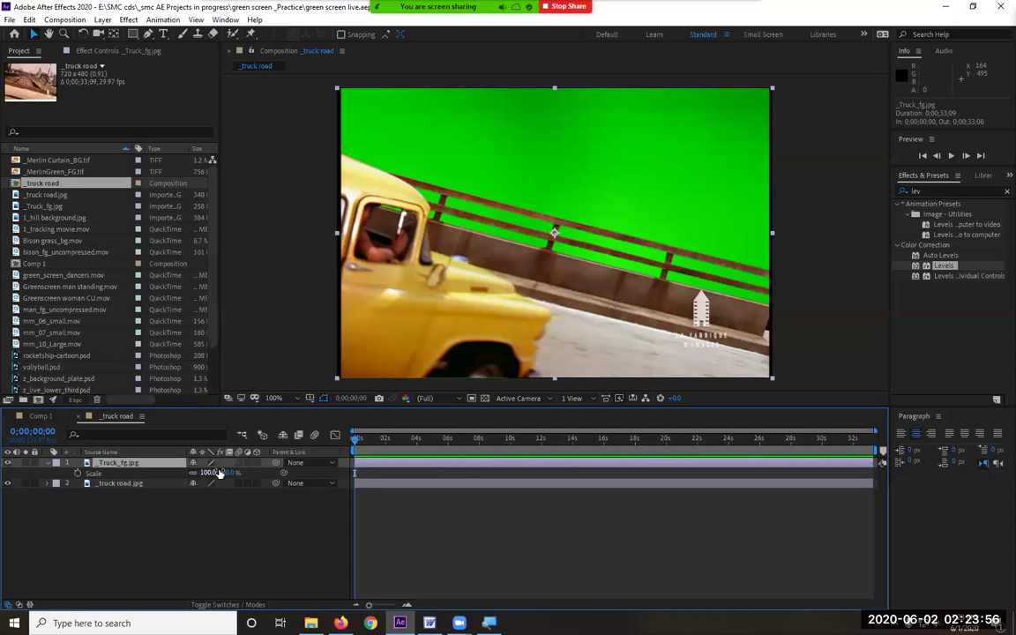
drag(227, 473, 228, 473)
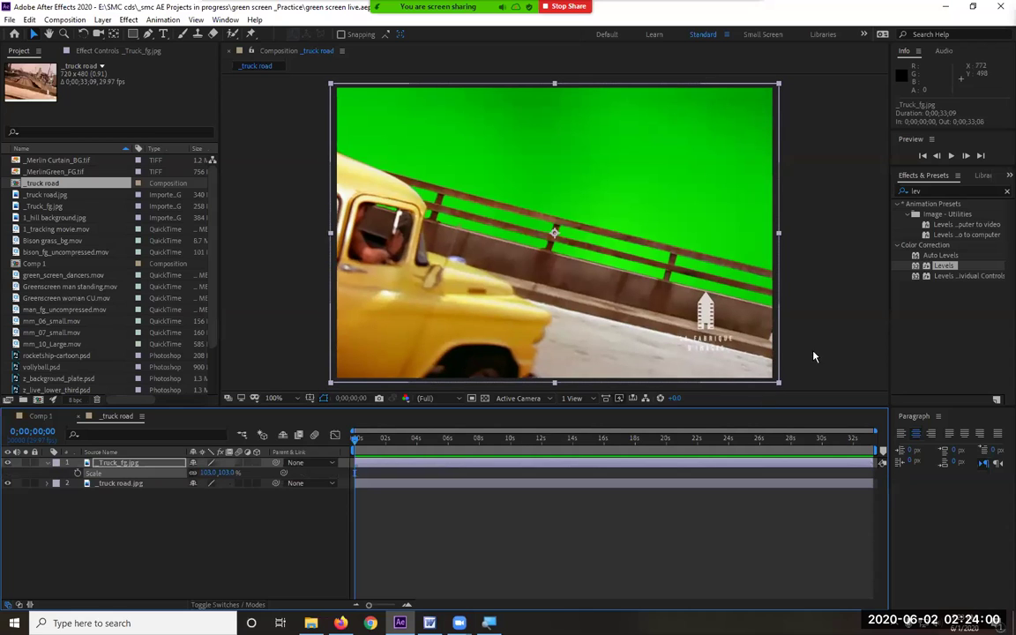
click(827, 326)
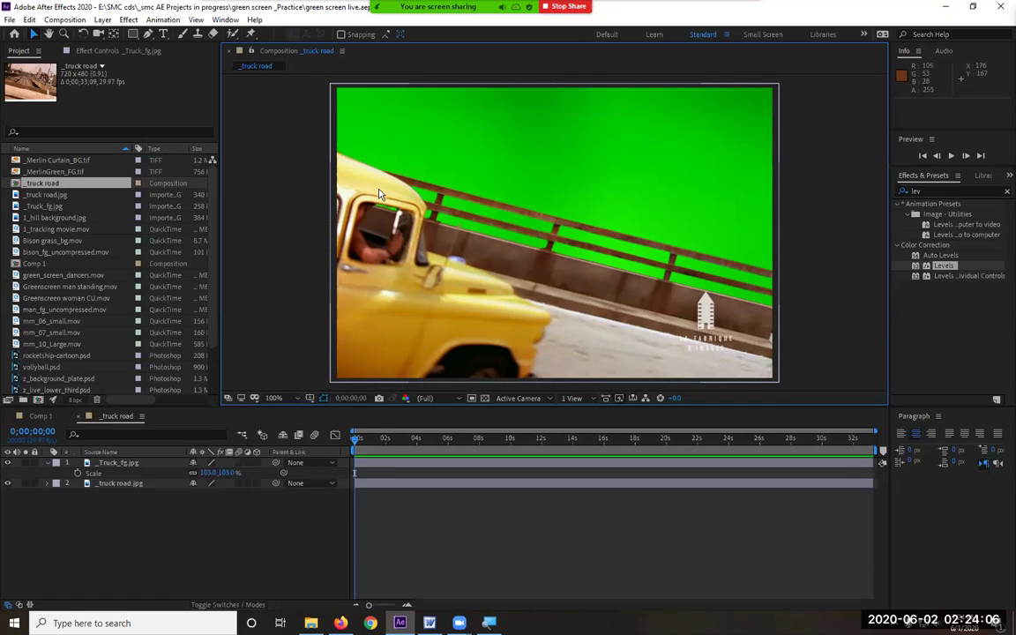
Step: Apply Keylight (1.2) to the _Truck_fg.jpg layer and sample the green backdrop as its Screen Colour
click(128, 20)
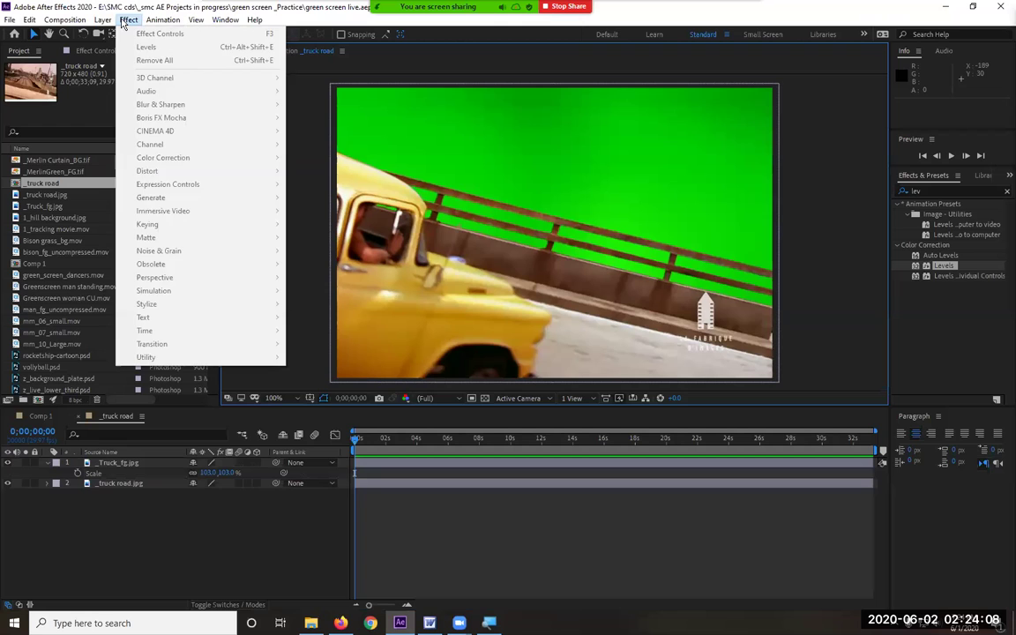
click(115, 462)
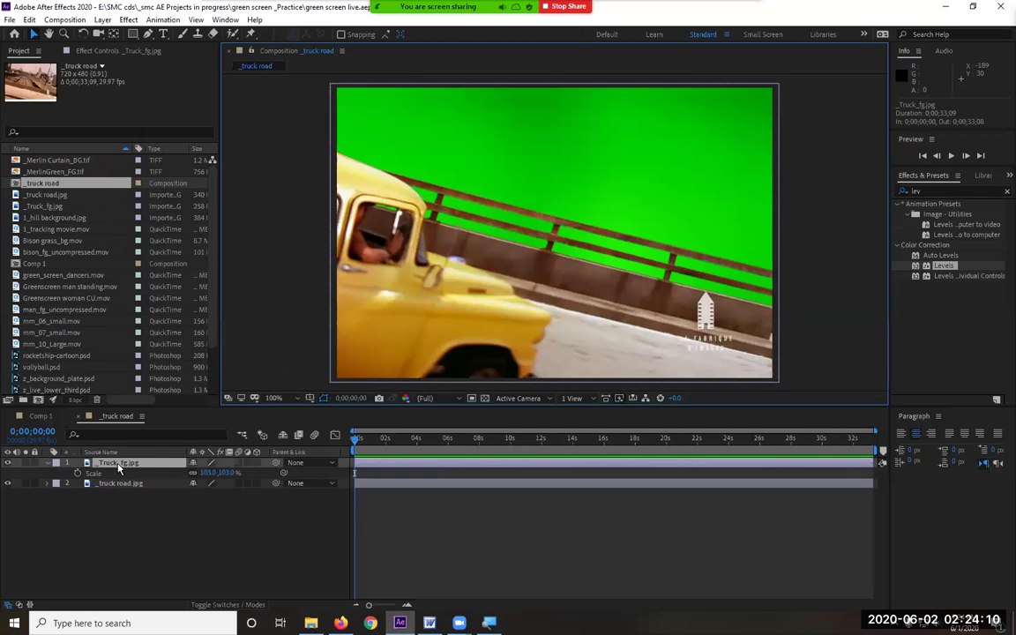
click(129, 19)
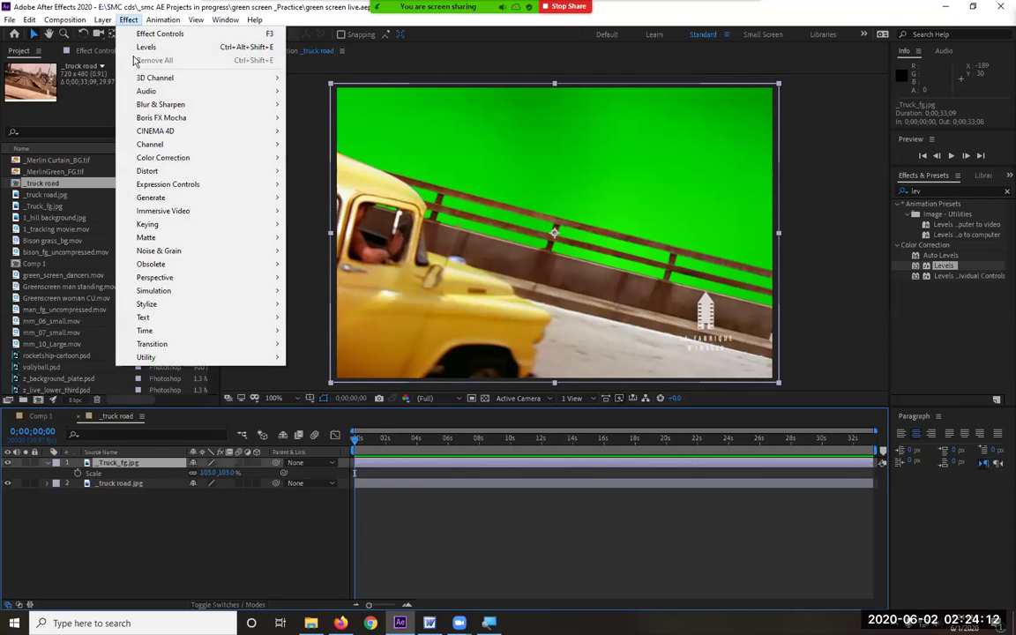
mouse_move(191, 226)
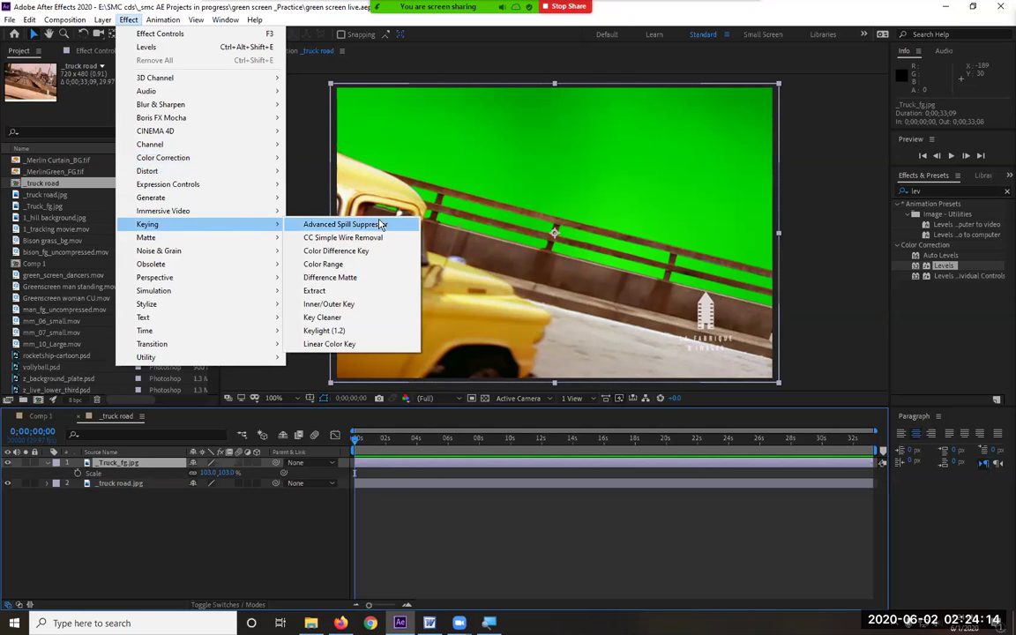
click(376, 332)
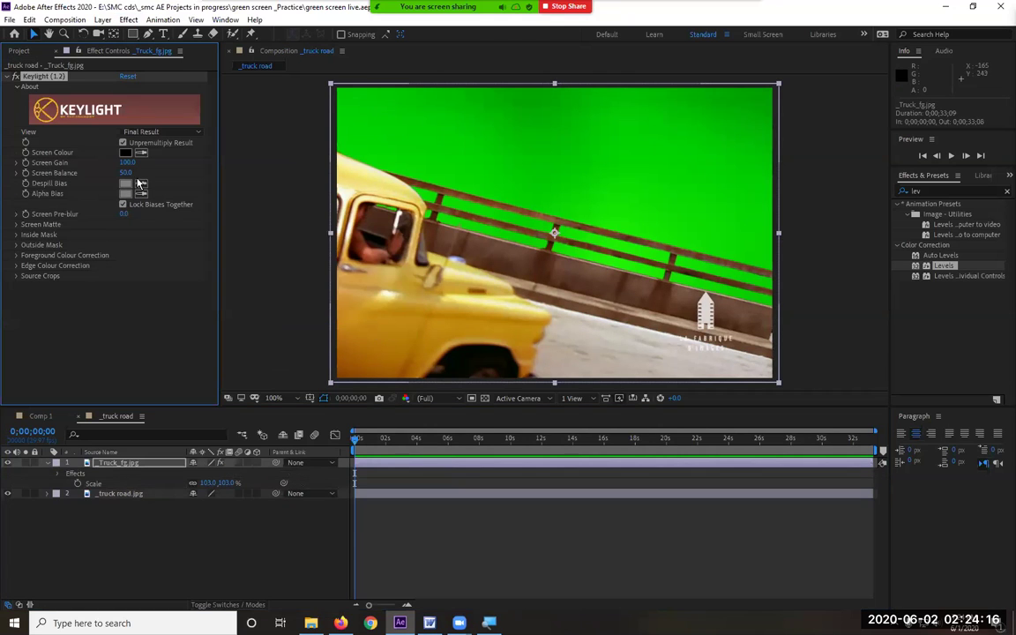
click(587, 147)
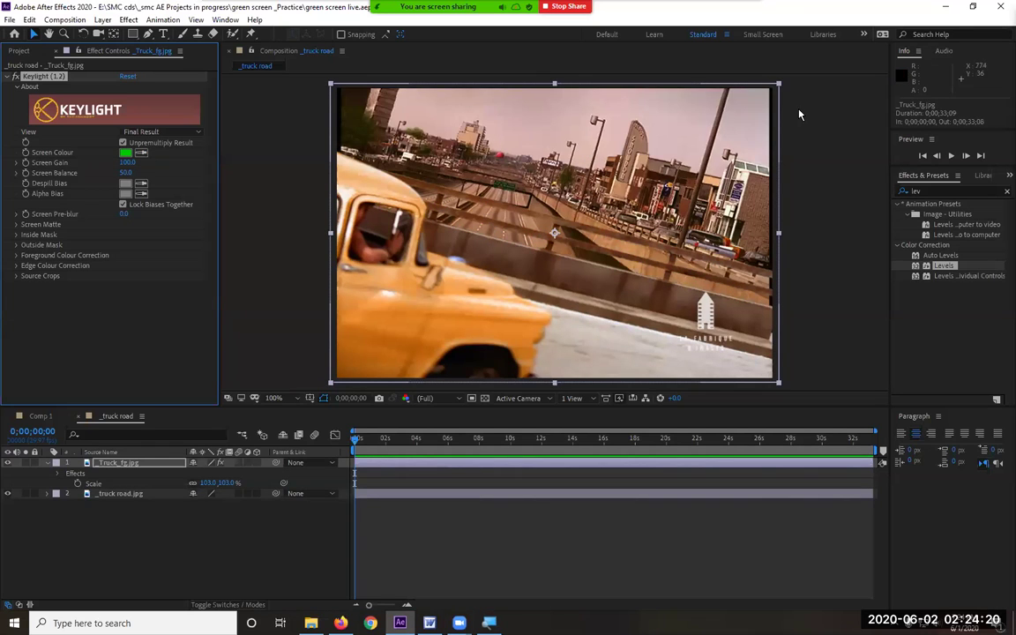
Step: In the Screen Matte view, set Keylight's Clip Black to 22 and Clip White to 75, then return to Final Result
click(187, 133)
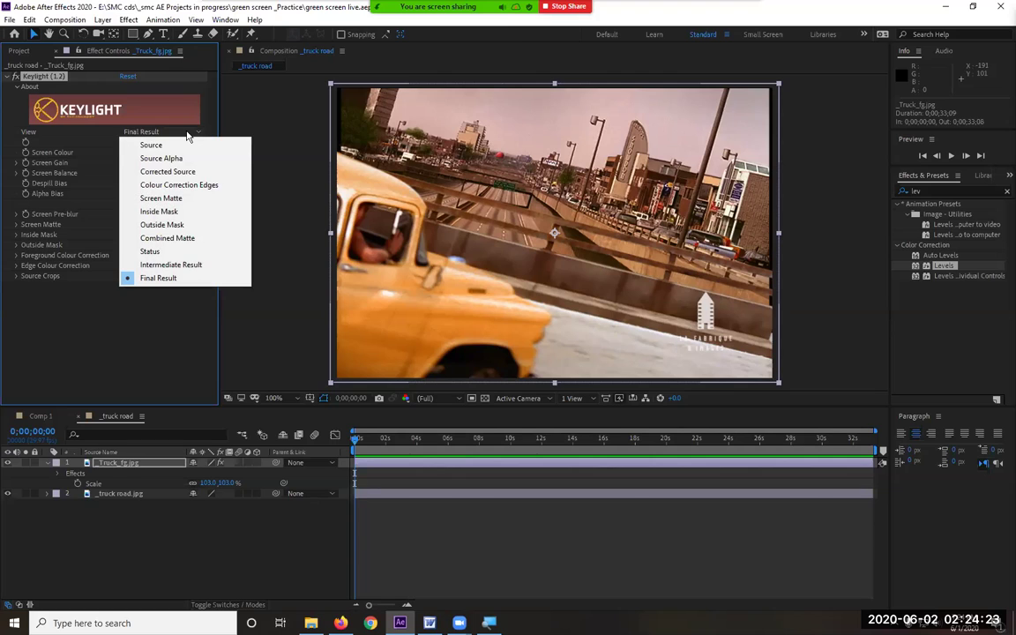
click(198, 198)
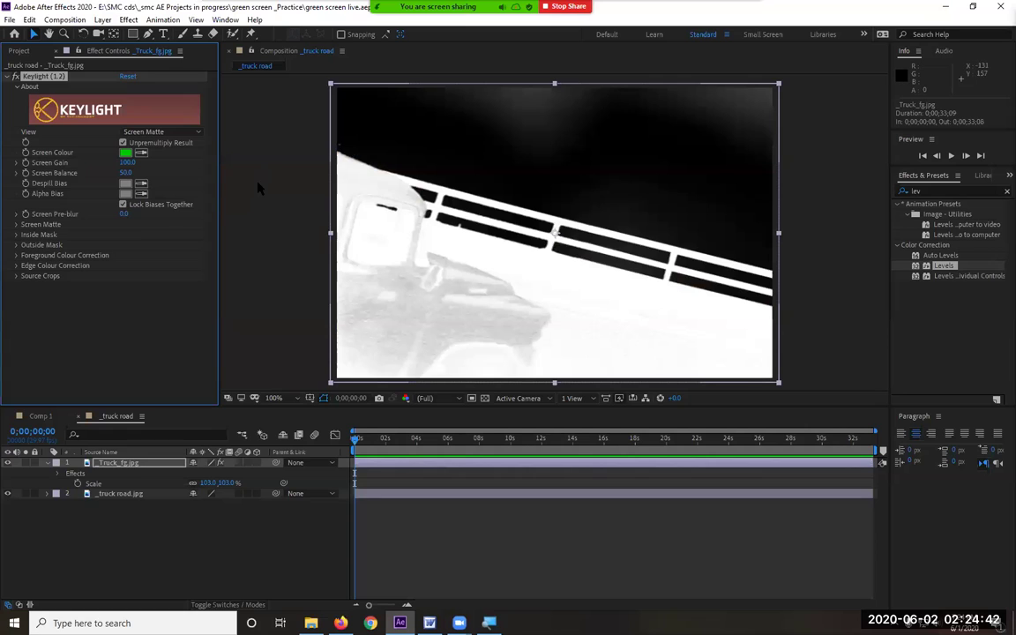
click(16, 225)
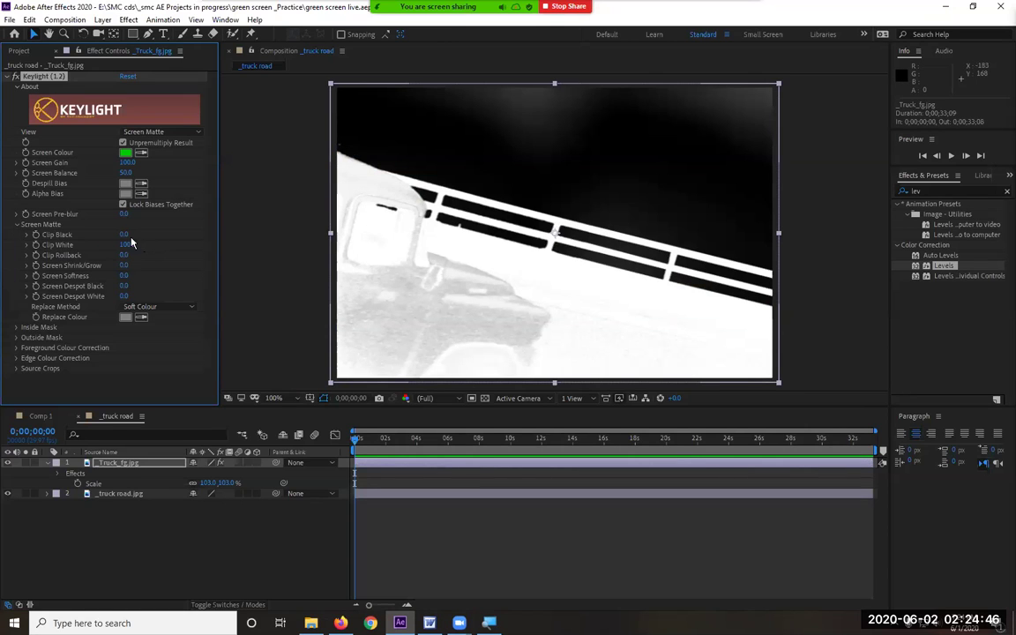
mouse_move(126, 235)
mouse_down()
mouse_move(164, 240)
mouse_move(112, 244)
mouse_up()
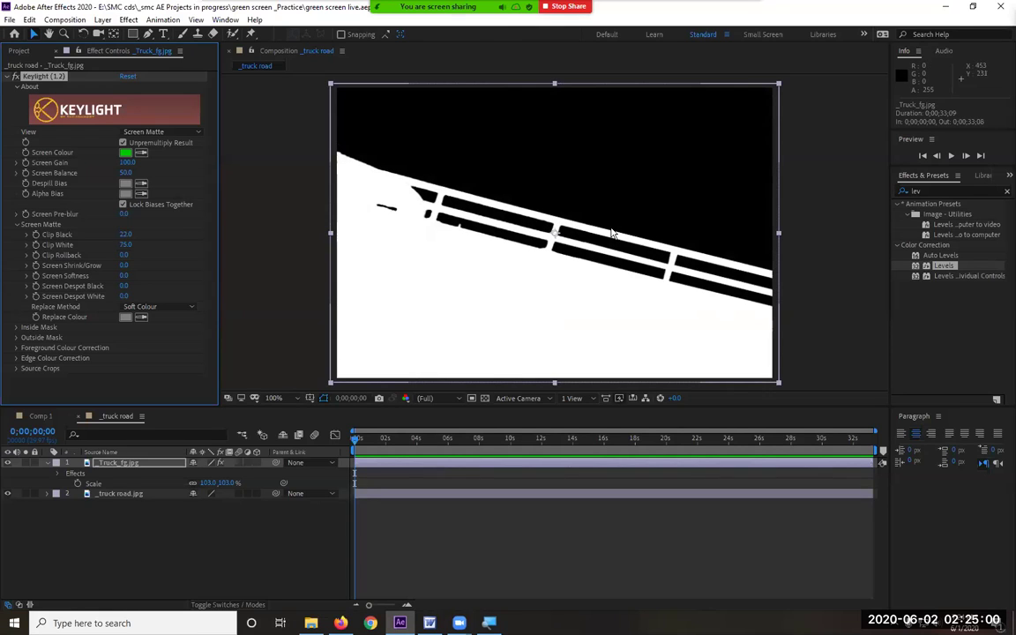
click(150, 131)
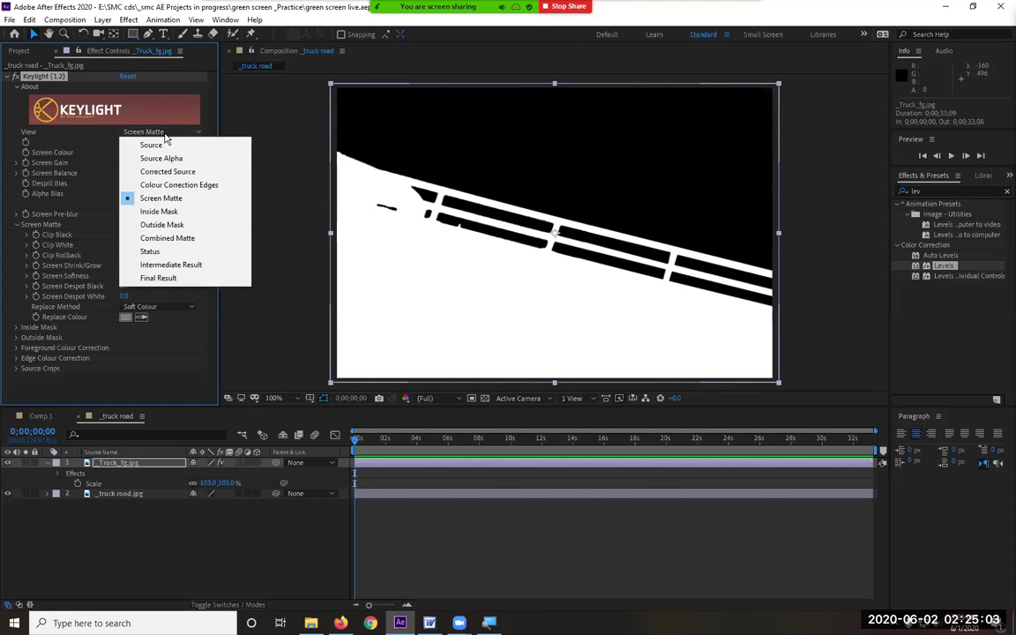
click(176, 278)
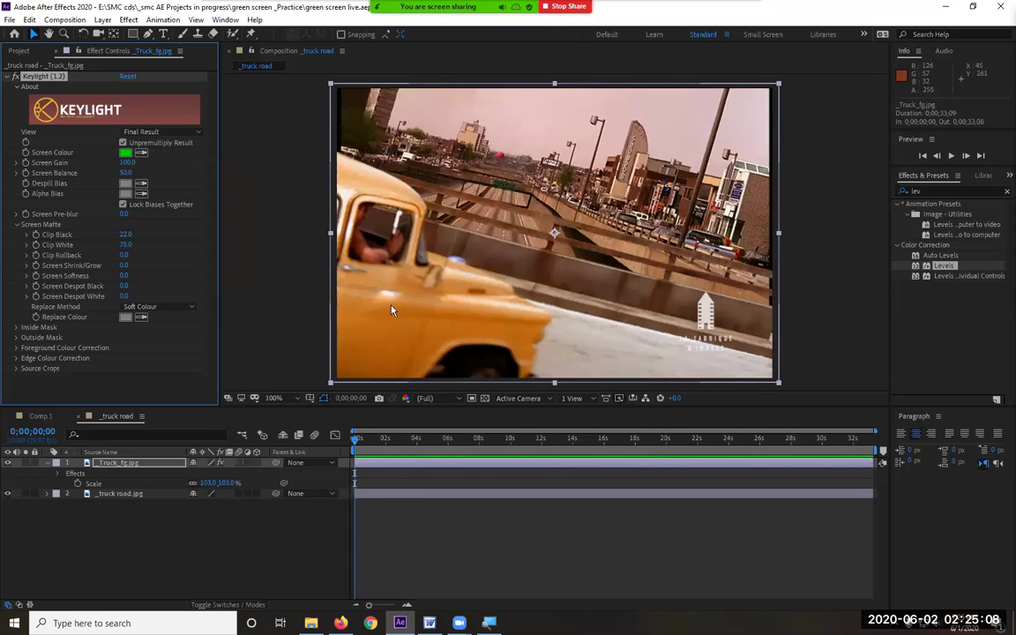
Step: Try Keylight's Clip White at 100, set it to 63, and check the Screen Matte view before returning to Final Result
mouse_move(129, 240)
mouse_down()
mouse_move(95, 245)
mouse_move(174, 244)
mouse_move(117, 245)
mouse_move(143, 244)
mouse_move(128, 247)
mouse_up()
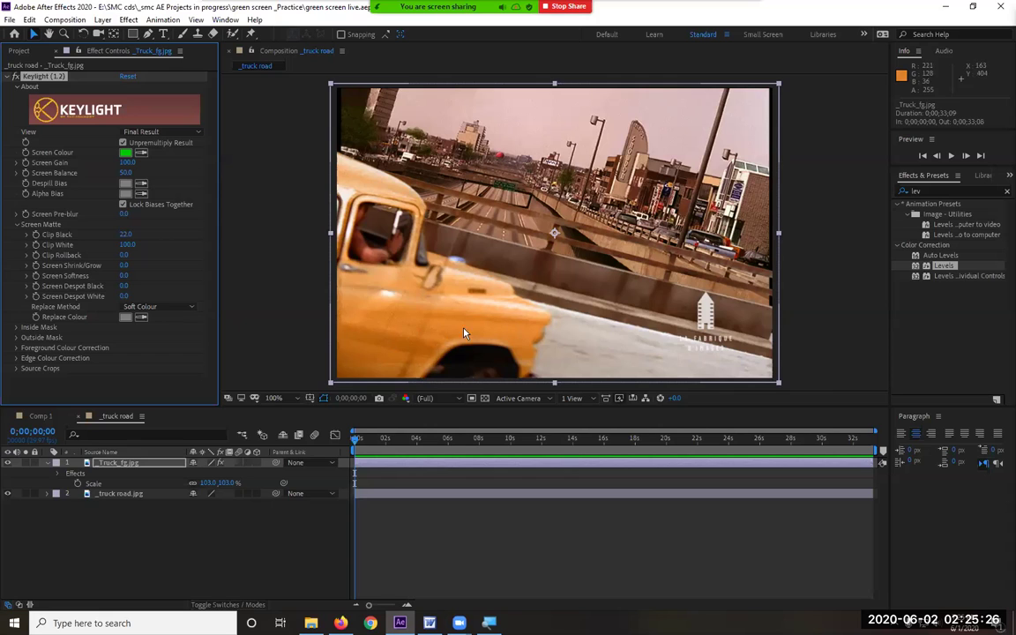
drag(128, 242, 117, 249)
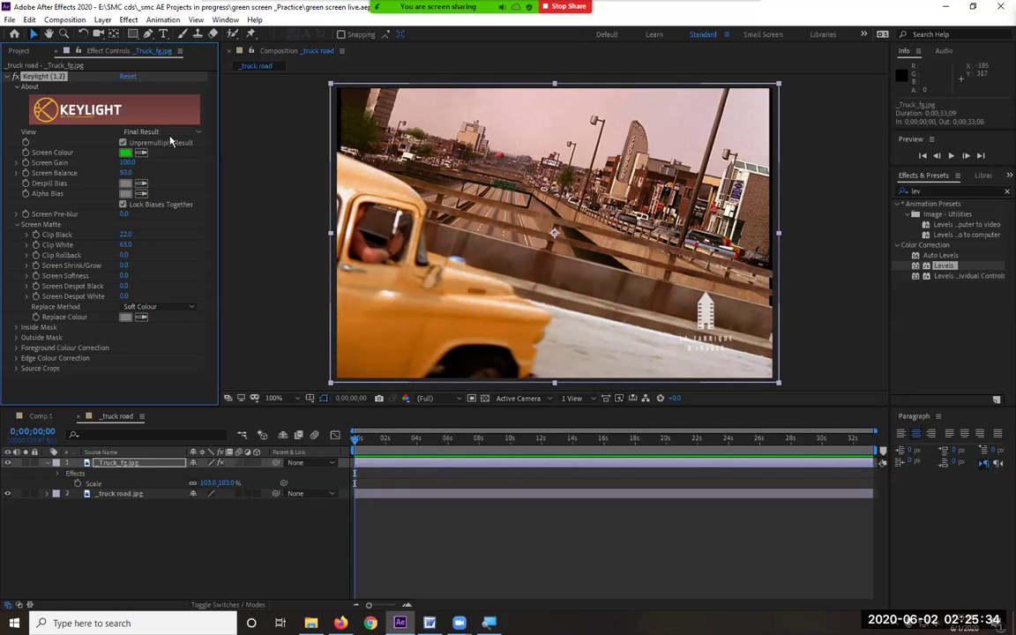
click(155, 131)
click(163, 198)
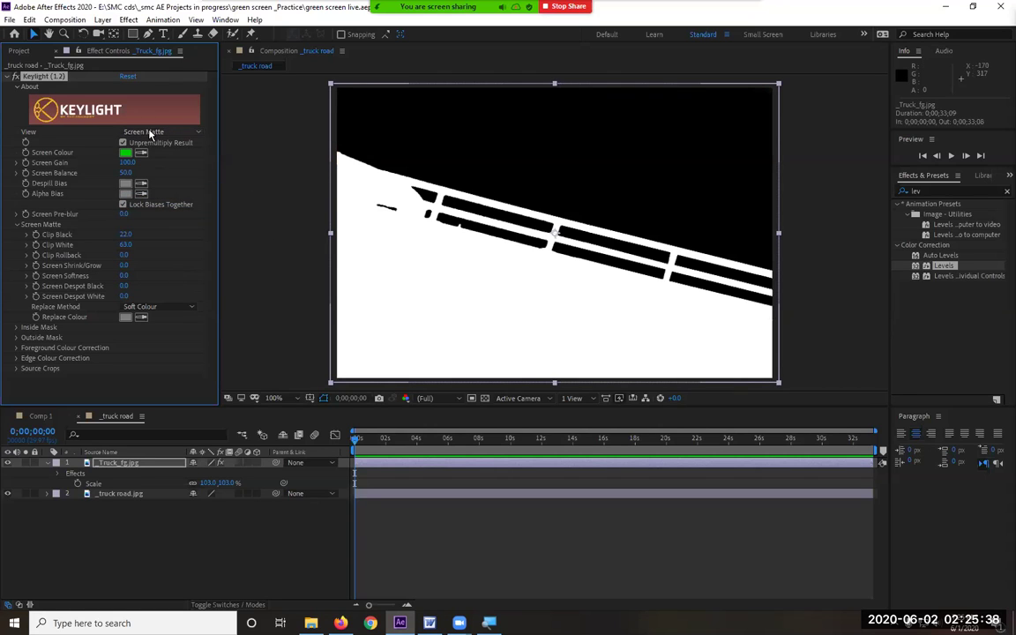
click(150, 132)
click(159, 279)
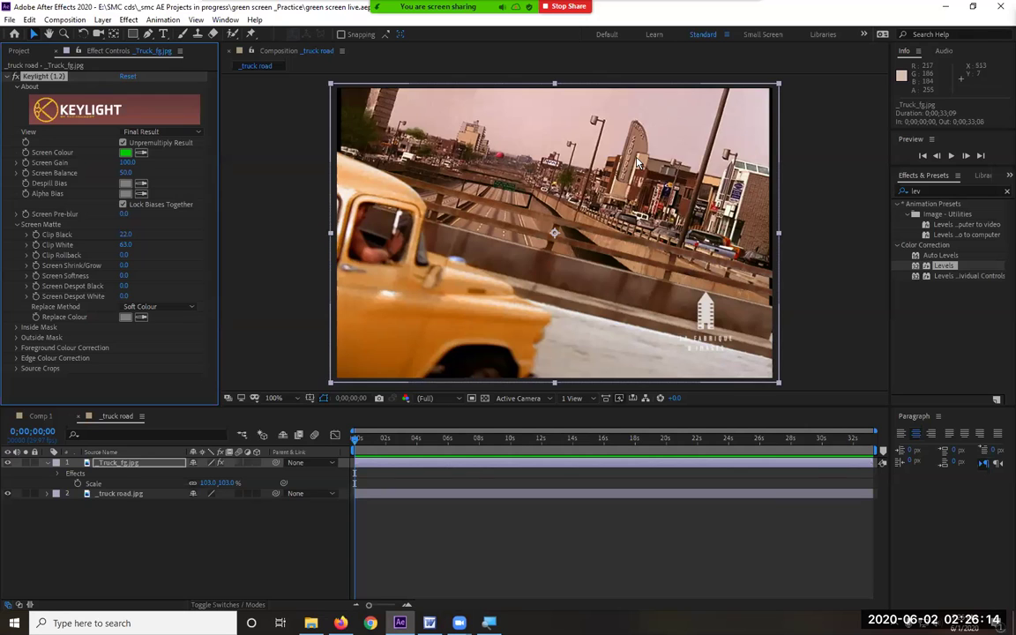
Step: Create a new composition from the 1_tracking movie.mov footage
click(24, 52)
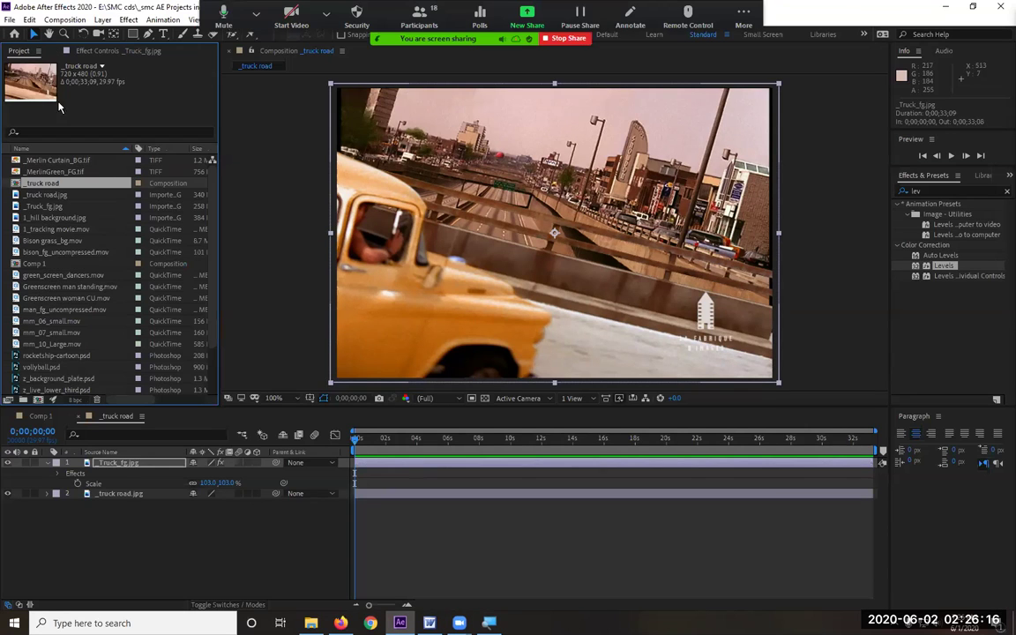
click(81, 217)
click(88, 229)
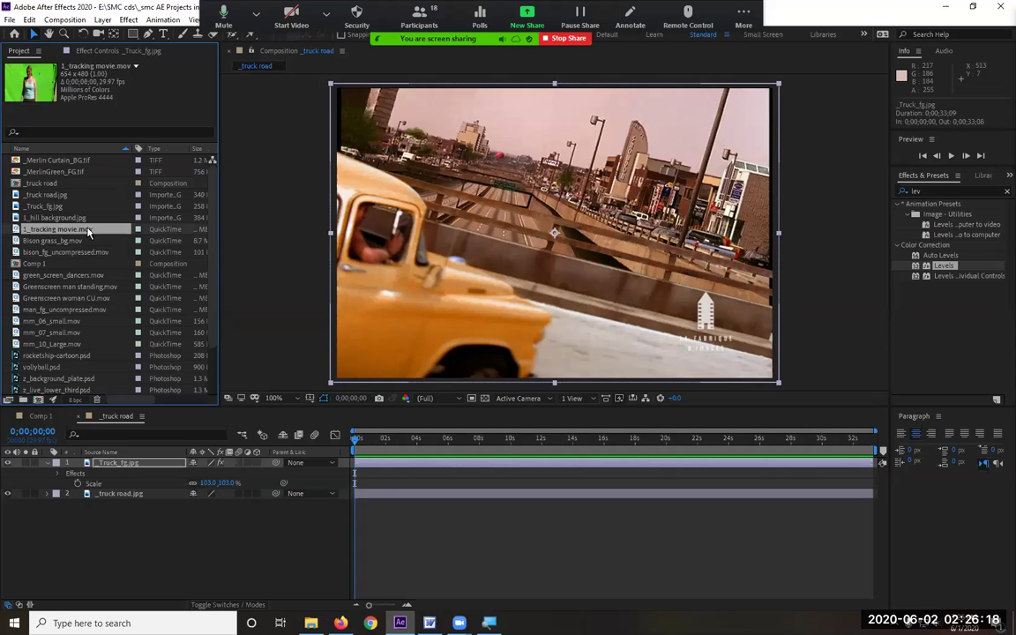
drag(56, 232, 38, 400)
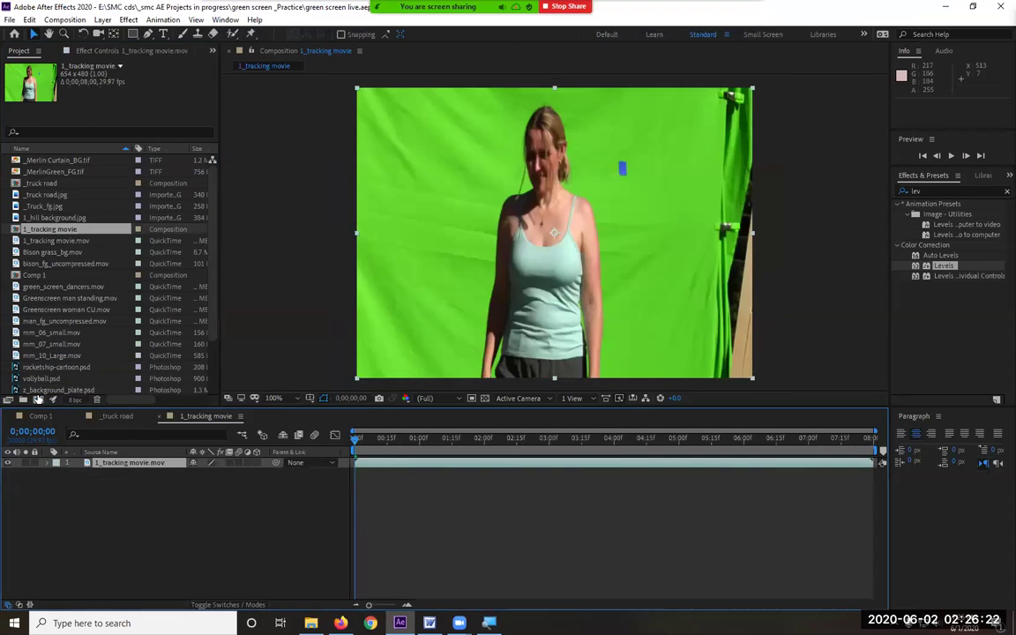
Step: Add 1_hill background.jpg below the 1_tracking movie.mov layer, and briefly hide the foreground to check the background
click(67, 218)
drag(67, 220, 75, 505)
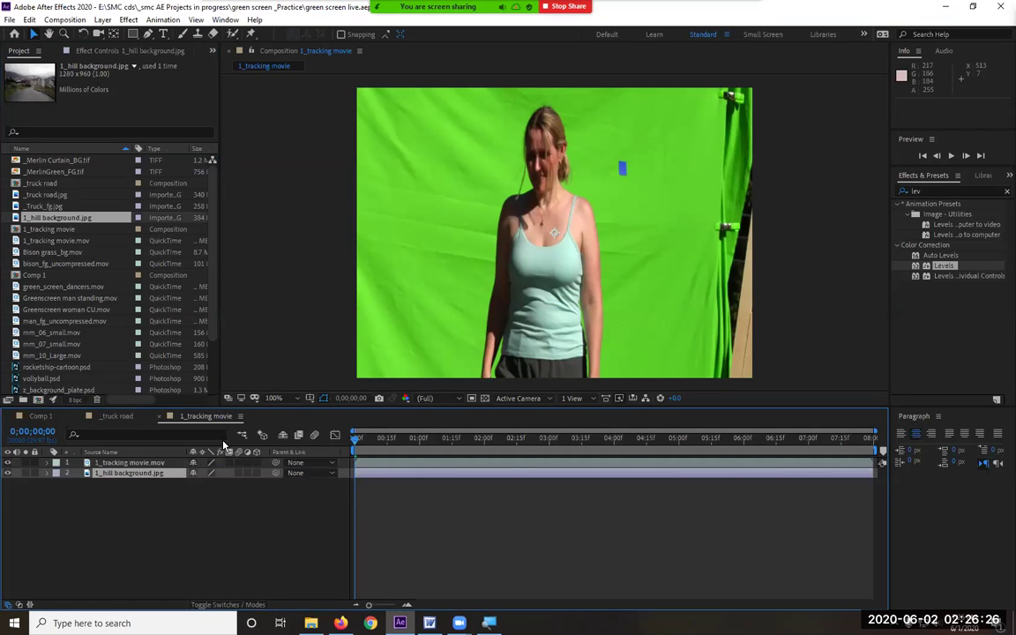
click(7, 462)
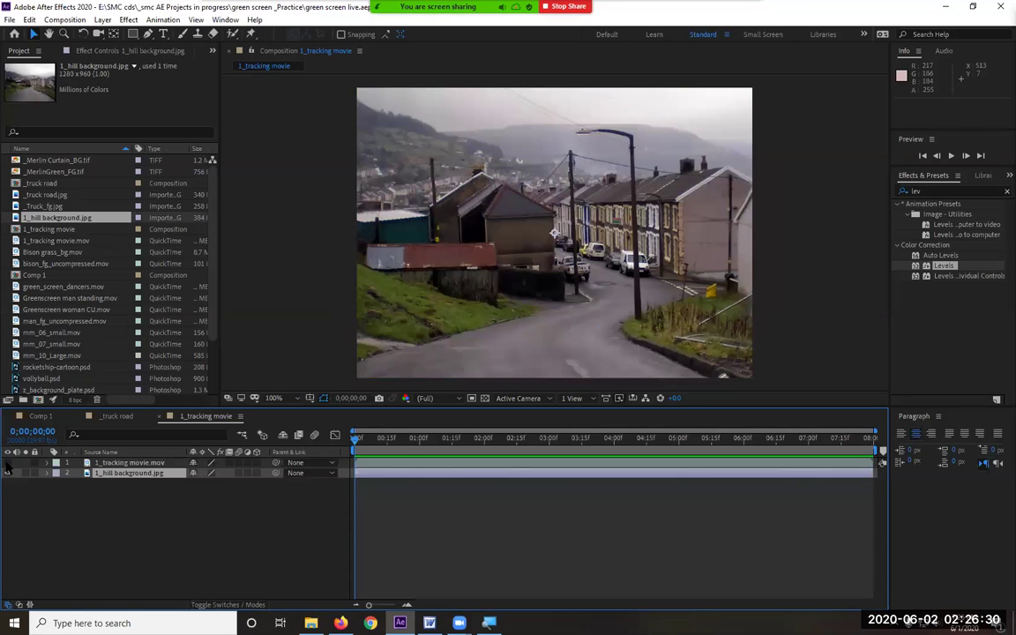
click(7, 462)
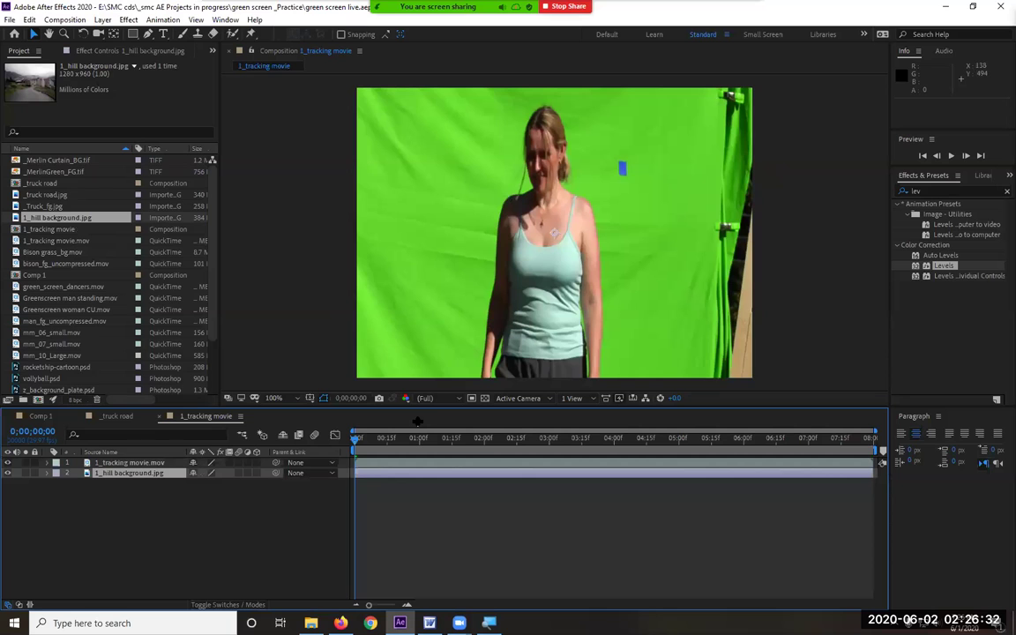
Step: Play and scrub through the 1_tracking movie composition to examine how the woman and the green screen's edges move in frame
key(space)
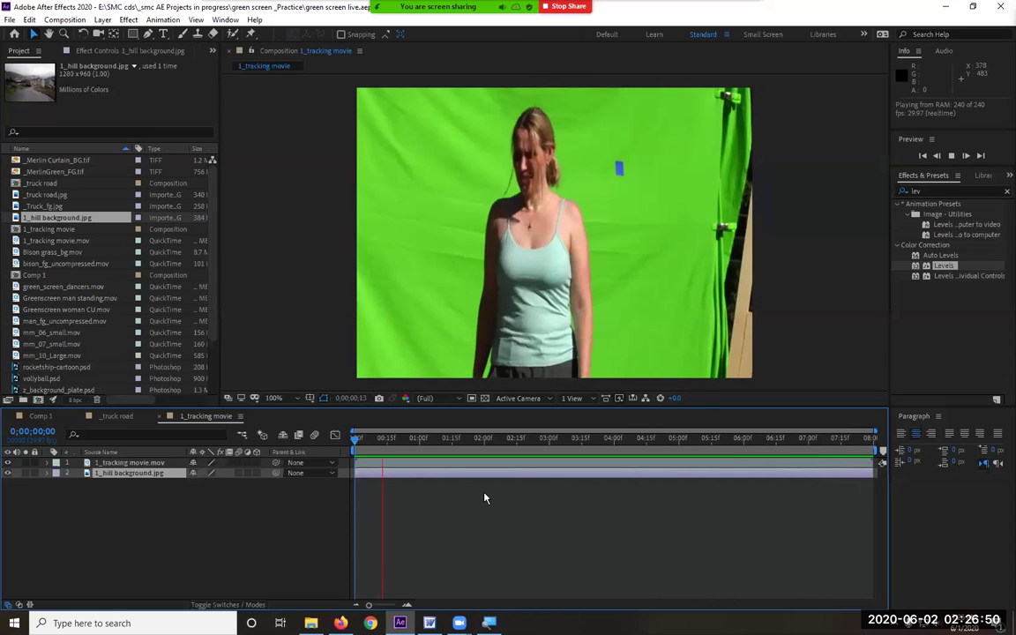
key(space)
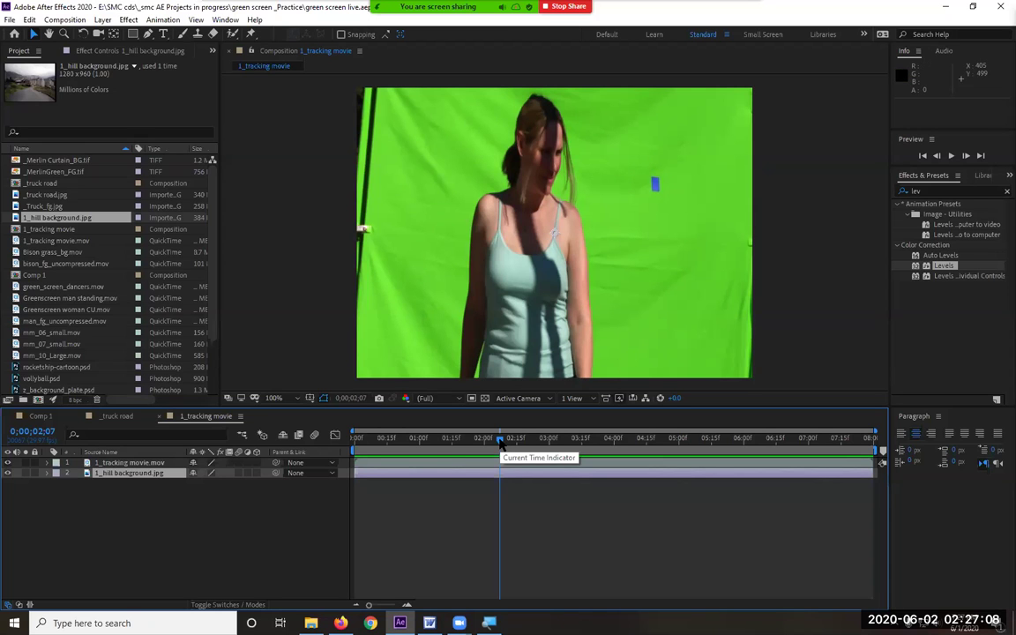
drag(500, 444, 356, 438)
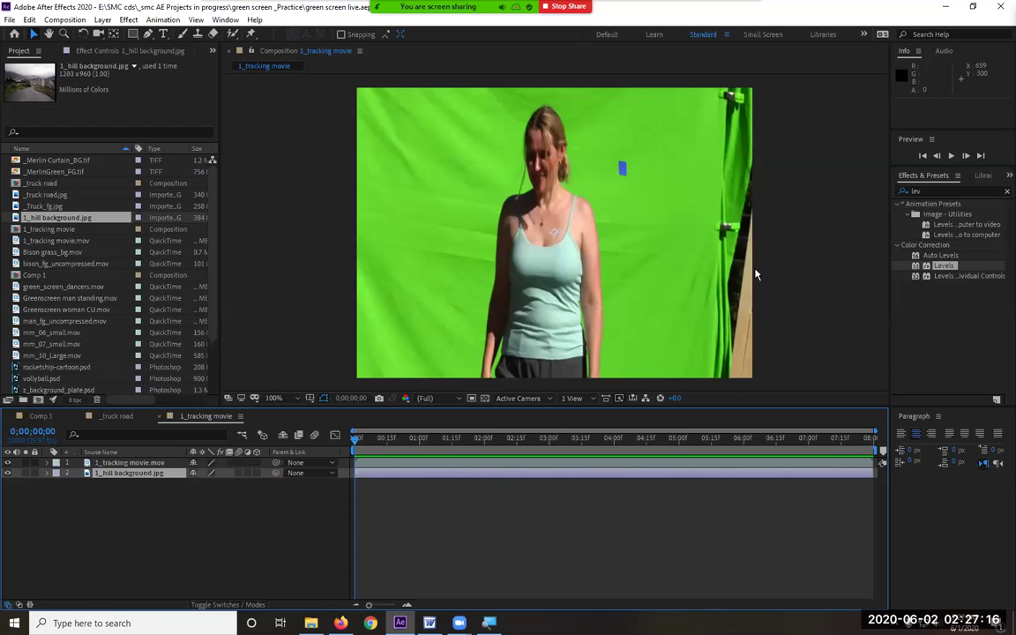
drag(354, 448, 567, 487)
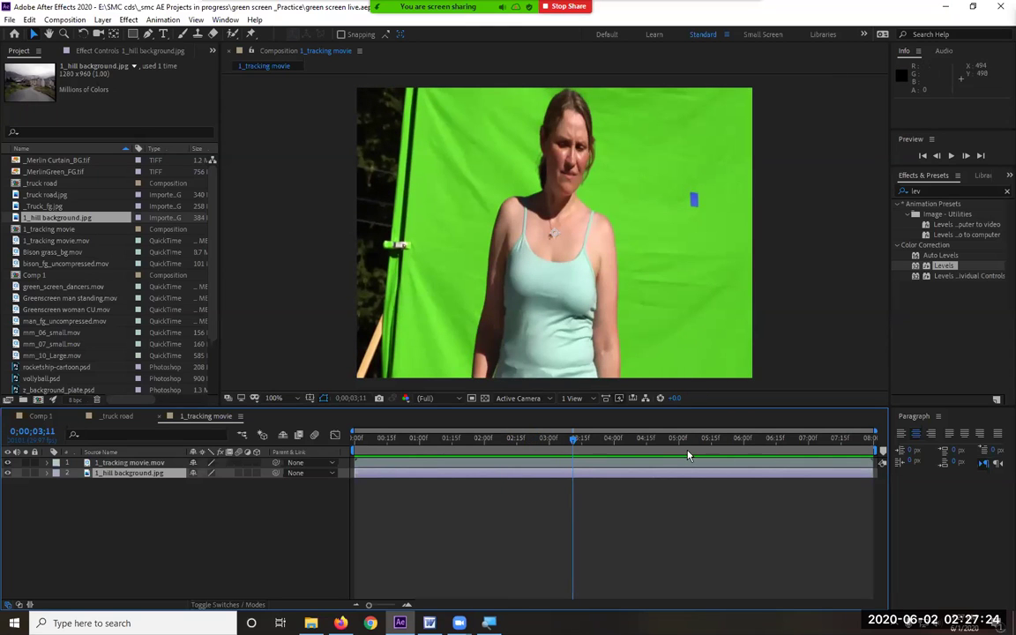
drag(574, 441, 694, 458)
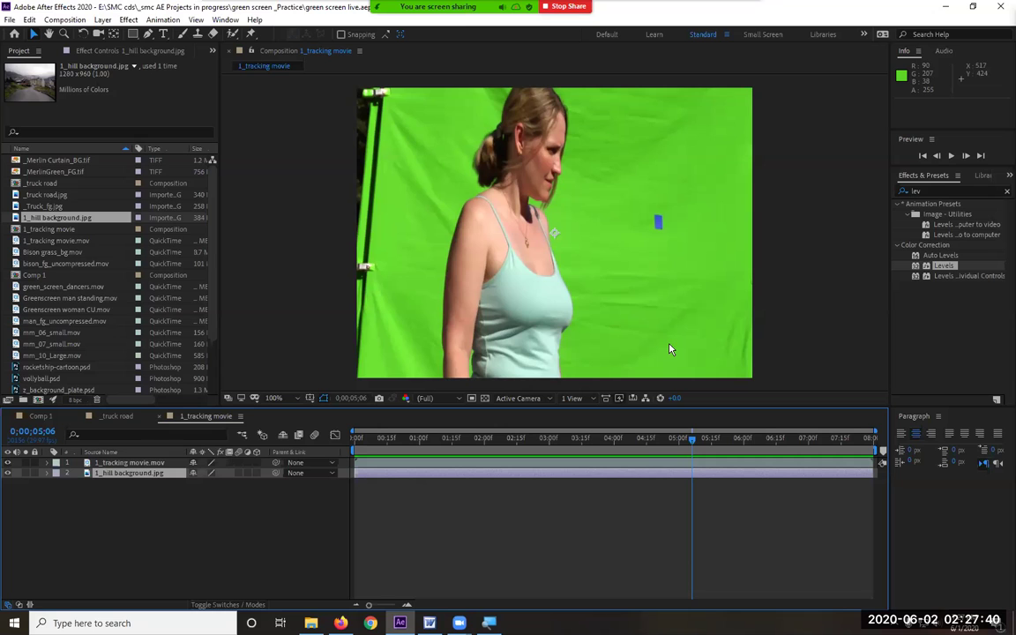
drag(674, 441, 327, 451)
drag(458, 453, 257, 476)
key(space)
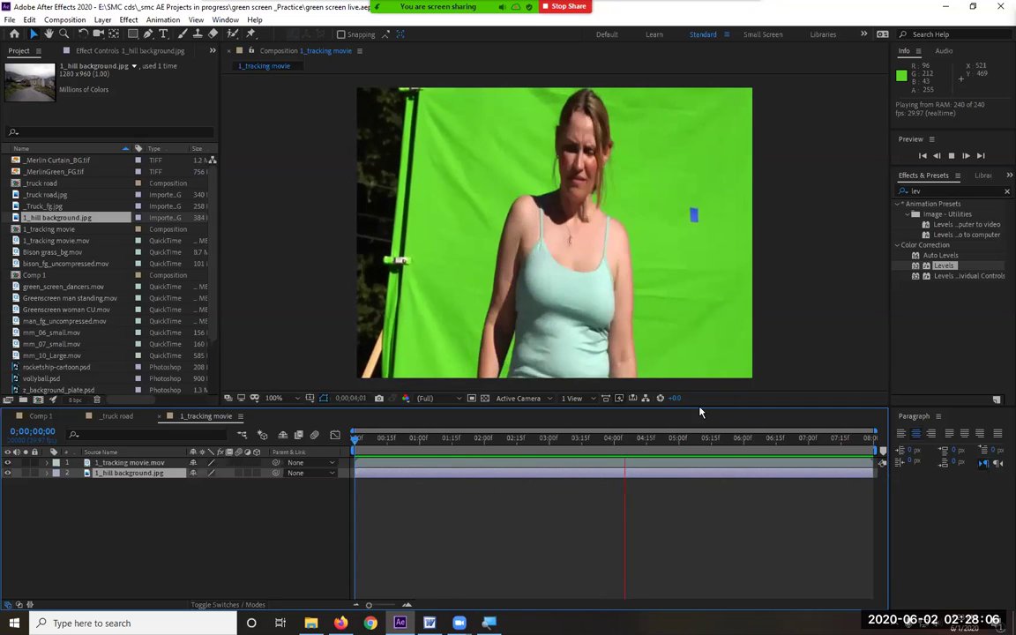
key(space)
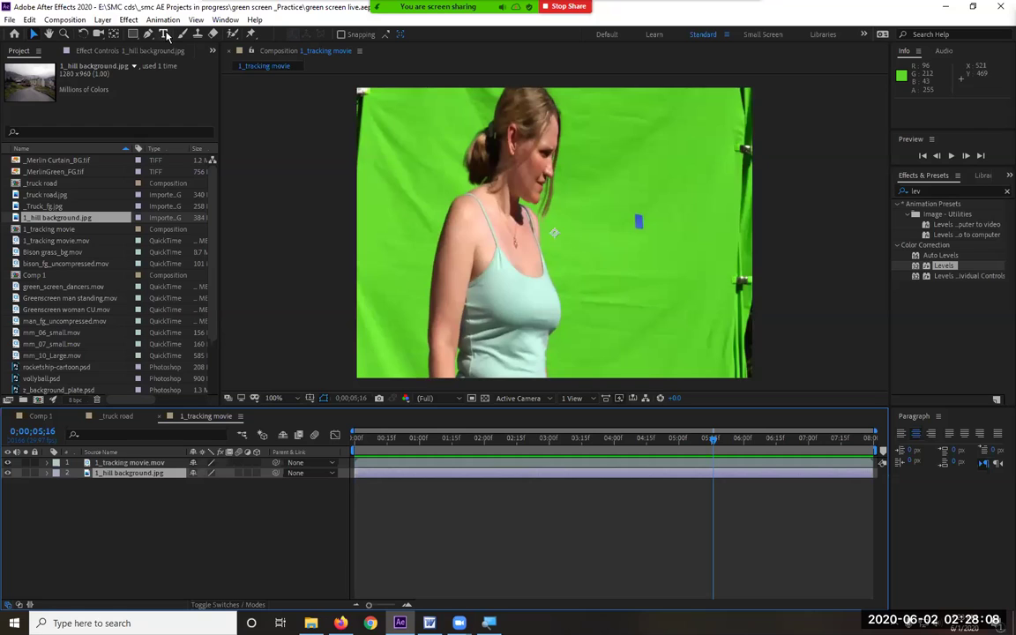
Step: At the first frame, draw a closed Pen tool mask loosely around the woman on the 1_tracking movie.mov layer
click(89, 465)
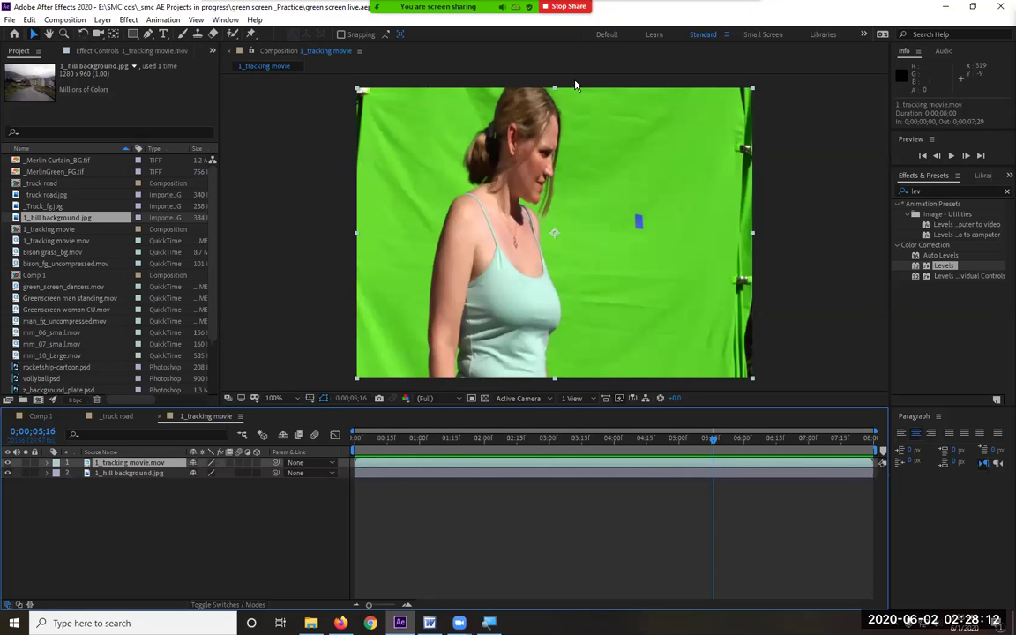
key(Home)
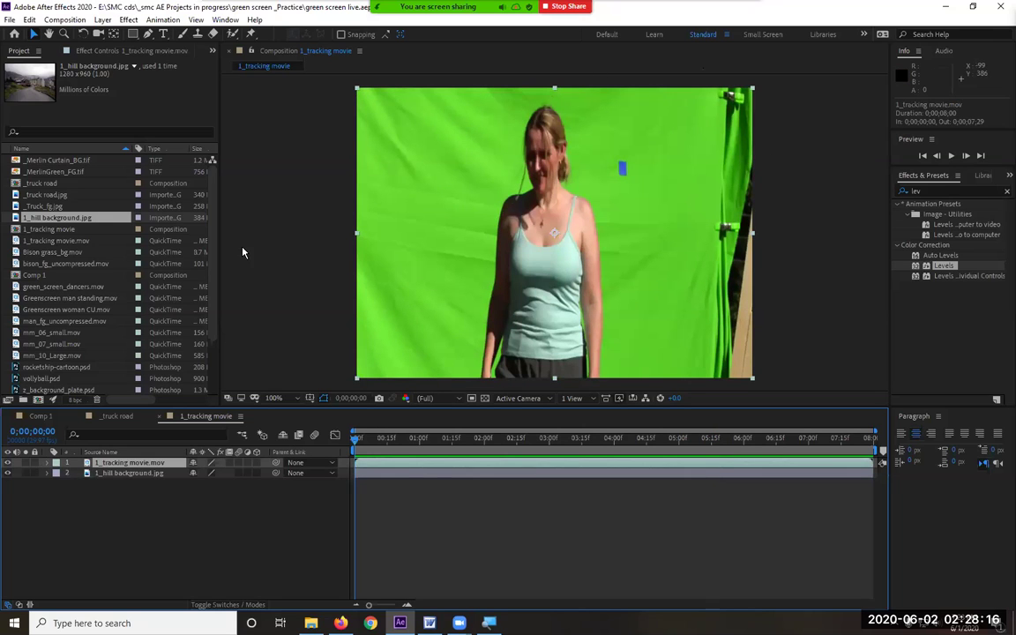
click(149, 35)
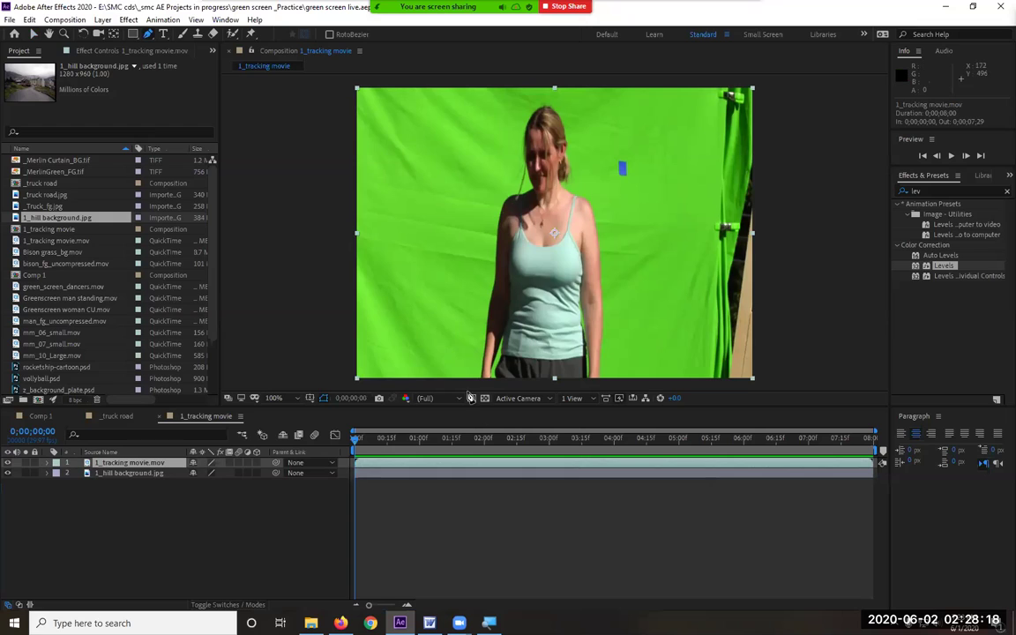
click(459, 304)
drag(463, 203, 475, 112)
click(516, 89)
click(581, 89)
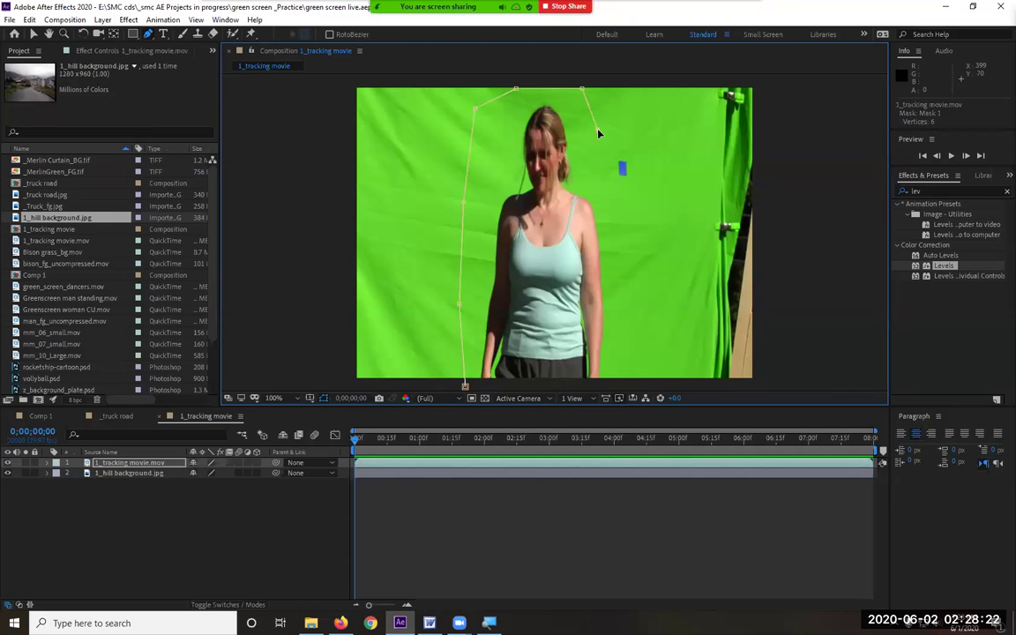
click(642, 346)
click(630, 383)
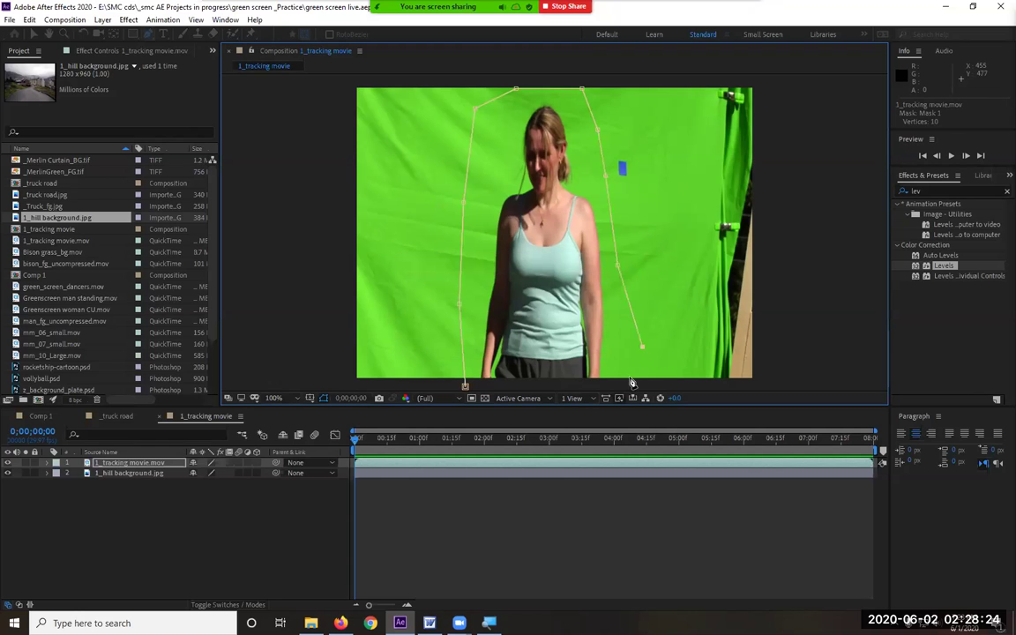
click(465, 385)
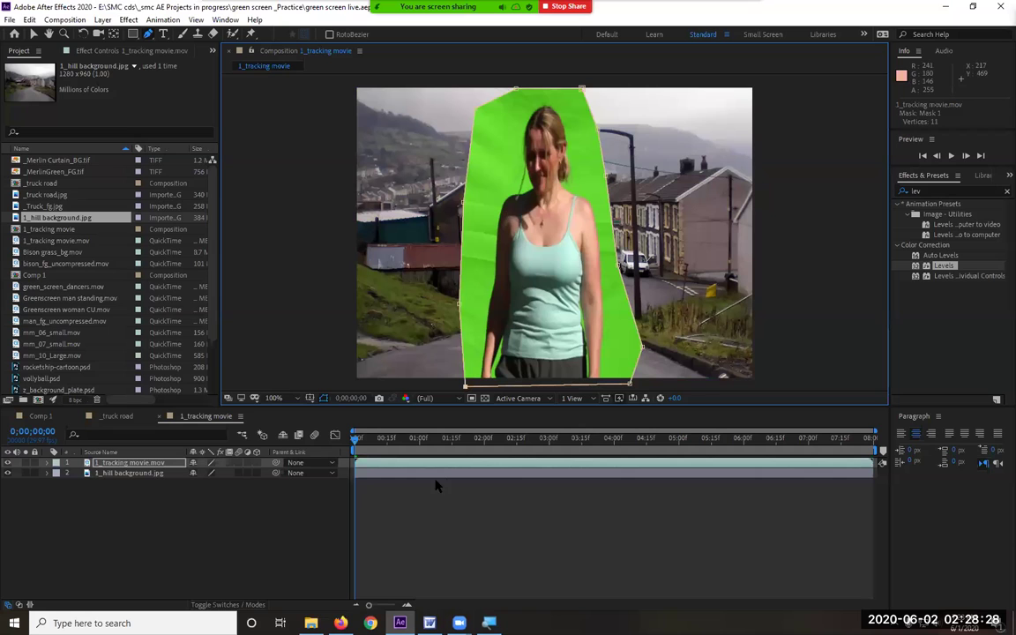
Step: Check the static mask through the clip, return to the first frame, and enable Mask Path keyframing for Mask 1 on 1_tracking movie.mov
drag(415, 441, 597, 465)
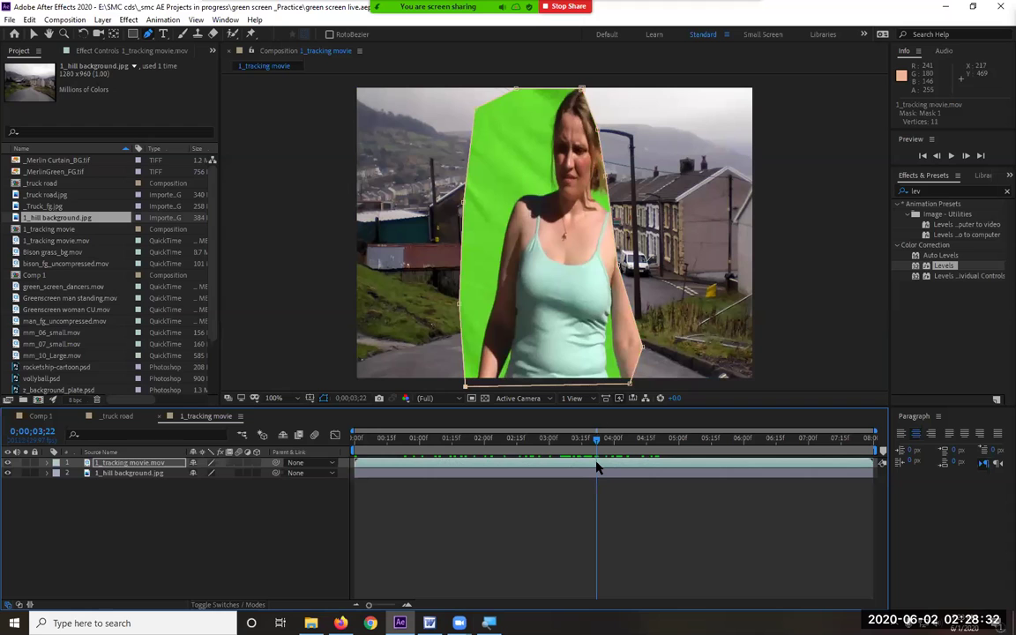
click(578, 88)
drag(603, 441, 700, 453)
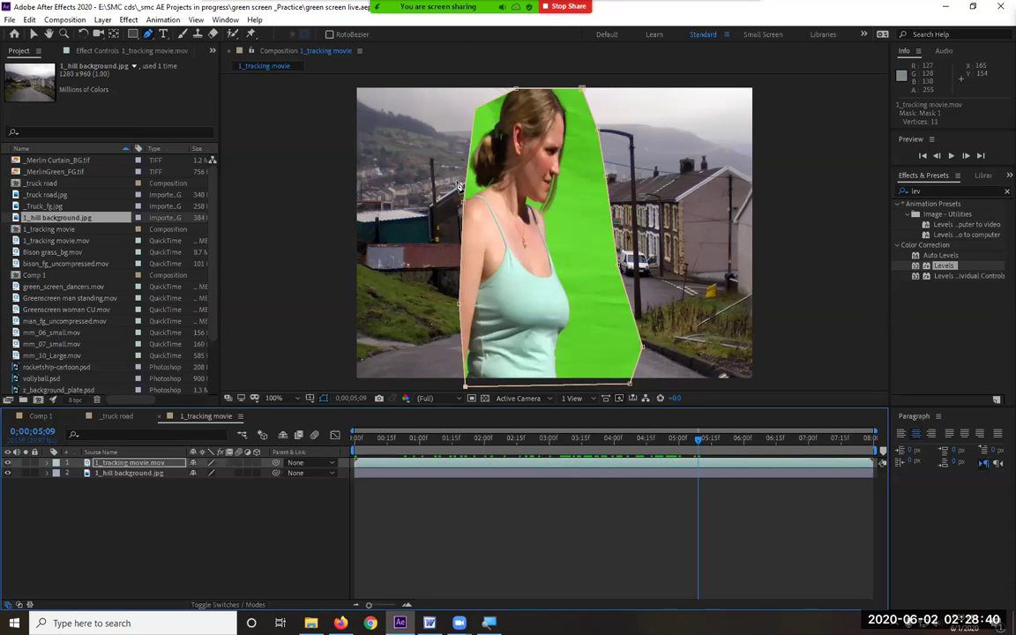
drag(681, 436, 354, 438)
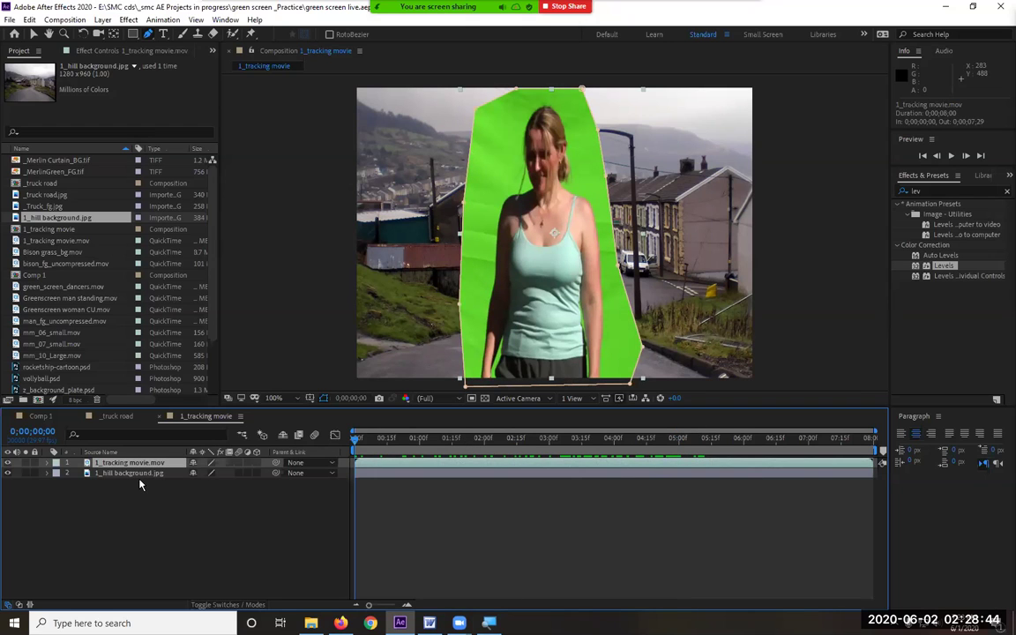
key(m)
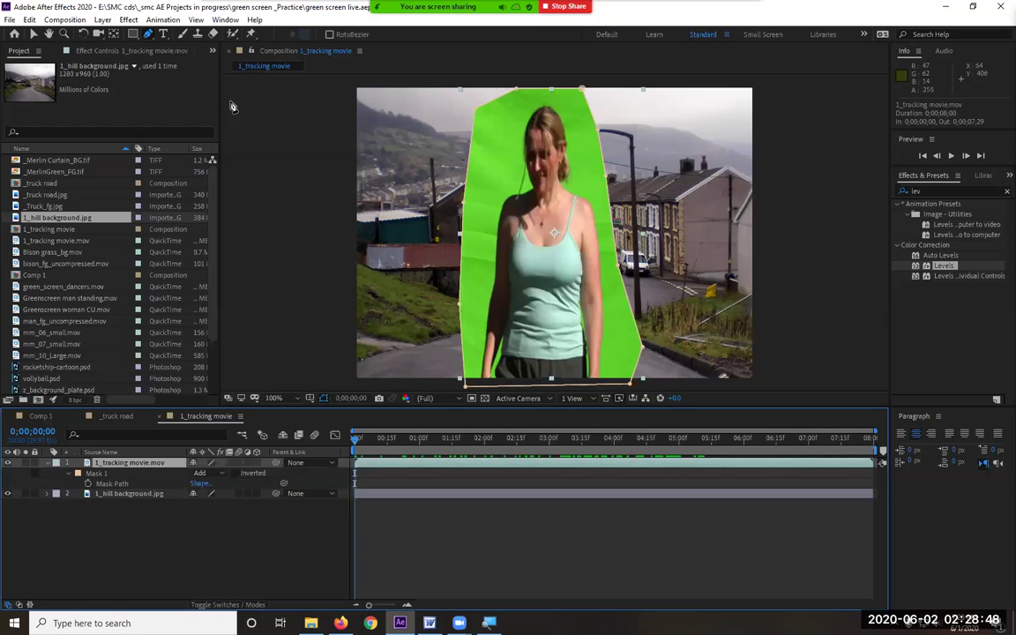
click(33, 34)
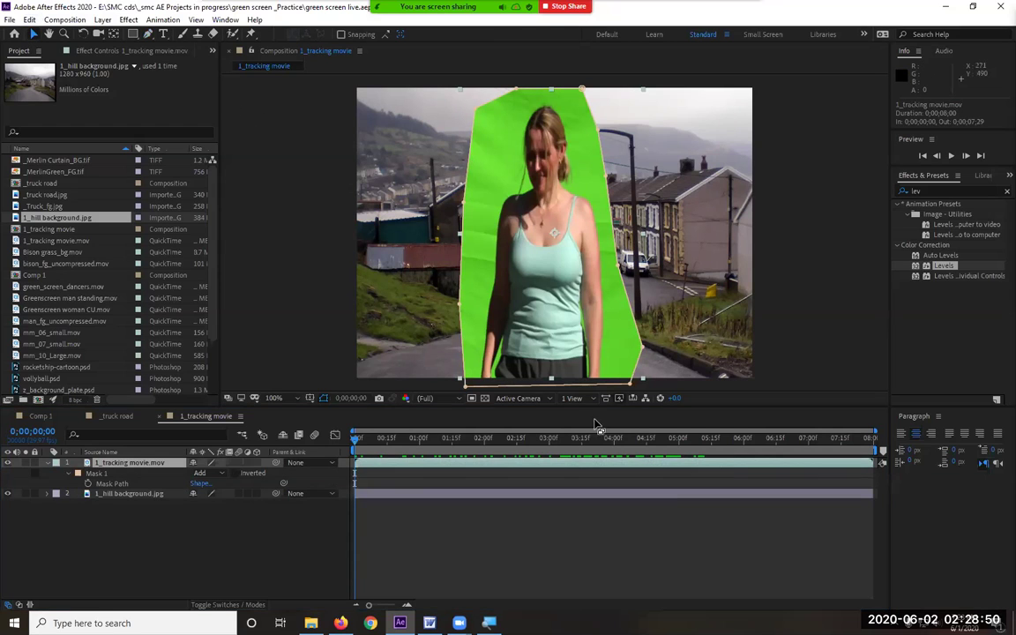
click(87, 485)
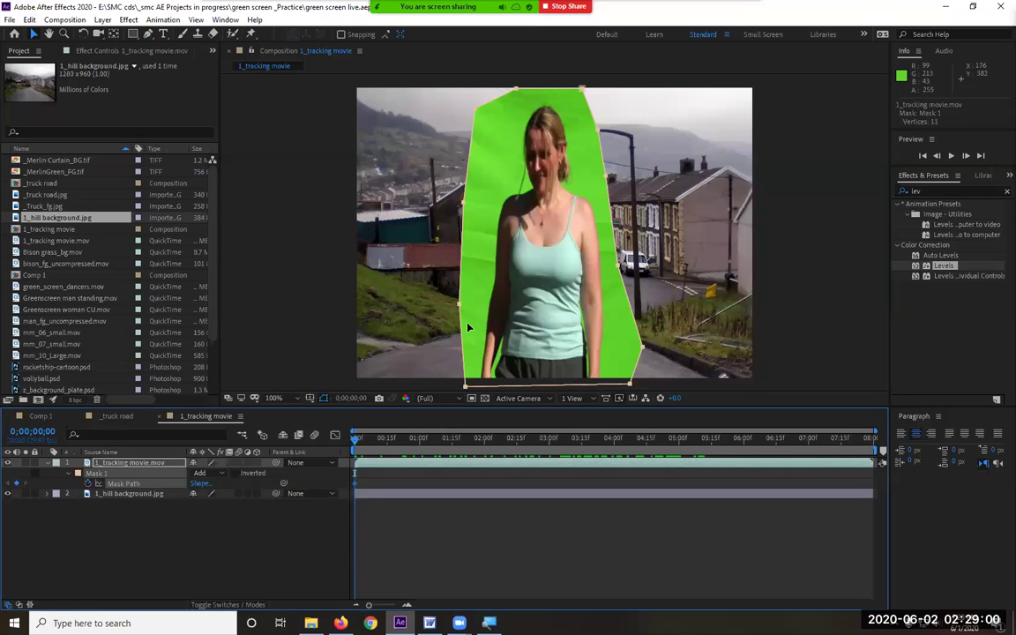
Step: At 0;00;00;24, move the mask's lower and middle left-side vertices outward so the woman's left-hand arm is fully inside
click(125, 484)
drag(354, 446, 406, 438)
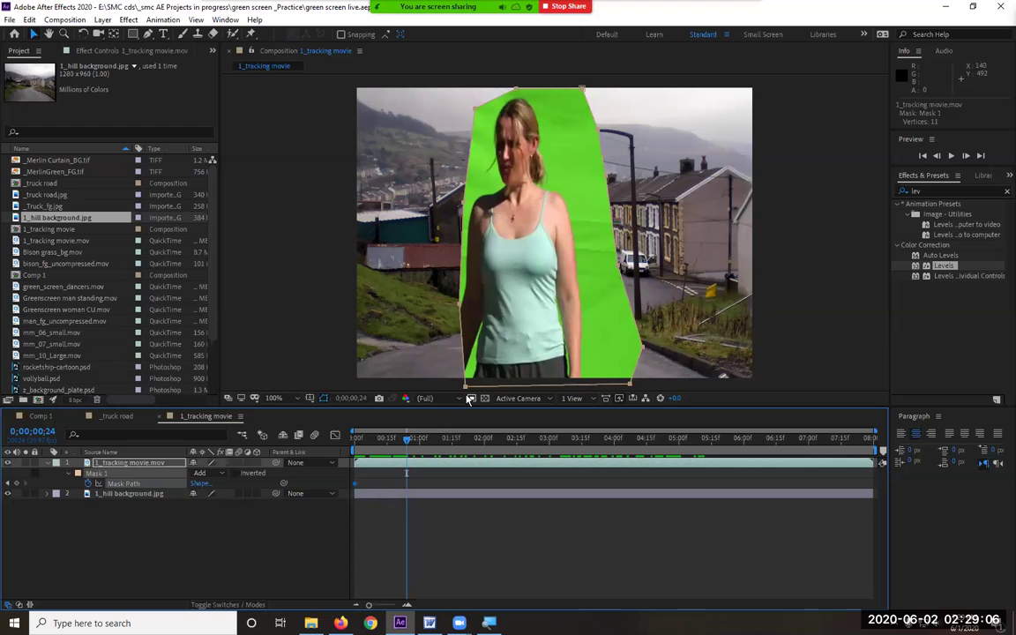
drag(465, 364, 443, 364)
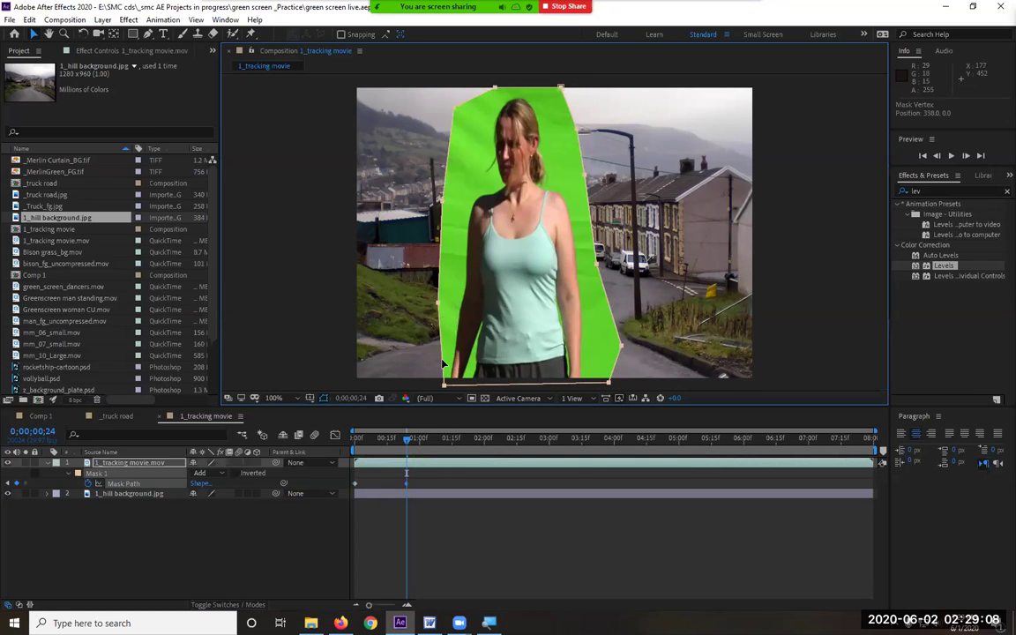
key(ctrl+z)
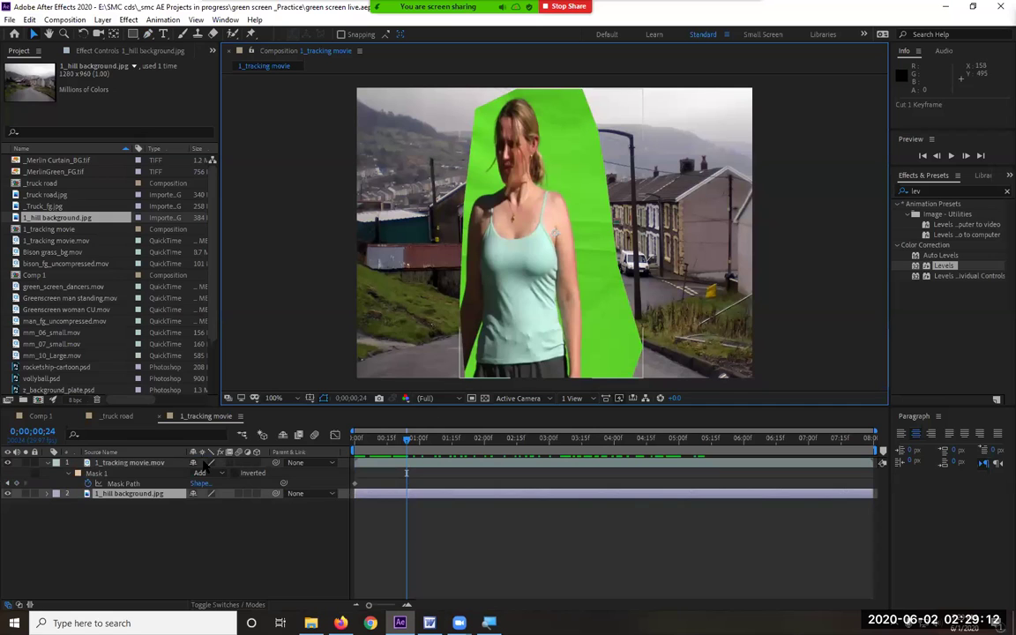
click(158, 464)
double_click(487, 375)
drag(459, 379, 420, 385)
drag(458, 304, 407, 301)
drag(461, 201, 424, 202)
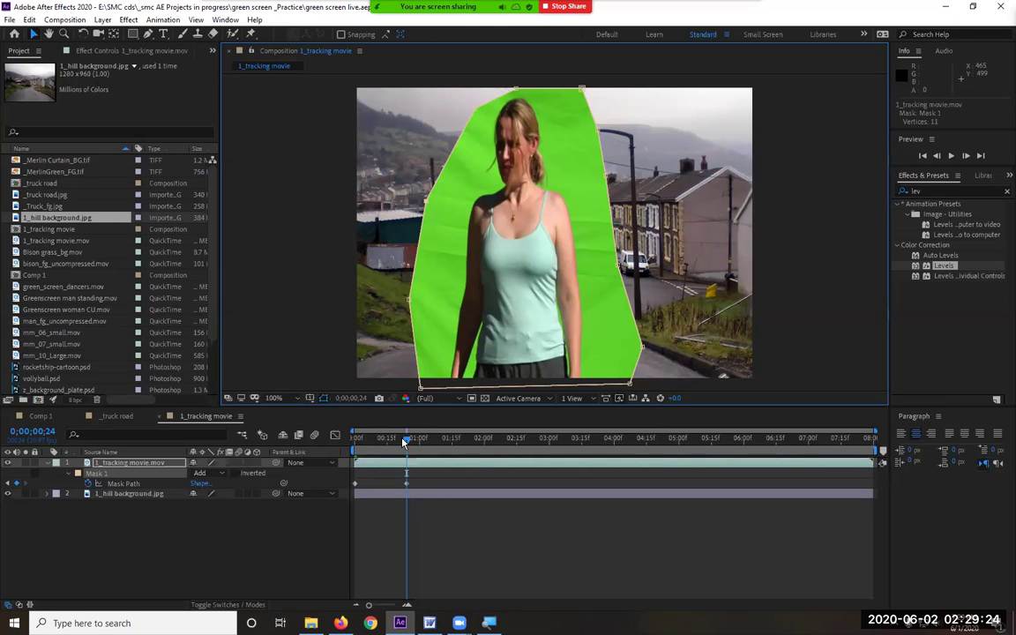
Step: At 0;00;03;09, move the mask's right-side vertices and lower-right corner outward to leave room around the woman
drag(405, 443, 474, 490)
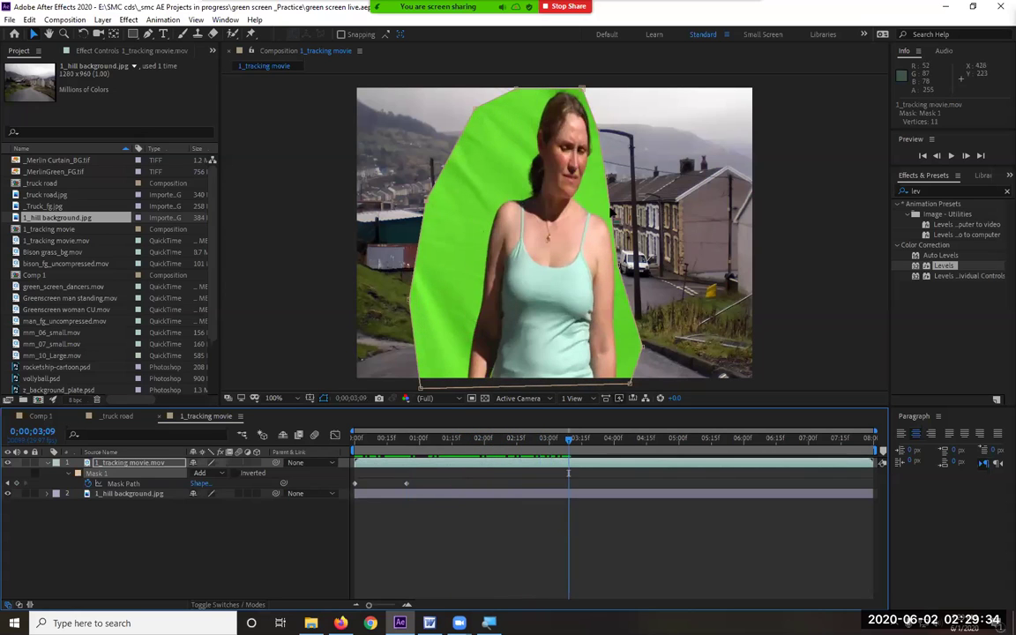
drag(621, 264, 637, 269)
drag(601, 135, 615, 181)
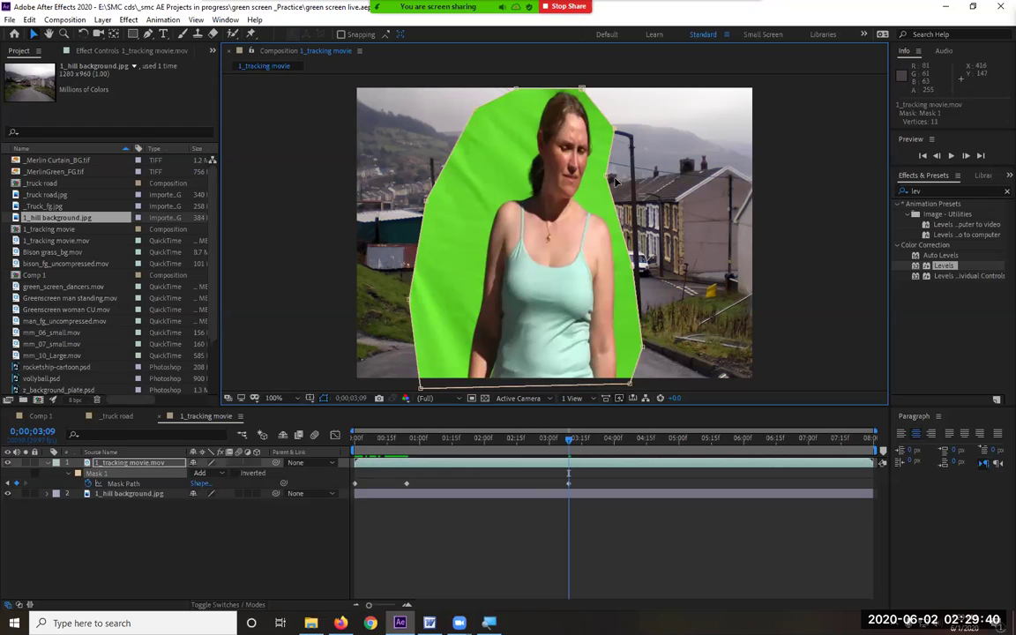
mouse_move(576, 440)
mouse_down()
mouse_move(594, 439)
mouse_move(568, 439)
mouse_up()
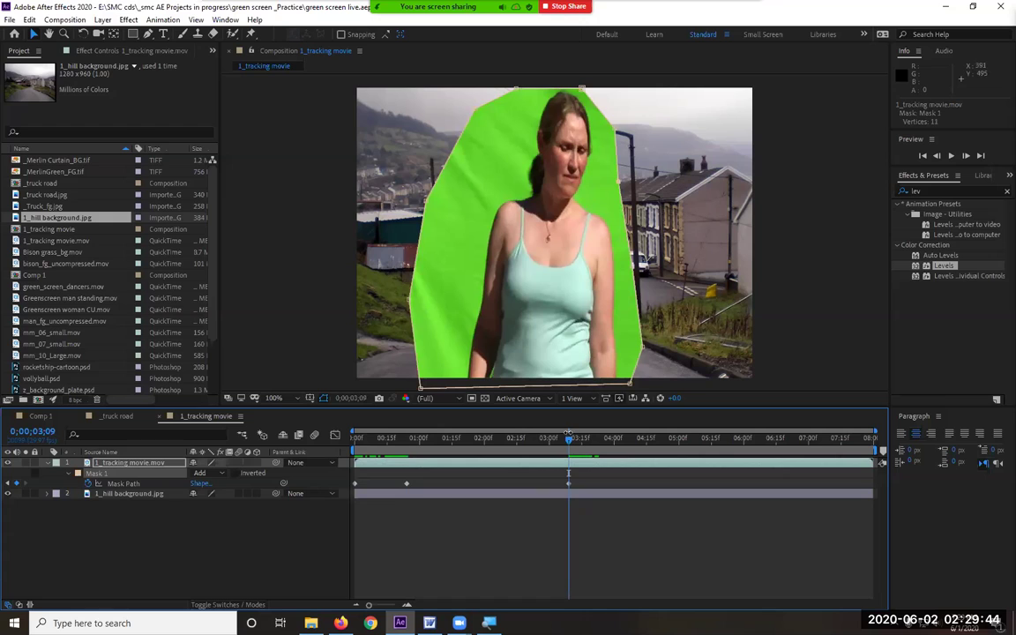
drag(615, 131, 645, 120)
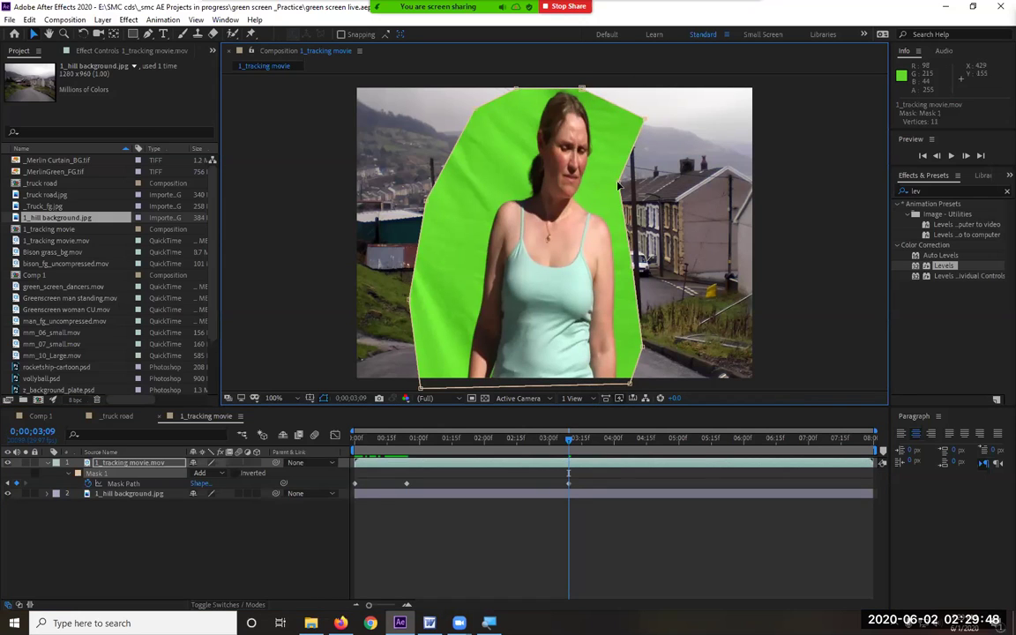
drag(622, 183, 638, 190)
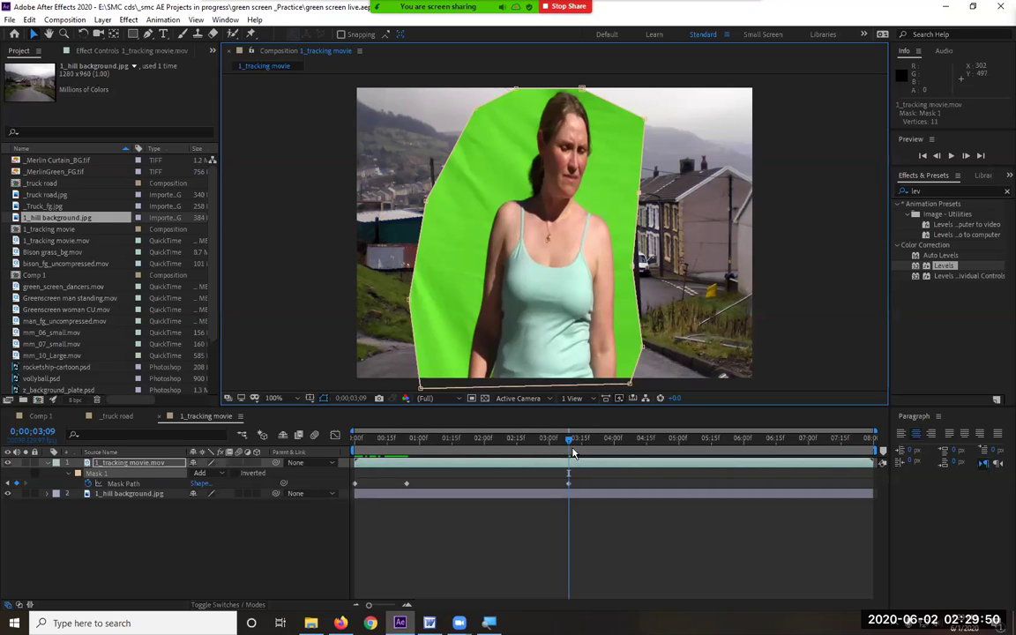
drag(573, 452, 589, 457)
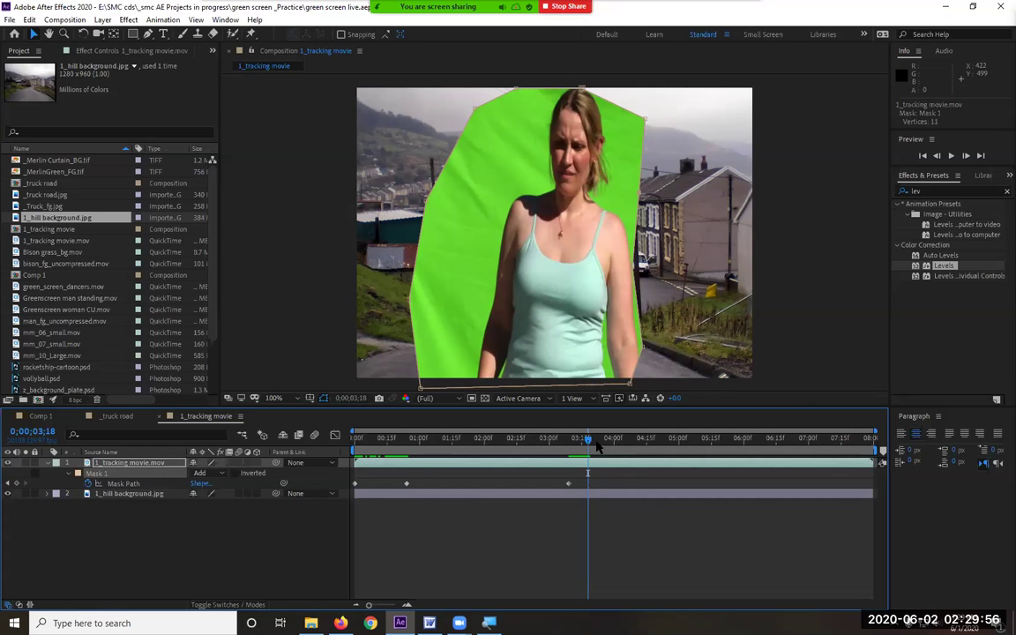
drag(585, 446, 569, 450)
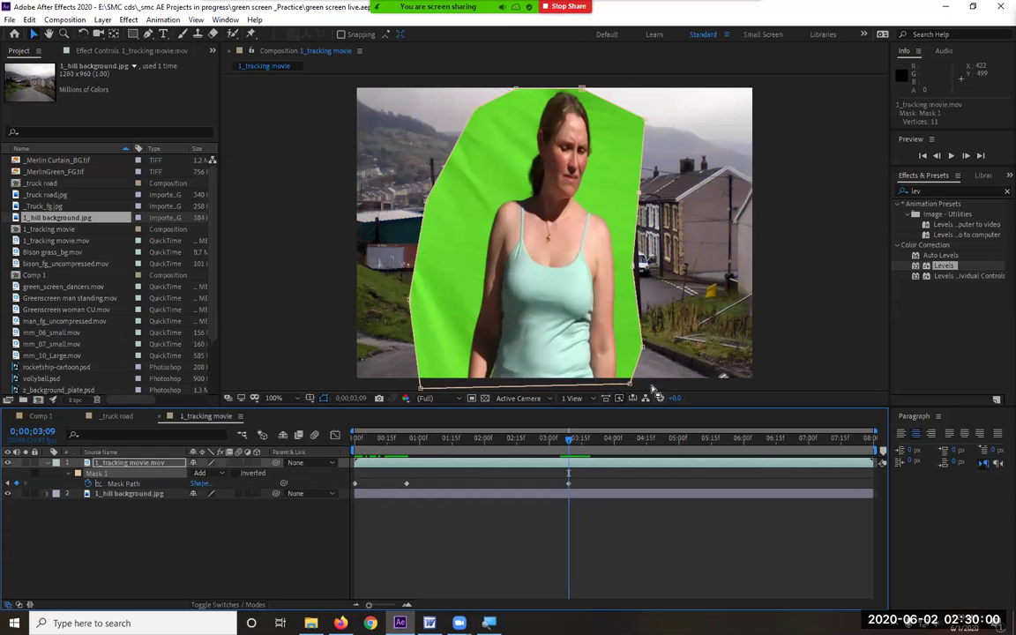
drag(631, 385, 657, 384)
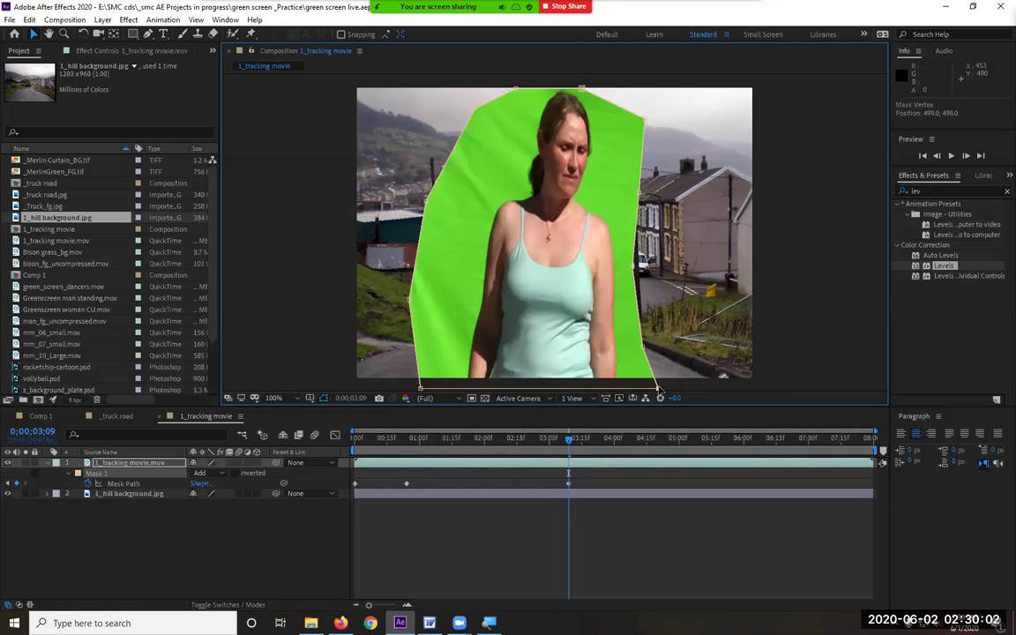
Step: At 0;00;03;17, widen the mask's right side beside her arm and raise its top vertex above the frame, clear of her head
drag(572, 444, 586, 444)
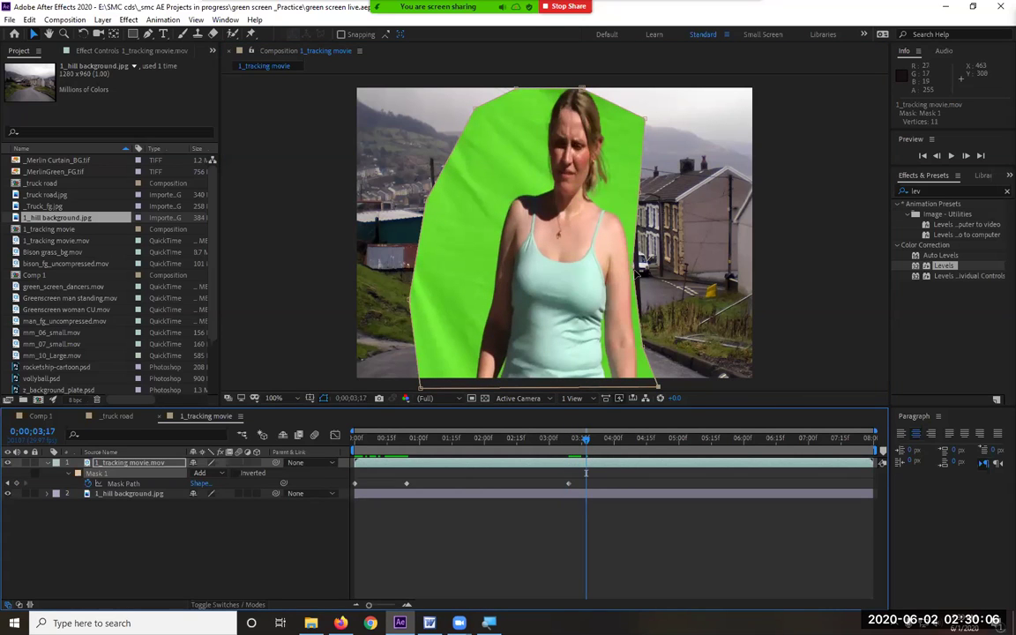
drag(635, 273, 646, 269)
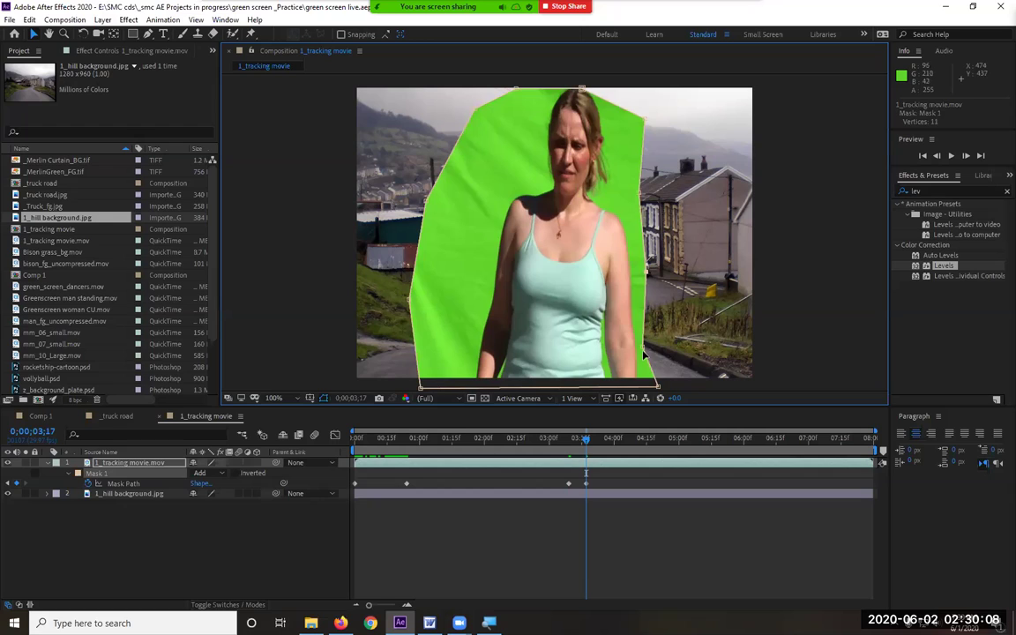
drag(649, 352, 668, 352)
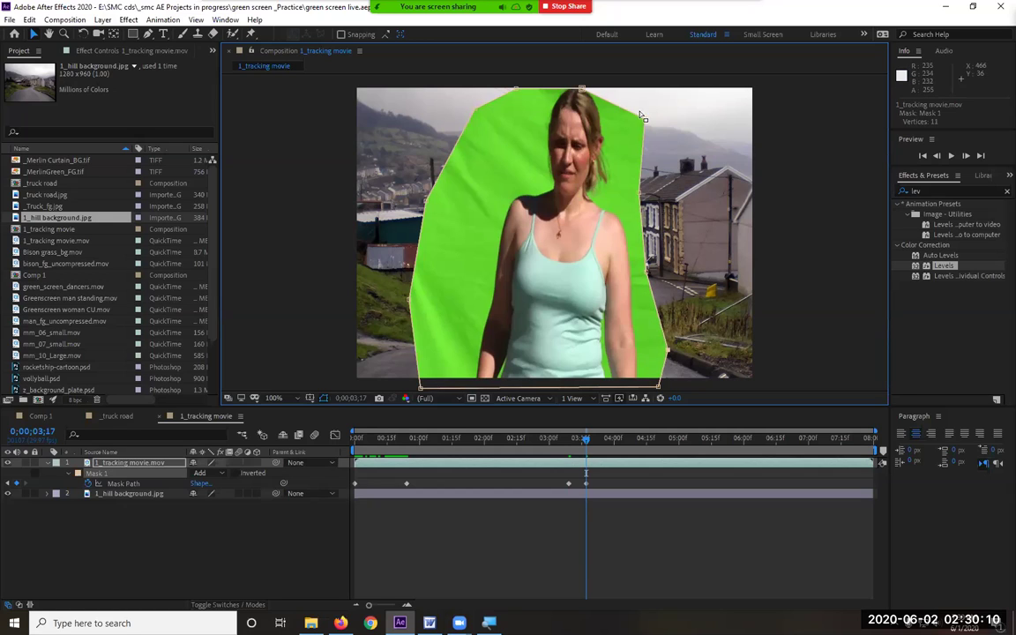
drag(645, 123, 651, 91)
drag(582, 88, 581, 68)
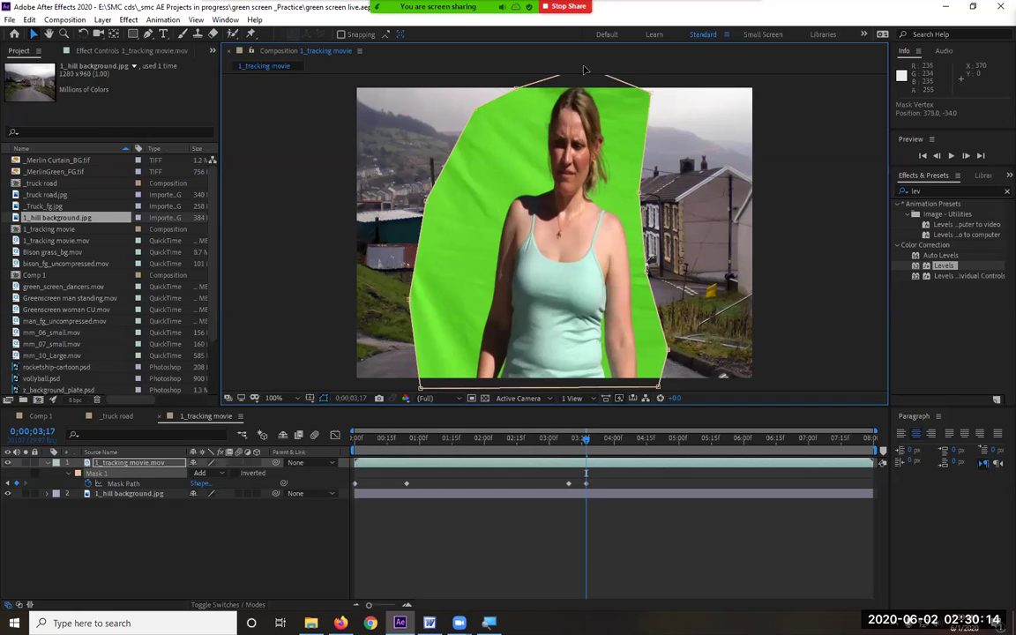
Step: At 0;00;05;06, move the mask's upper-left vertex above the frame so the woman's head is not cut off
drag(600, 443, 692, 466)
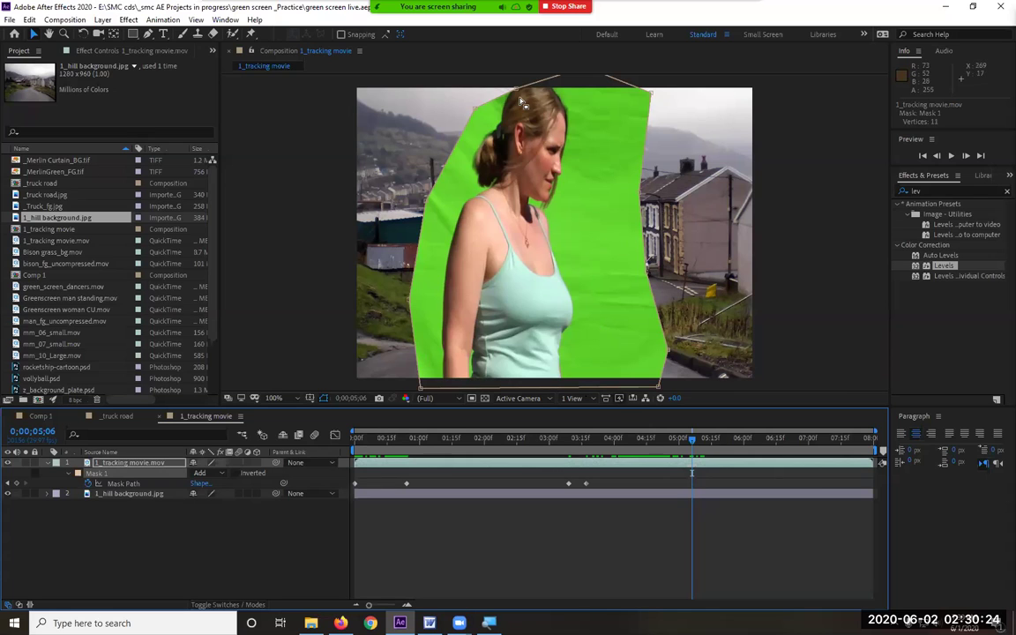
drag(520, 90, 492, 80)
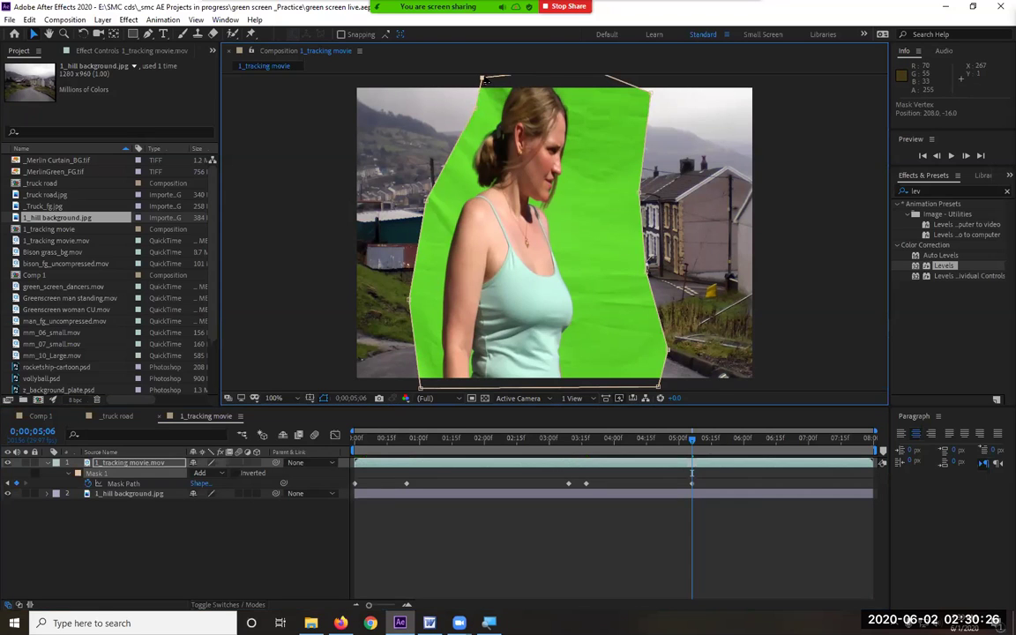
drag(692, 441, 356, 441)
Step: Shortly before six seconds, pull the mask's right edge inward to exclude the blue tracking marker on the green screen
drag(458, 441, 742, 515)
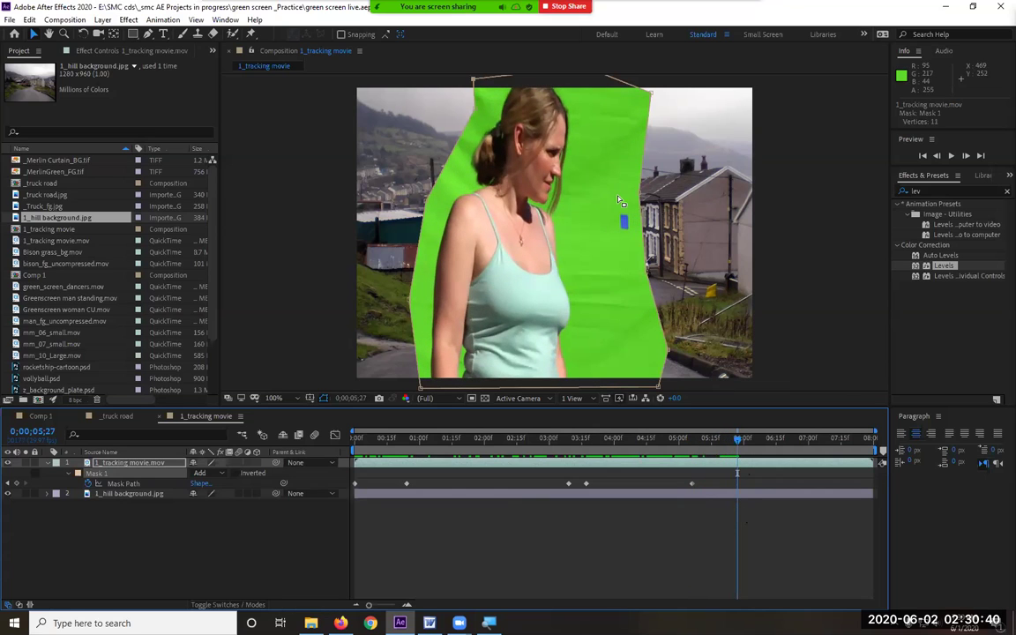
drag(738, 443, 717, 451)
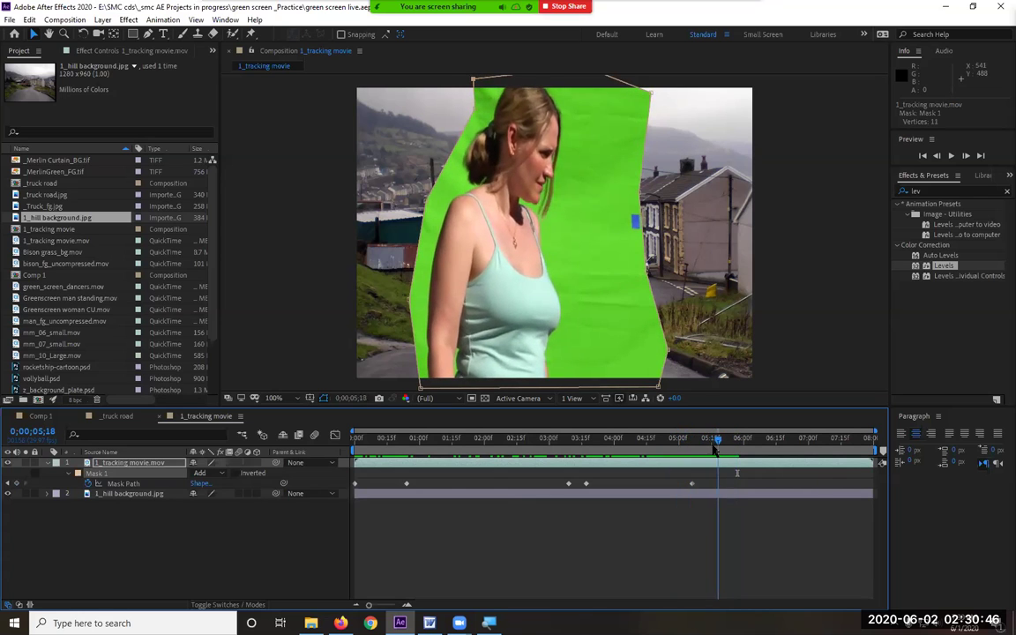
drag(638, 223, 620, 275)
Step: At 0;00;06;20, reshape the mask's right edge between her loose hair and the blue marker, checking through to the last frame
drag(715, 443, 787, 457)
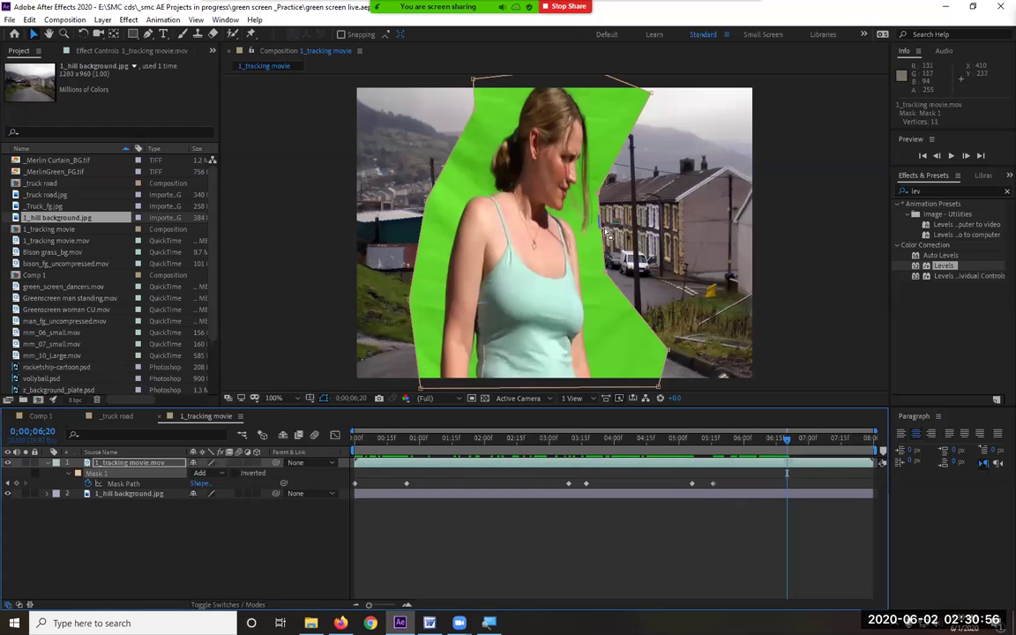
mouse_move(600, 199)
mouse_down()
mouse_move(599, 227)
mouse_move(597, 215)
mouse_up()
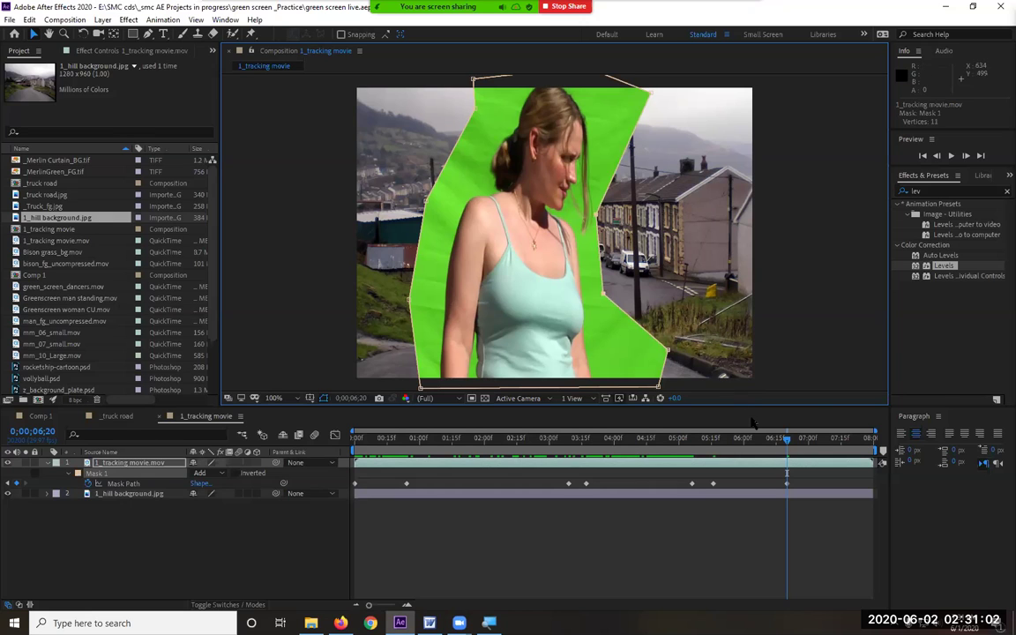
scroll(613, 201, up, 3)
scroll(615, 205, down, 1)
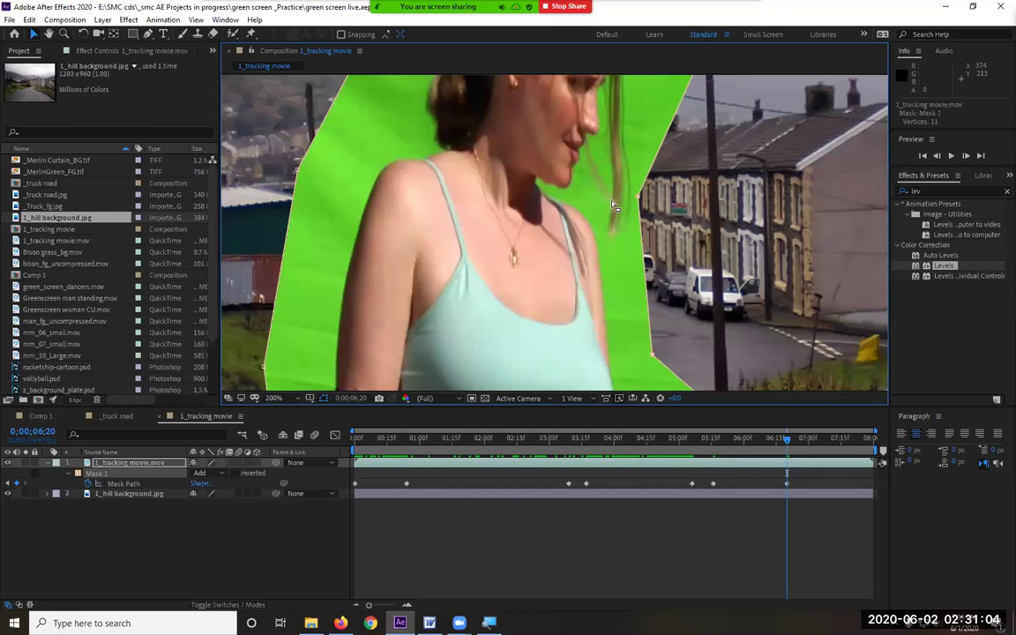
drag(788, 443, 881, 502)
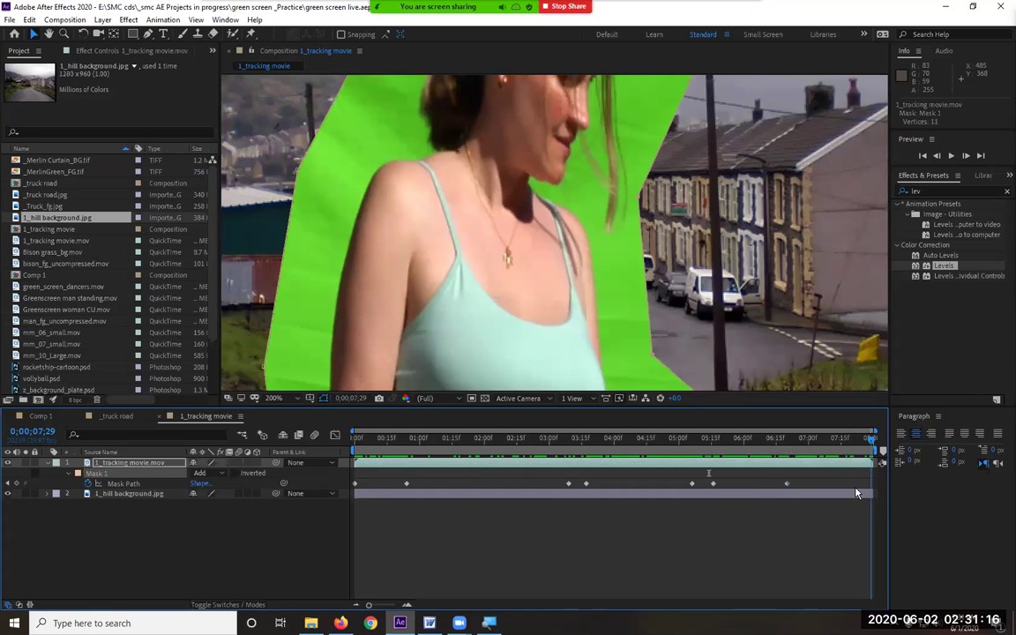
Step: Fit the full frame in view and play the composition from the start to examine the animated mask around the woman
scroll(646, 329, down, 6)
scroll(646, 329, up, 4)
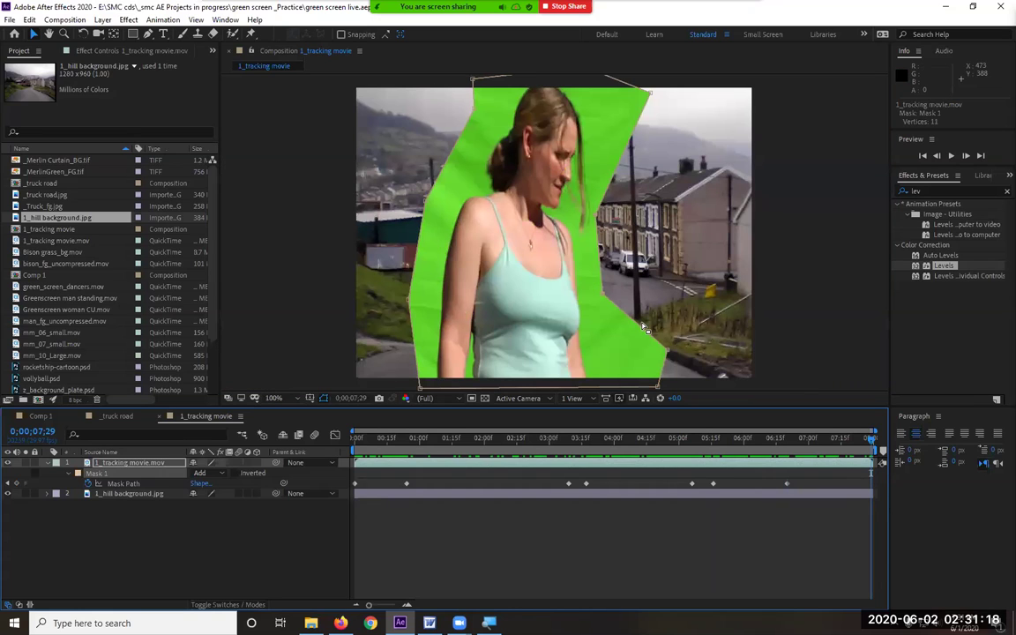
click(274, 398)
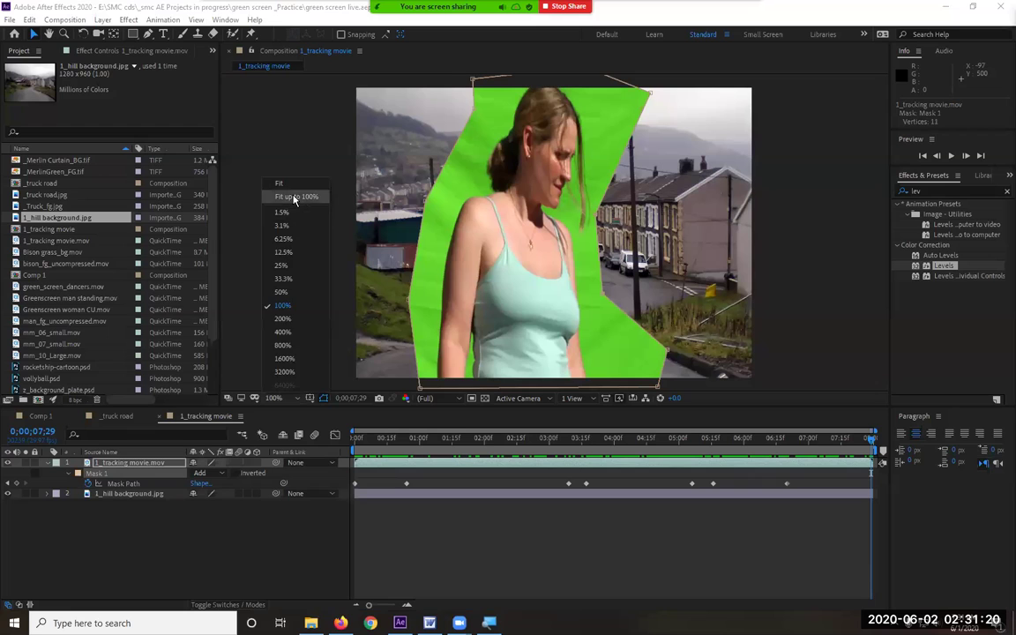
click(266, 179)
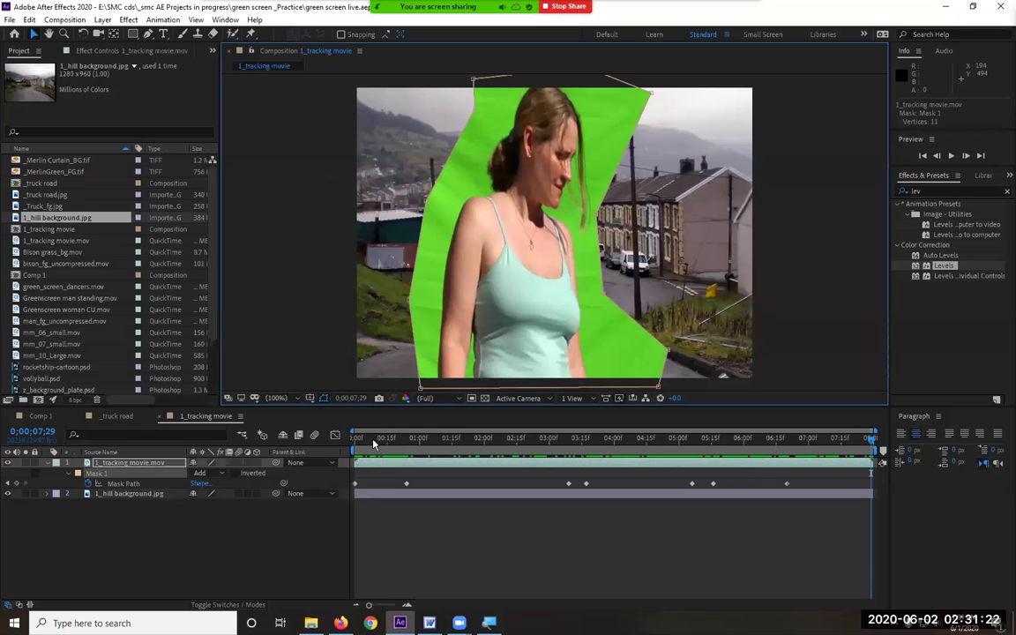
drag(373, 441, 296, 444)
key(space)
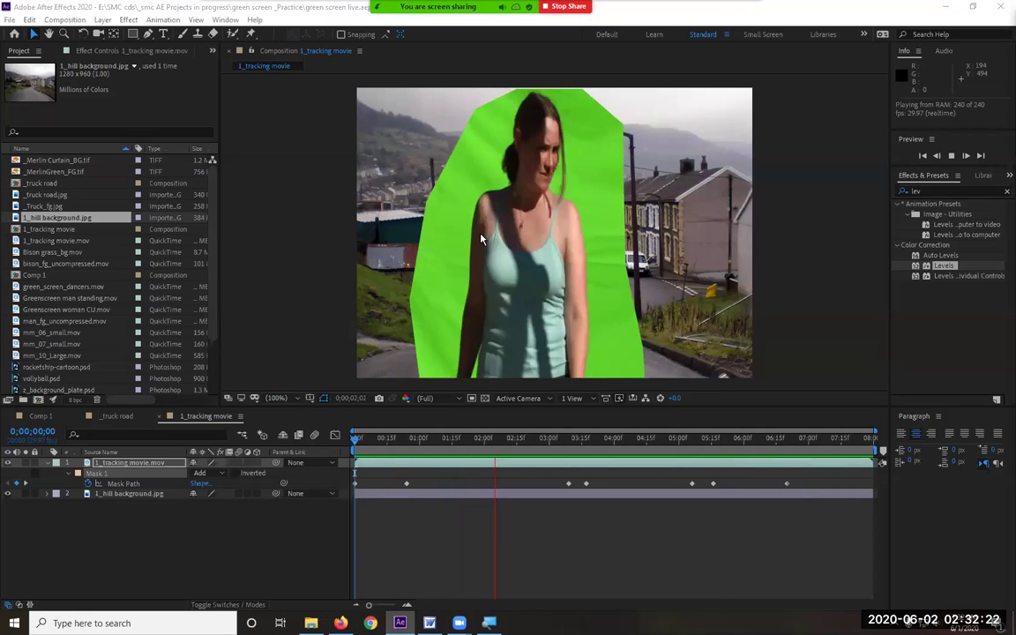
key(space)
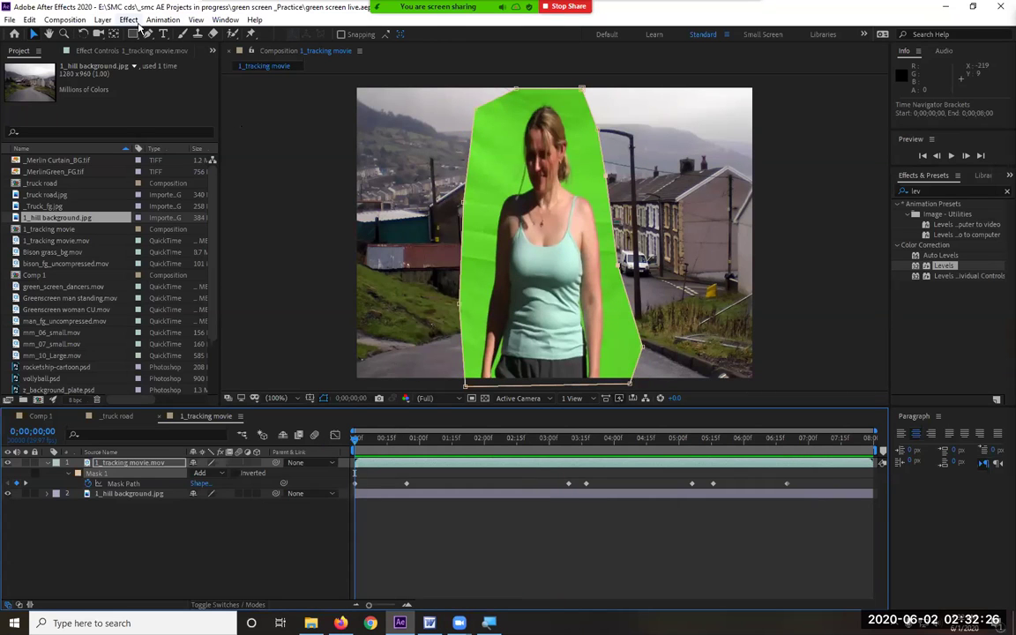
Step: Apply Keylight (1.2) to the masked tracking movie layer and sample the green beside the woman's head as the screen colour
click(129, 20)
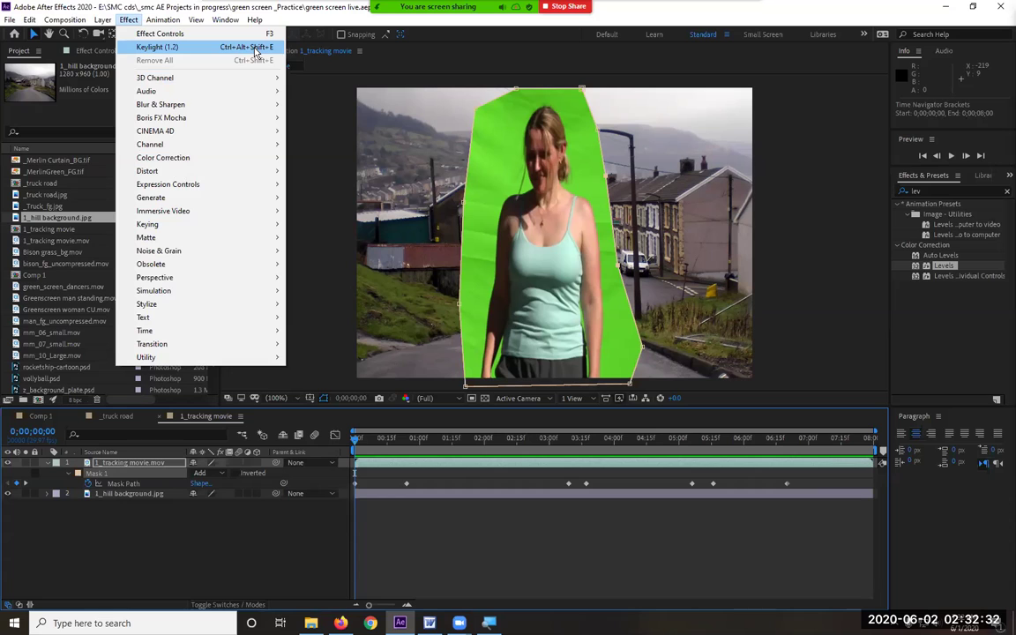
mouse_move(165, 229)
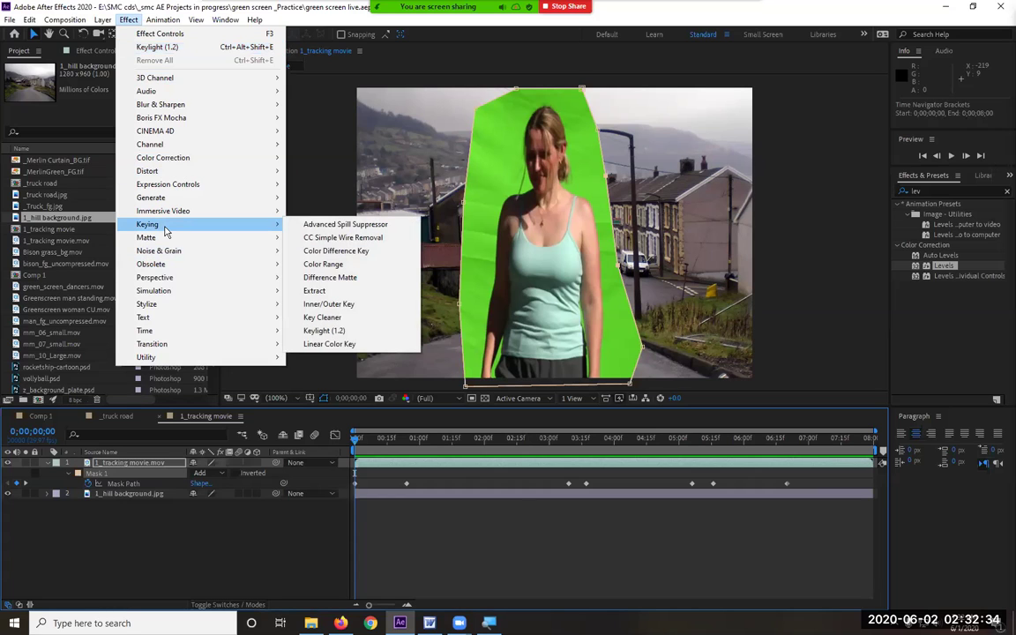
click(359, 333)
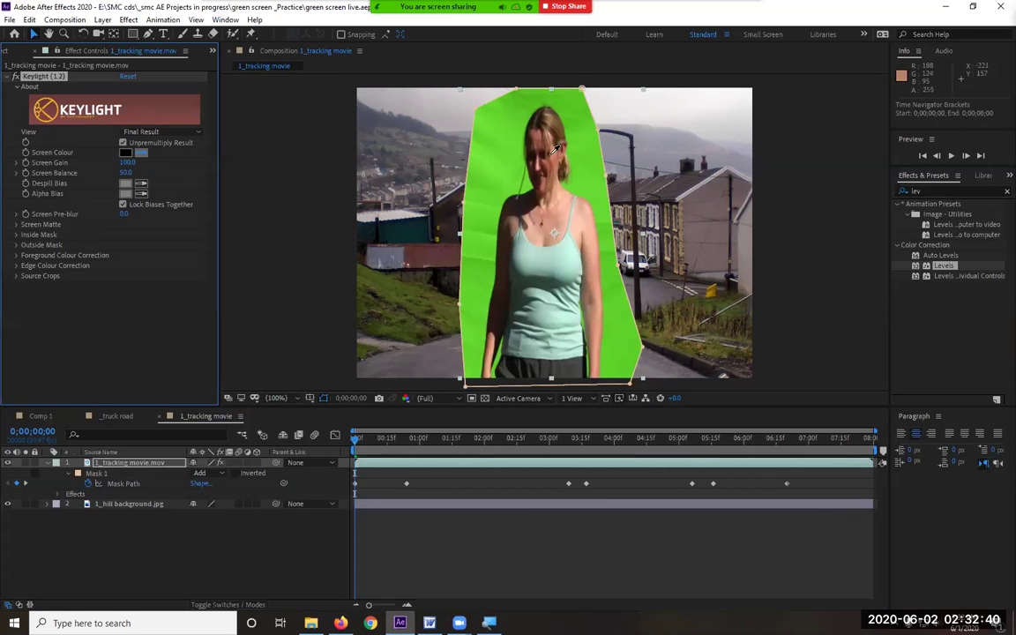
click(496, 142)
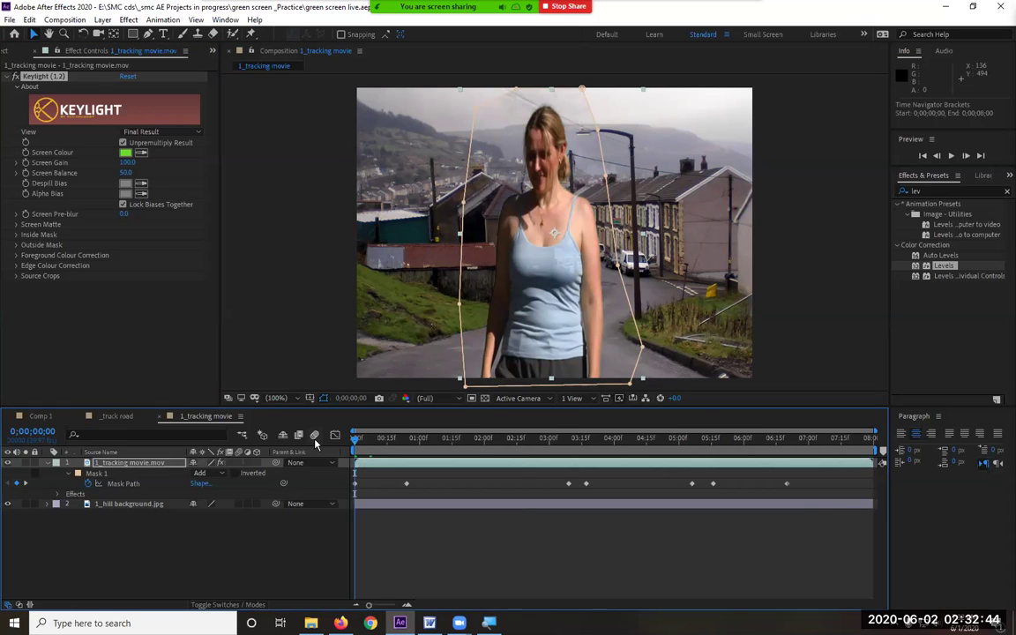
Step: Play the keyed composition, switch Keylight's view to Screen Matte and inspect the matte from the start to 0;00;02;10
click(324, 567)
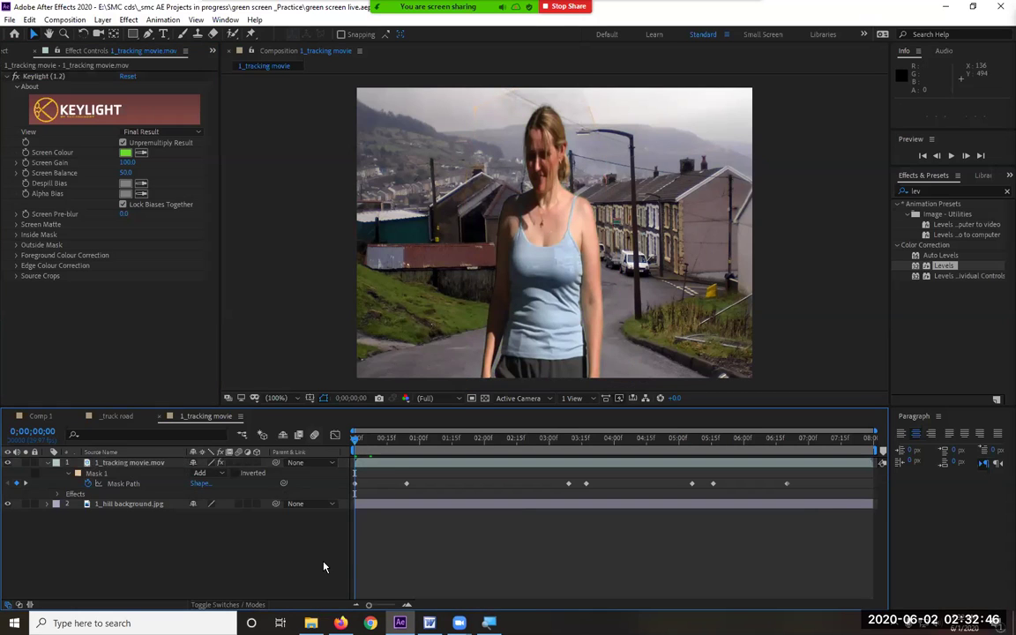
key(space)
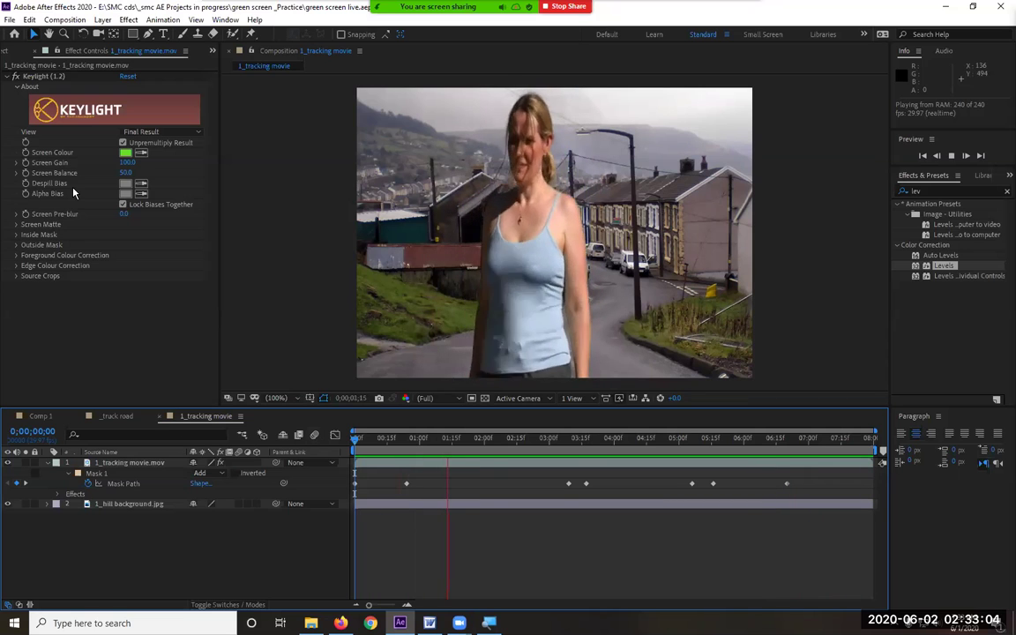
click(184, 133)
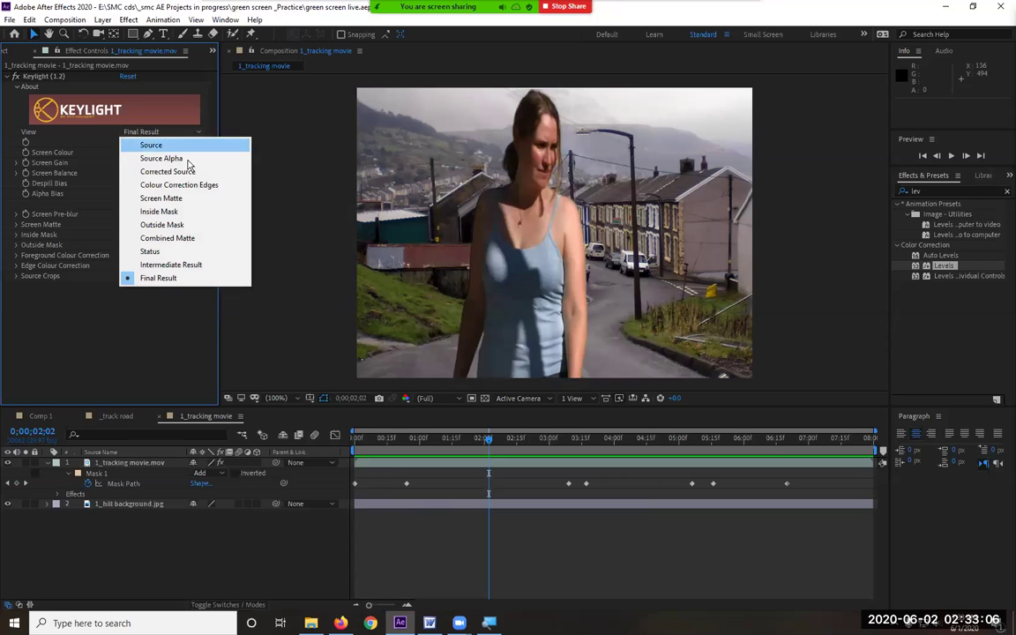
click(189, 199)
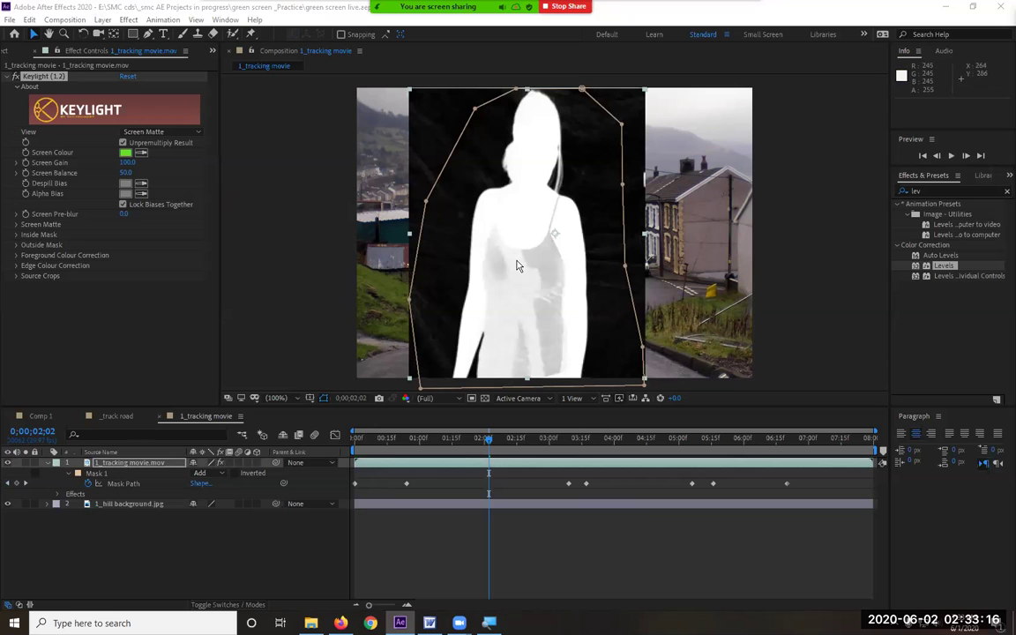
drag(490, 451, 345, 453)
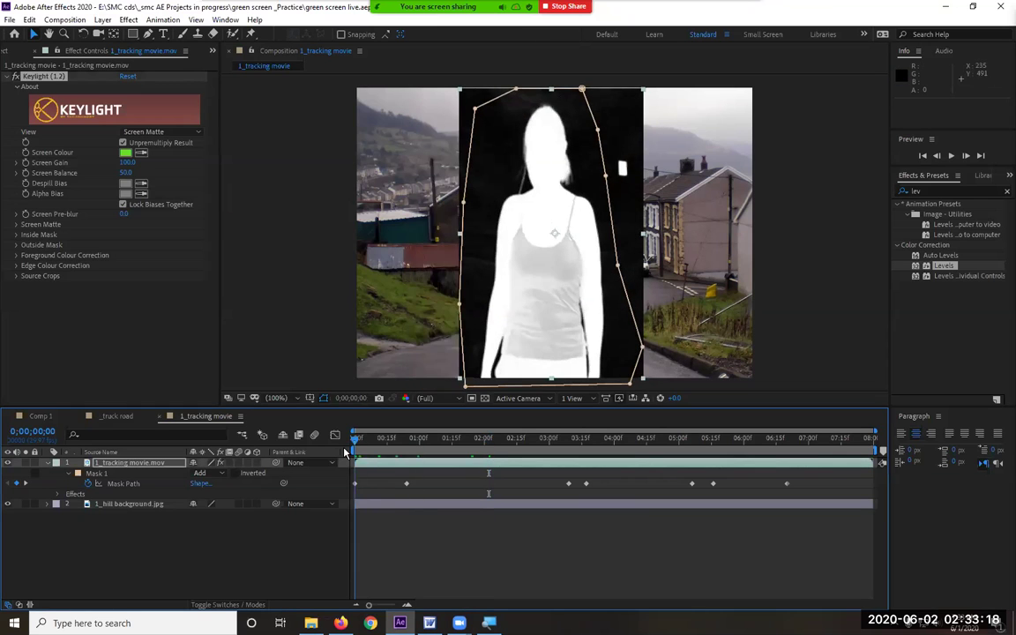
drag(417, 459, 505, 467)
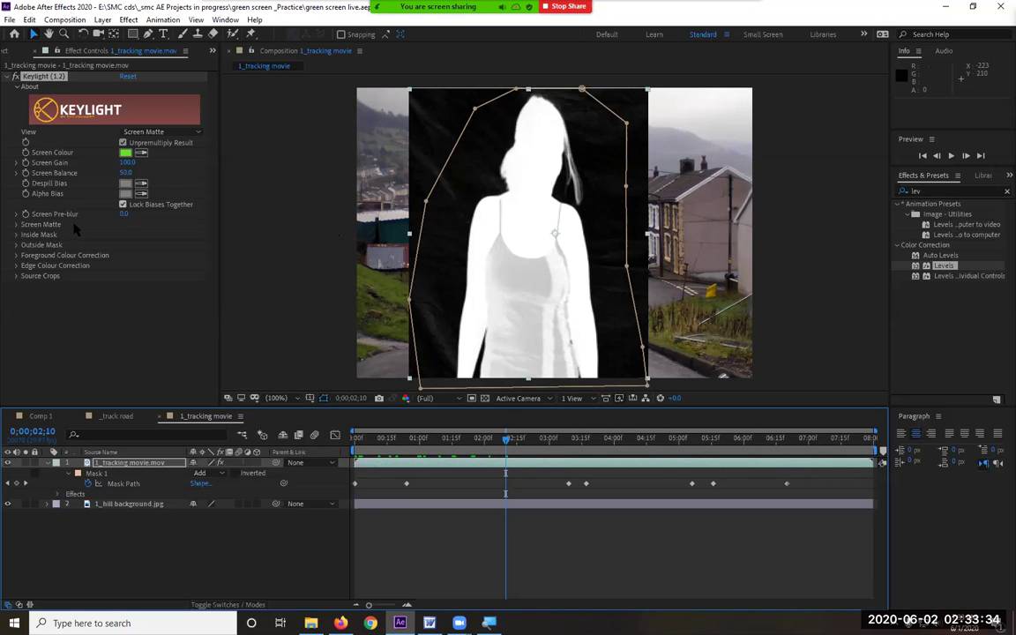
Step: In Keylight's Screen Matte settings, set Clip Black to 11 and Clip White to 77 to clean up the matte
click(15, 225)
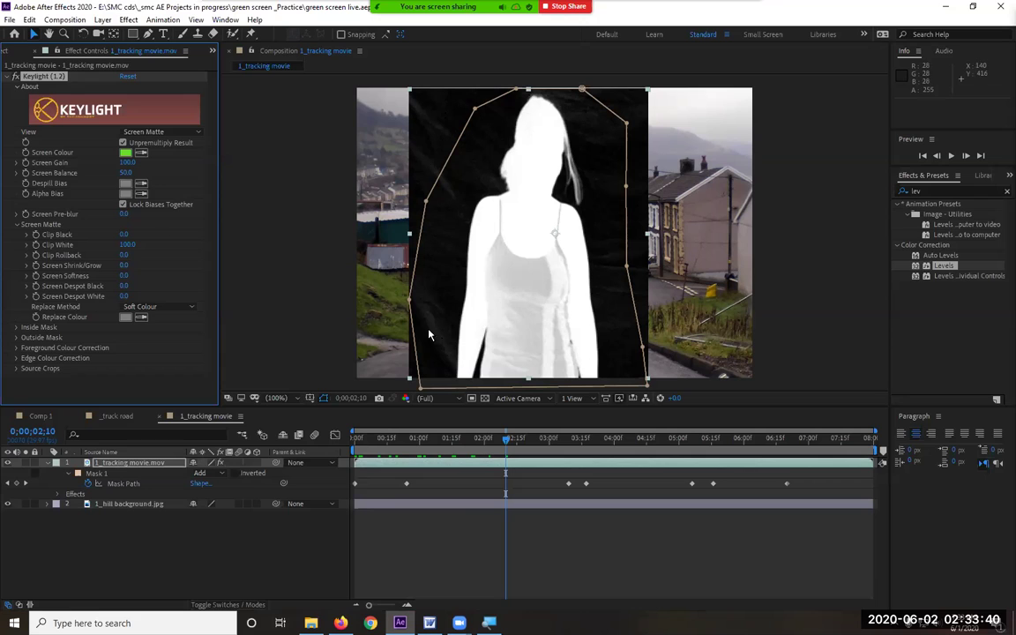
drag(126, 234, 132, 235)
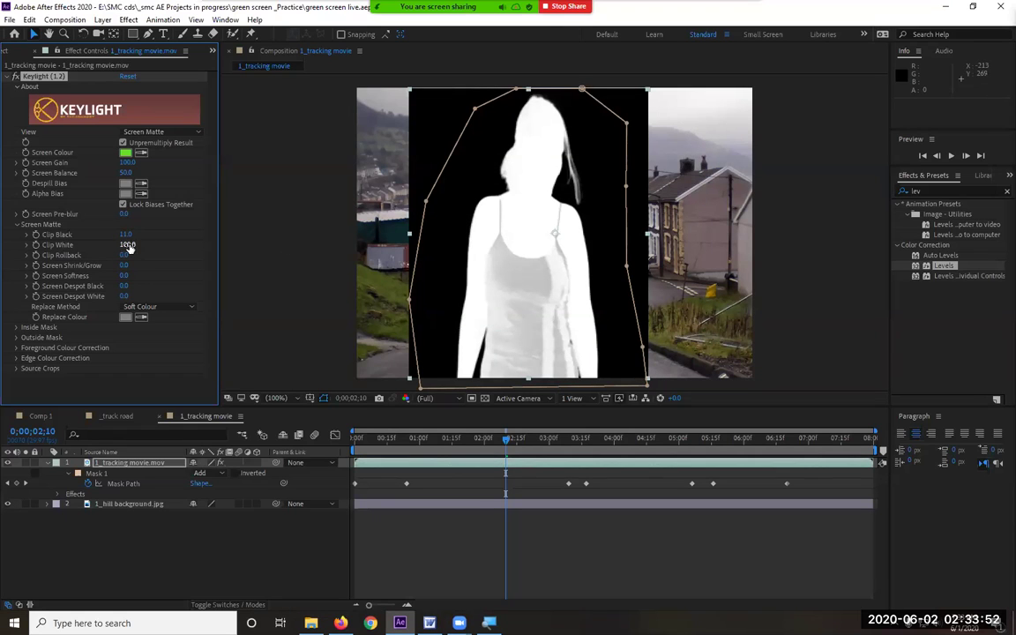
click(128, 245)
click(137, 254)
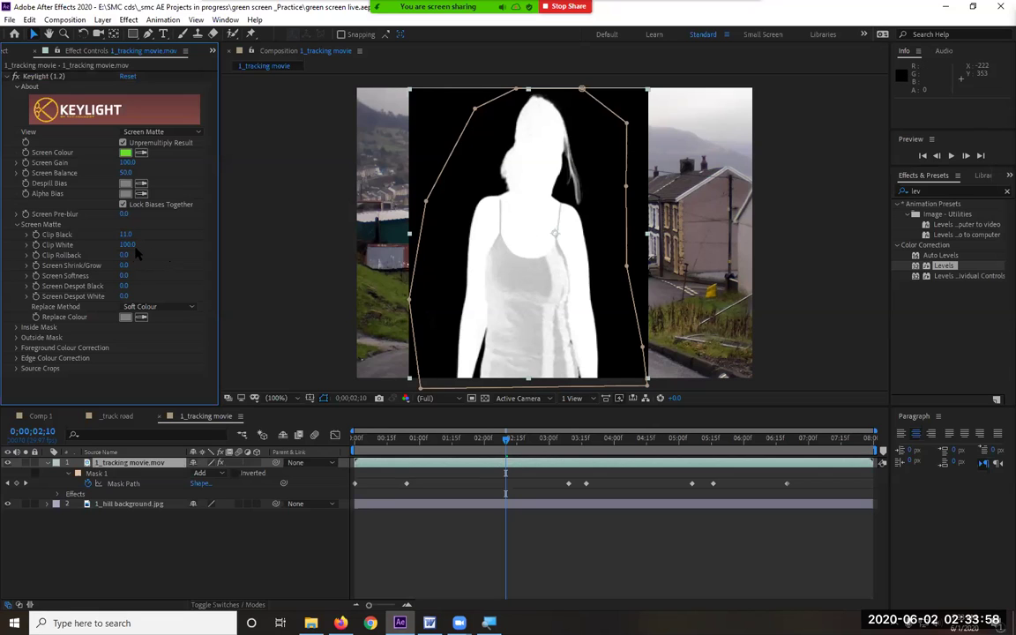
drag(132, 247, 116, 244)
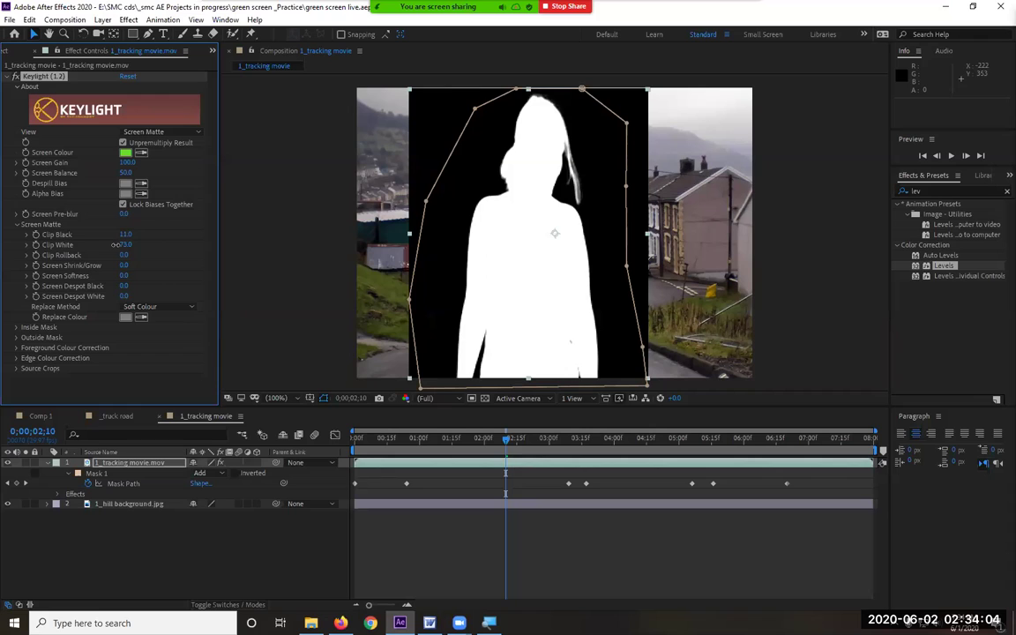
drag(122, 245, 123, 244)
Step: Examine the cleaned screen matte at several points along the timeline and return to the first frame
drag(505, 438, 455, 459)
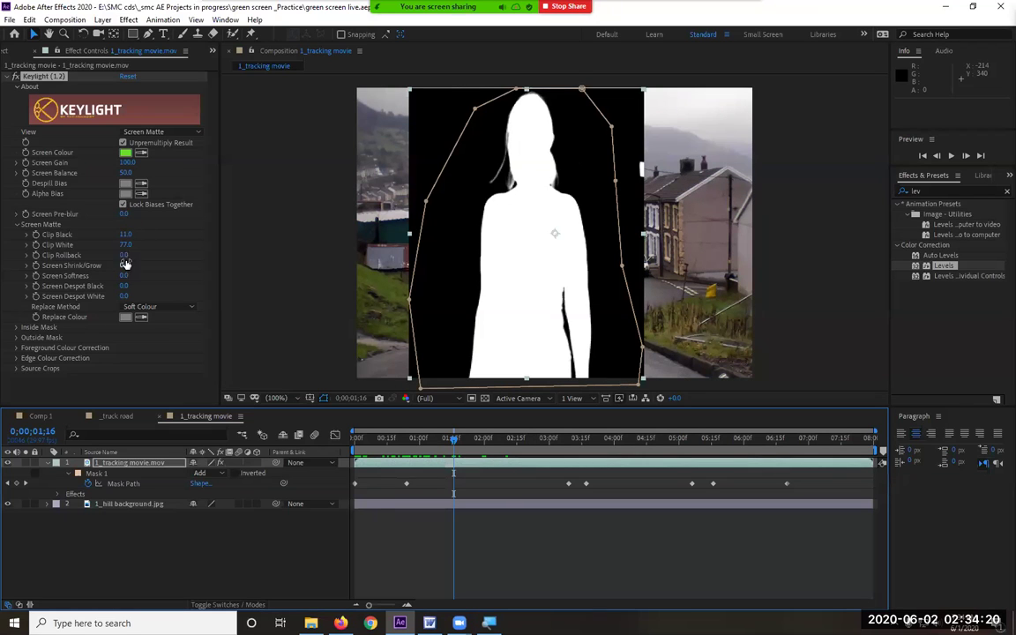
drag(456, 444, 611, 494)
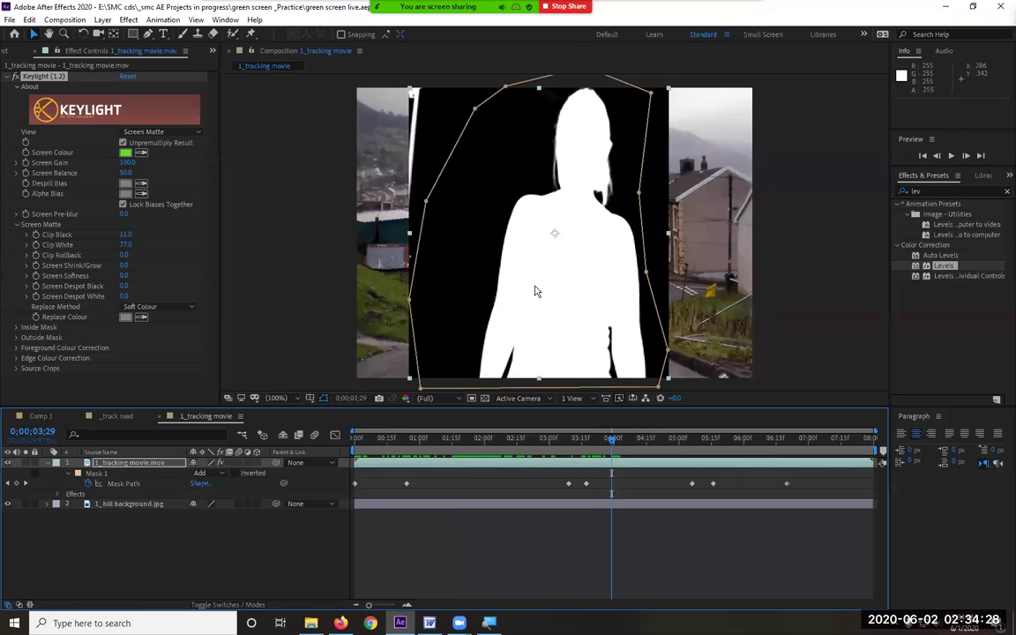
drag(617, 447, 722, 481)
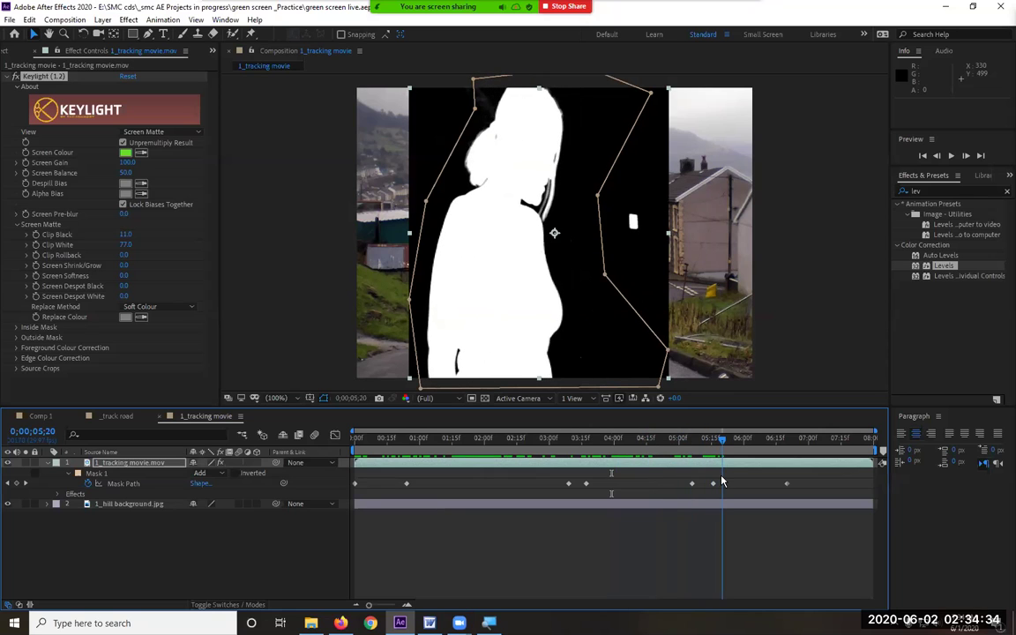
drag(721, 441, 352, 438)
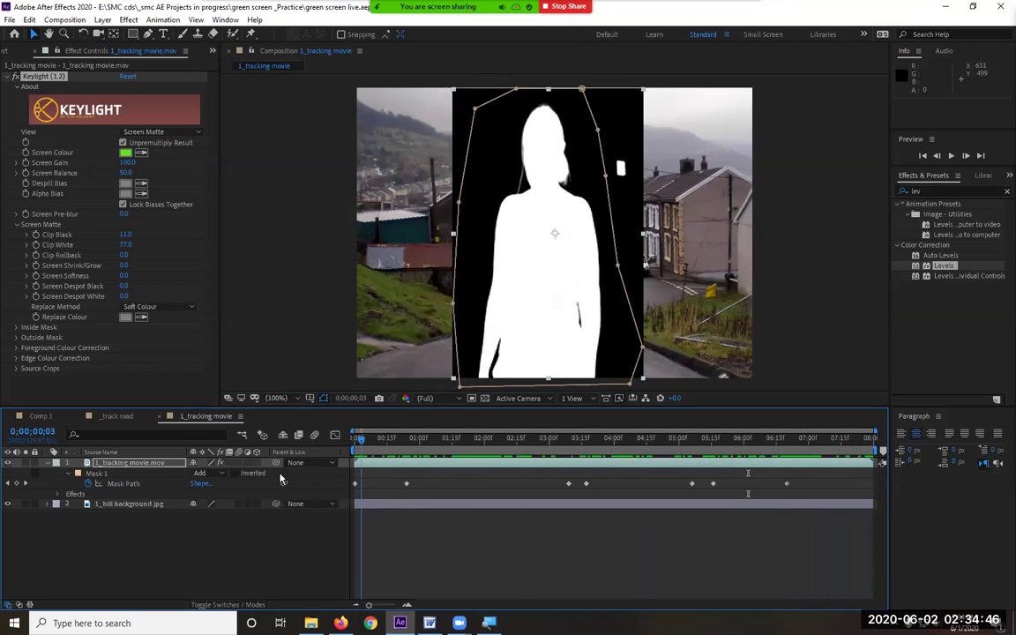
Step: Switch Keylight's view back to Final Result and preview the keyed woman over the hill background, stopping at 0;00;02;10
click(152, 134)
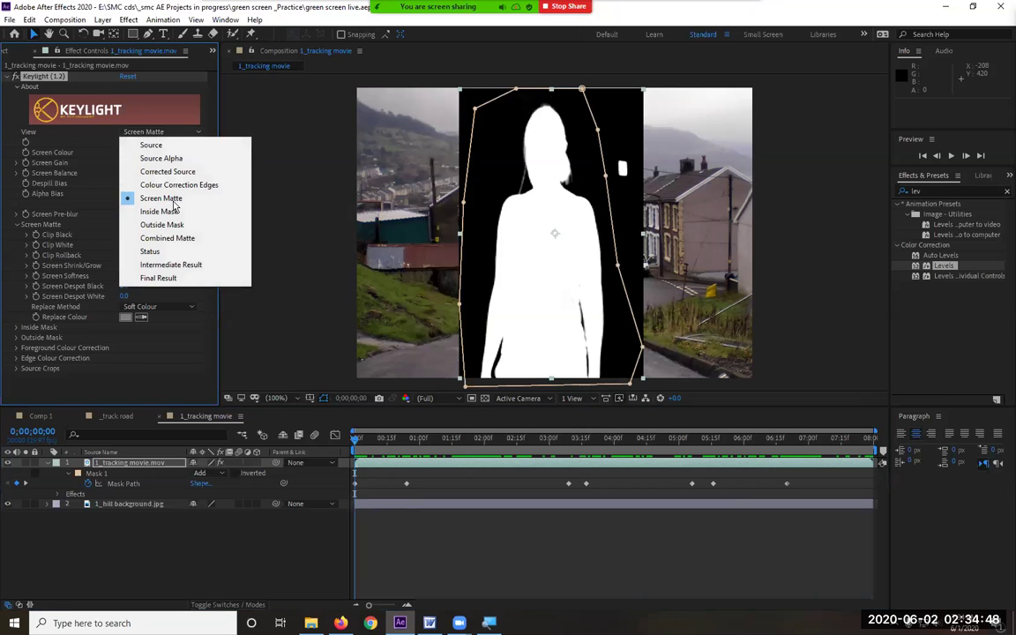
click(159, 252)
click(269, 568)
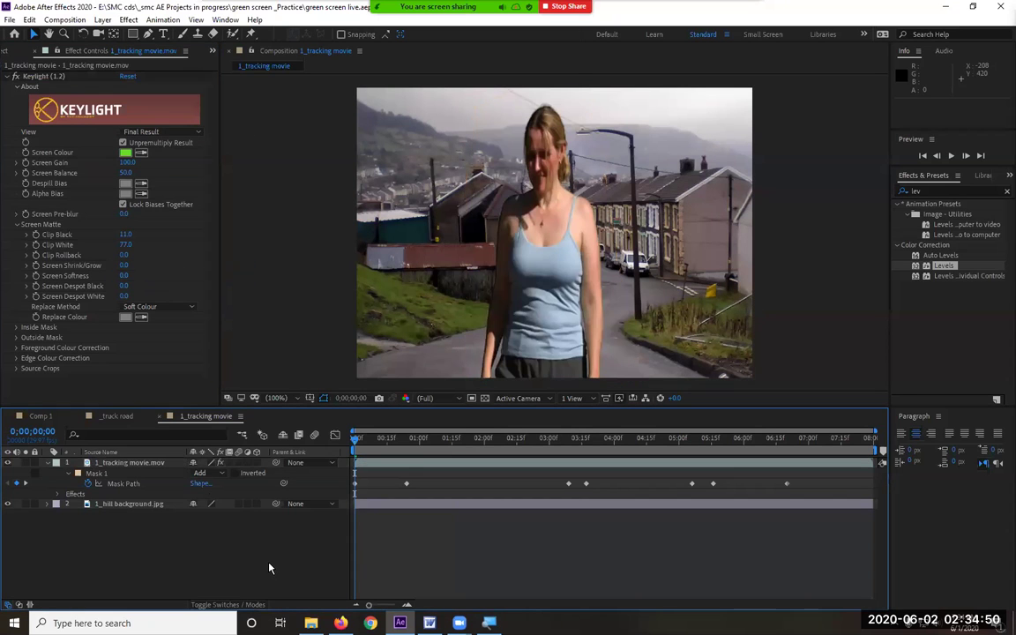
key(space)
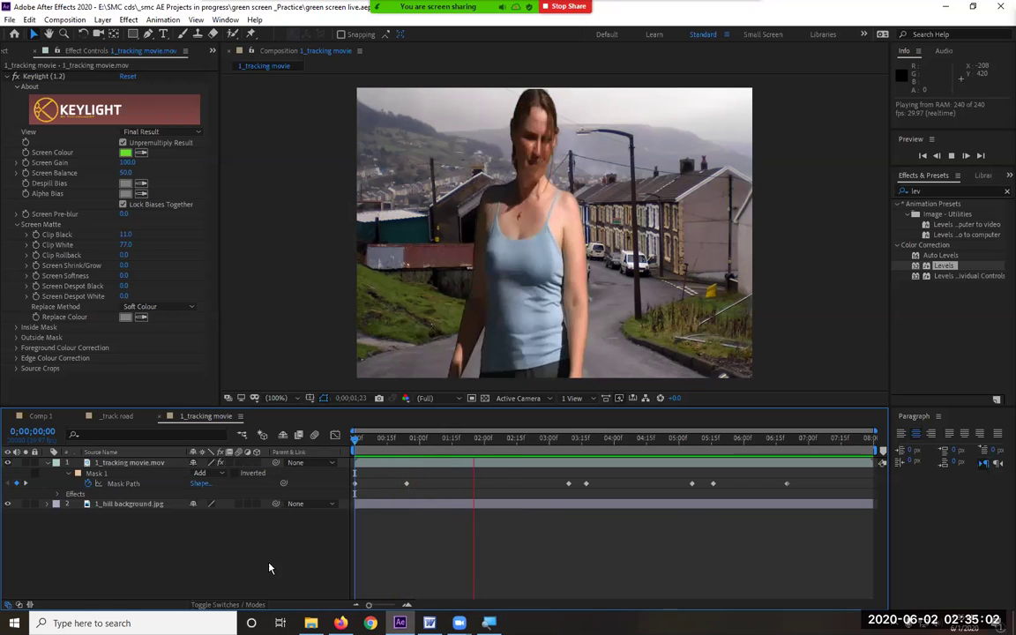
key(space)
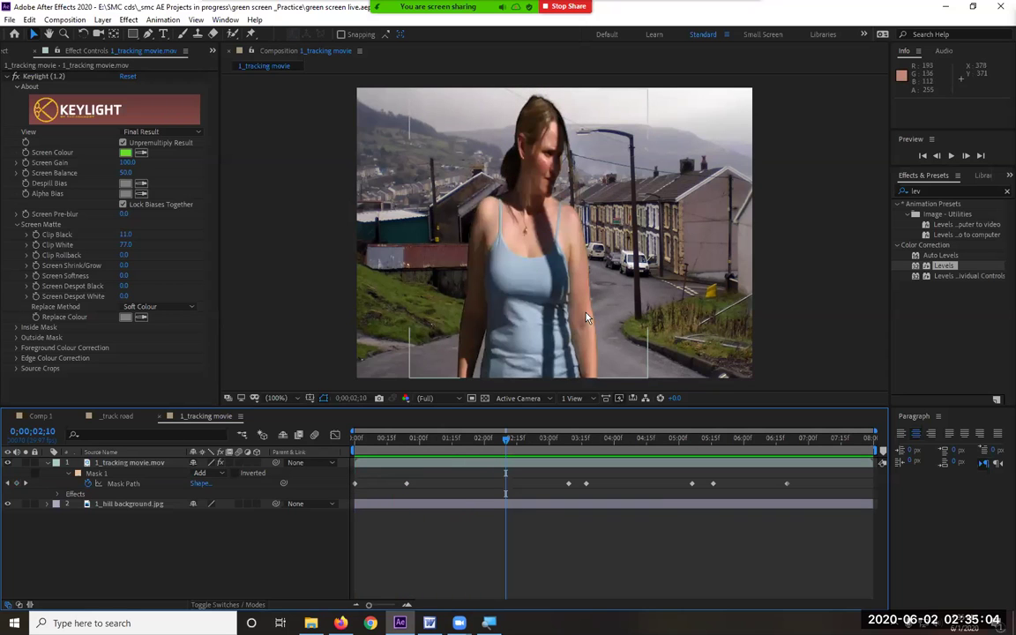
Step: Show the Screen Matte again at 400% and inspect the woman's lower torso for holes up to 0;00;02;29
click(161, 132)
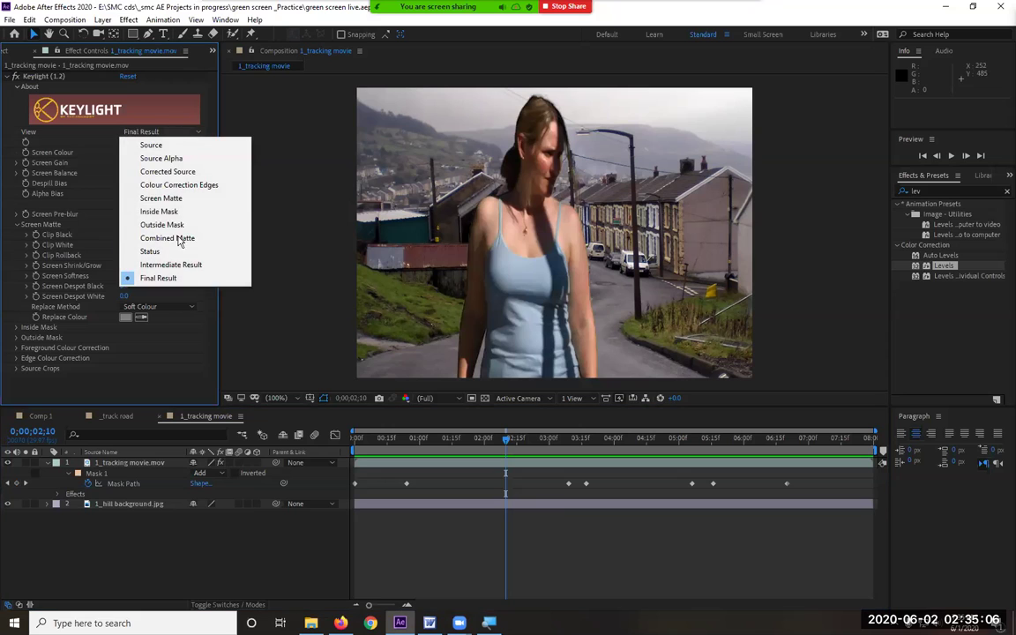
click(167, 197)
scroll(560, 325, up, 4)
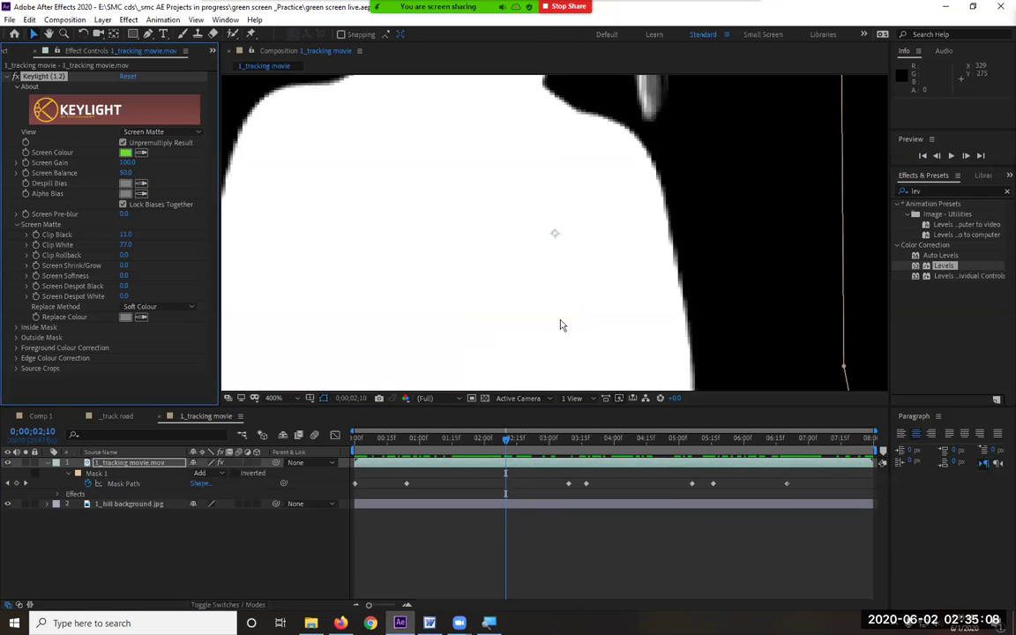
drag(605, 325, 582, 213)
key(v)
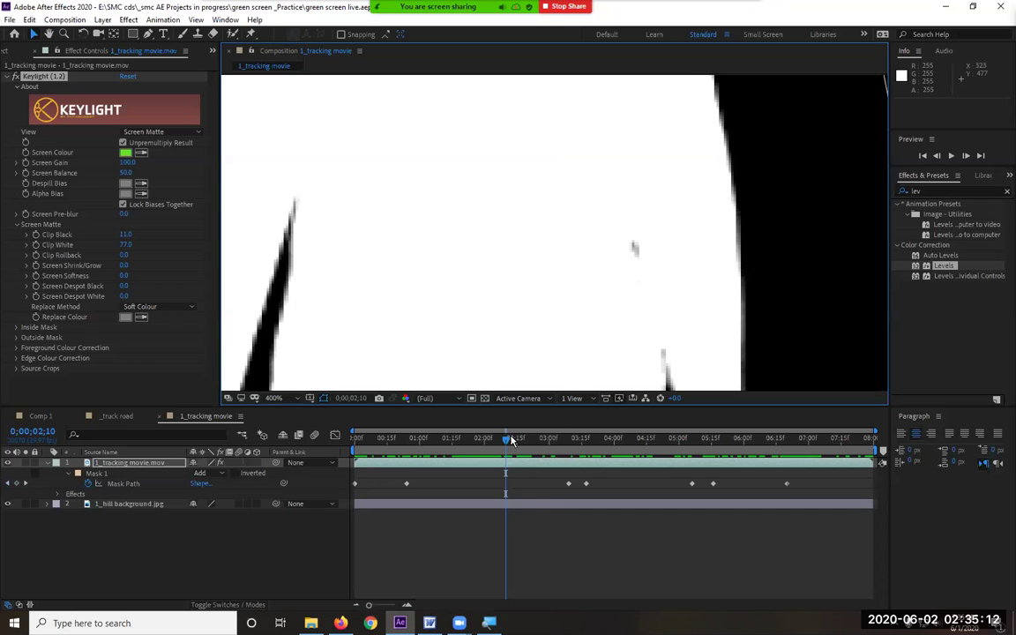
key(space)
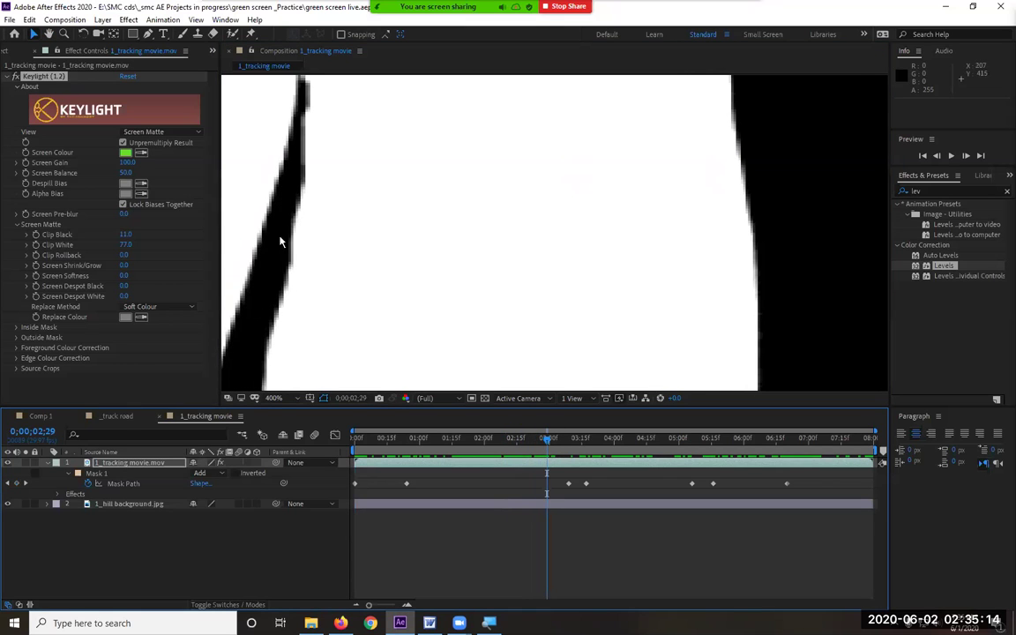
Step: Try a Clip White value of 78 on the screen matte
click(126, 245)
text(78)
key(Return)
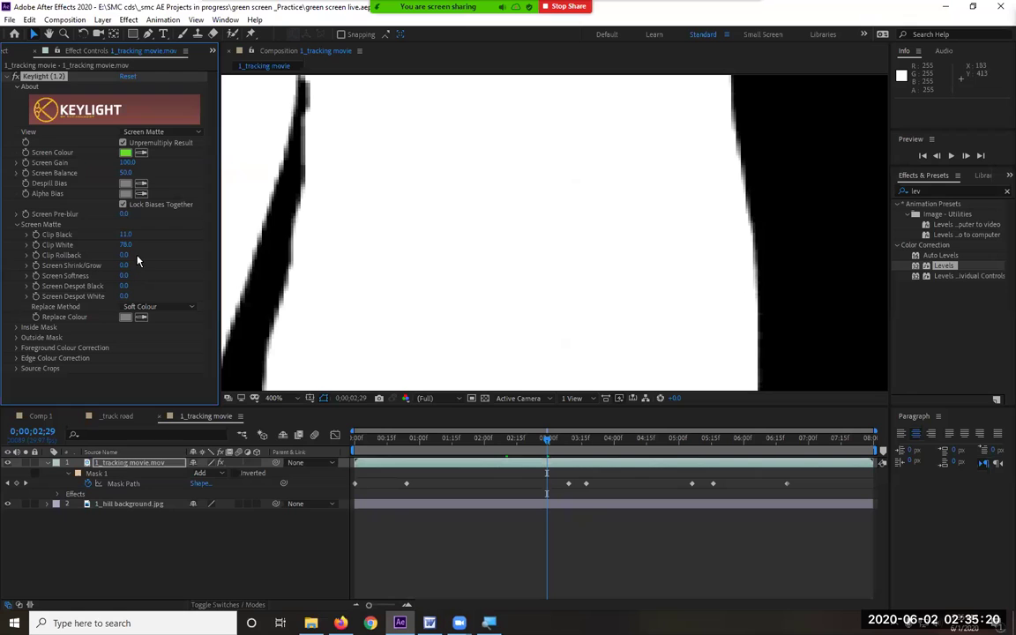
Step: At 0;00;03;13, set Clip White to 65 to fill the grey areas inside the woman's matte
drag(546, 441, 578, 439)
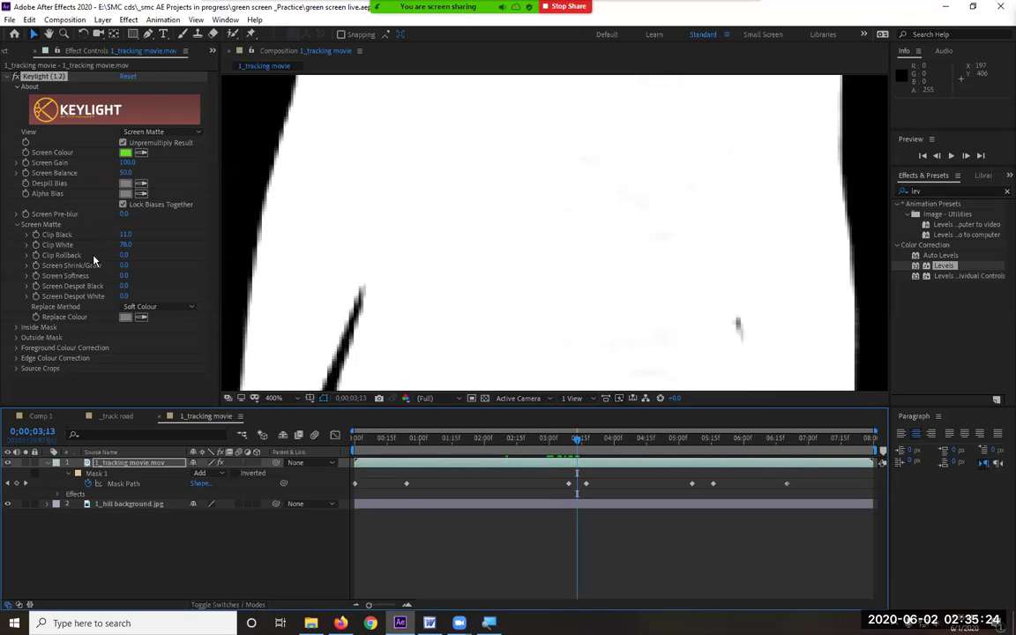
click(126, 245)
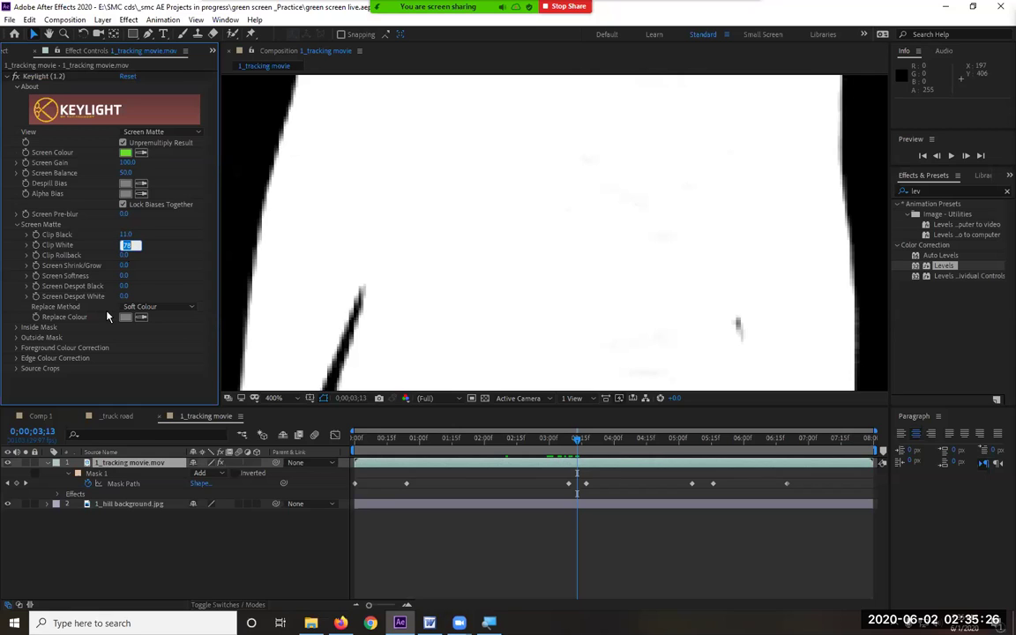
text(80)
key(Return)
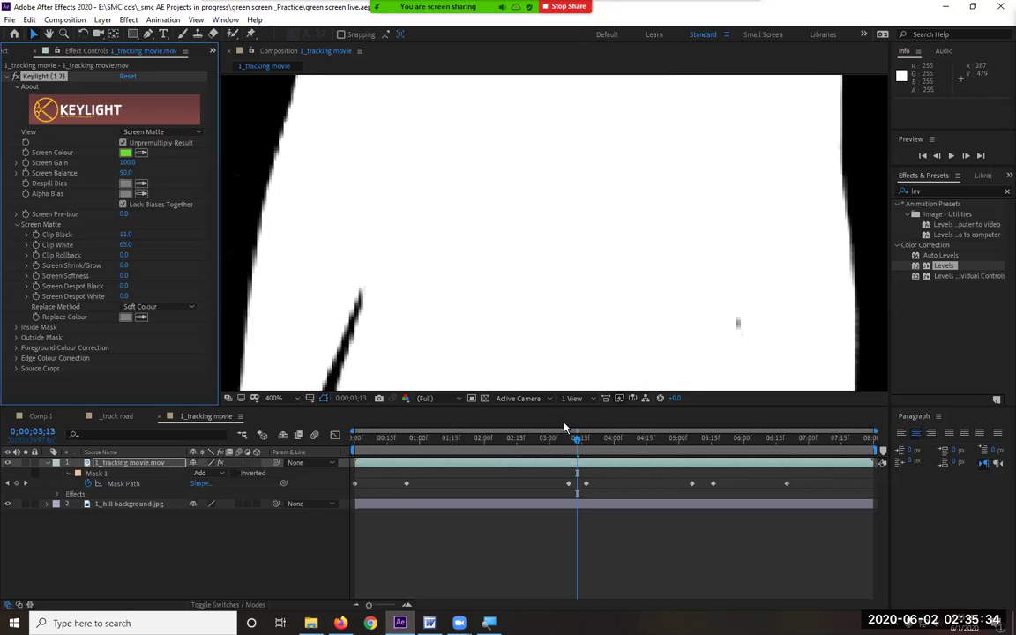
Step: Check the torso matte through the rest of the clip, return to the first frame and fit the composition up to 100%
drag(581, 443, 658, 447)
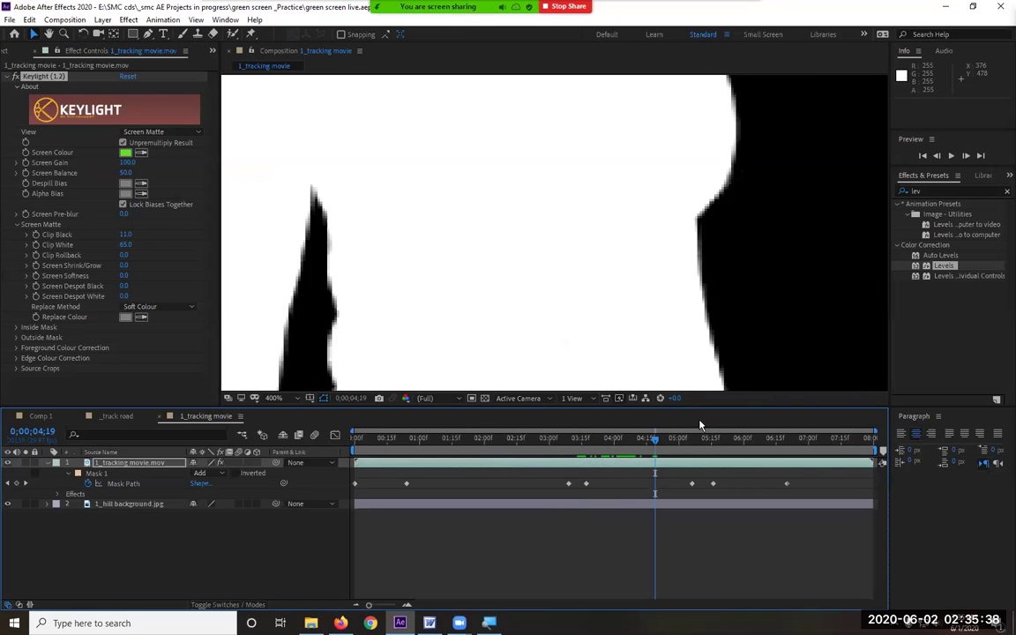
key(space)
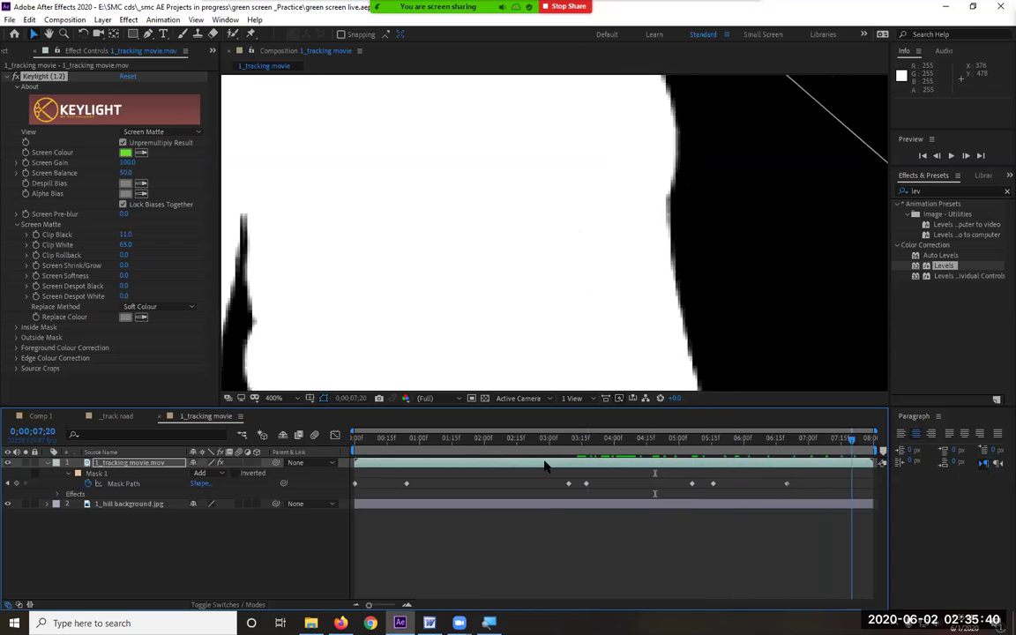
scroll(368, 209, down, 4)
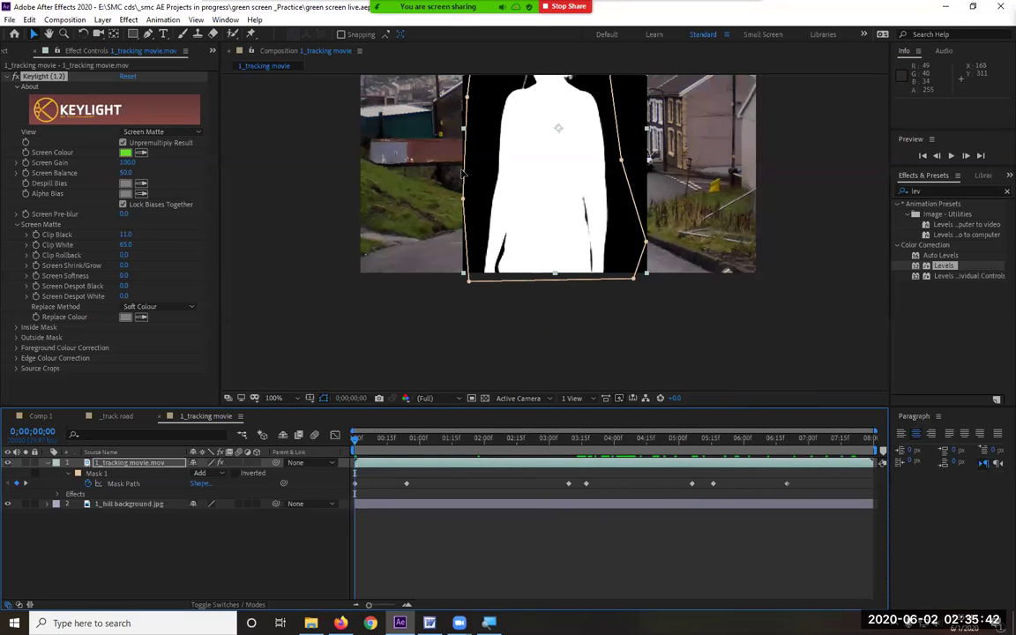
key(ctrl+Down)
click(275, 398)
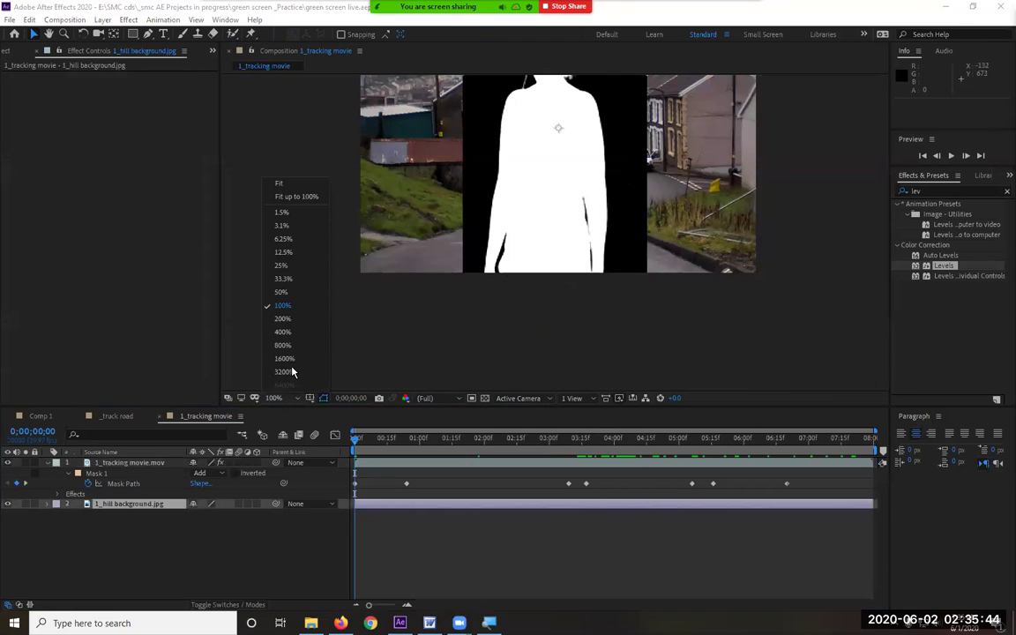
click(299, 195)
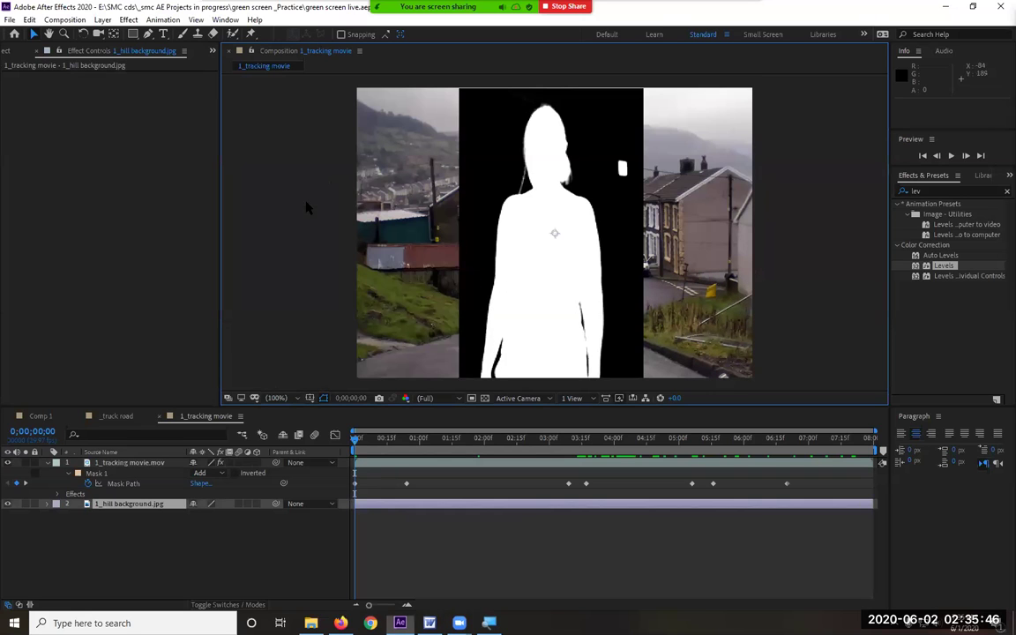
Step: Set the Keylight view on 1_tracking movie.mov back to Final Result and play the composite over the hill background
click(146, 464)
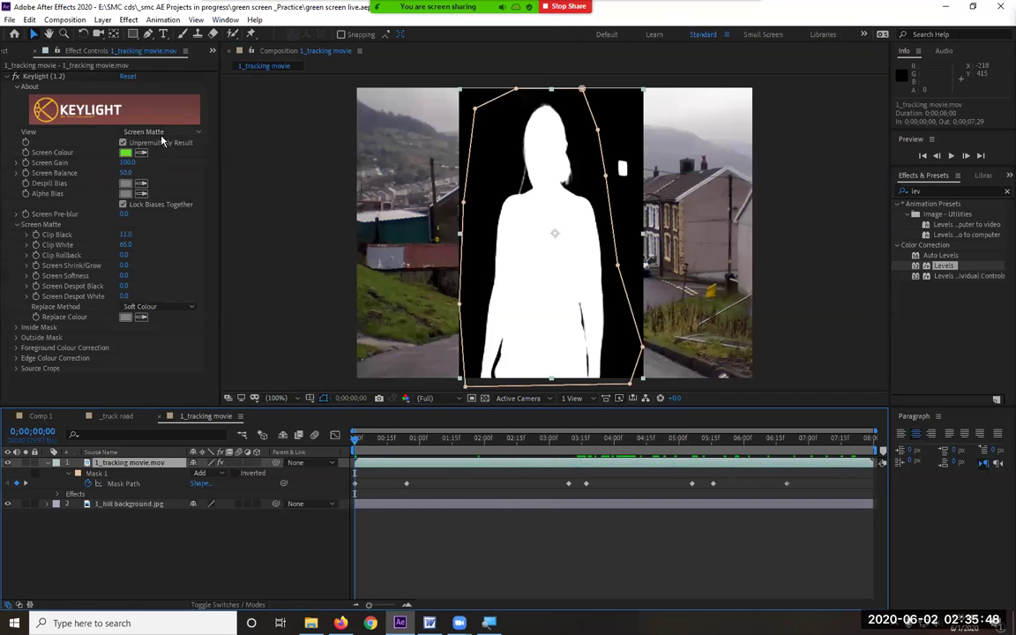
click(157, 131)
click(177, 278)
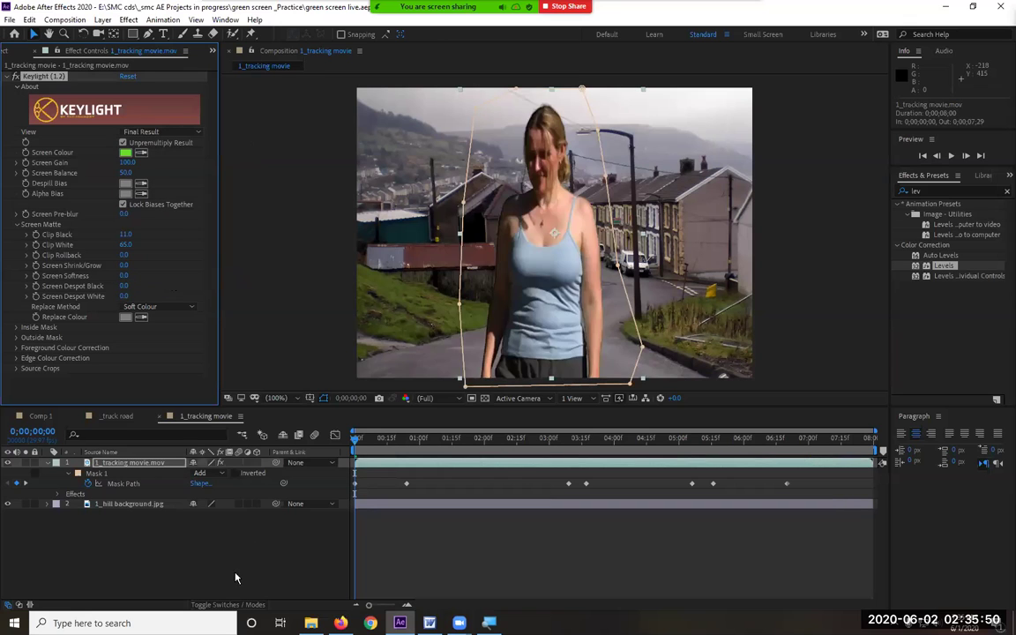
key(space)
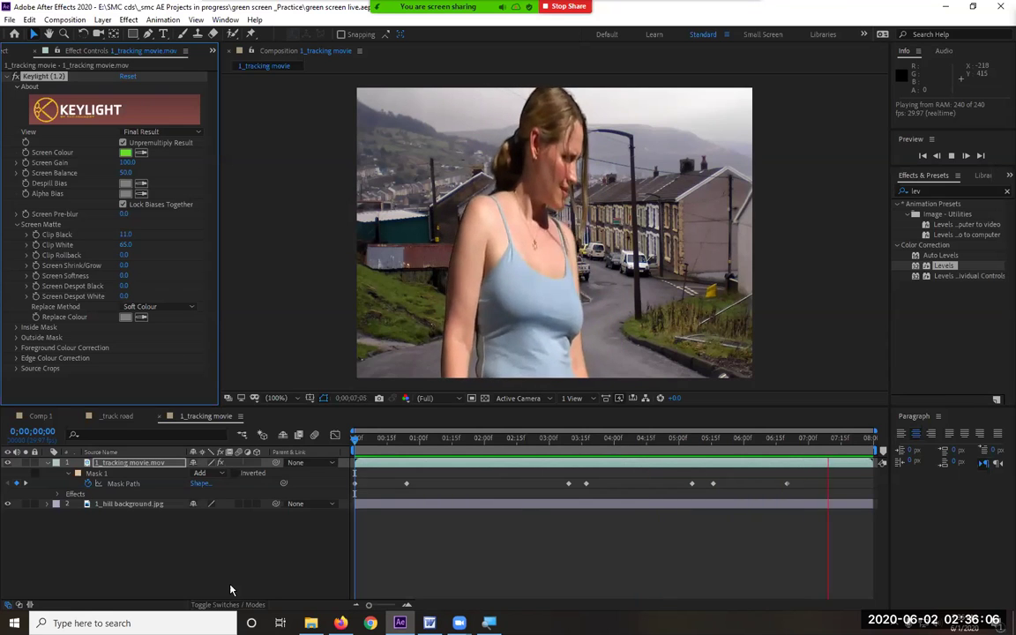
key(space)
Step: At 0;00;02;15, try Screen Pre-blur values of 1 and 2 on the woman's key
drag(434, 450, 517, 463)
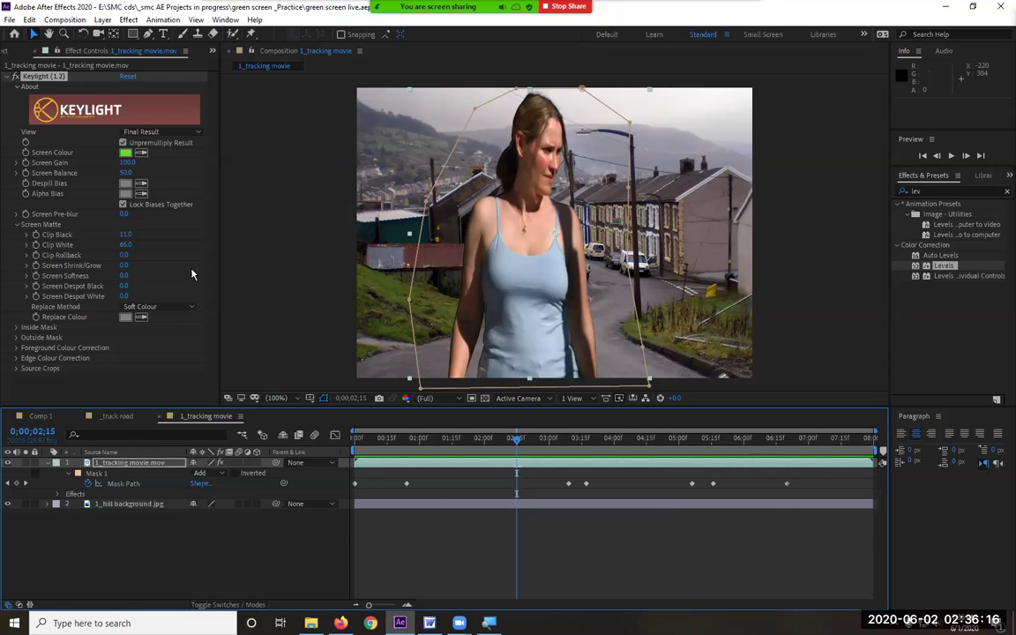
click(135, 250)
text(1)
key(Return)
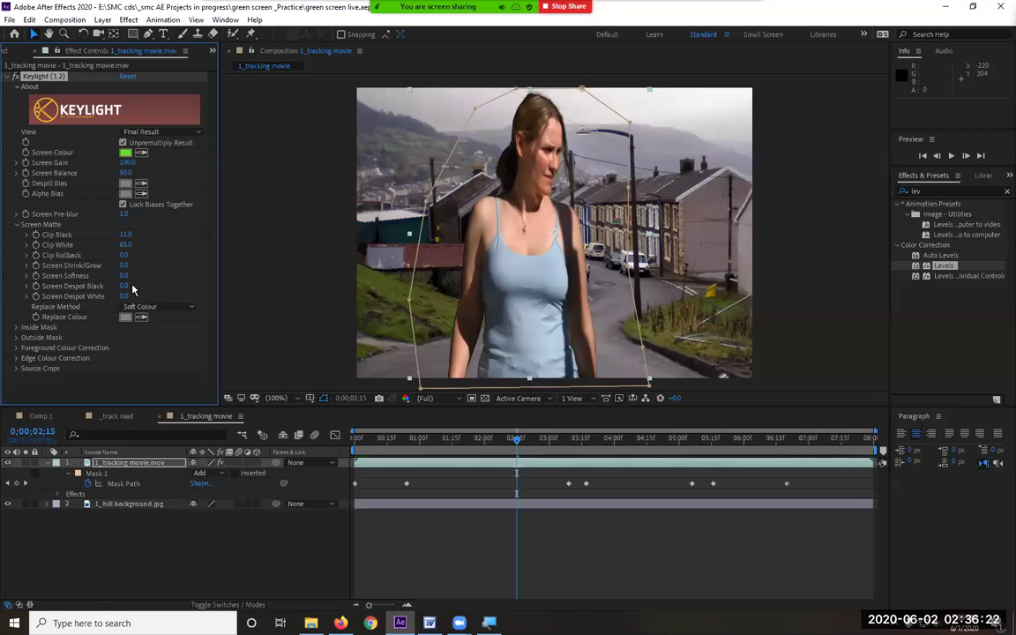
click(125, 214)
text(2)
key(Return)
Step: Compare Screen Pre-blur amounts on the woman's shoulder edge at 400% and settle on 0.5
scroll(433, 255, up, 4)
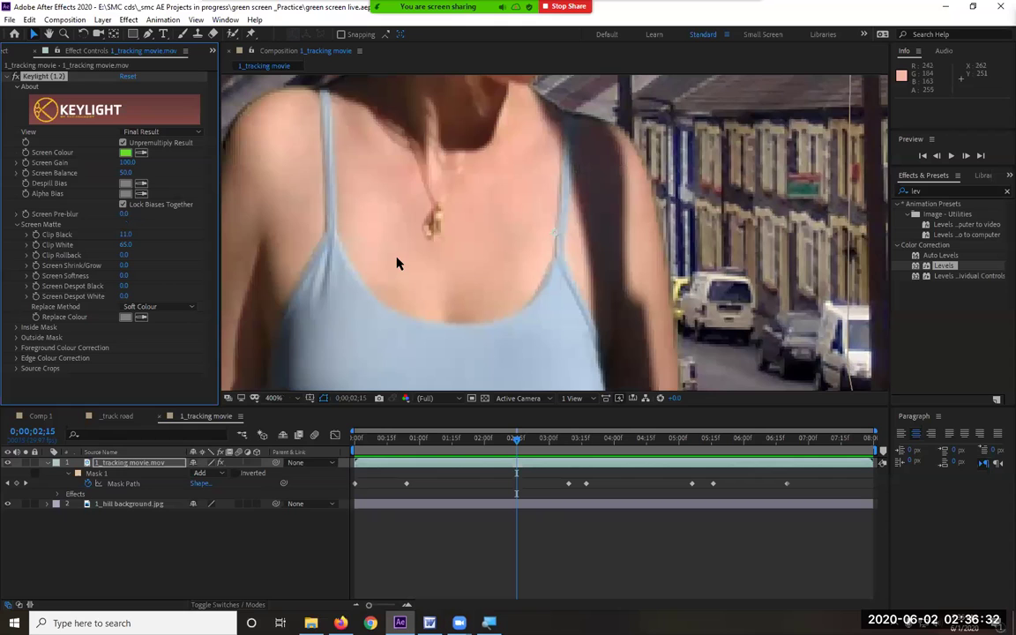
drag(231, 235, 513, 265)
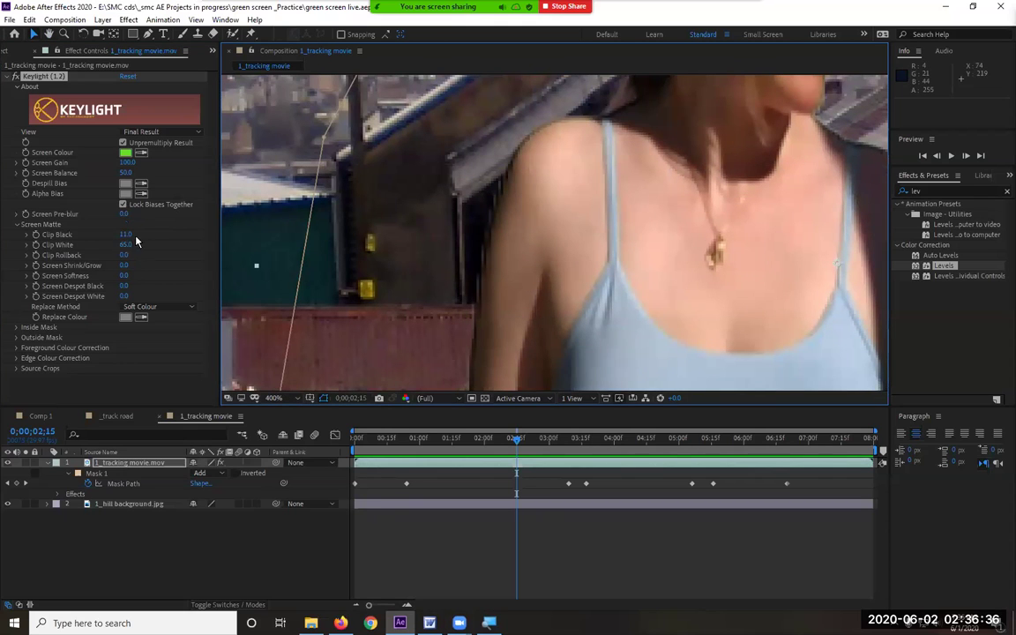
drag(125, 214, 119, 215)
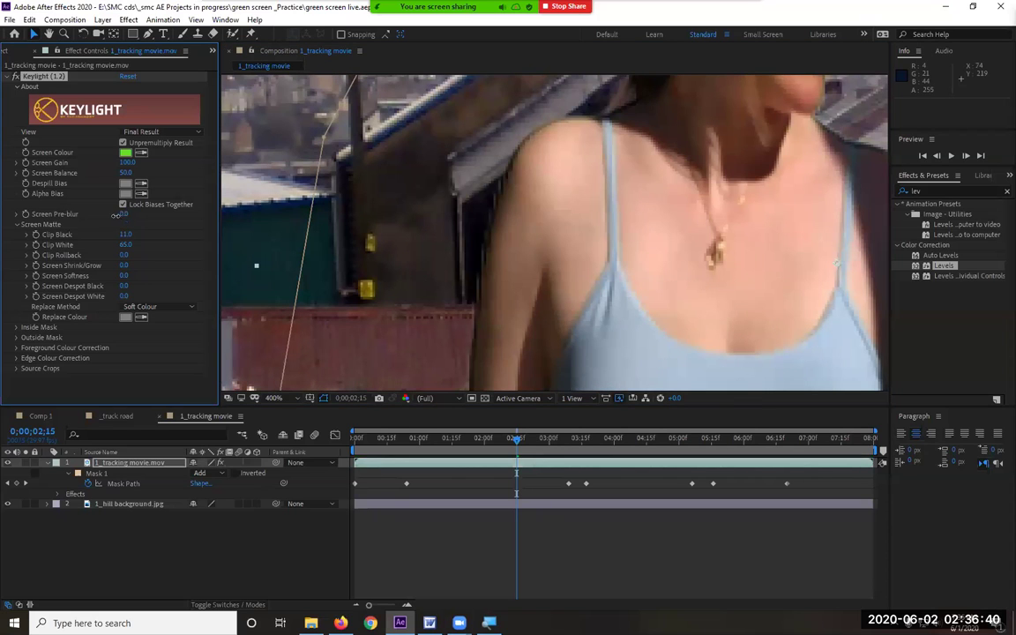
drag(123, 215, 146, 221)
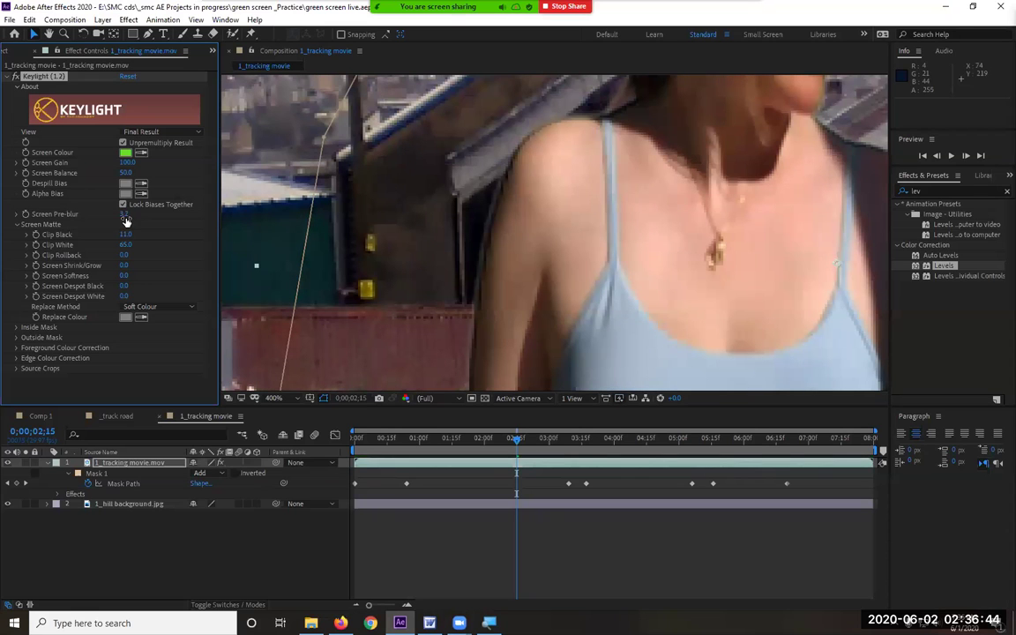
drag(121, 215, 116, 215)
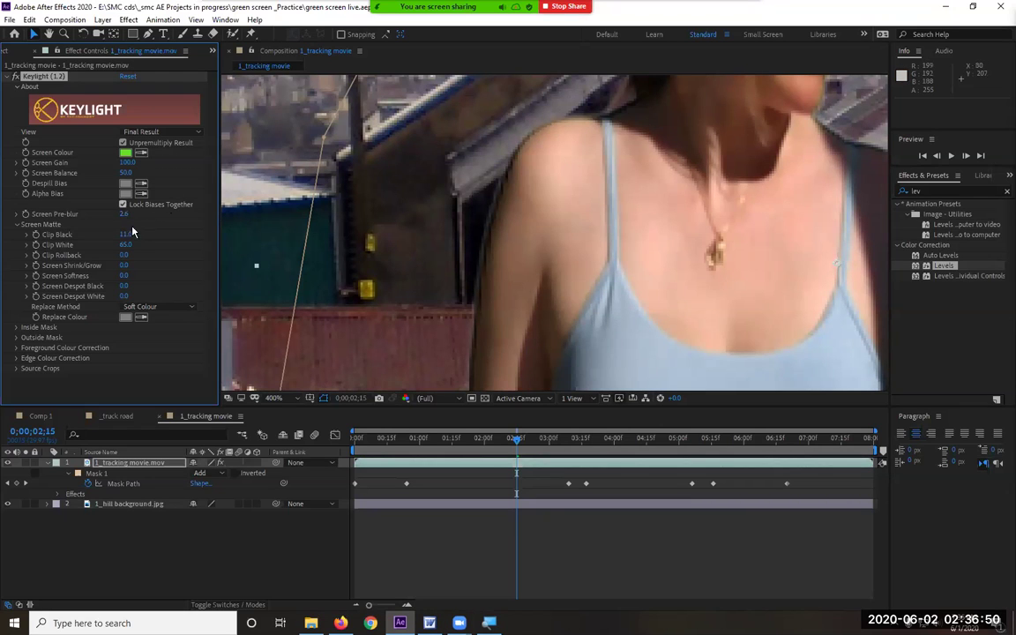
mouse_move(124, 214)
mouse_down()
mouse_move(115, 215)
mouse_move(127, 221)
mouse_up()
Step: Set Screen Shrink/Grow to -1.5 to trim the edge of the woman's matte
click(125, 266)
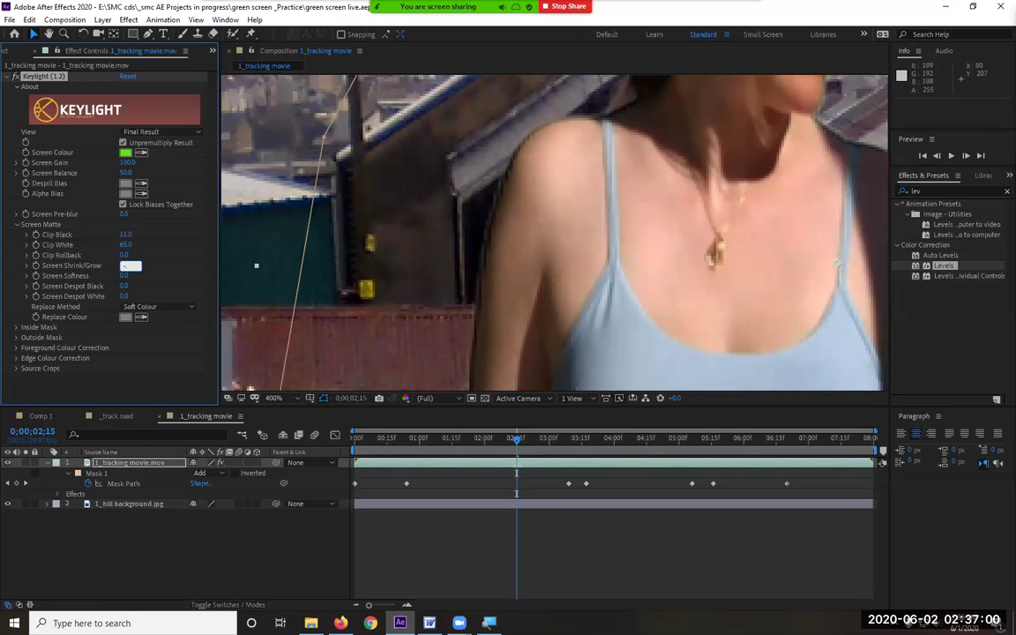
key(Return)
drag(124, 265, 118, 272)
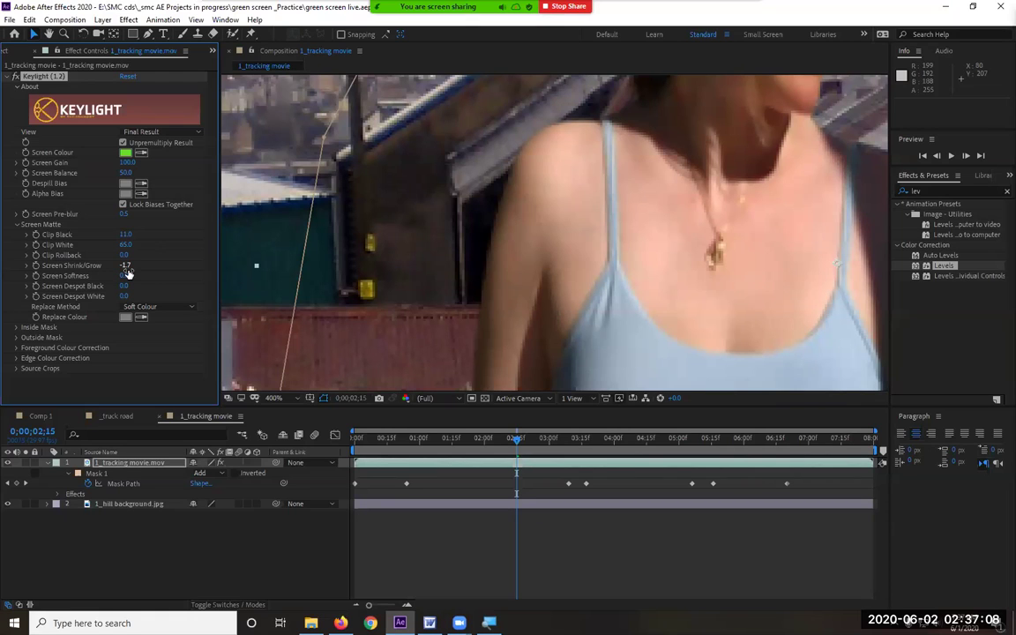
click(126, 265)
text(-)
key(Return)
Step: Check the trimmed edges at 0;00;00;20, fit the composition up to 100% and play the clip
drag(468, 450, 399, 450)
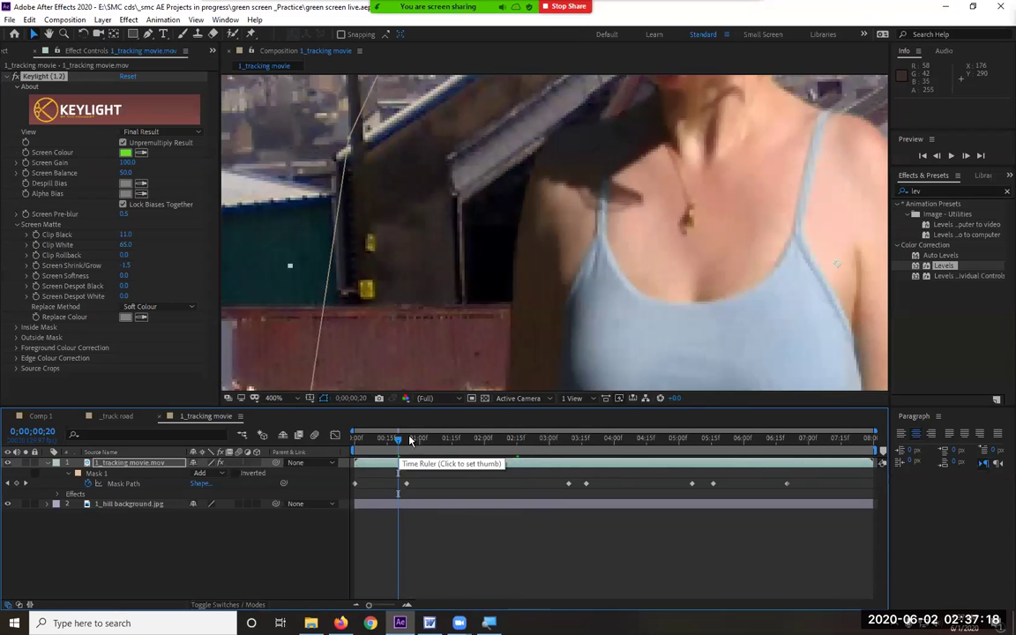
scroll(469, 299, down, 6)
scroll(469, 299, up, 2)
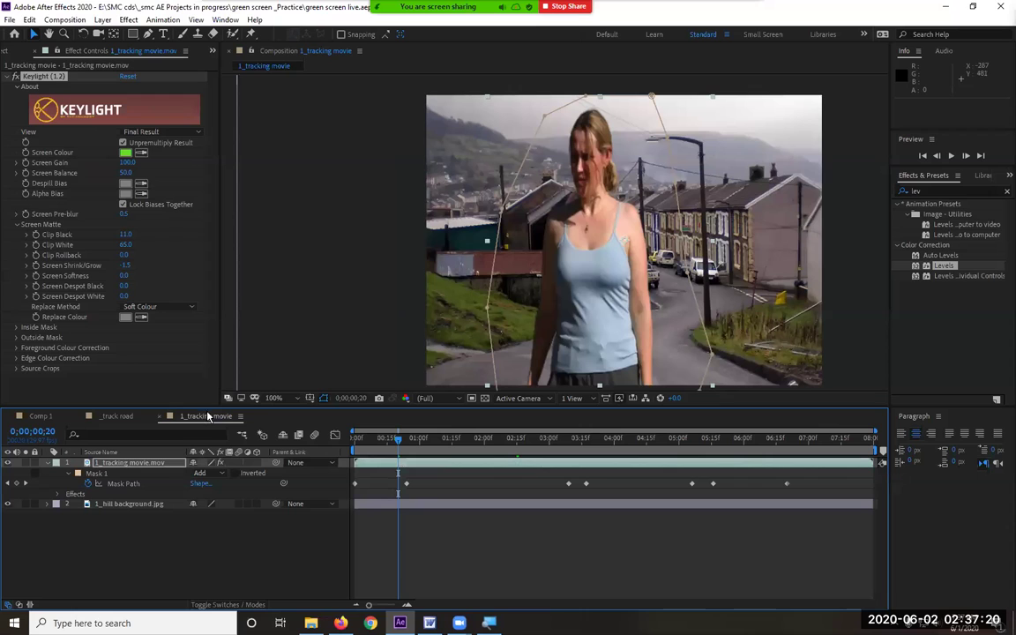
click(273, 398)
click(320, 201)
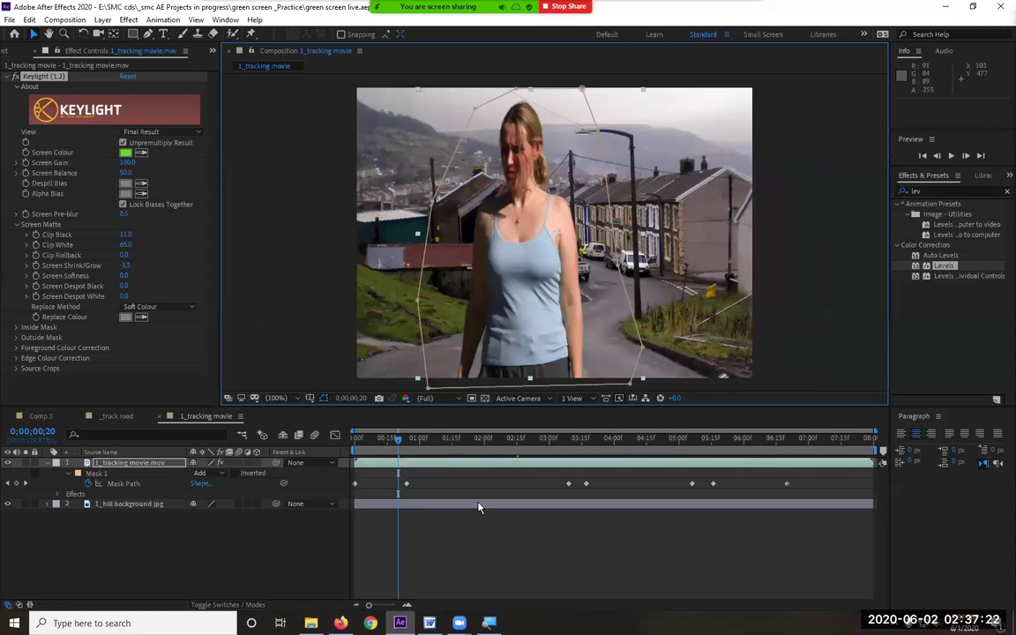
key(space)
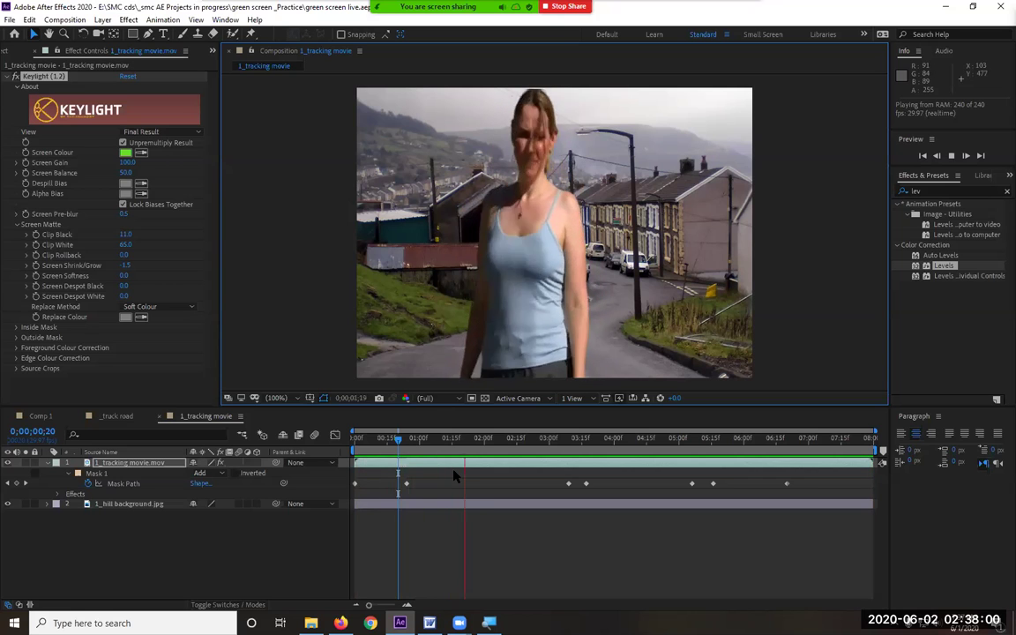
key(space)
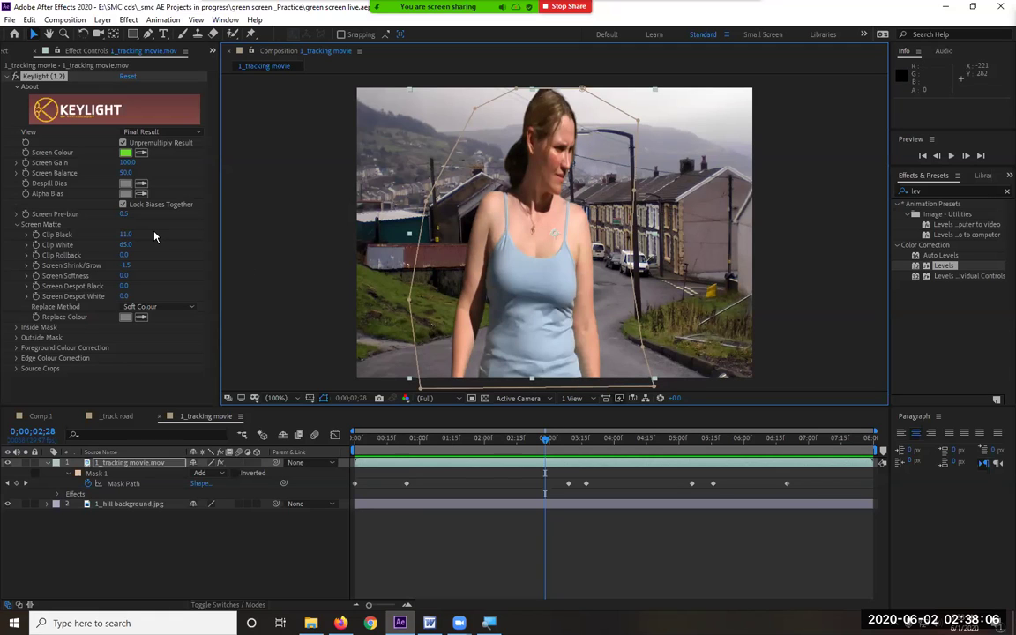
Step: At 0;00;02;28, sample the woman's shoulder skin tone as the Despill Bias, and try a higher Screen Balance before undoing it
click(141, 183)
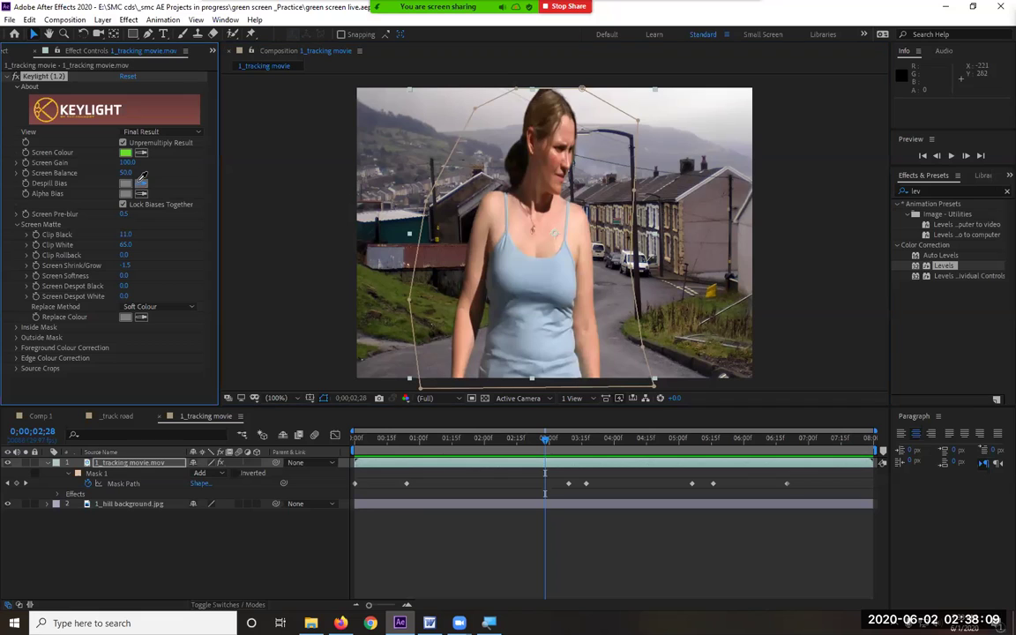
click(495, 207)
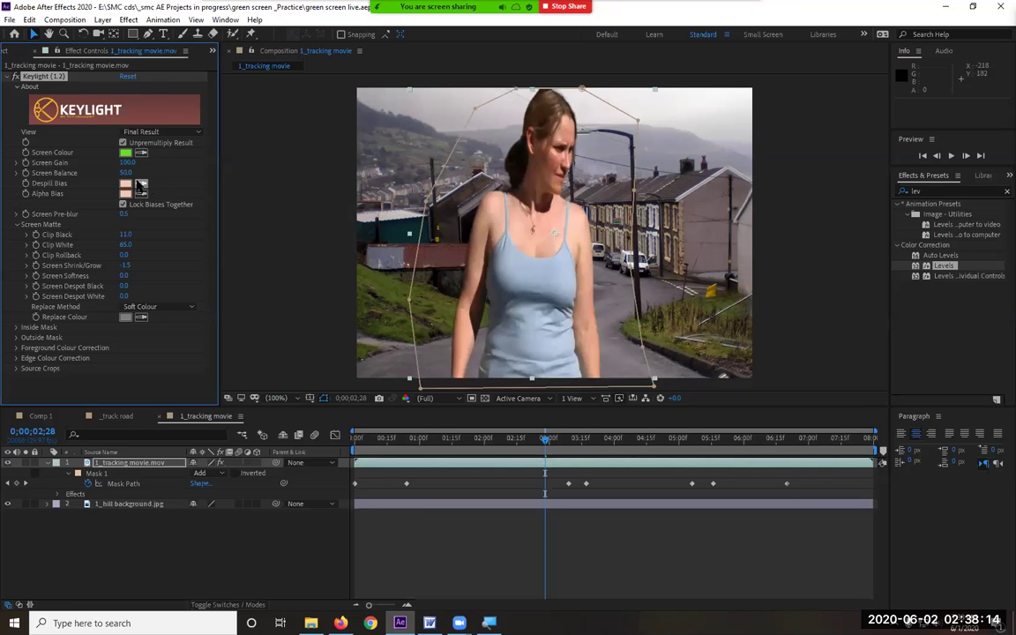
drag(125, 173, 150, 176)
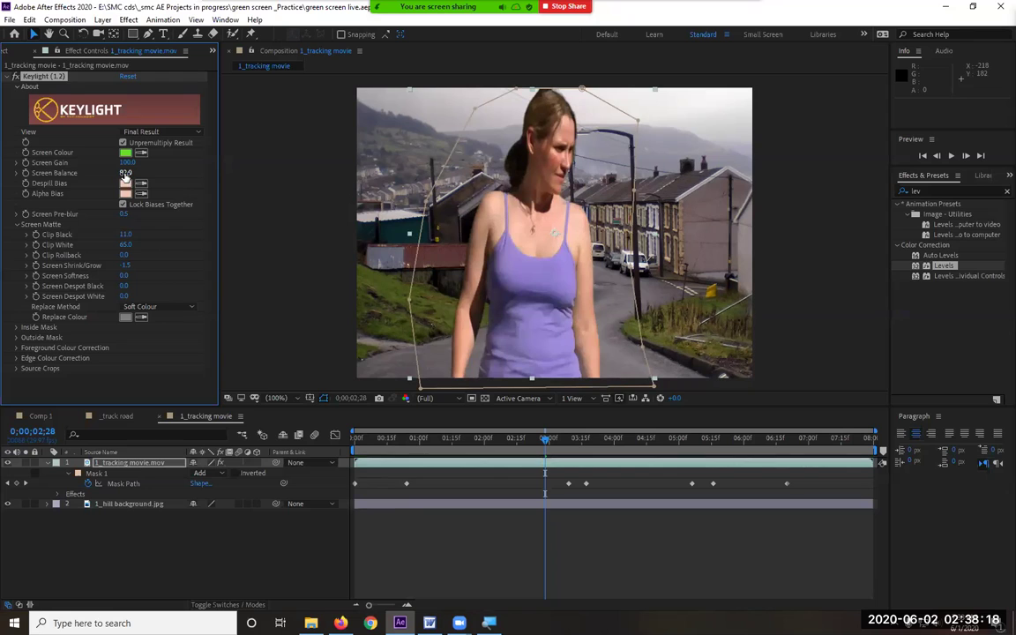
key(ctrl+z)
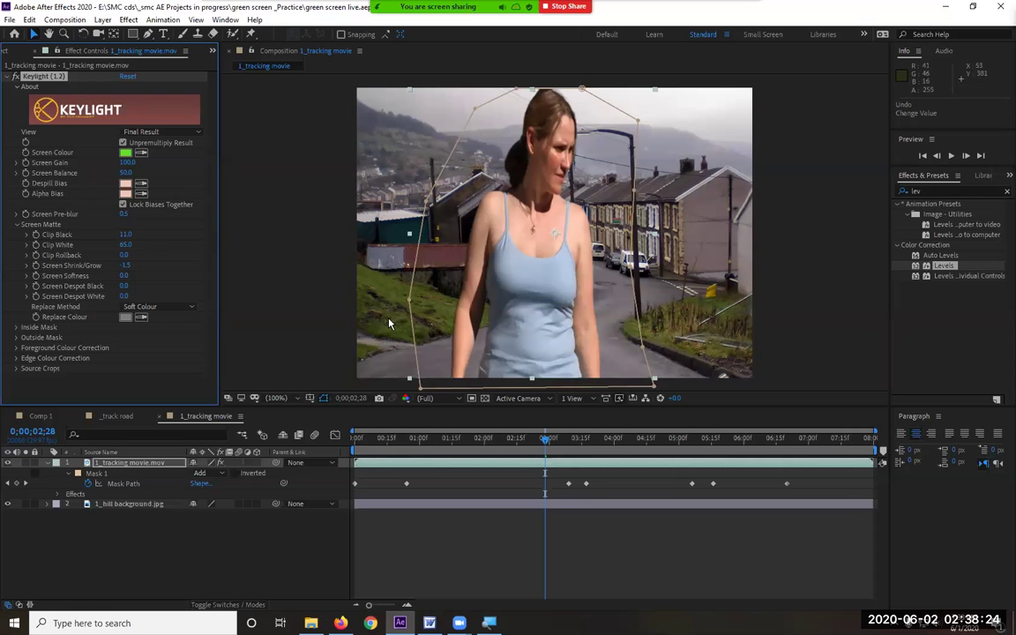
Step: Check the woman's skin and top colours in the composite at 0;00;02;02 and 0;00;02;08
key(Home)
key(space)
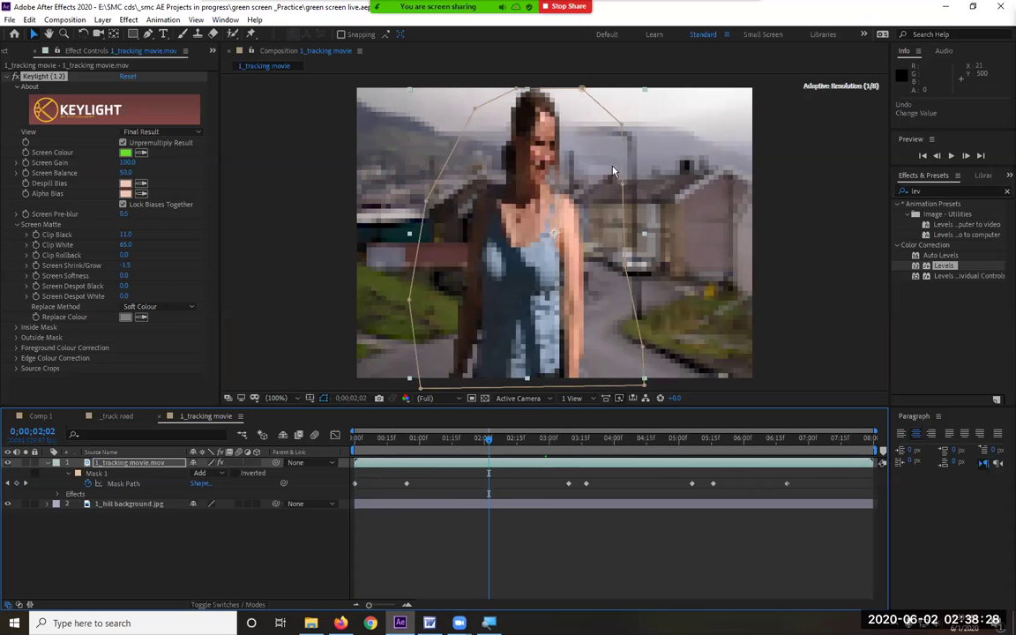
key(space)
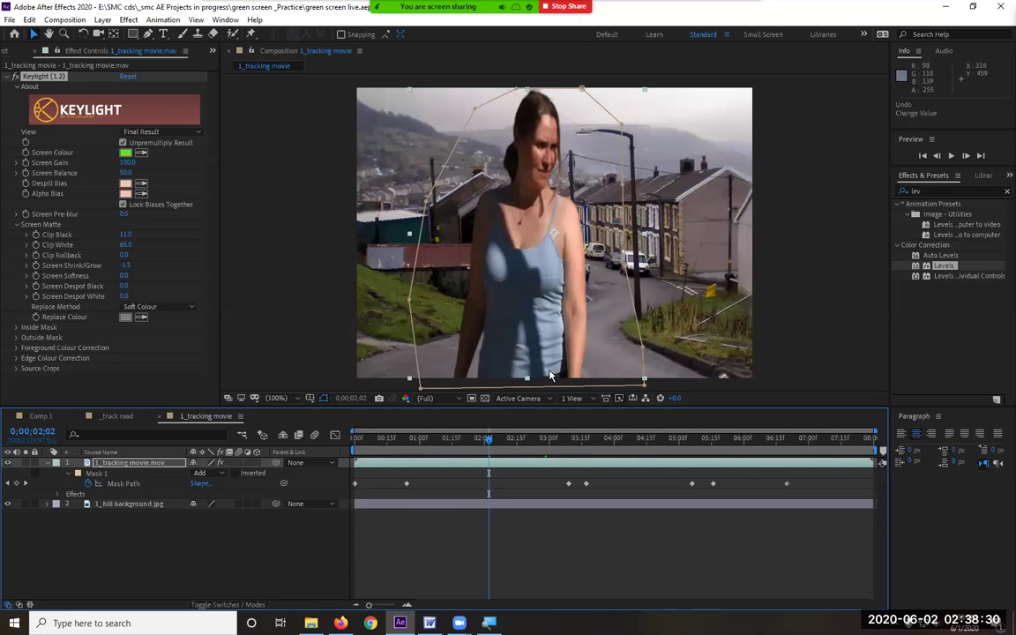
click(500, 439)
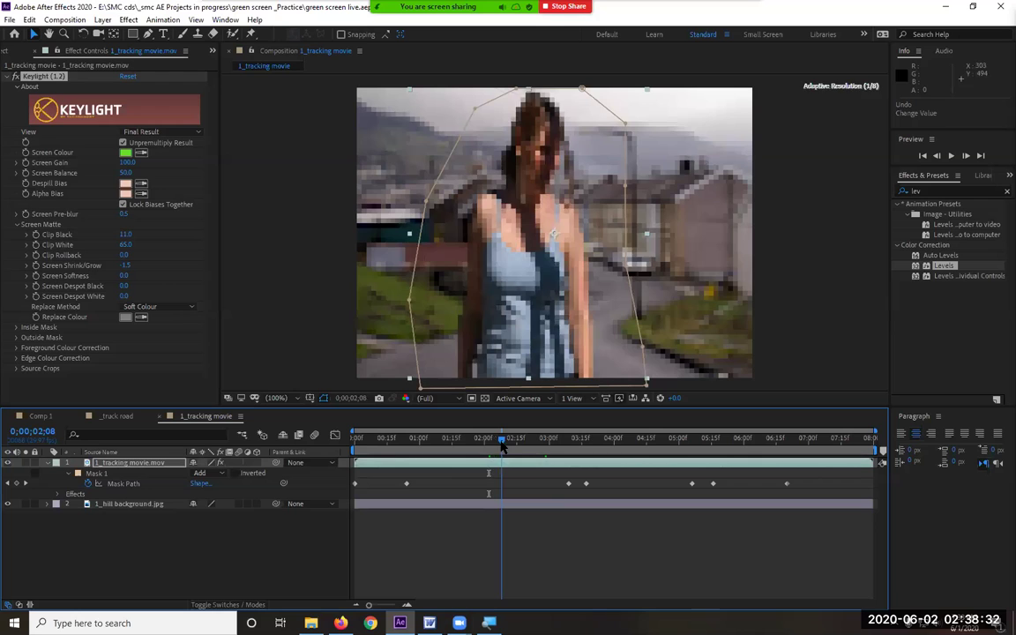
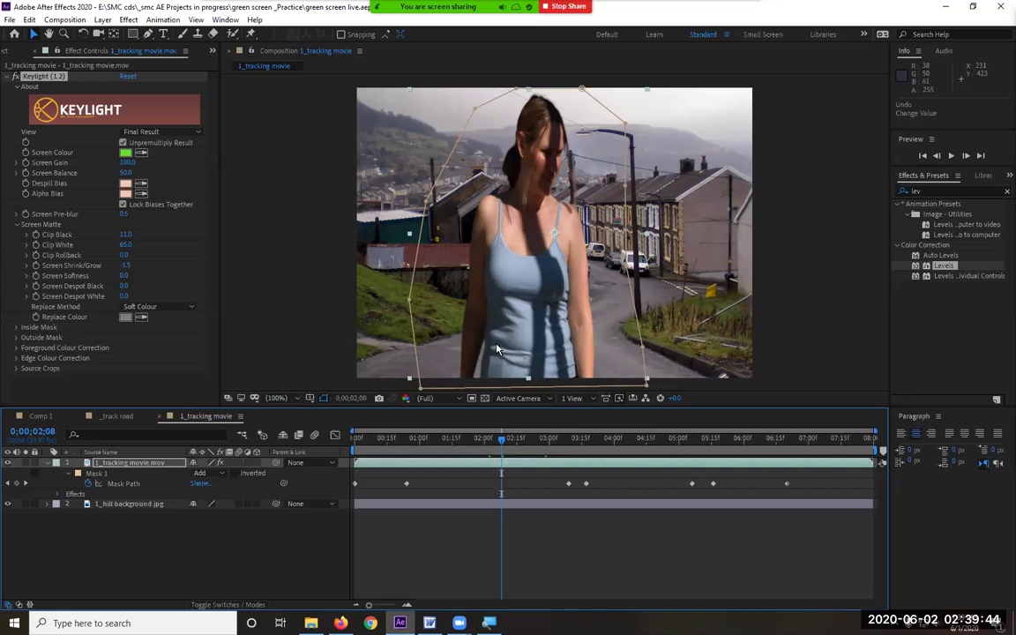
Step: Play the composite from the first frame with no layer selected, collapse the tracking movie layer and return to the first frame
key(Home)
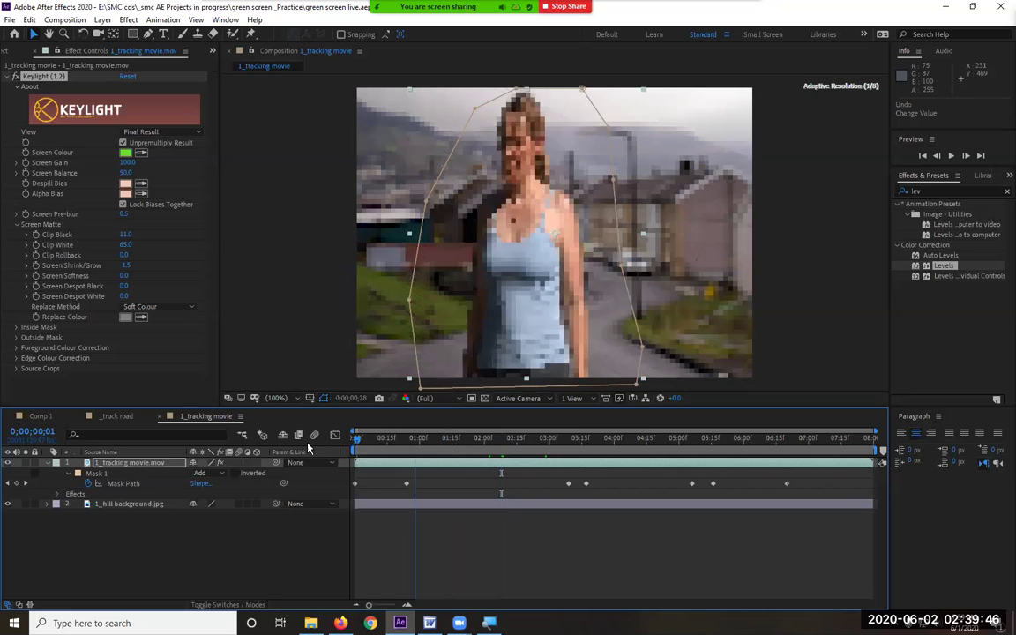
click(286, 552)
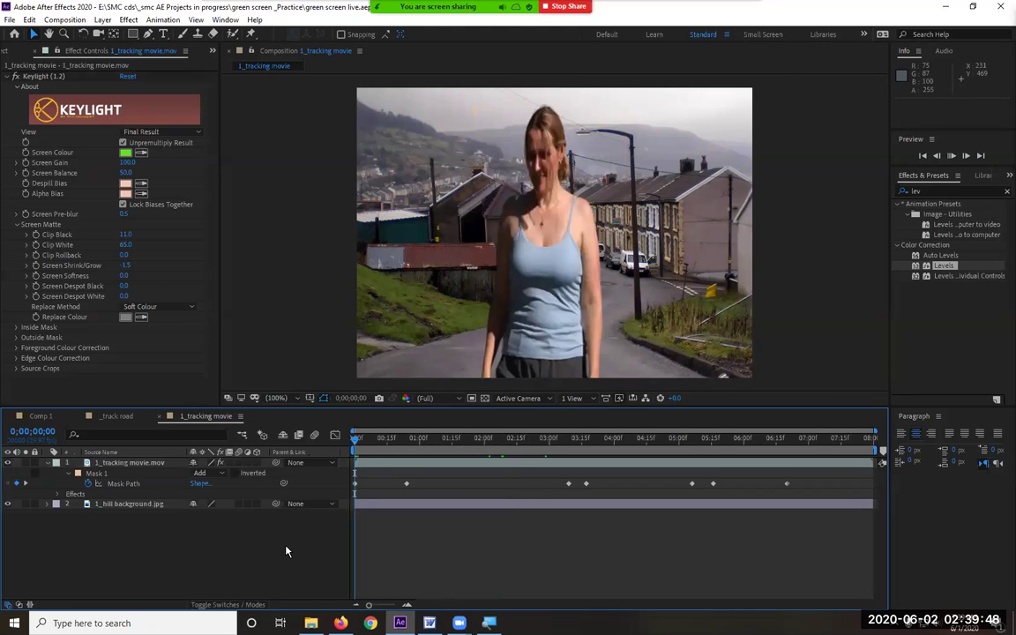
key(space)
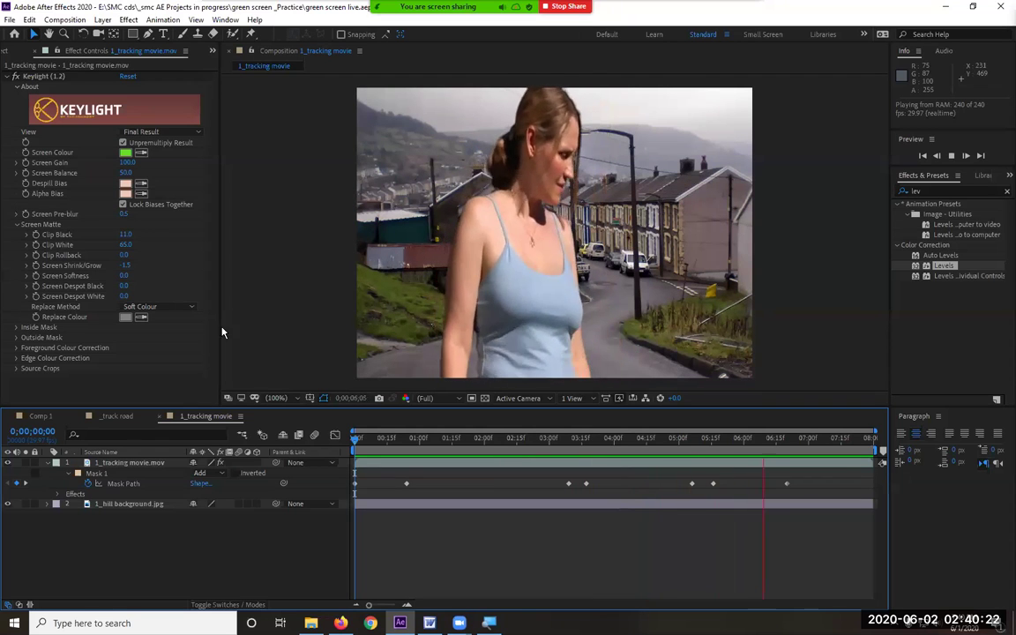
click(48, 462)
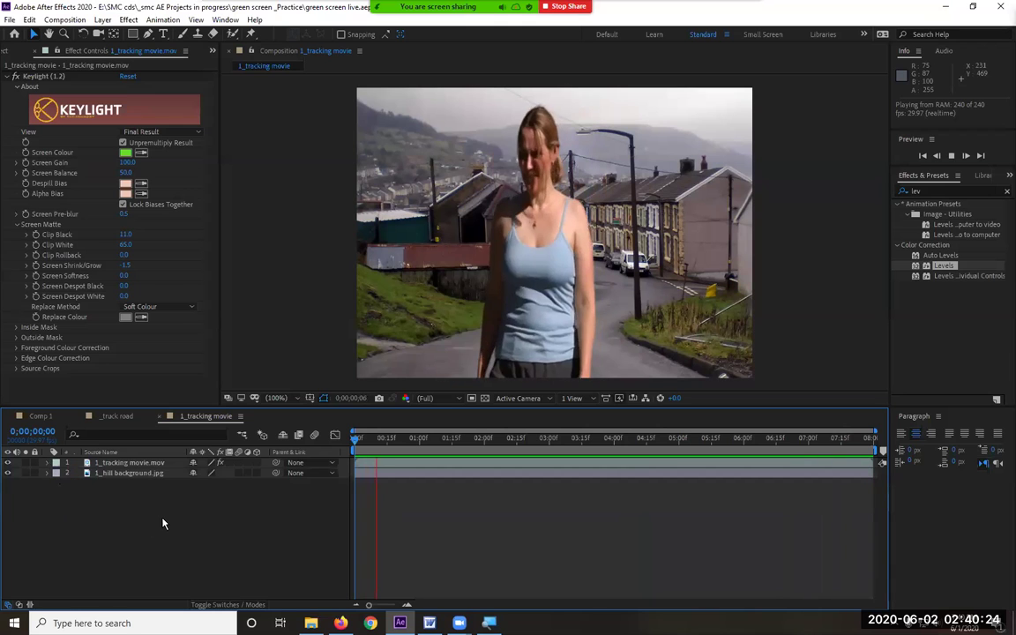
key(space)
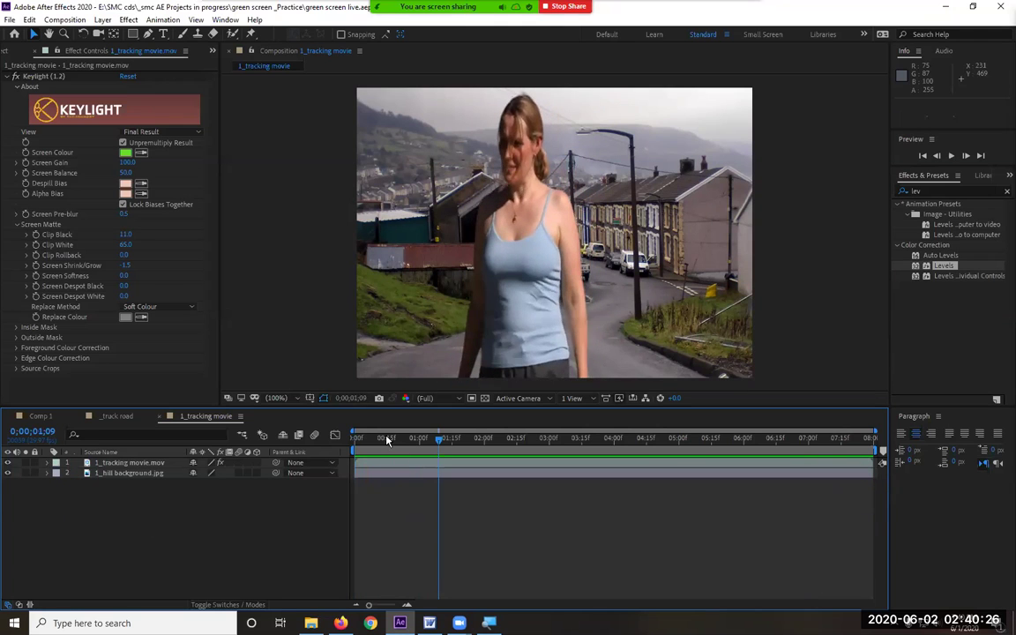
key(Home)
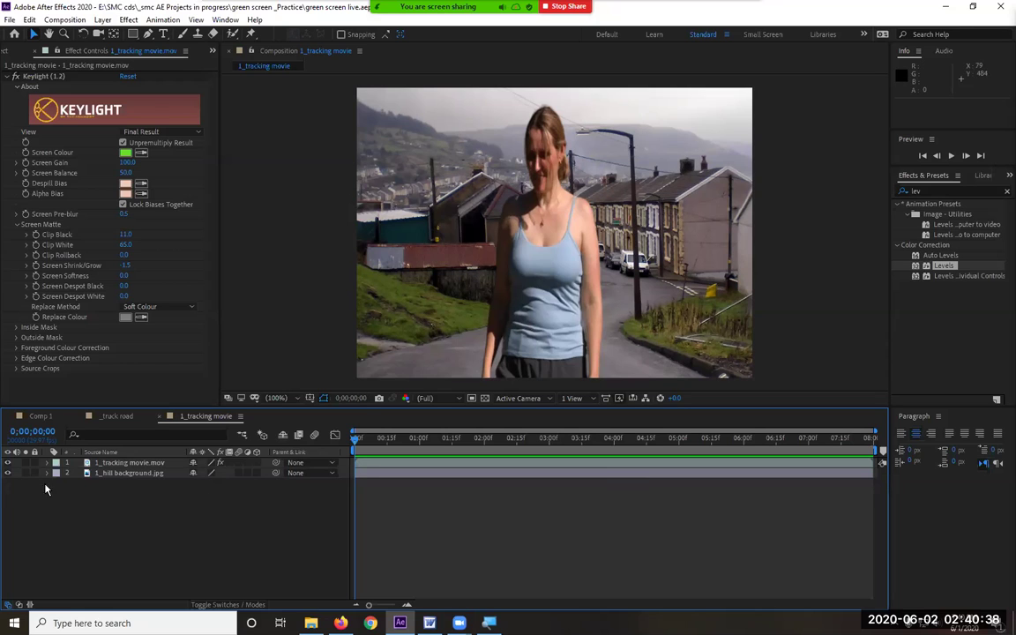
Step: Show the Keylight Source view and compare the masked green screen footage at 0;00;07;29 and on the first frame
click(110, 129)
click(160, 131)
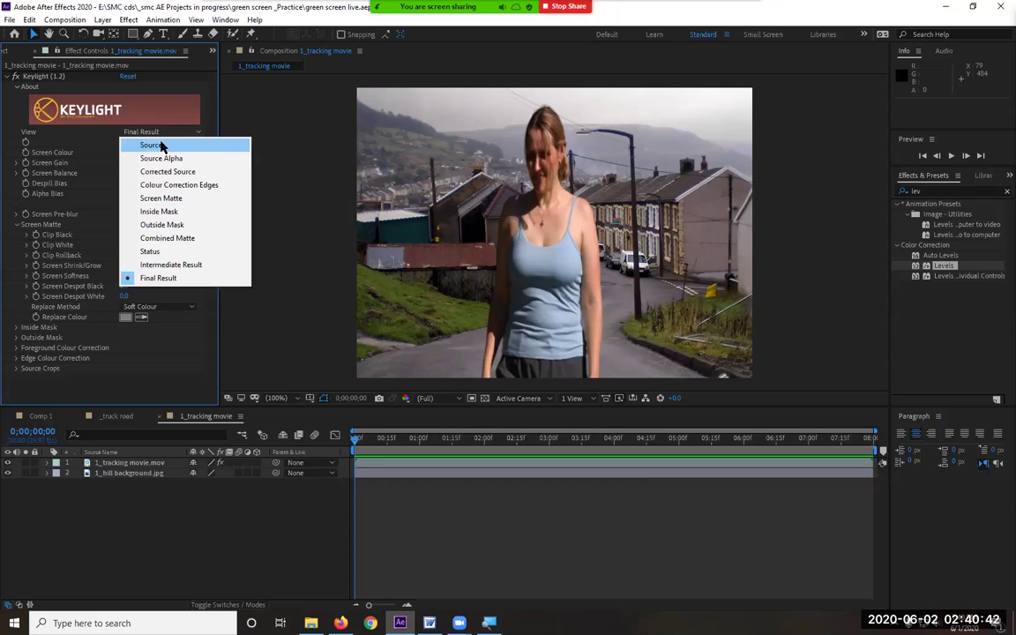
click(159, 146)
drag(705, 438, 871, 437)
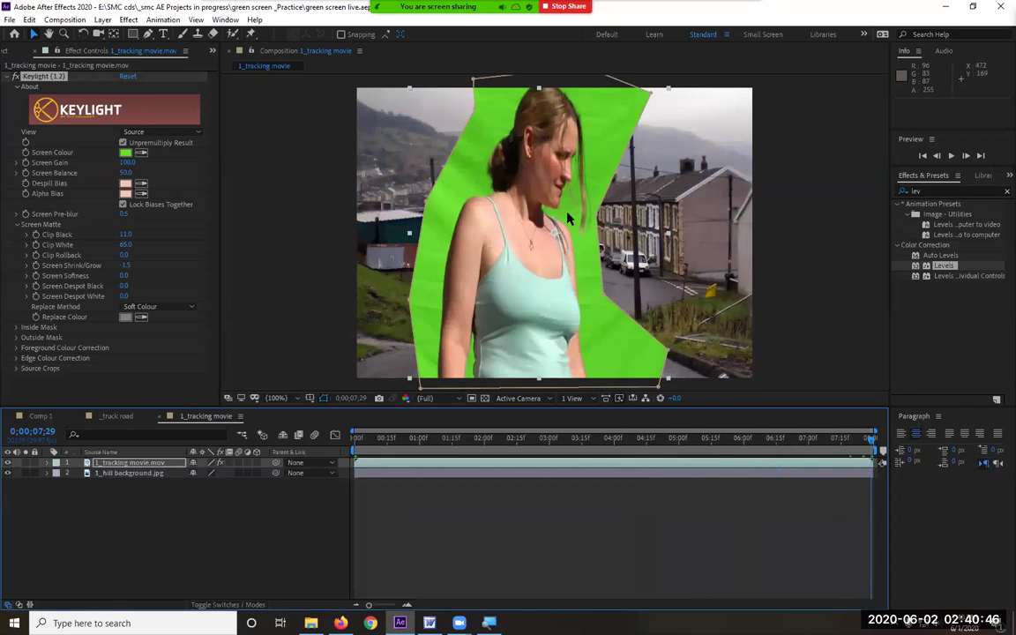
key(Home)
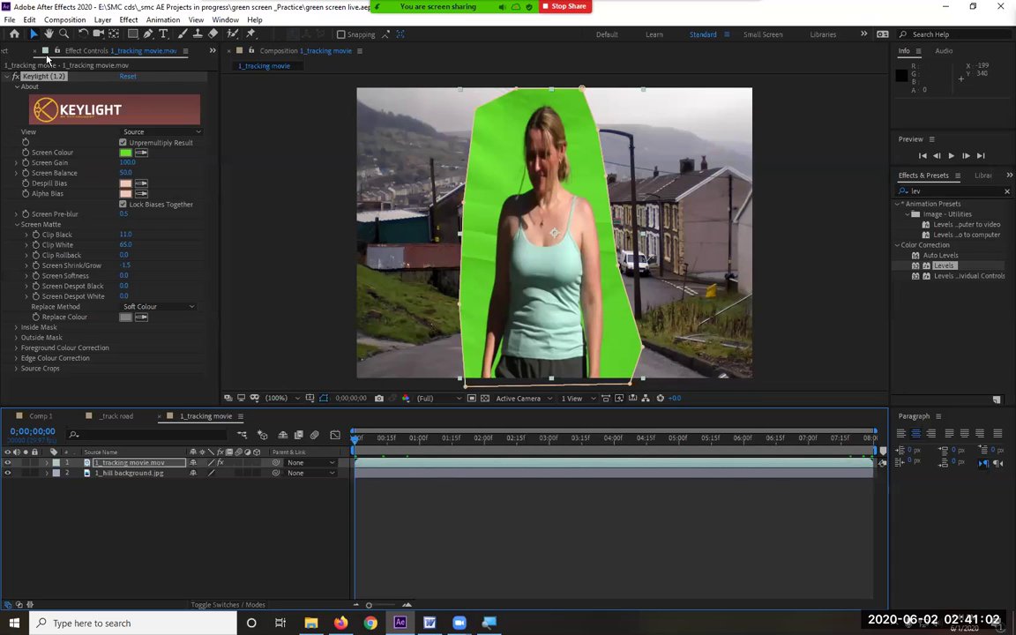
Step: Set the Keylight view back to Final Result and return to the first frame
click(162, 134)
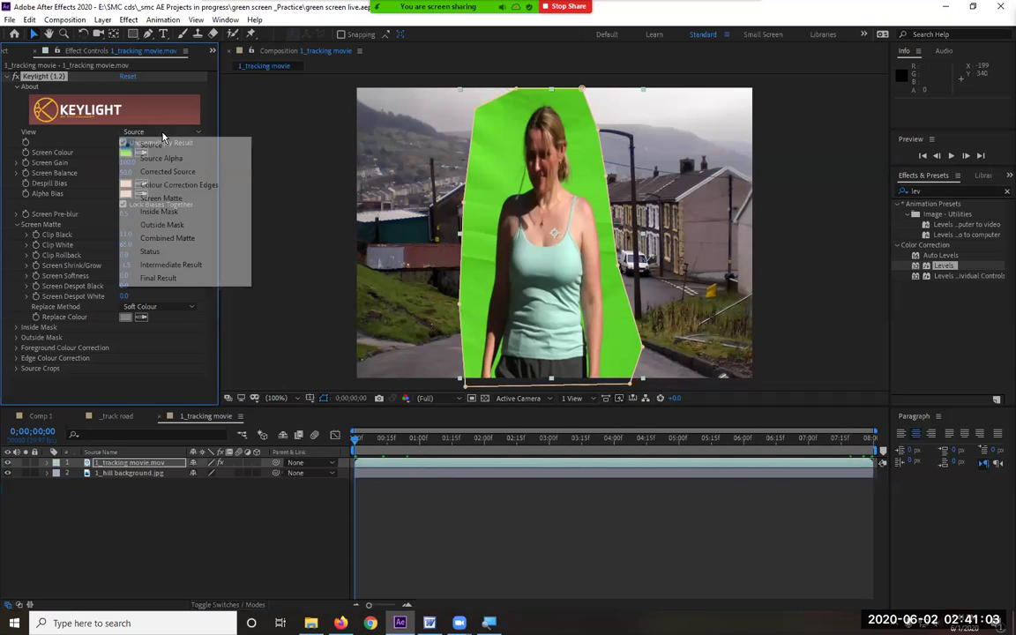
click(164, 278)
drag(513, 448, 174, 445)
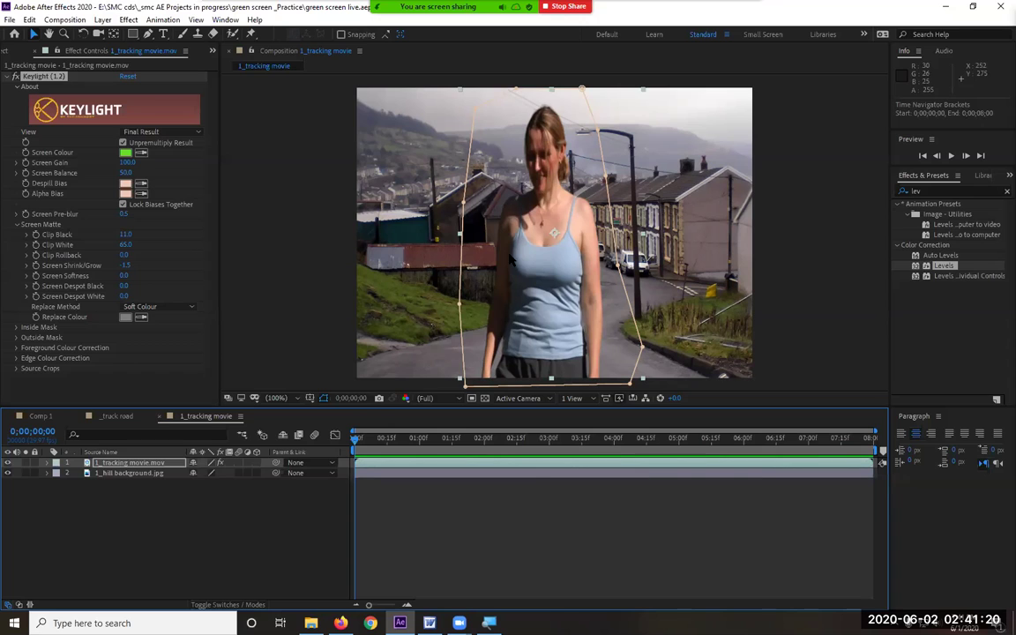
Step: Add a second, unkeyed copy of 1_tracking movie.mov as the top layer, scrub it to 0;00;06;27 and return to the first frame
click(33, 69)
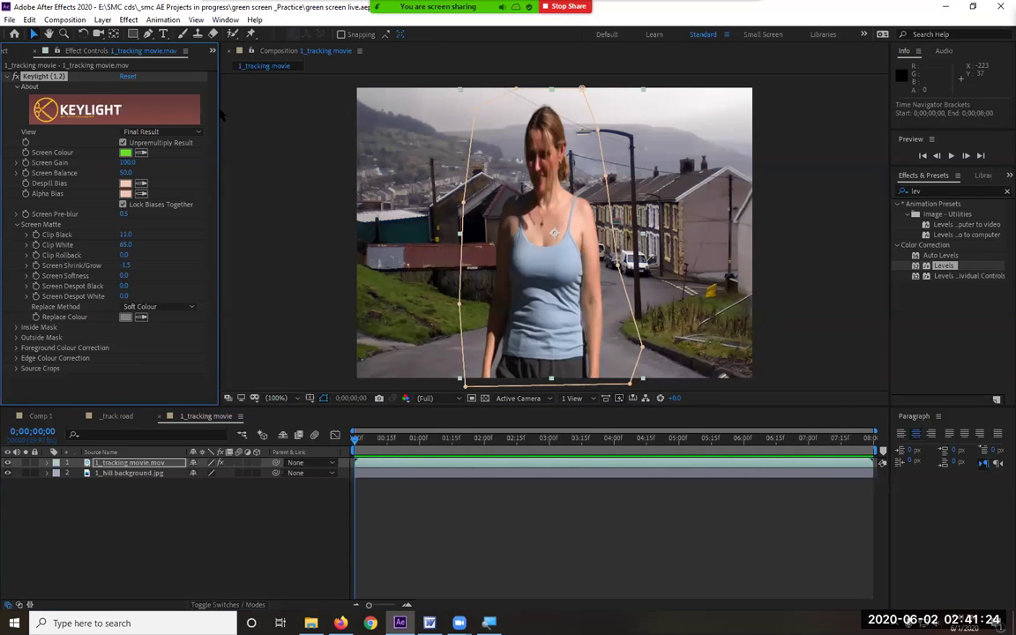
drag(217, 109, 274, 108)
click(19, 50)
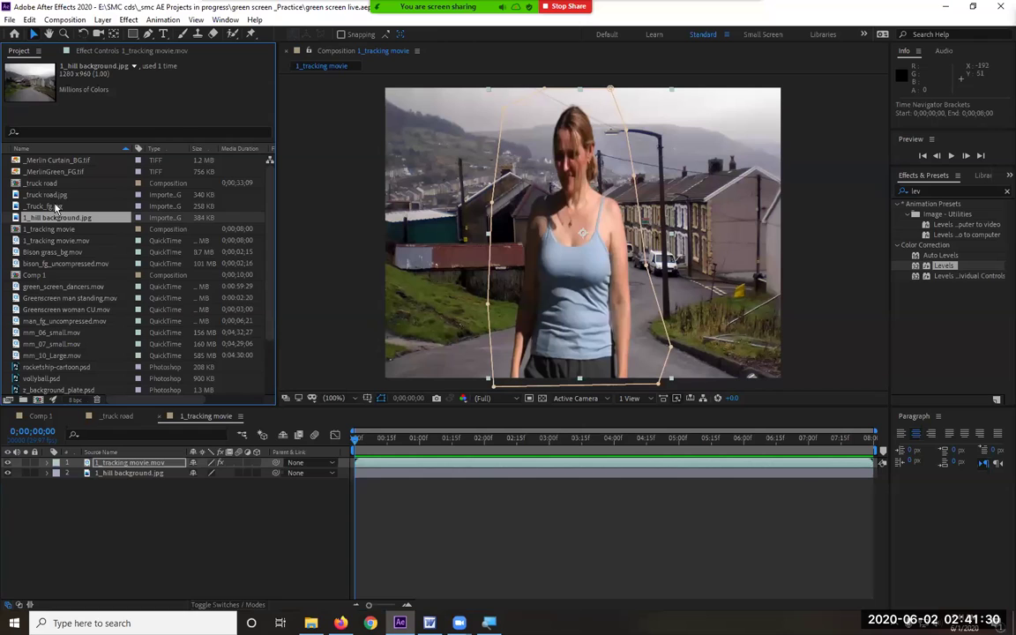
click(58, 241)
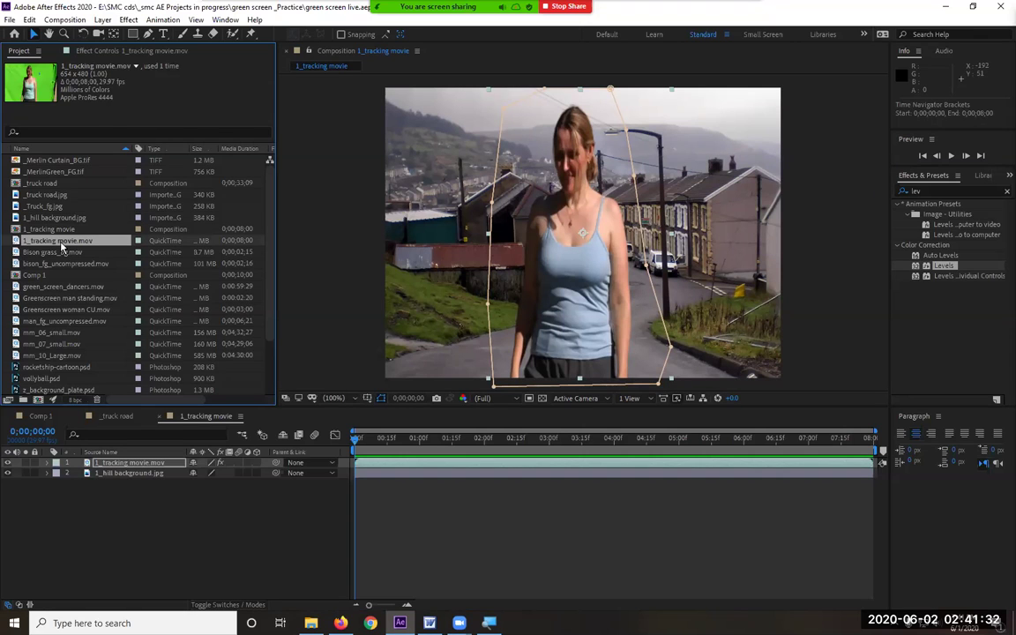
drag(61, 248, 72, 464)
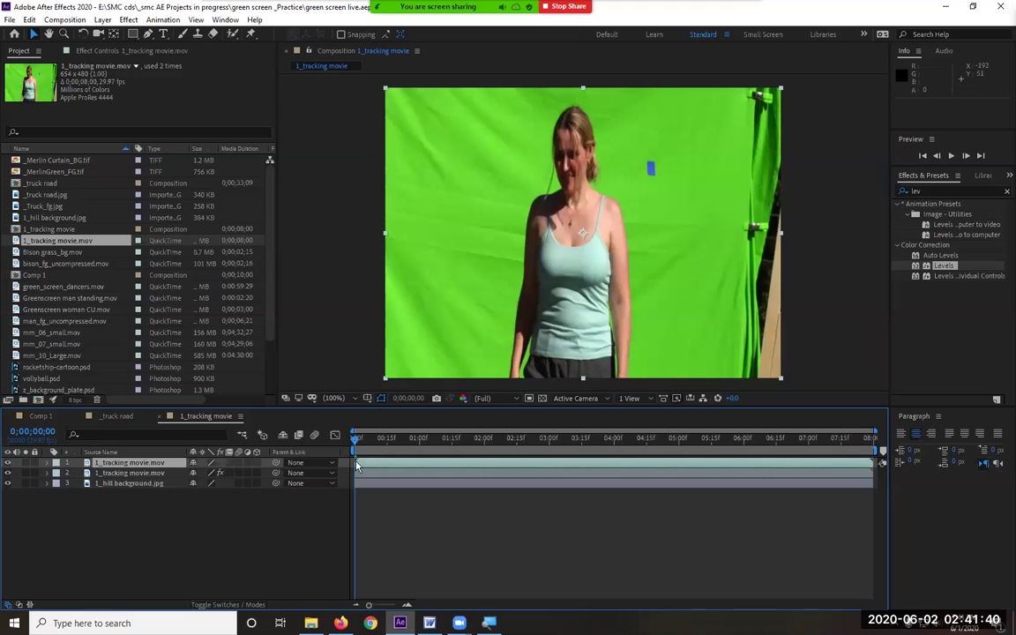
drag(356, 439, 802, 438)
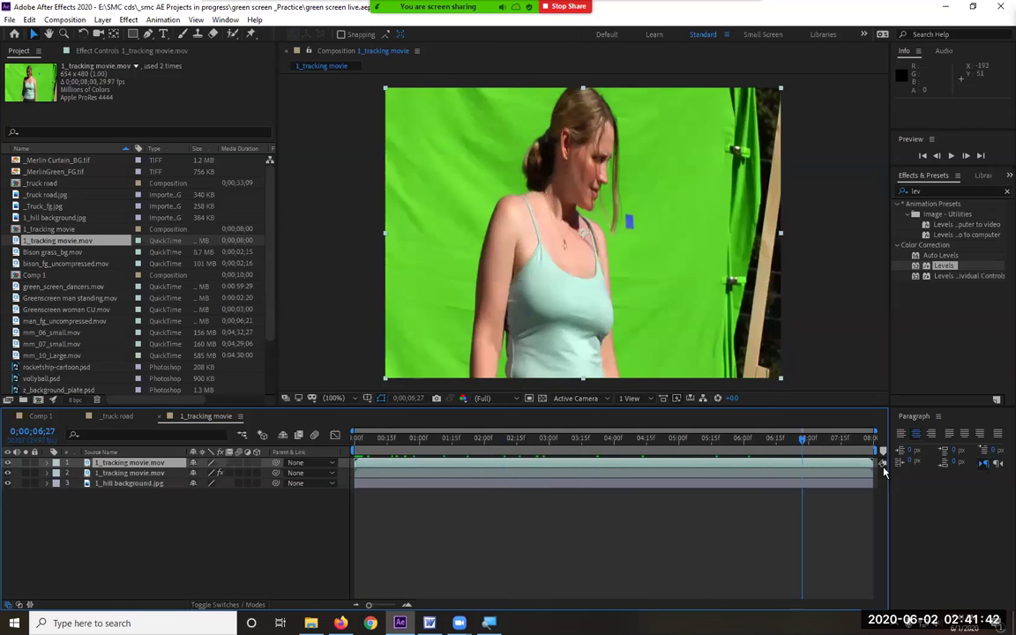
key(Home)
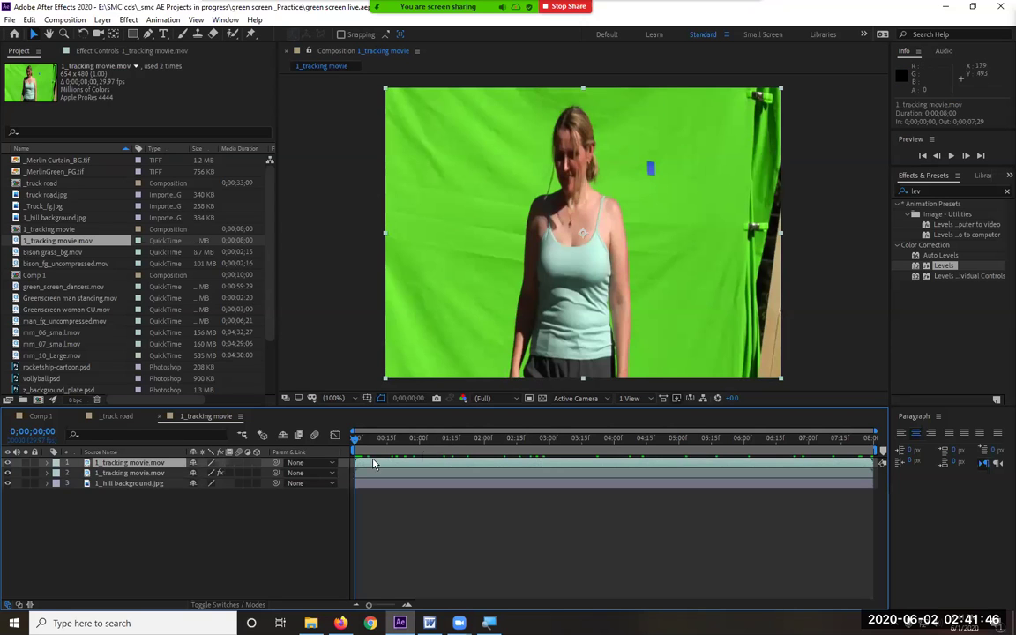
drag(353, 445, 223, 460)
Step: Create a null object layer above the tracking movie layers
click(103, 19)
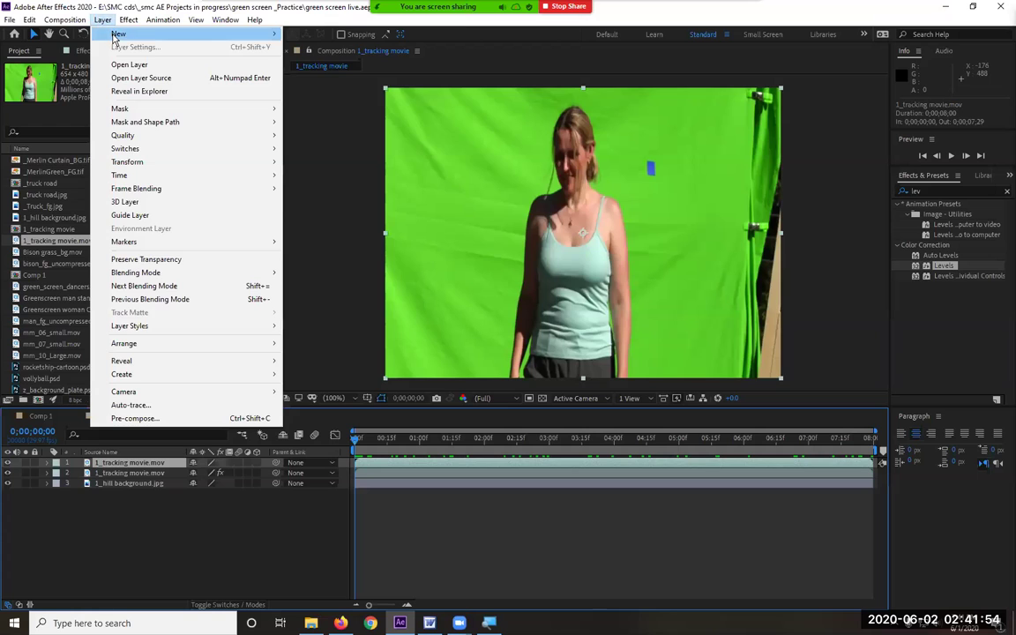
mouse_move(114, 37)
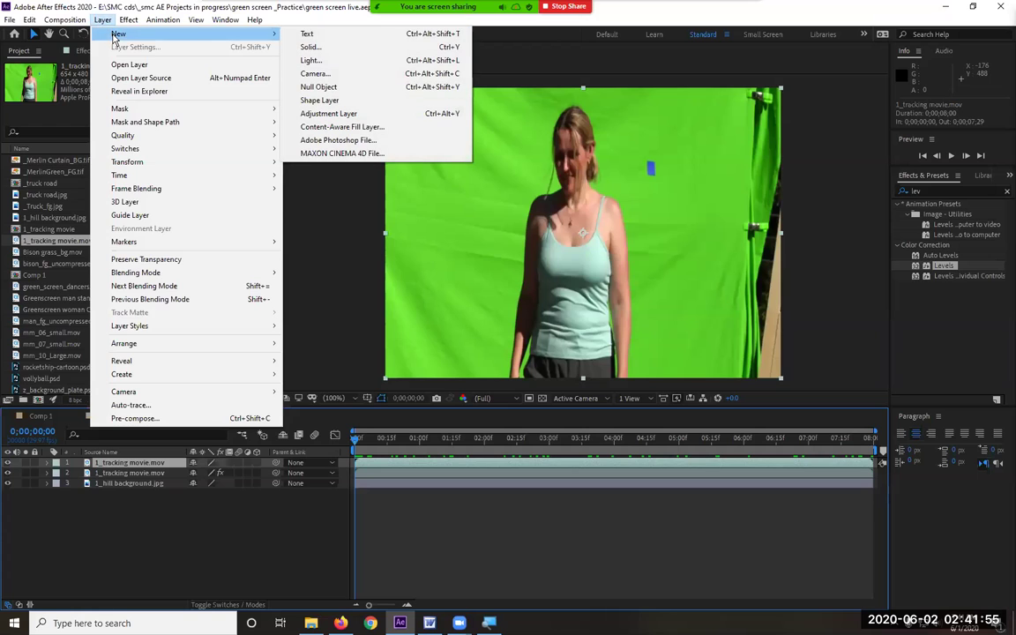
click(381, 87)
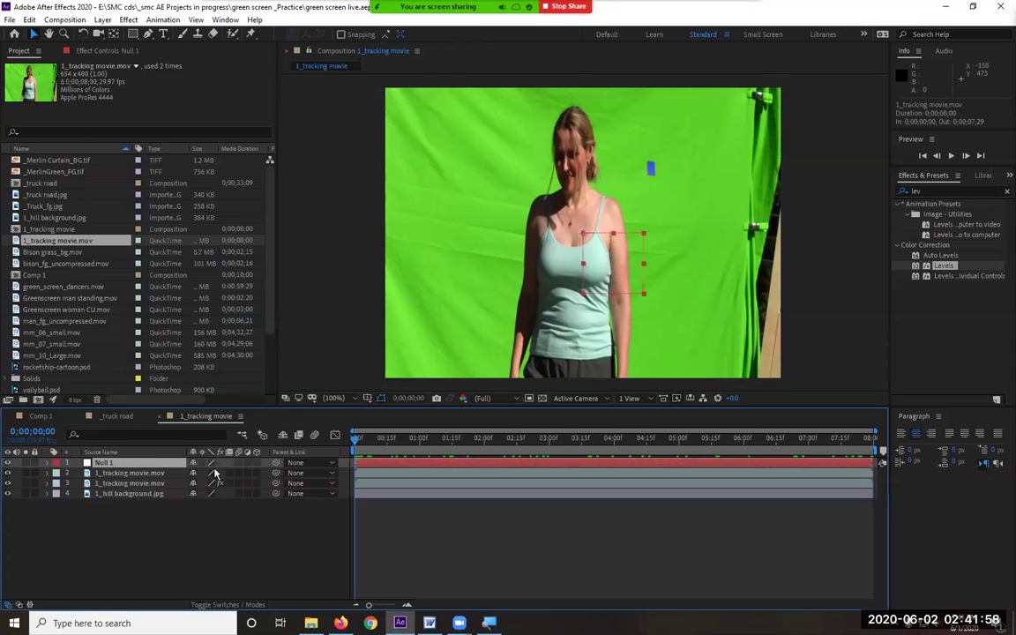
click(127, 473)
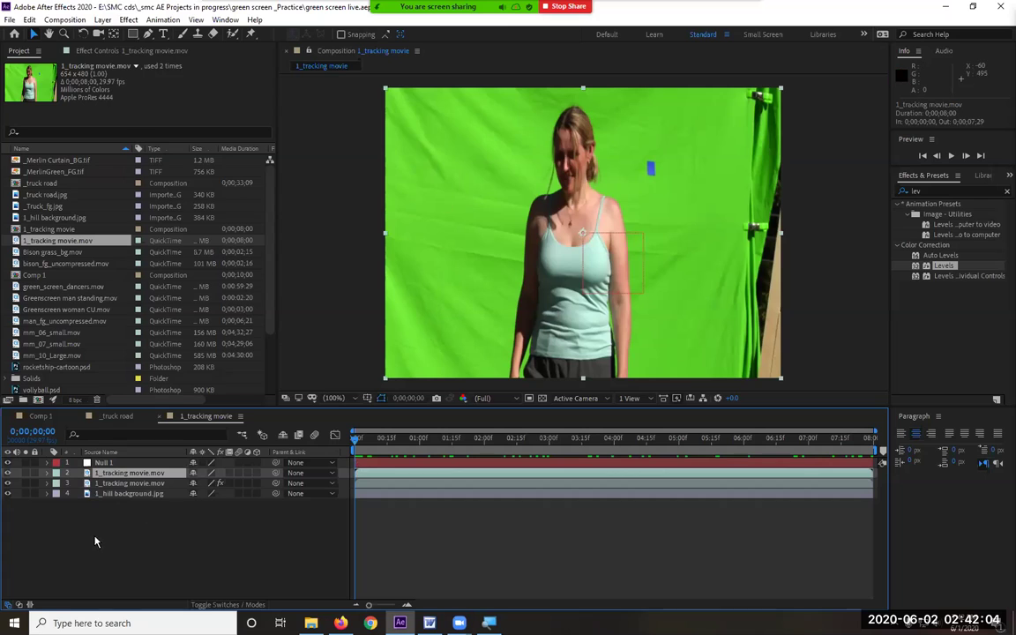
click(127, 463)
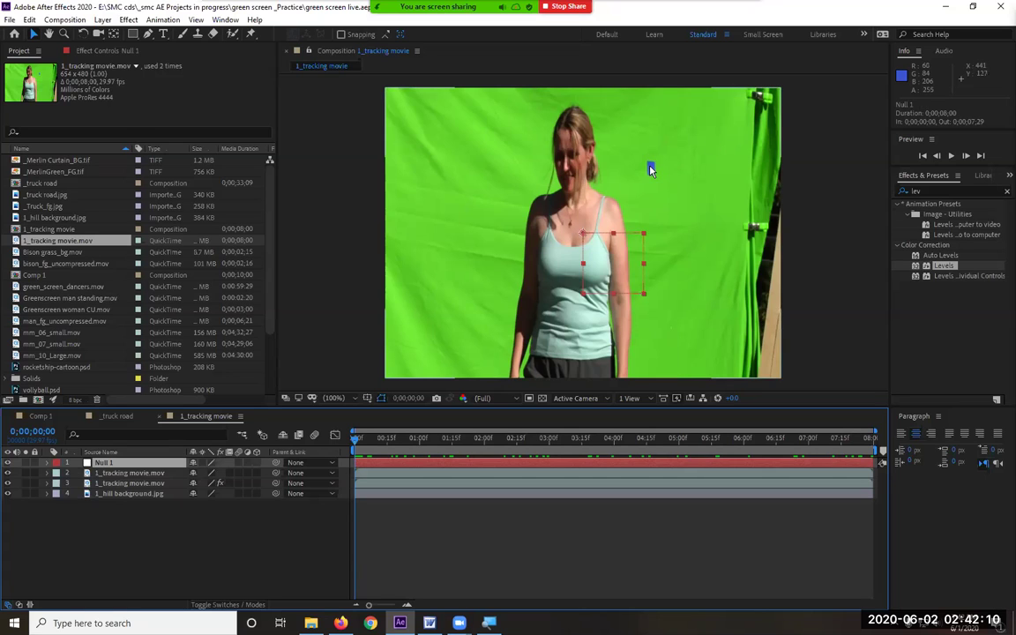
Step: Display the Tracker panel beside the composition view and start Track Motion on the unkeyed tracking movie layer
click(128, 475)
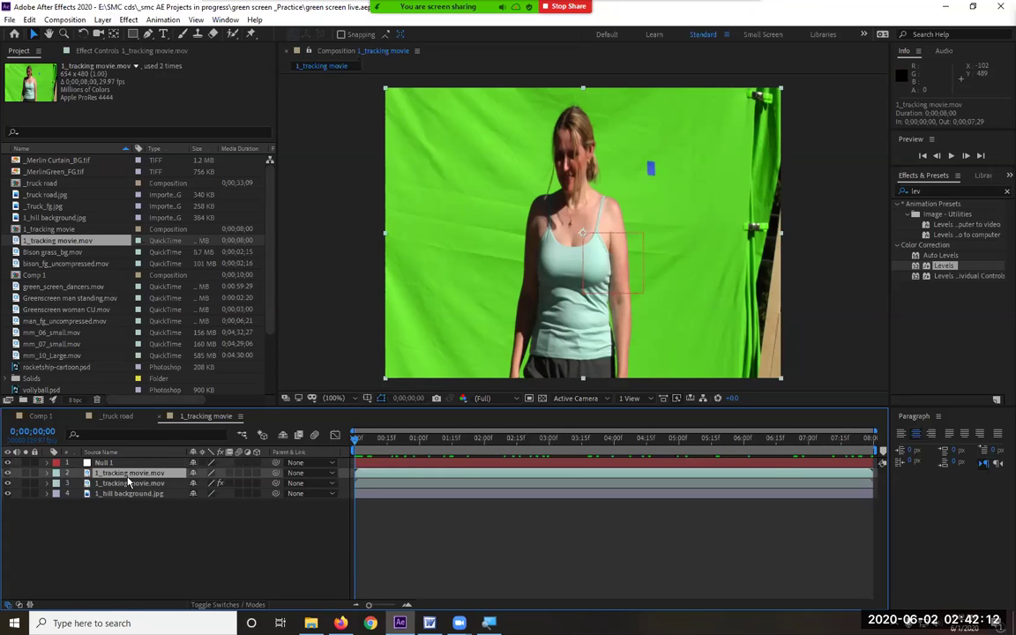
click(227, 22)
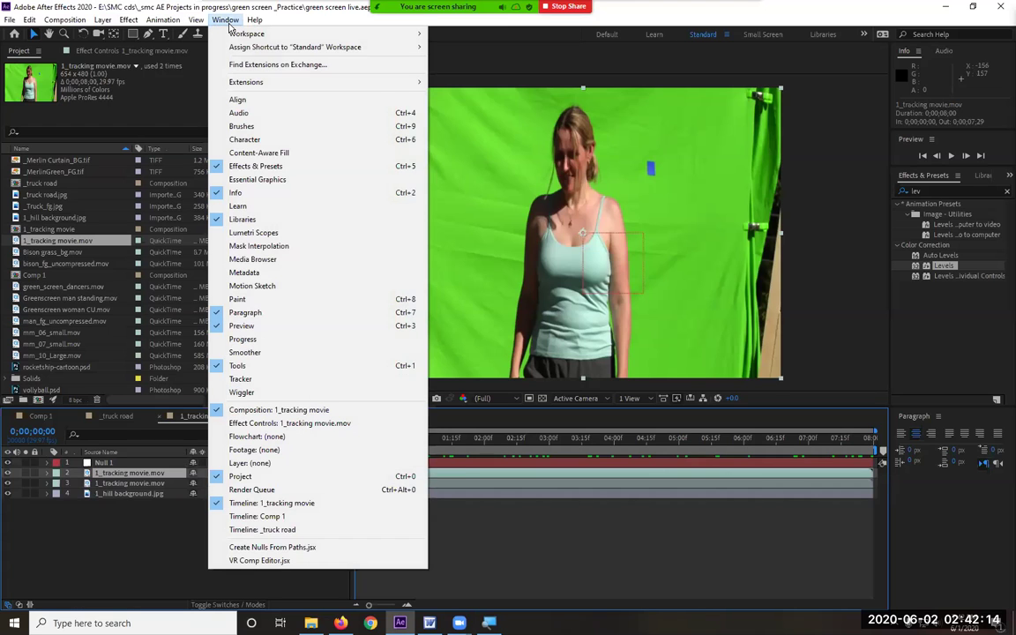
click(243, 378)
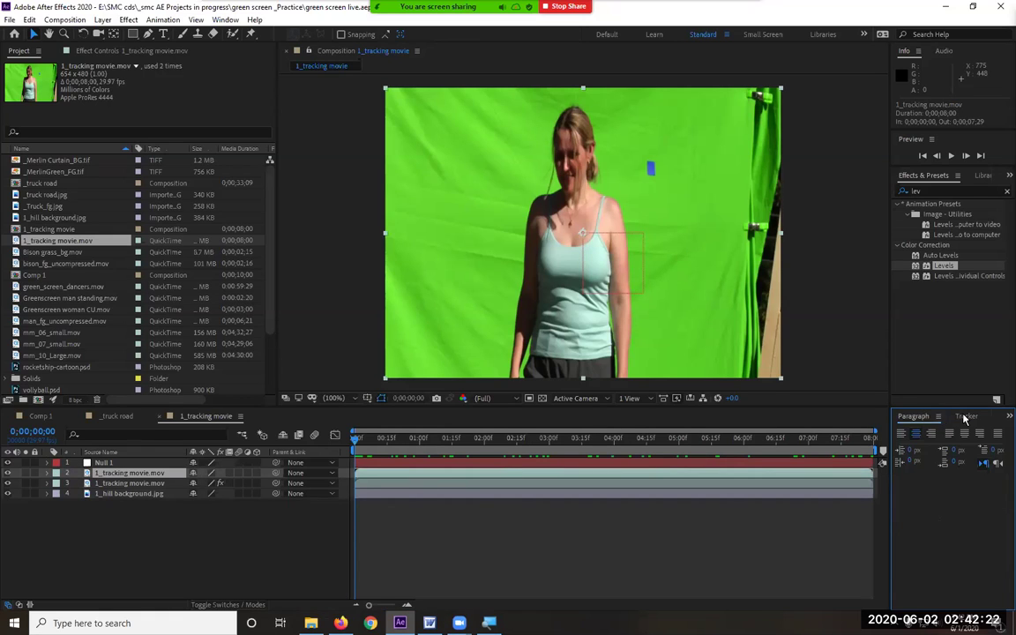
drag(942, 415, 878, 287)
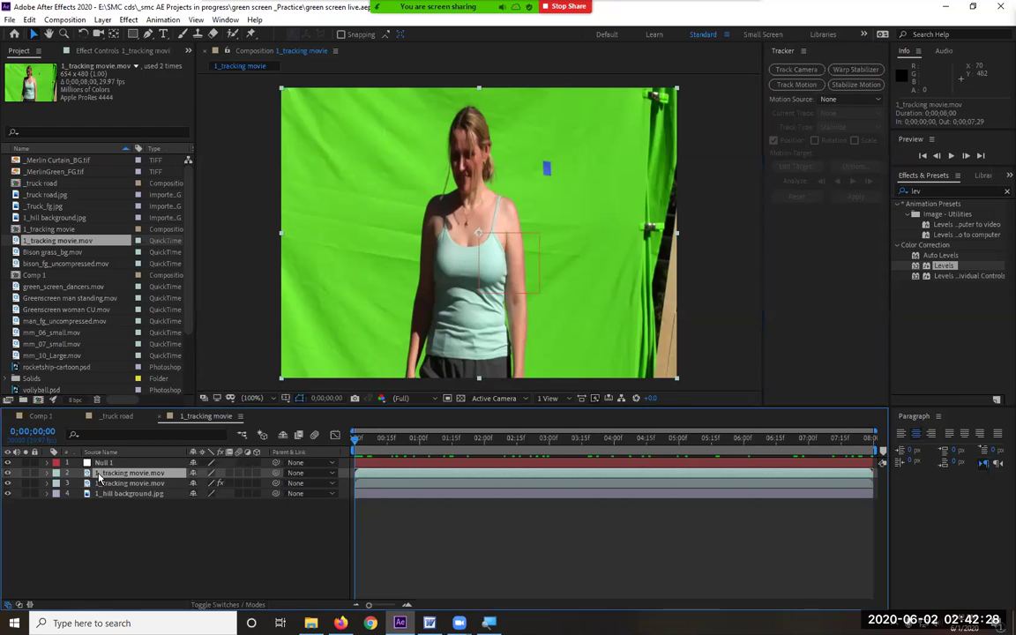
click(797, 85)
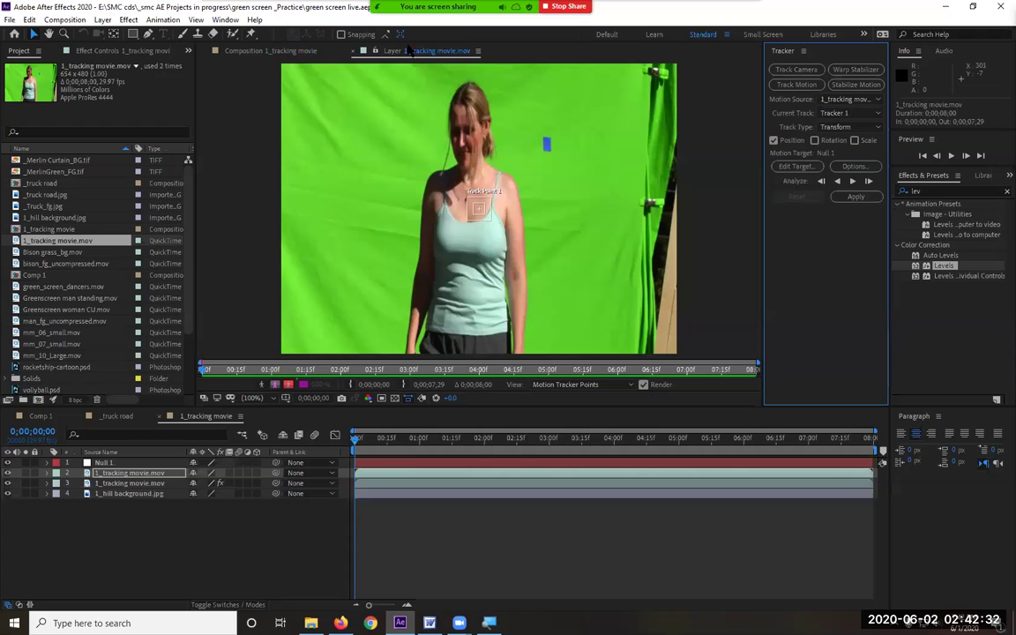
click(286, 53)
click(371, 50)
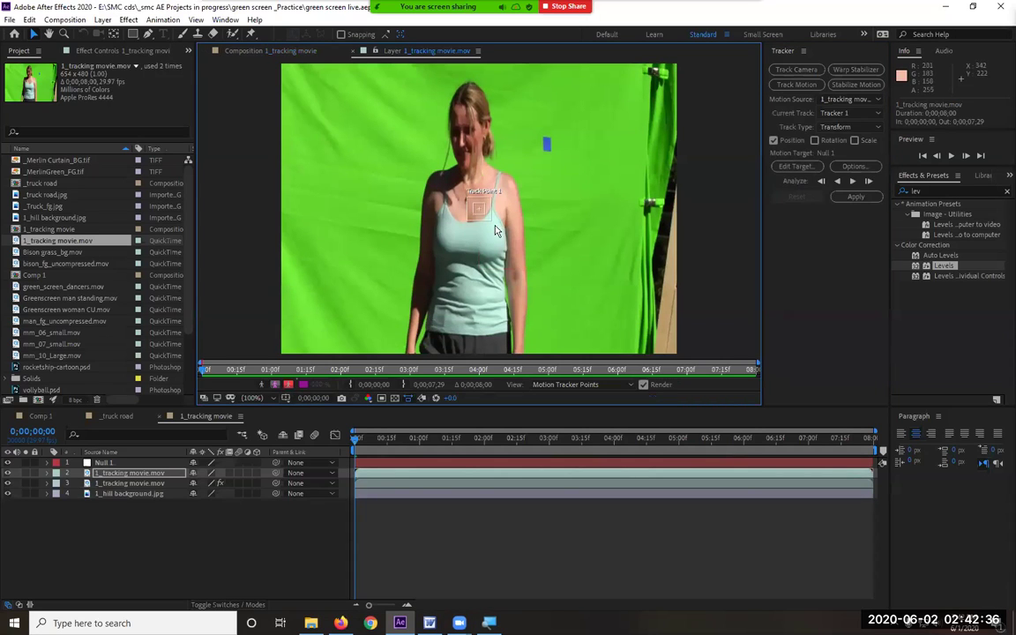
Step: Centre the track point on the blue marker on the green screen and set Null 1 as the motion target
mouse_move(491, 224)
mouse_down()
mouse_move(531, 202)
mouse_move(563, 139)
mouse_move(556, 156)
mouse_up()
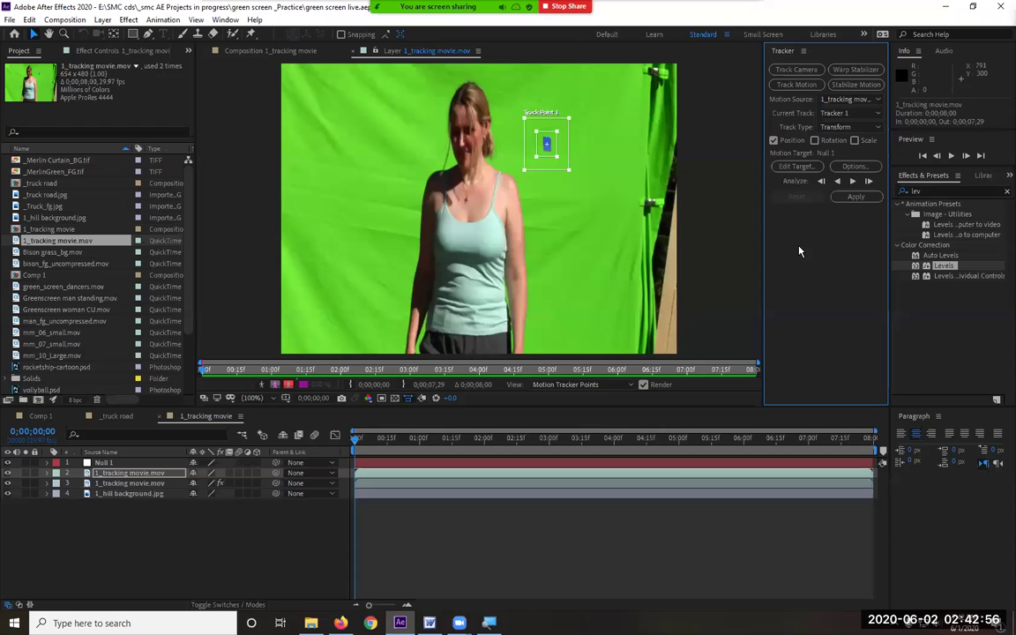
click(797, 166)
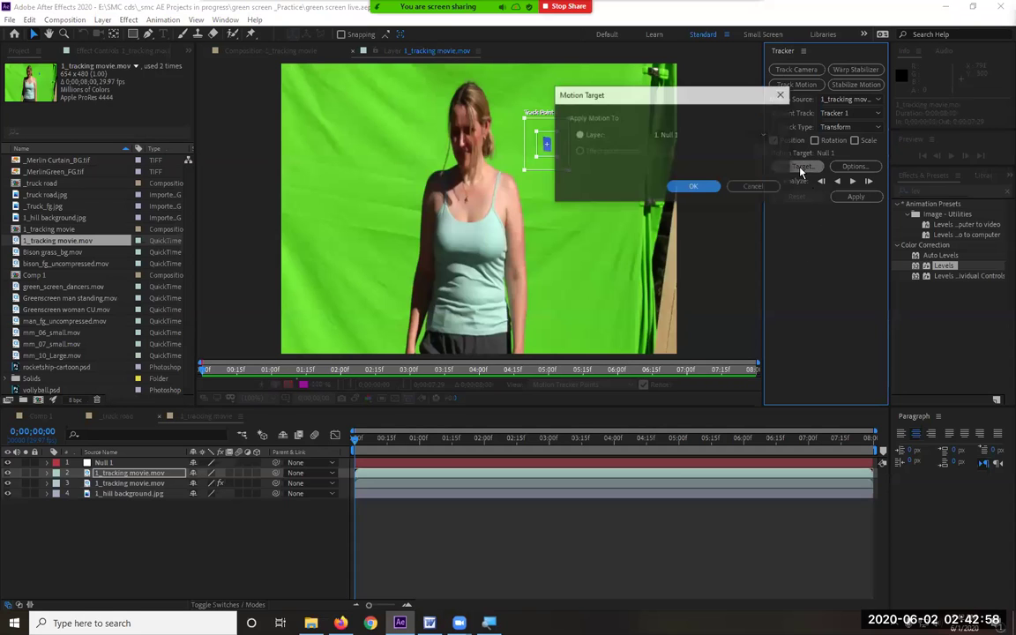
click(696, 189)
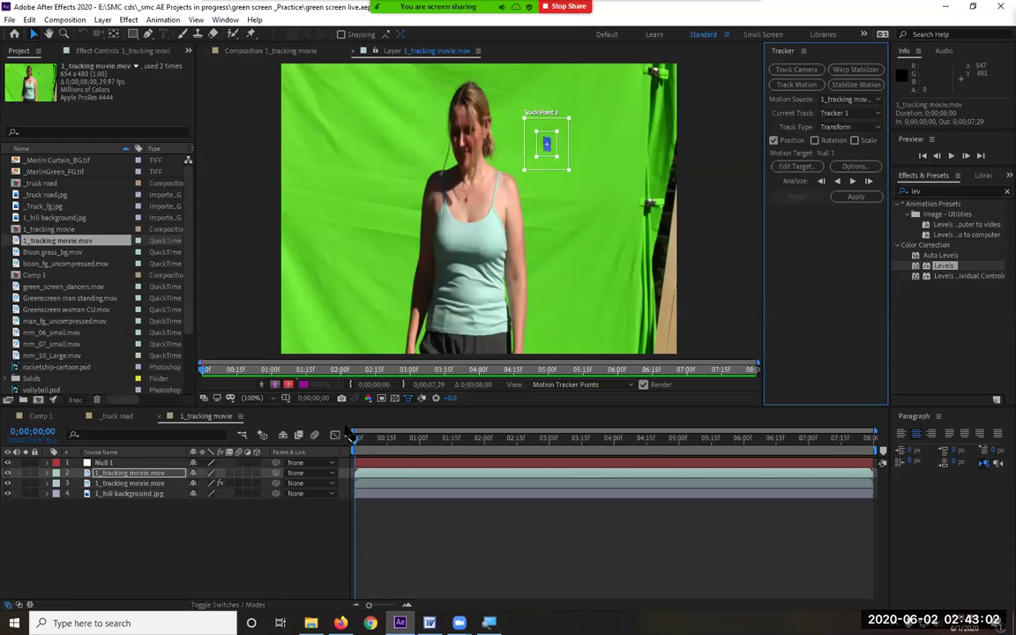
Step: Analyze the marker's motion forward through the whole clip and apply the track to the null in X and Y
click(852, 183)
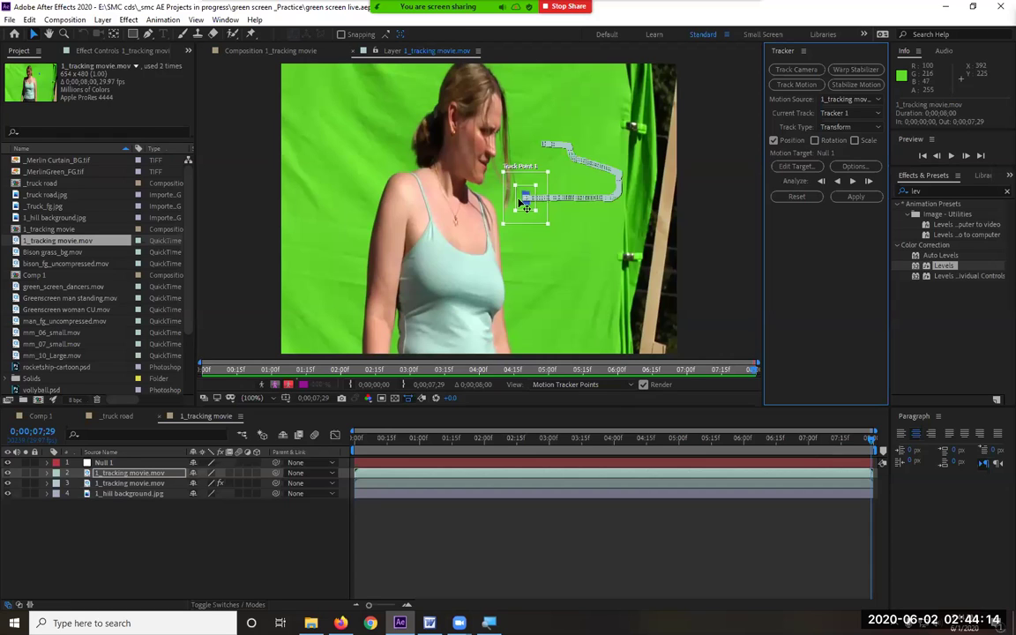
click(856, 196)
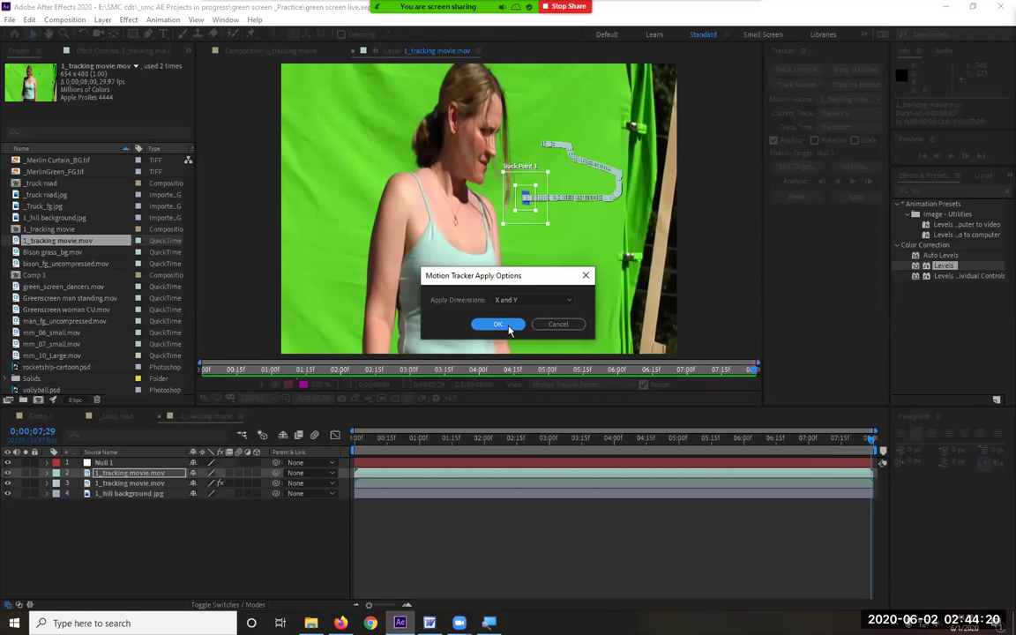
click(500, 325)
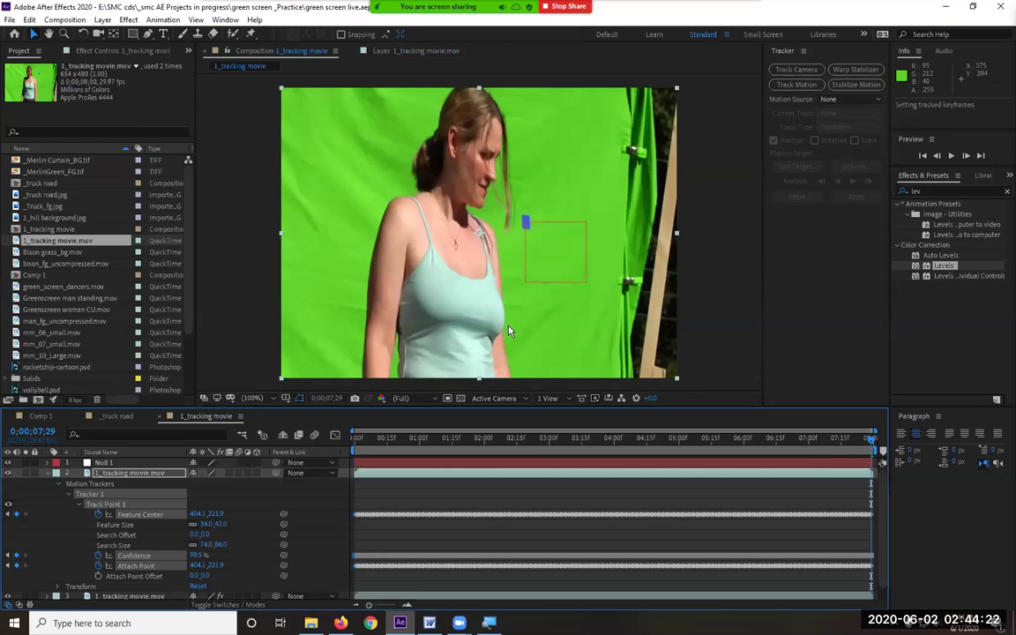
Step: Collapse the tracker data, reveal the null's position keyframes and check its motion at 0;00;00;14 and on the first frame
click(50, 474)
click(99, 464)
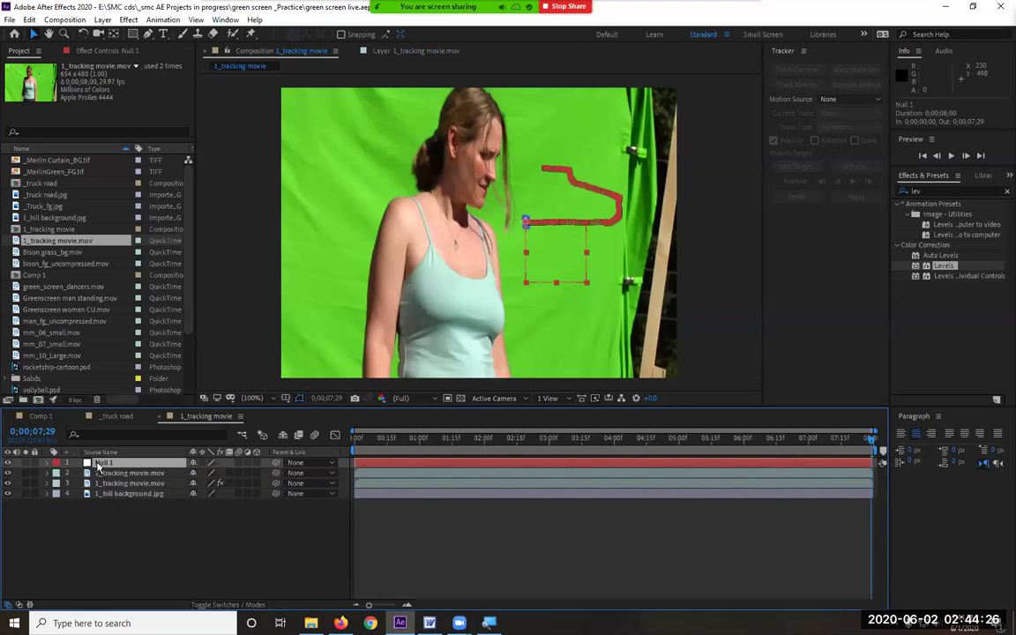
key(u)
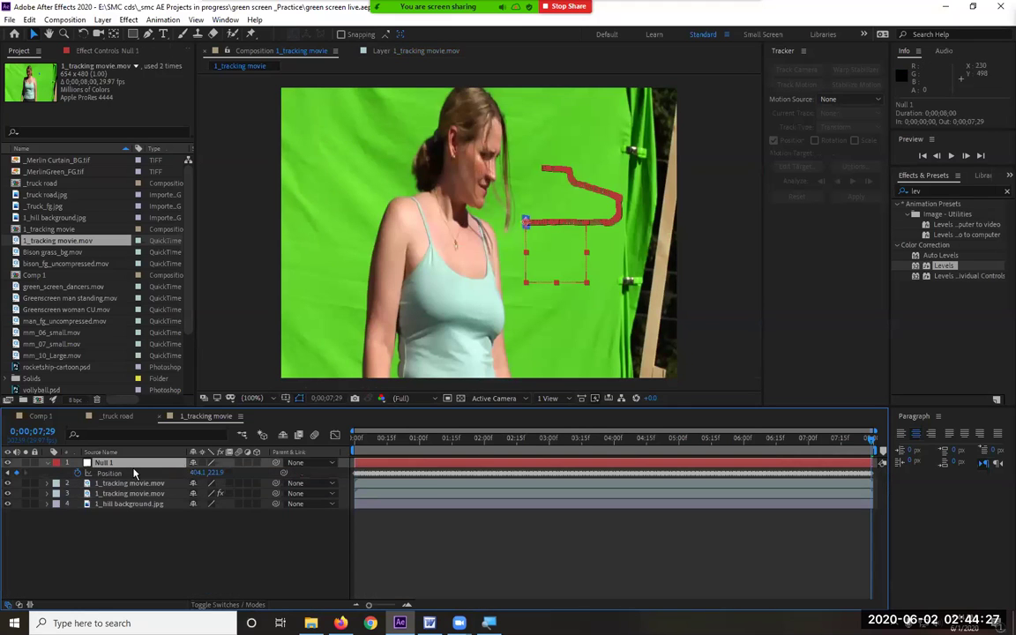
click(385, 441)
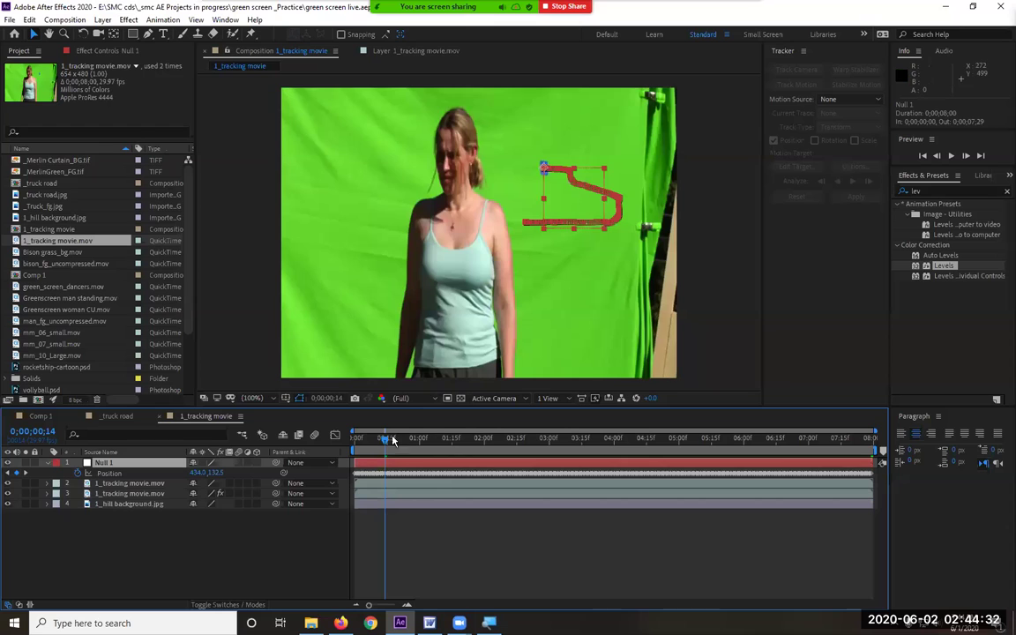
drag(386, 441, 323, 447)
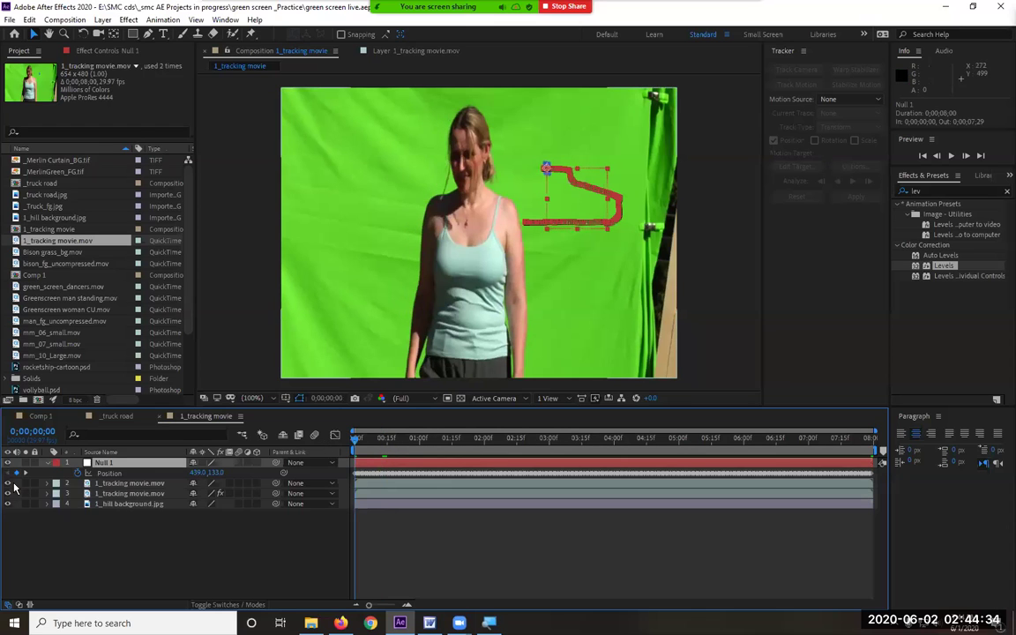
Step: Hide the unkeyed tracking movie layer and move the null below the hill background layer
click(124, 485)
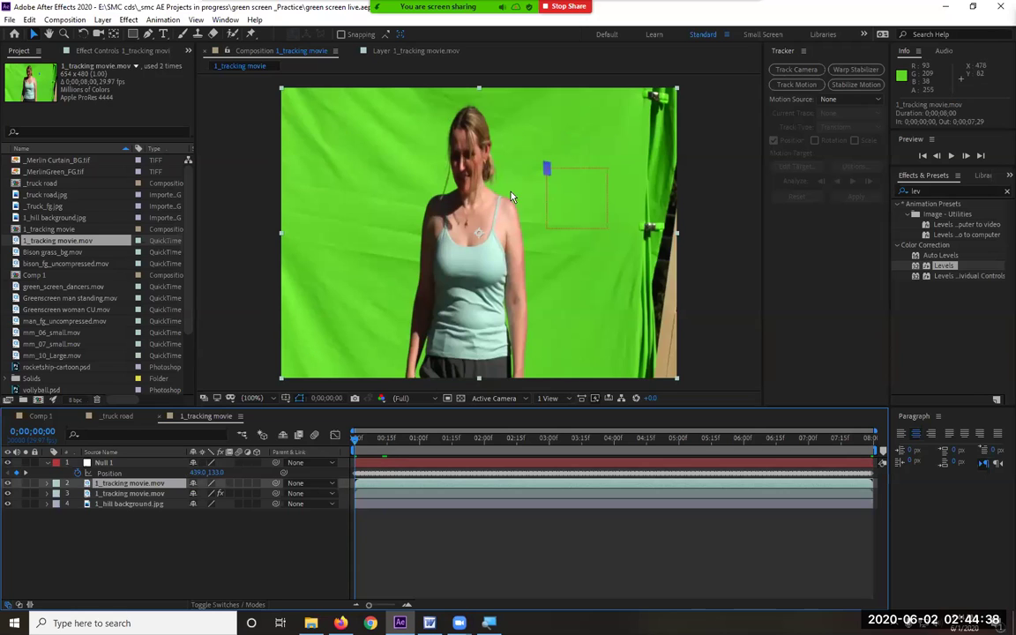
click(8, 483)
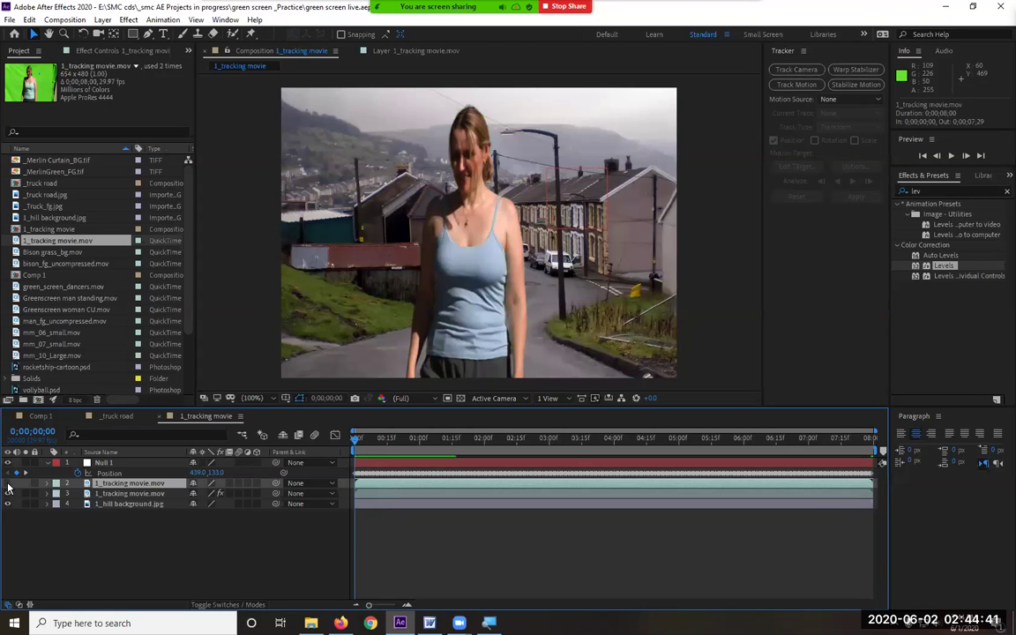
click(121, 469)
drag(141, 467, 141, 527)
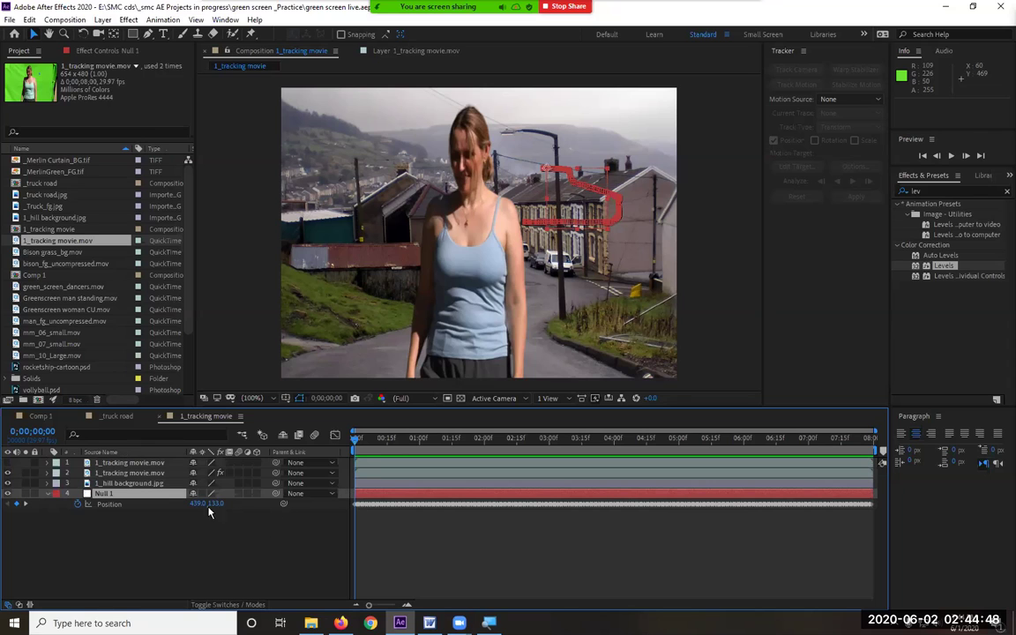
Step: Parent the 1_hill background.jpg layer to Null 1
click(150, 486)
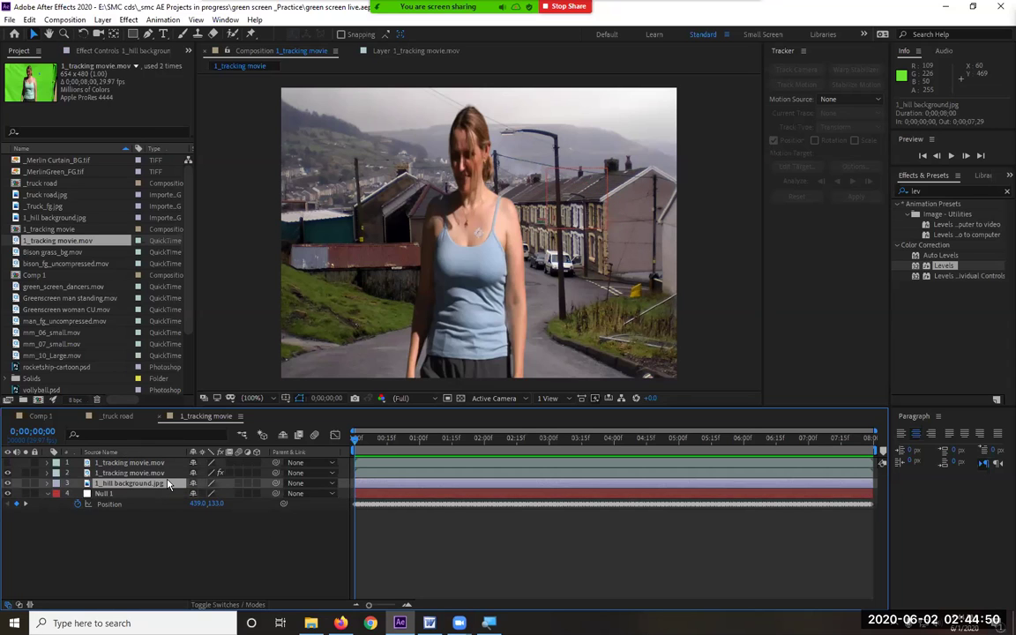
click(321, 485)
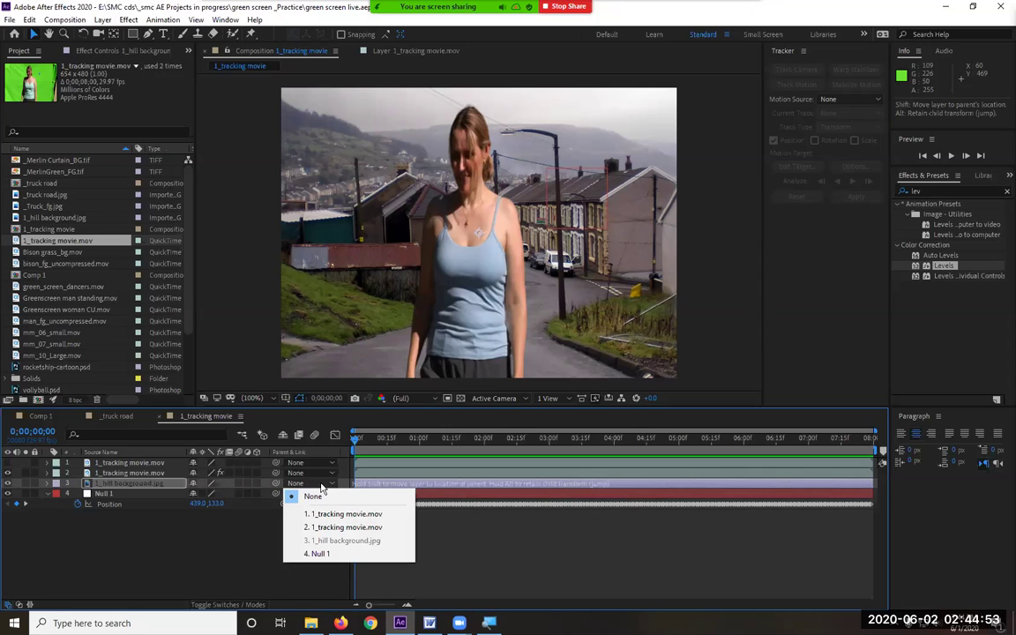
click(328, 560)
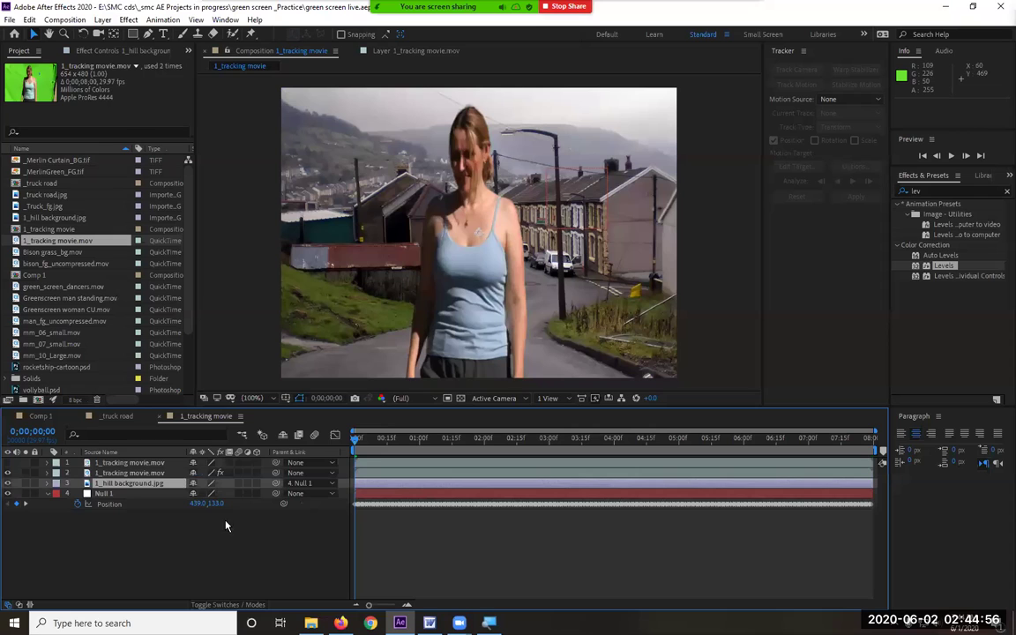
Step: Play back the composite to check how the parented hill background follows the tracked camera movement
click(123, 487)
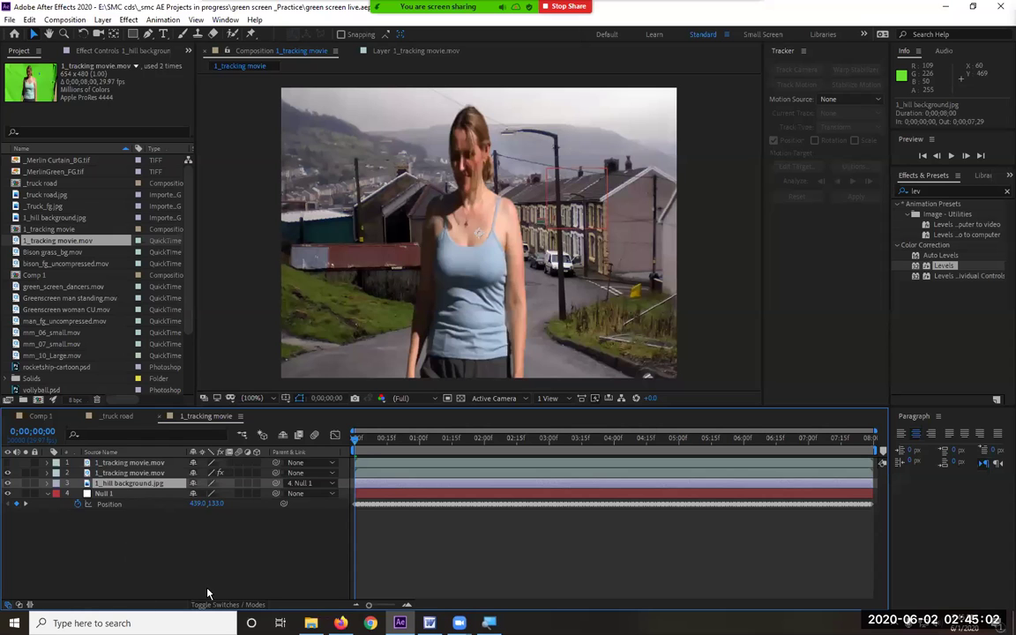
key(space)
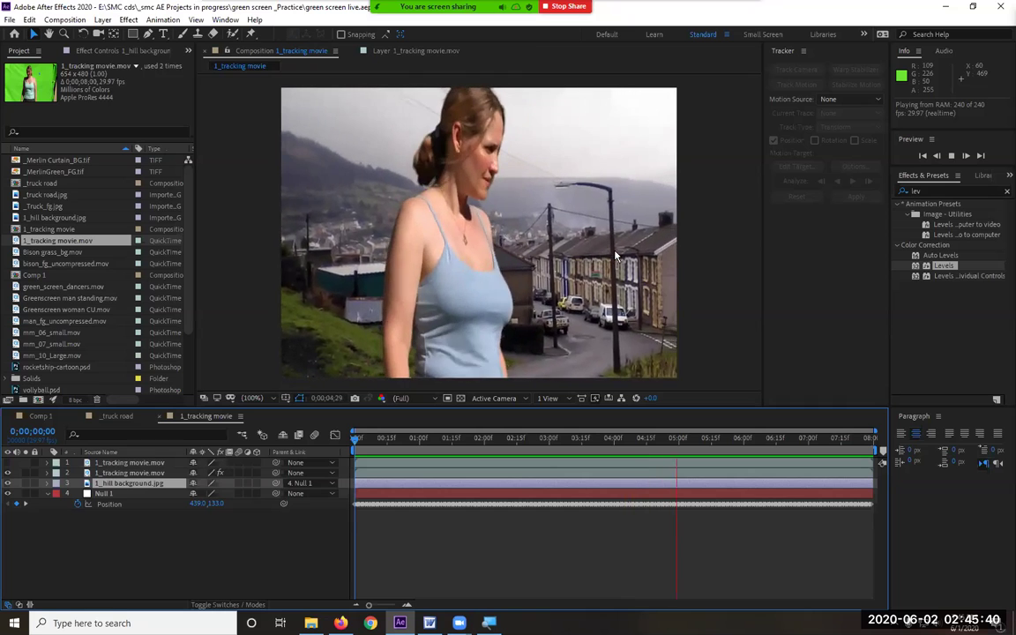
key(space)
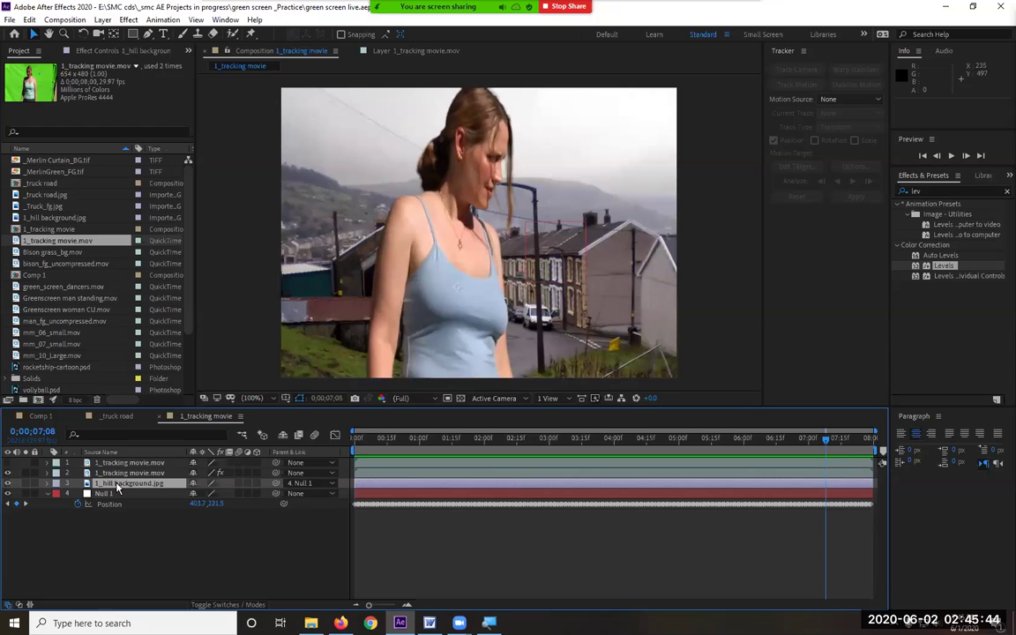
Step: Collapse the null's properties and scale the 1_hill background.jpg layer down to 73%
click(49, 495)
click(126, 495)
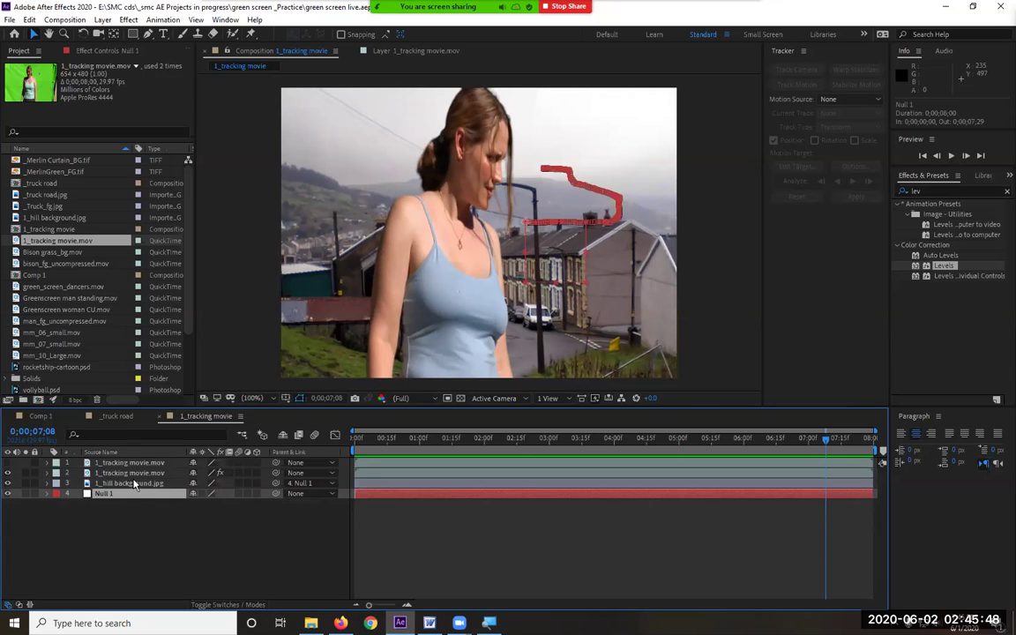
click(132, 484)
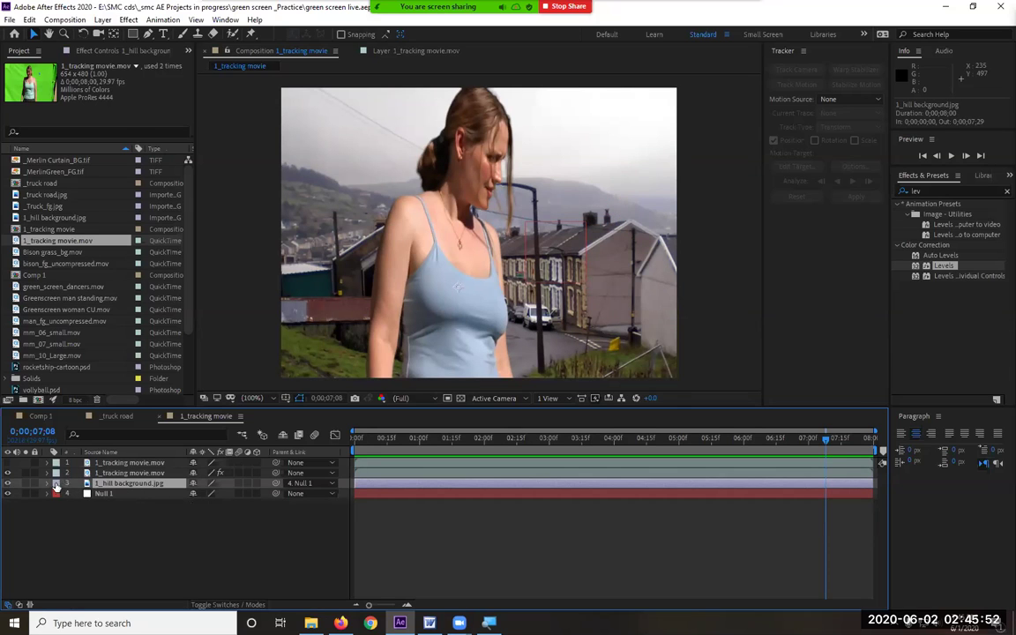
scroll(361, 344, down, 2)
scroll(363, 342, up, 2)
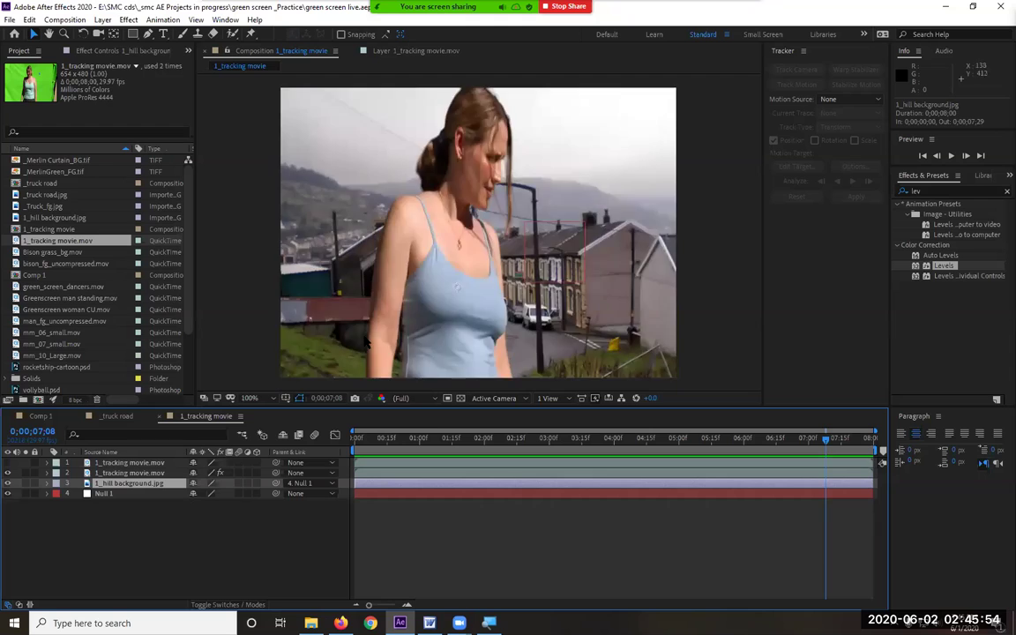
scroll(366, 342, down, 4)
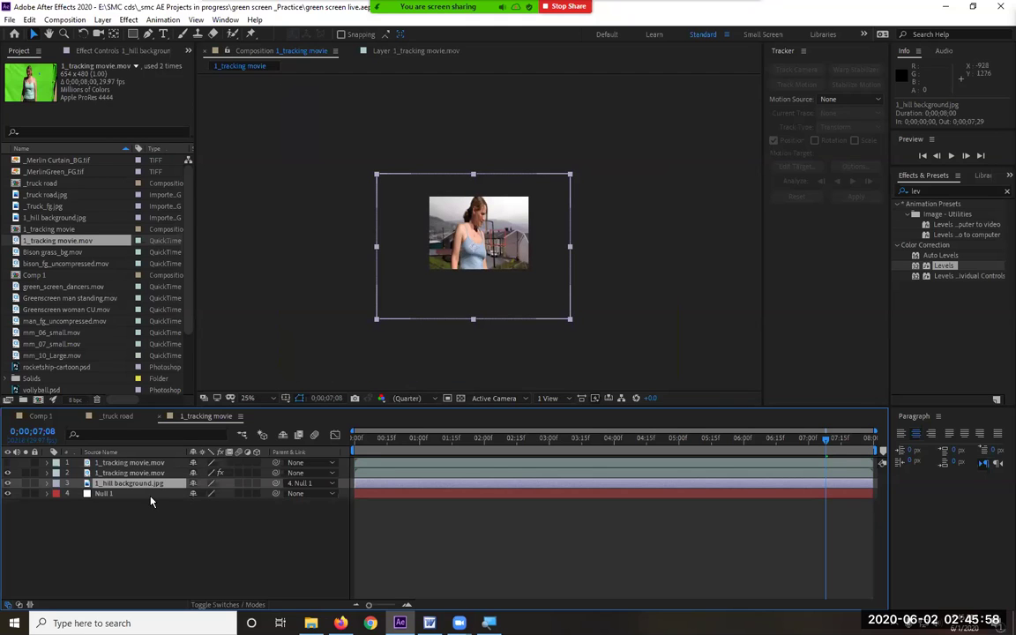
key(s)
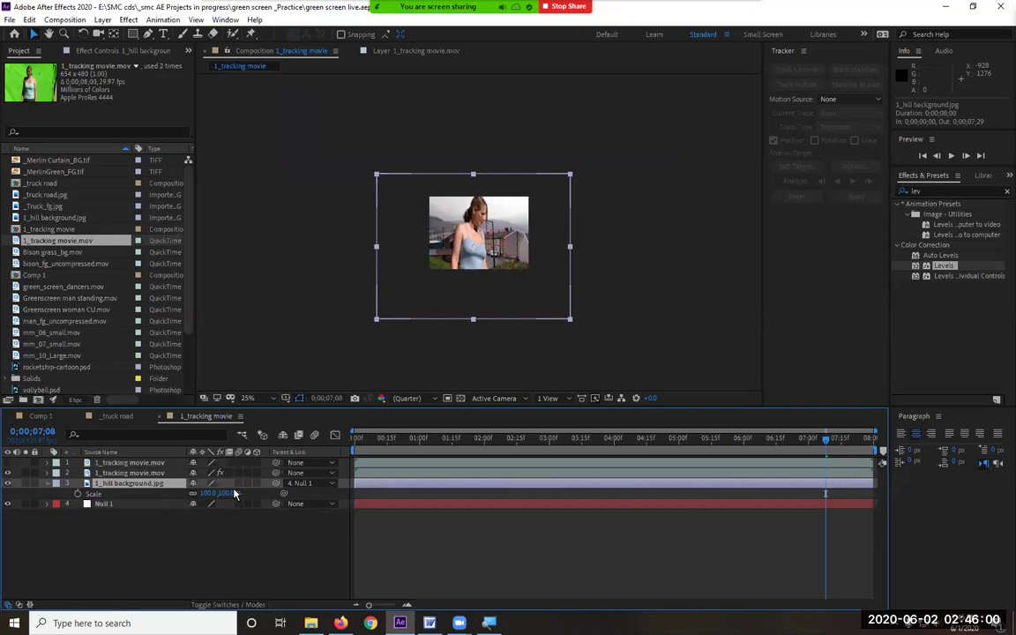
drag(229, 493, 205, 493)
Step: Reposition the scaled hill background behind the woman at 0;00;07;08, to about -59, 16
mouse_move(484, 291)
mouse_down()
mouse_move(486, 267)
mouse_move(497, 281)
mouse_up()
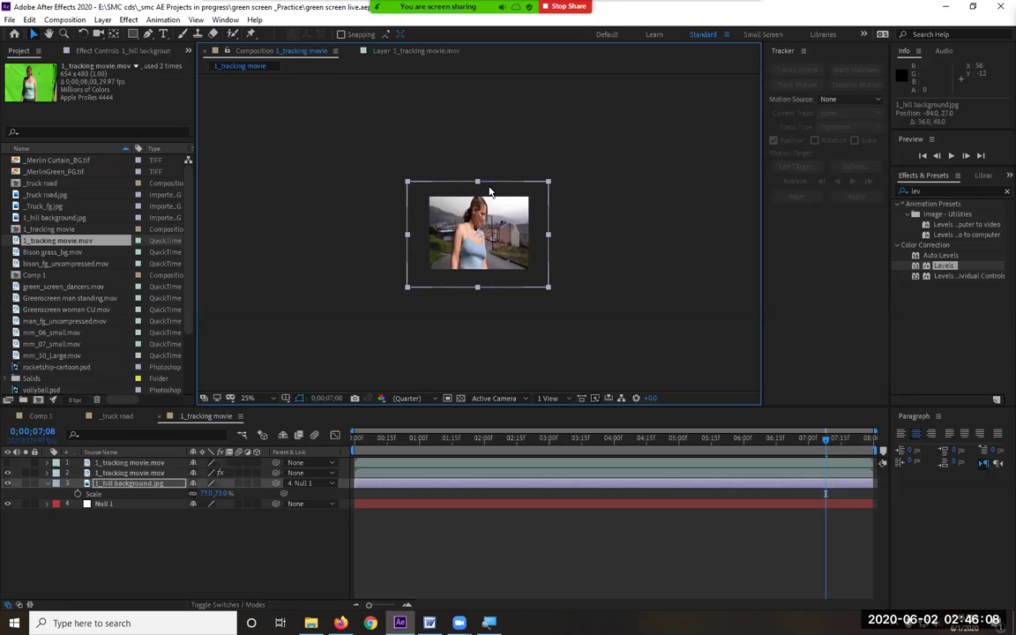
click(251, 397)
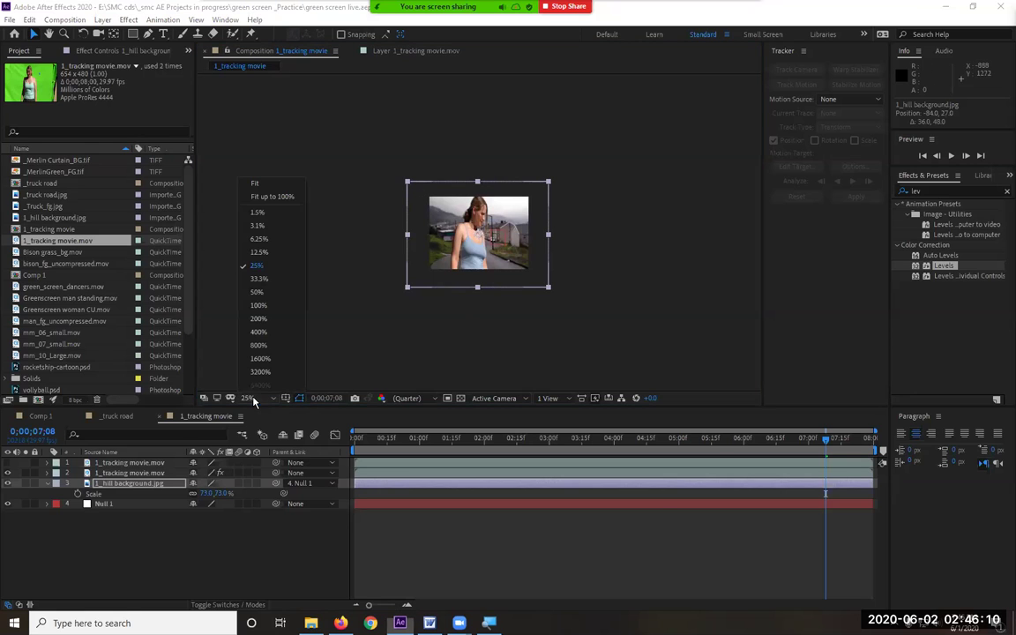
click(273, 196)
drag(712, 319, 719, 372)
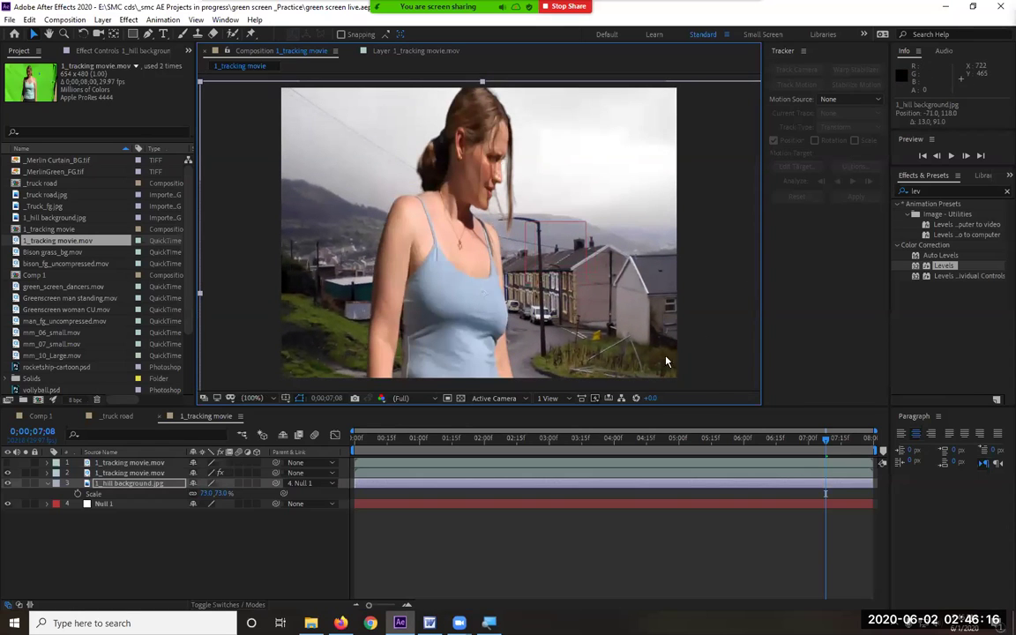
drag(721, 349, 729, 285)
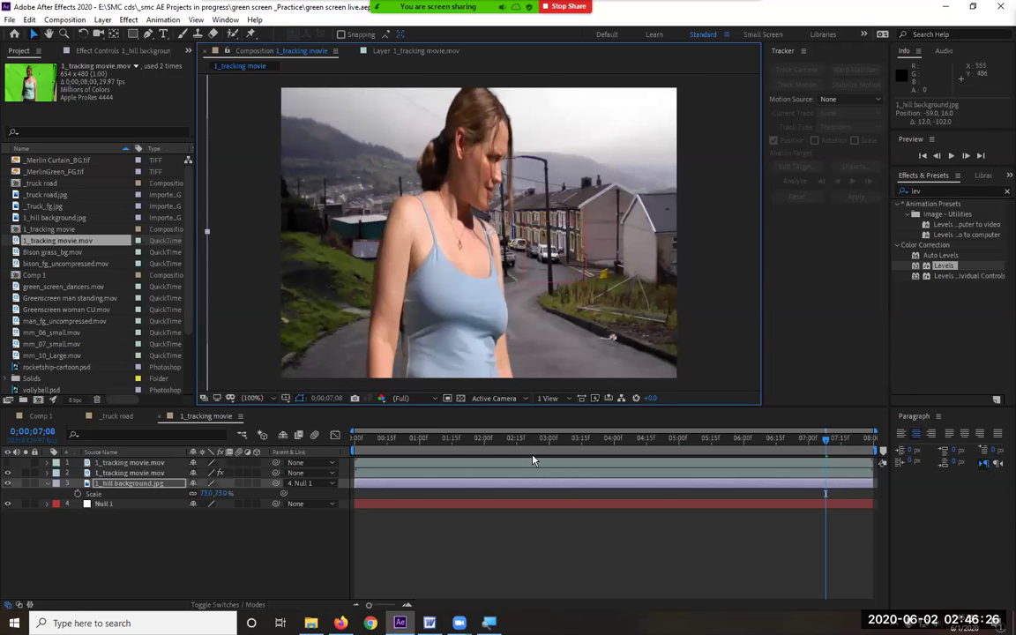
Step: Preview from the first frame, stop at 0;00;04;13 and shift the hill background to about -108, 13 to cover the exposed edge
key(Home)
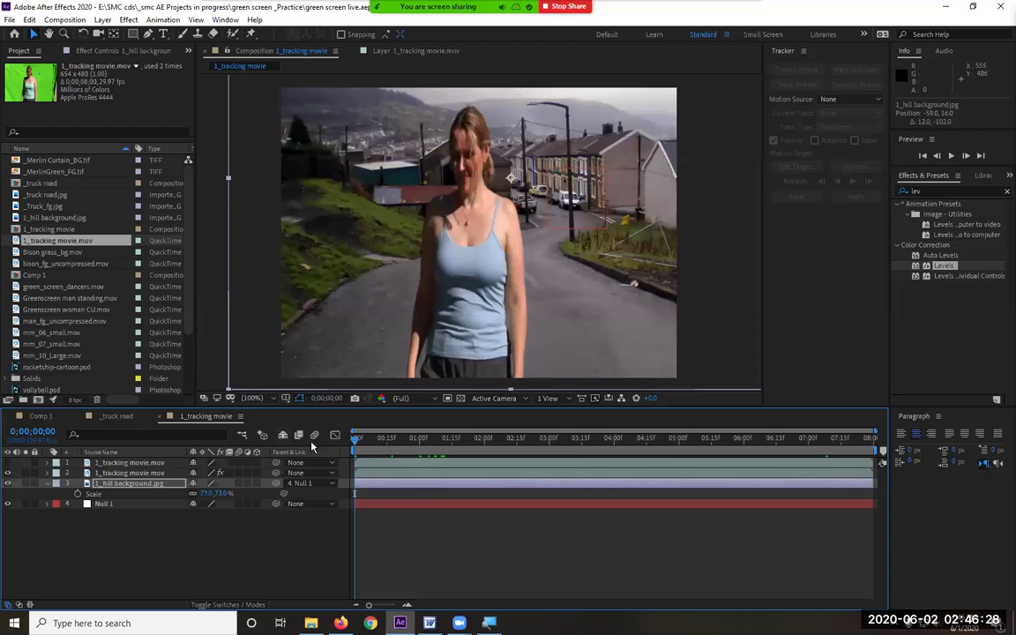
key(space)
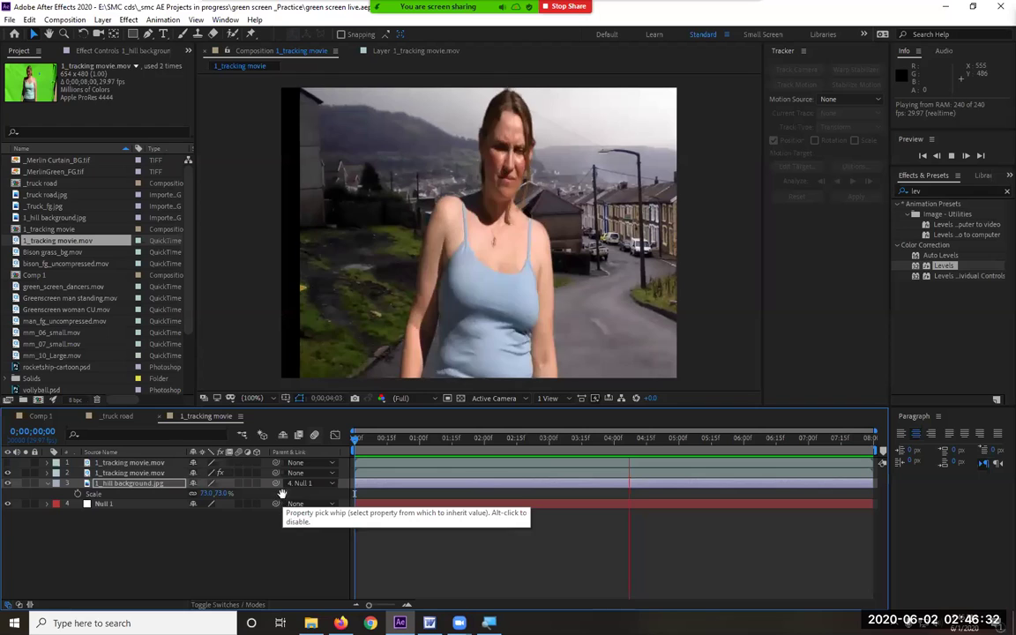
key(space)
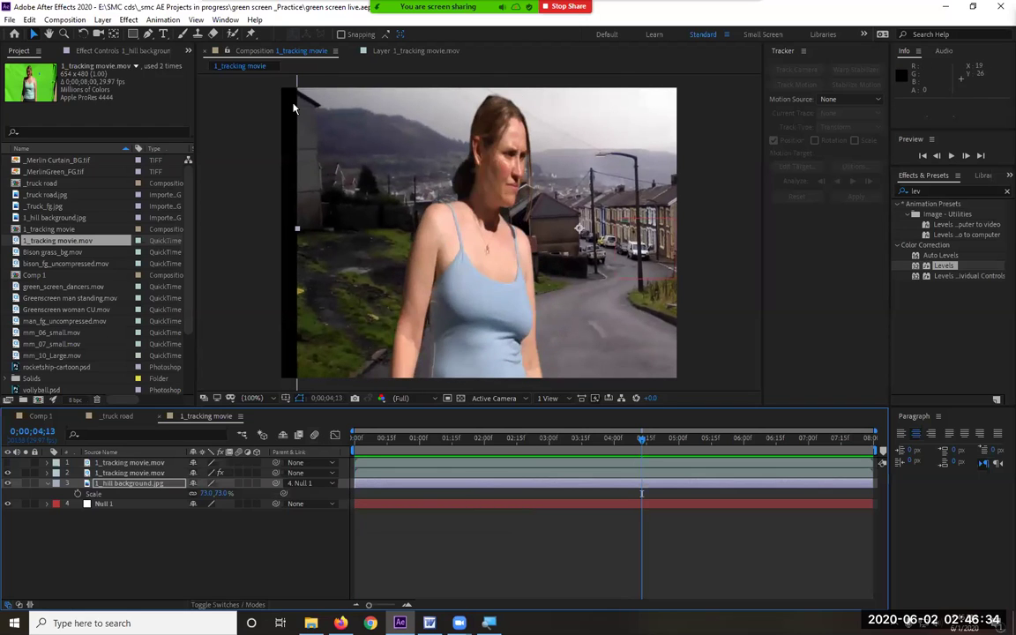
click(331, 305)
drag(326, 300, 296, 297)
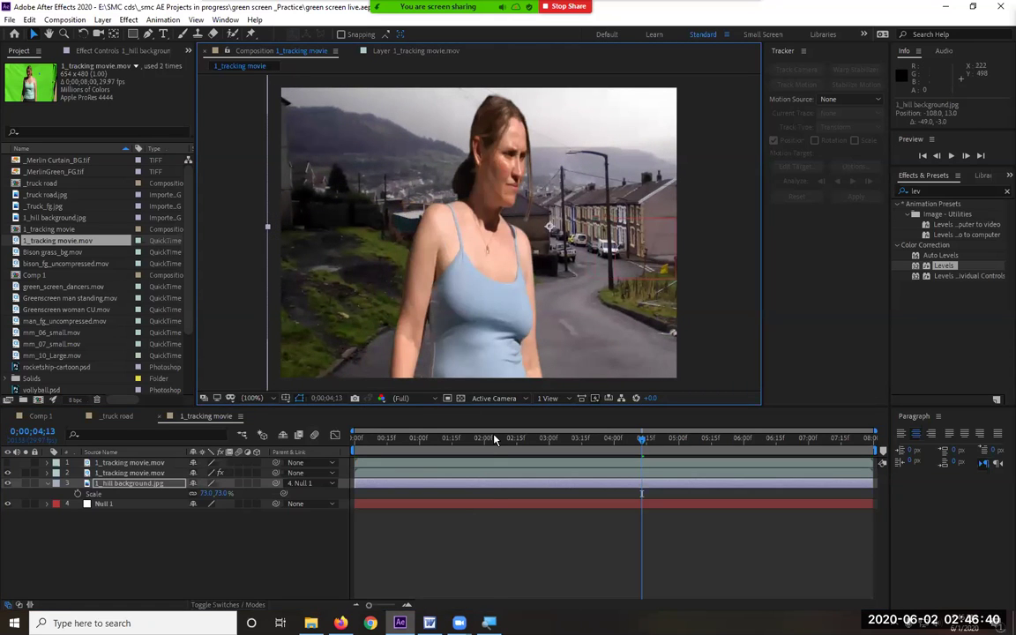
Step: Check the repositioned hill background near the clip's end and play the composite from the first frame
key(space)
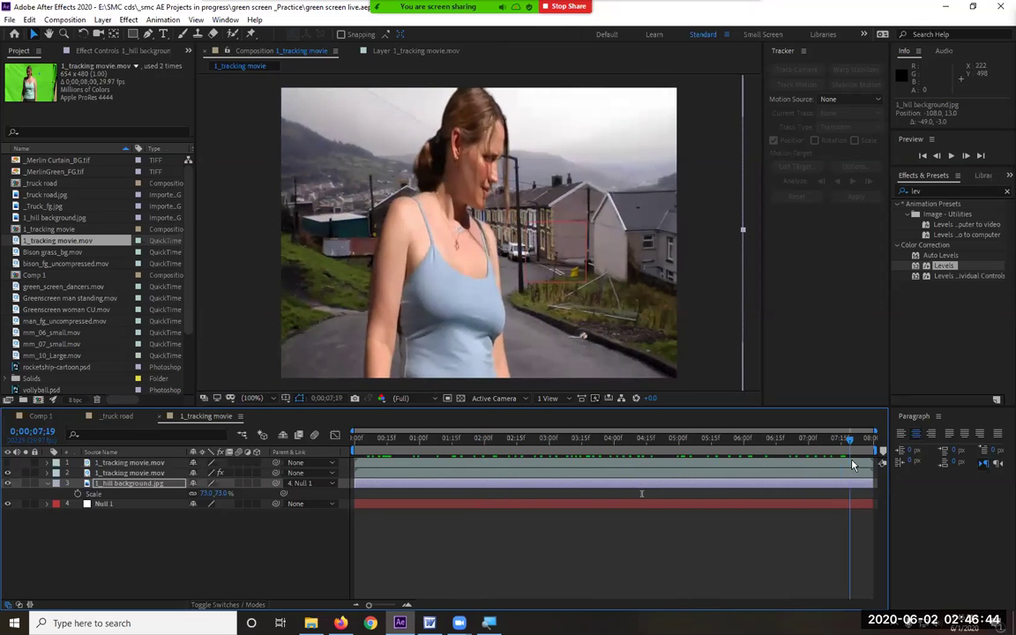
key(space)
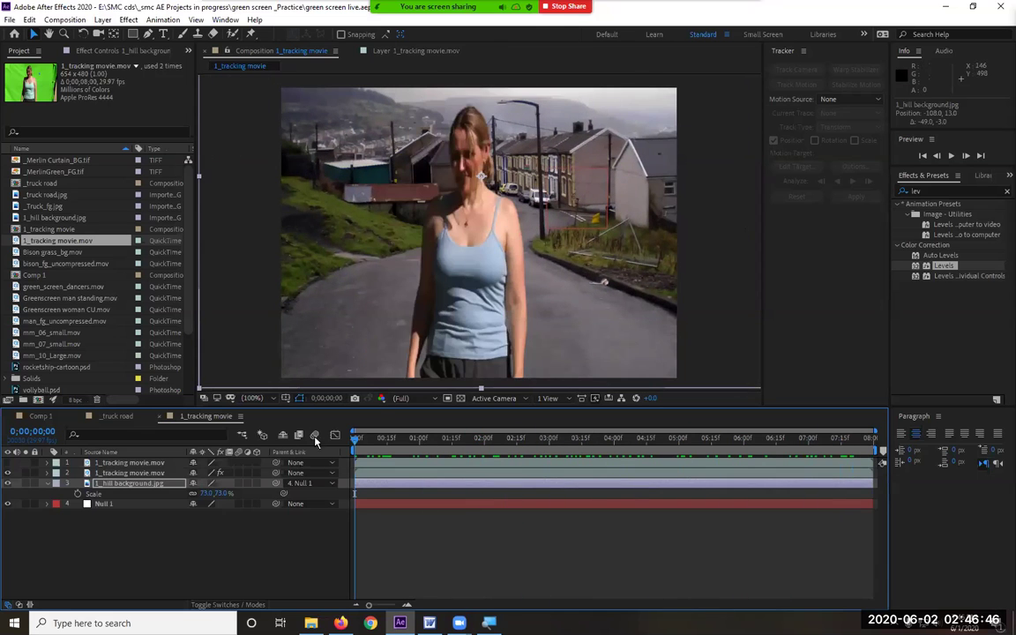
key(space)
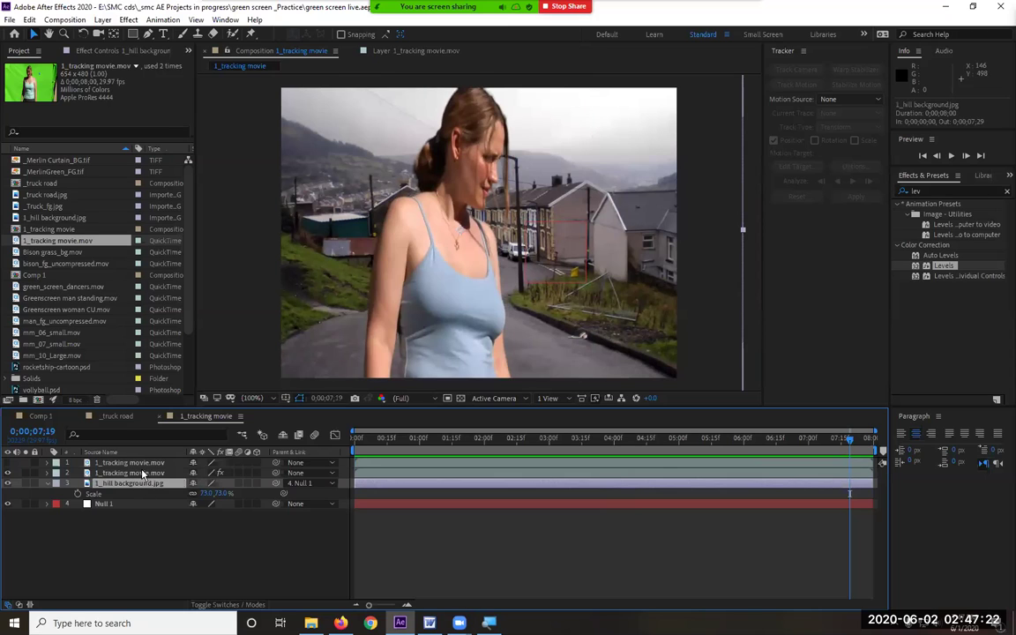
Step: Select the keyed tracking movie layer, collapse the hill background's properties and replay the composite from the start
key(ctrl+Up)
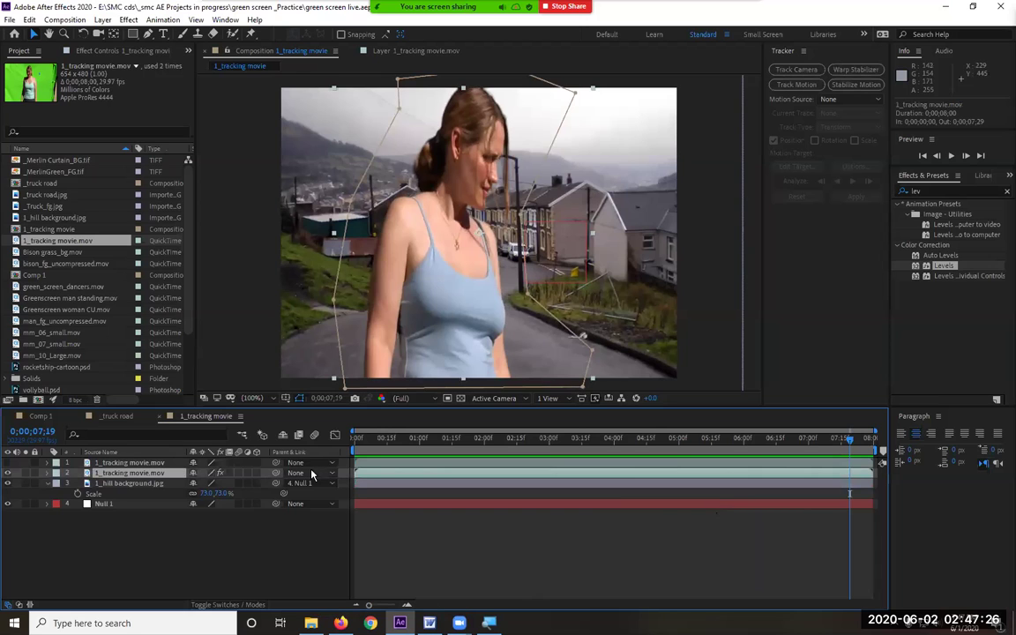
click(47, 484)
key(Home)
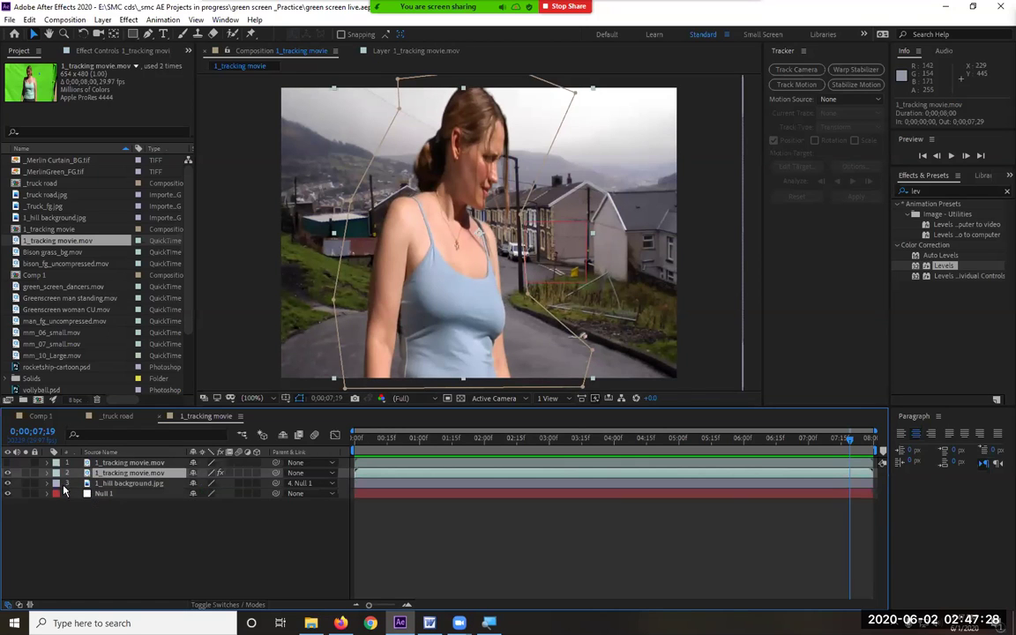
key(space)
key(space)
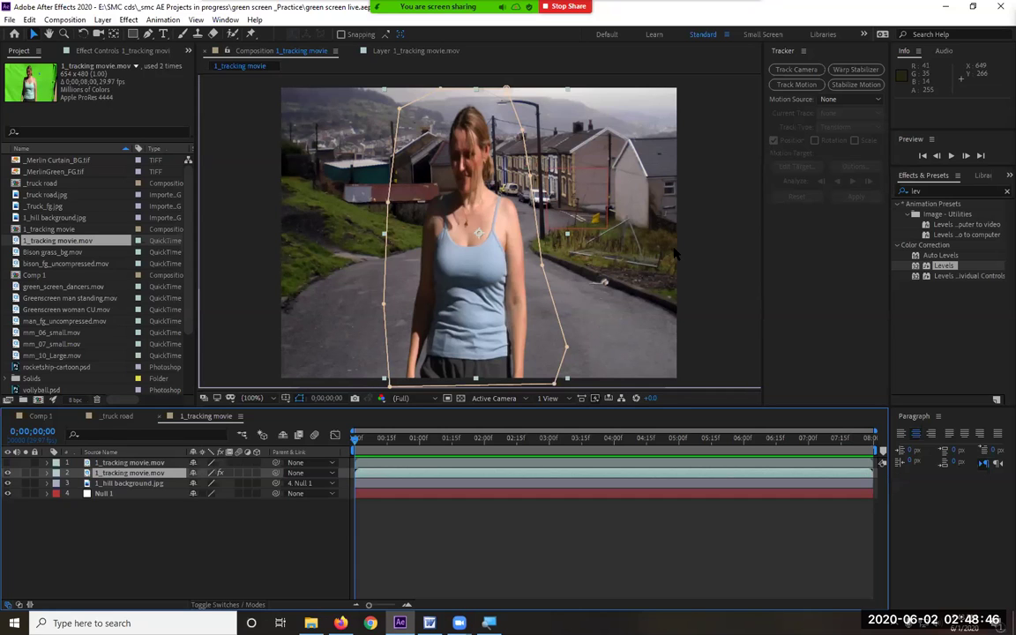
Step: Scrub through the clip and play it back to examine the woman's garbage mask and the background motion
drag(370, 441, 812, 440)
drag(483, 439, 446, 441)
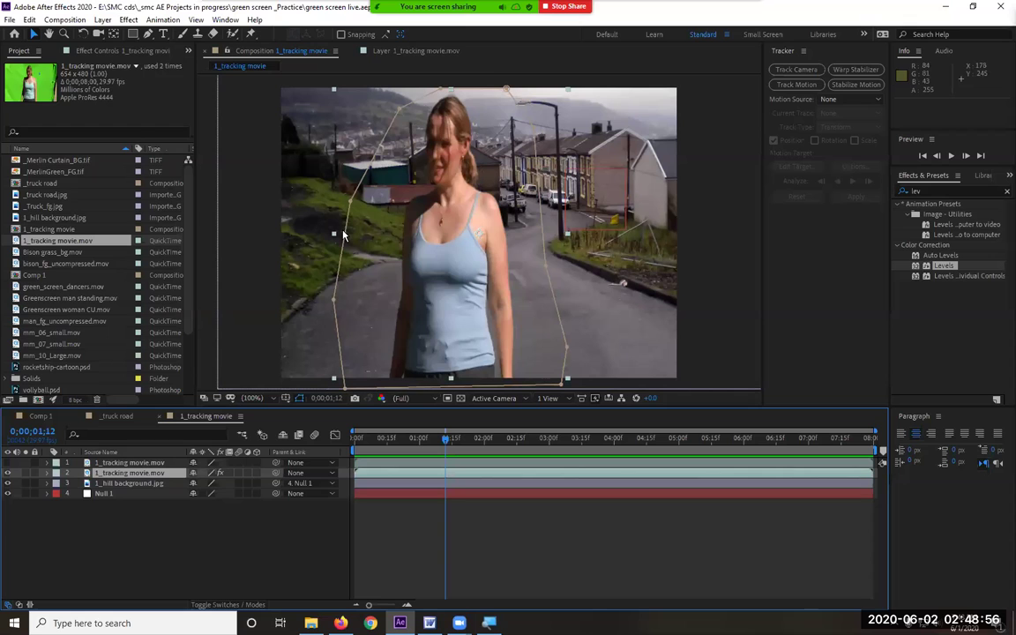
click(362, 438)
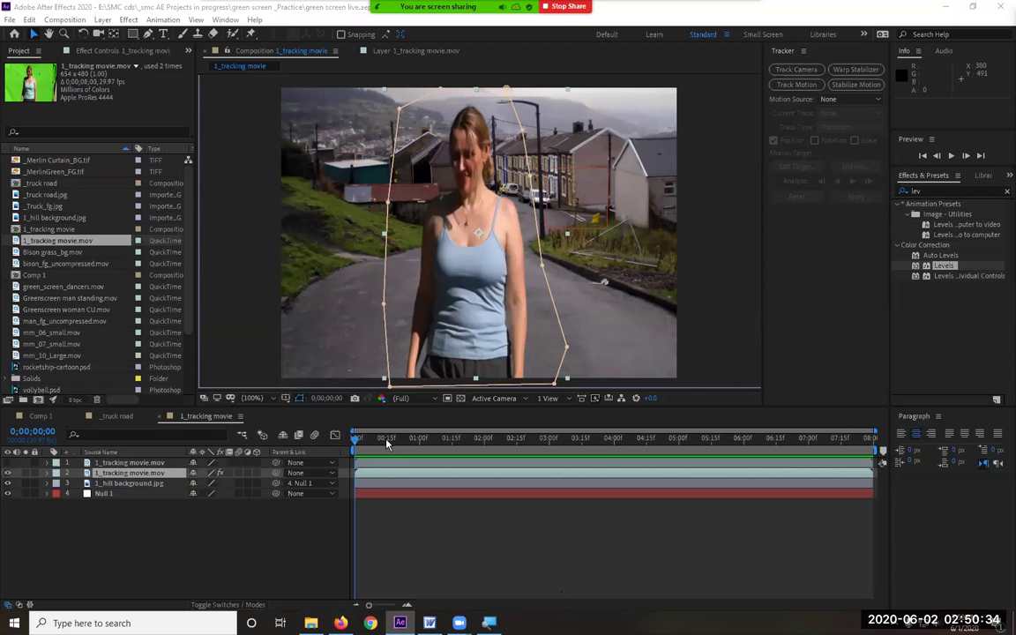
key(space)
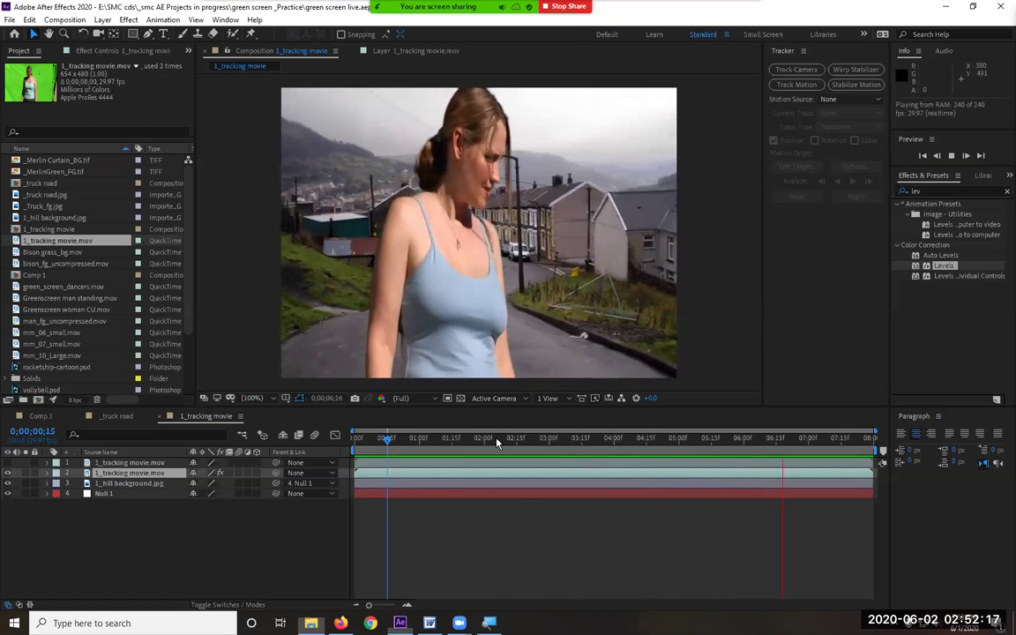
Step: Switch the keyed layer's Keylight view to Screen Matte and inspect the matte at 0;00;02;05, 0;00;04;11 and the first frame
click(494, 438)
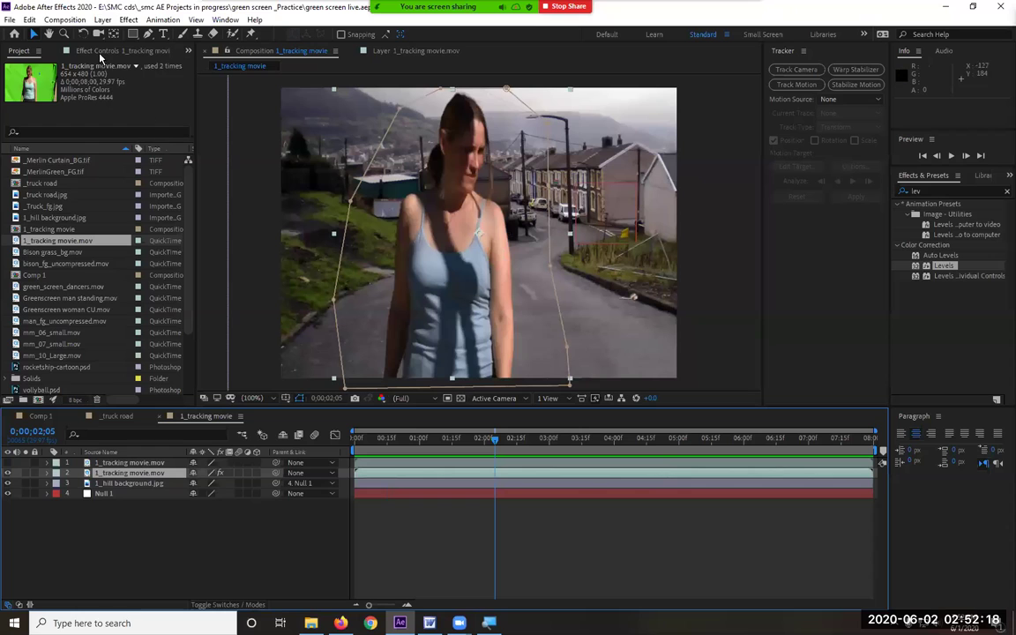
click(121, 51)
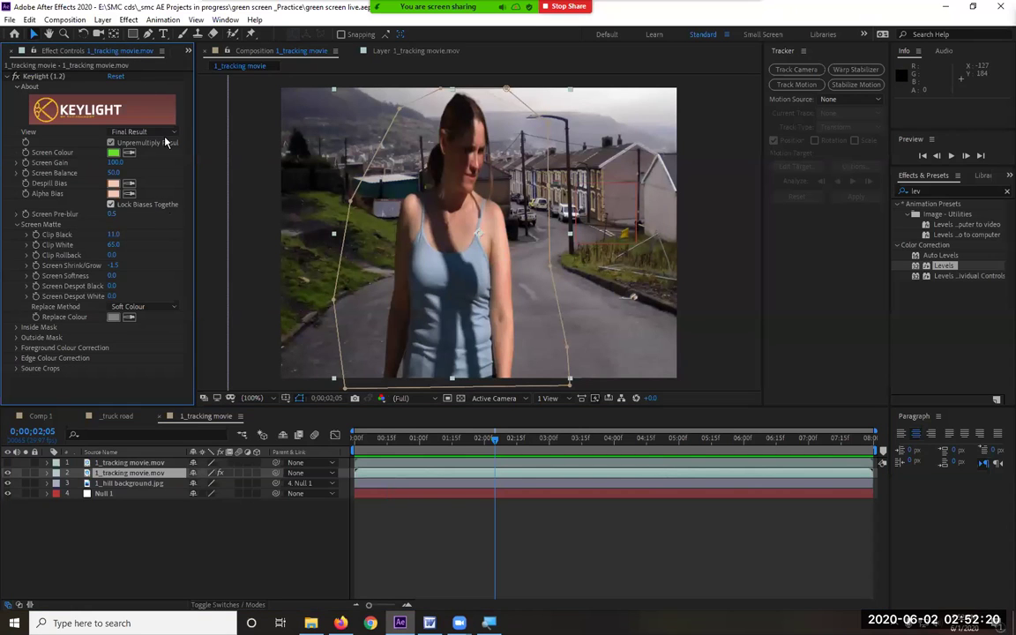
click(151, 132)
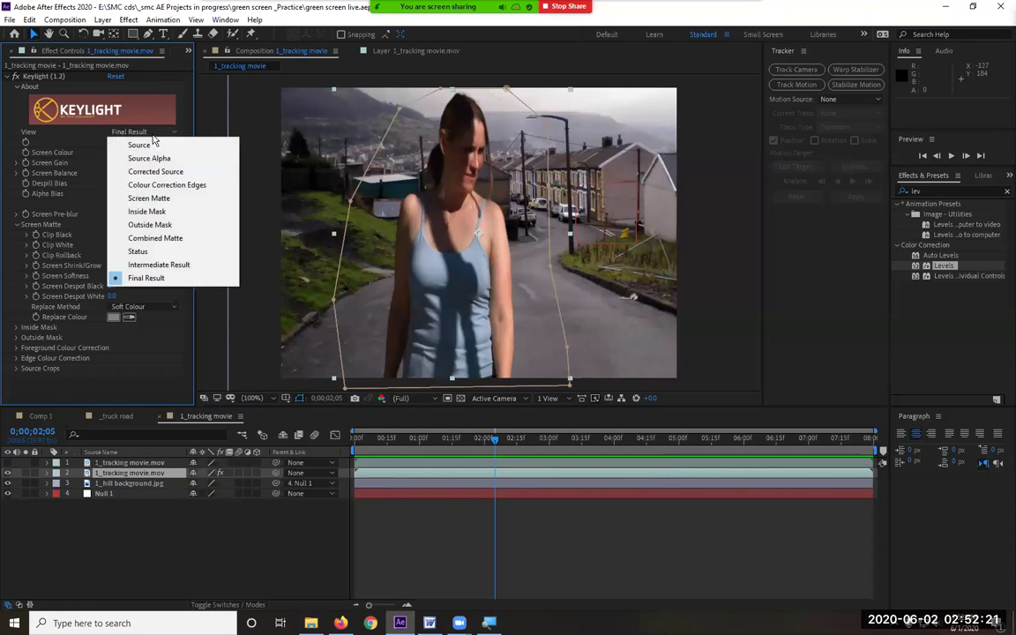
click(163, 200)
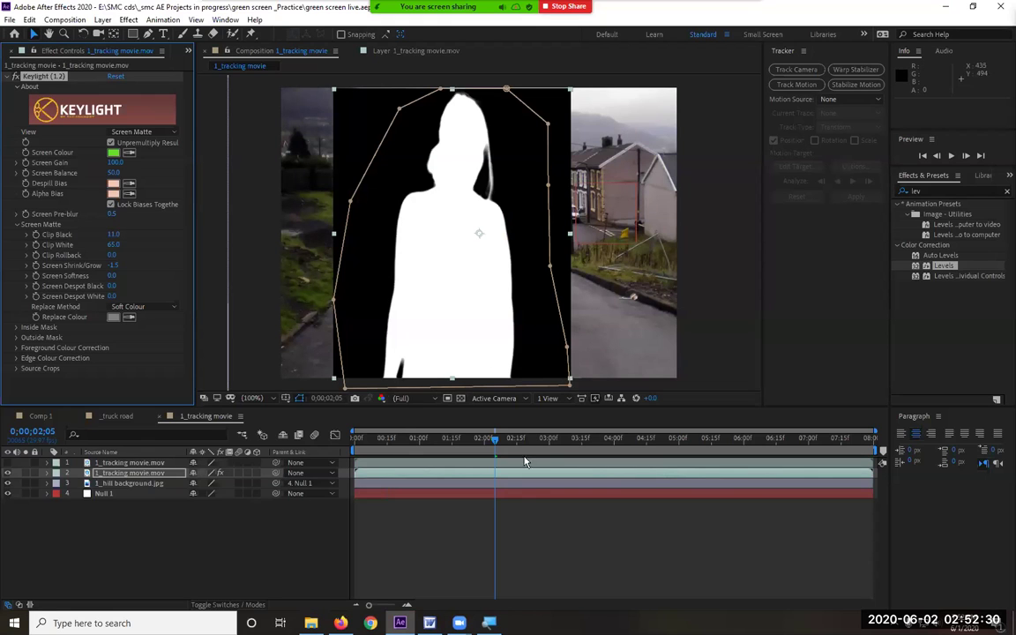
drag(496, 448, 638, 441)
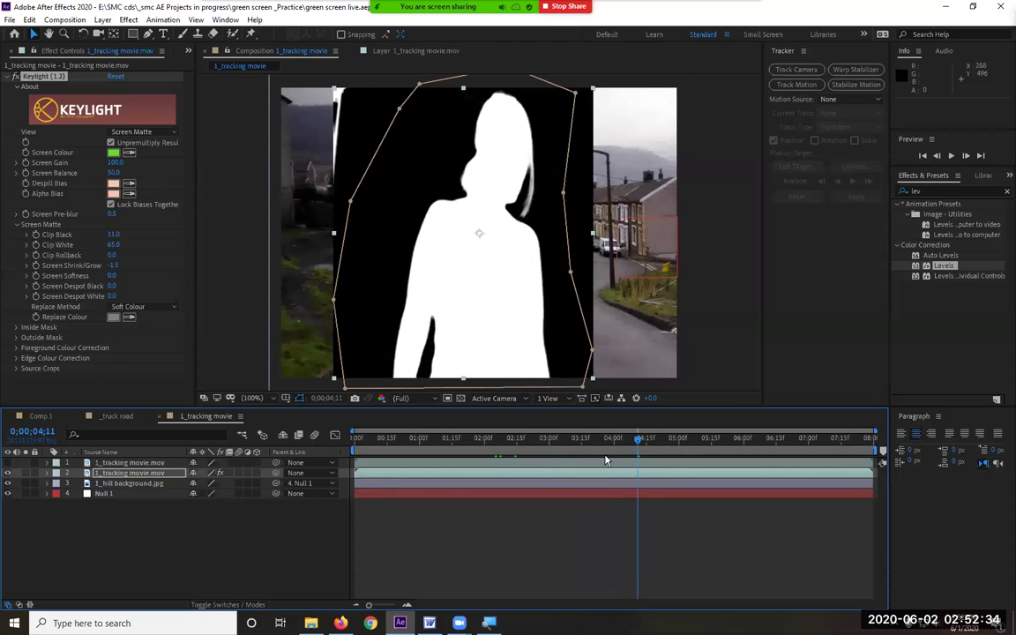
drag(638, 441, 352, 439)
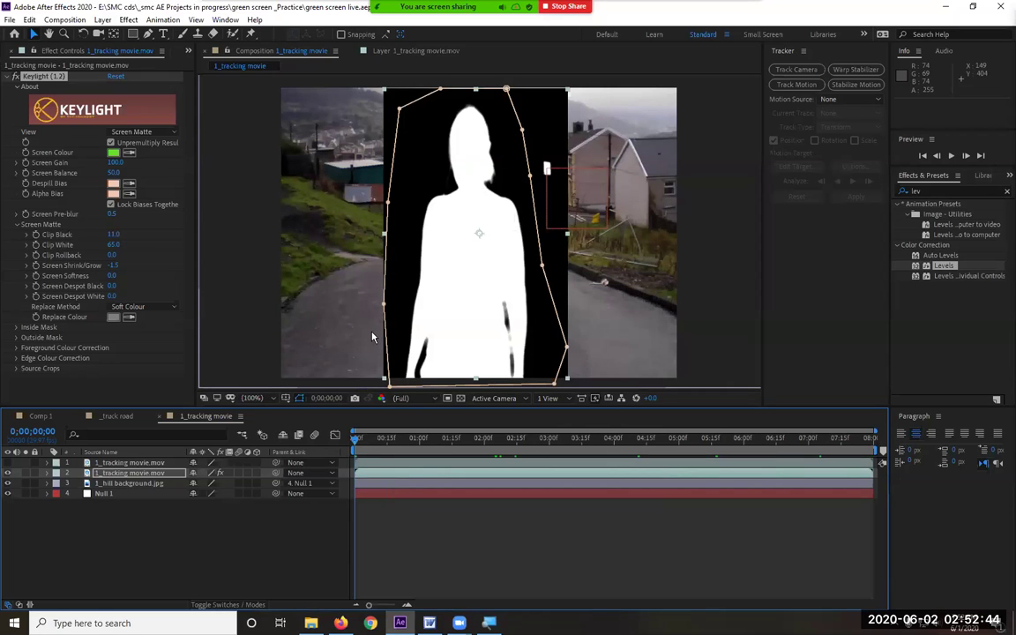
Step: Return the Keylight view to Final Result, widen the effect settings area and bring back the project's file list
click(48, 53)
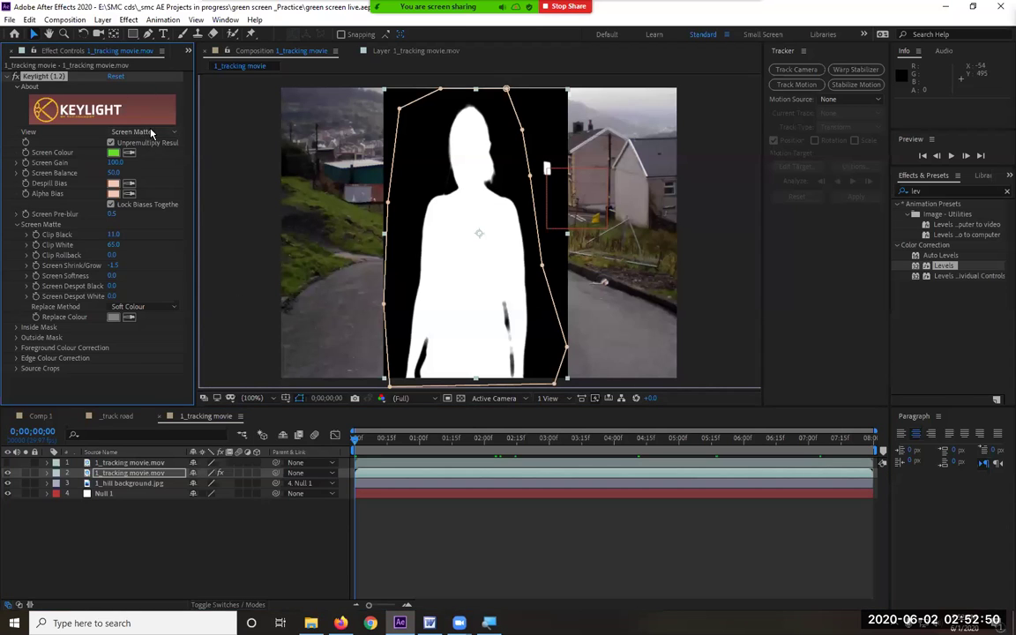
click(141, 131)
click(150, 254)
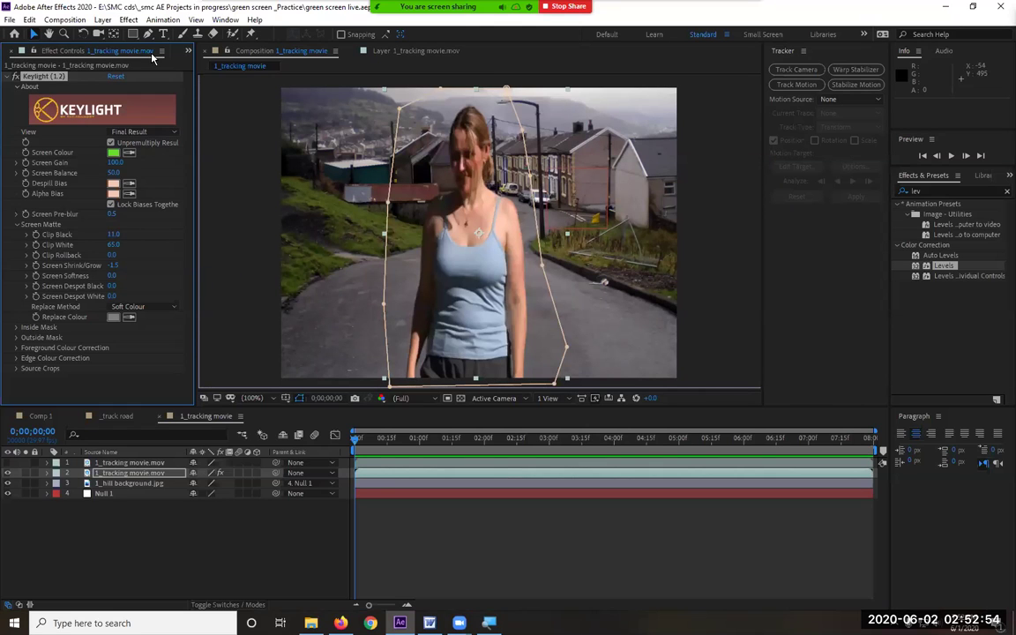
drag(194, 55, 215, 62)
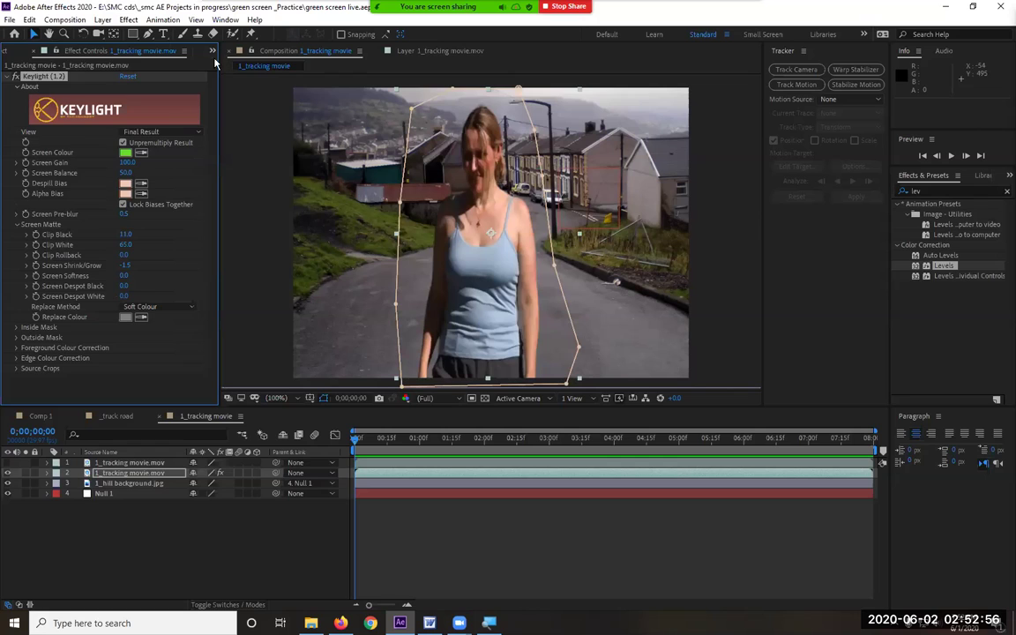
click(16, 50)
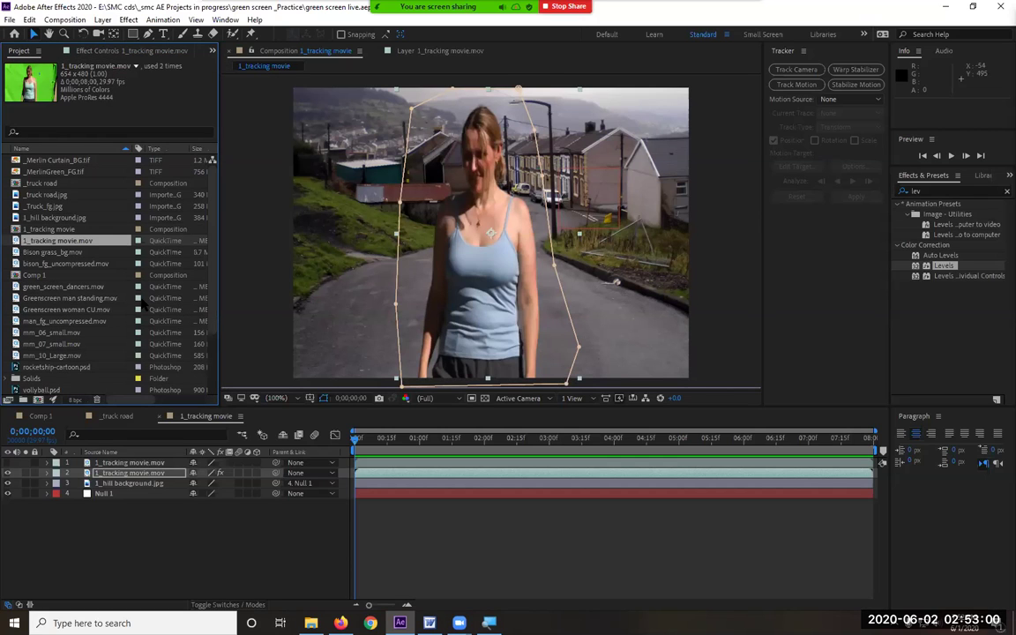
Step: Build a composition from Bison grass_bg.mov with bison_fg_uncompressed.mov layered above it, and play back the bison footage
click(70, 253)
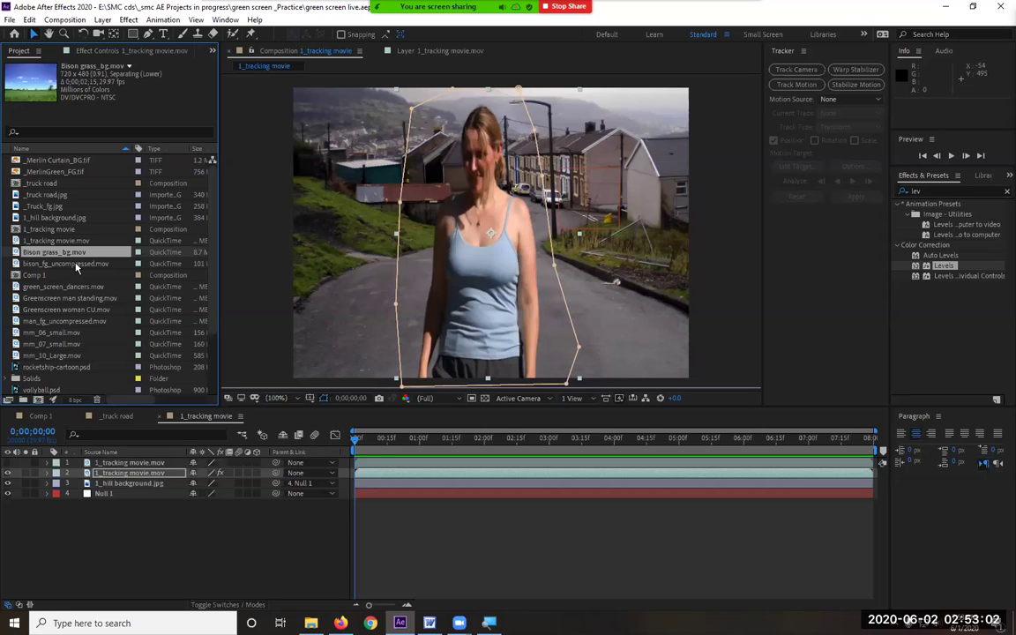
click(77, 264)
click(66, 253)
drag(38, 404, 38, 404)
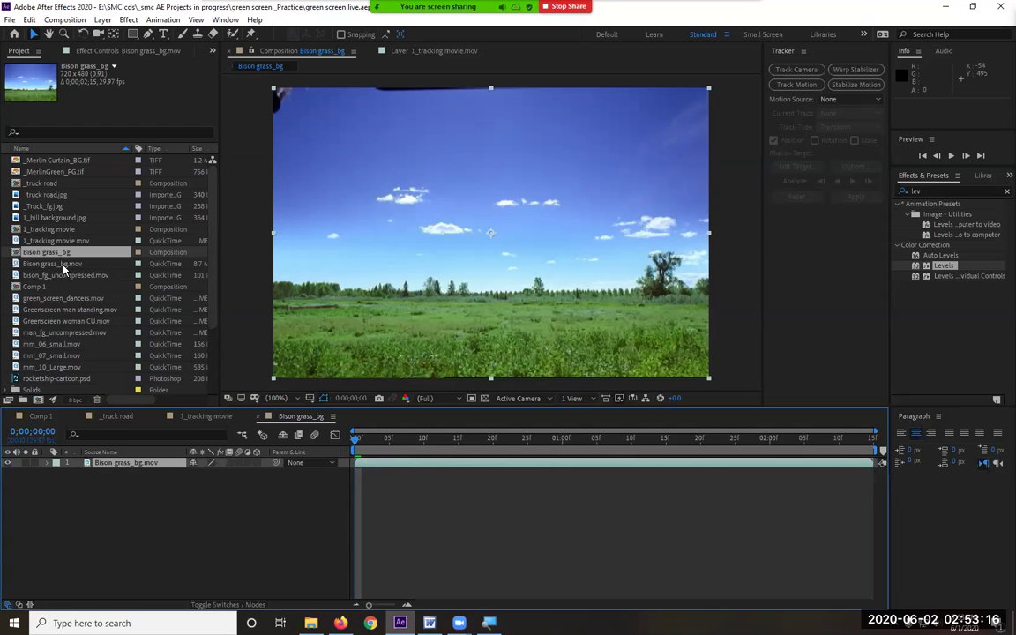
drag(64, 274, 72, 464)
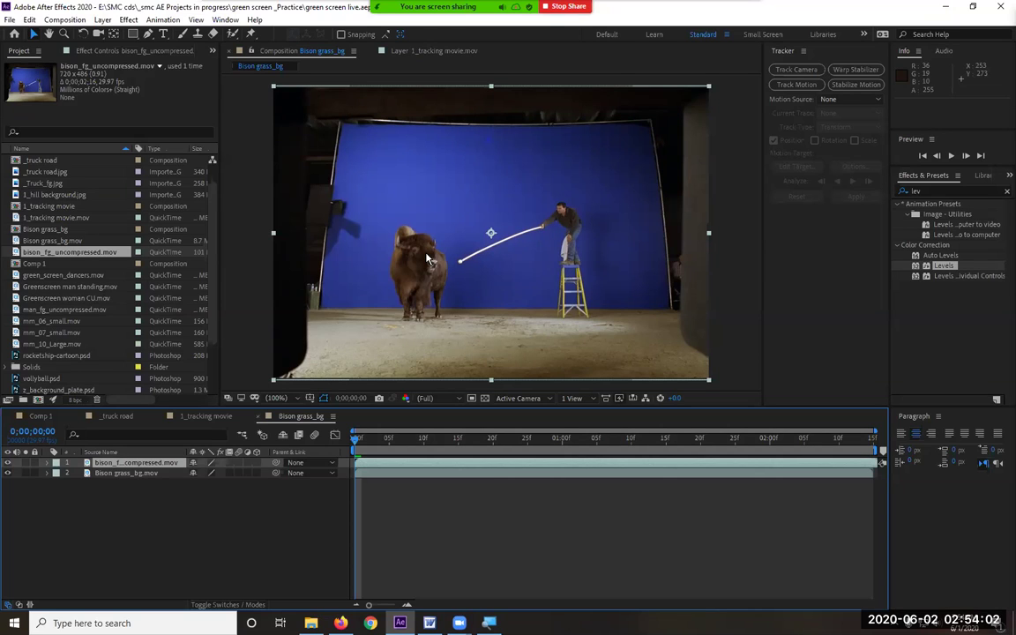
key(space)
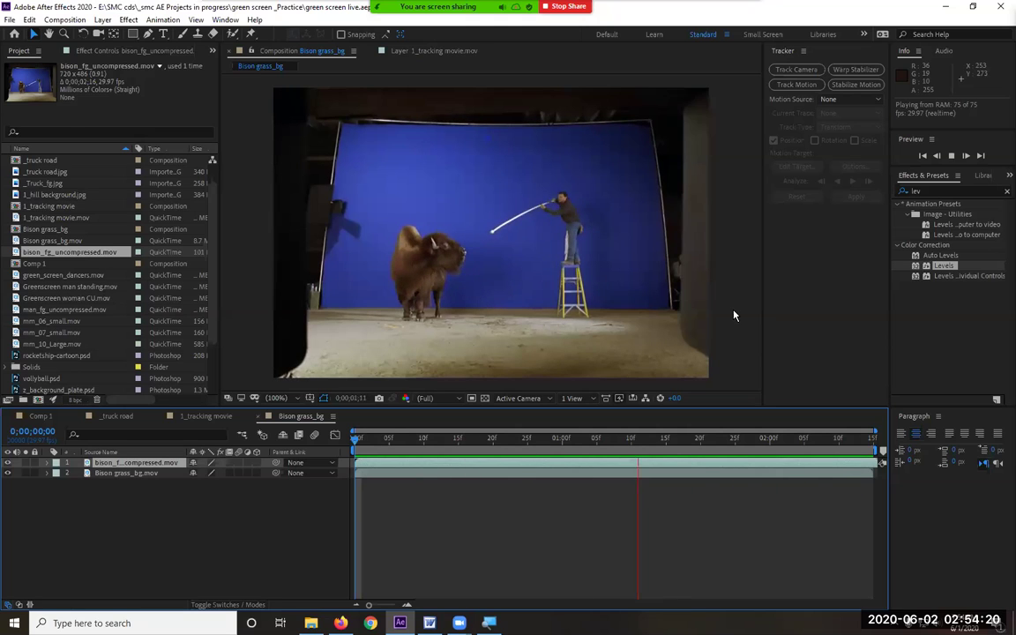
key(space)
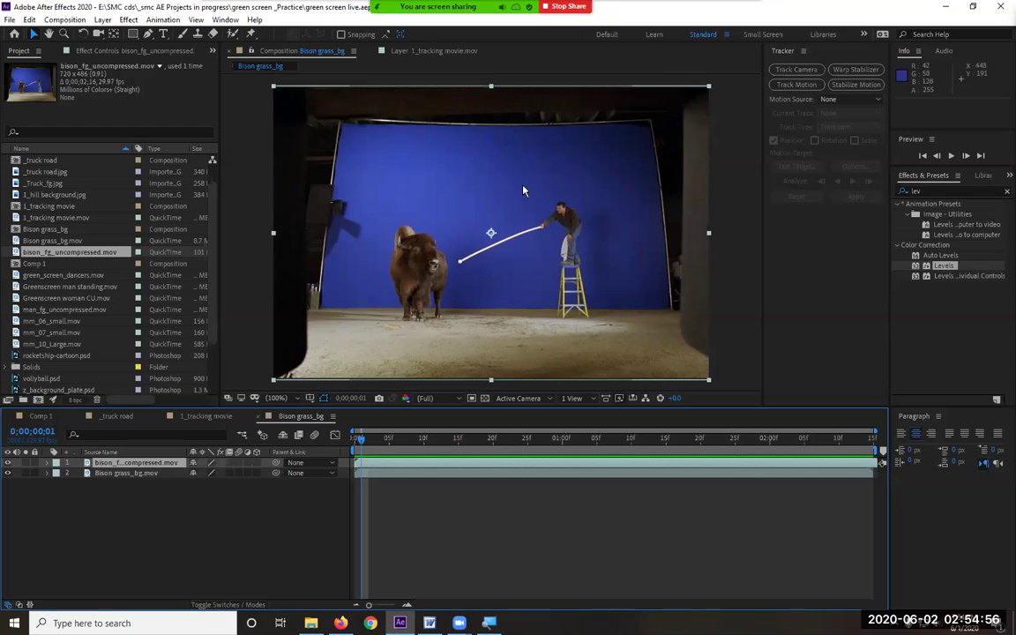
Step: Draw a closed garbage mask loosely around the bison with the Pen tool, leaving out the man, ladder and pole's length
click(148, 34)
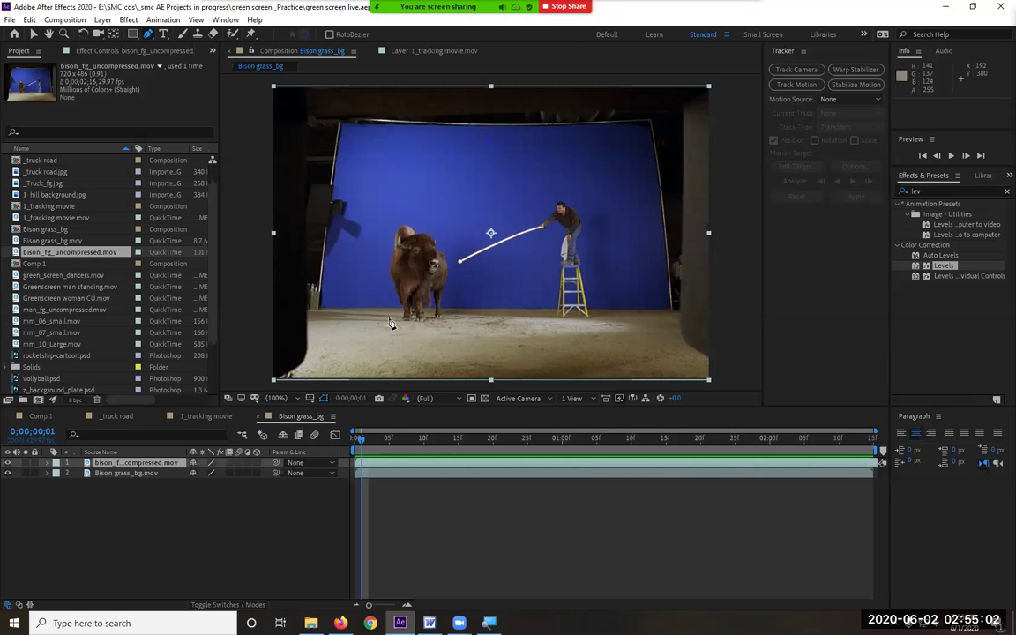
click(389, 314)
click(382, 277)
click(386, 216)
click(415, 215)
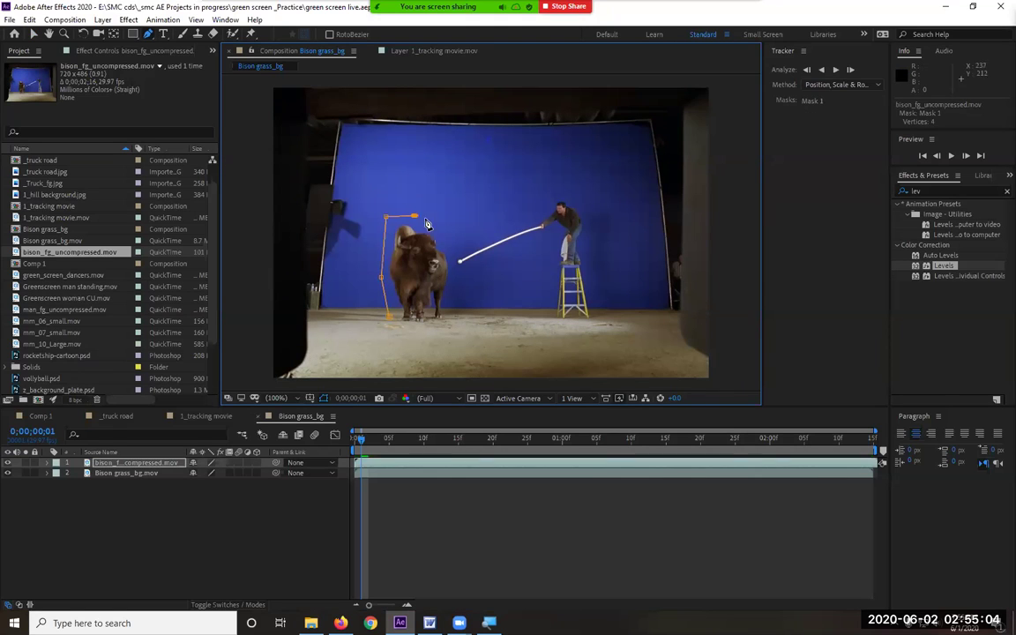
click(439, 231)
click(451, 248)
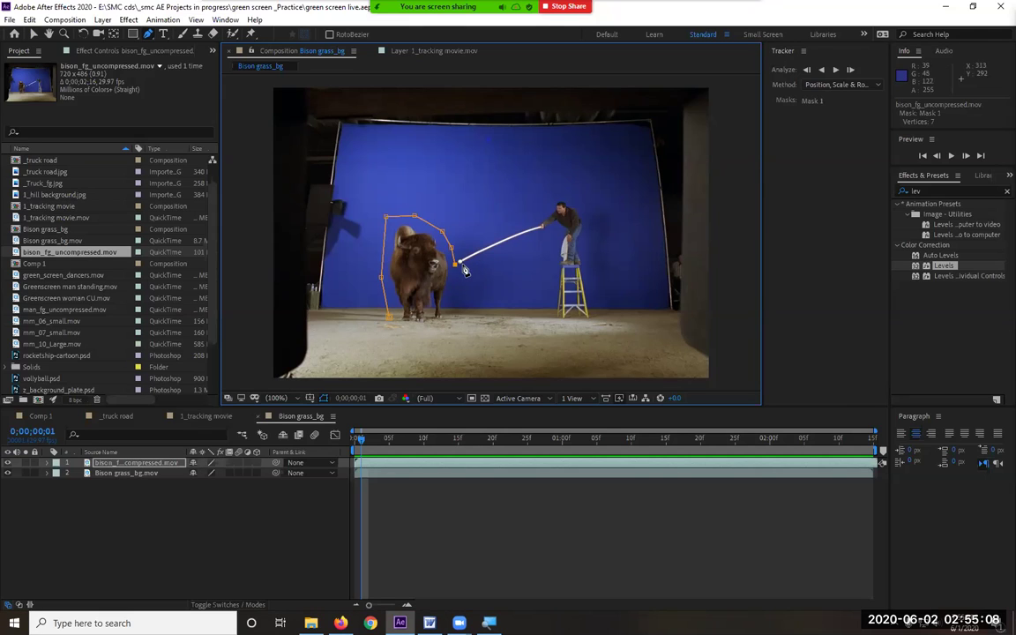
click(456, 278)
click(459, 308)
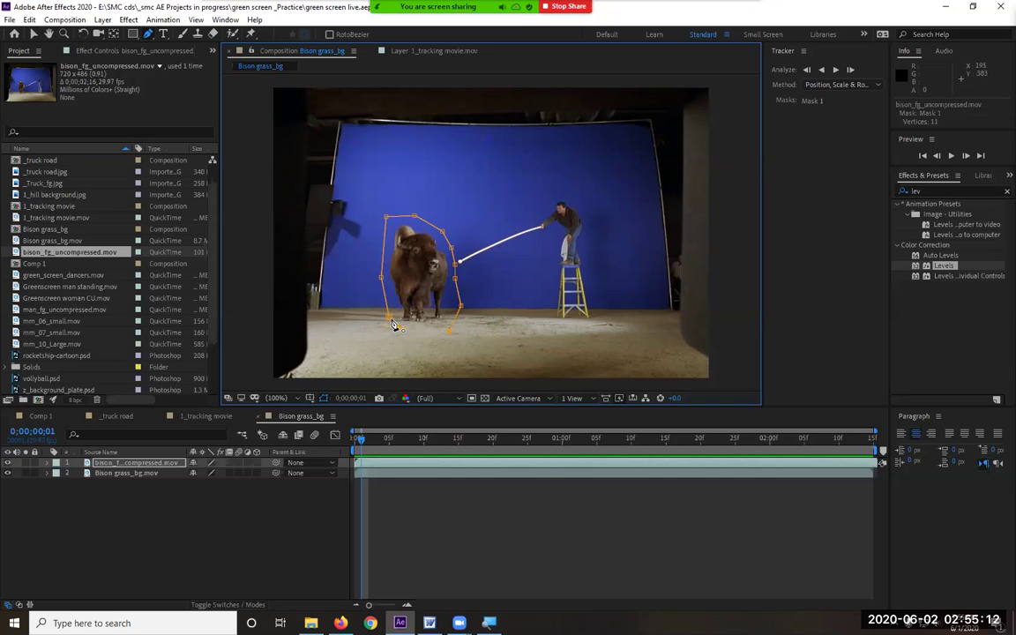
click(389, 324)
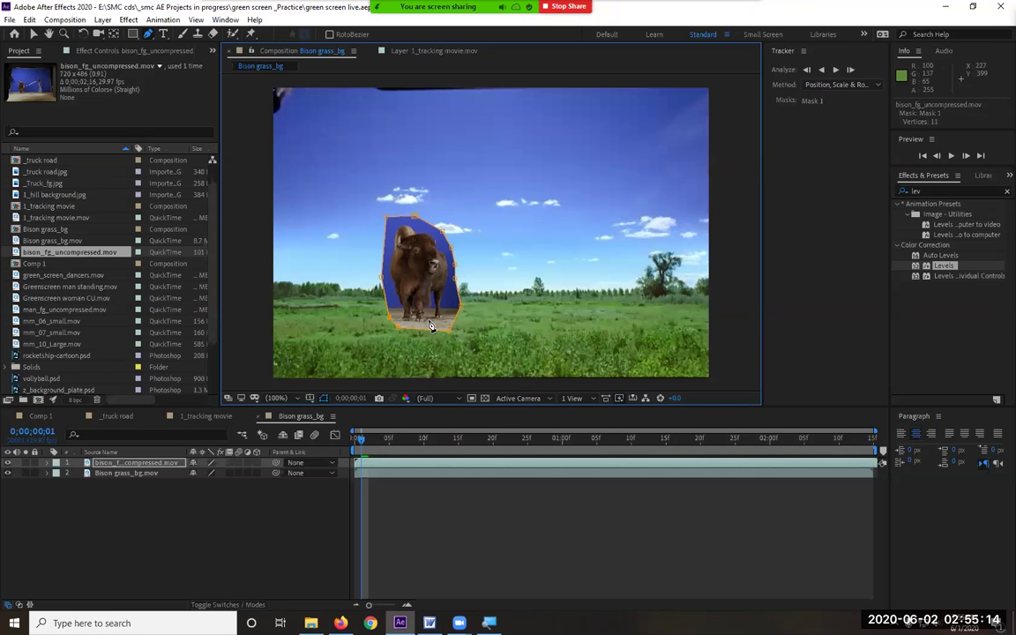
click(33, 33)
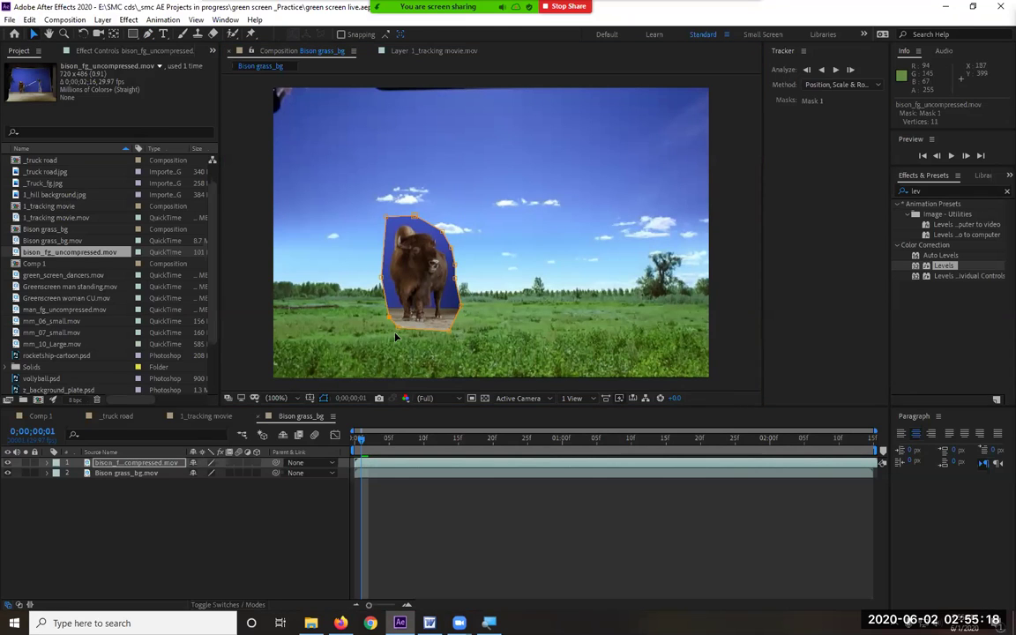
Step: Reveal the bison layer's mask and start Mask Path keyframing at the first frame, 0;00;00;00
drag(360, 438, 340, 440)
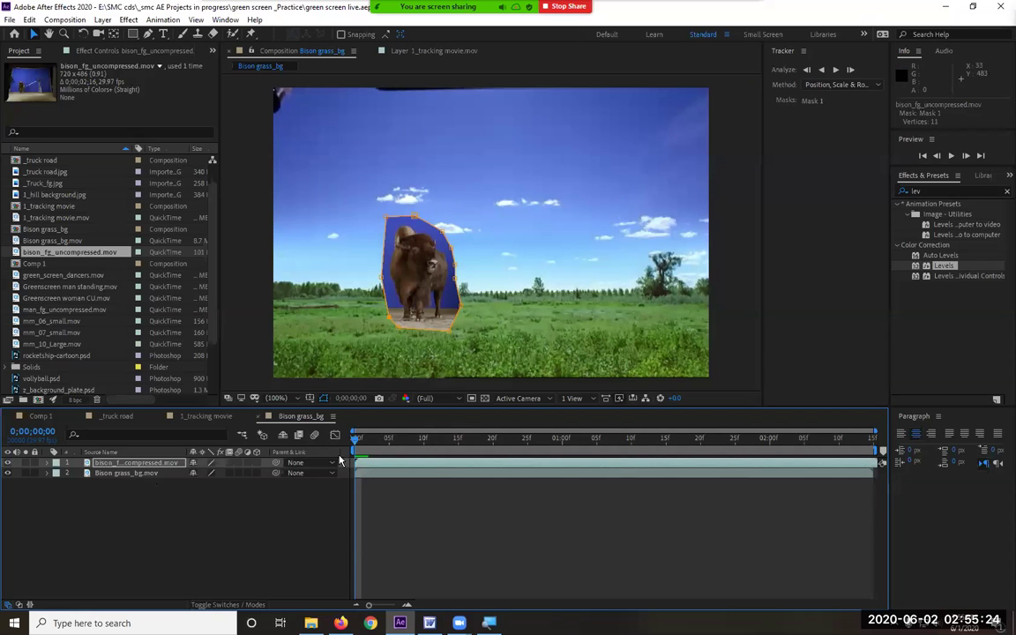
click(154, 465)
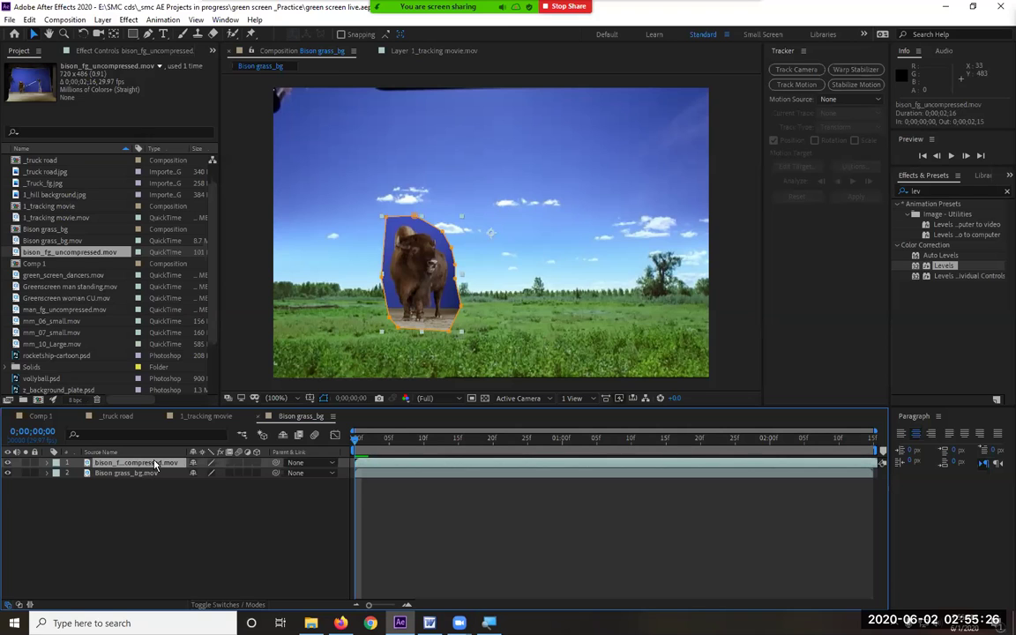
key(m)
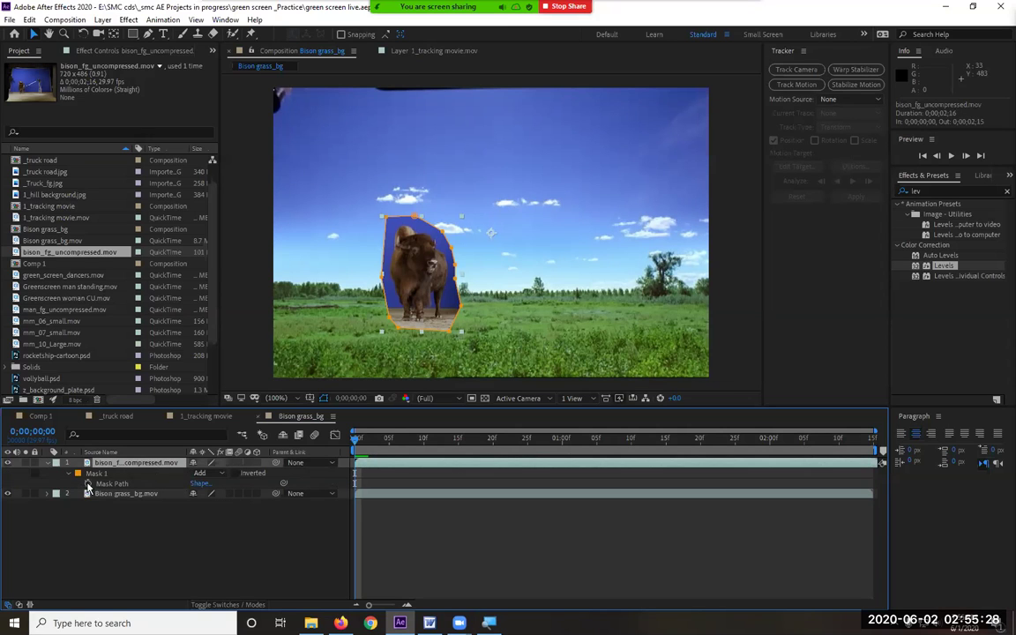
click(89, 485)
Step: At 0;00;00;10, move the two mask points beside and below the bison's muzzle outward to leave room for its turning head
drag(359, 448, 468, 454)
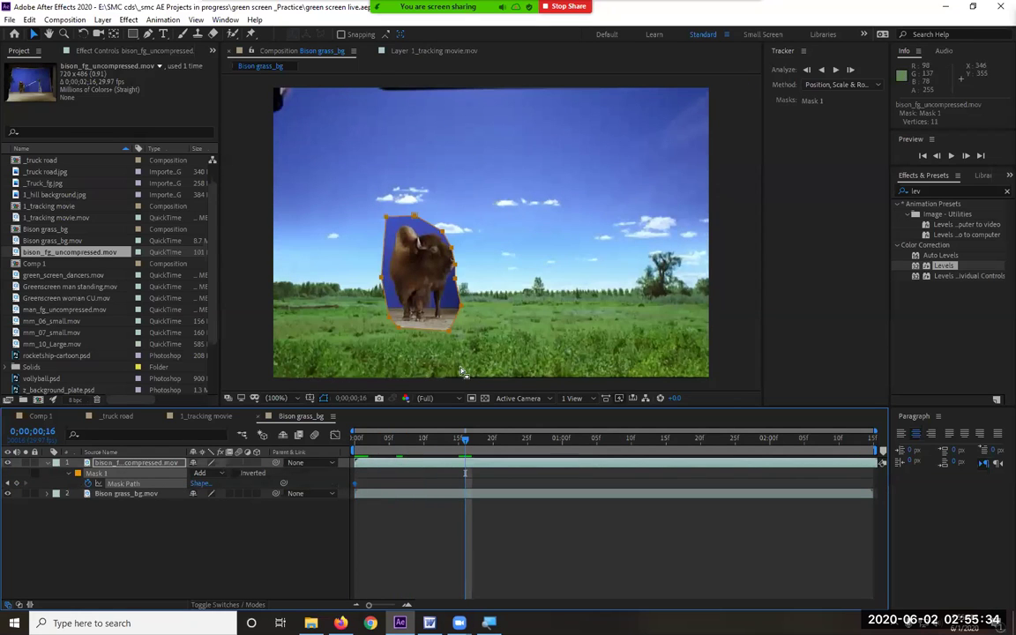
drag(466, 447, 425, 450)
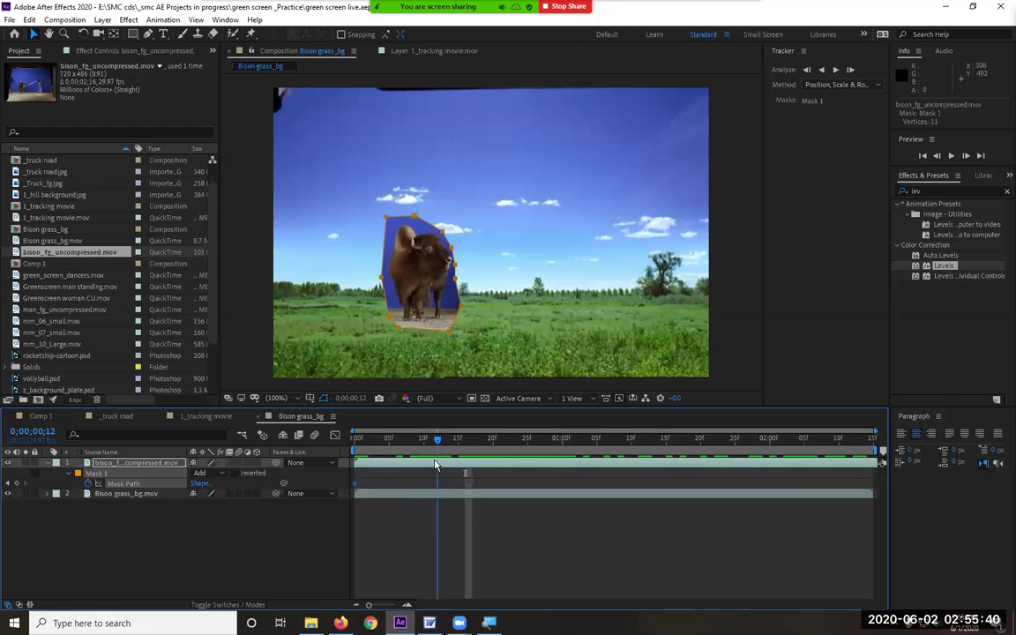
key(period)
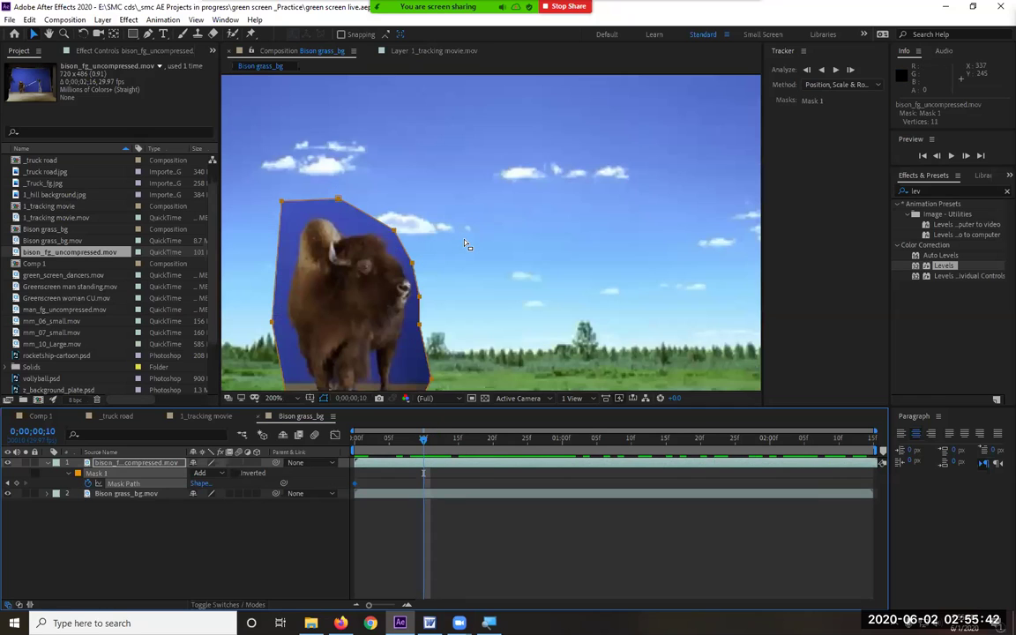
click(420, 299)
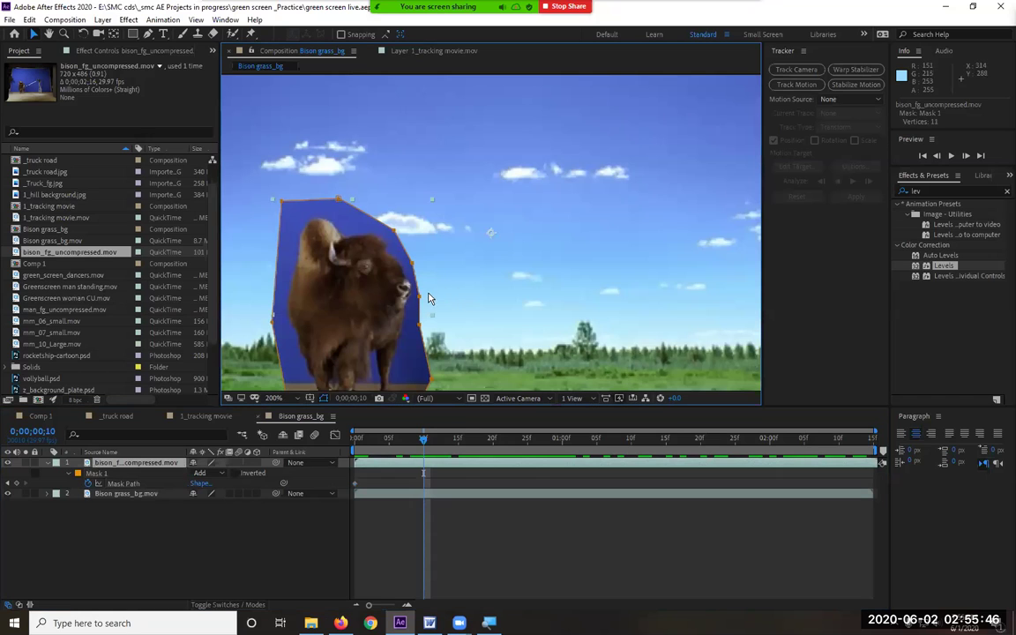
drag(422, 299, 431, 287)
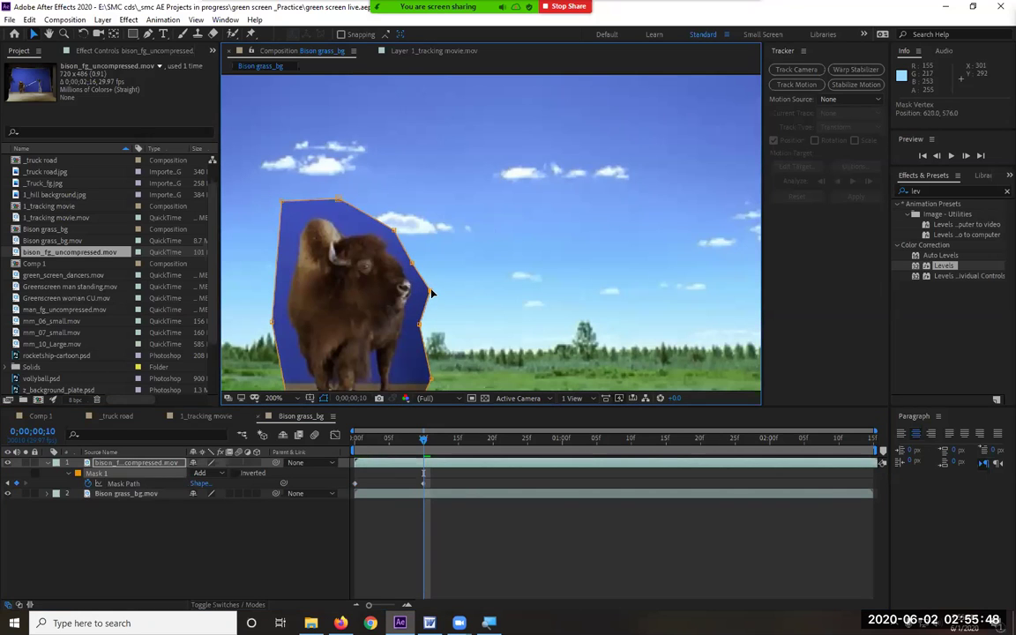
click(421, 327)
drag(421, 327, 439, 325)
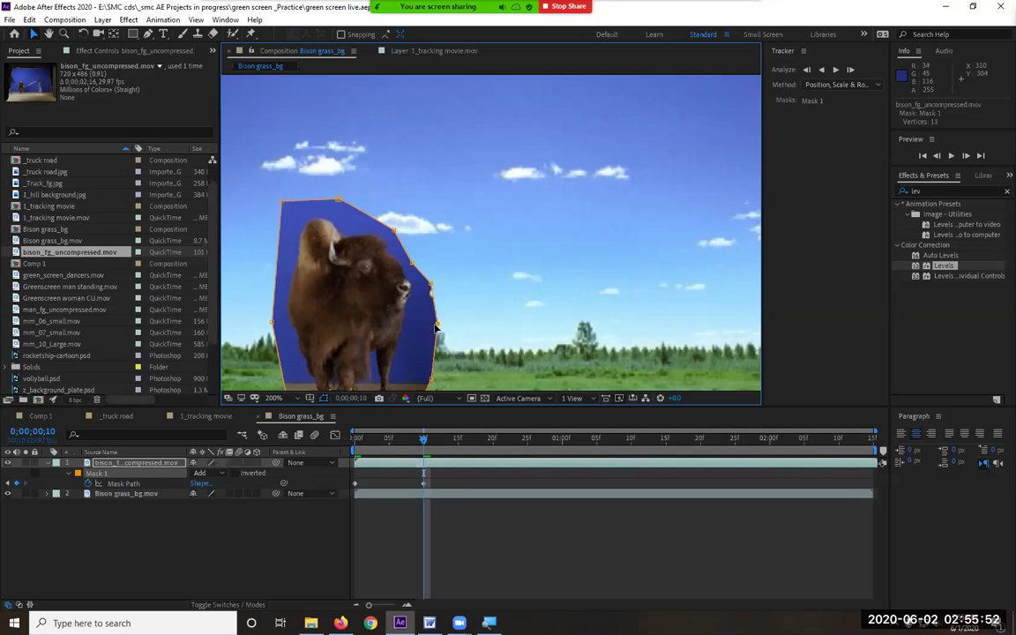
Step: Reshape Mask 1 along the bison's face and chest side at frame 10 and again at frame 14
drag(437, 325, 424, 327)
drag(429, 285, 424, 285)
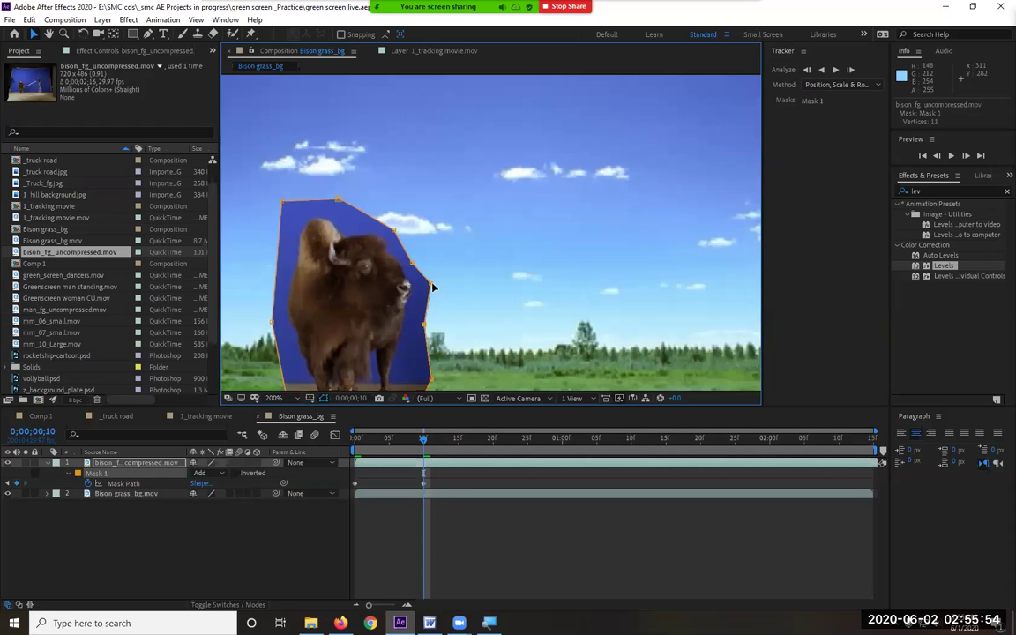
drag(428, 443, 451, 442)
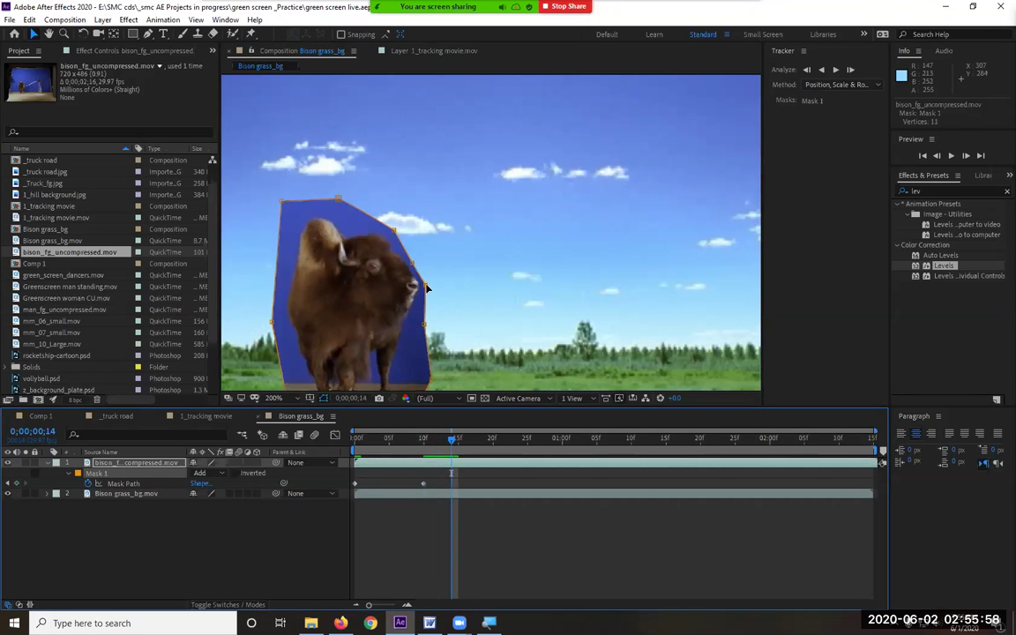
drag(426, 284, 430, 249)
Step: At 0;00;00;21, move the Mask 1 points beside the bison's muzzle and chest outward to follow its turning head
drag(451, 438, 499, 438)
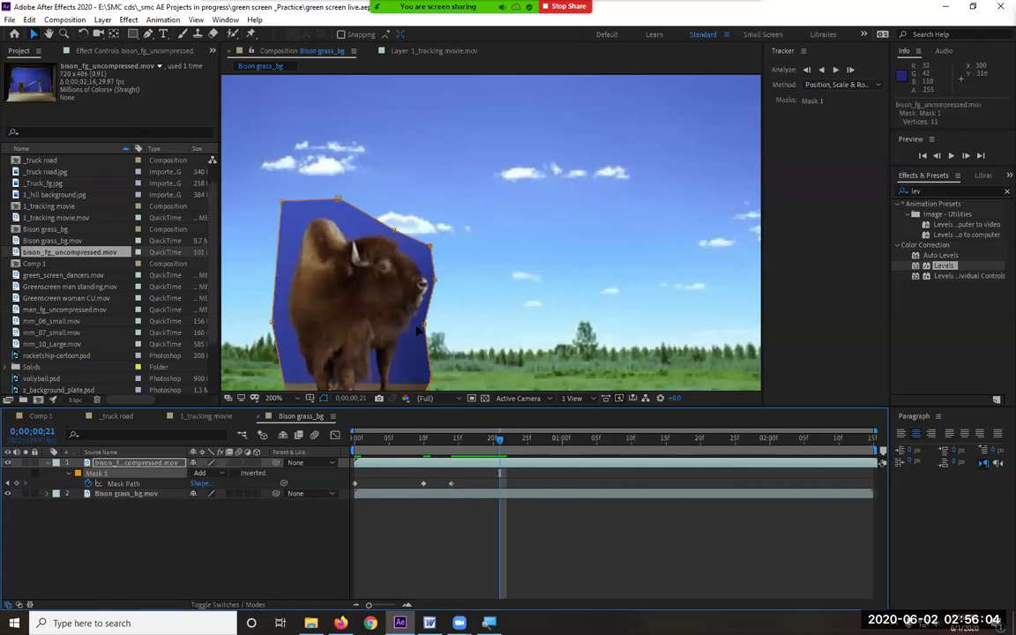
drag(426, 328, 433, 329)
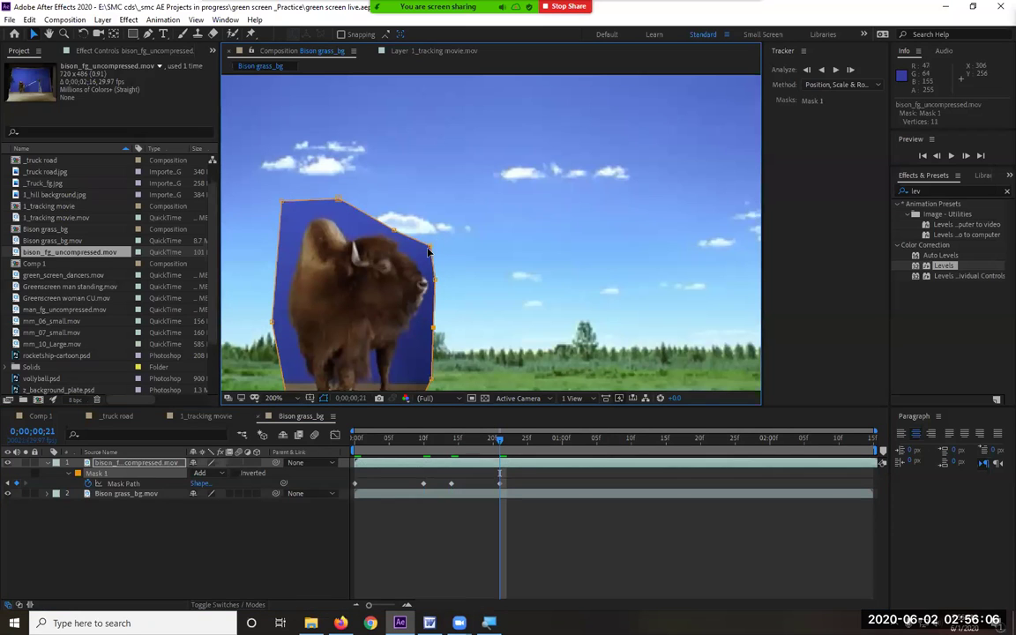
drag(432, 281, 443, 284)
Step: At 0;00;01;06, move the Mask 1 points in front of the muzzle and above the head outward to clear the bison
key(space)
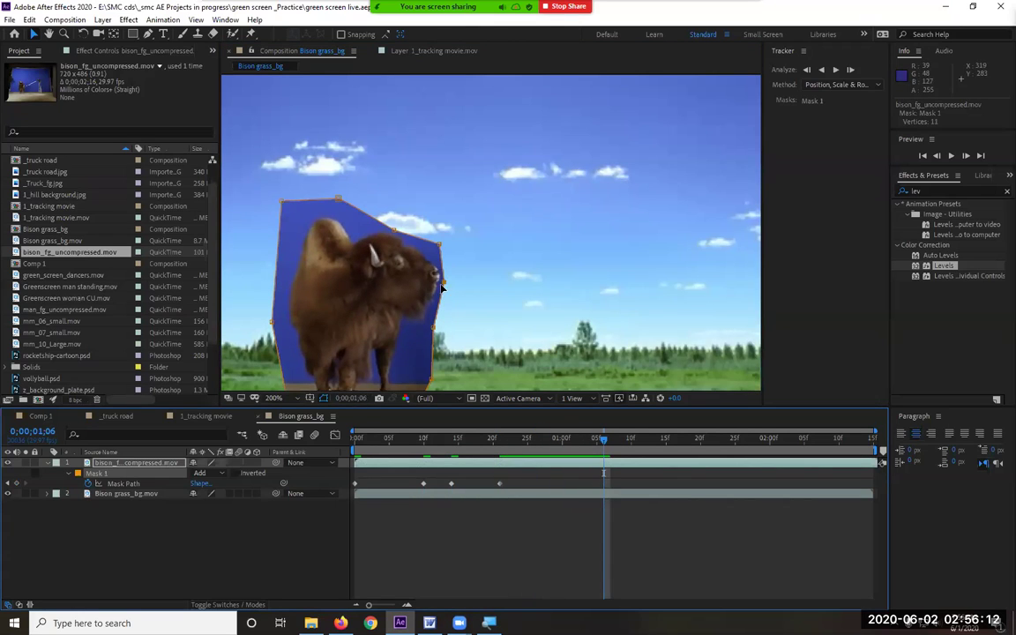
mouse_move(444, 281)
mouse_down()
mouse_move(506, 232)
mouse_move(422, 233)
mouse_move(454, 272)
mouse_up()
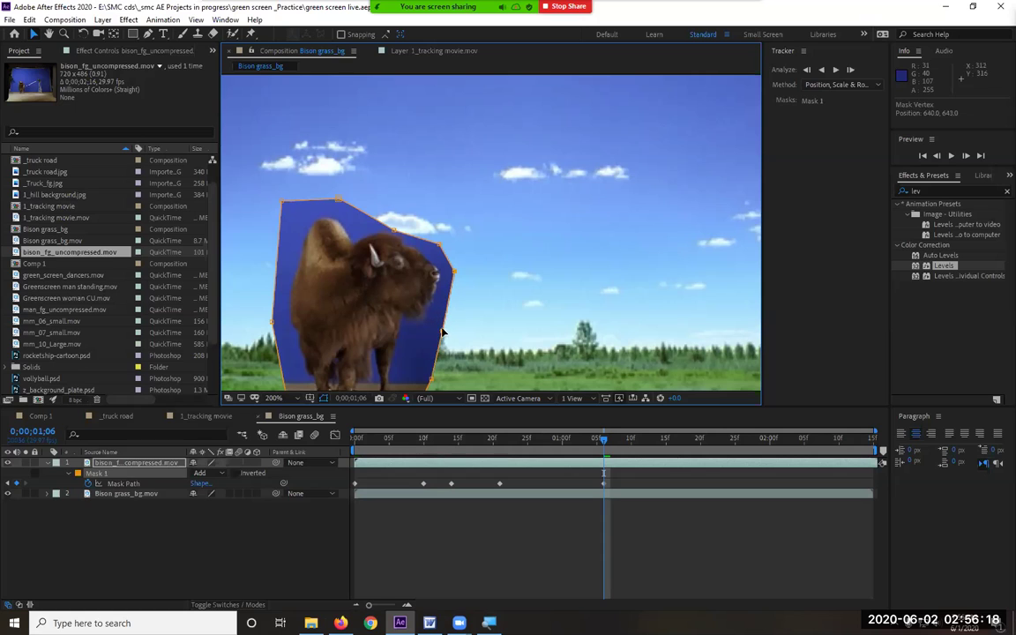
mouse_move(605, 441)
mouse_down()
mouse_move(671, 441)
mouse_move(556, 443)
mouse_move(606, 450)
mouse_up()
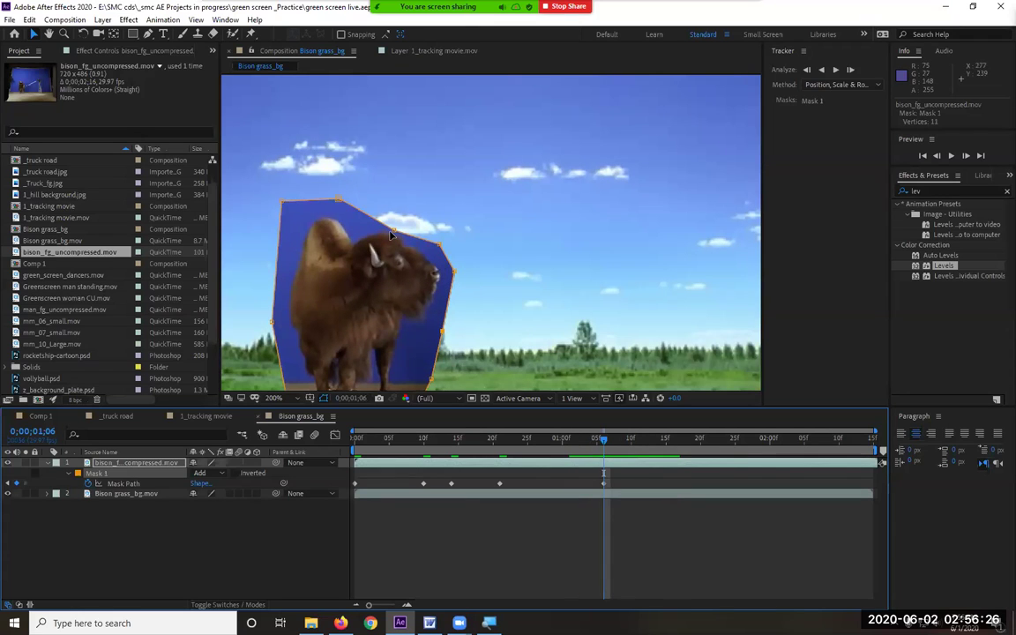
drag(395, 232, 398, 218)
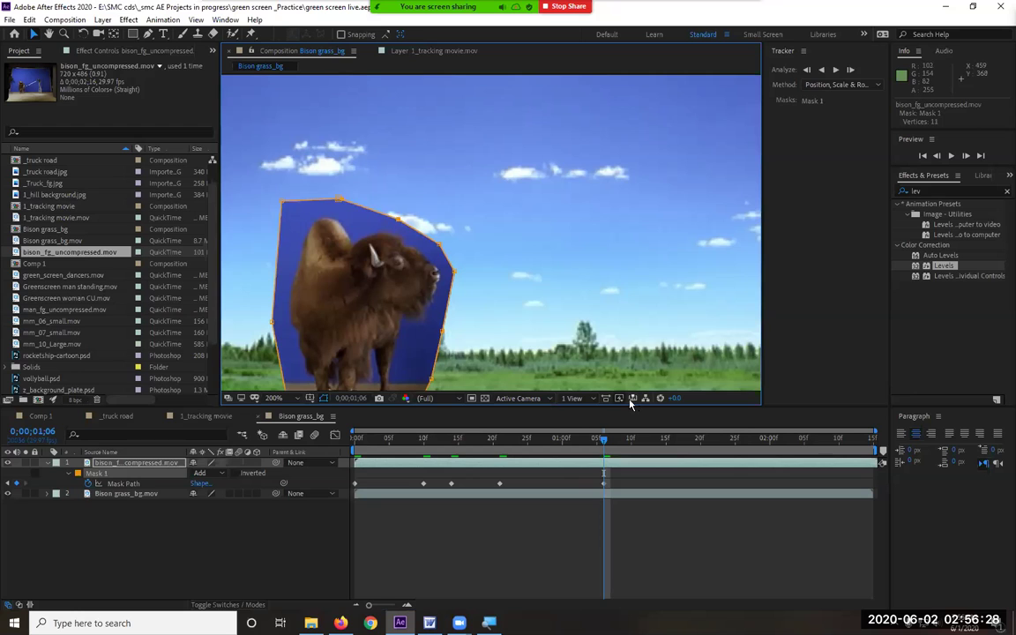
Step: Play back the clip to check that the animated mask encloses the bison throughout
drag(604, 444, 882, 453)
key(space)
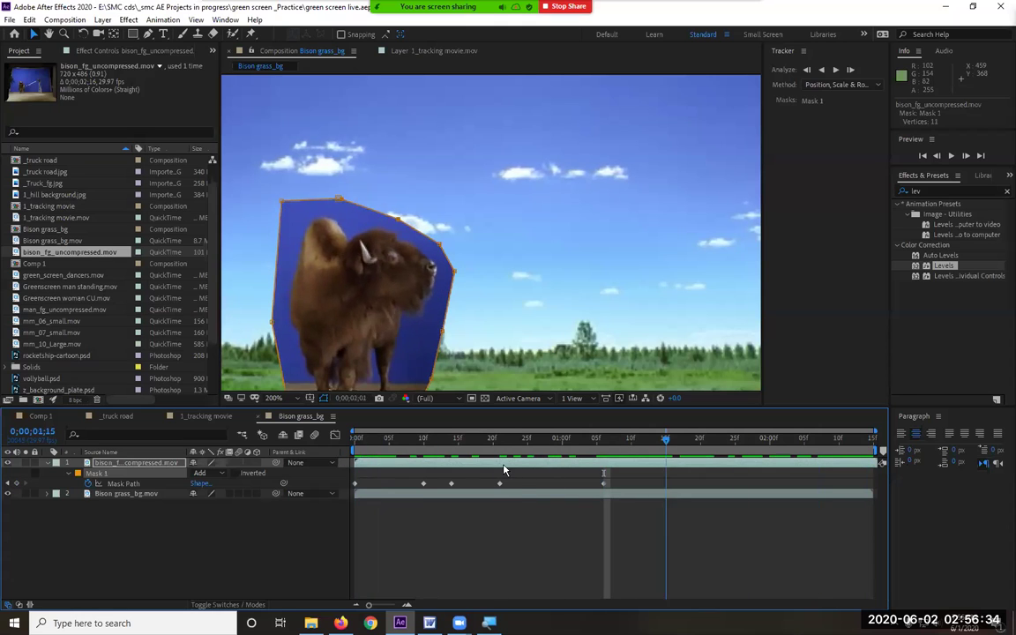
key(space)
key(space)
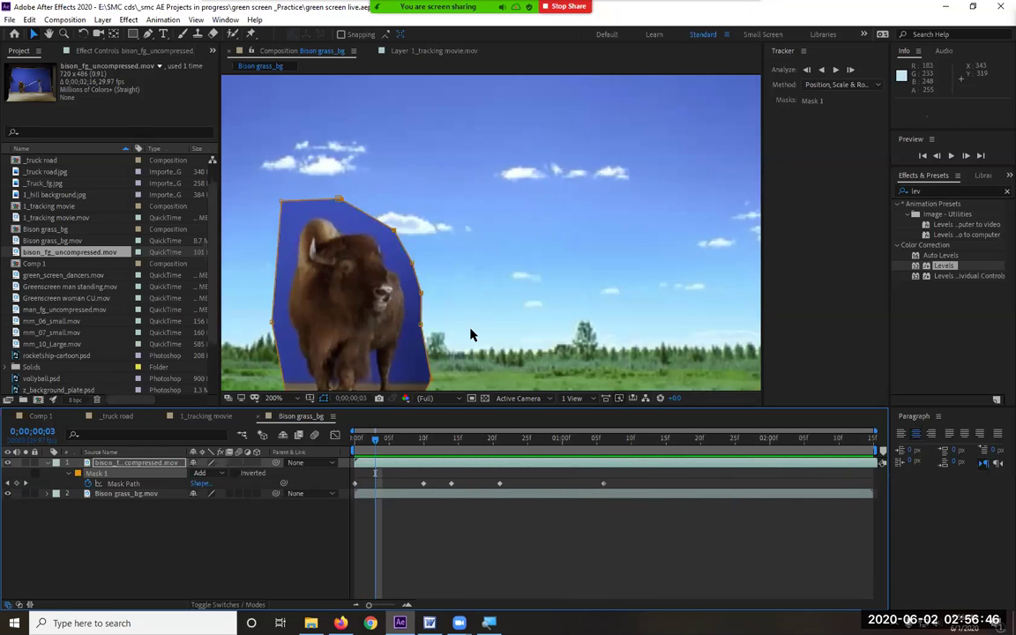
key(space)
key(comma)
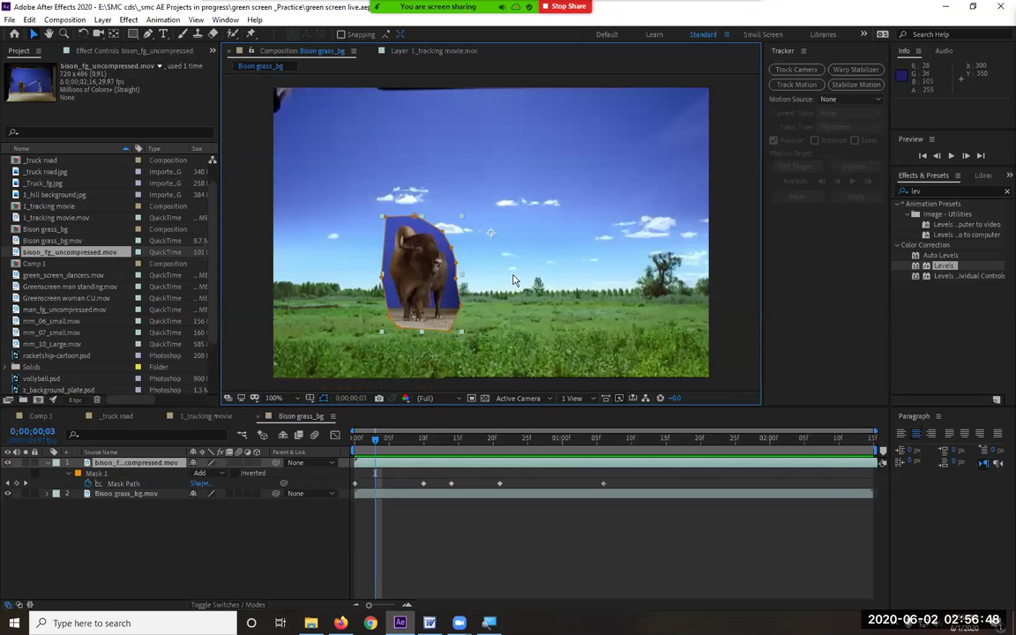
key(period)
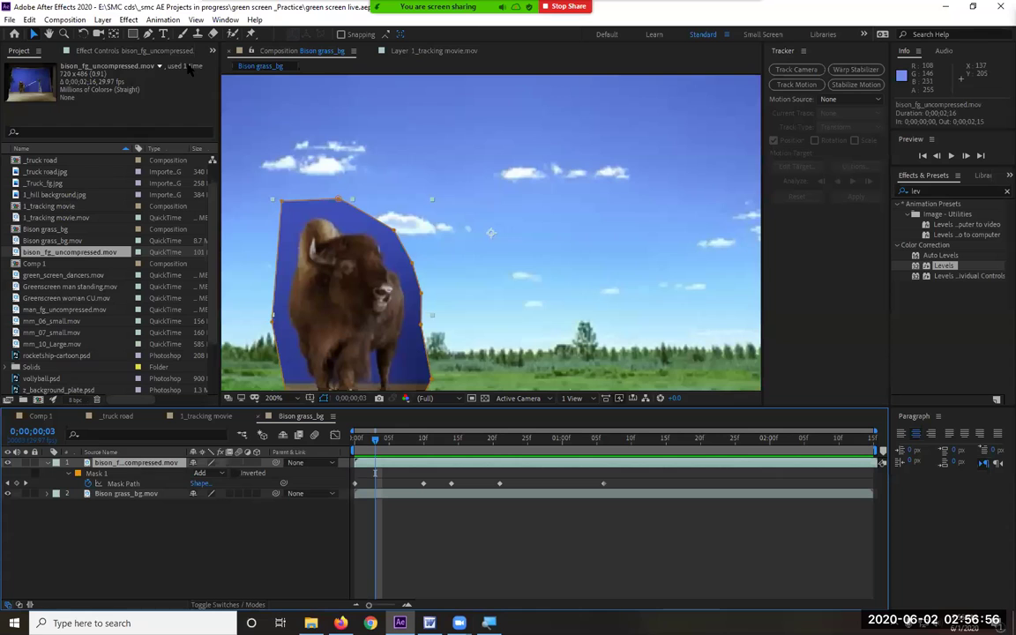
Step: Apply Keylight (1.2) to the bison layer and sample the blue backdrop on the first frame as the Screen Colour
click(125, 20)
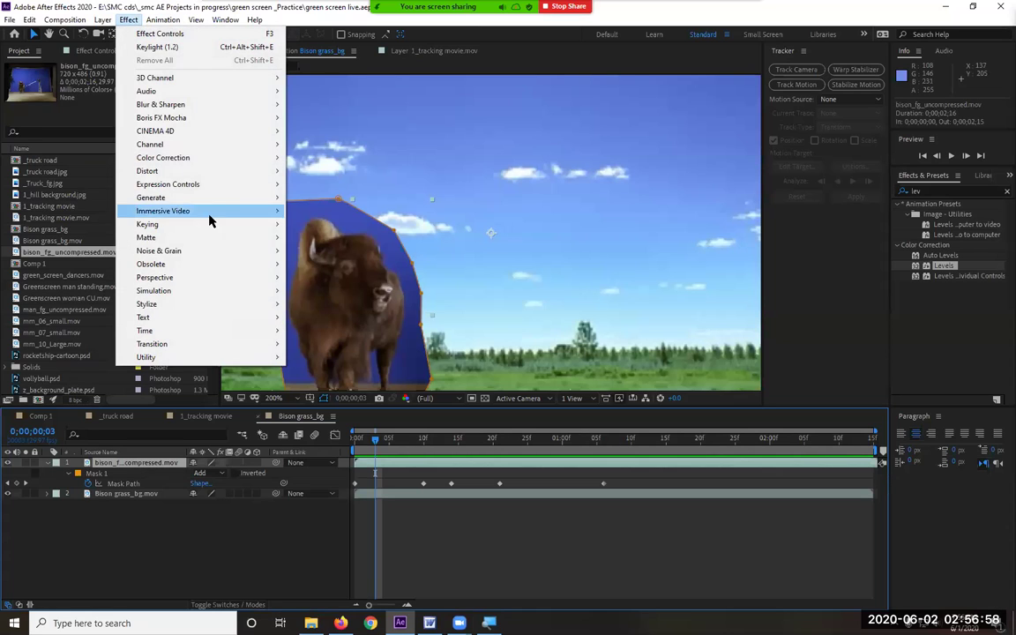
mouse_move(200, 225)
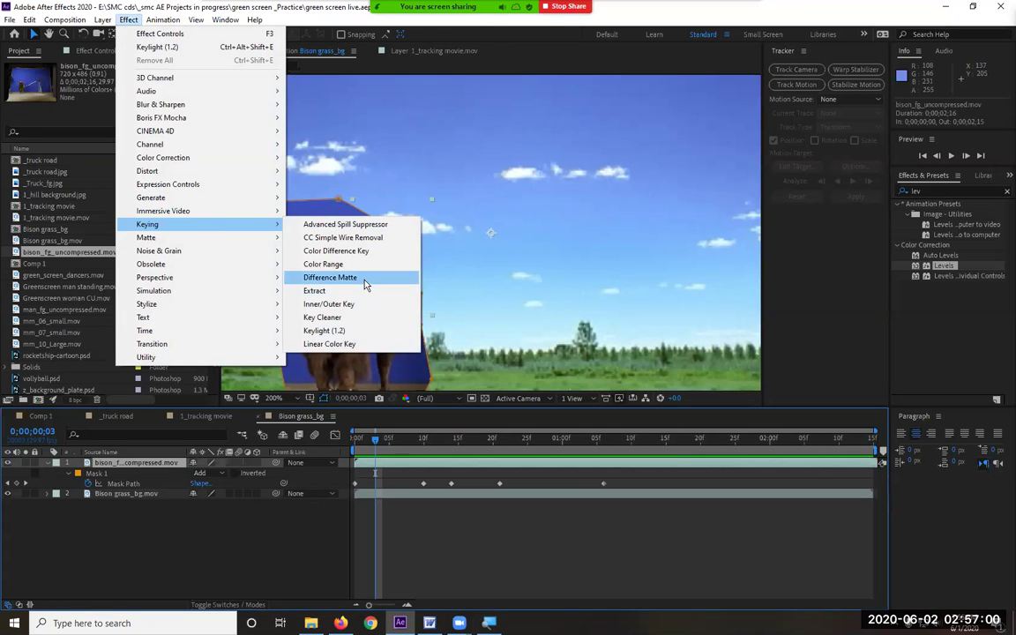
click(357, 331)
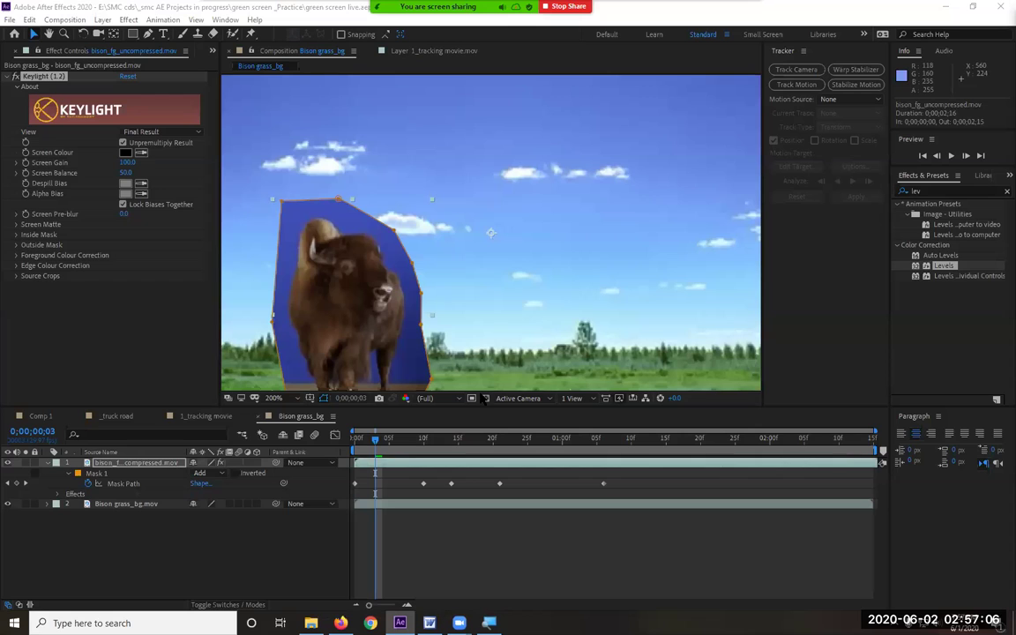
drag(371, 439, 356, 438)
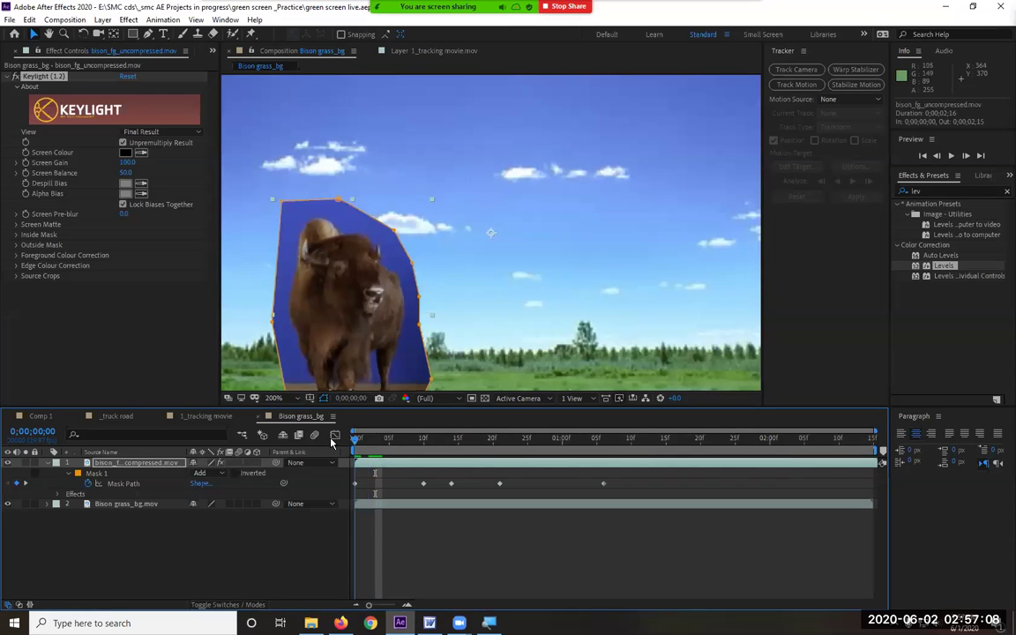
click(140, 152)
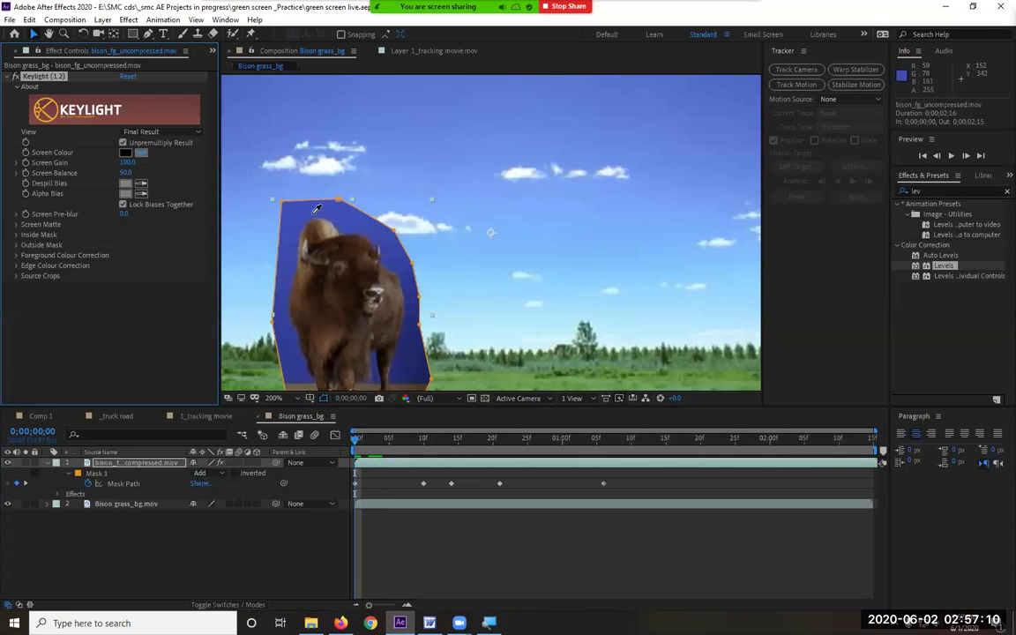
click(299, 219)
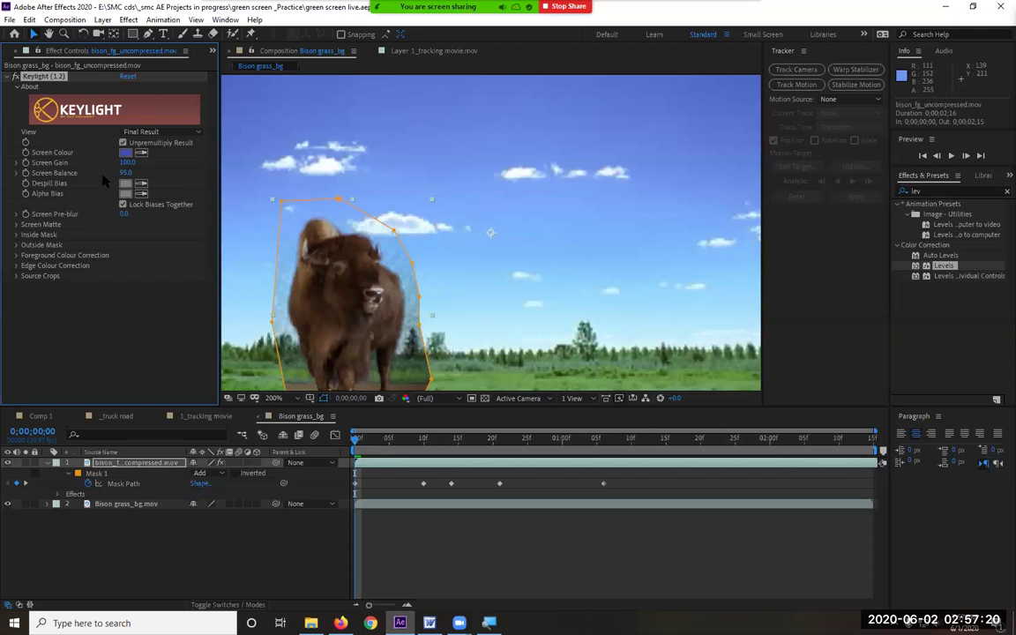
Step: Using the Screen Matte view, set Clip Black to 56 and Clip White to 88, and preview the Final Result
click(150, 132)
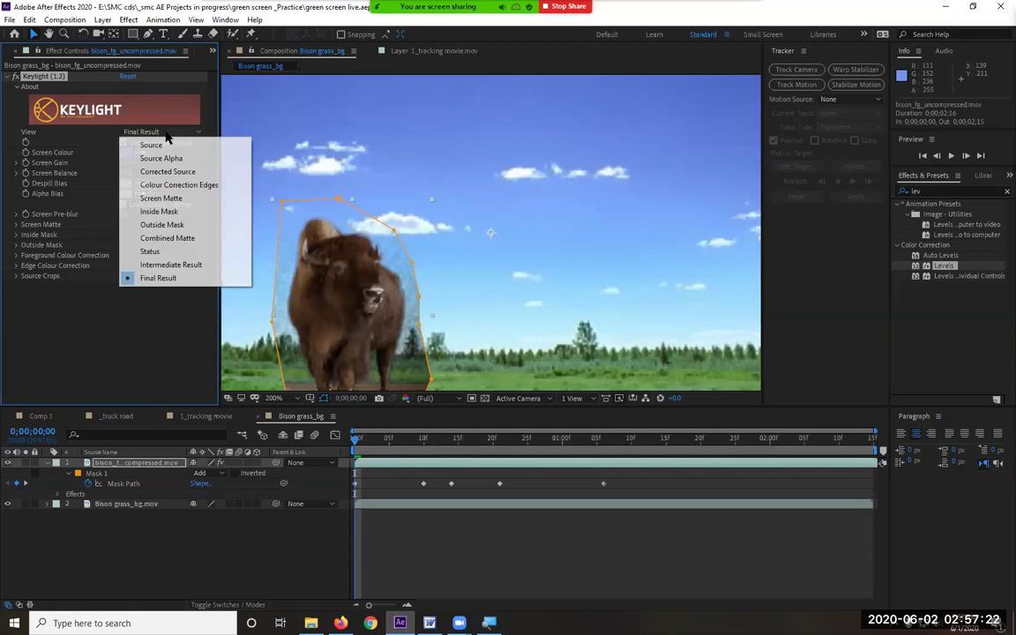
click(163, 197)
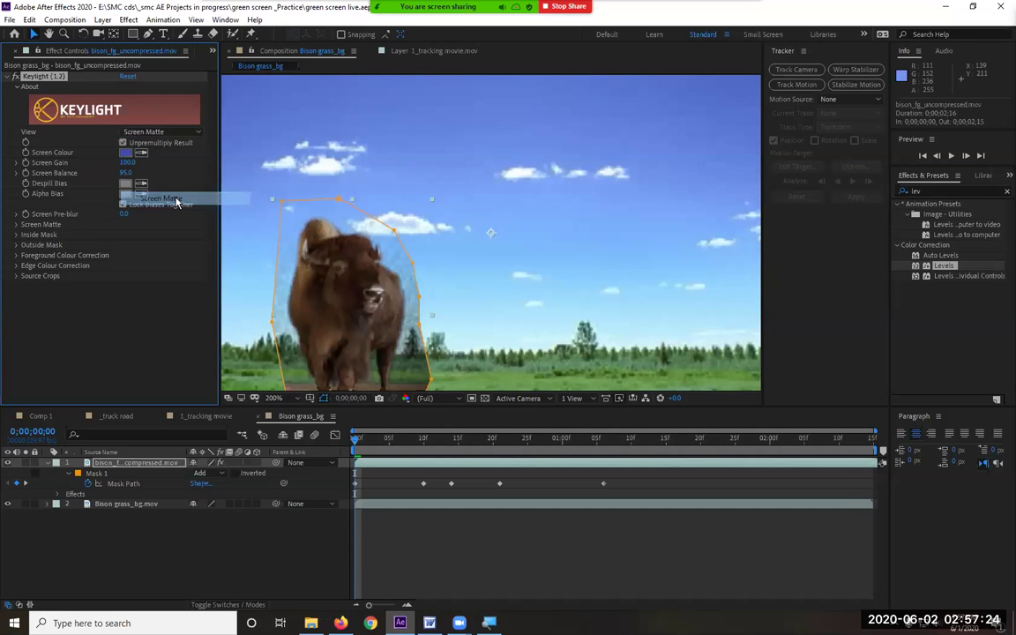
click(17, 225)
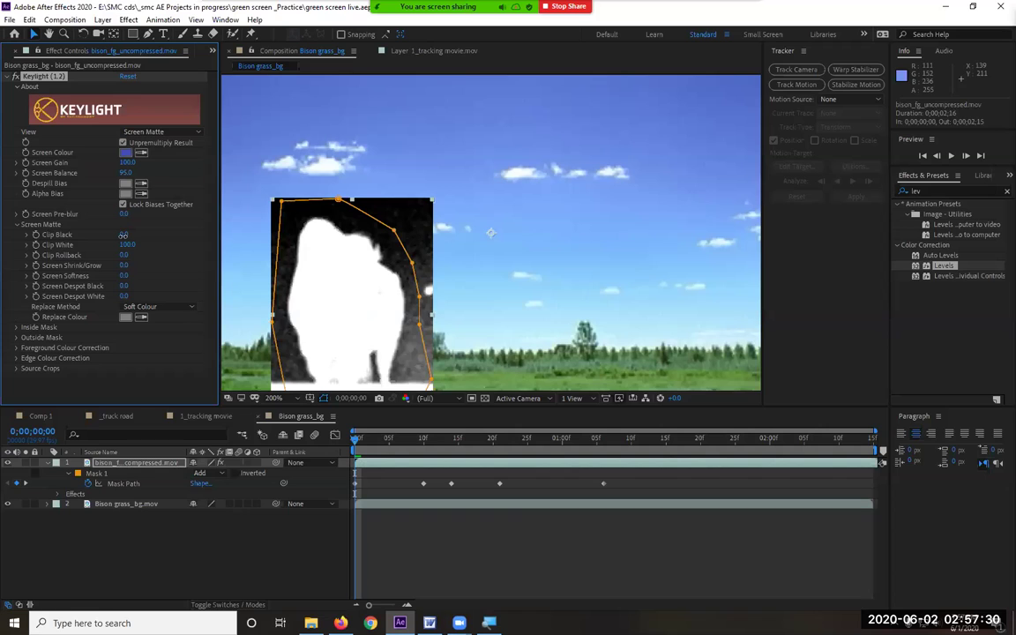
mouse_move(112, 234)
mouse_down()
mouse_move(152, 239)
mouse_move(123, 244)
mouse_up()
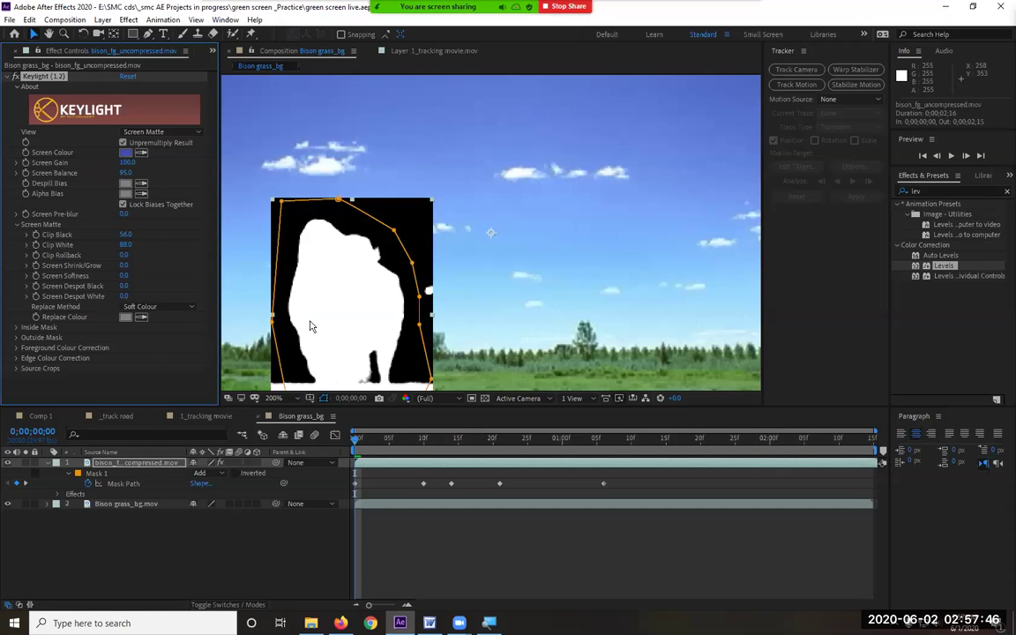
click(146, 133)
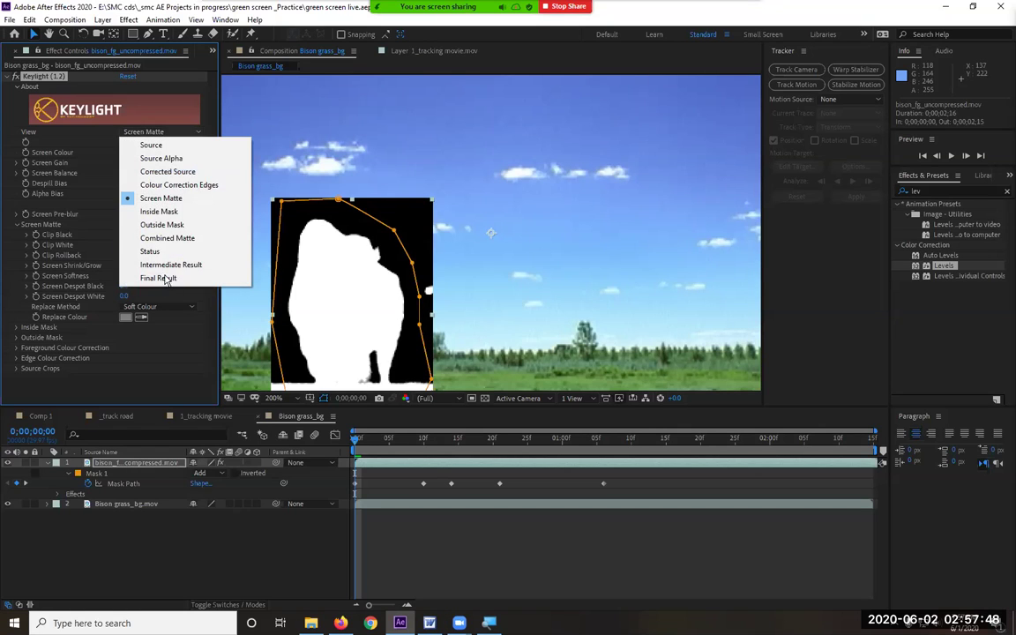
click(165, 278)
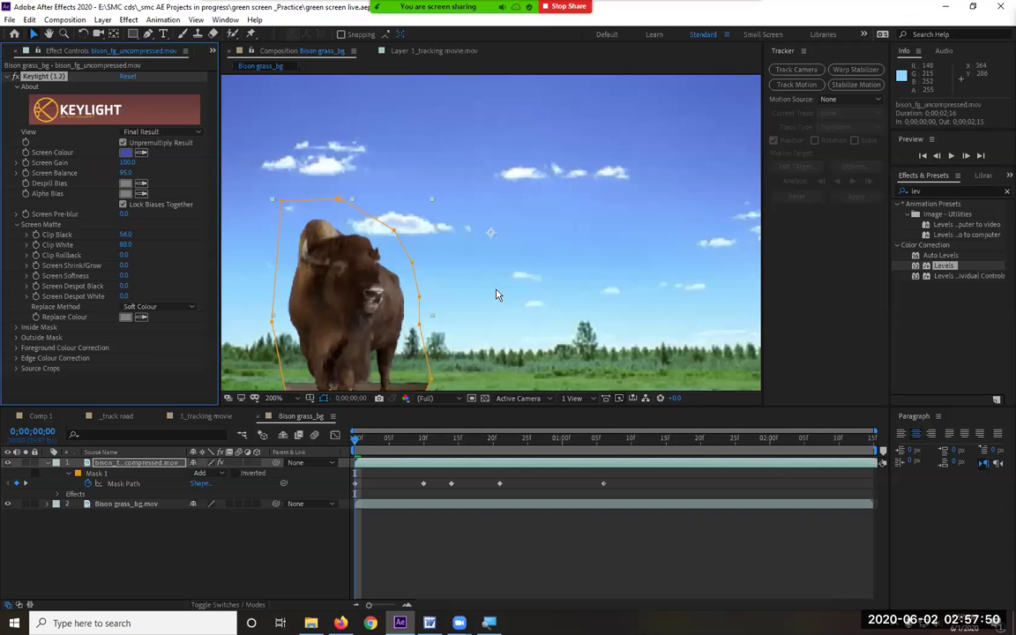
key(space)
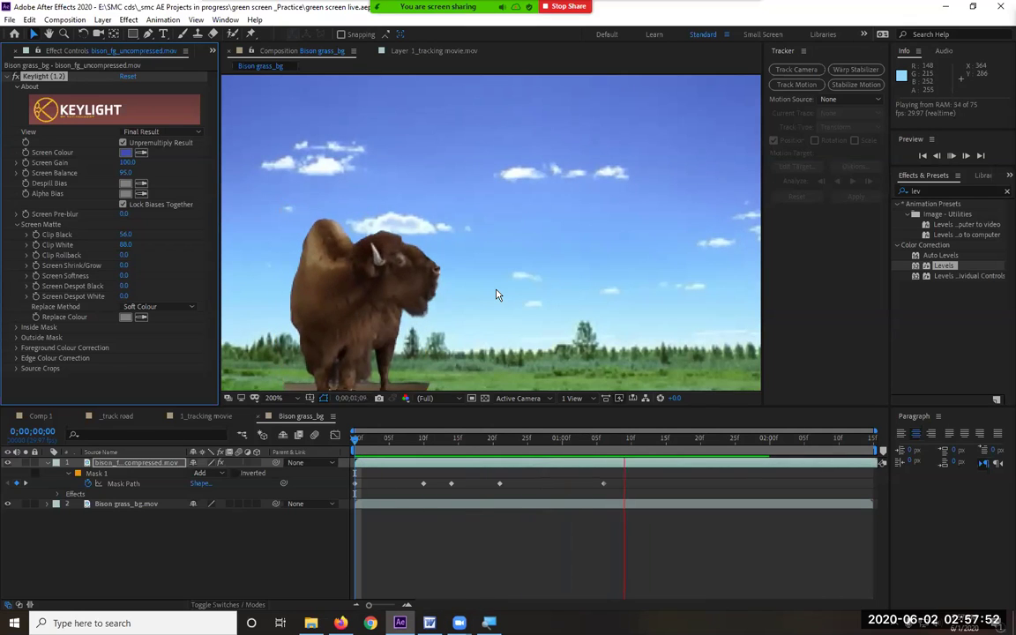
key(space)
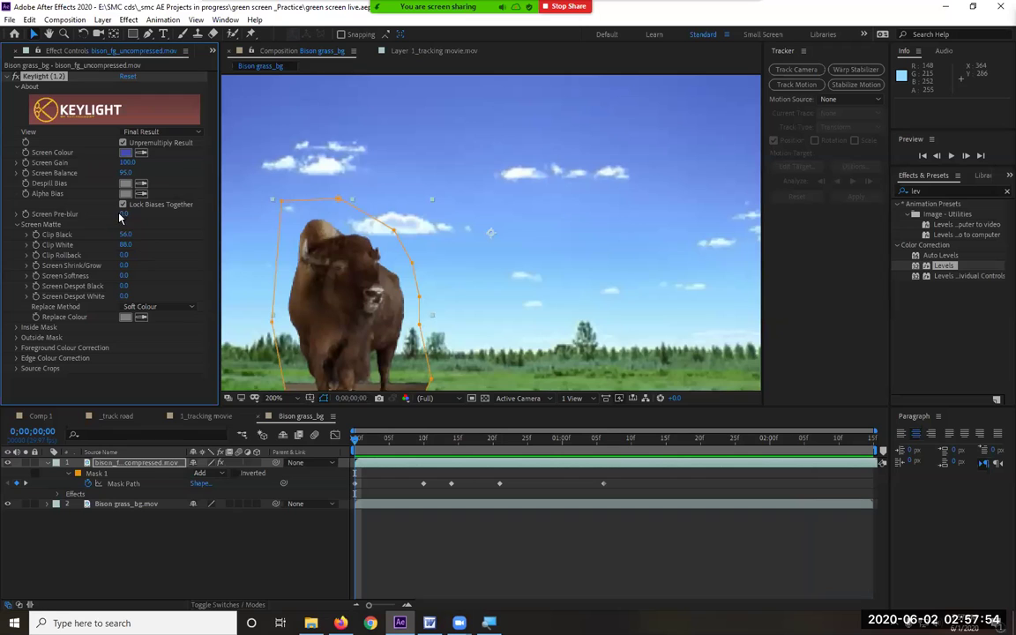
Step: Set Keylight's Screen Pre-blur to 2.1 and preview the keyed bison with the whole composition fitted in view
drag(122, 213, 130, 214)
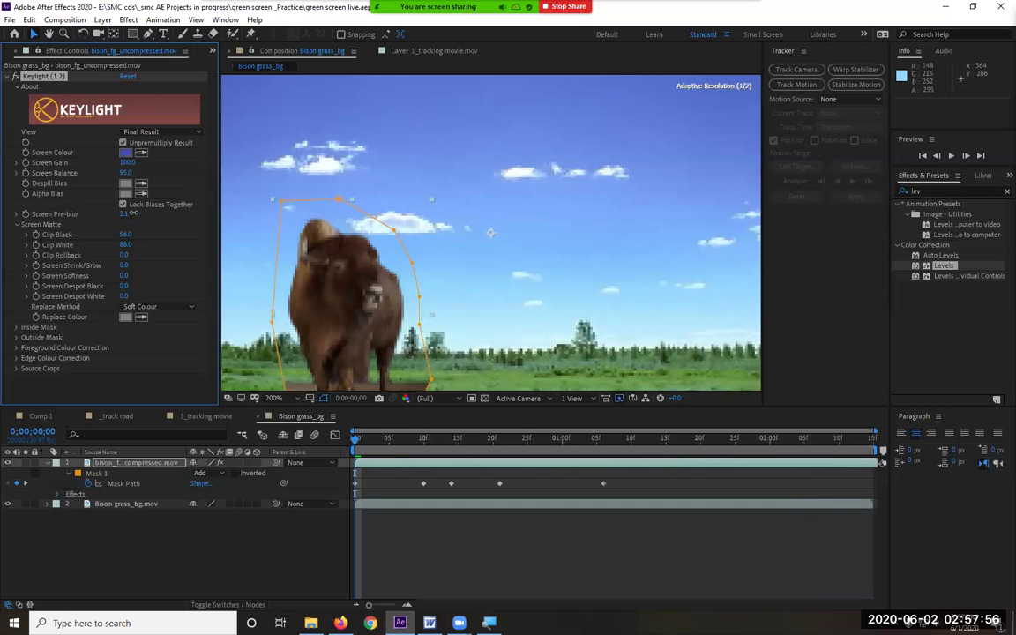
key(space)
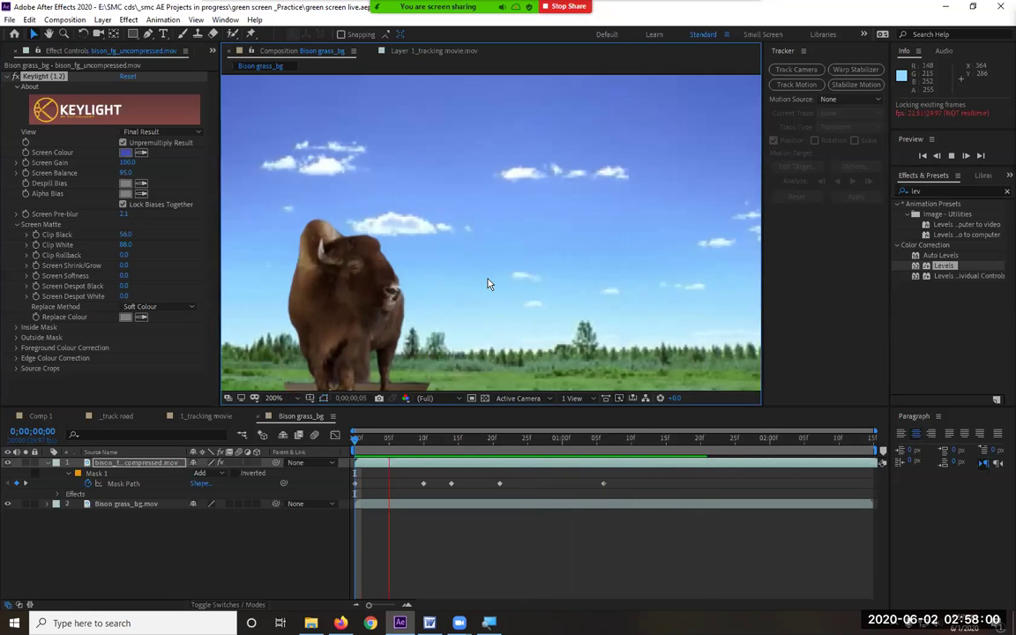
click(274, 398)
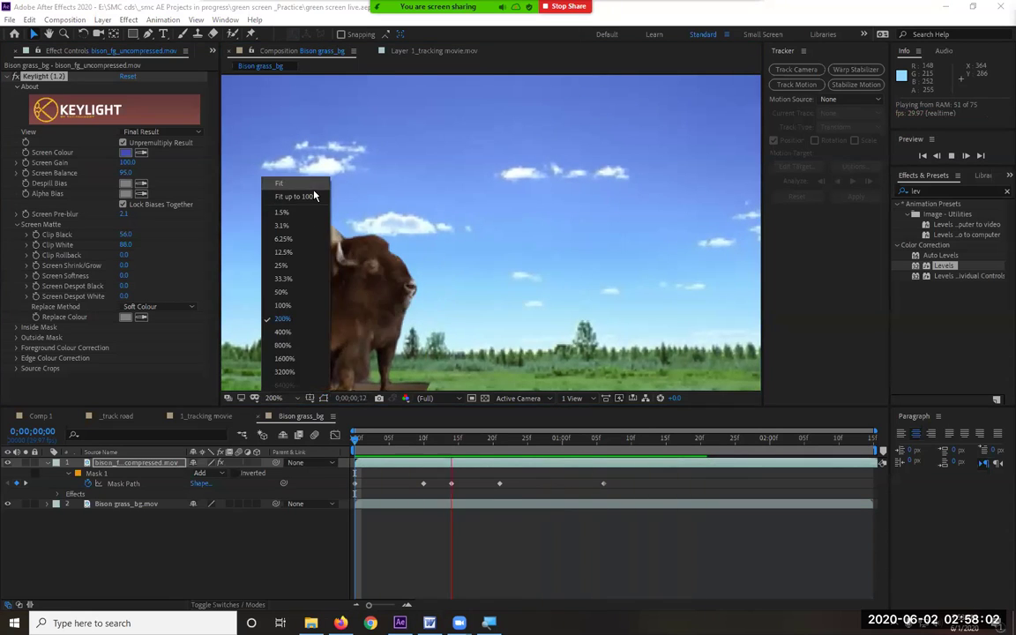
click(300, 196)
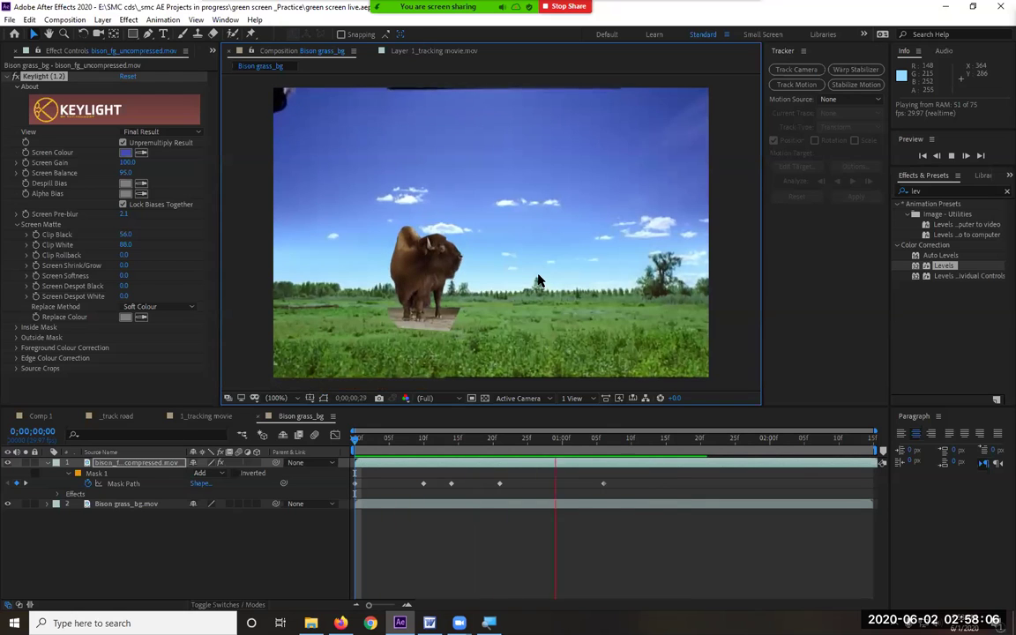
key(space)
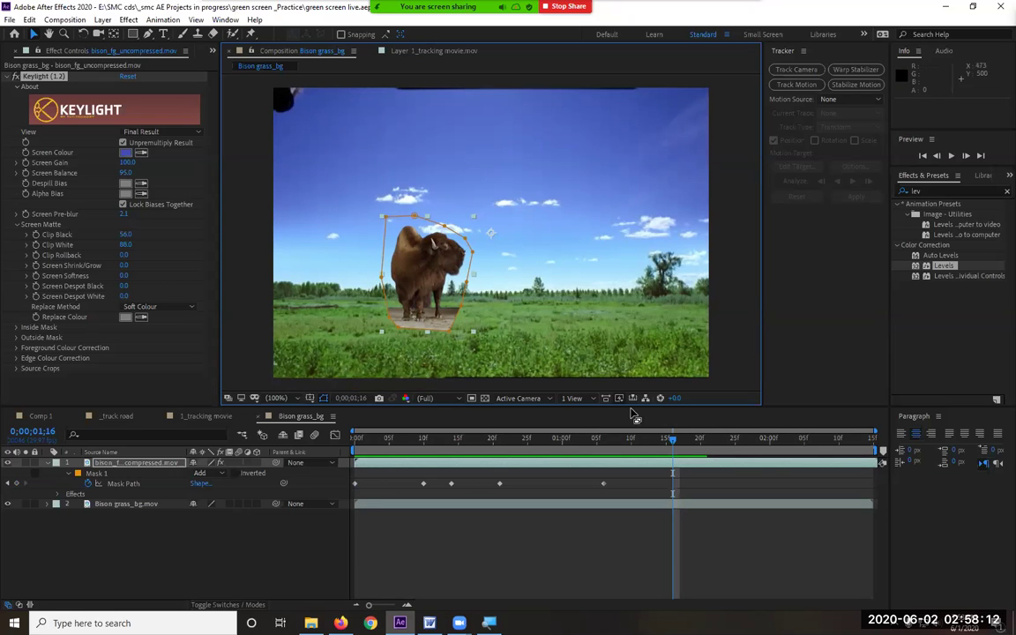
Step: Select the Bison grass_bg.mov layer and play the composition from the start to examine the background's upper edge
click(125, 504)
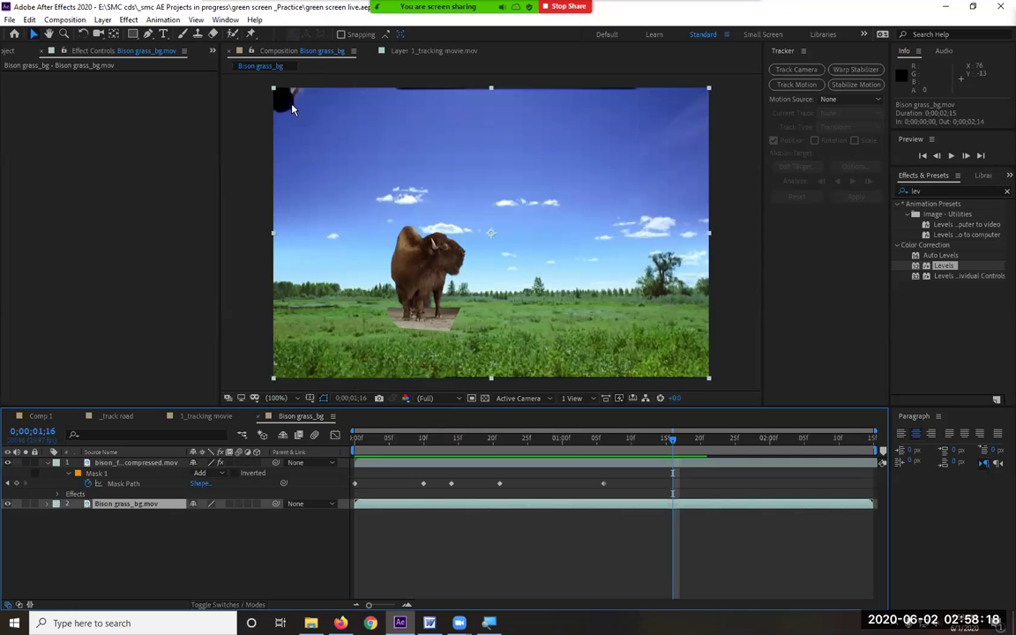
key(Home)
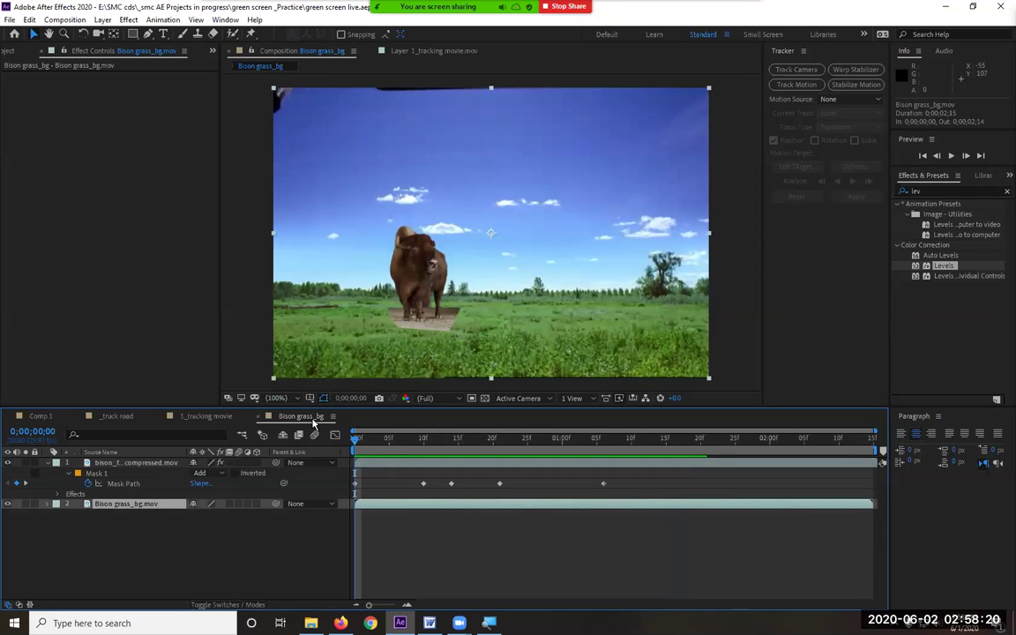
key(space)
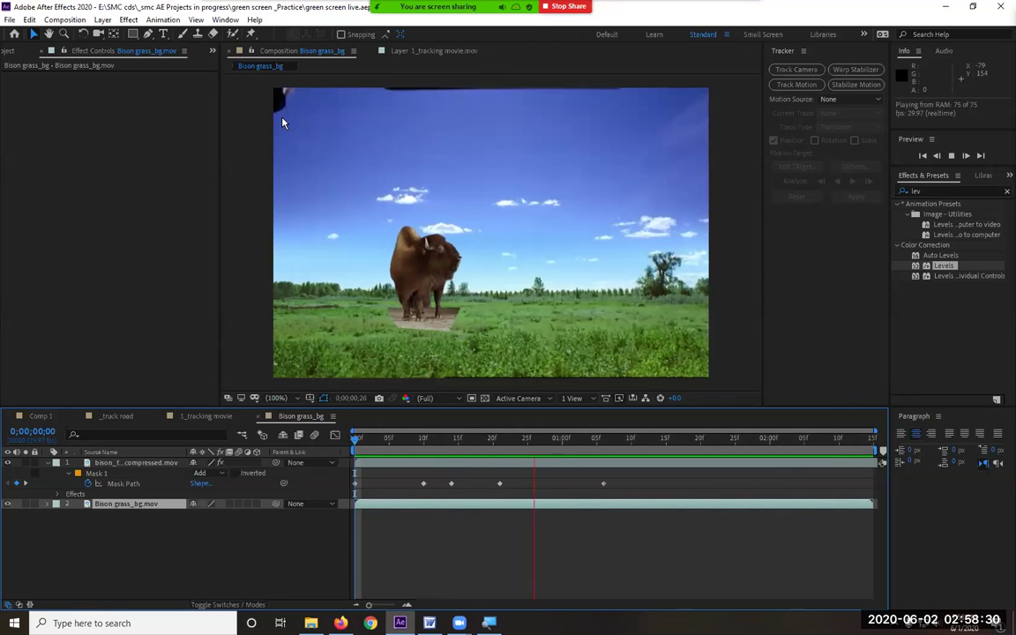
key(space)
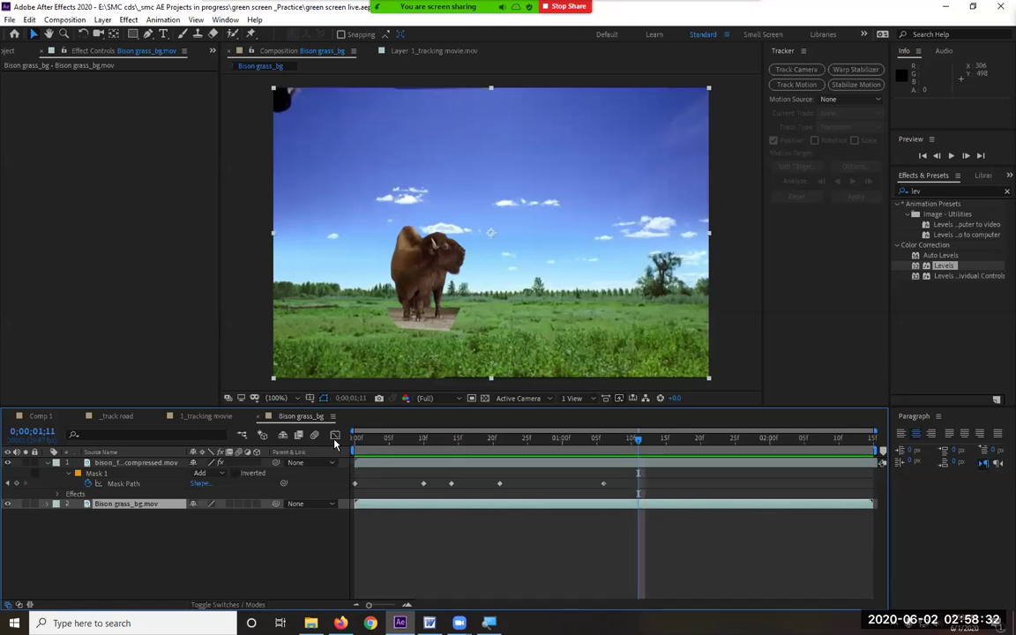
Step: Scale the Bison grass_bg.mov layer to 109% from the first frame, play back the result, and collapse both layers' properties
key(Home)
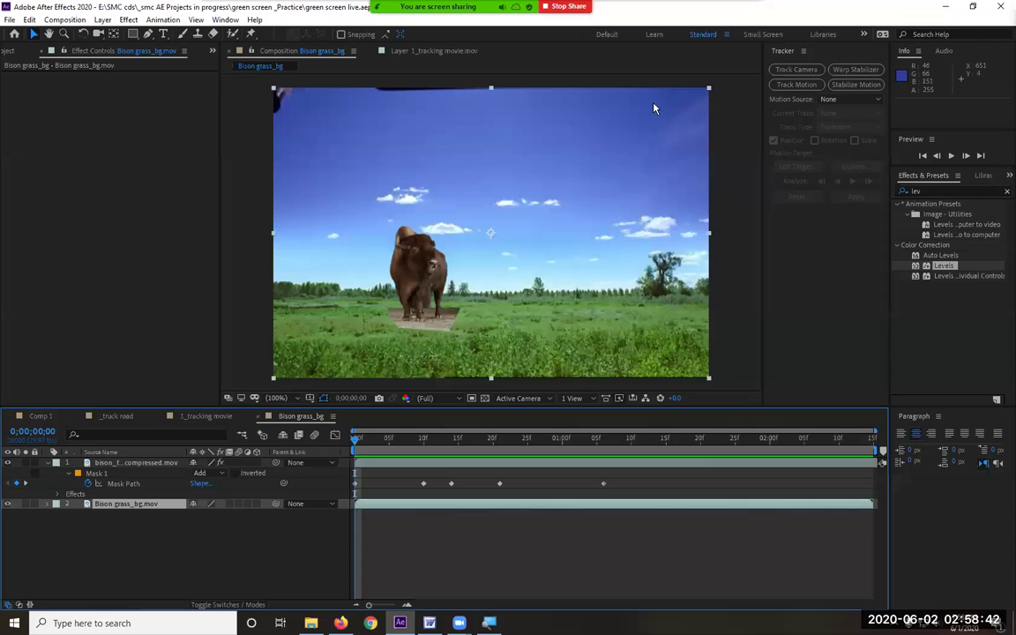
click(165, 503)
key(s)
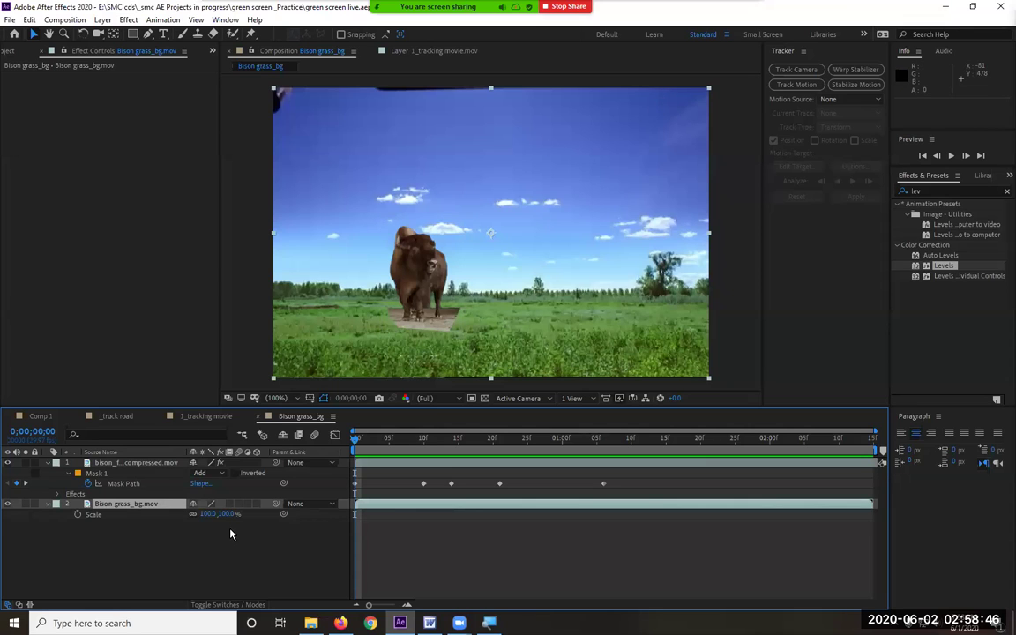
drag(227, 513, 233, 513)
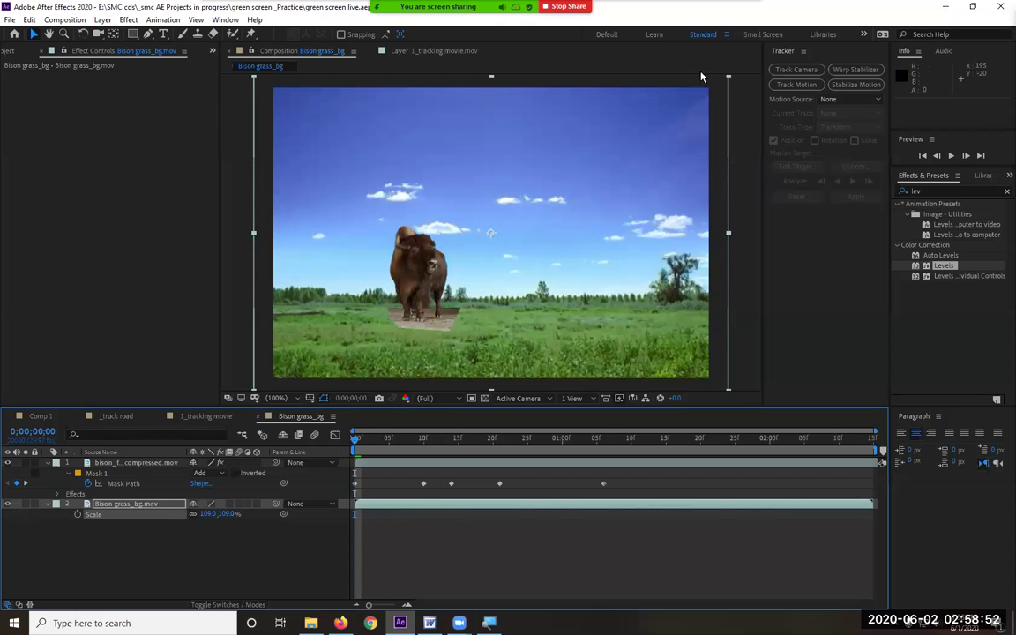
key(space)
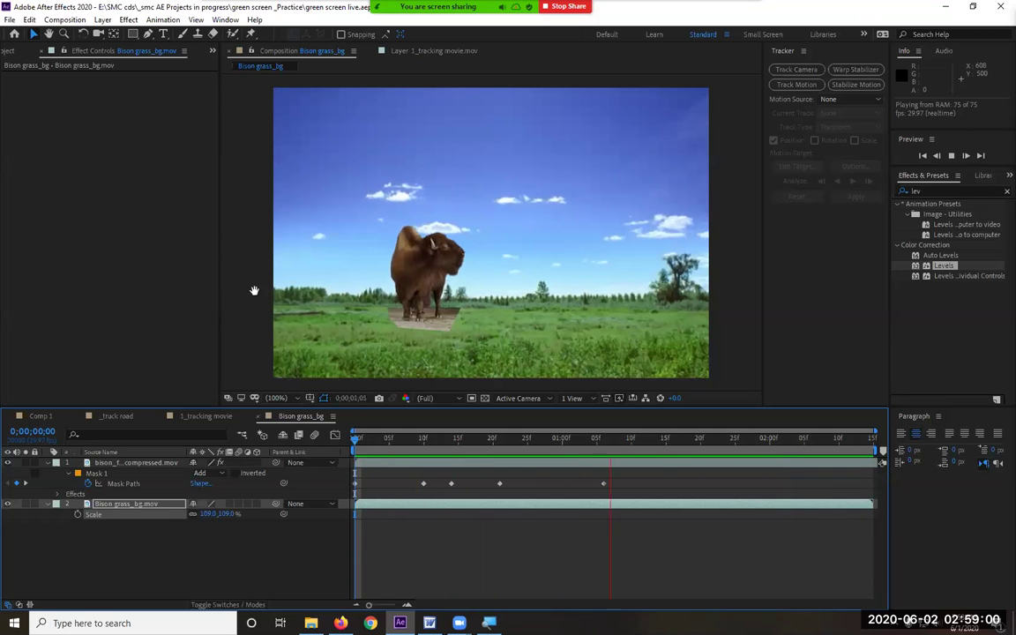
key(space)
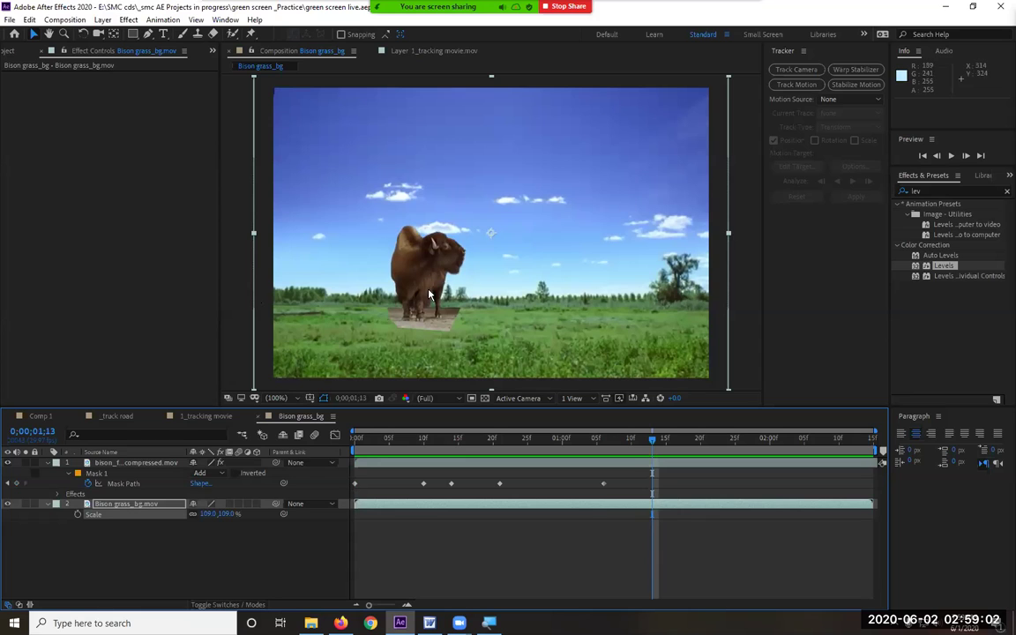
click(49, 463)
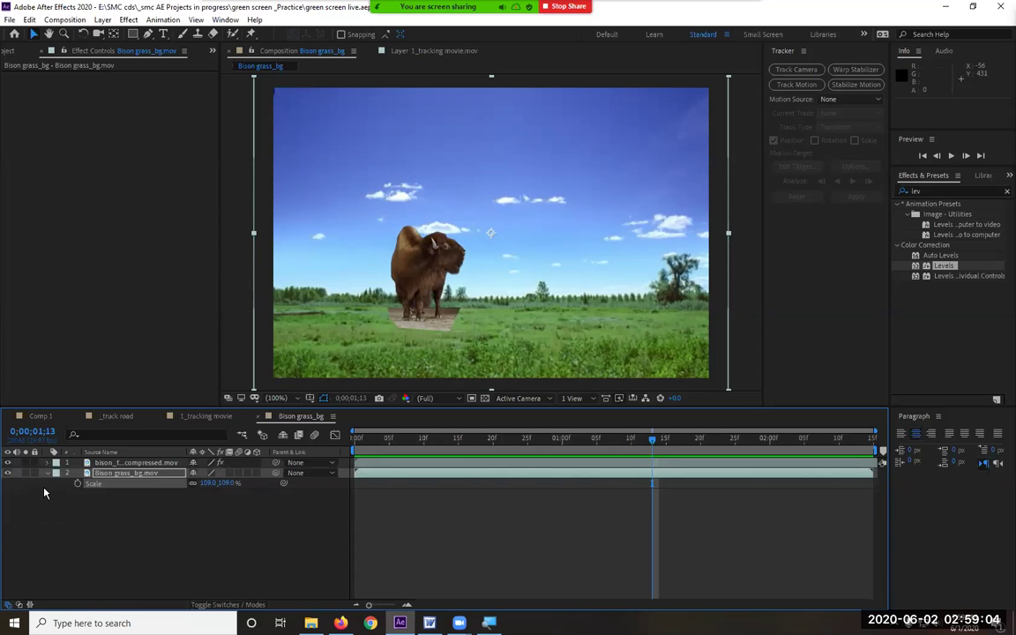
click(47, 473)
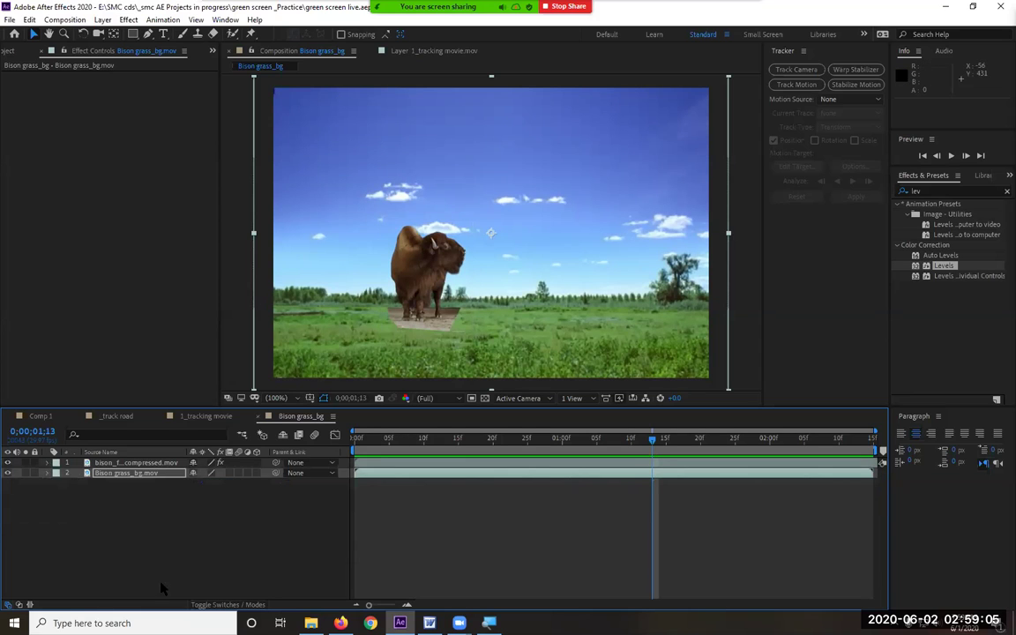
click(222, 560)
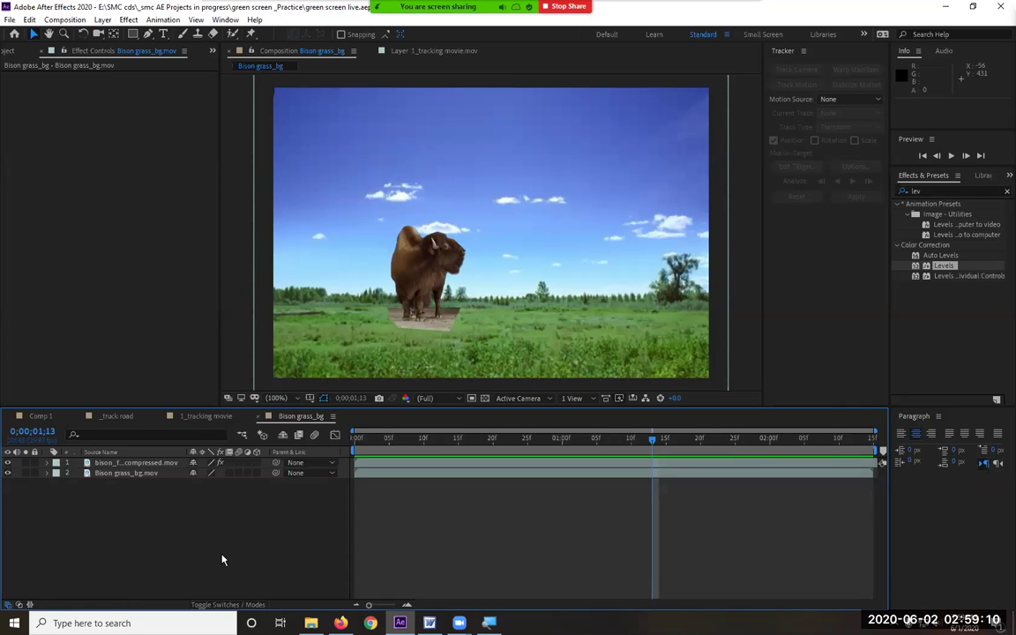
Step: Try the bison layer low in the foreground grass at about position 316, 364 and play back the composition
click(132, 463)
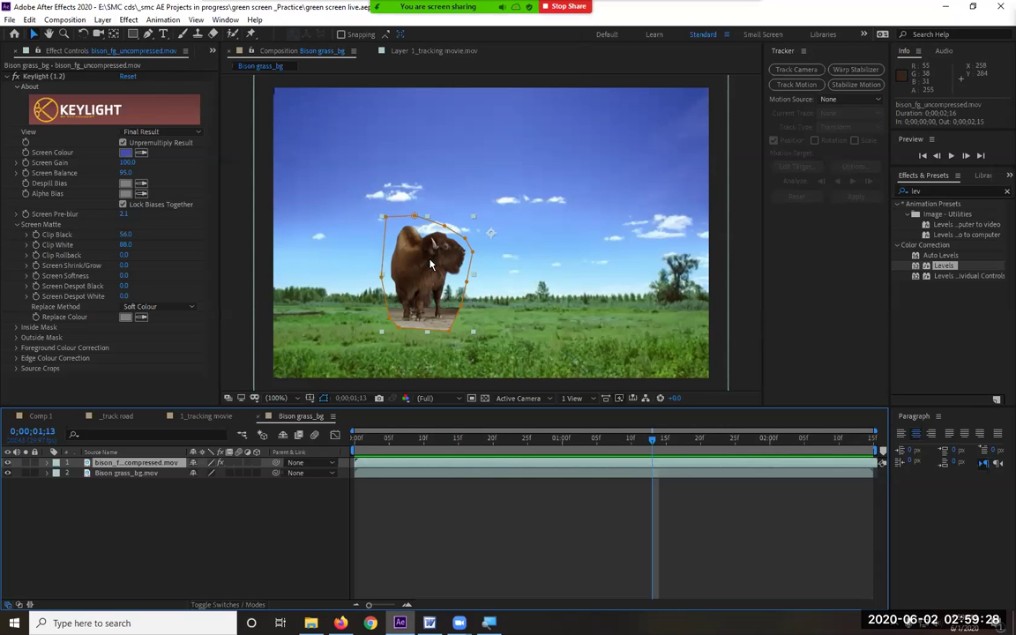
drag(419, 263, 394, 345)
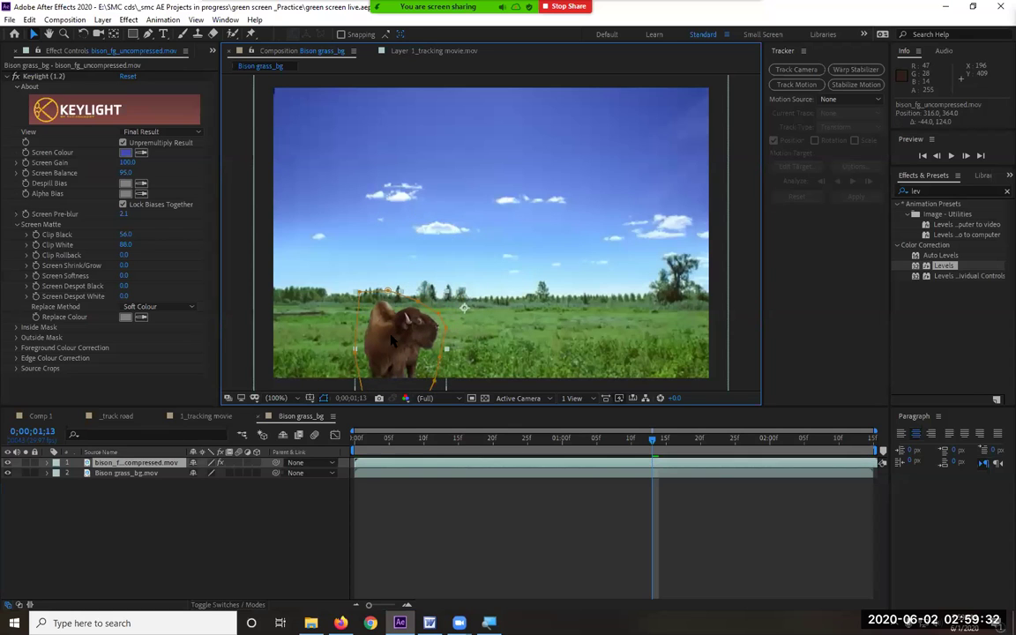
key(space)
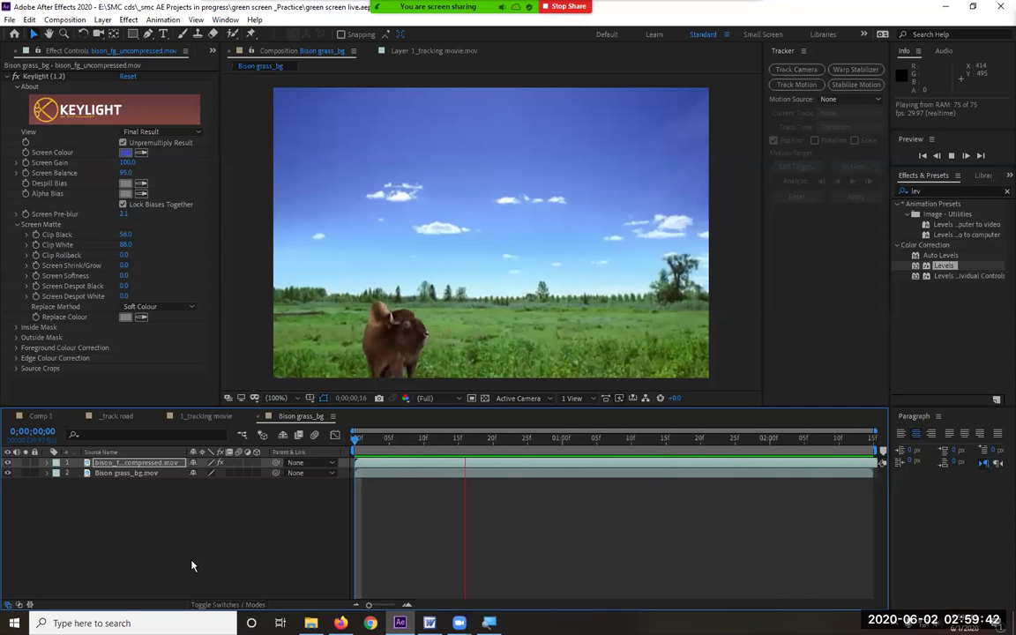
Step: Reposition the bison layer to about 326, 292 so its feet and ground patch sit in the foreground grass
click(458, 344)
drag(414, 343, 448, 288)
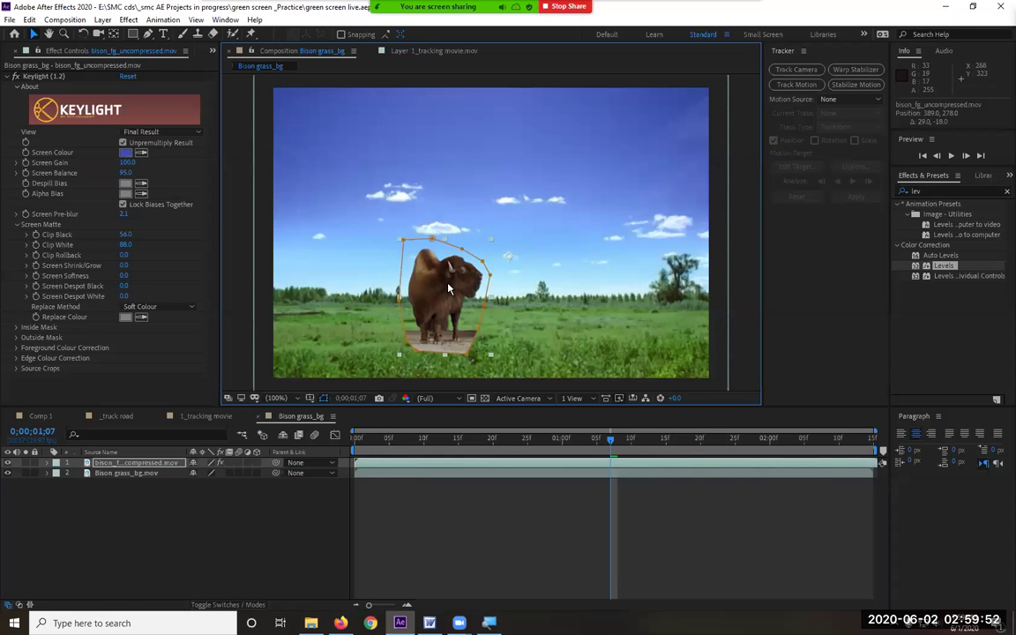
drag(393, 263, 361, 264)
drag(400, 304, 396, 313)
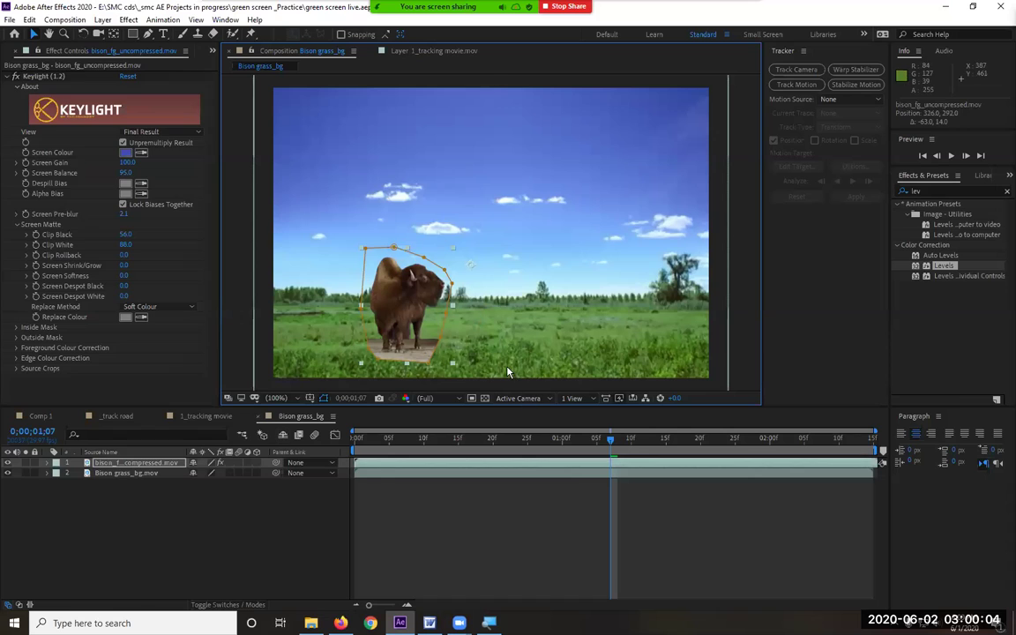
Step: Duplicate the Bison grass_bg.mov layer and place the copy above the bison layer in the stack
click(351, 368)
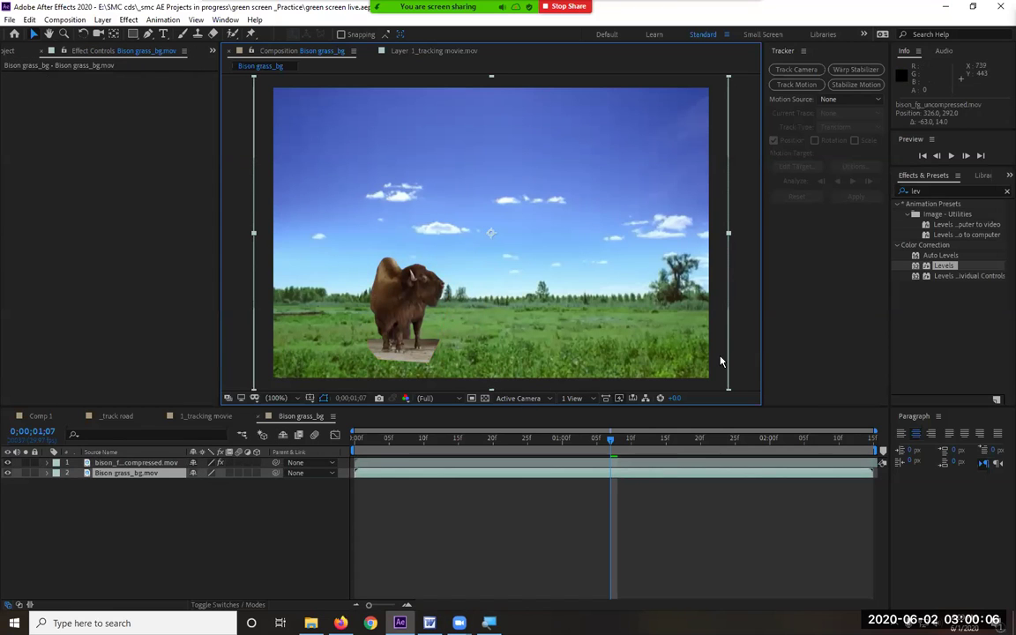
click(141, 473)
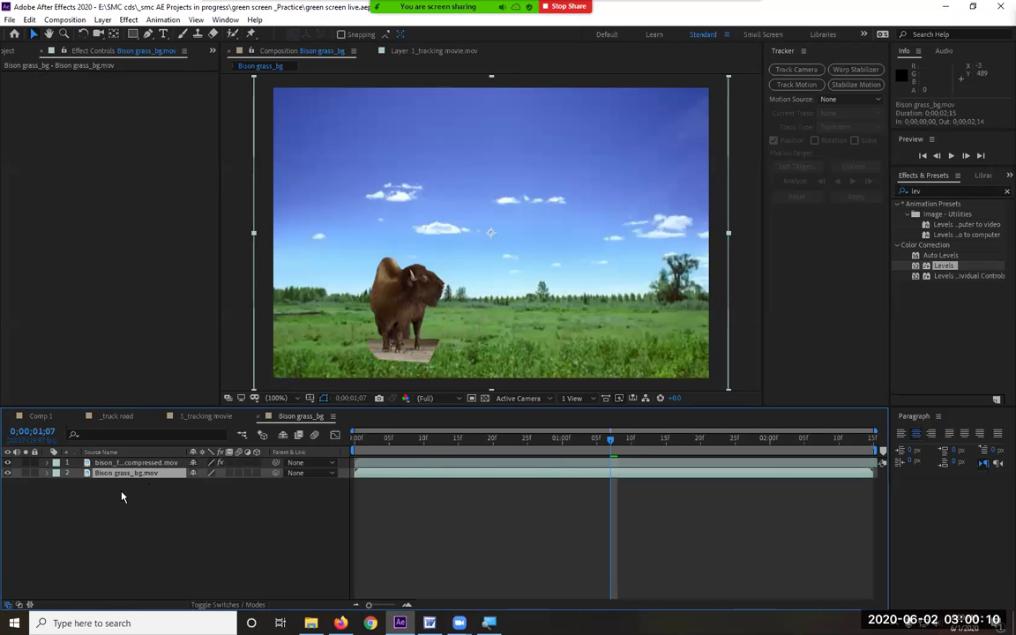
click(29, 19)
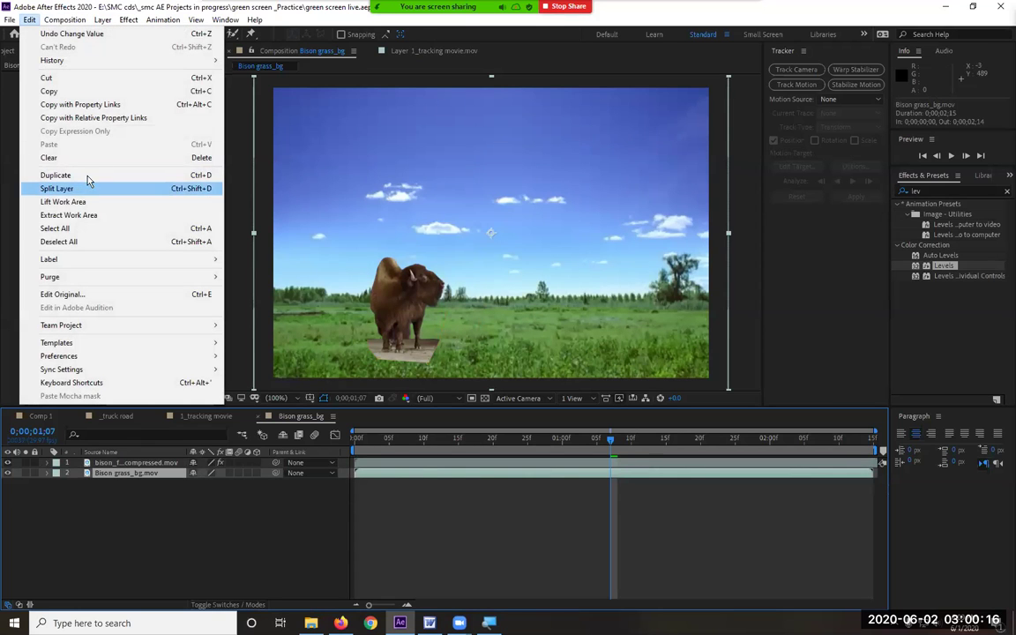
click(118, 176)
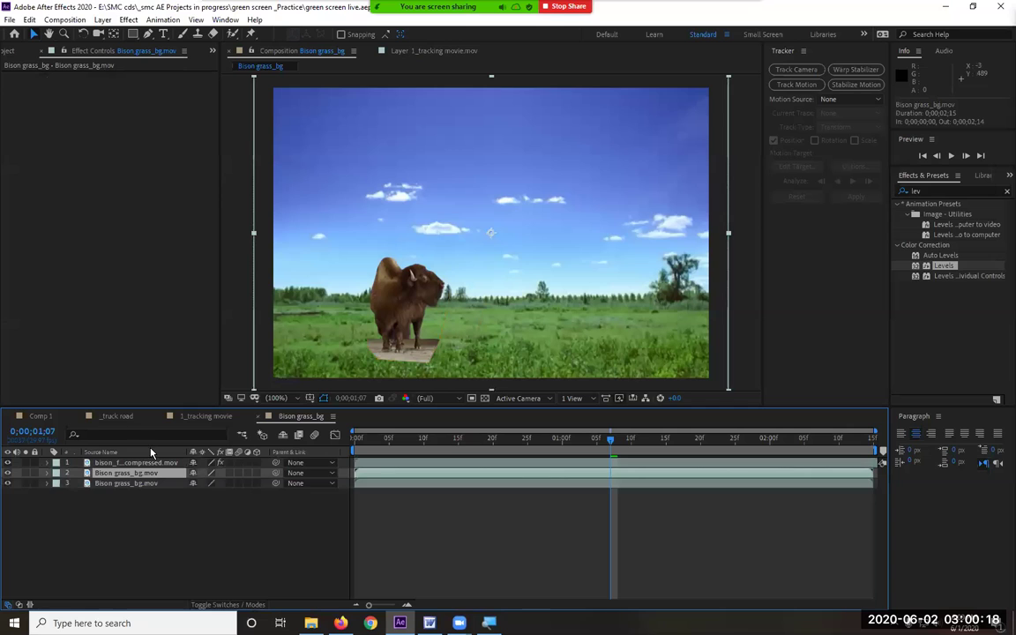
drag(144, 475, 147, 462)
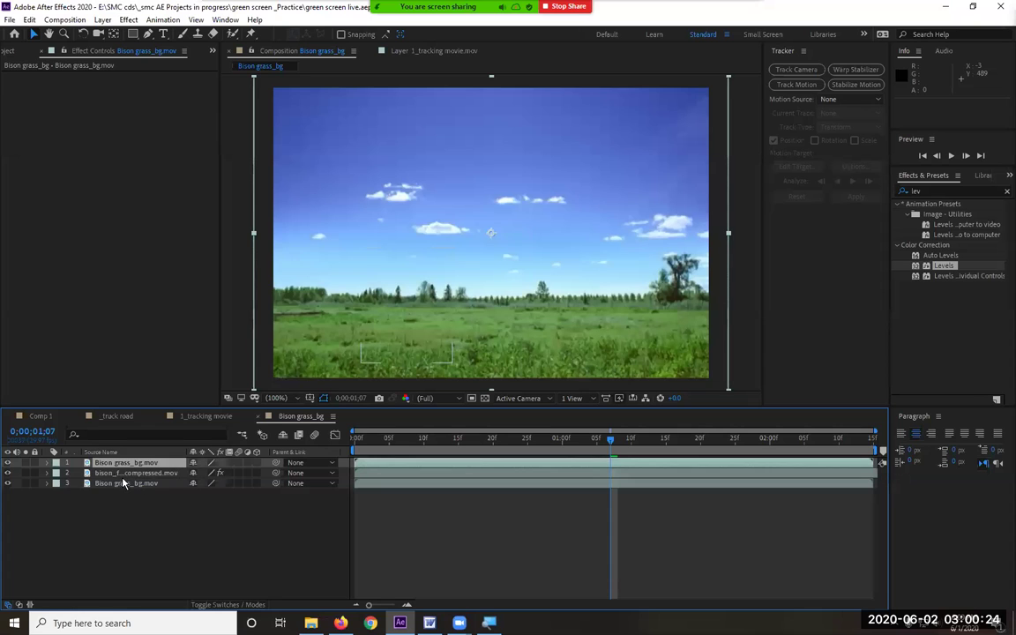
click(112, 466)
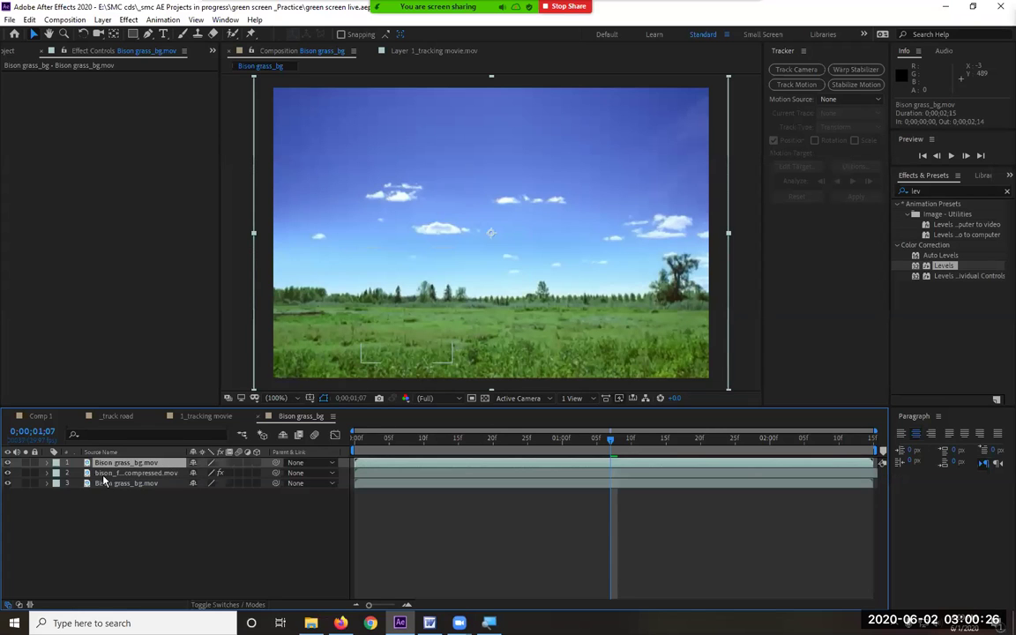
click(148, 474)
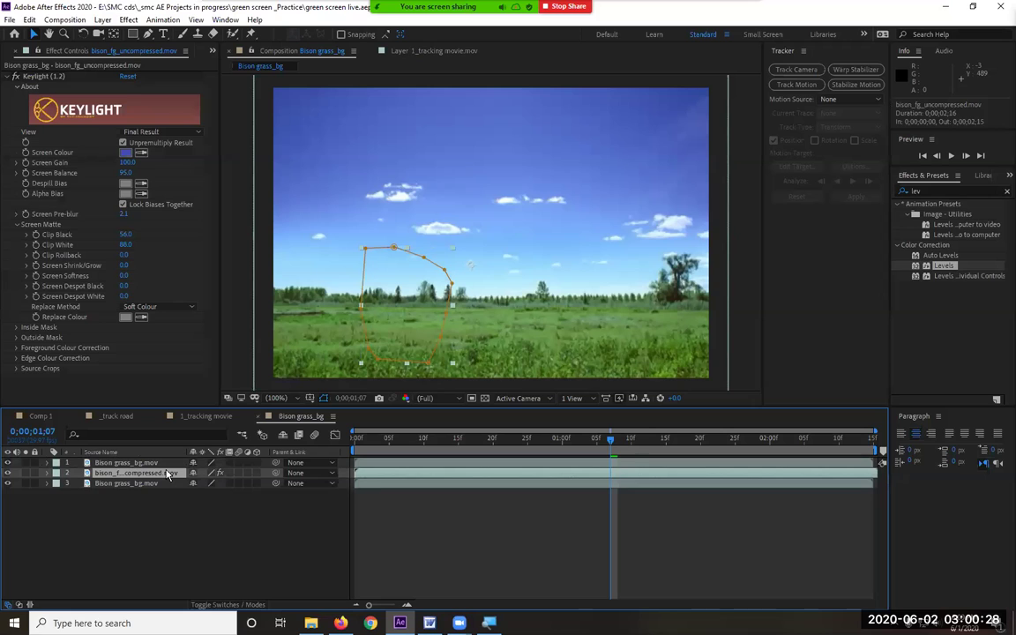
click(123, 484)
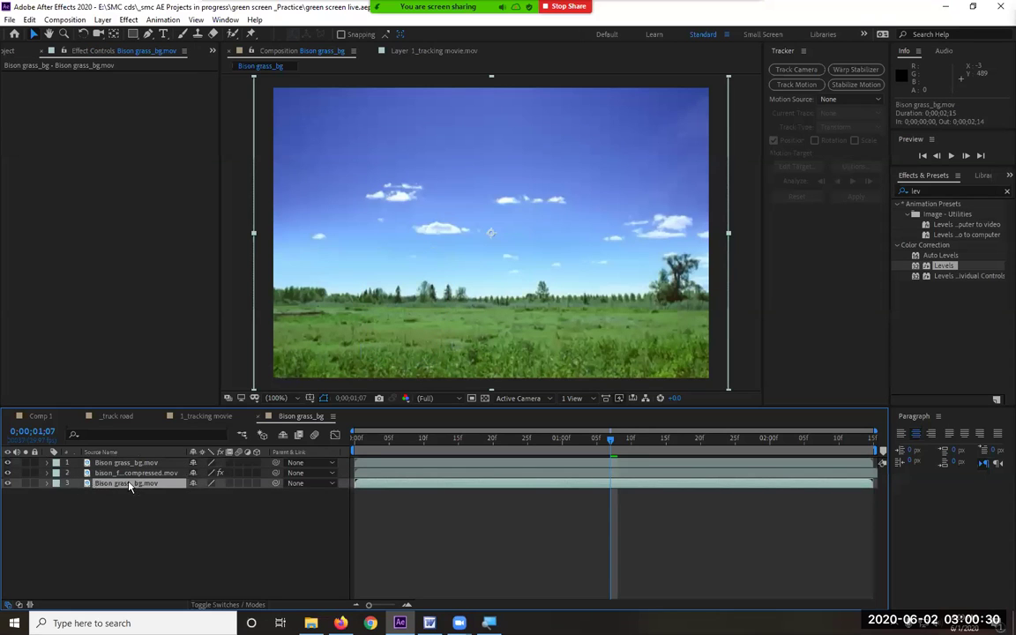
Step: Draw a closed 11-point Pen mask on the upper Bison grass_bg.mov layer around the foreground grass, its upper edge crossing the bison's feet
click(127, 465)
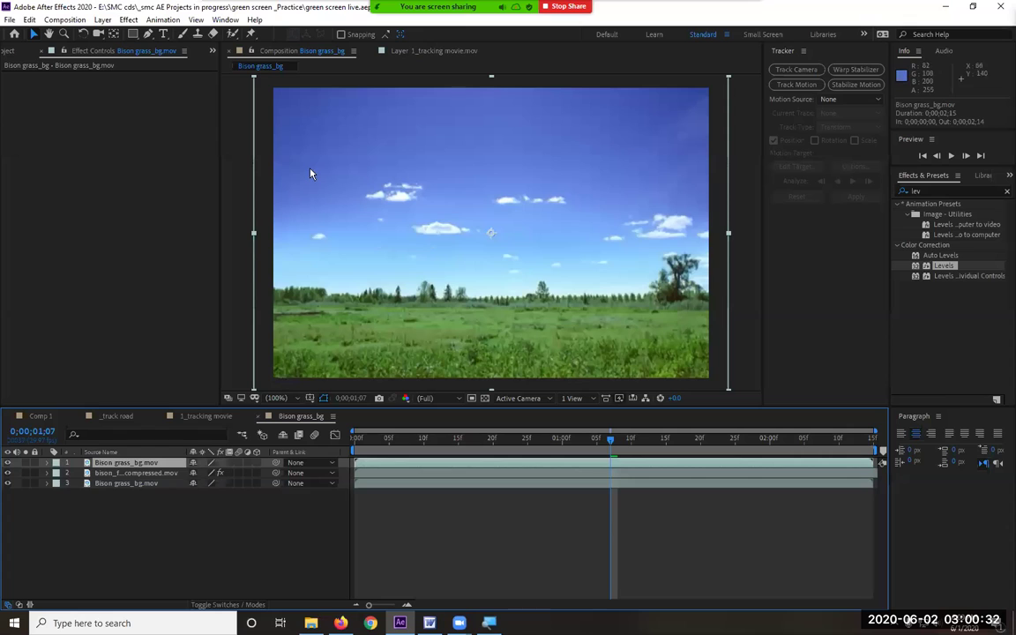
click(148, 35)
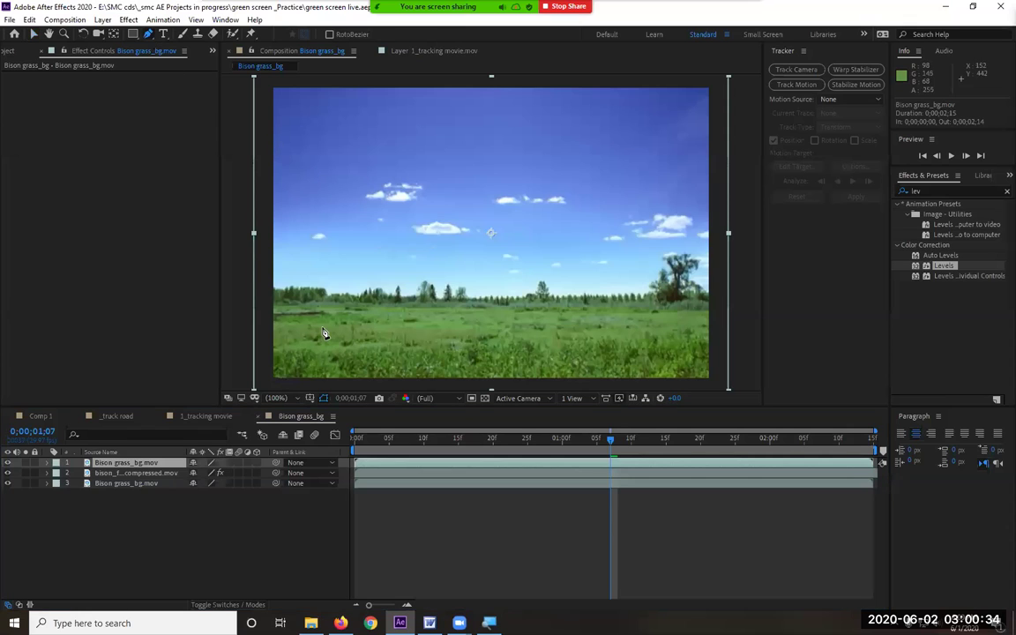
click(239, 335)
click(287, 335)
click(356, 335)
click(411, 334)
click(589, 333)
click(692, 334)
click(743, 337)
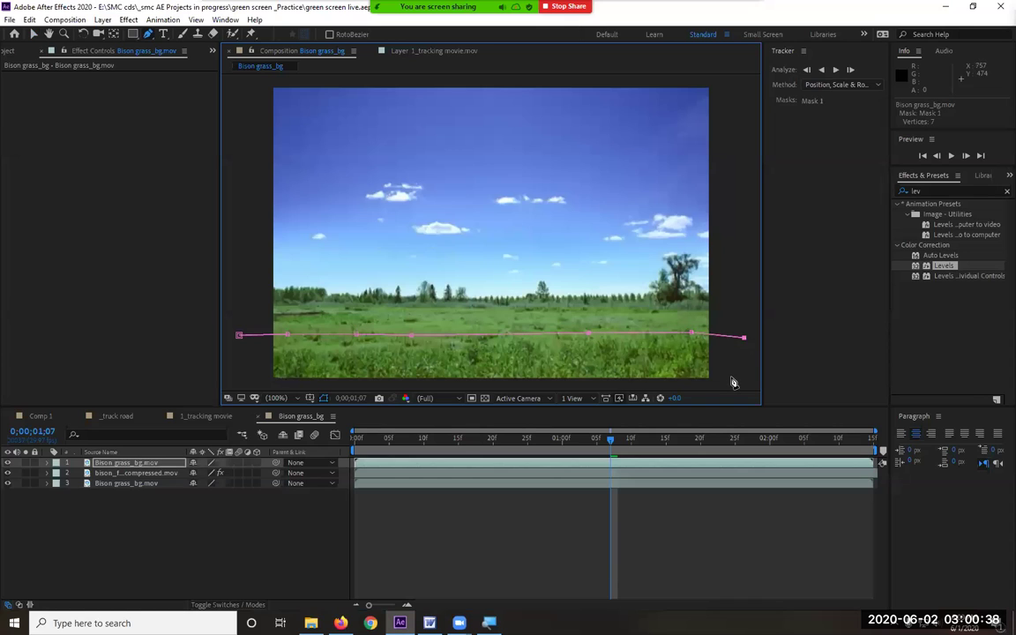
click(312, 386)
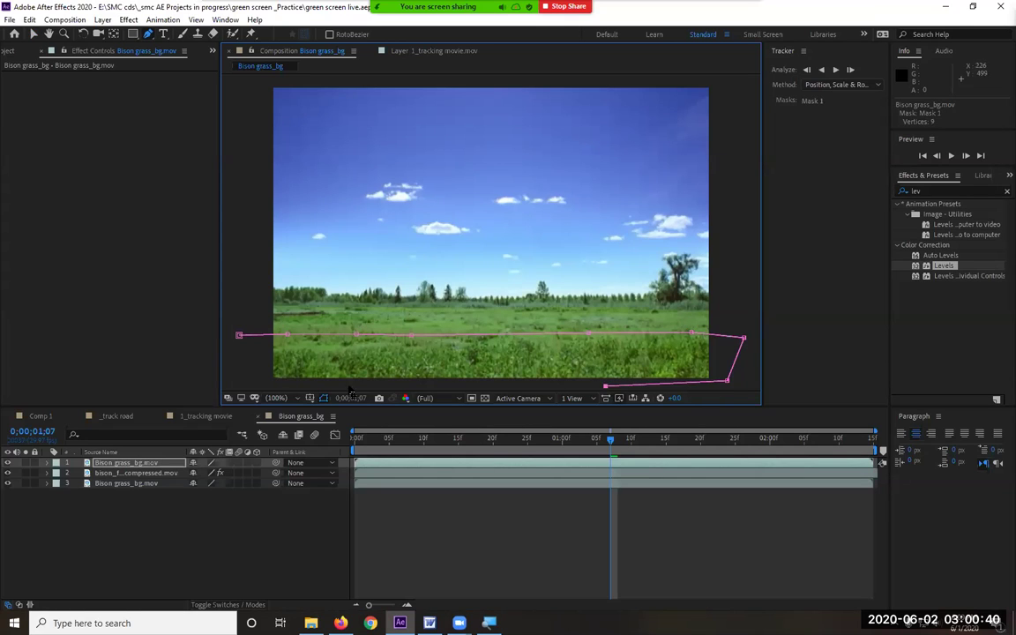
click(255, 386)
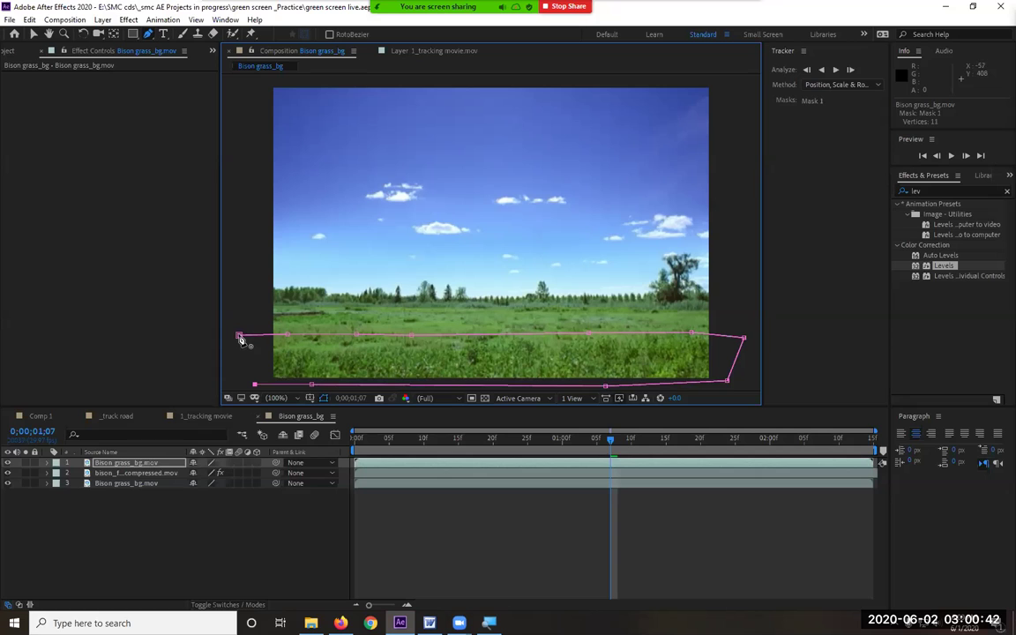
click(239, 337)
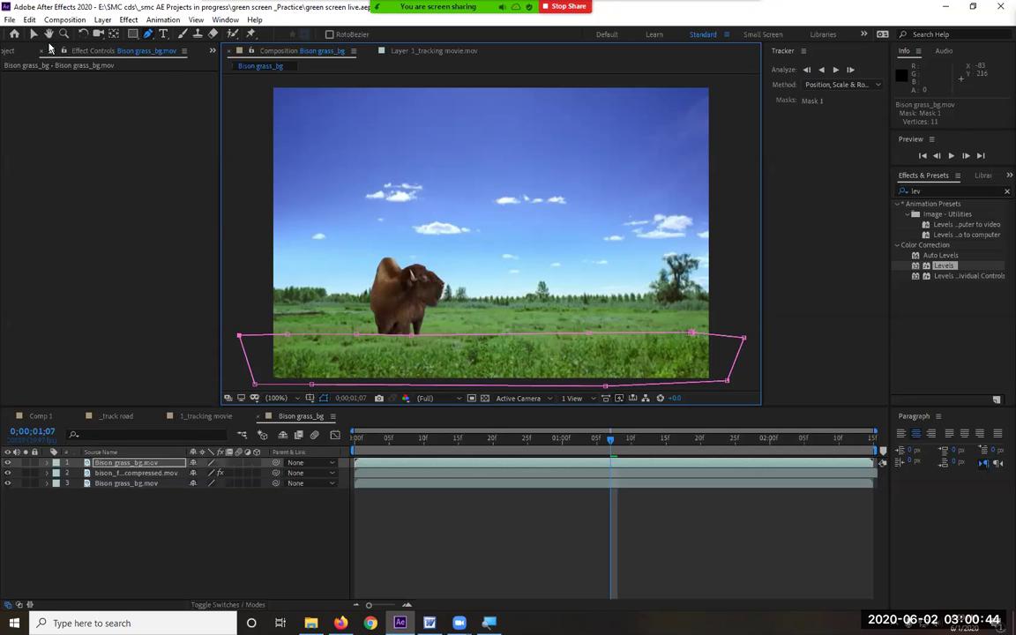
Step: Adjust the two upper-edge mask points beside the bison's feet so the grass covers its ground patch, and deselect the layer
click(33, 34)
drag(410, 337, 424, 339)
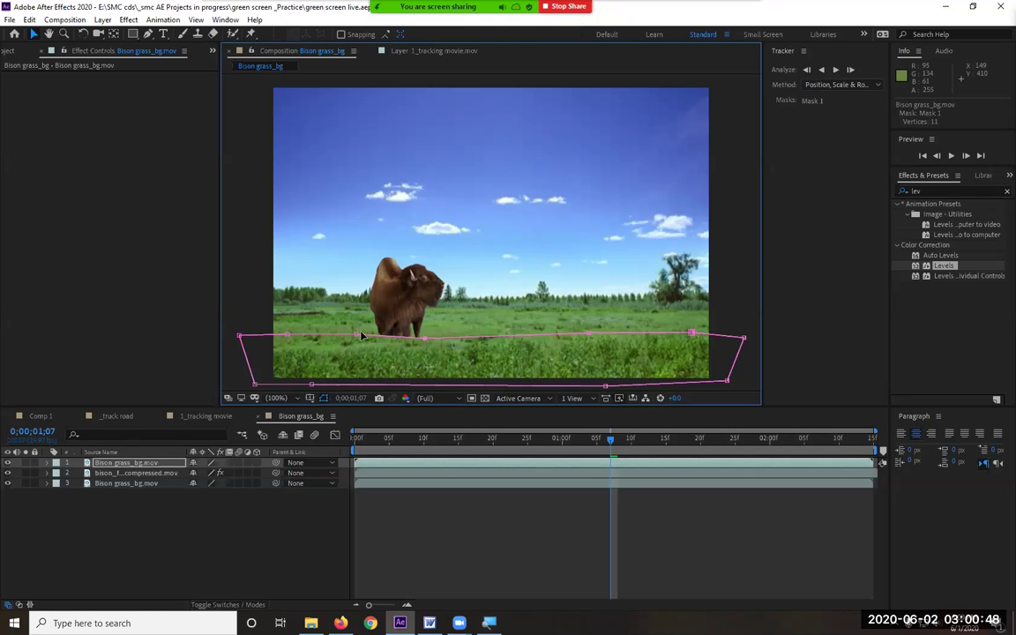
drag(361, 338, 375, 337)
click(795, 326)
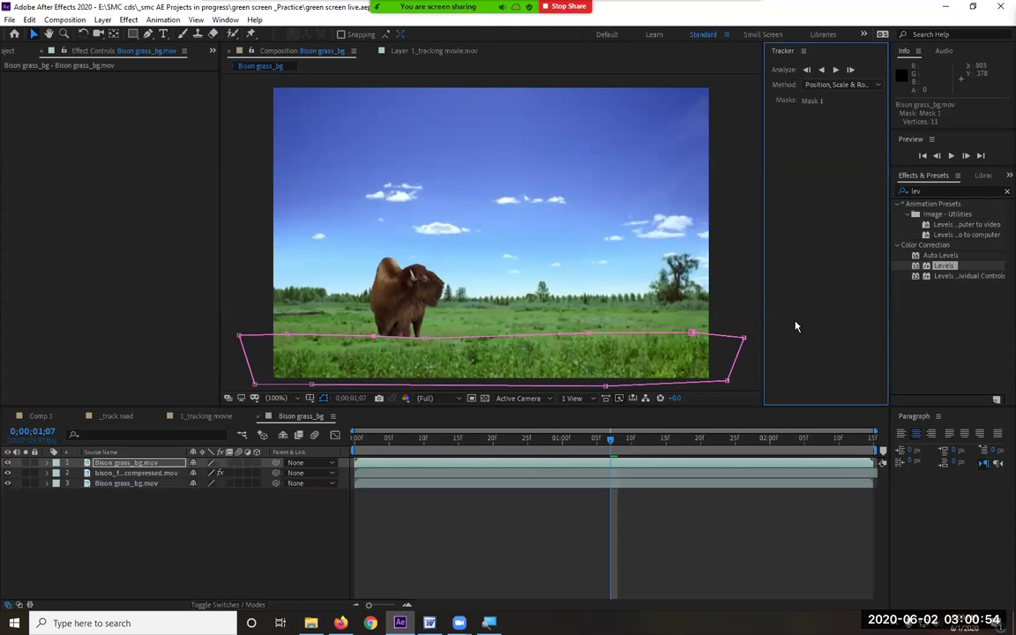
click(303, 515)
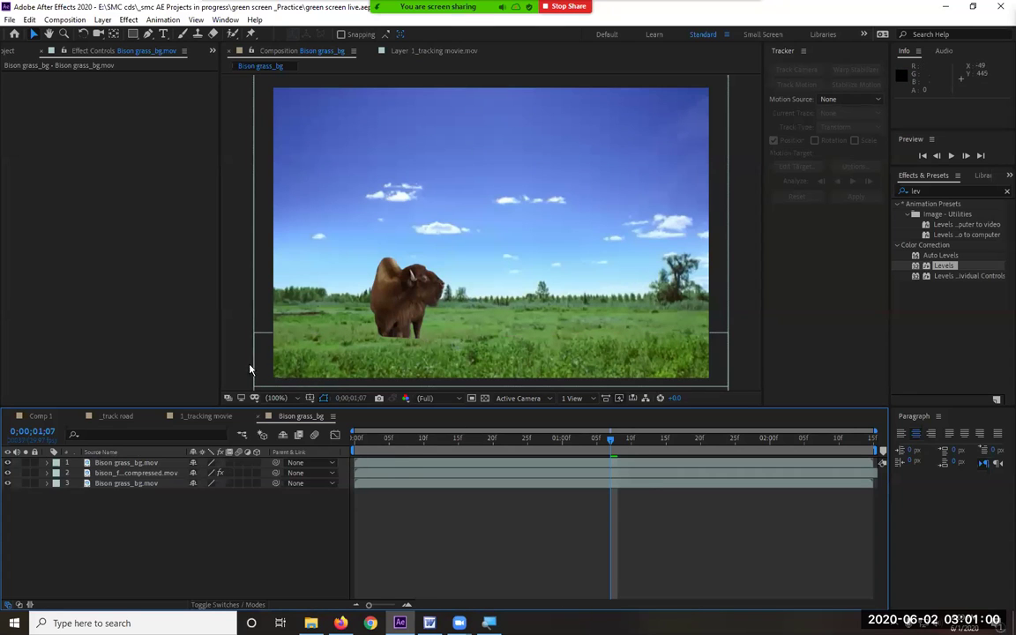
Step: Set the Mask Feather of the foreground grass layer's Mask 1 to 17 pixels and deselect the layer
click(117, 465)
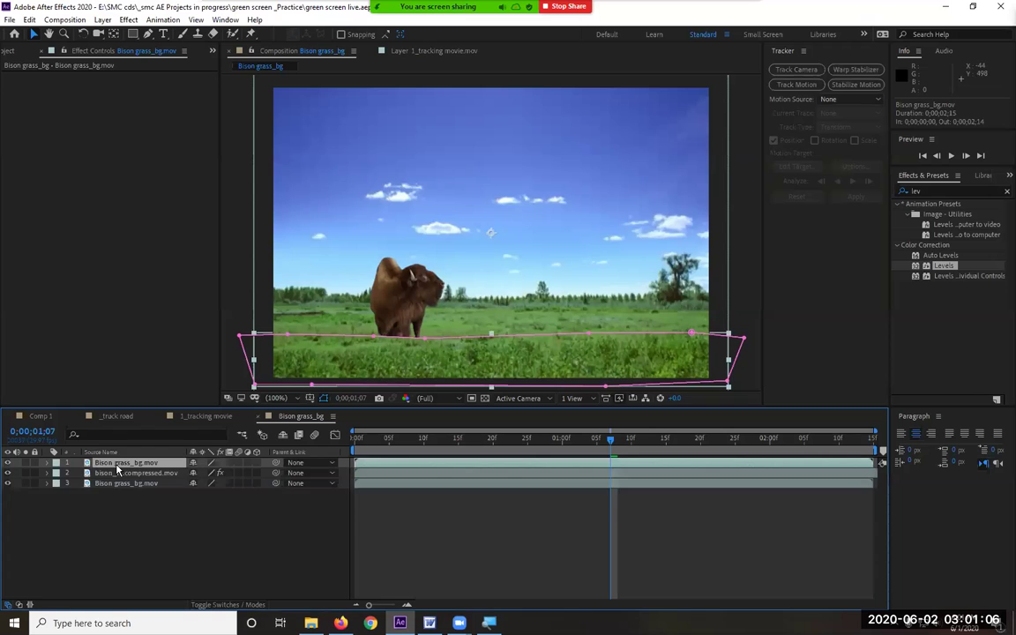
key(m)
key(m)
drag(213, 494, 232, 495)
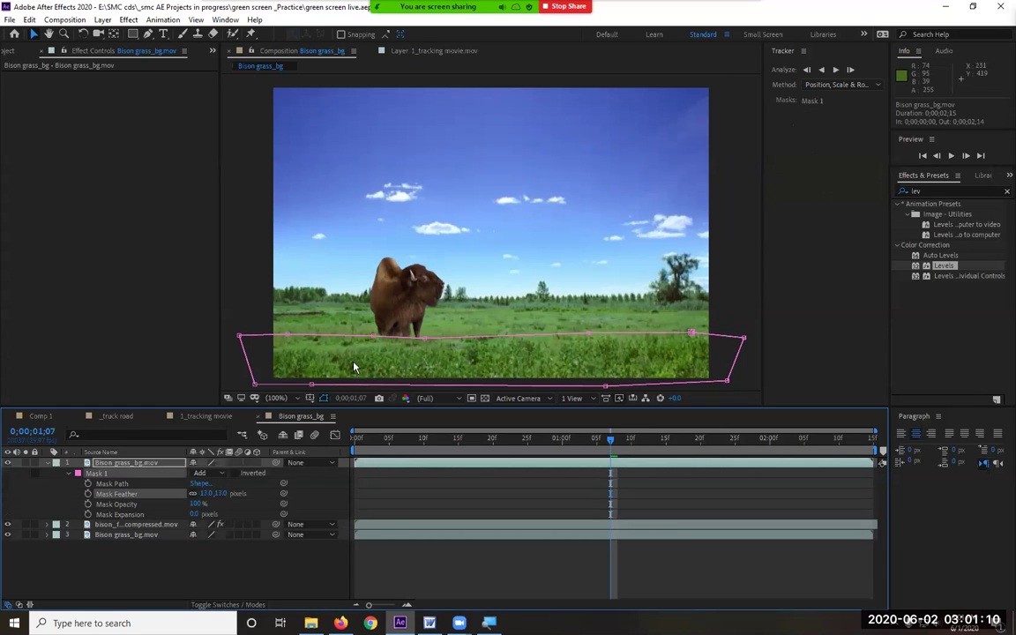
click(318, 571)
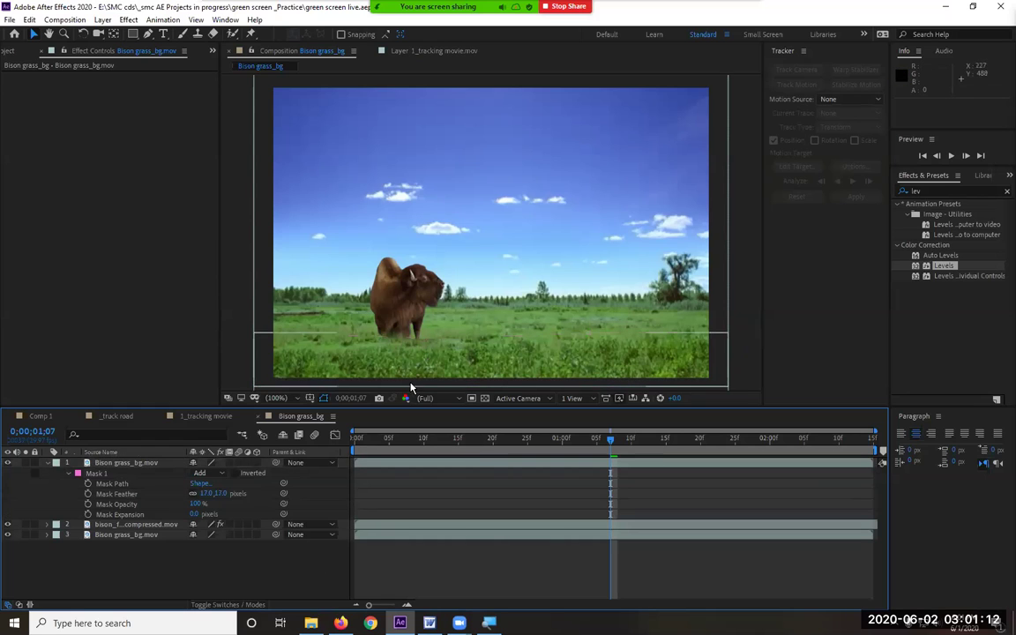
Step: Collapse the grass layer's mask properties, play back the composite to check the bison in the grass, and select the bison layer
click(47, 464)
key(space)
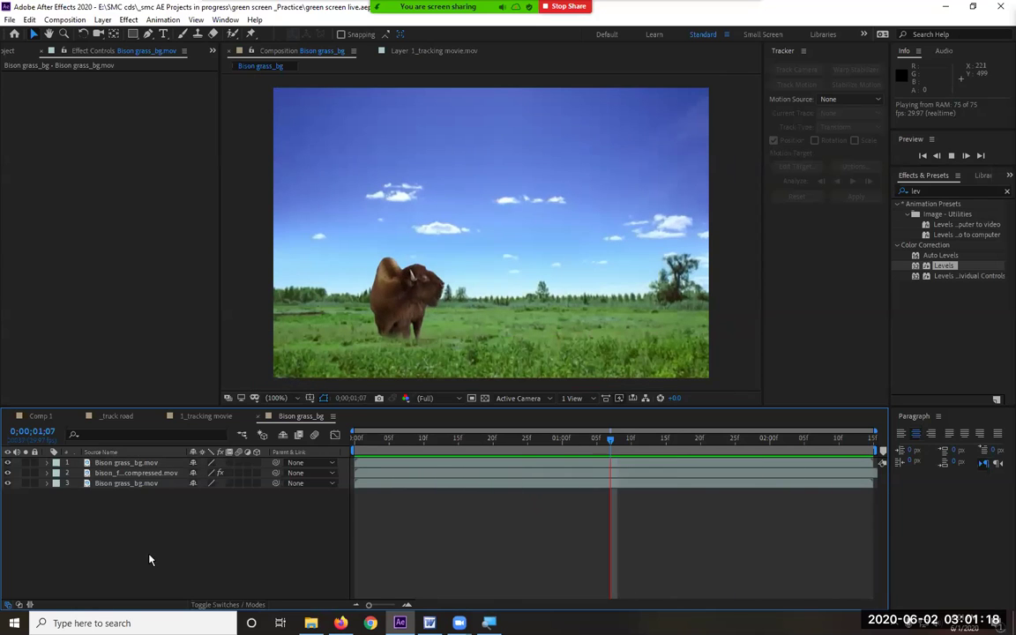
key(space)
click(146, 474)
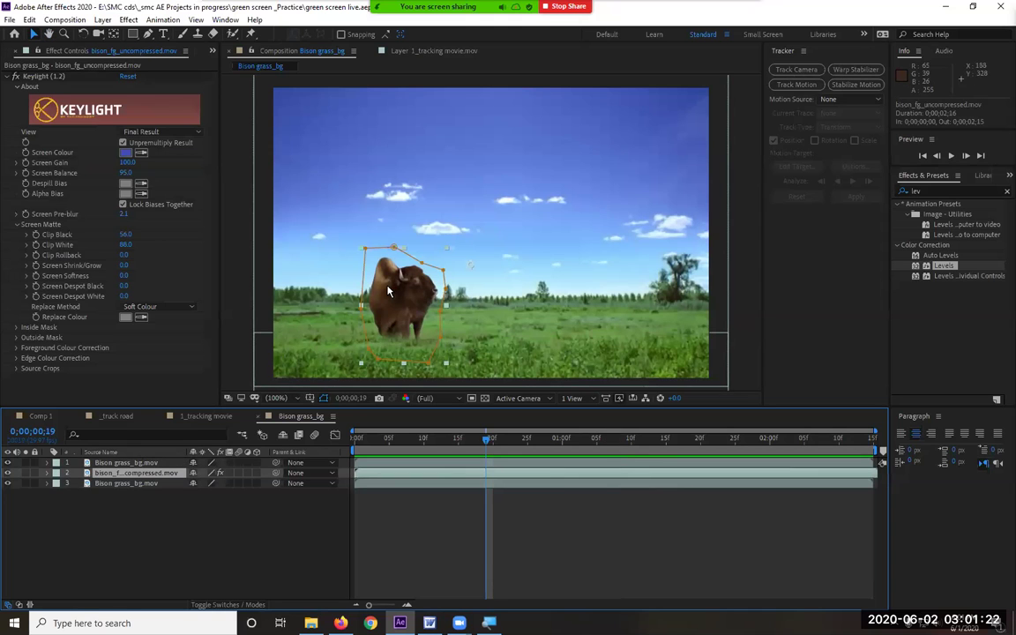
Step: Nudge the bison layer in the grass to position 320, 297 and deselect it
key(Left)
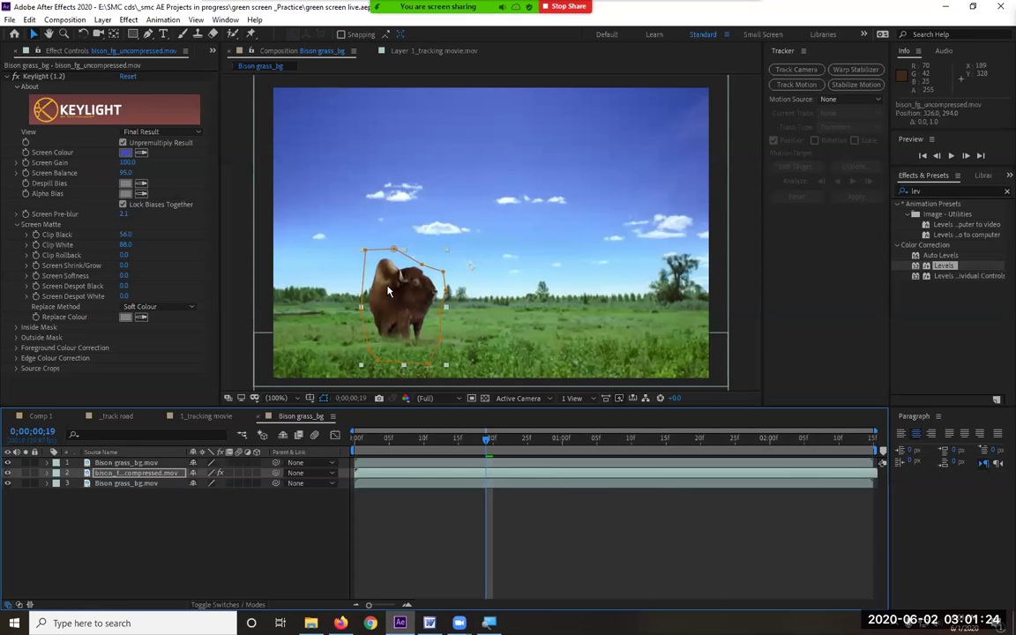
key(Left)
key(Left)
key(Left)
key(Left)
key(Left)
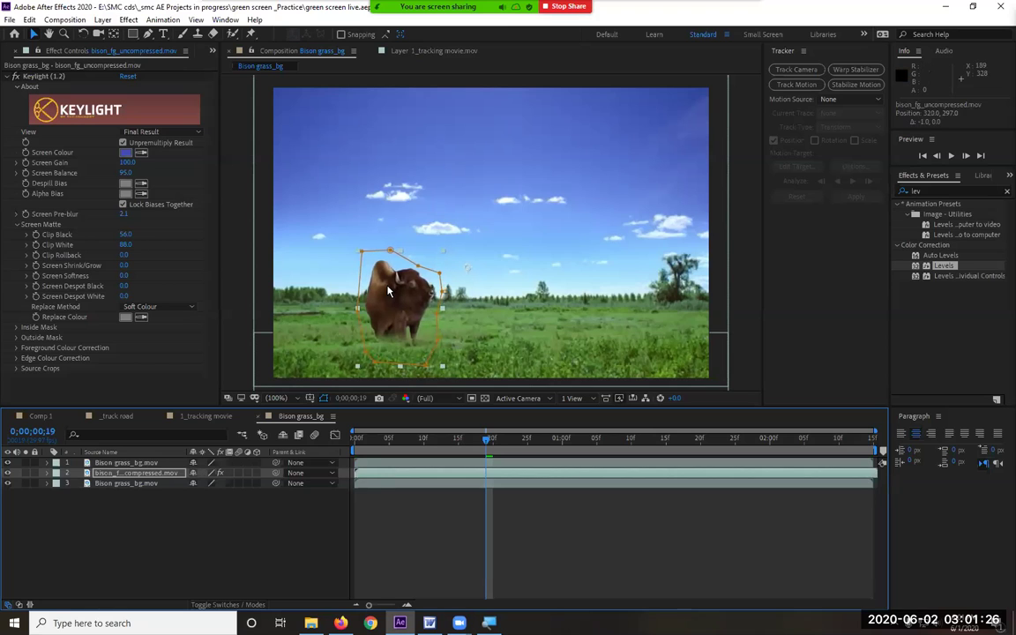
click(299, 518)
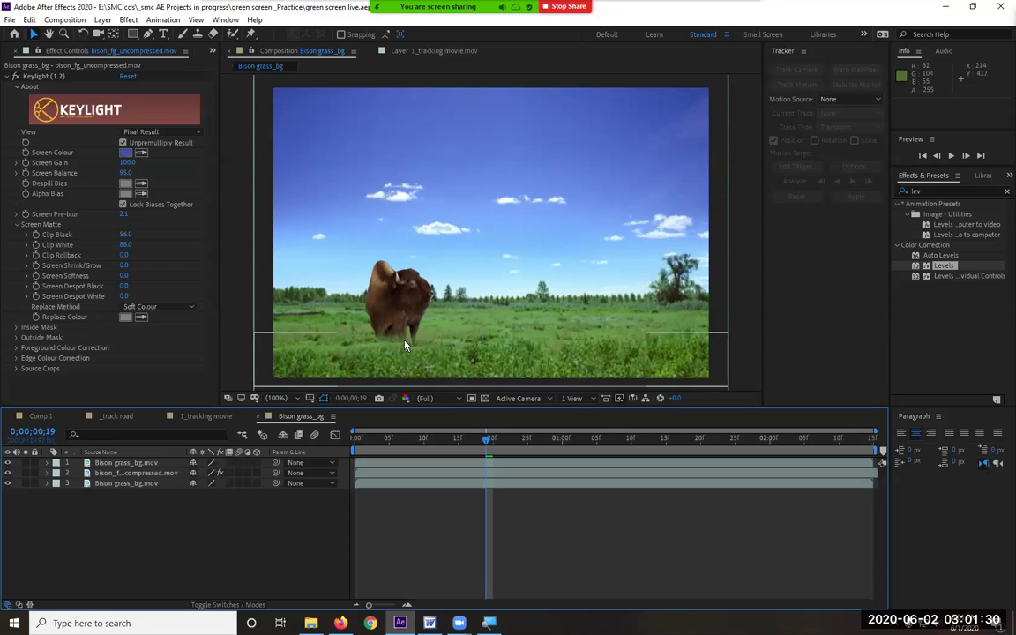
Step: Examine the blend between the bison's feet and the grass up close, fit the full frame again, and play back the composite
key(period)
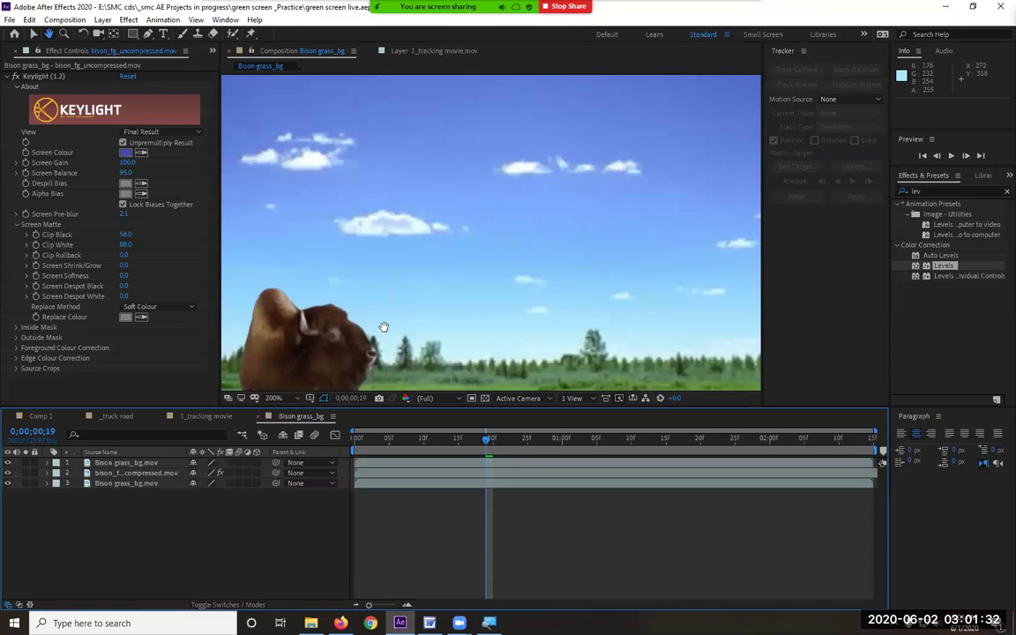
drag(386, 329, 473, 190)
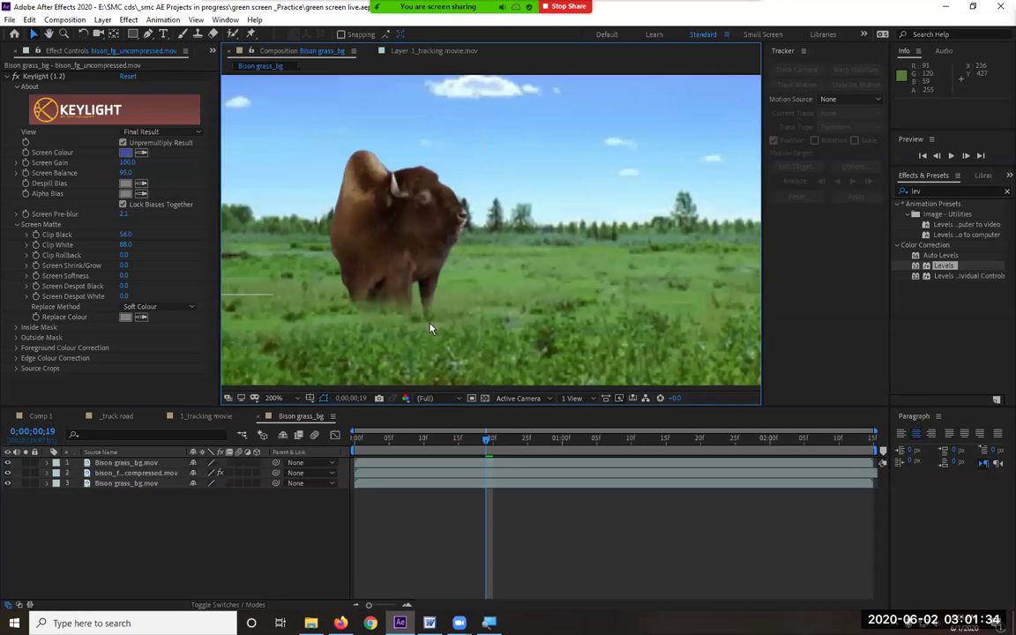
key(comma)
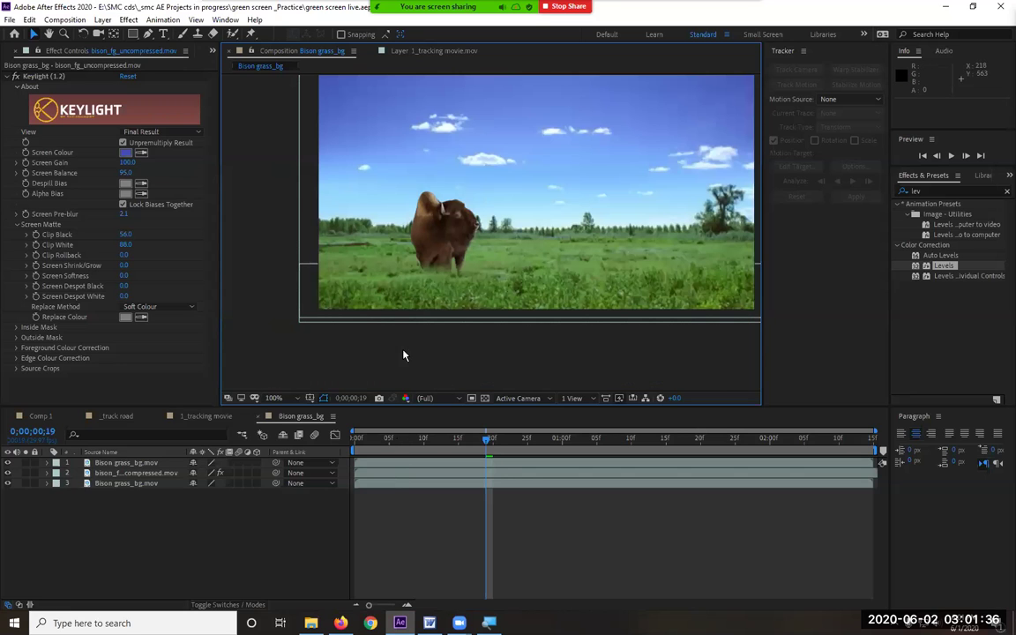
click(282, 399)
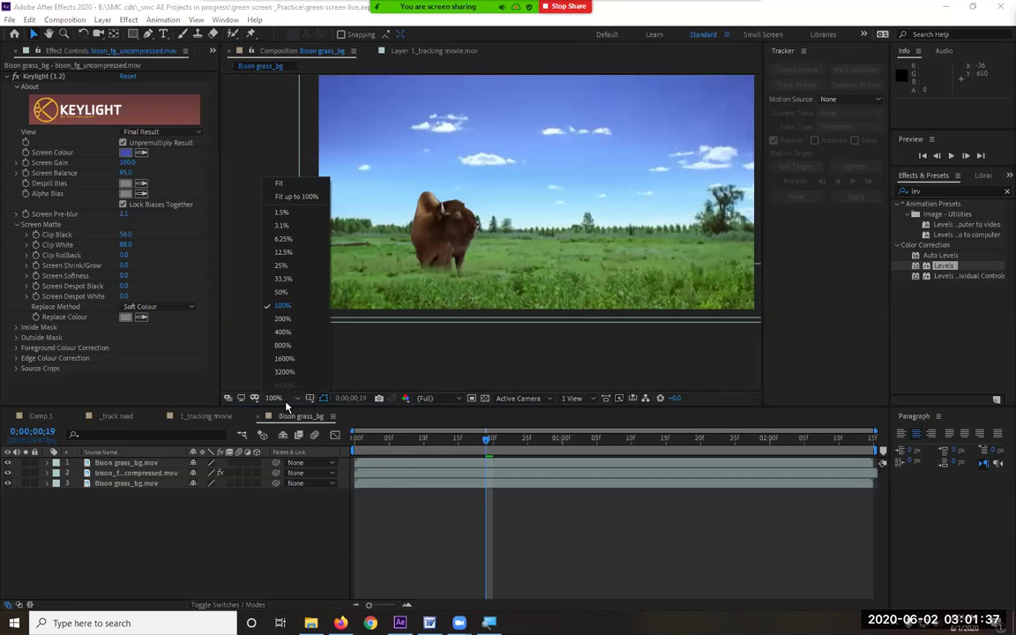
click(314, 196)
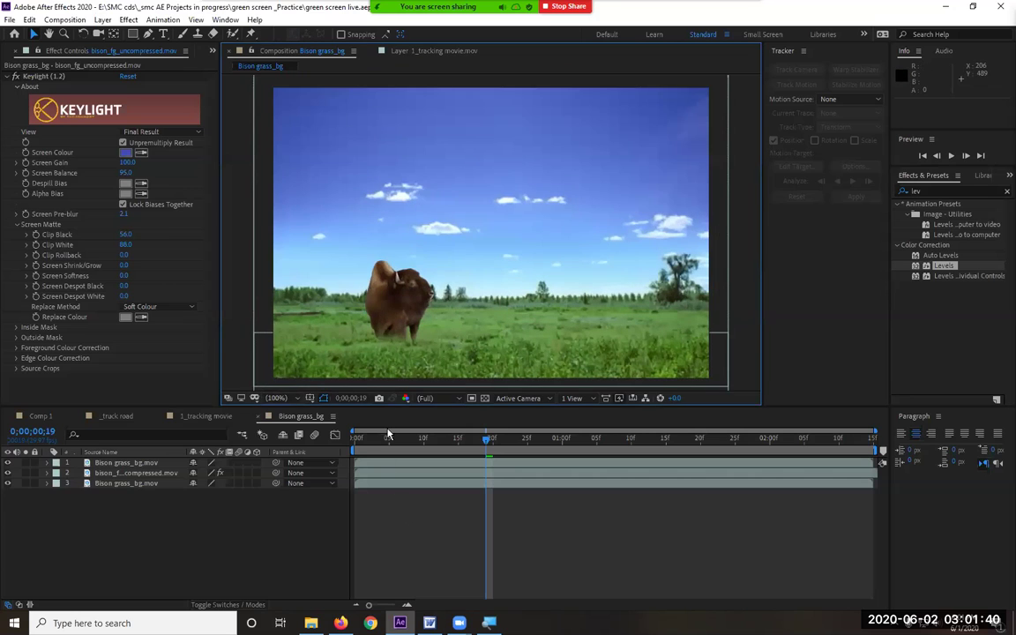
key(space)
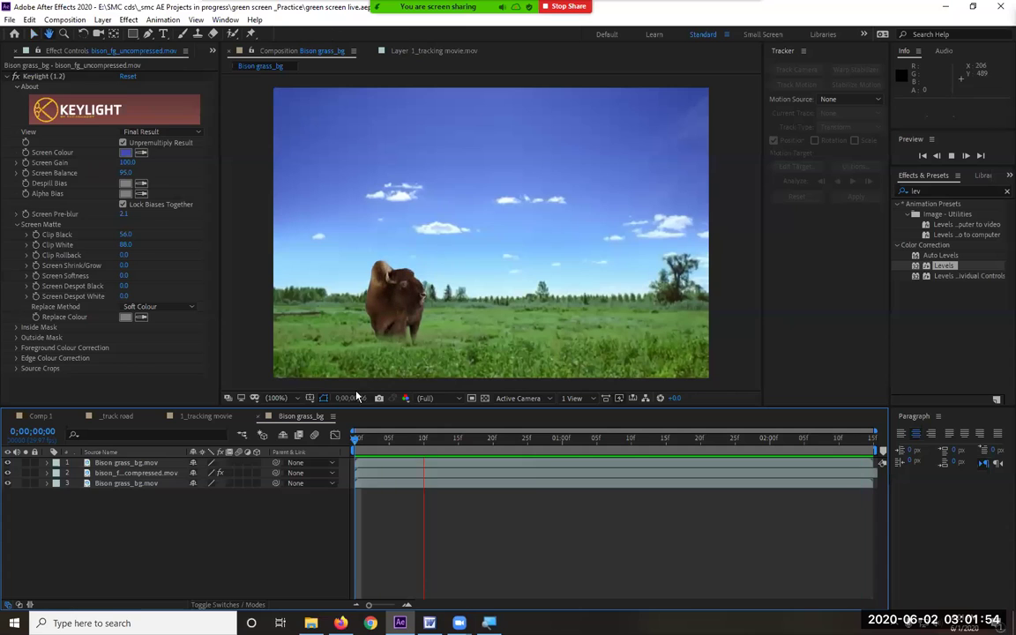
key(space)
Step: Scale both Bison grass_bg.mov layers together to 112%, deselect them, and play back the composite
click(132, 463)
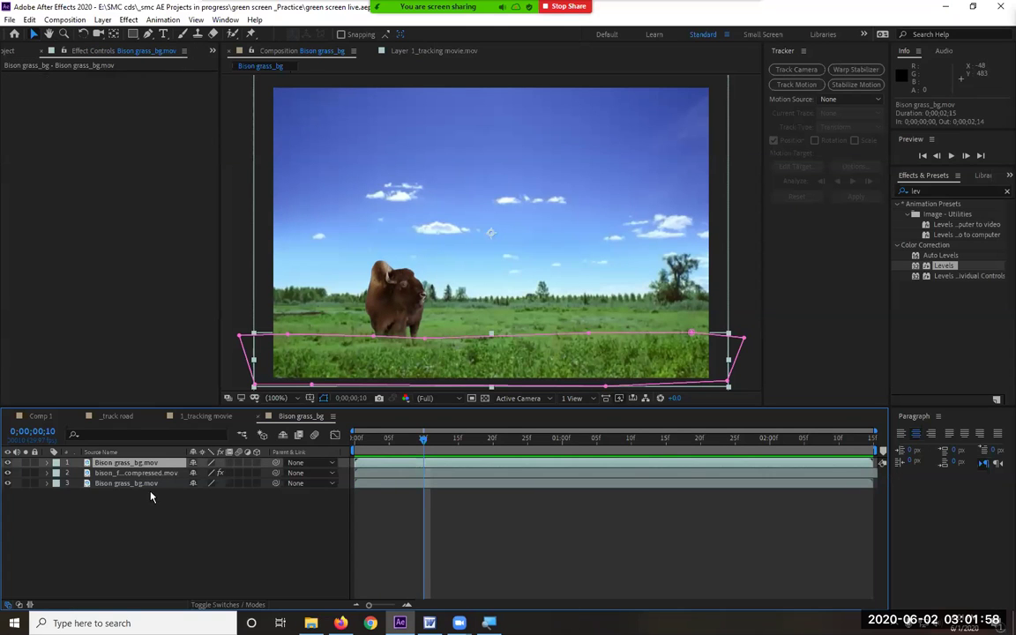
shift+click(147, 485)
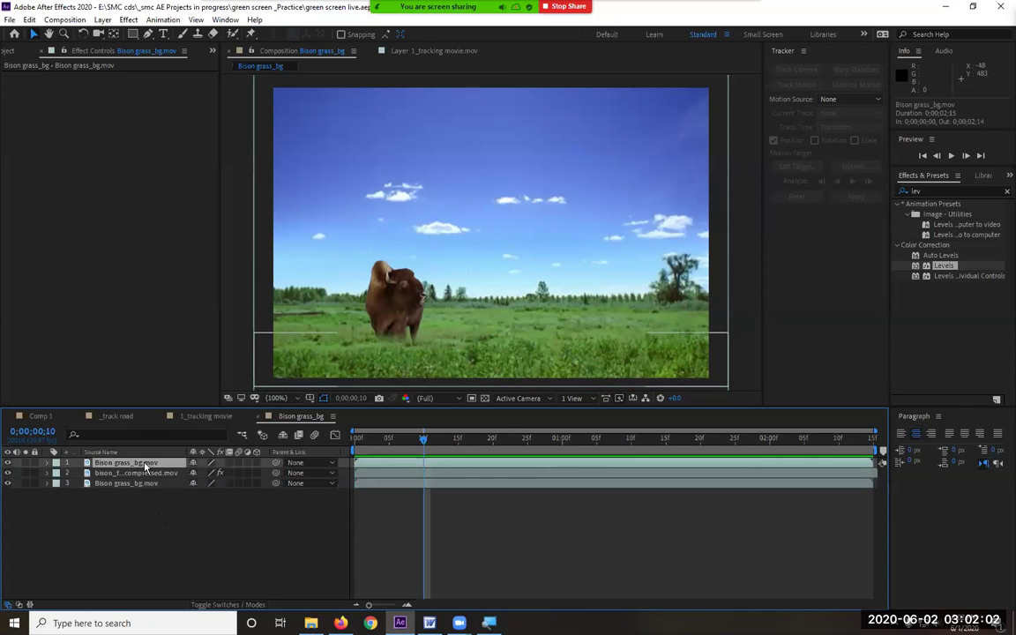
ctrl+click(144, 485)
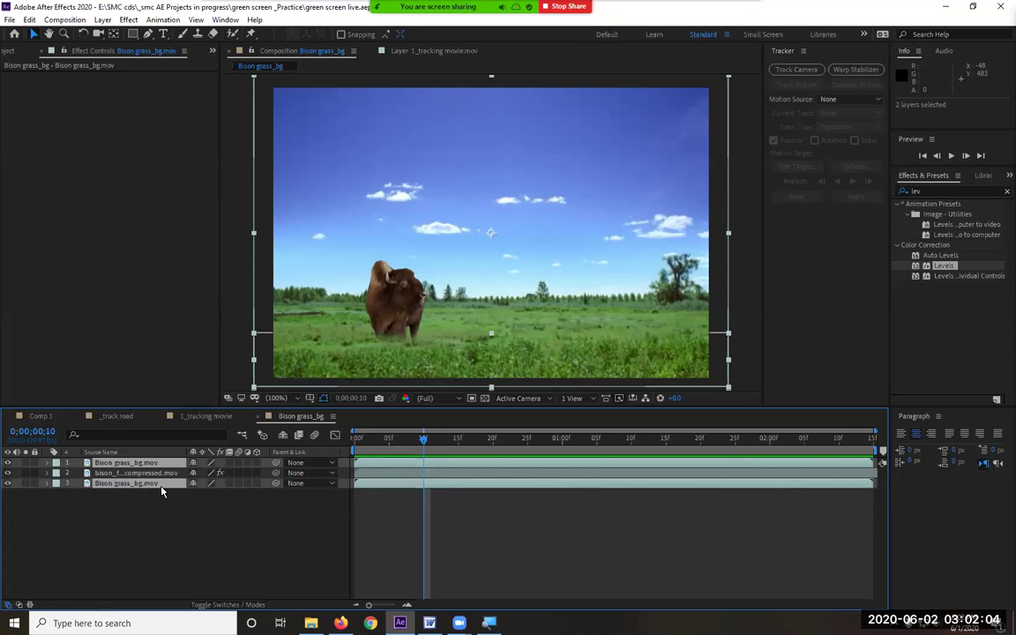
key(s)
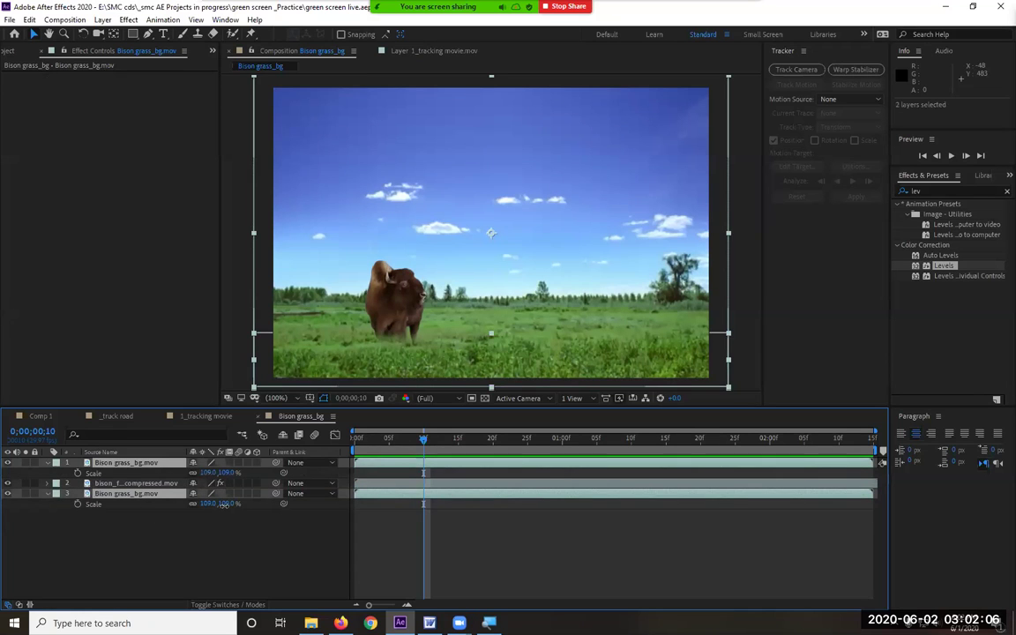
drag(224, 504, 227, 504)
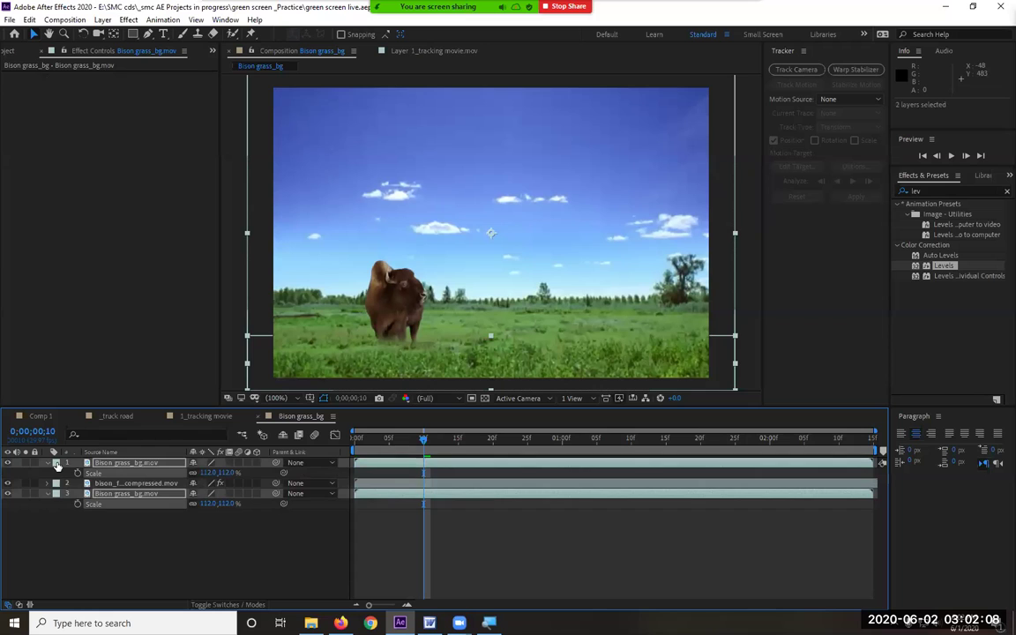
key(s)
click(245, 535)
key(alt+space)
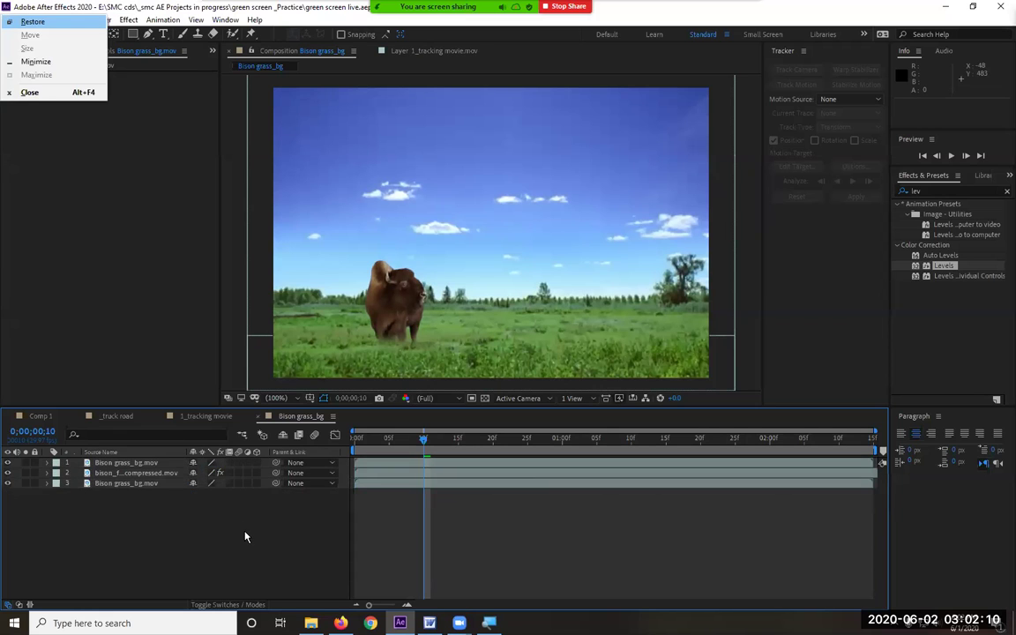
key(Escape)
key(space)
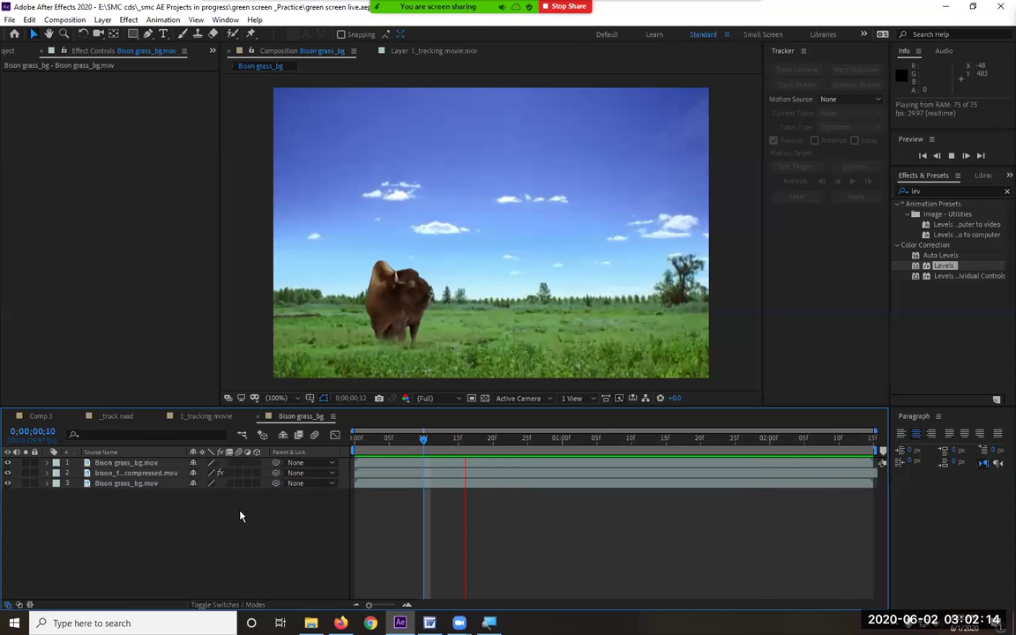
Step: Duplicate the bison layer twice, place the copies along the grass at 499, 301 and 699, 305, and play back the composite
click(139, 474)
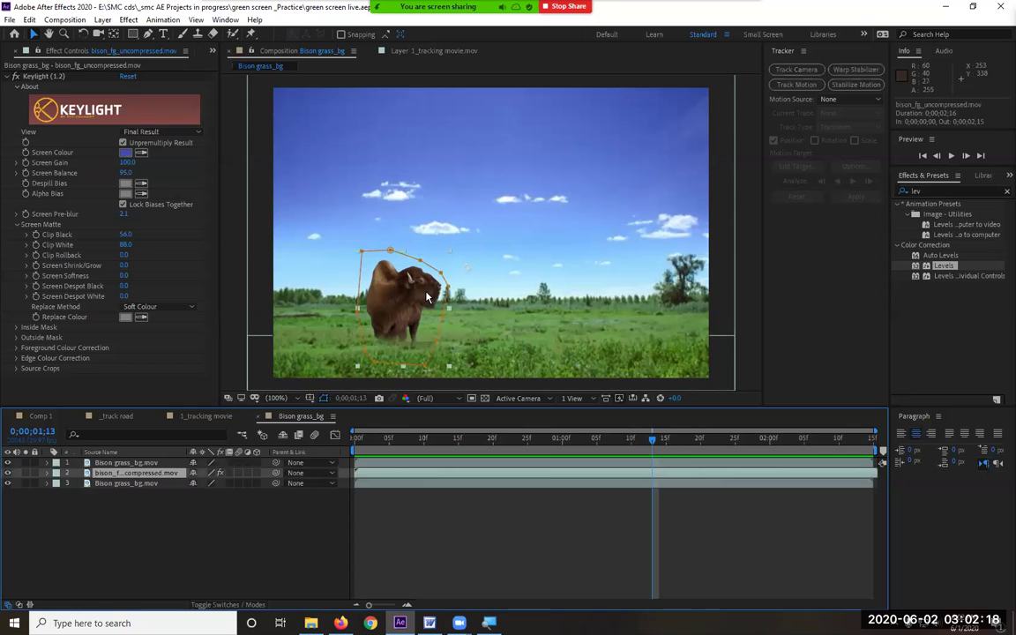
key(ctrl+d)
key(ctrl+d)
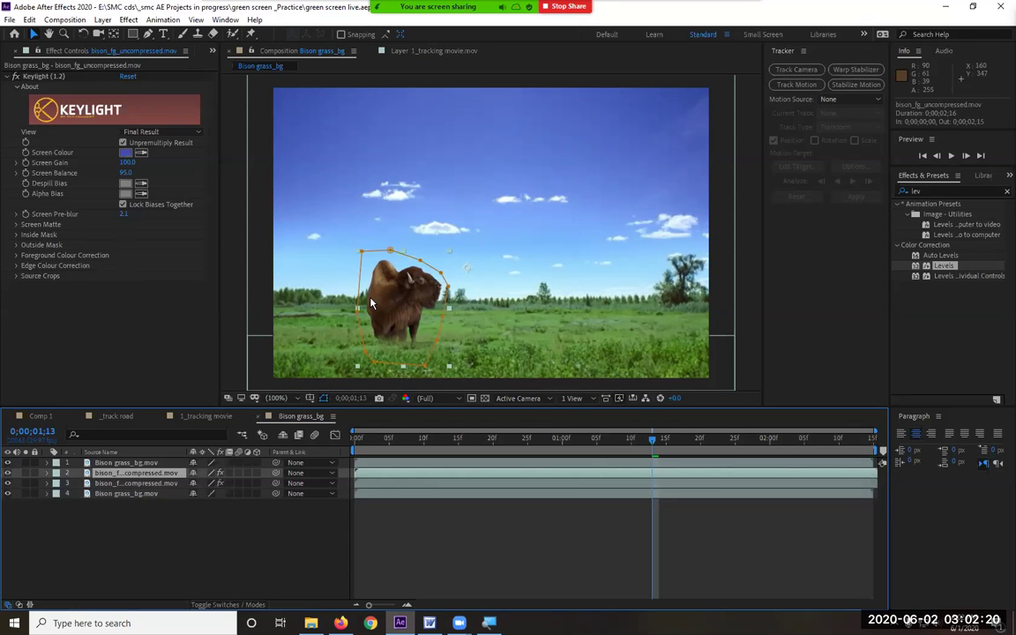
drag(370, 303, 513, 306)
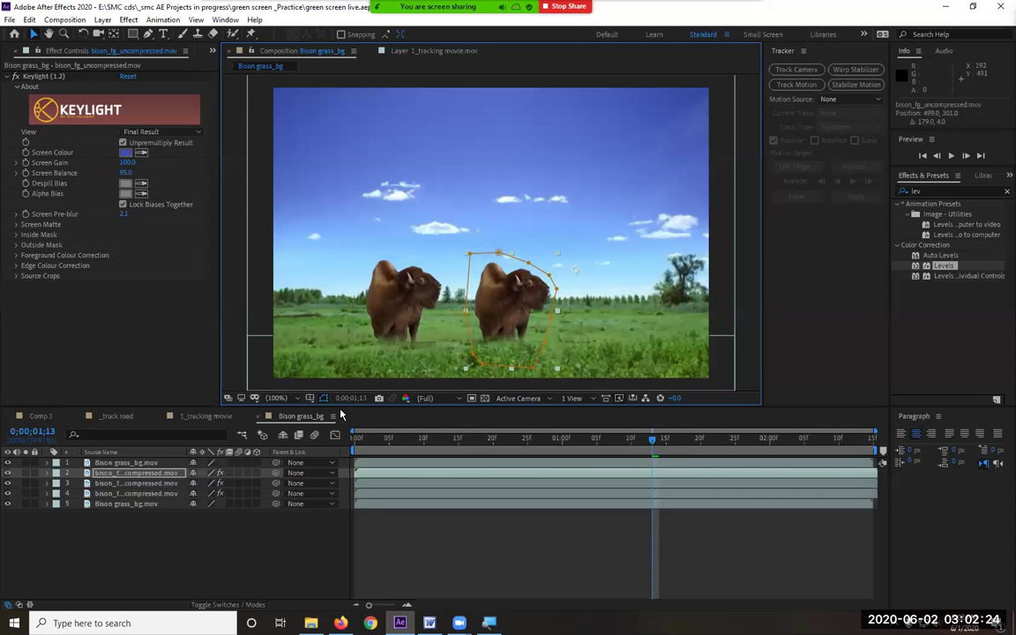
drag(401, 308, 627, 315)
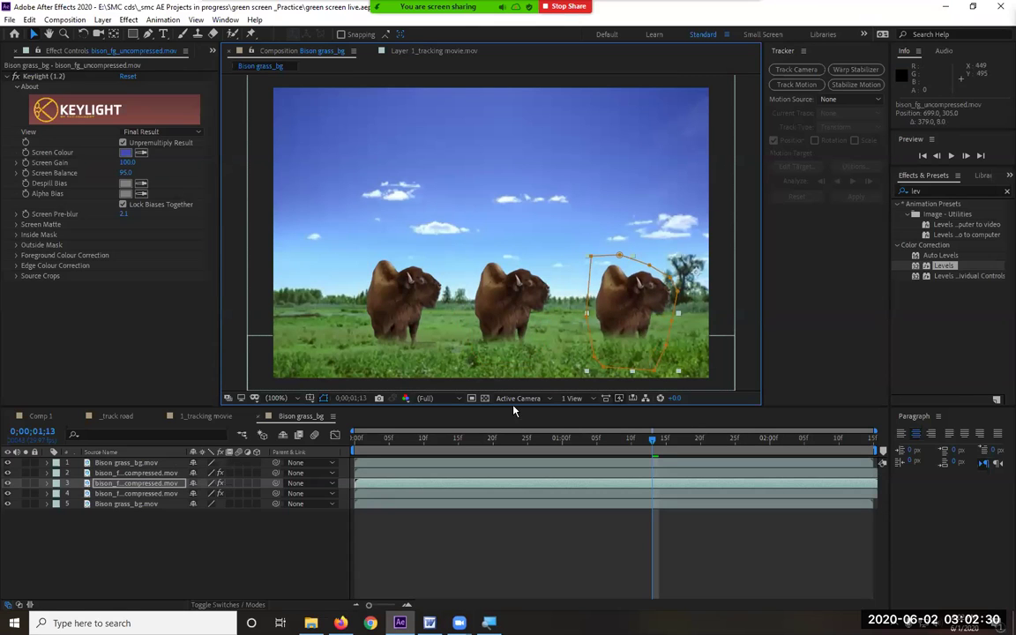
key(space)
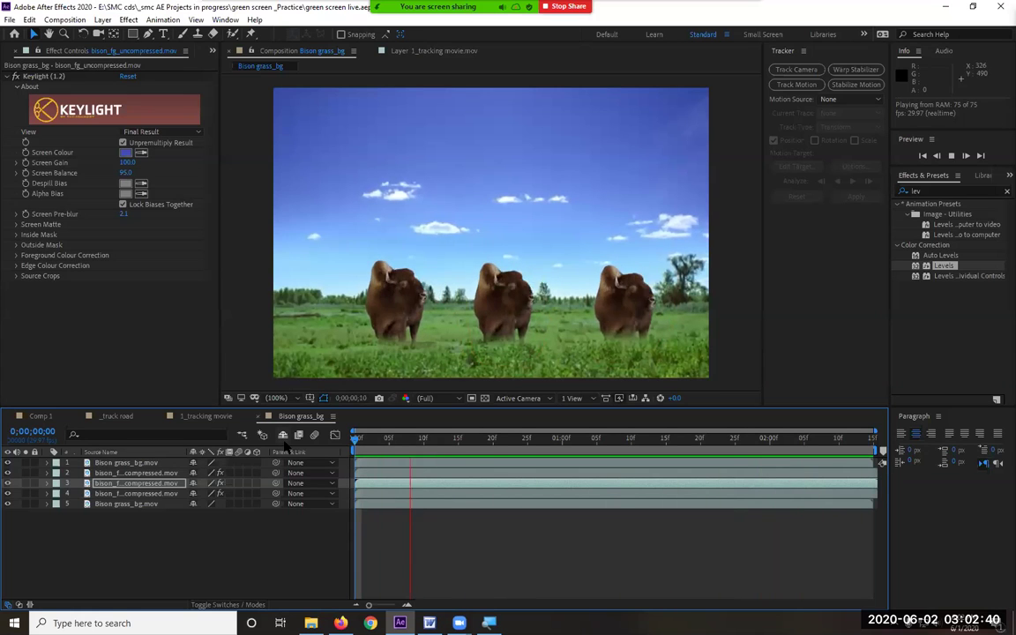
key(space)
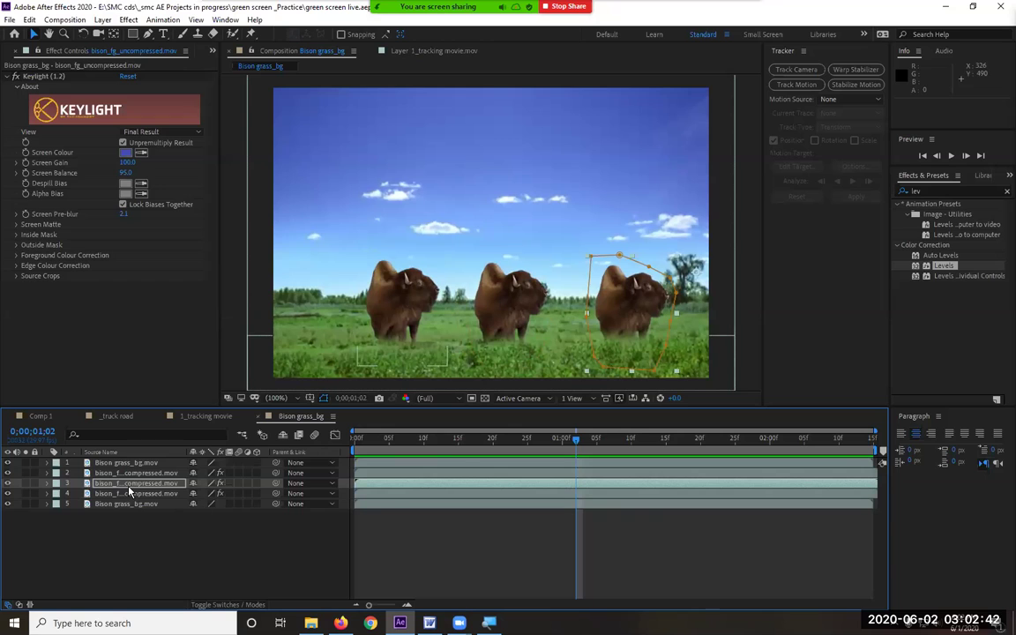
Step: Scale the bison duplicate nearest the tree to 77% and move it down into the grass at position 711, 324
click(139, 484)
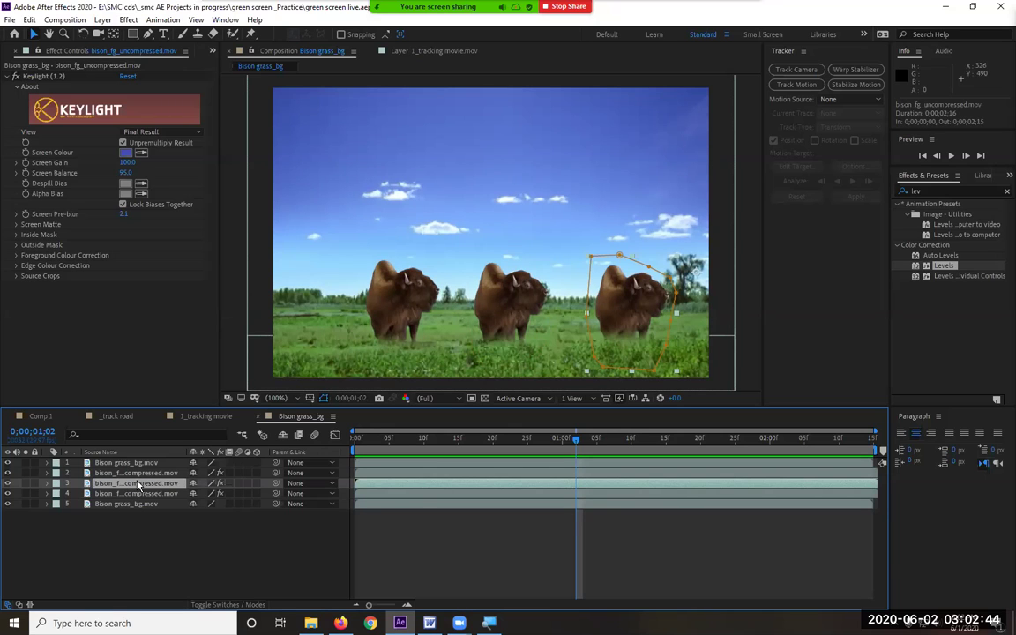
key(s)
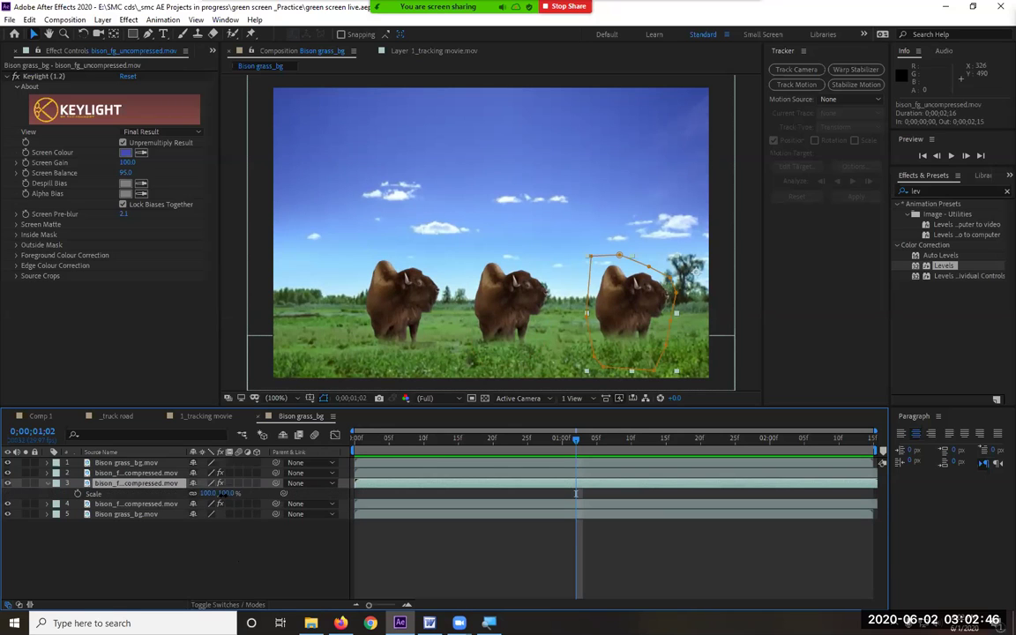
drag(211, 493, 190, 493)
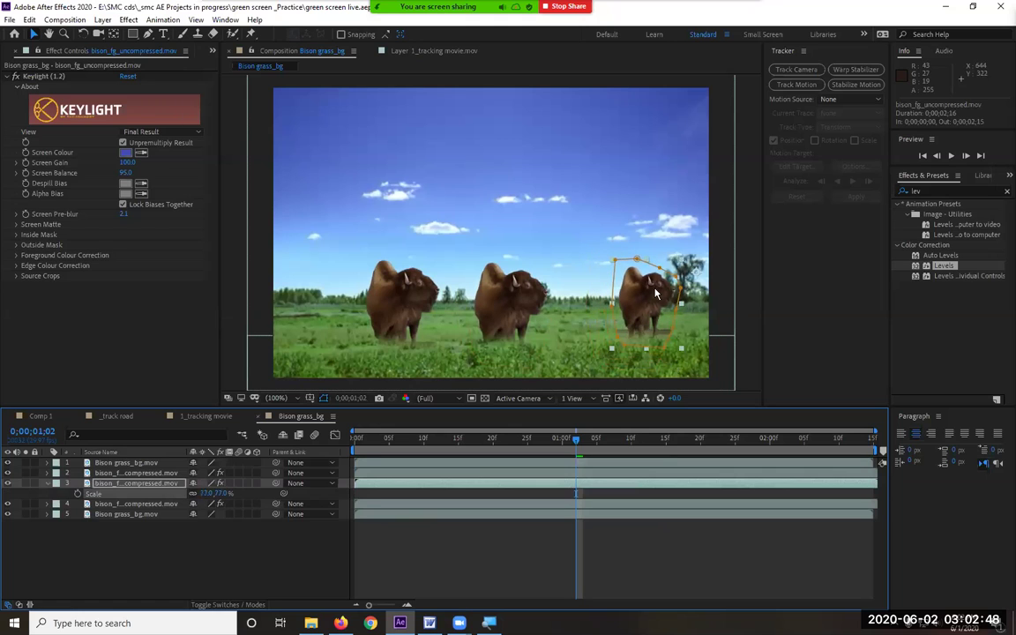
drag(655, 294, 660, 305)
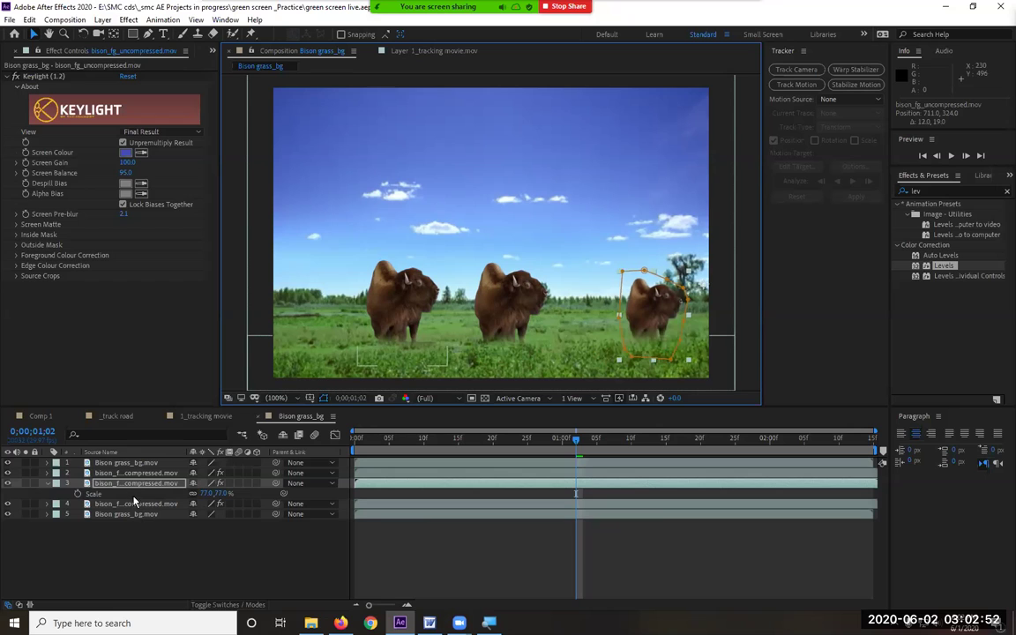
click(7, 504)
click(7, 504)
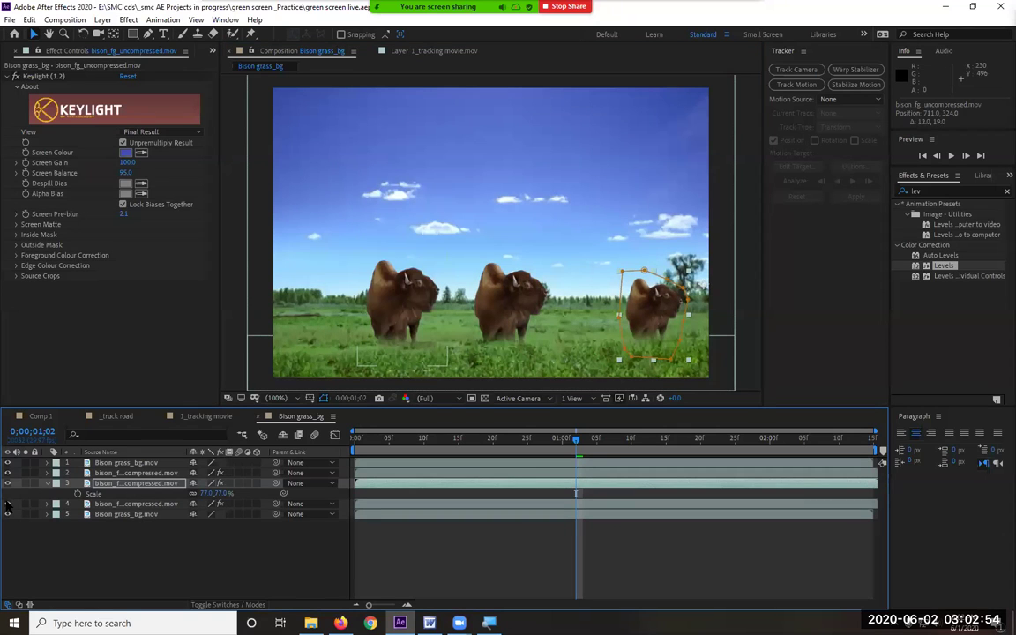
click(13, 476)
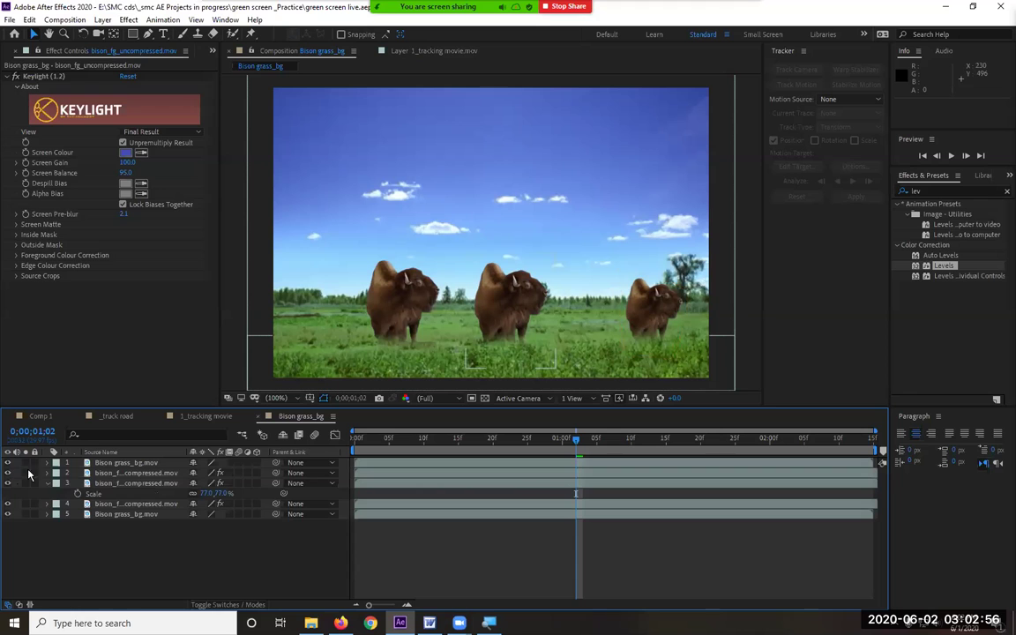
click(123, 473)
drag(555, 313, 591, 313)
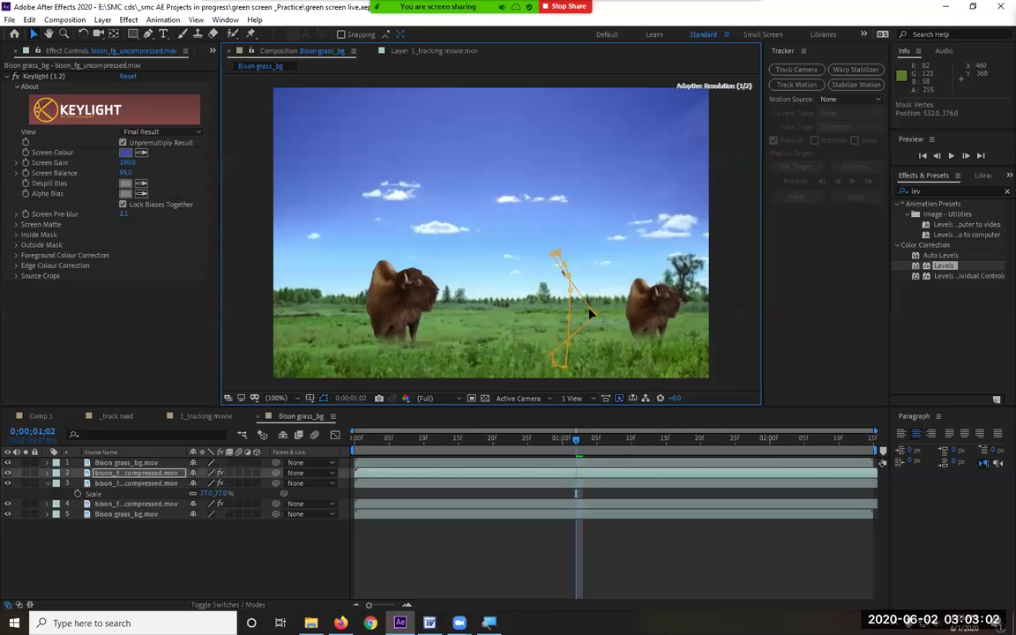
key(ctrl+z)
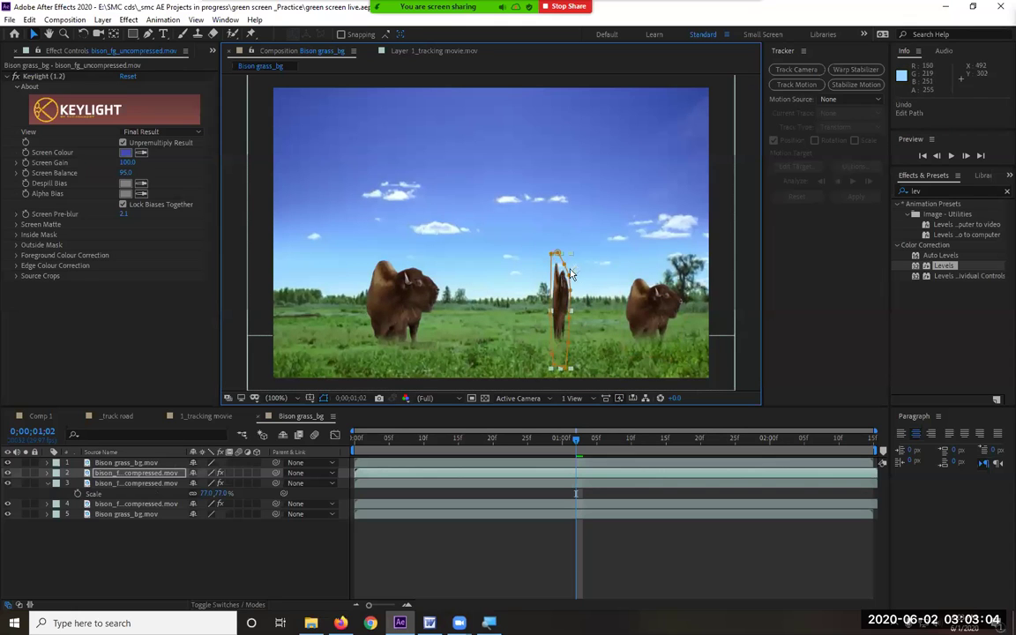
key(ctrl+z)
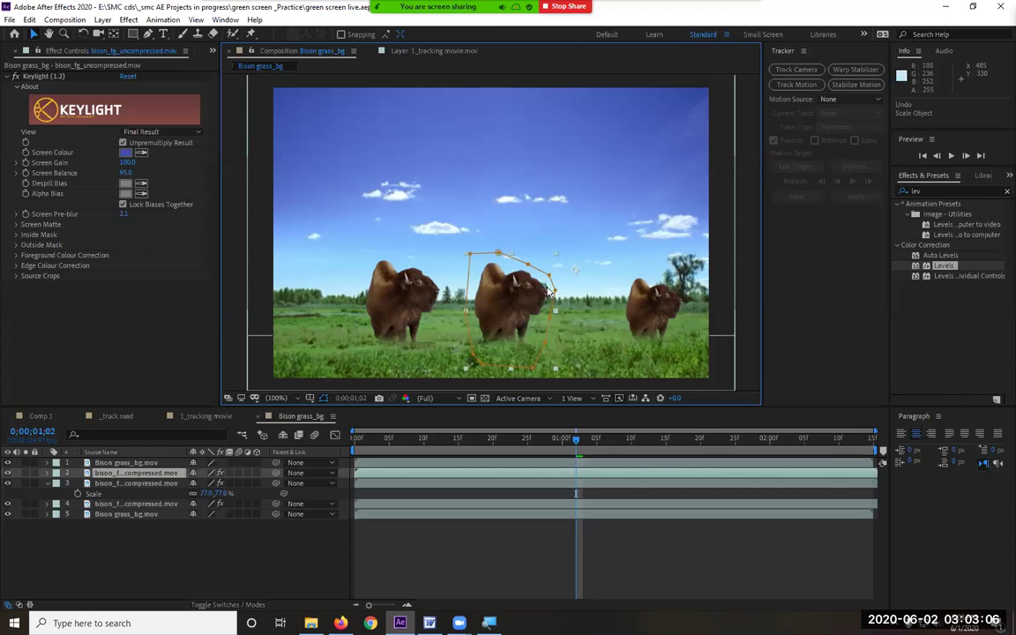
Step: Mirror the middle bison duplicate horizontally by scaling it to about -13%, 59%
click(468, 255)
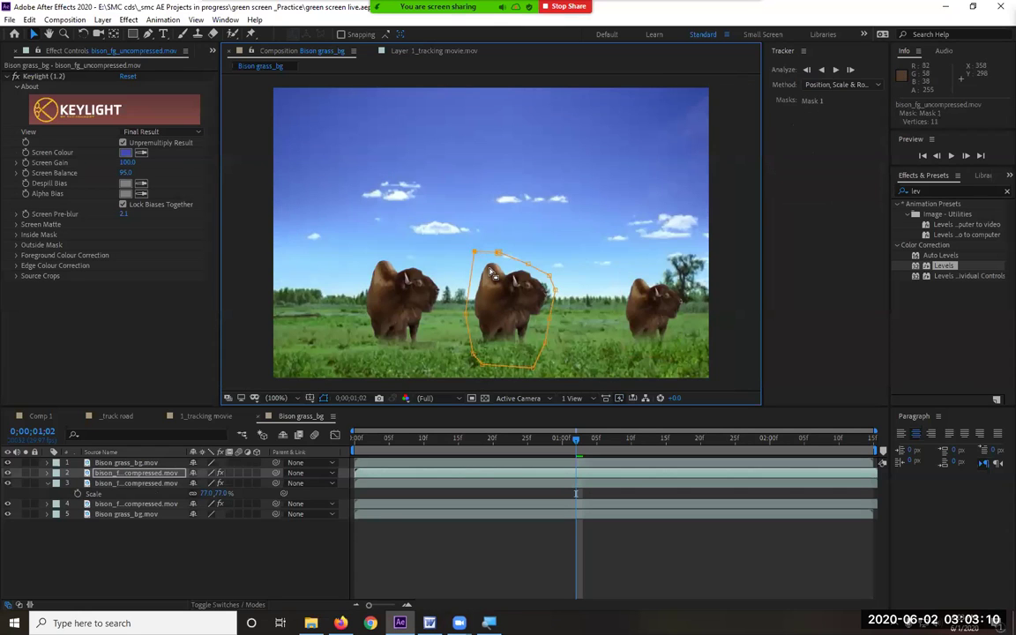
scroll(468, 265, up, 4)
click(589, 150)
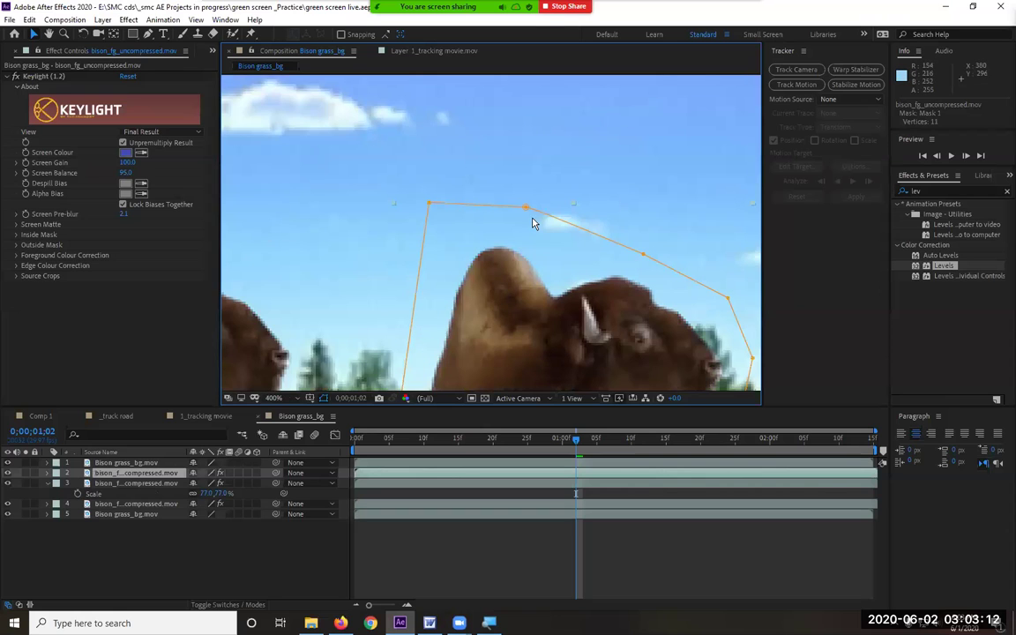
drag(393, 208, 888, 235)
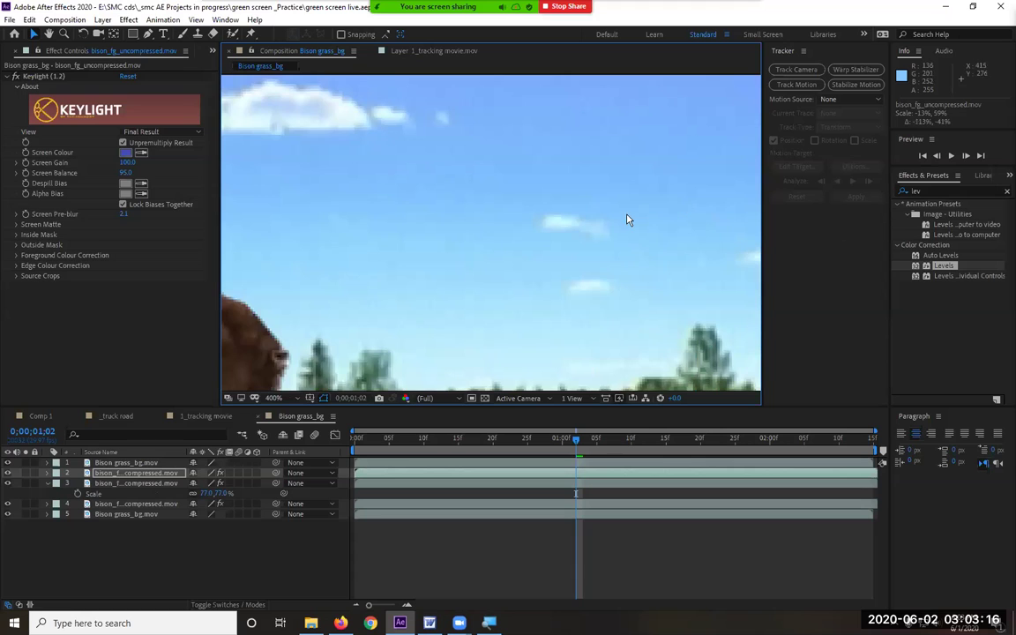
key(slash)
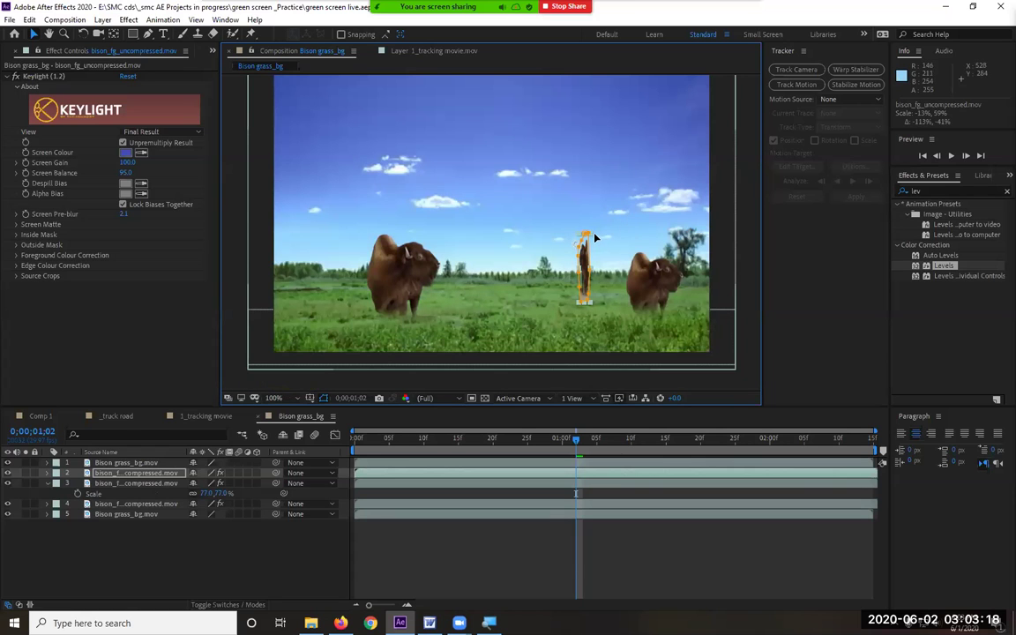
click(589, 238)
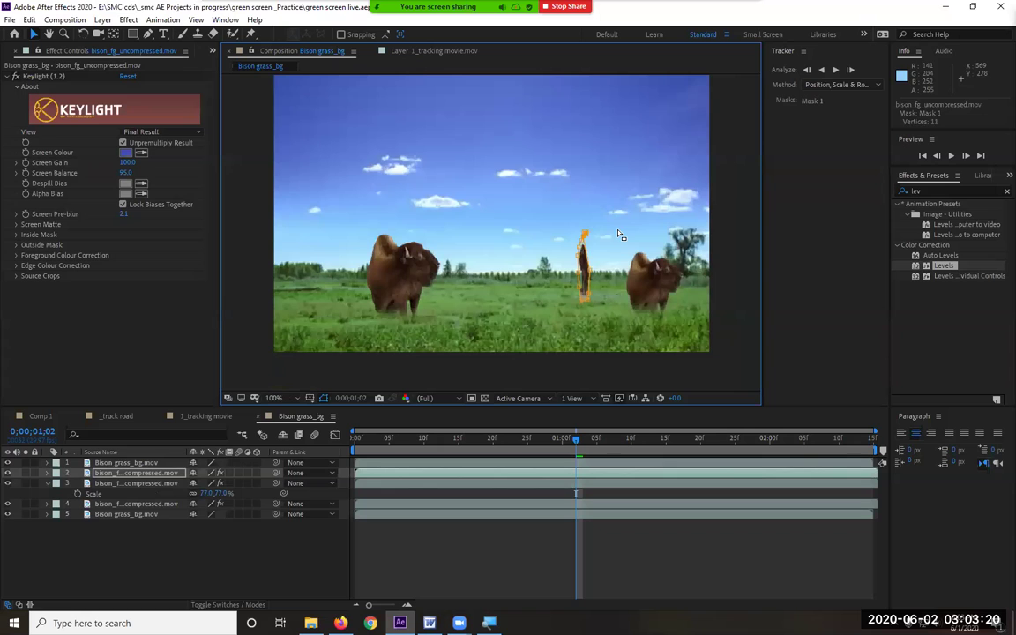
scroll(617, 234, up, 4)
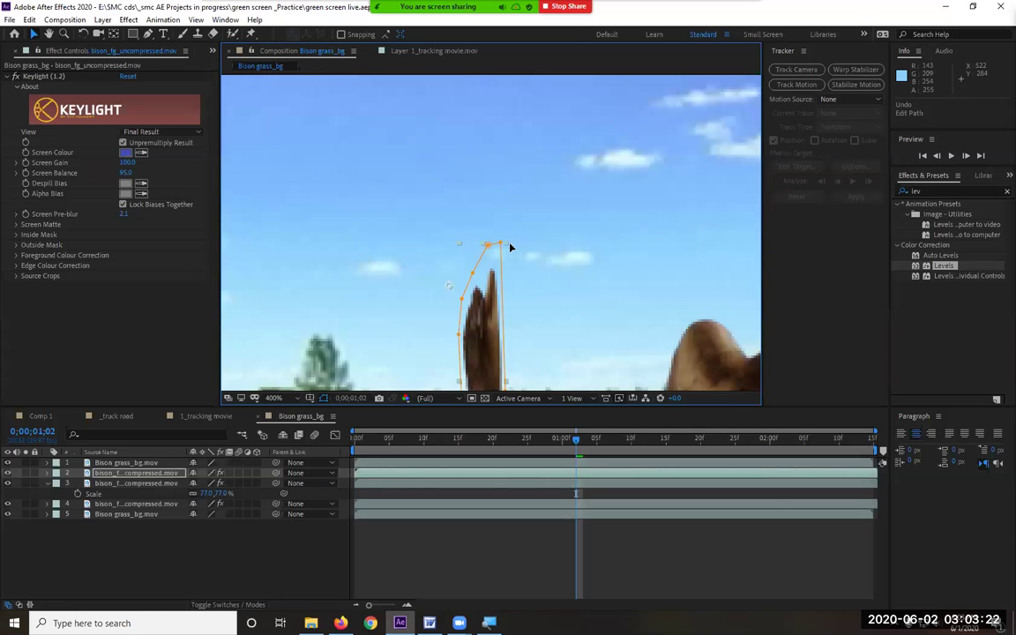
click(507, 247)
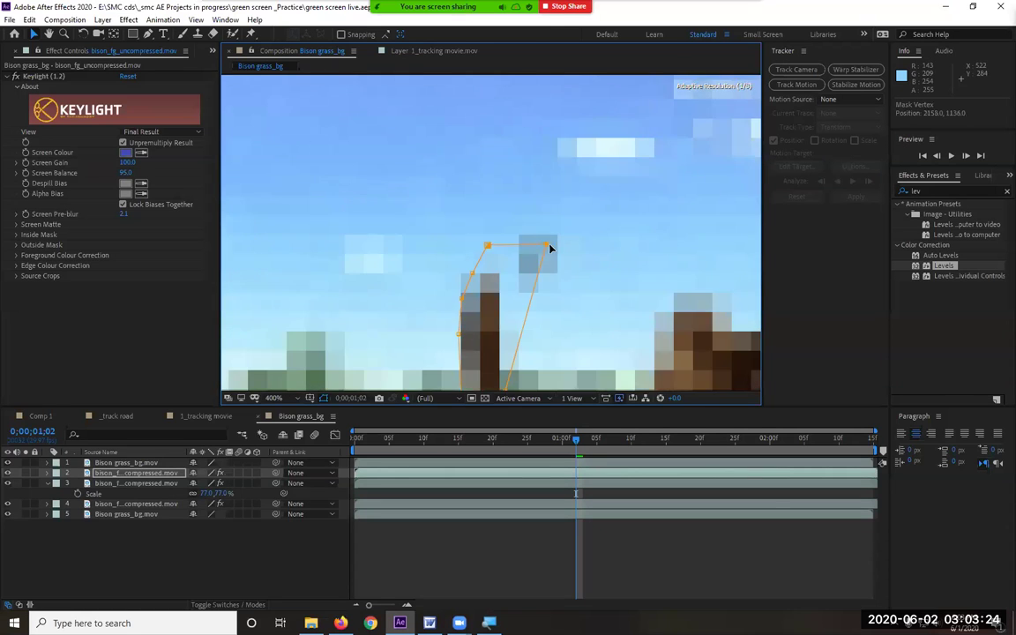
click(518, 250)
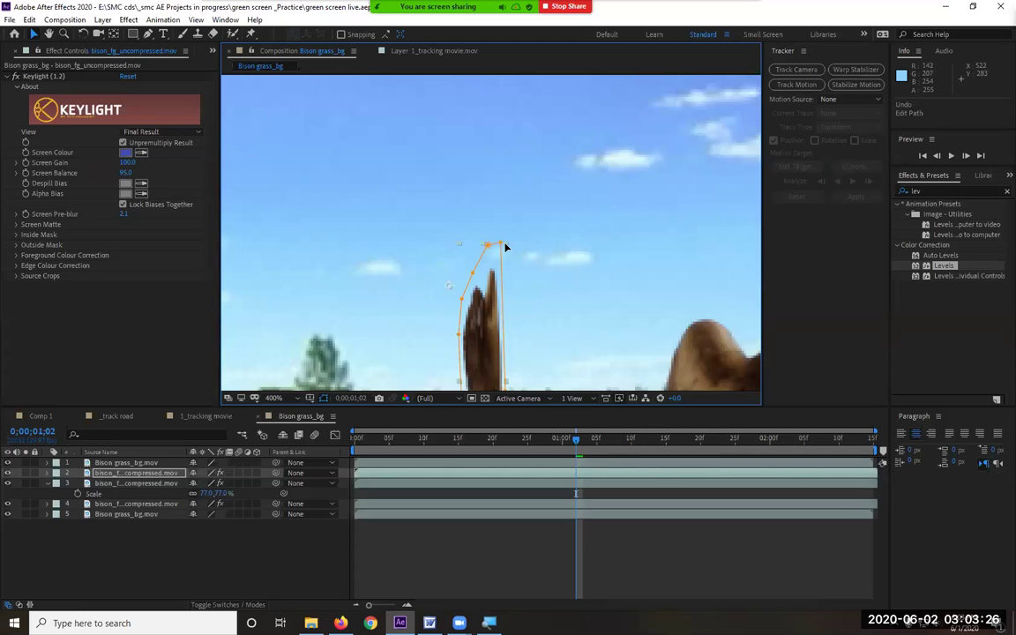
click(510, 249)
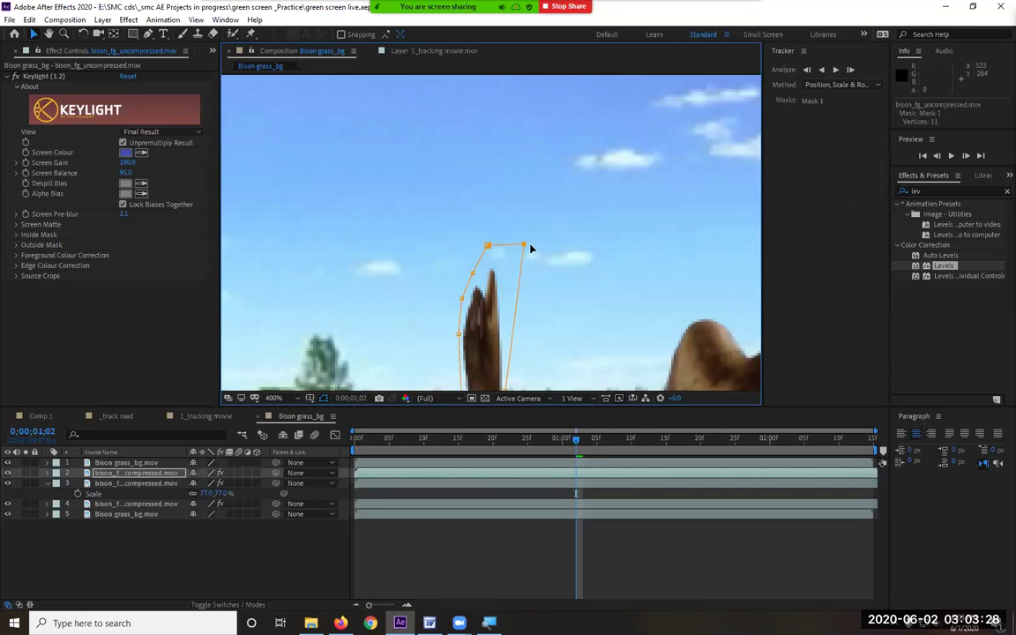
key(ctrl+z)
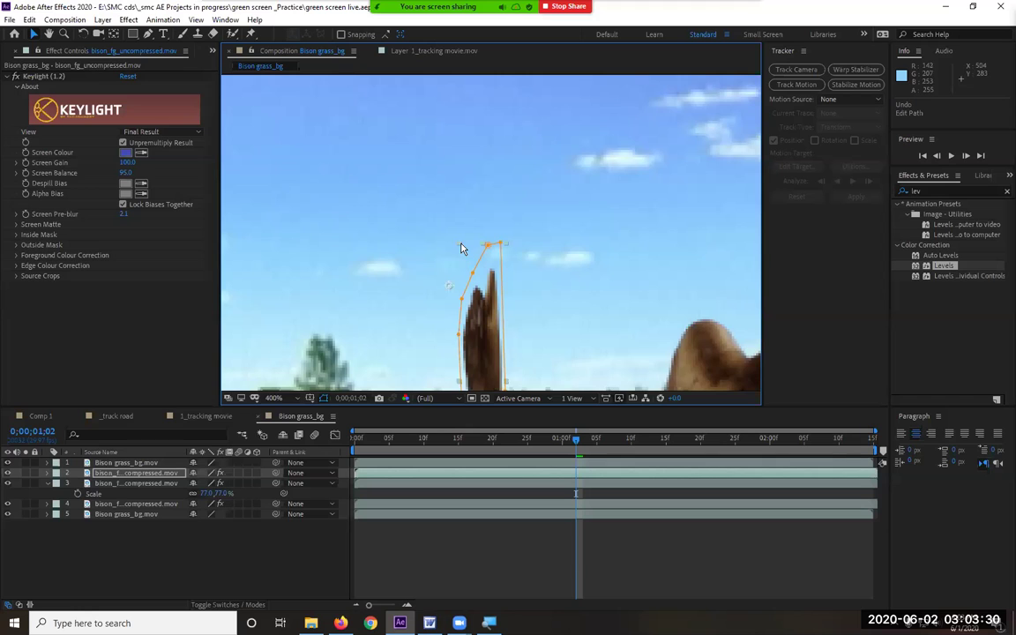
Step: Widen the mirrored middle bison to scale -68%, 70%, move it to position 365, 325, and play the composite from the first frame
drag(461, 248, 506, 239)
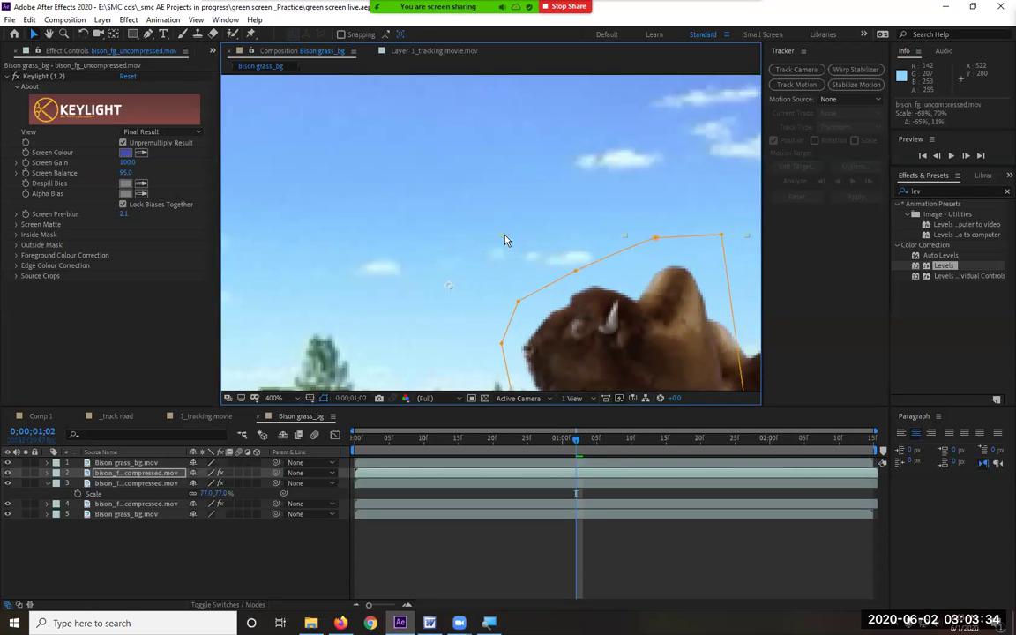
scroll(505, 240, down, 4)
drag(552, 278, 470, 295)
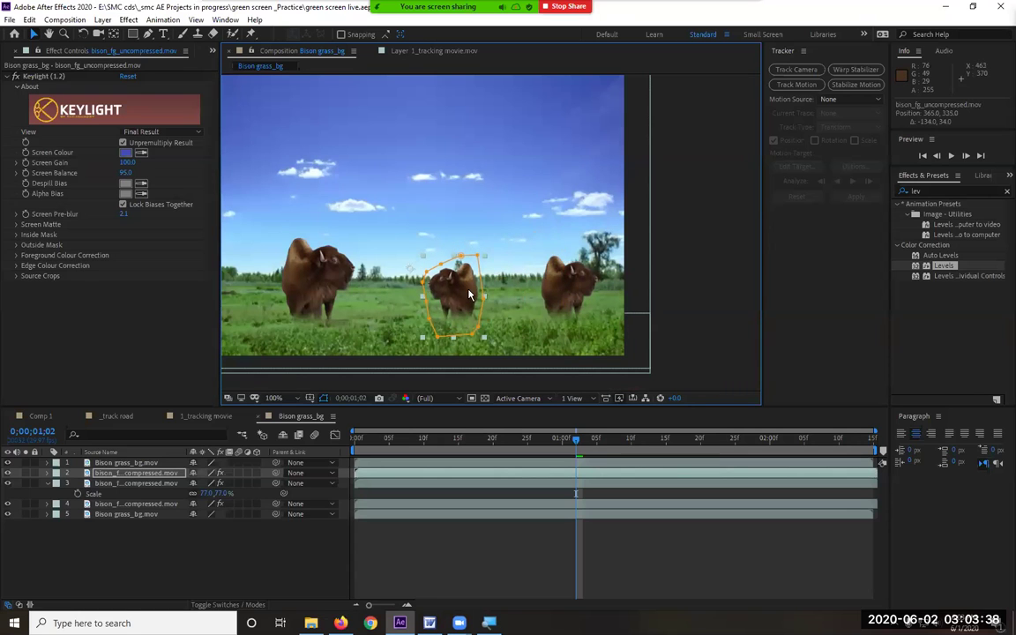
key(Home)
click(260, 535)
key(space)
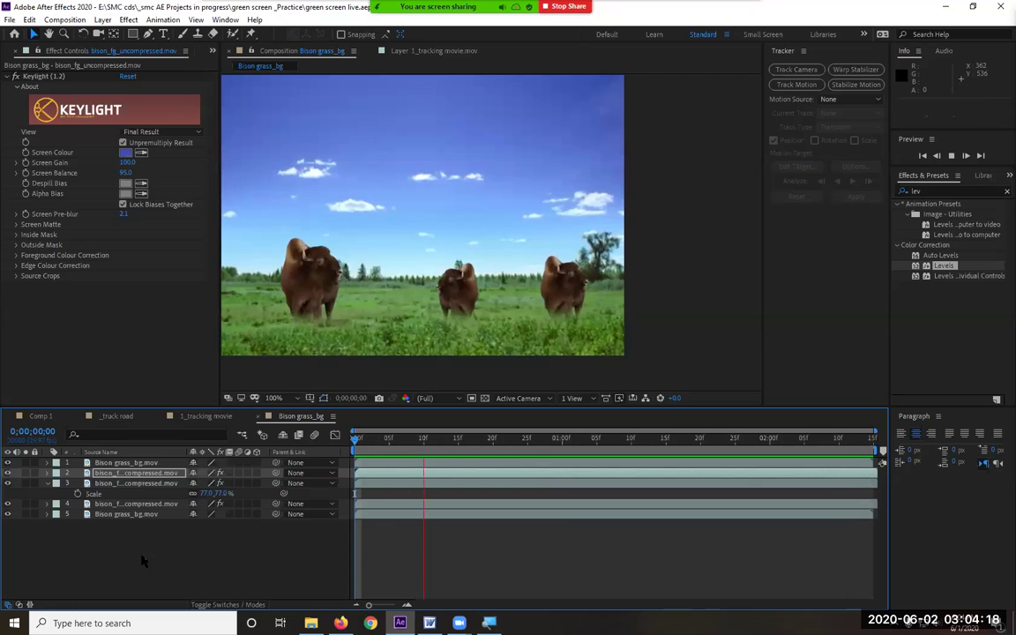
Step: Duplicate the bison nearest the tree and place the copy between the large bison and the mirrored one at position 413, 333
click(135, 484)
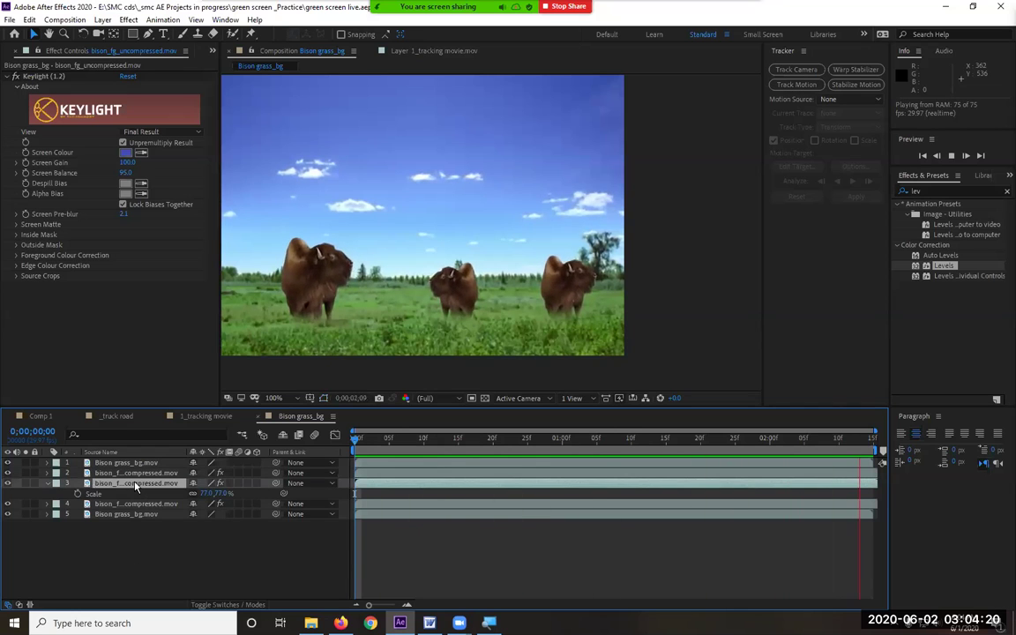
key(ctrl+d)
key(space)
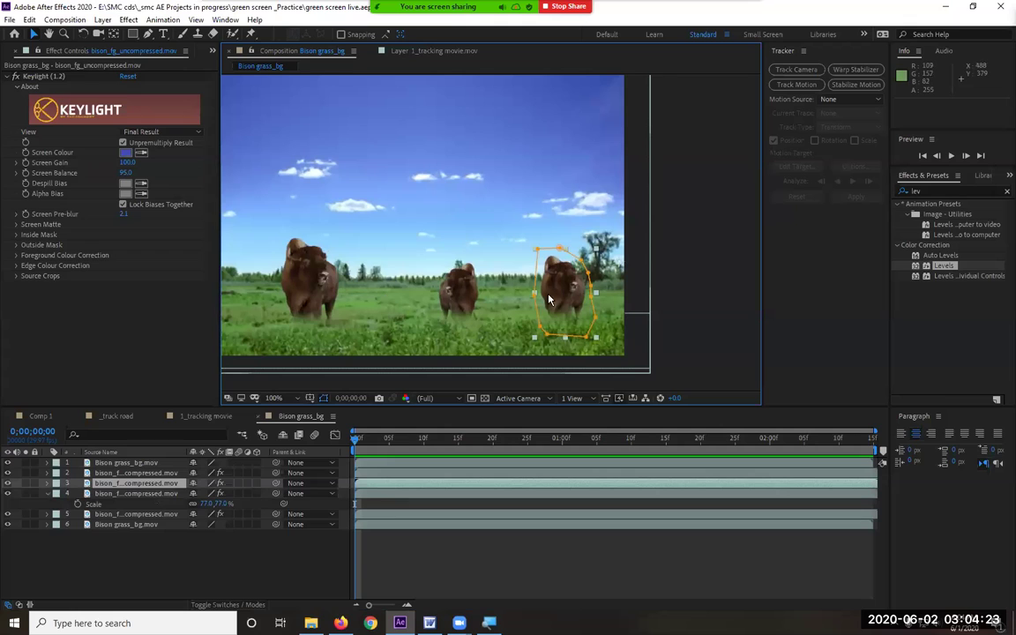
drag(549, 300, 381, 304)
key(Return)
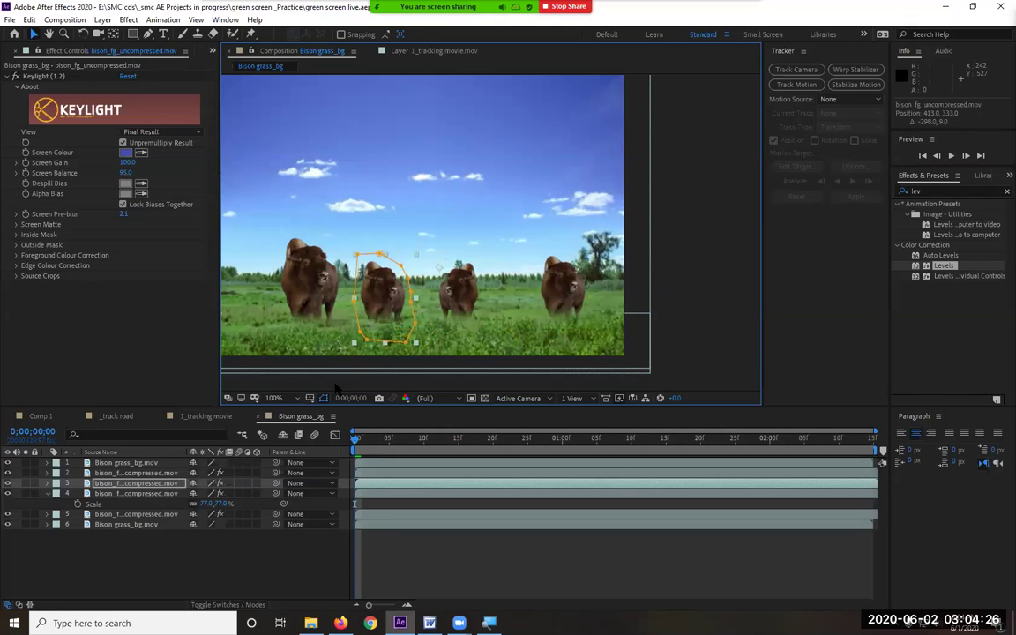
Step: Scale the new bison duplicate to 36%, move it to position 363, 331 beside the large bison, and play back the composite
key(s)
click(213, 493)
mouse_move(213, 493)
mouse_down()
mouse_move(173, 490)
mouse_move(221, 493)
mouse_up()
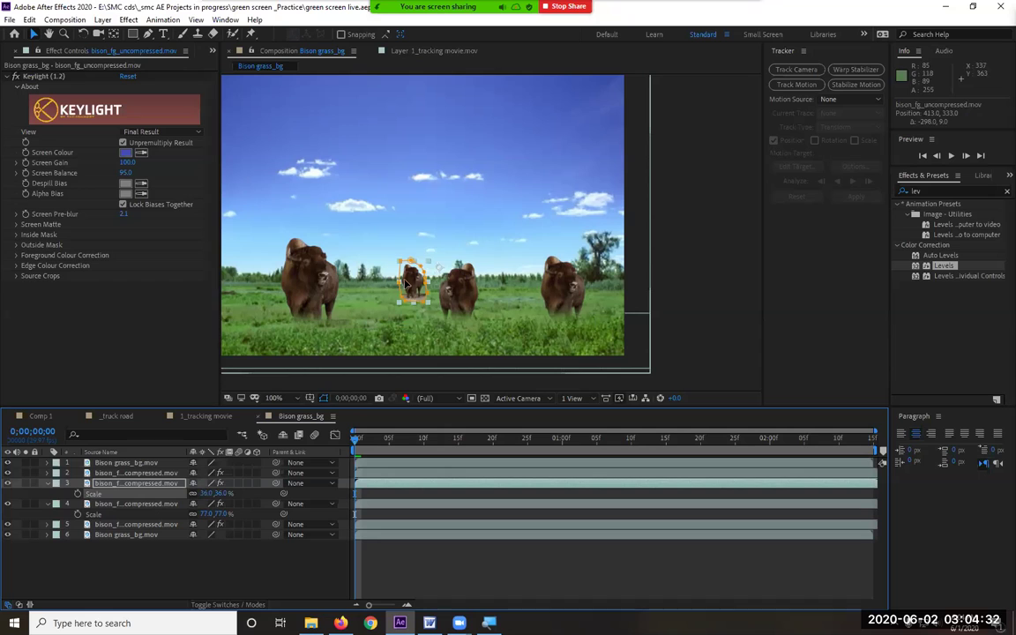
click(401, 286)
mouse_move(401, 291)
mouse_down()
mouse_move(381, 299)
mouse_move(383, 283)
mouse_up()
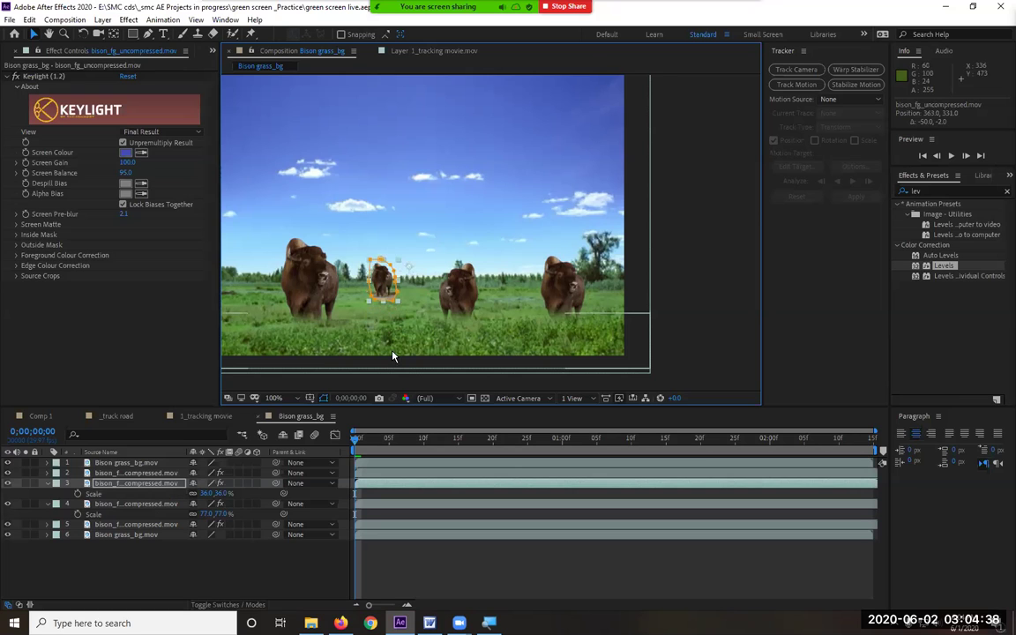
click(392, 356)
click(283, 573)
key(space)
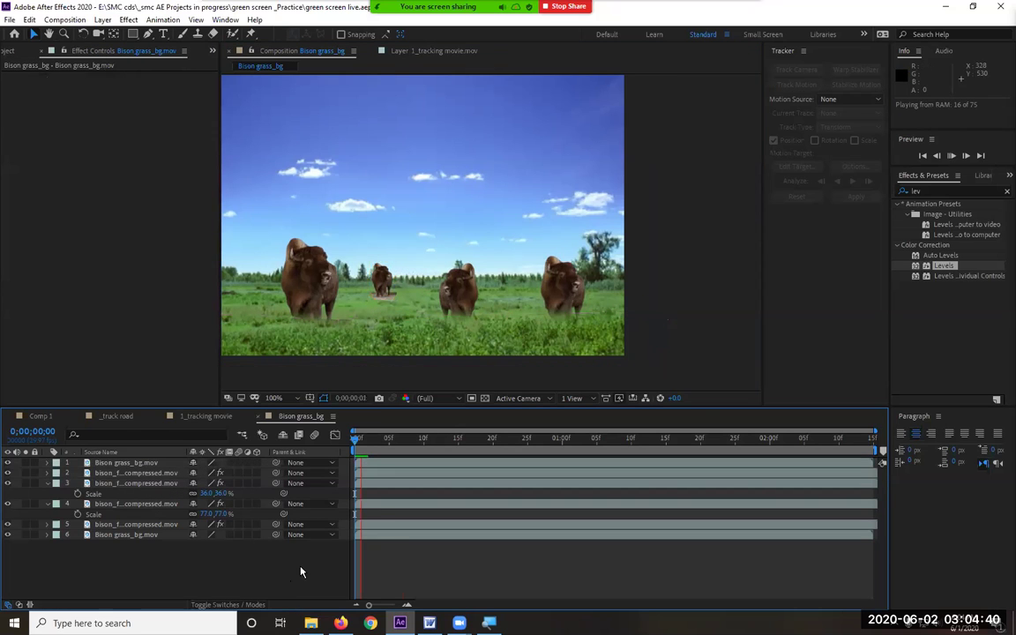
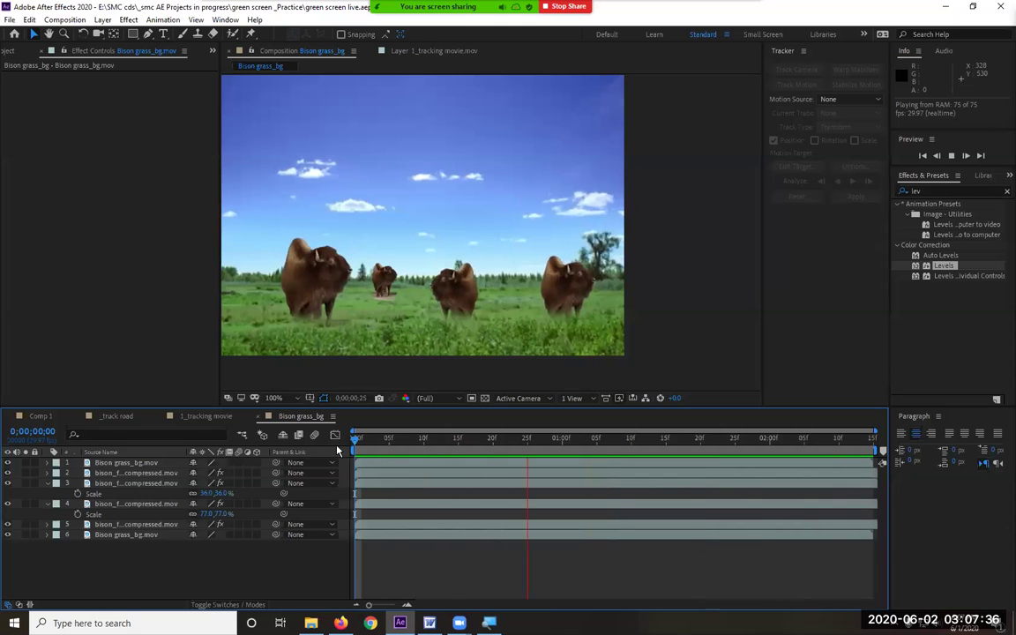
Step: Collapse the bison layers' scale properties and create a new composition from the z_live_online_guy.mov footage
click(47, 483)
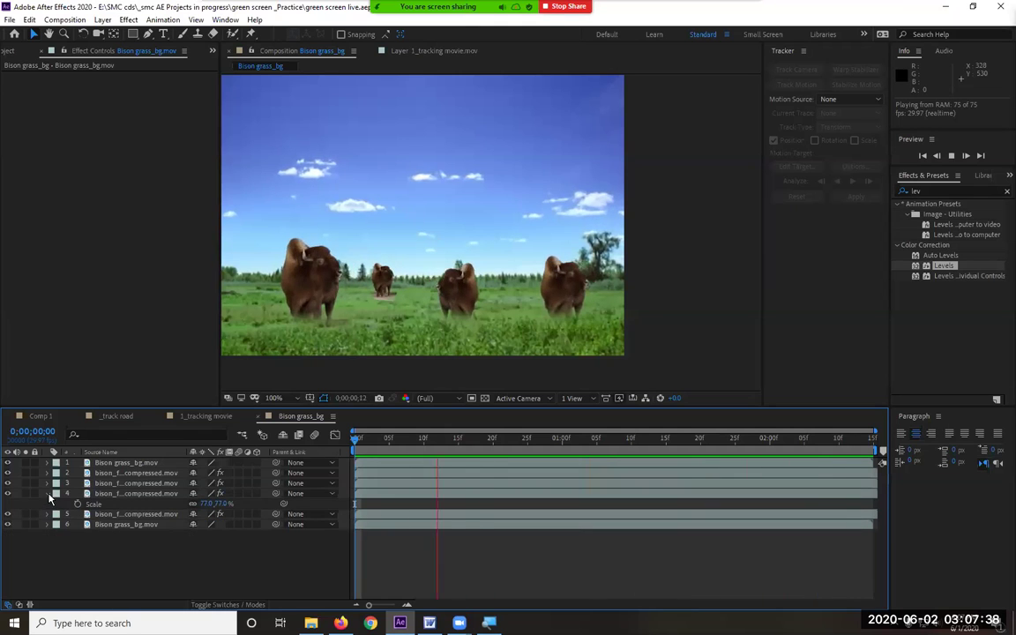
click(48, 493)
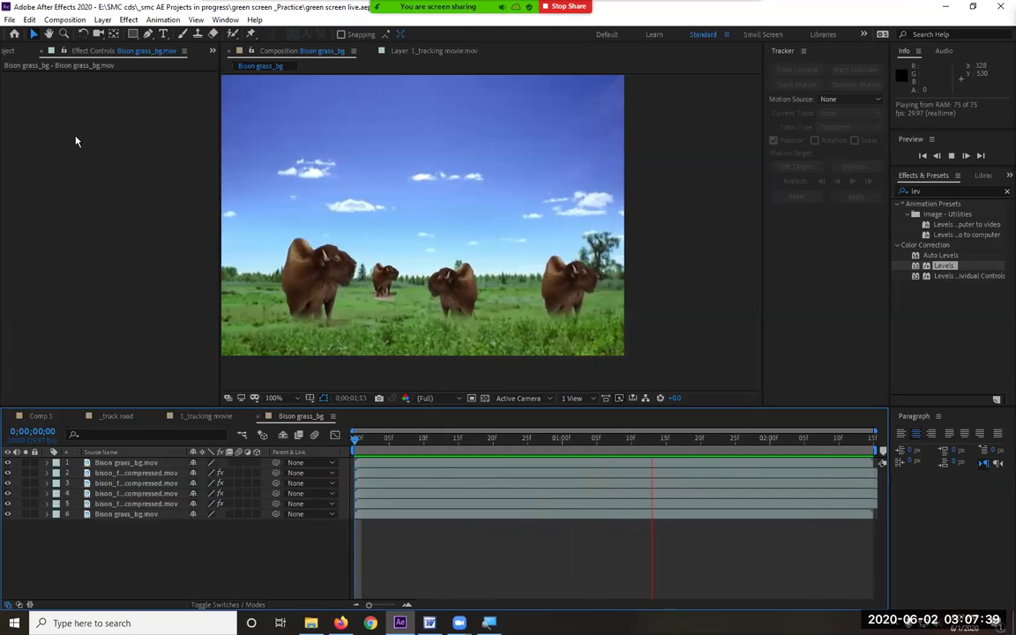
click(18, 50)
click(106, 240)
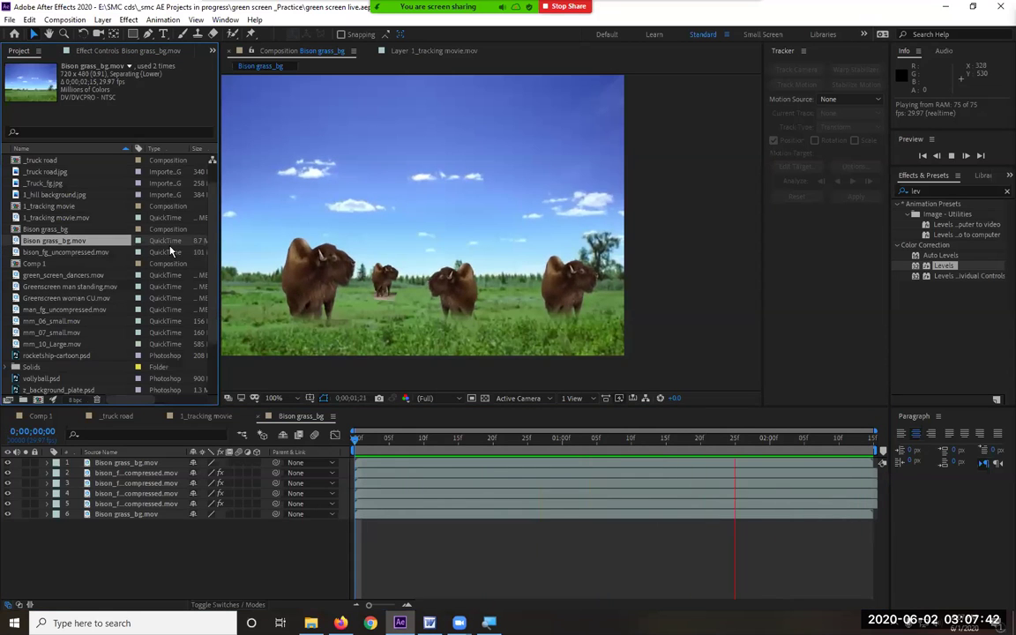
scroll(119, 274, down, 2)
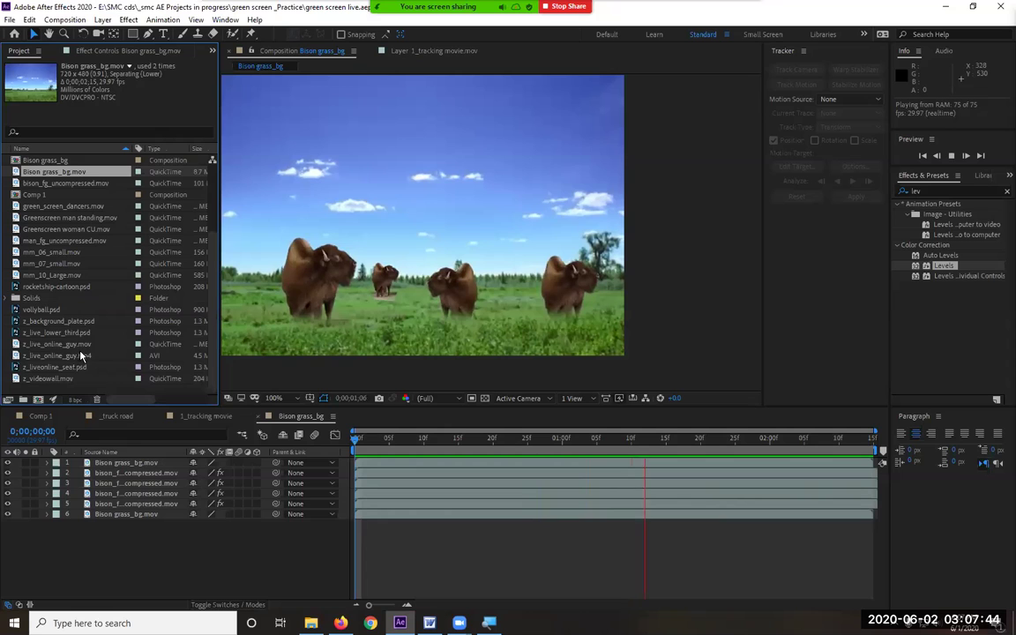
click(53, 344)
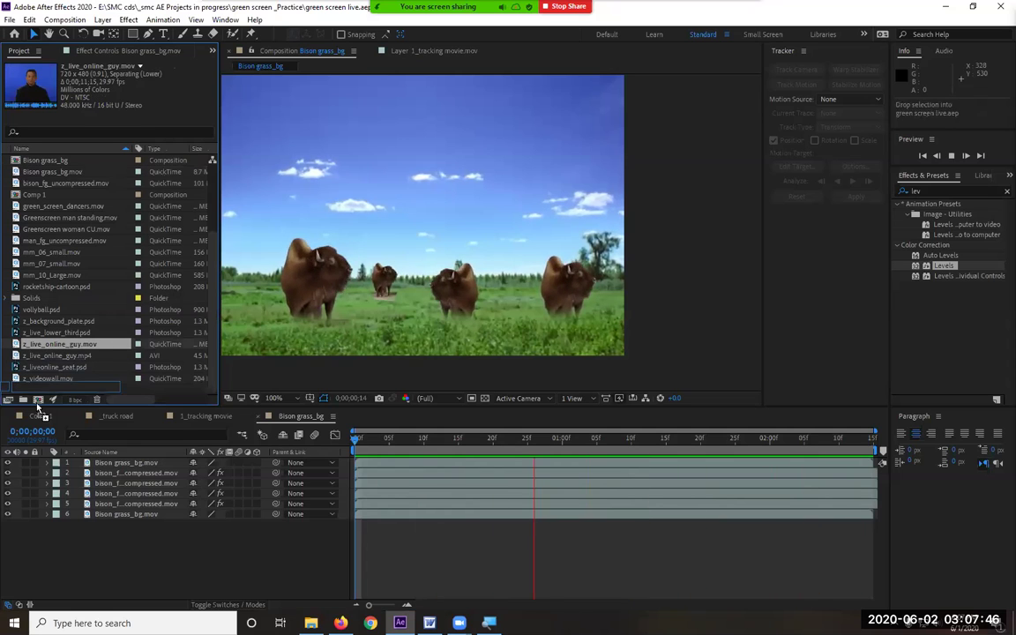
drag(33, 358, 38, 402)
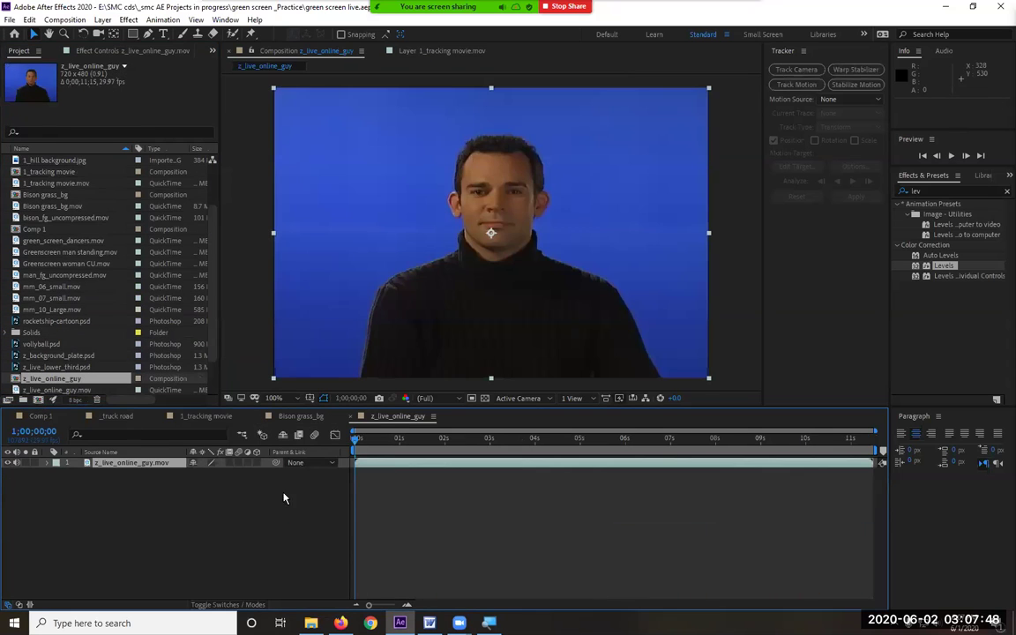
Step: Play and step through the blue-screen footage, return to its first frame, and revisit the Bison grass_bg composition for comparison
key(space)
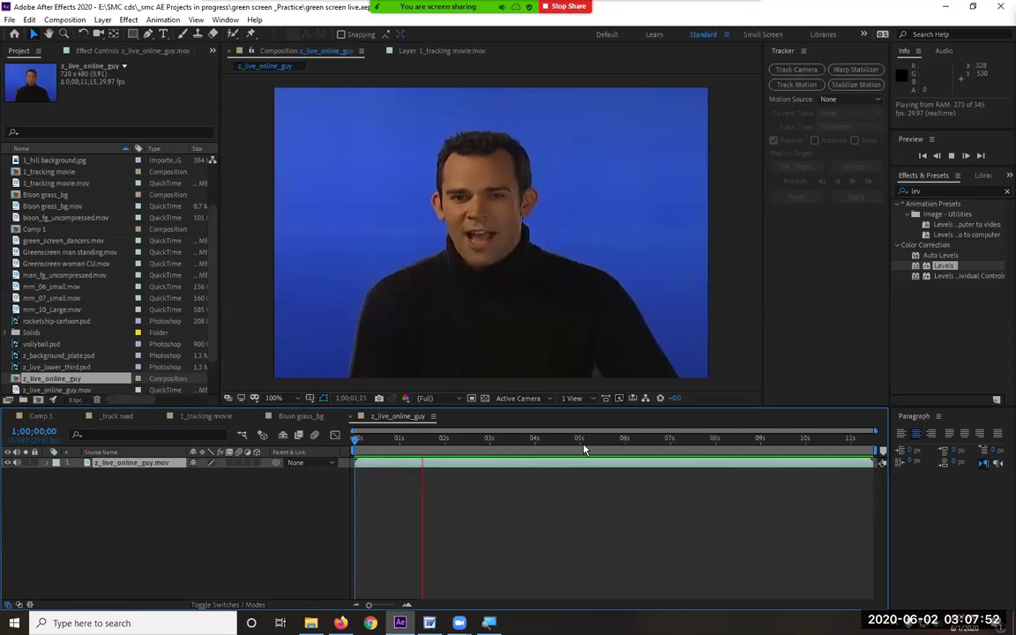
key(space)
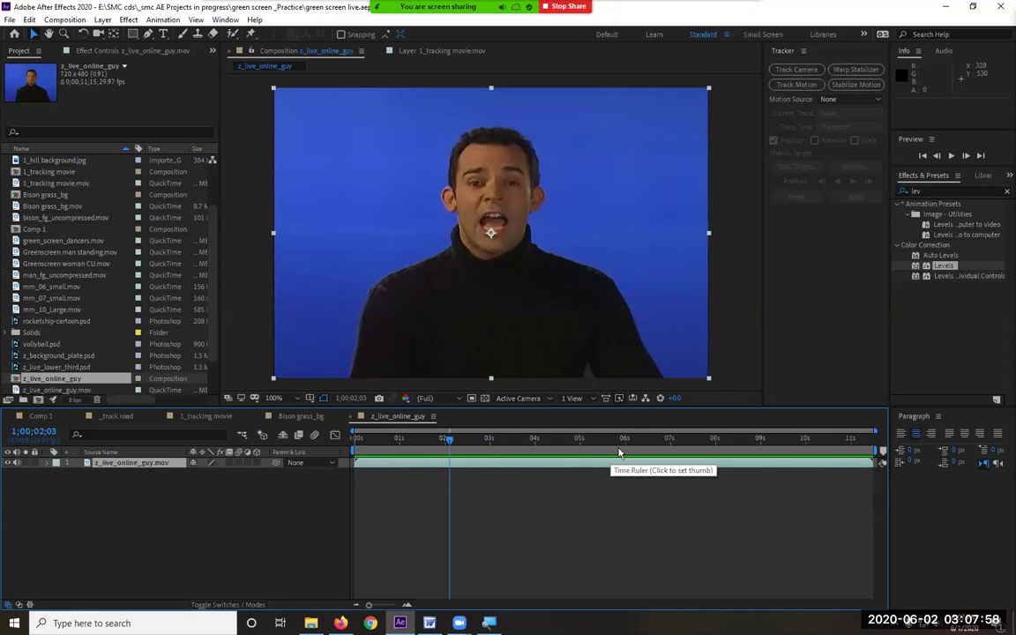
key(shift+Page_Down)
key(shift+Page_Down)
key(shift+Page_Down)
drag(561, 450, 354, 450)
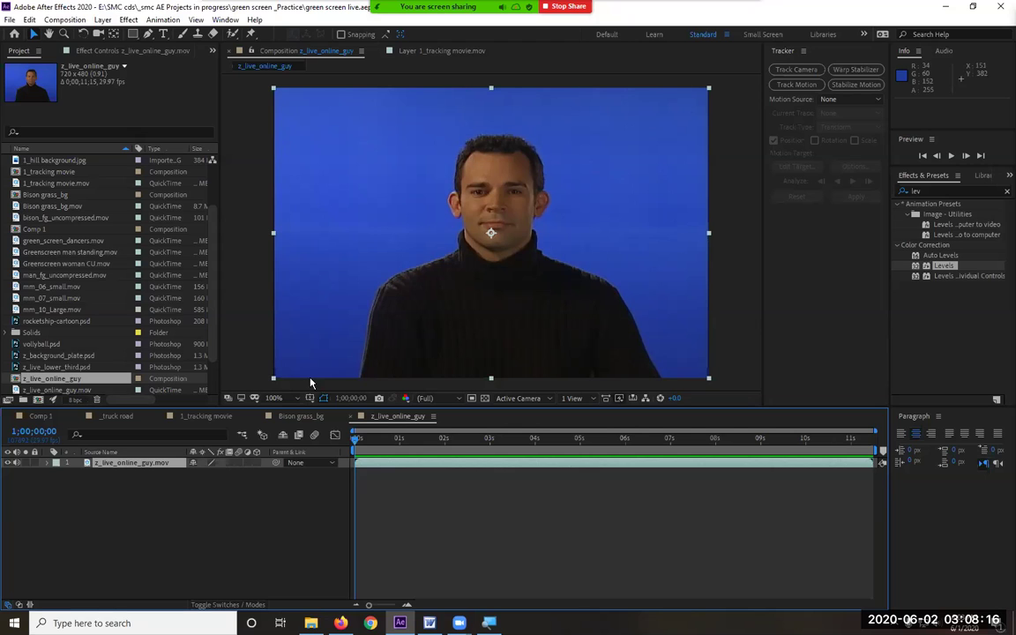
click(301, 415)
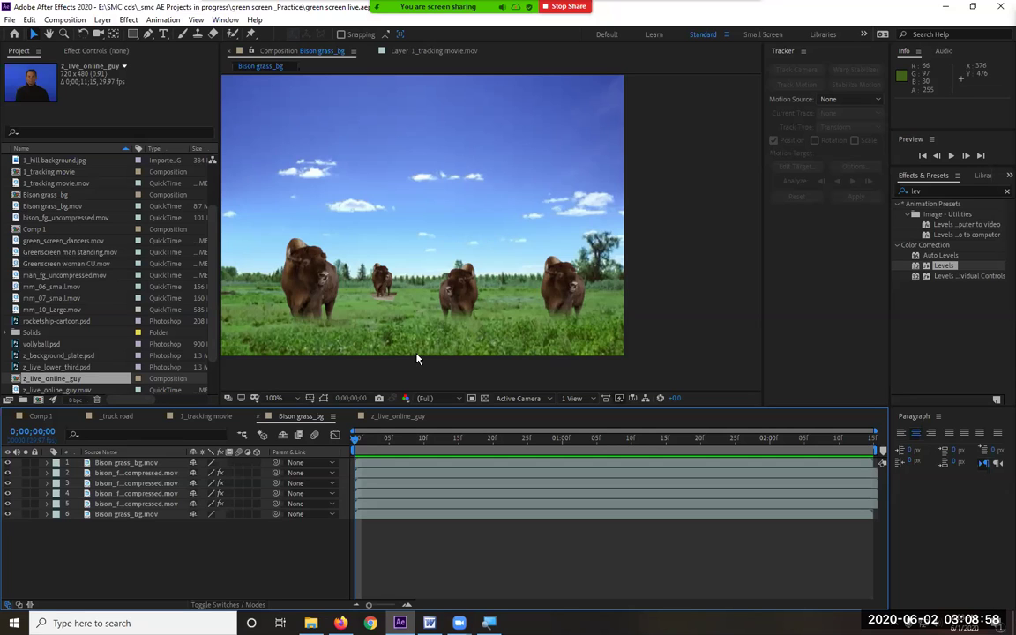
click(402, 417)
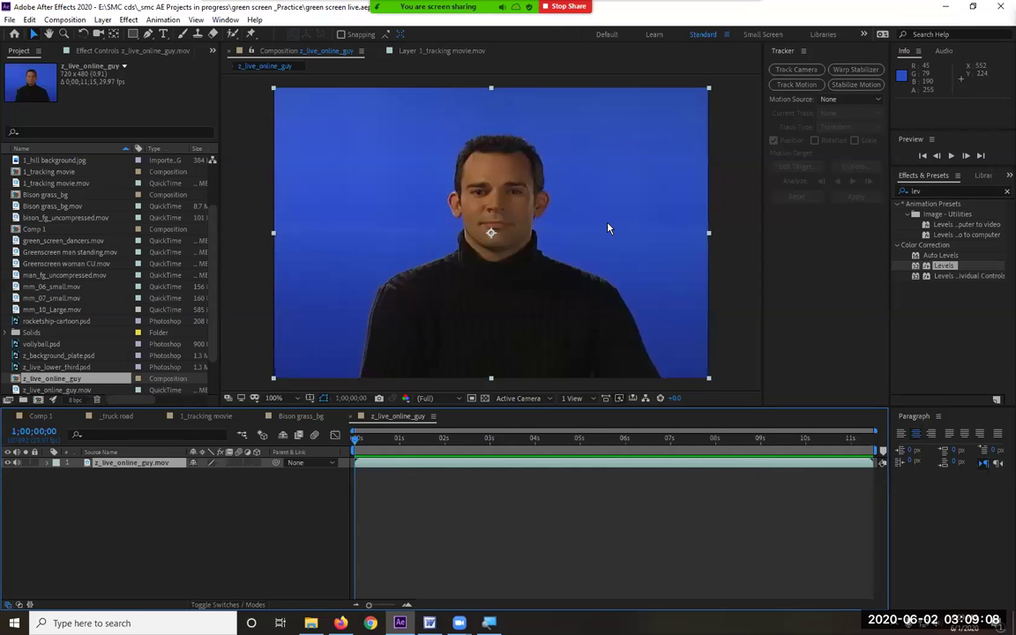
Step: Add z_background_plate.psd to the z_live_online_guy composition beneath the footage layer
click(75, 357)
drag(75, 357, 71, 494)
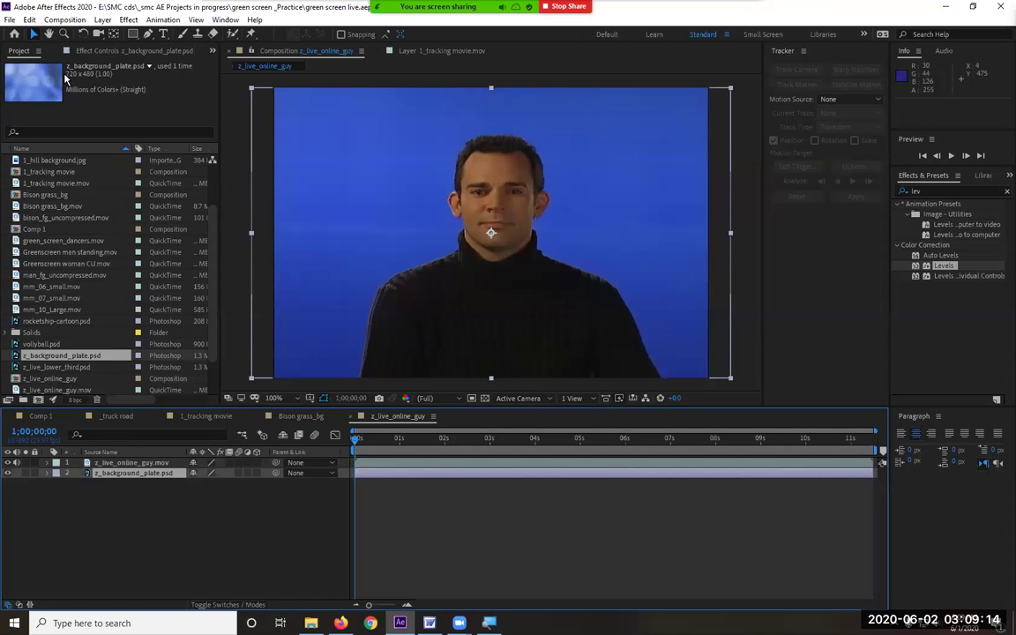
Step: Apply Keylight (1.2) to the z_live_online_guy.mov layer and sample the blue backdrop beside the man as the Screen Colour
click(131, 462)
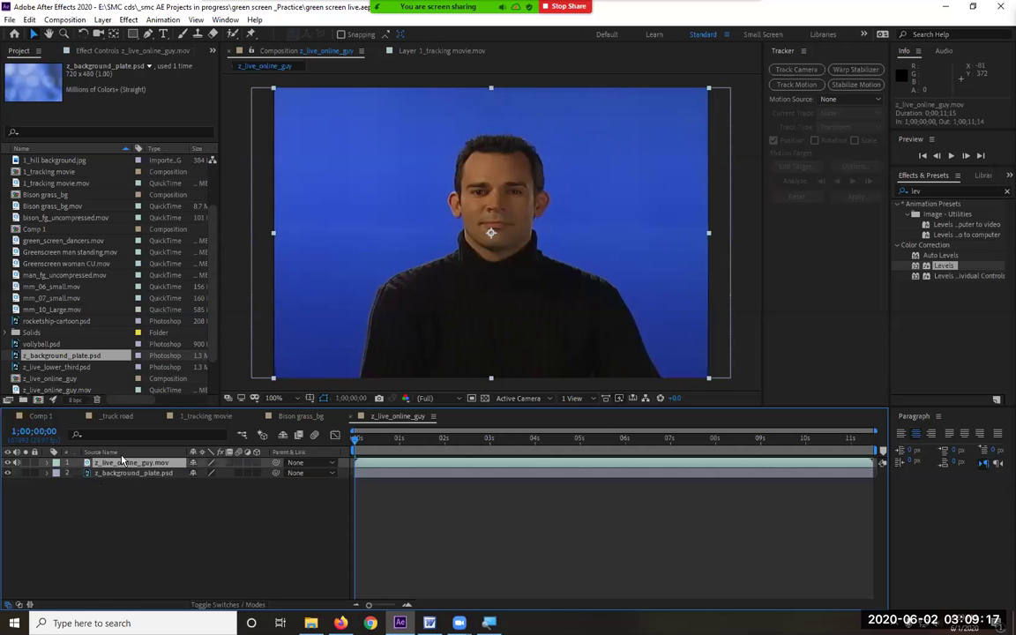
click(128, 19)
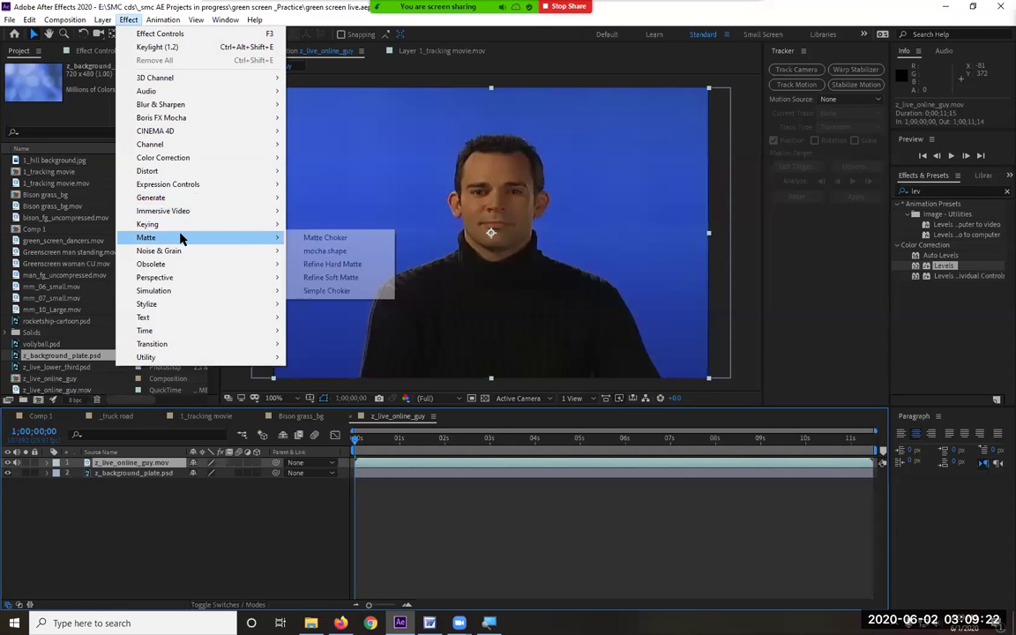
mouse_move(256, 224)
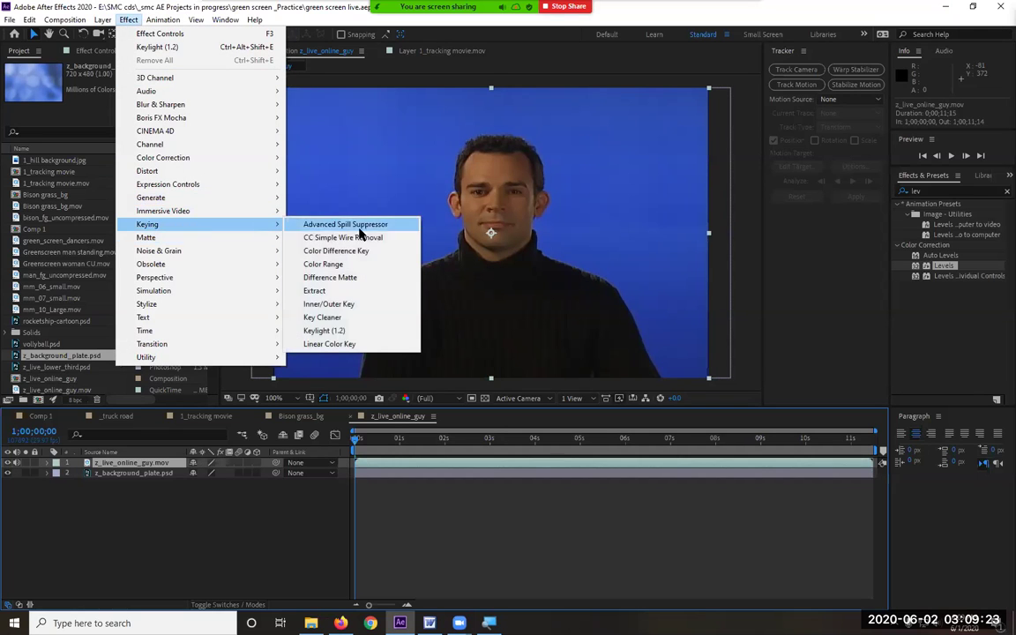
click(357, 331)
click(140, 152)
click(413, 176)
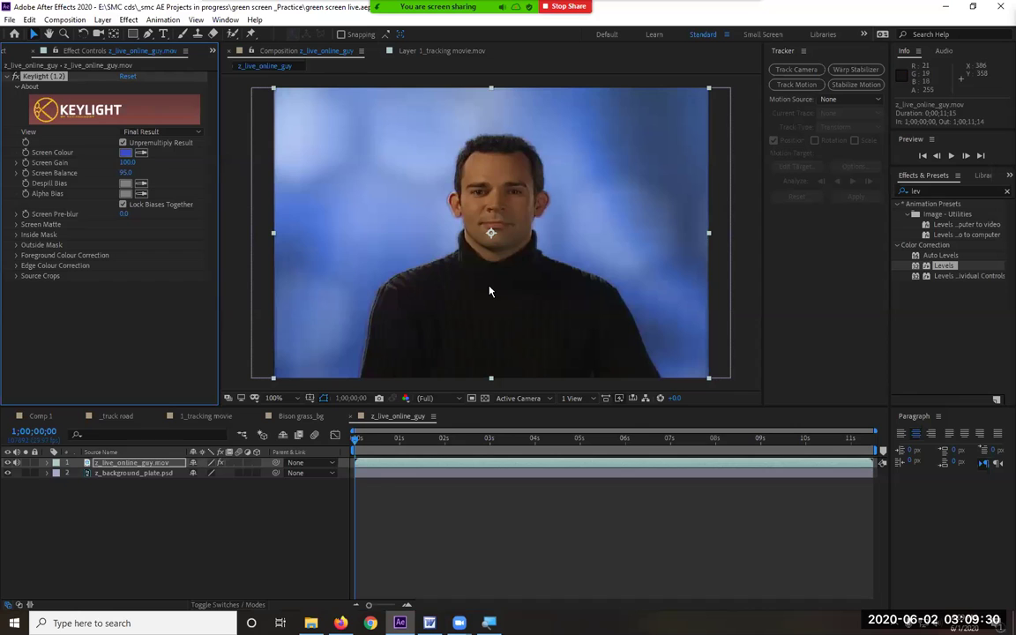
Step: Toggle the keyed footage layer's visibility off and on to compare it with the background plate
click(8, 462)
click(8, 463)
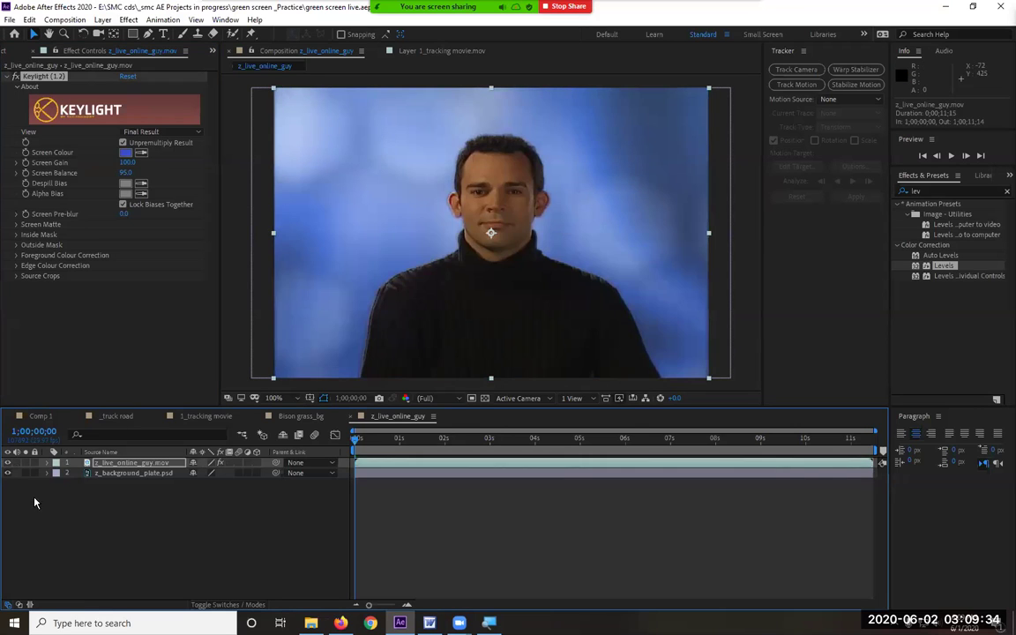
click(8, 462)
click(8, 462)
Step: Clean Keylight's matte in the Screen Matte view with Clip Black 20 and Clip White 73, and switch the view back to Final Result
click(175, 132)
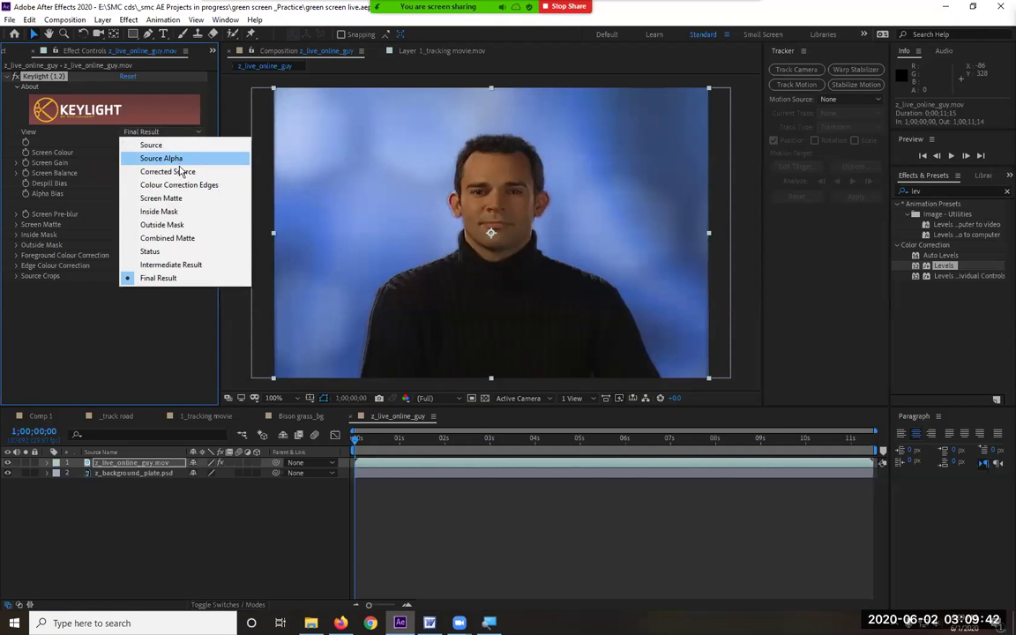
click(180, 198)
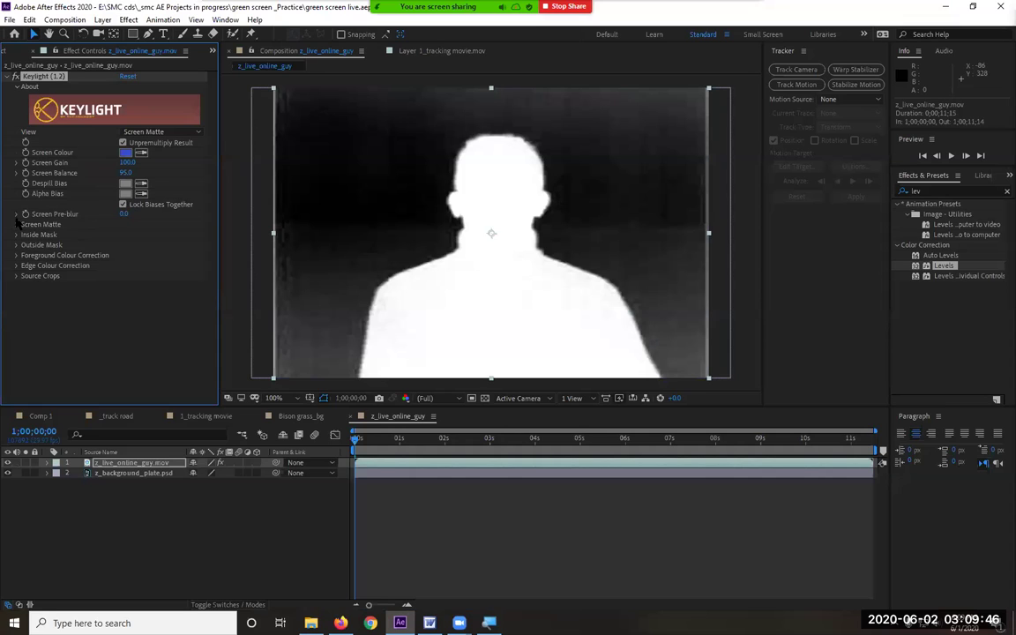
click(16, 215)
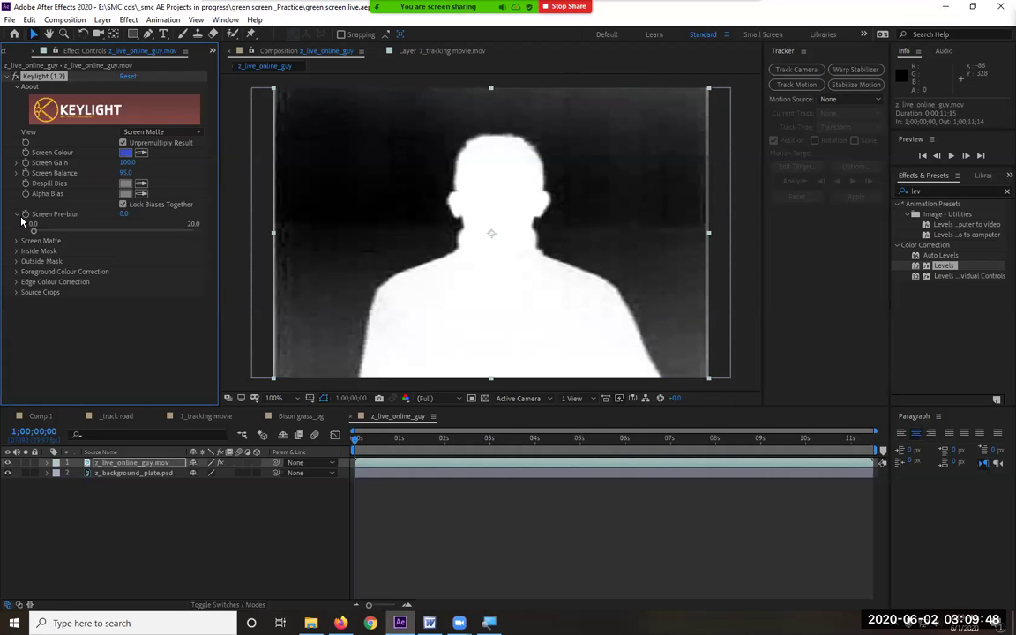
click(16, 215)
click(16, 225)
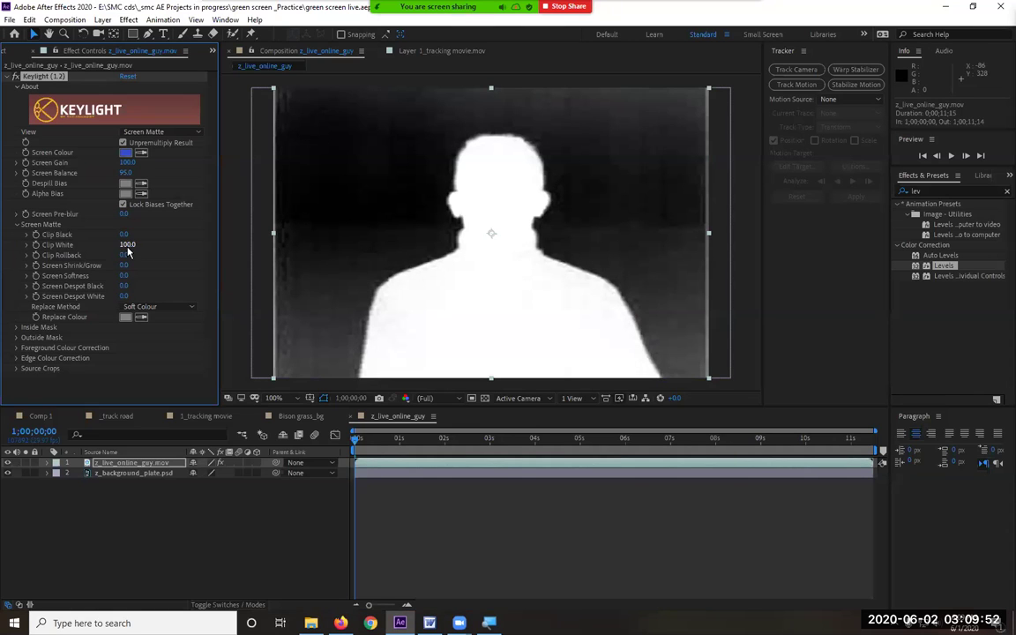
mouse_move(124, 234)
mouse_down()
mouse_move(158, 246)
mouse_move(112, 236)
mouse_up()
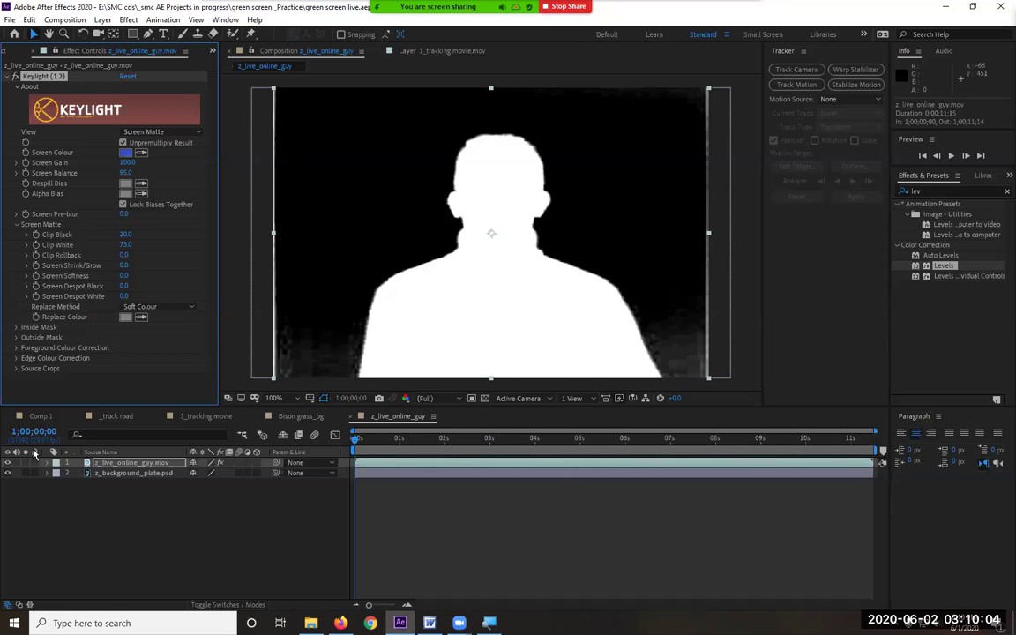
click(139, 133)
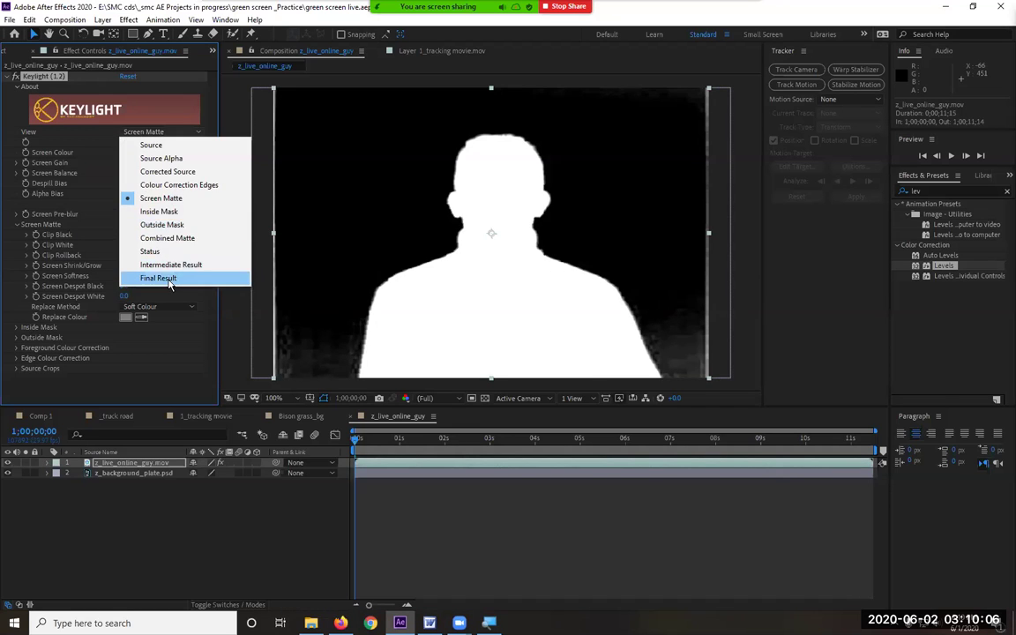
click(159, 278)
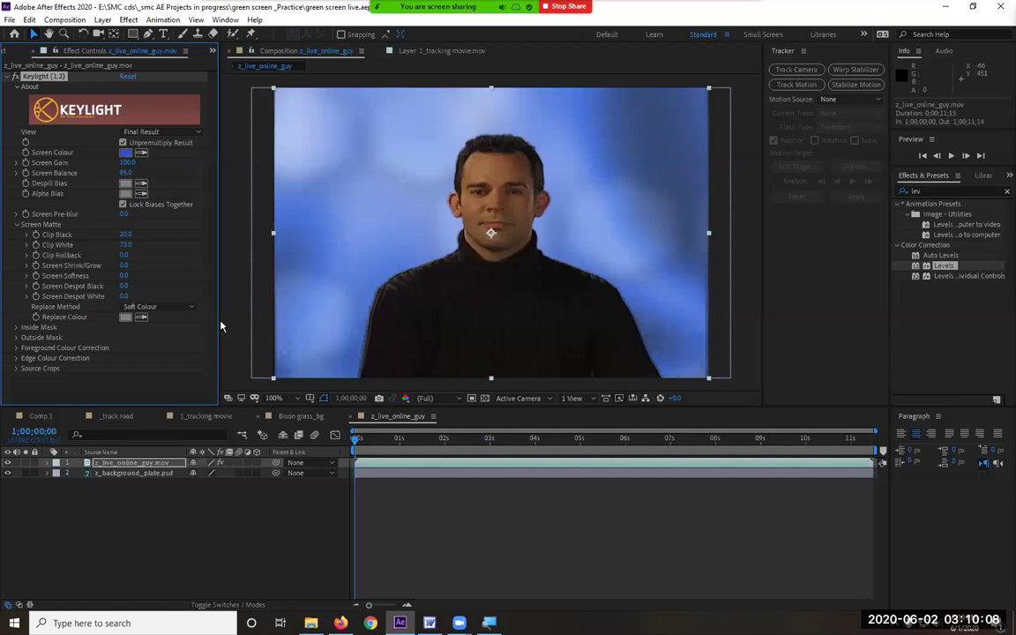
Step: Refine the key with Screen Pre-blur 3.1, Clip Black 34 and Screen Shrink/Grow -0.6, and play back the composite
drag(122, 214, 148, 222)
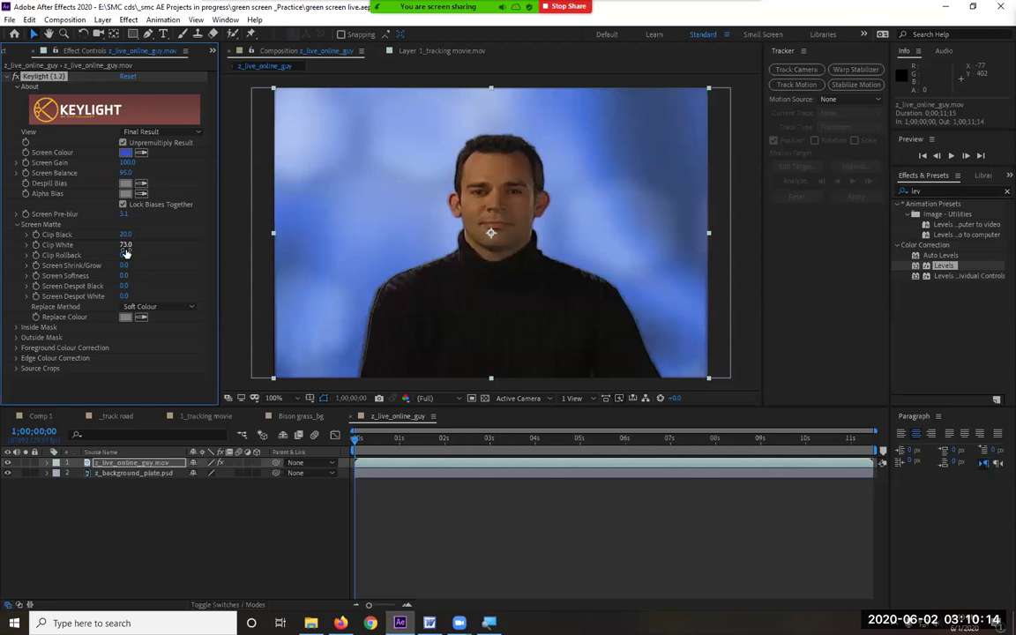
drag(124, 234, 131, 234)
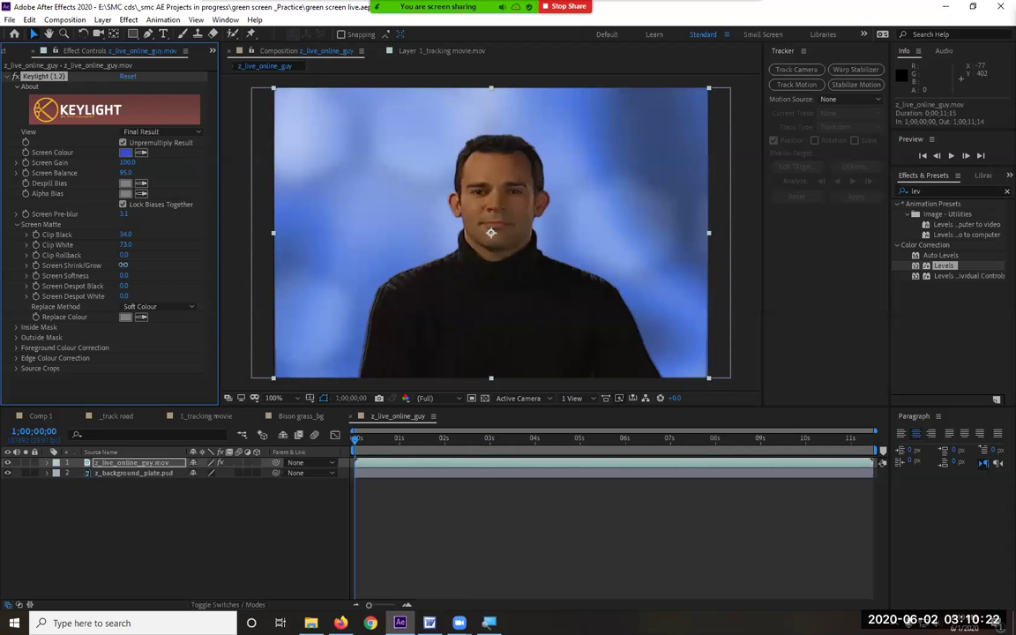
drag(125, 264, 115, 265)
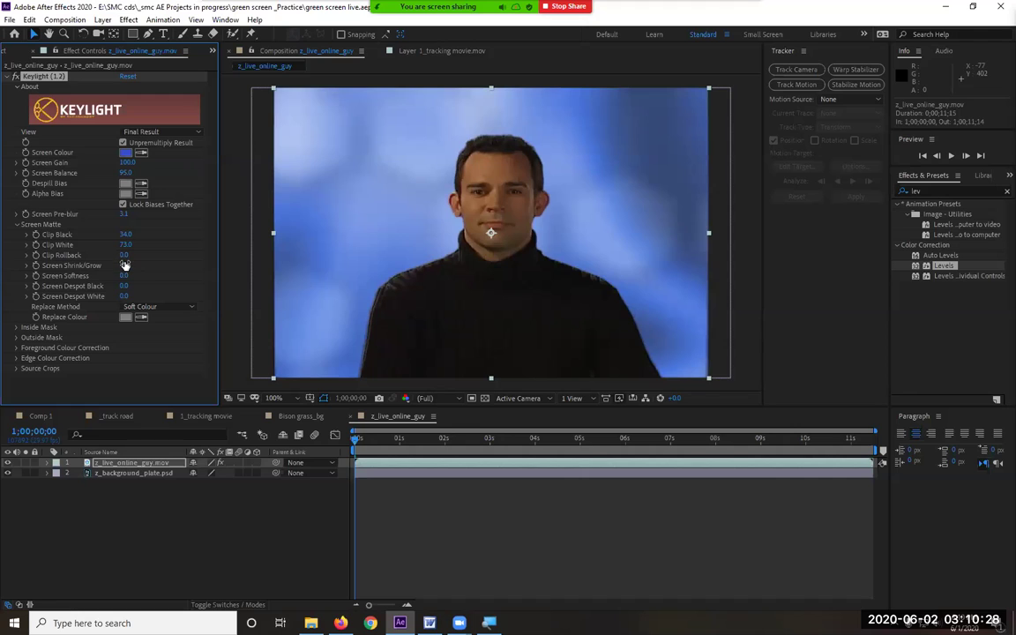
key(space)
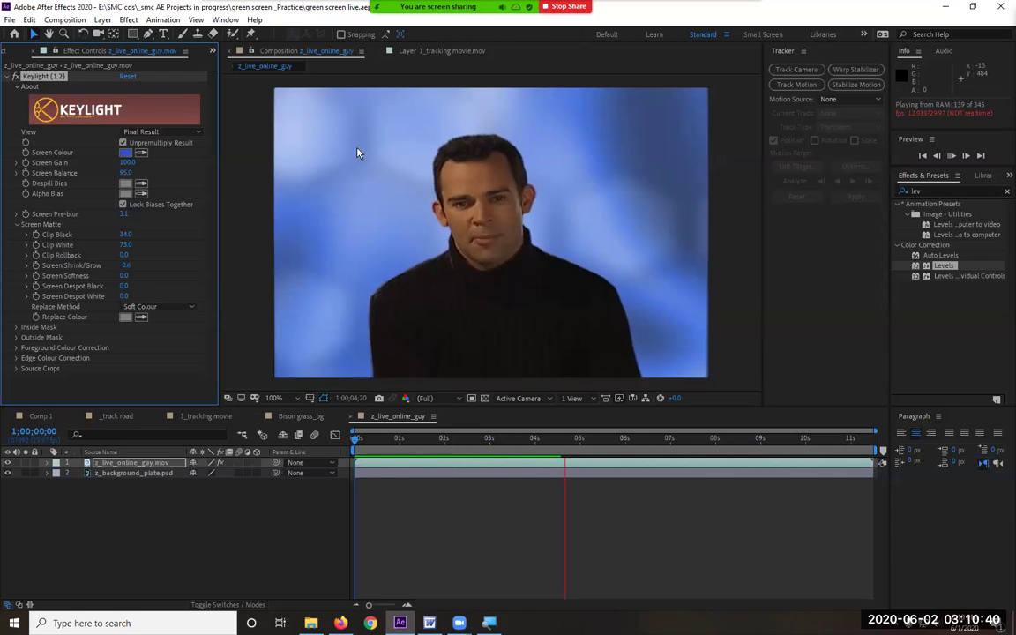
key(space)
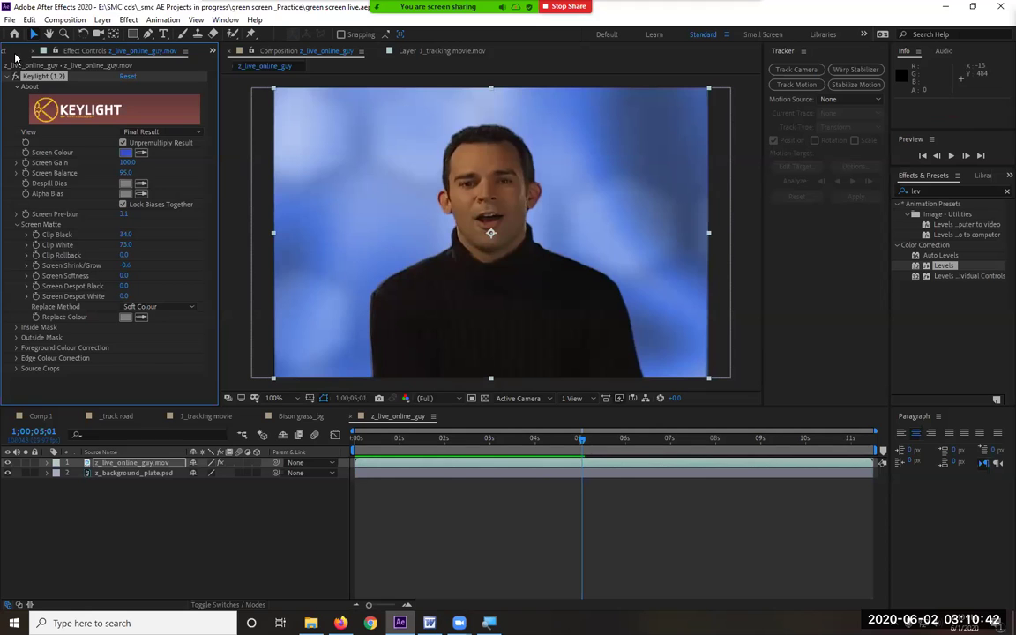
Step: Add z_live_lower_third.psd above the keyed footage and position it at 397, 239
click(18, 51)
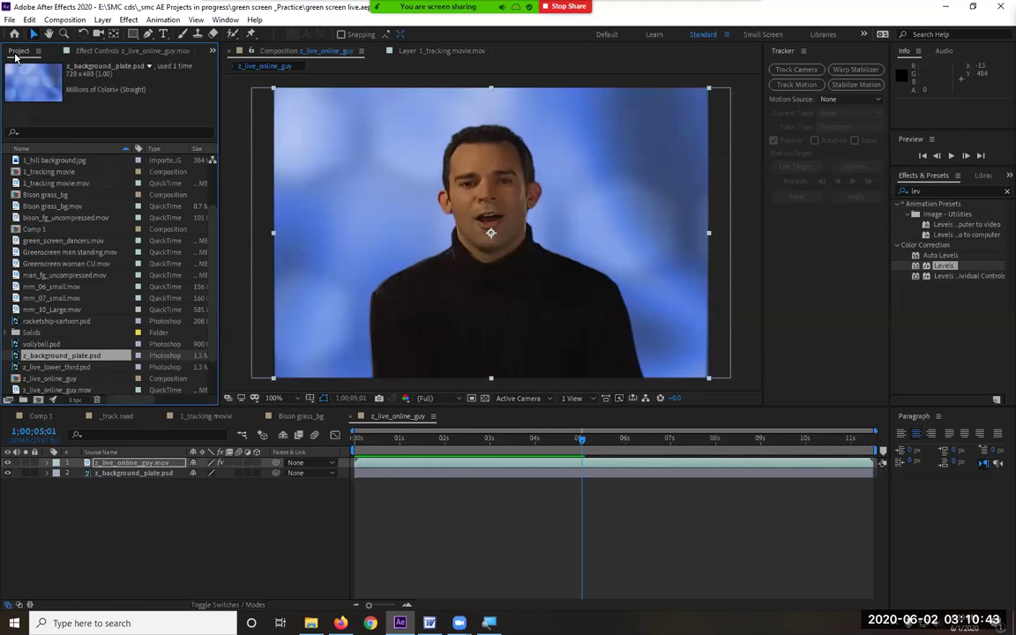
click(87, 368)
drag(86, 371, 512, 265)
drag(534, 346, 535, 319)
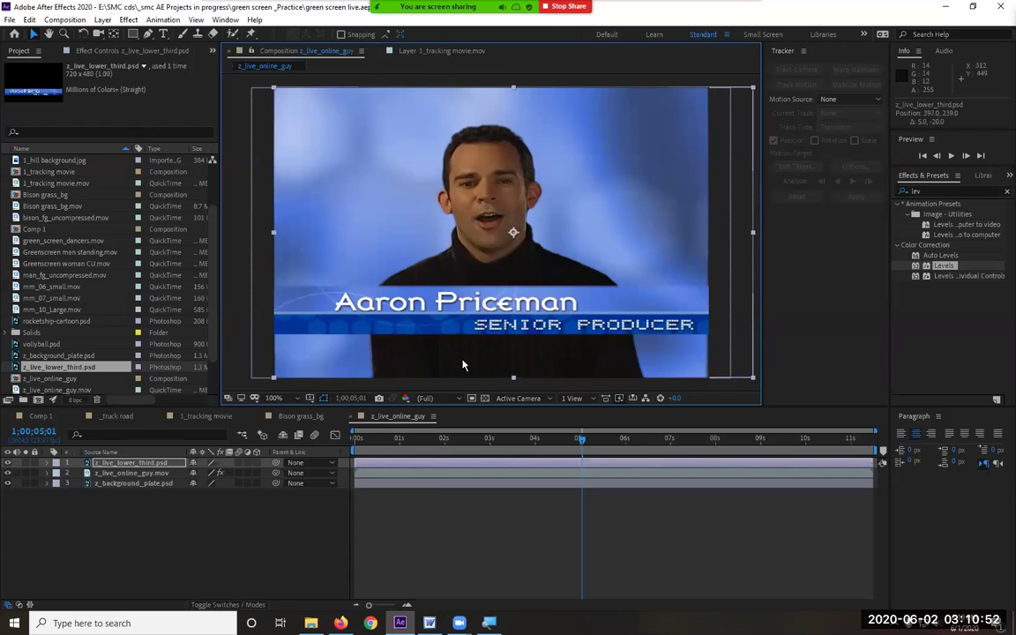
Step: Move the lower third out of frame to position 1151, 237 and set its first Position keyframe at 1;00;00;15
key(Home)
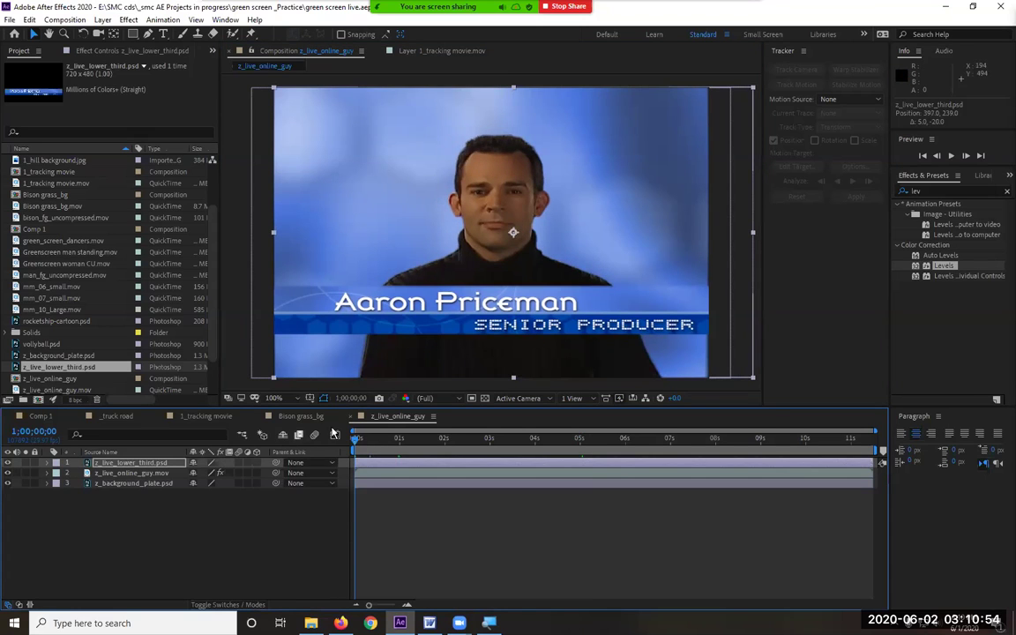
click(47, 463)
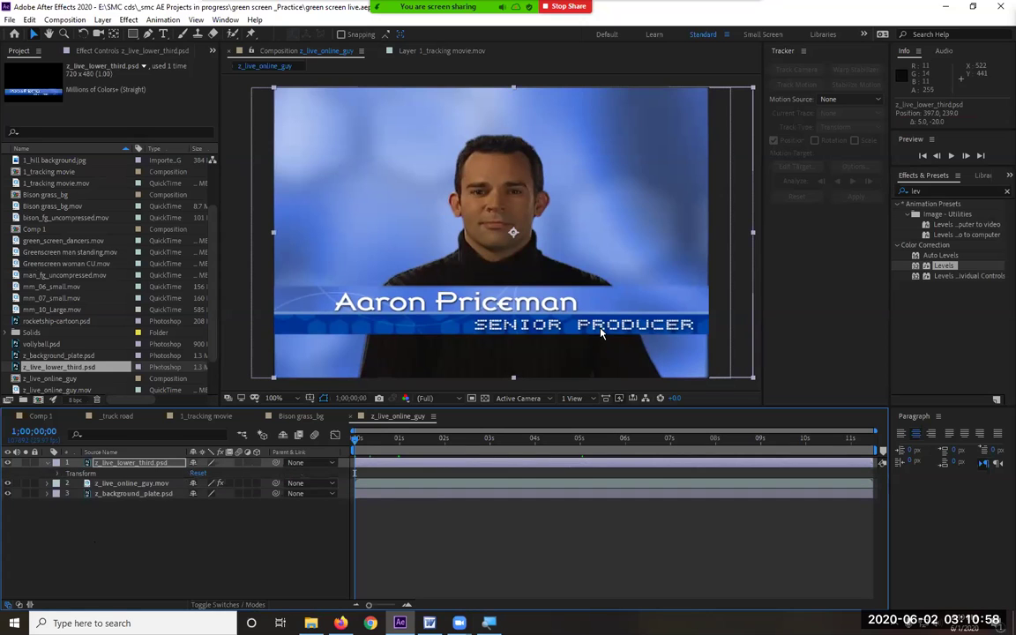
drag(540, 294, 966, 329)
key(space)
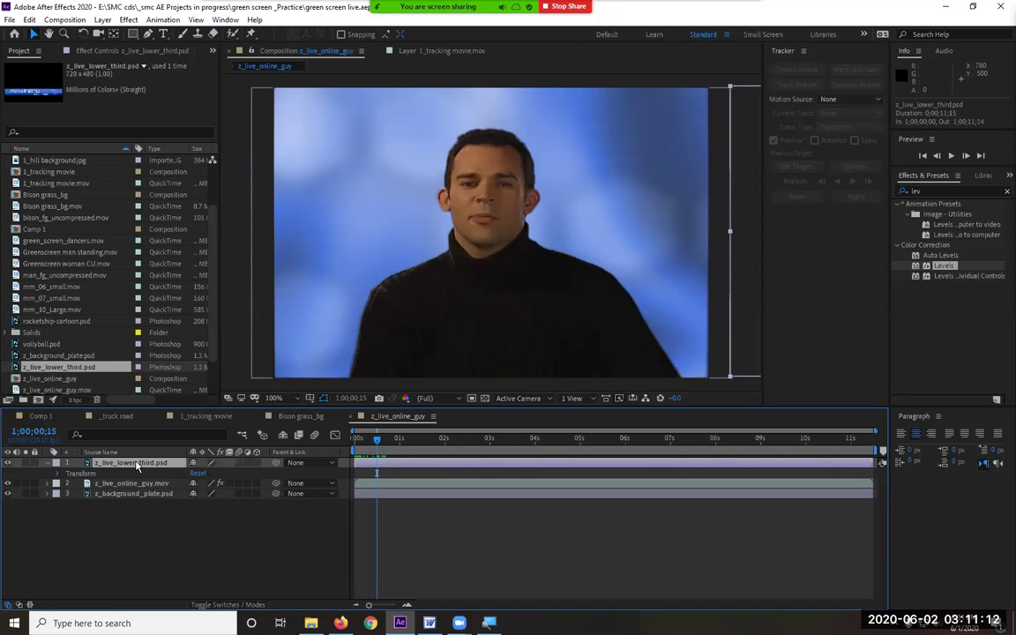
key(p)
click(78, 473)
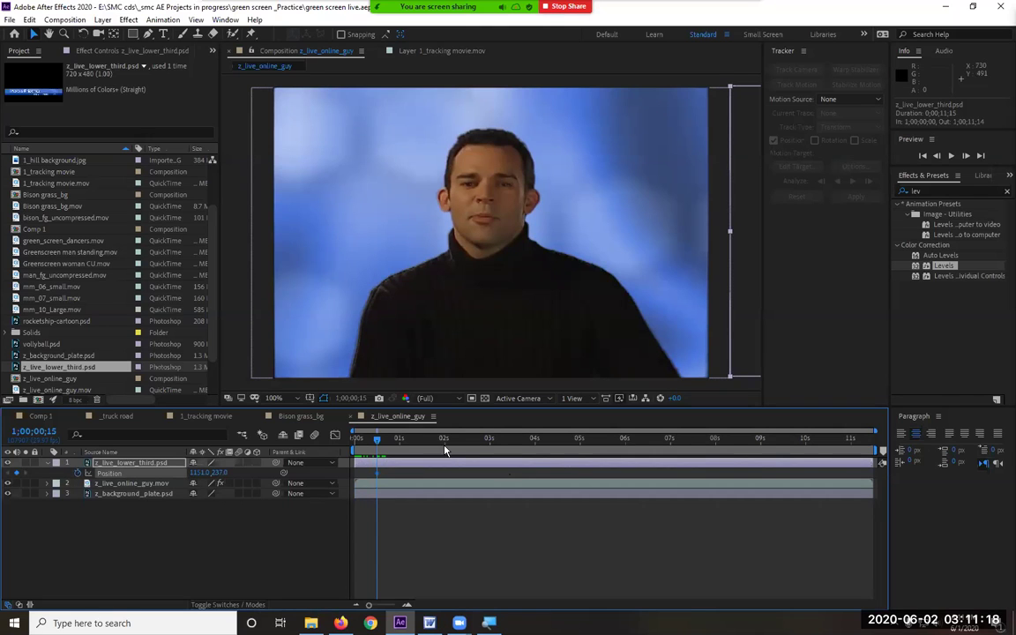
Step: At 1;00;01;15, move the lower third horizontally into frame to position 386, 237, and play back the slide-in from the start
drag(442, 443, 422, 450)
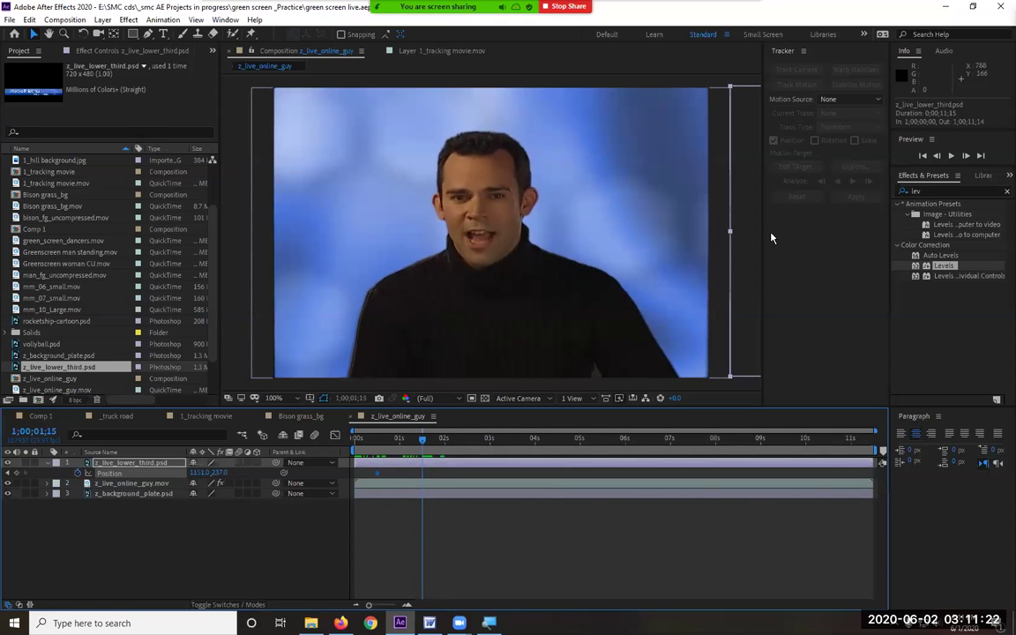
drag(754, 251, 294, 257)
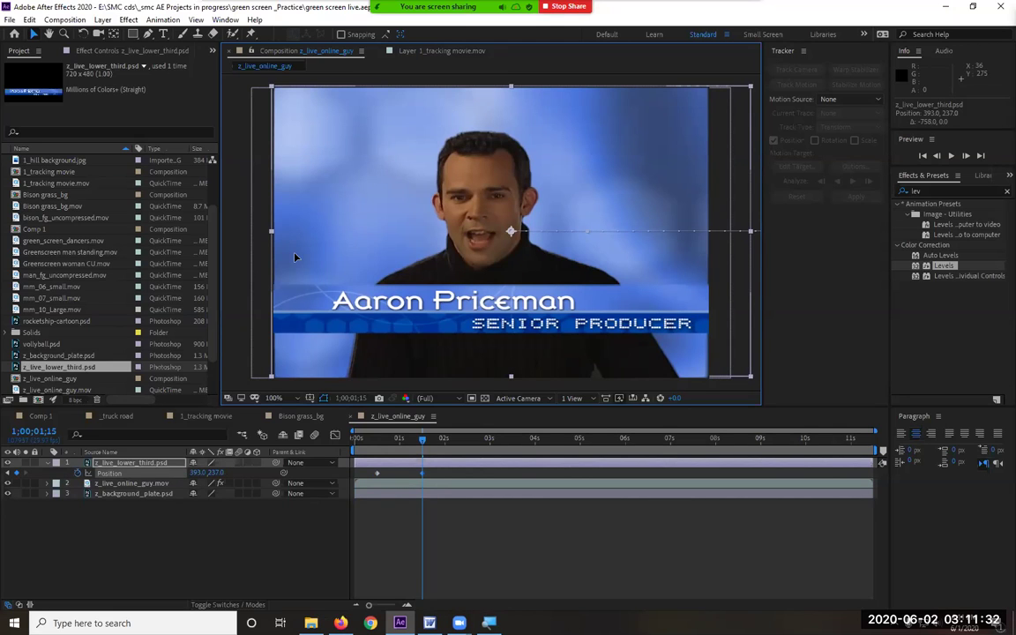
key(Left)
key(Left)
key(Left)
key(Left)
key(Left)
key(Left)
key(Left)
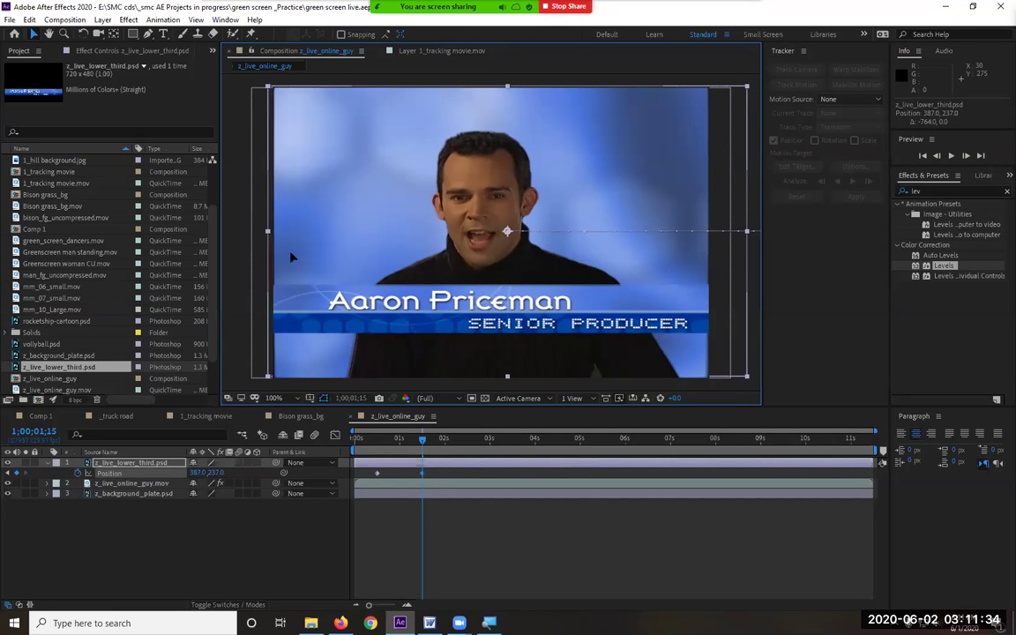
drag(421, 438, 344, 451)
key(space)
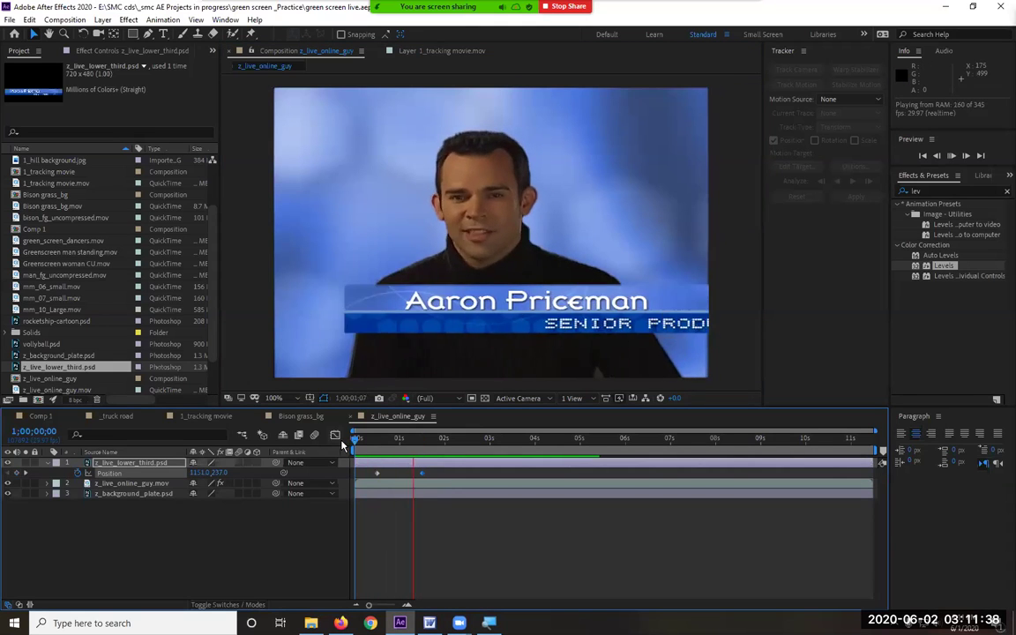
key(space)
Step: Fade out the lower third with Opacity keyframes of 100% at 1;00;02;08 and 0% at 1;00;03;00
mouse_move(463, 444)
mouse_down()
mouse_move(452, 441)
mouse_move(460, 444)
mouse_up()
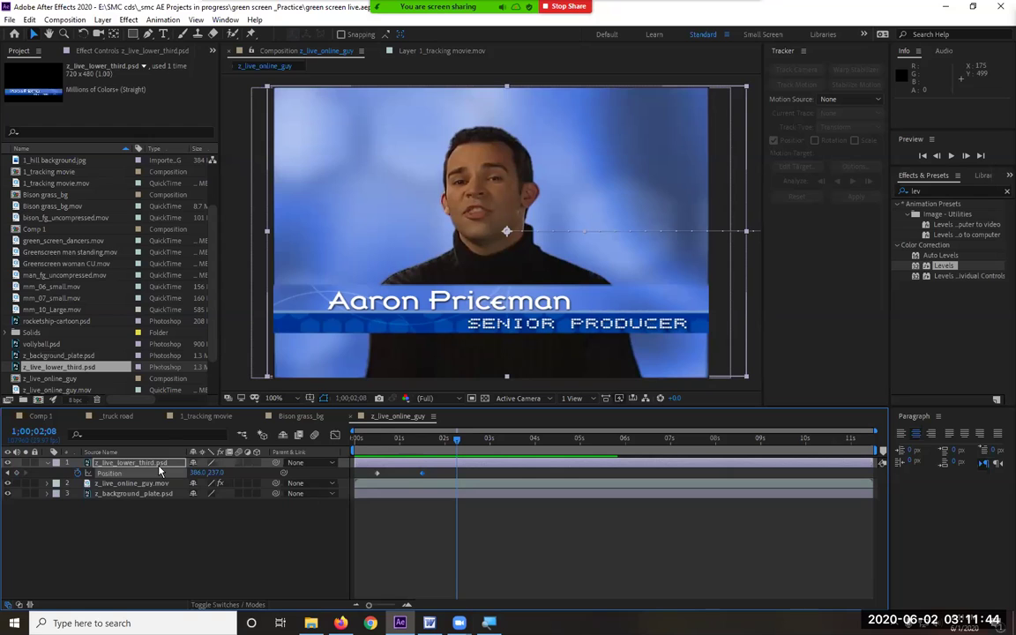
key(t)
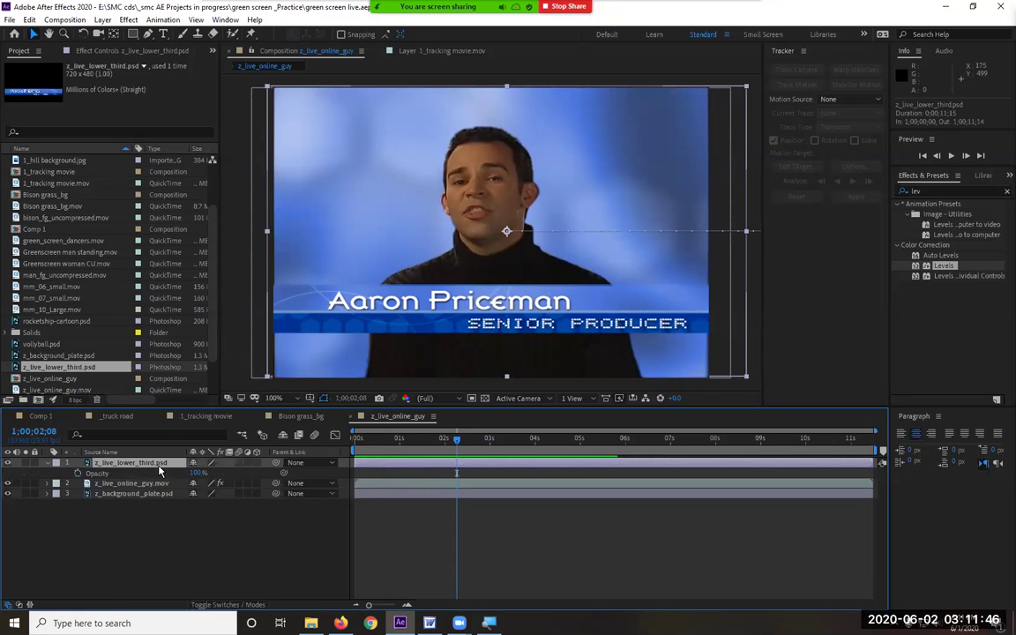
click(78, 474)
drag(470, 444, 492, 448)
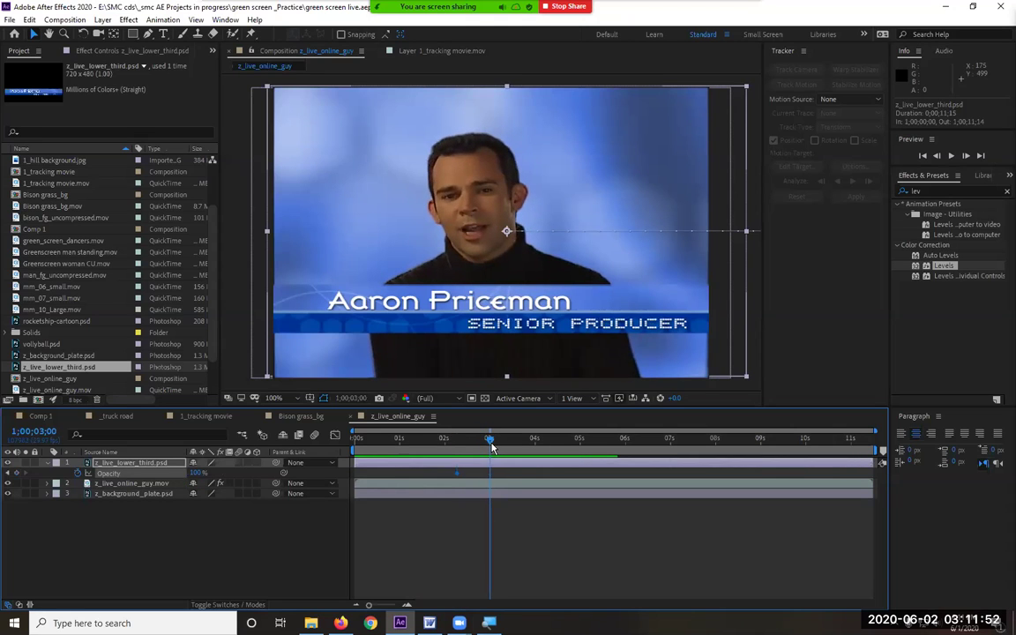
drag(196, 474, 128, 476)
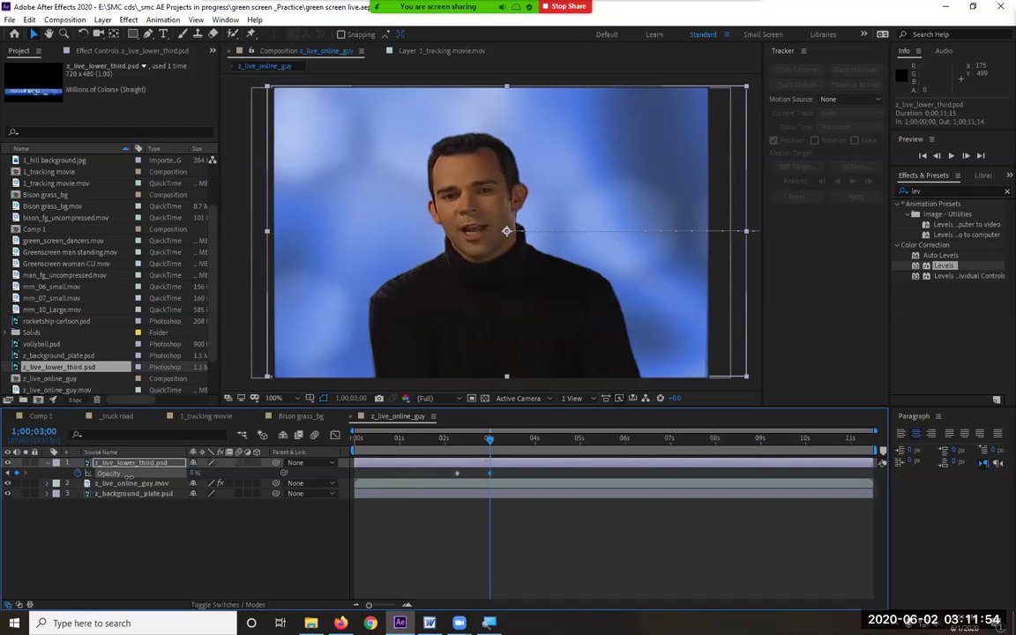
Step: Fade in the lower third with Opacity keyframes of 0% at 1;00;00;00 and 100% at 1;00;01;01, and play back the result
click(353, 440)
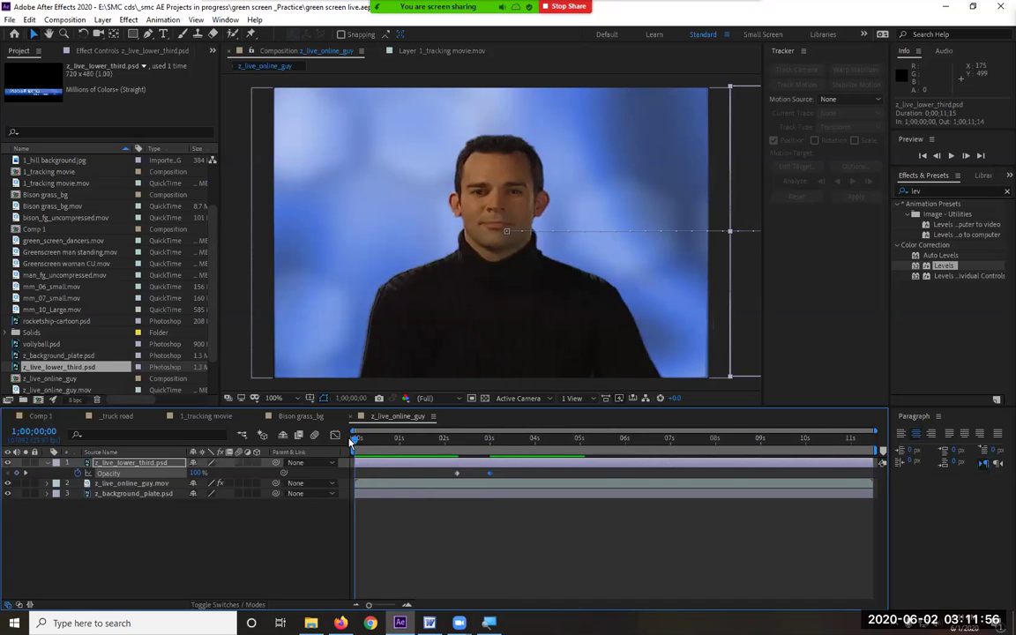
drag(352, 444, 393, 453)
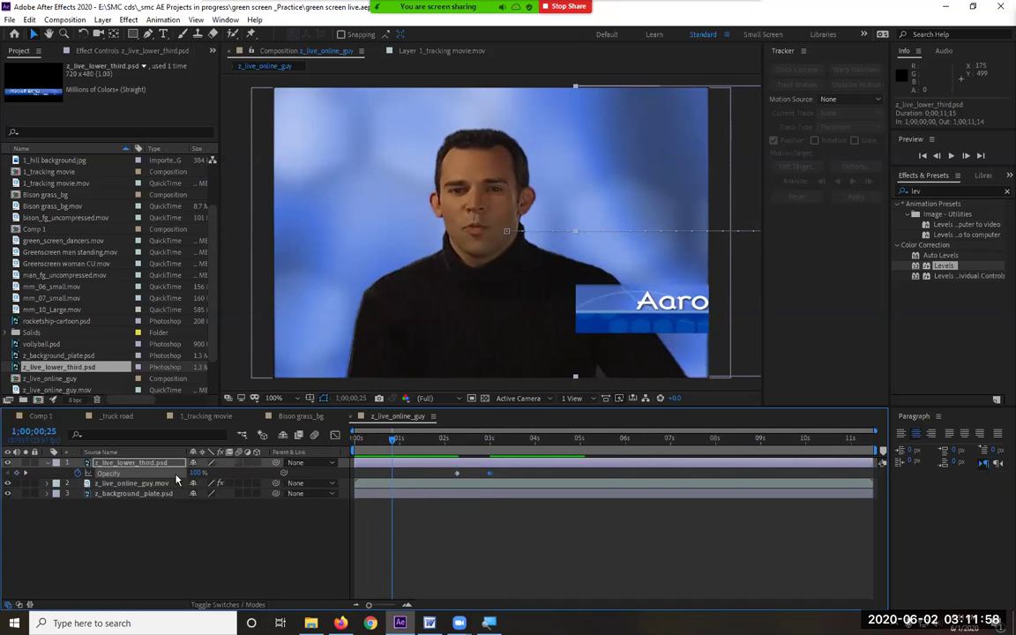
drag(393, 443, 404, 443)
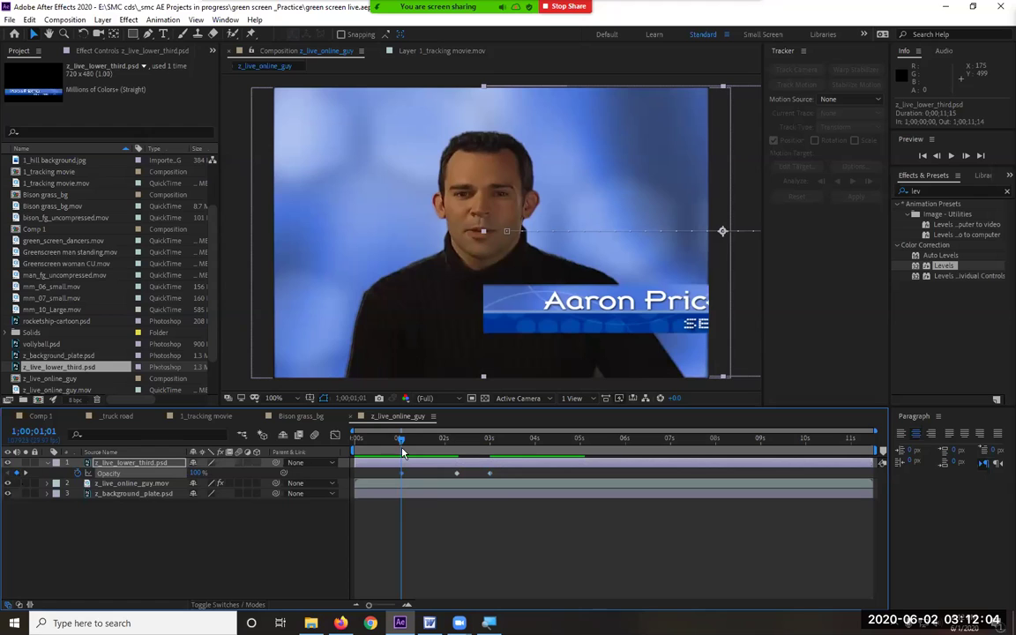
drag(401, 444, 289, 450)
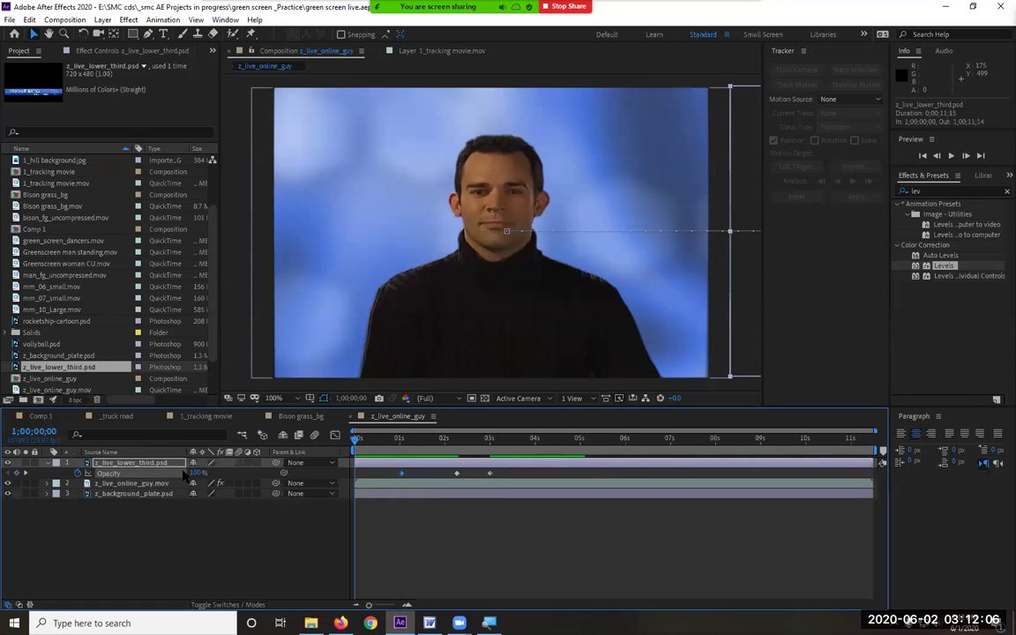
text(1)
key(Return)
key(space)
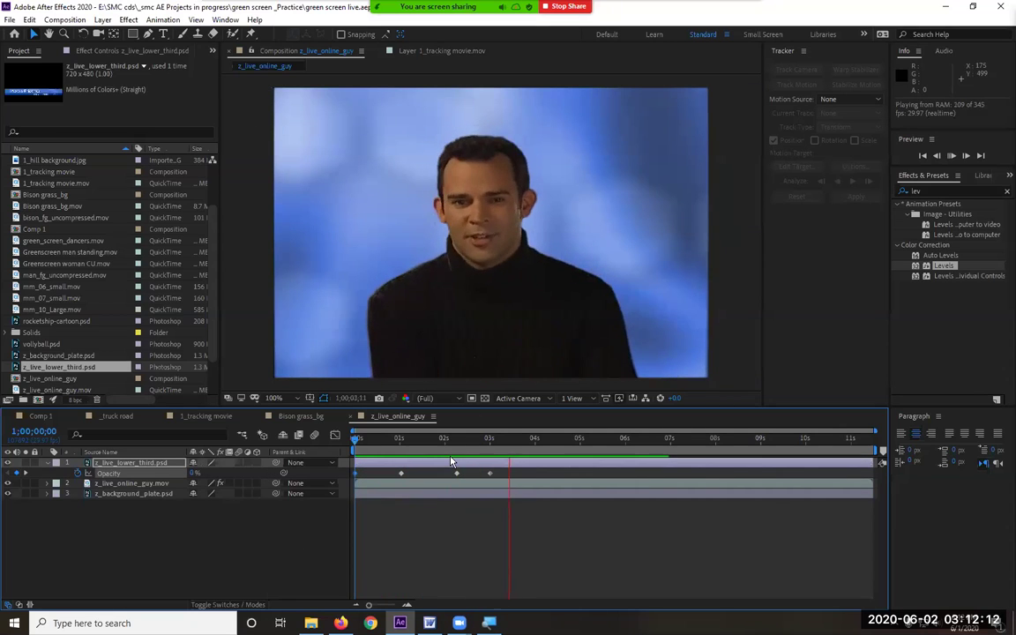
key(space)
key(space)
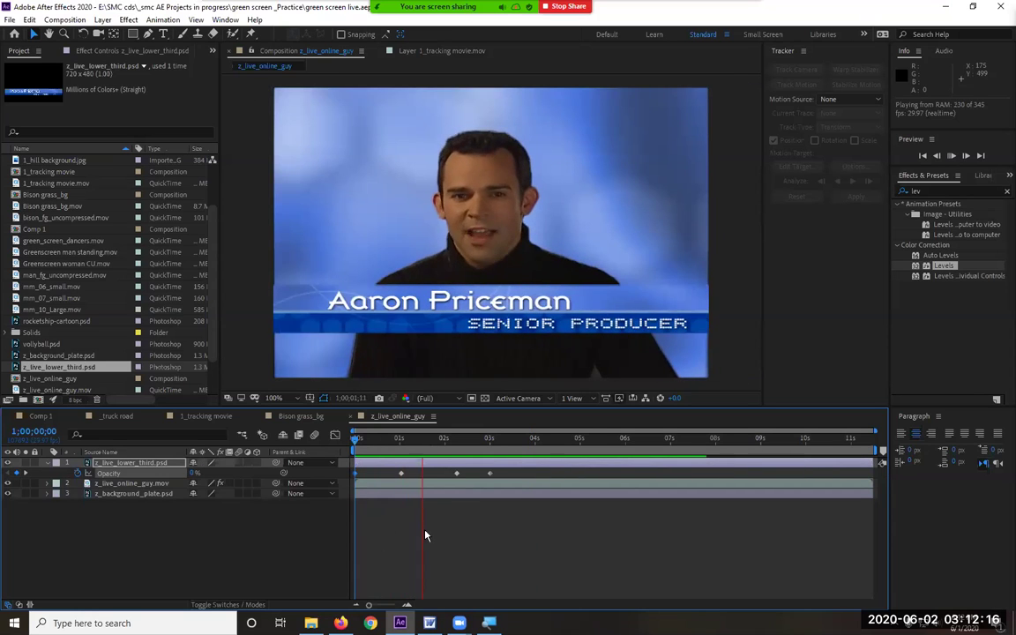
key(space)
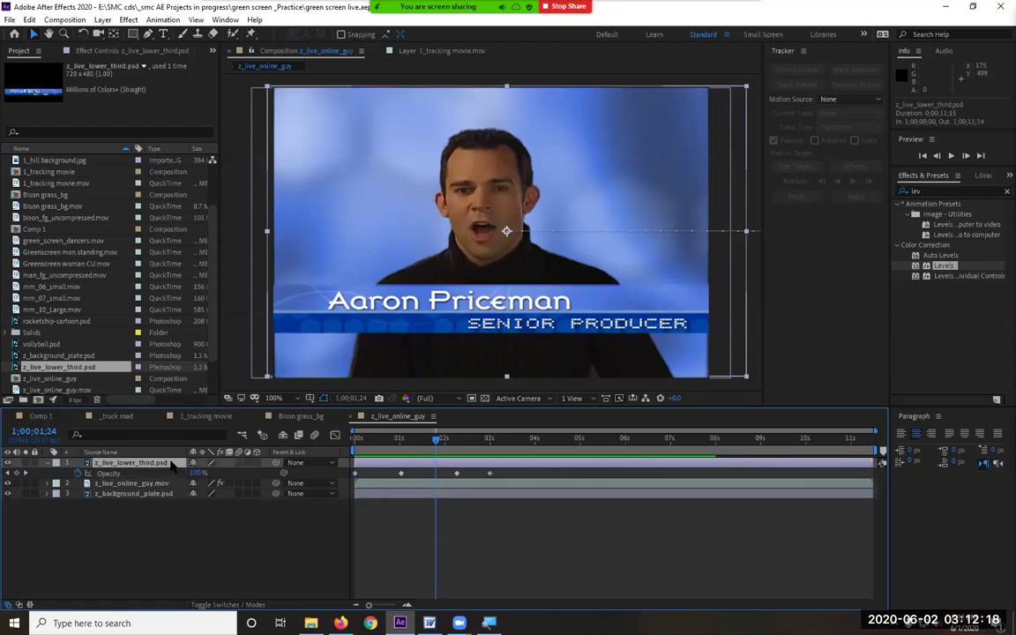
Step: Apply Easy Ease to all Position and Opacity keyframes of the lower third and play back the composition from the start
key(shift+p)
drag(567, 533, 362, 468)
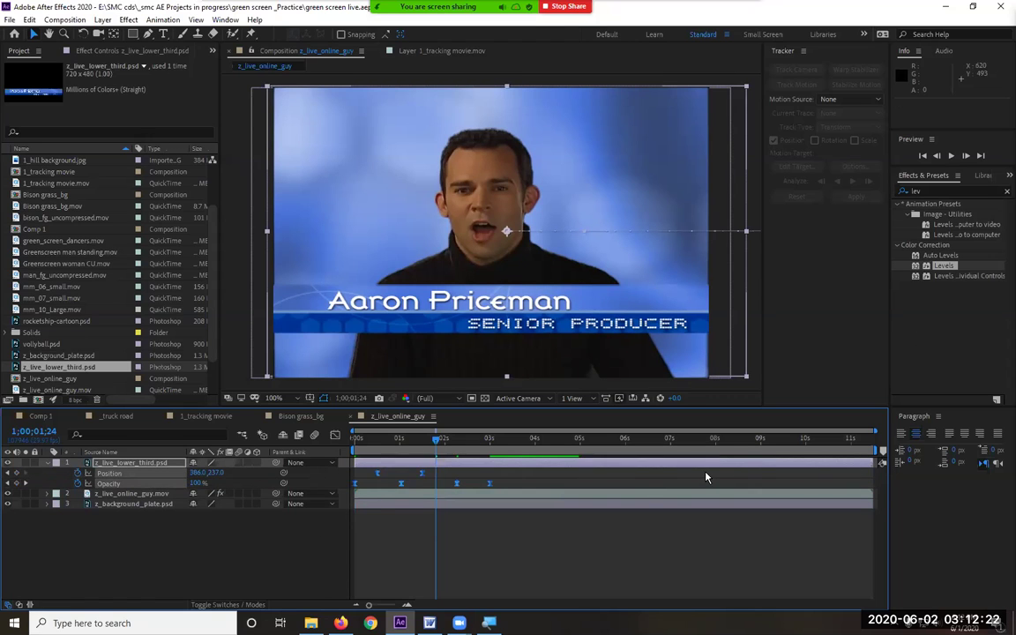
key(F9)
click(59, 465)
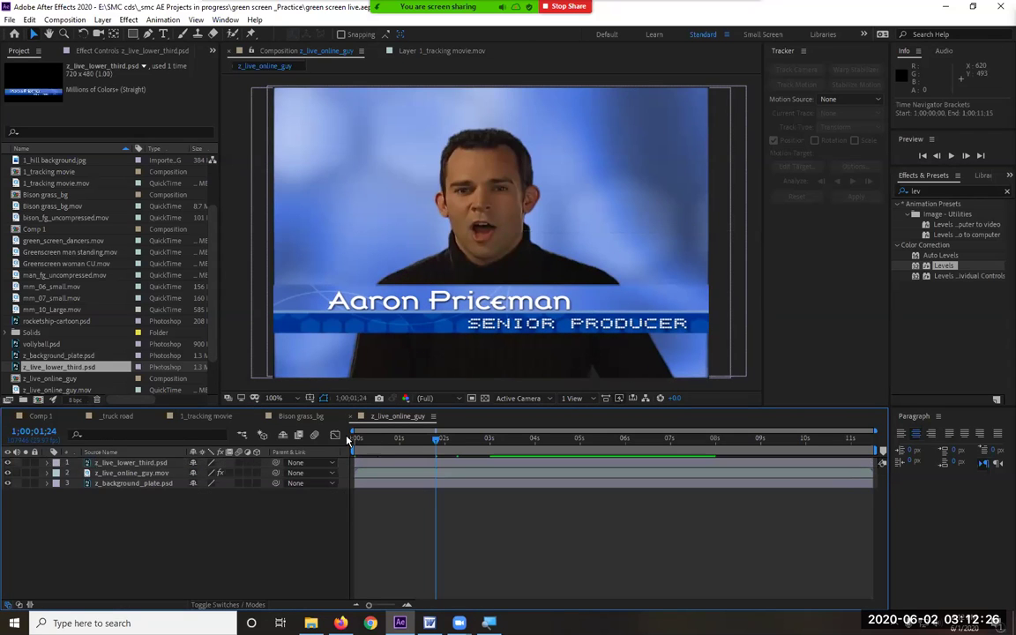
key(Home)
key(space)
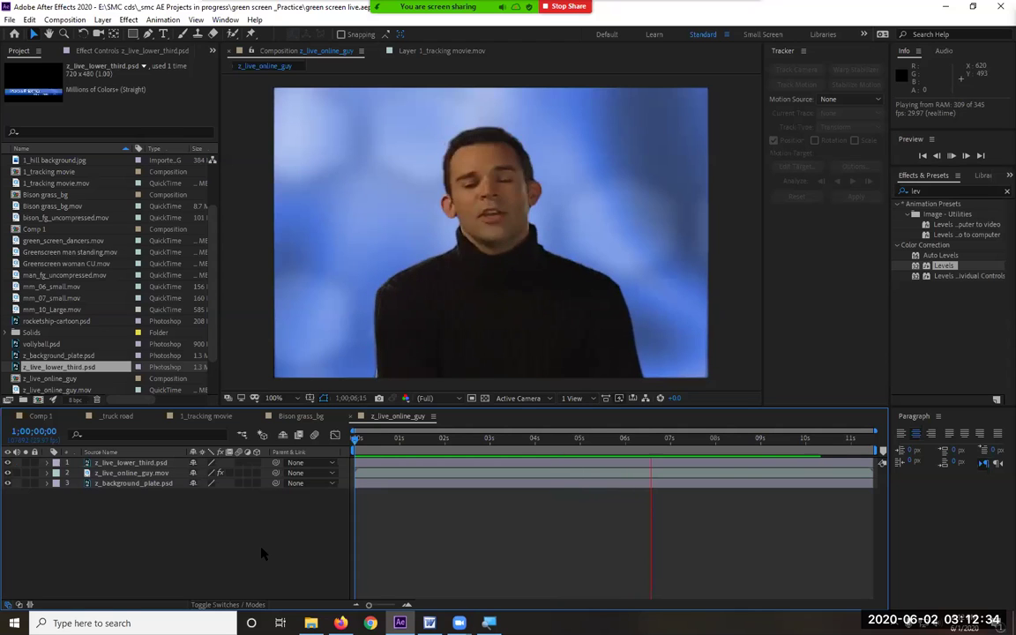
key(space)
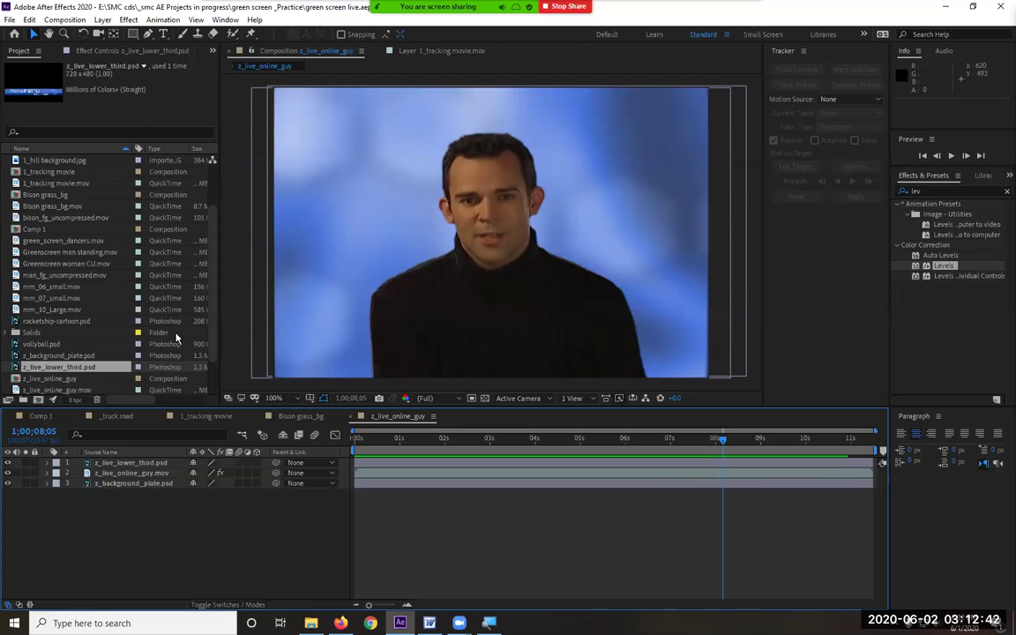
Step: Add z_videowall.mov to the composition and place it between z_live_online_guy.mov and z_background_plate.psd in the layer order
scroll(177, 338, down, 2)
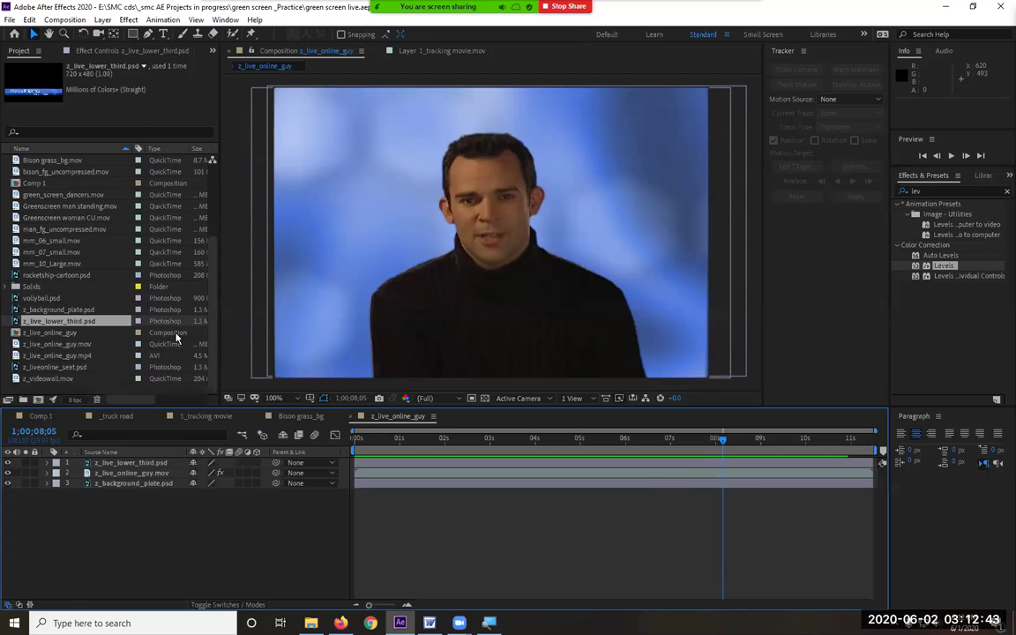
click(46, 379)
drag(47, 382, 486, 207)
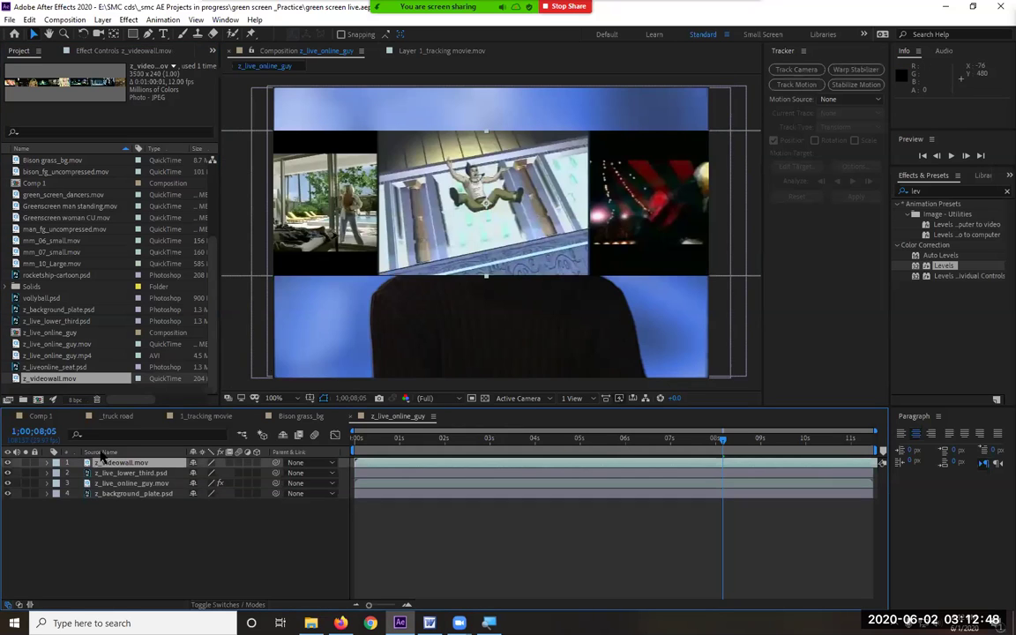
click(46, 464)
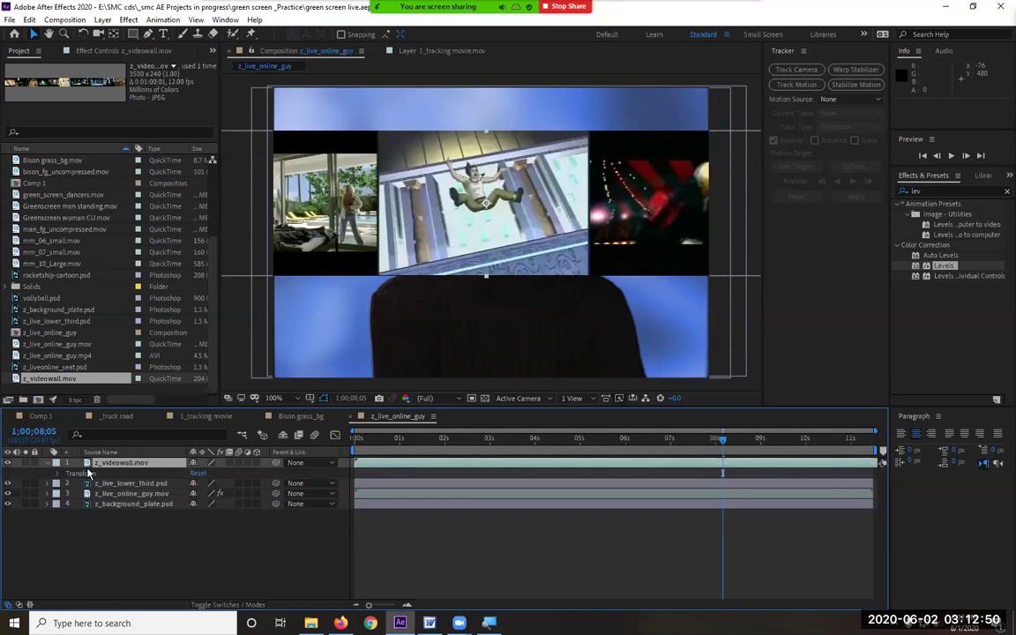
drag(148, 465, 153, 503)
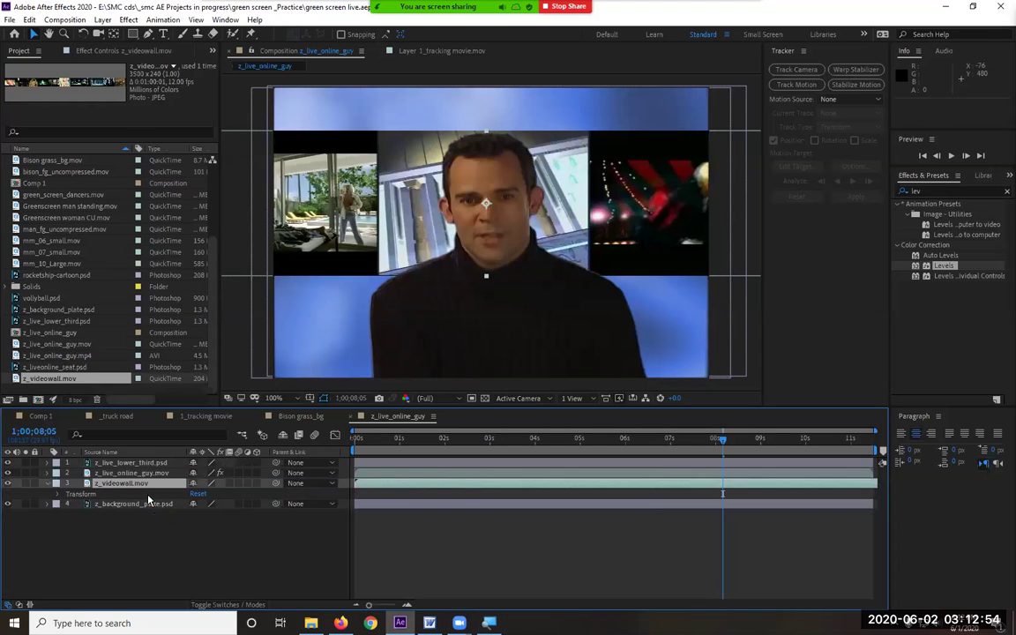
Step: Move the video wall to position -1190, 153 and set its first Position keyframe at 1;00;00;00
key(comma)
key(comma)
key(comma)
key(comma)
key(comma)
key(comma)
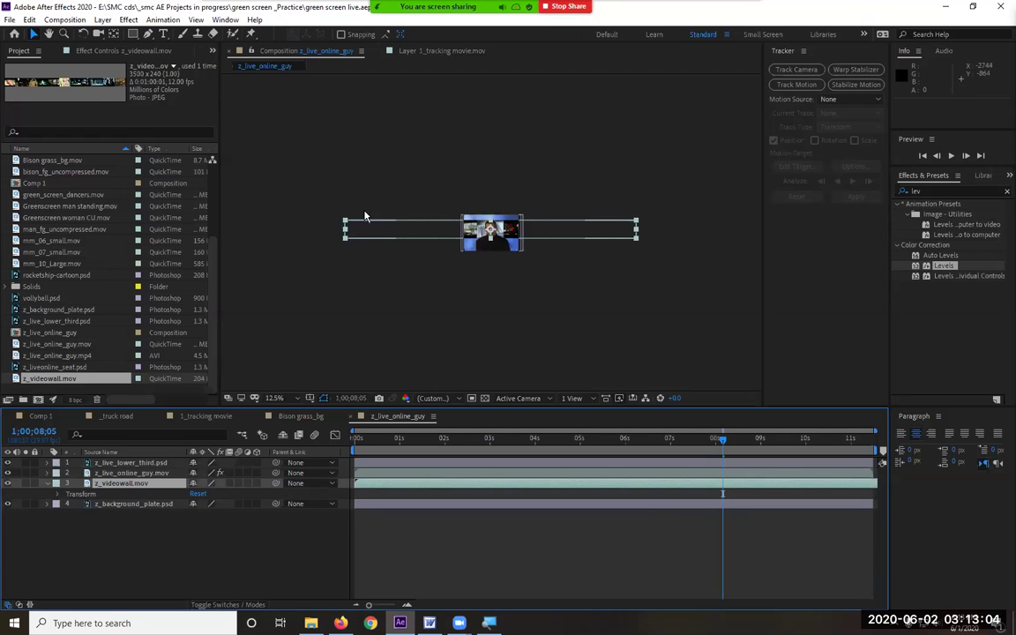
key(period)
key(period)
key(period)
key(period)
drag(253, 220, 378, 209)
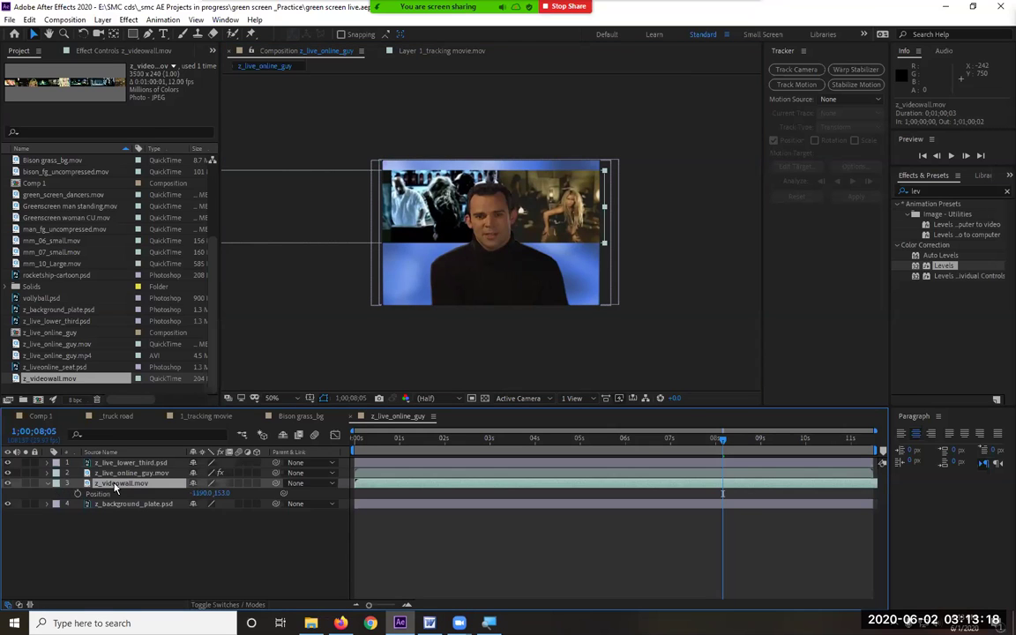
click(362, 438)
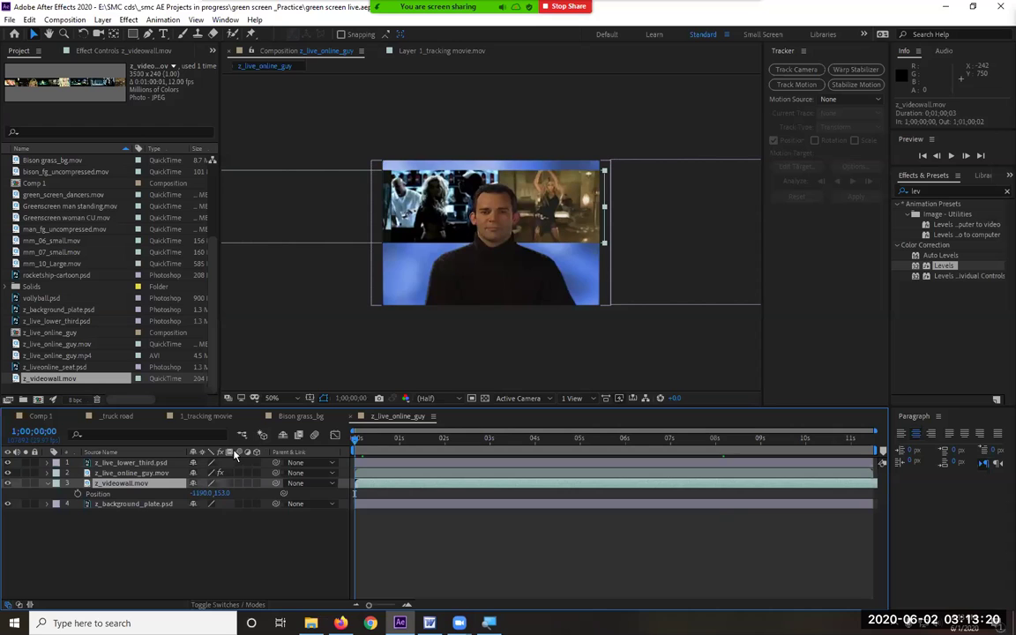
click(77, 494)
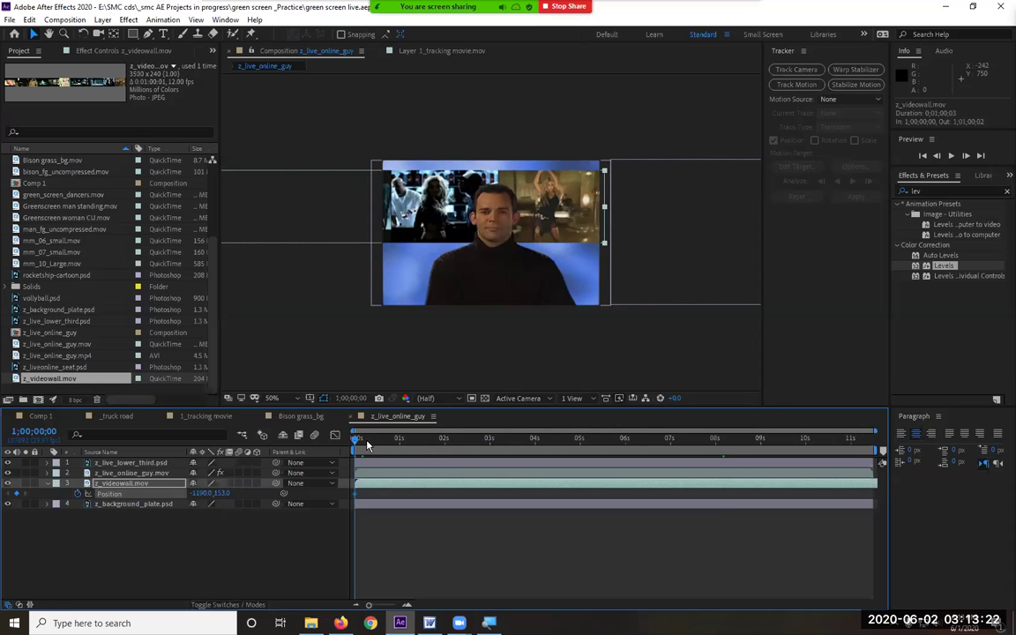
Step: At 1;00;11;14, move the video wall horizontally to position 1874, 153, and play back the pan from the start at 100% magnification
drag(357, 438, 871, 438)
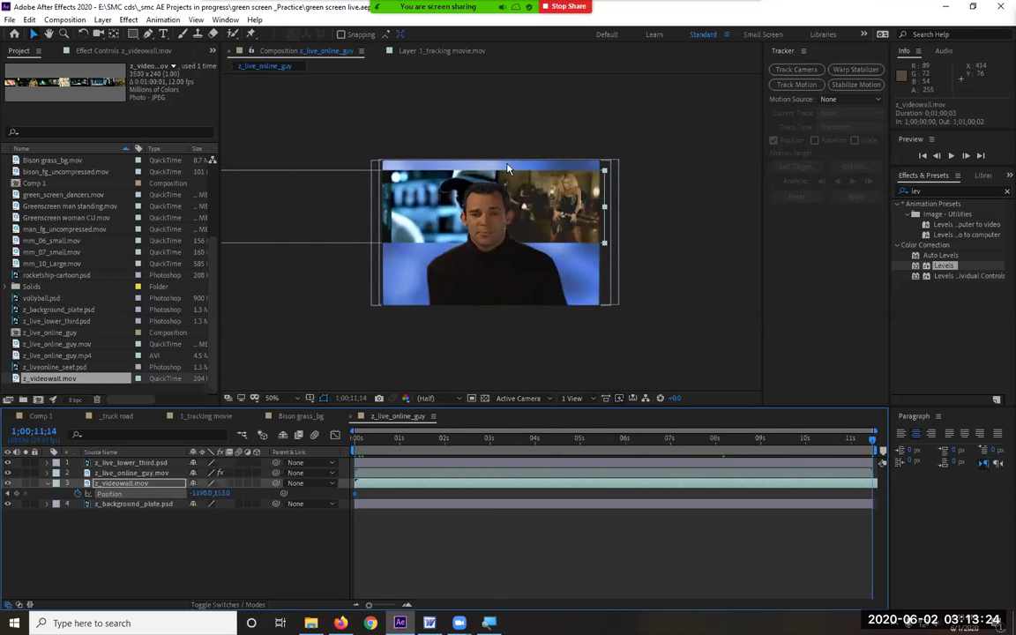
scroll(523, 173, down, 6)
scroll(523, 173, down, 1)
scroll(523, 174, up, 4)
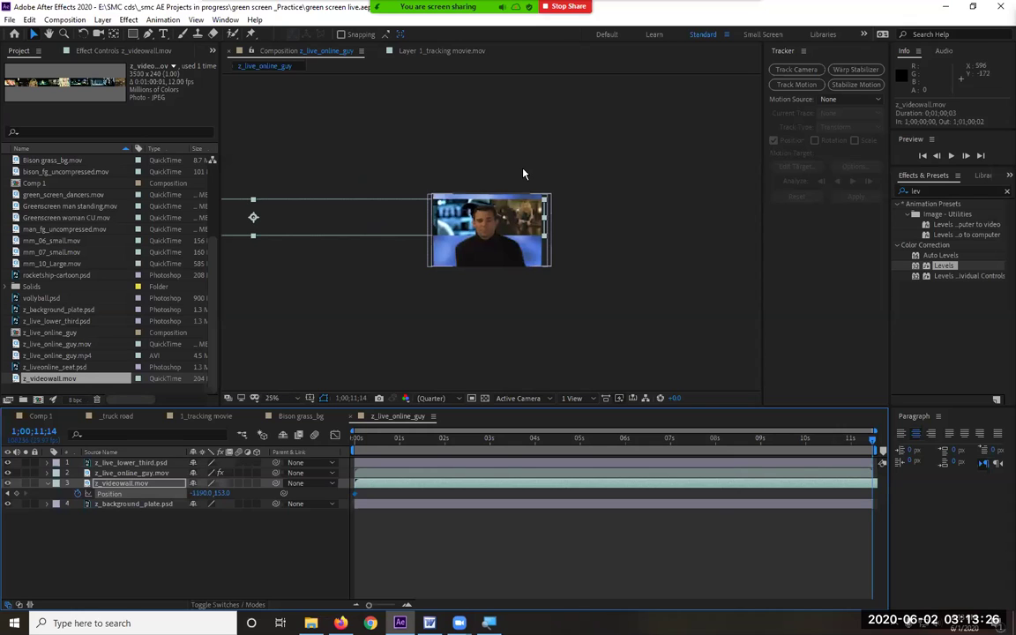
drag(304, 228, 766, 255)
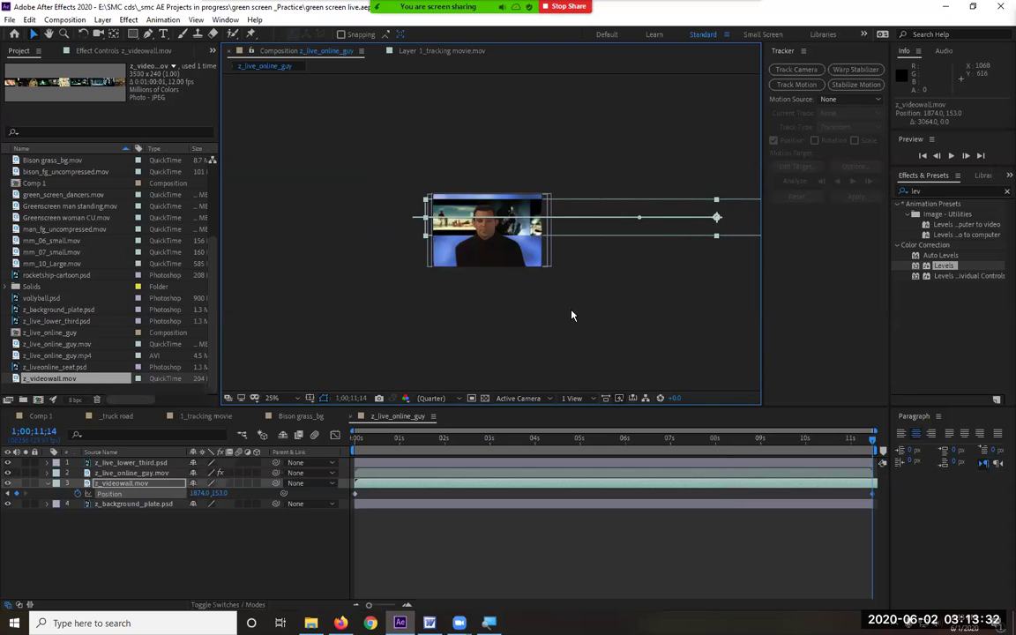
drag(409, 444, 264, 442)
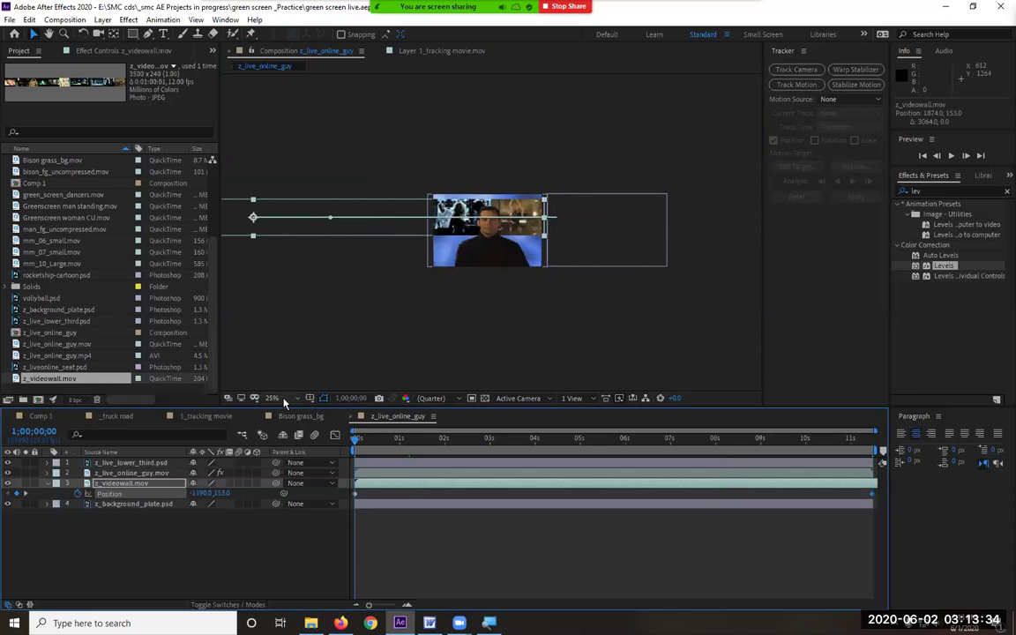
click(273, 398)
click(264, 311)
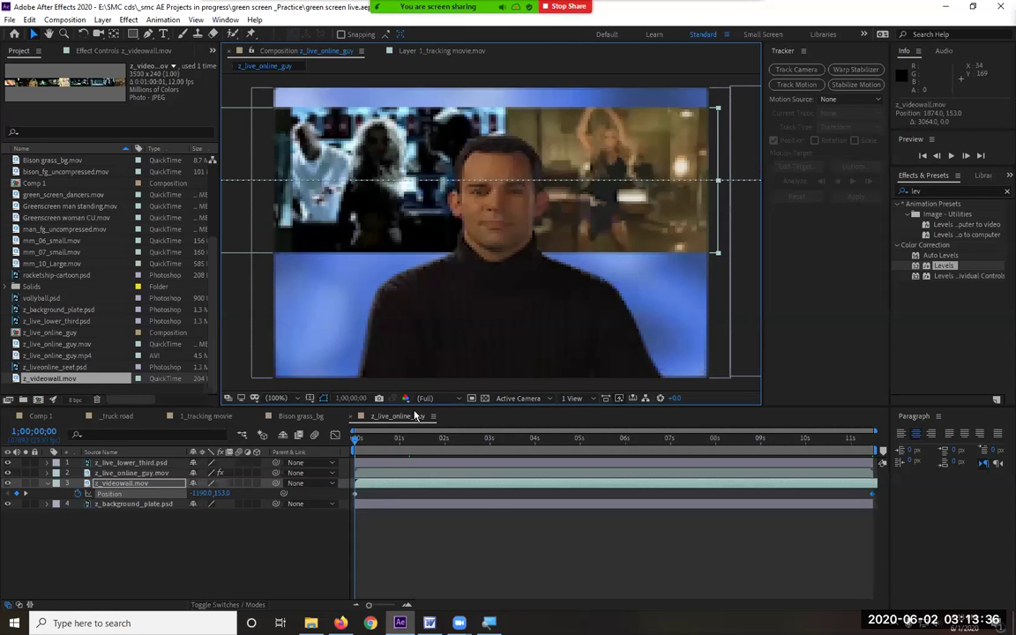
click(307, 558)
key(space)
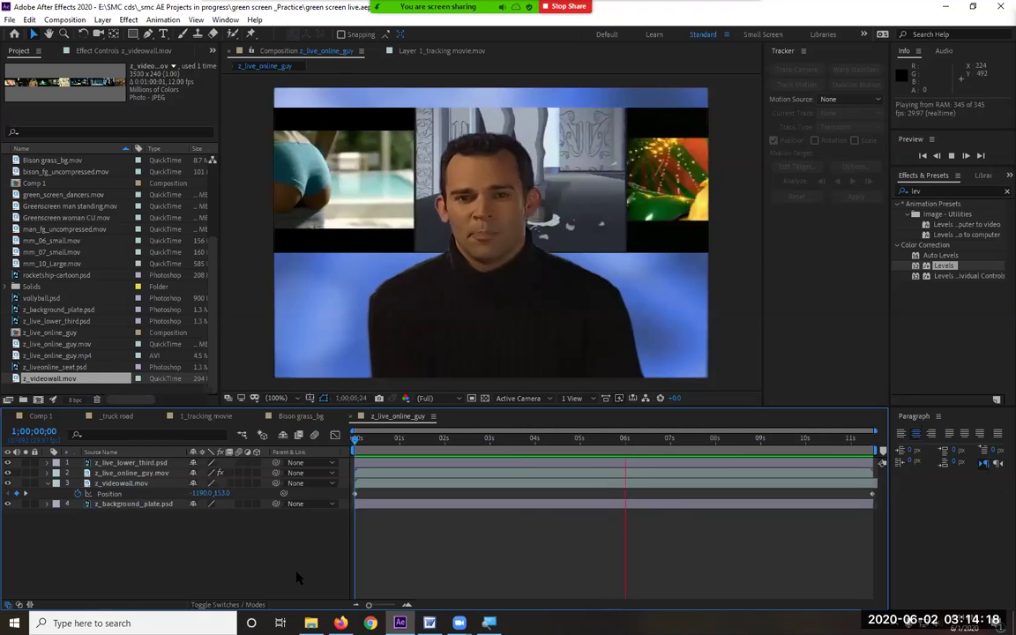
key(space)
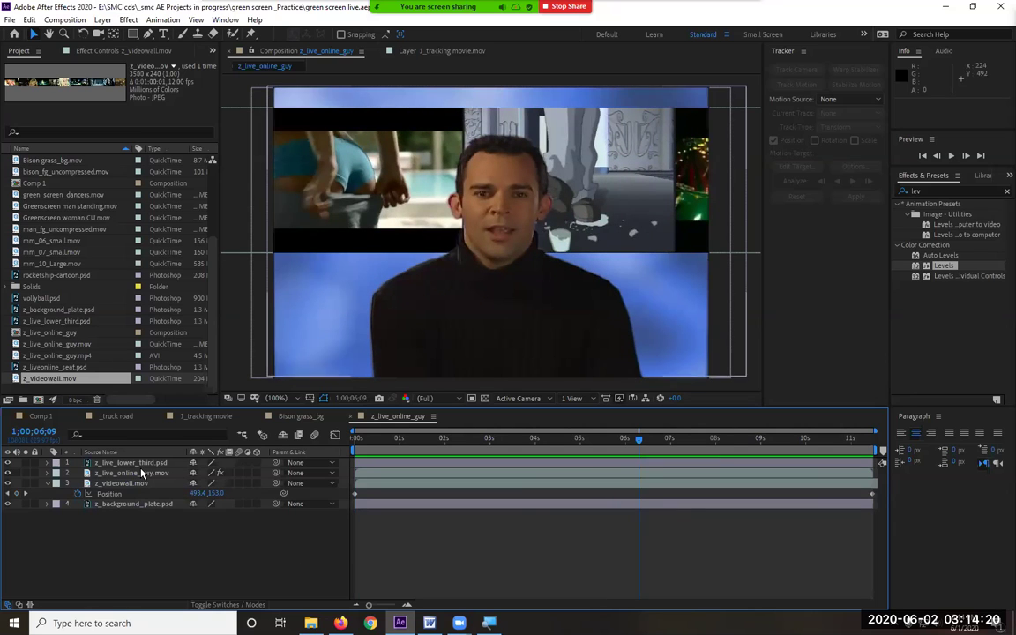
Step: Delay the lower third's fade-out by shifting its last two Opacity keyframes together so the first falls at 1;00;02;29, and play back
click(141, 464)
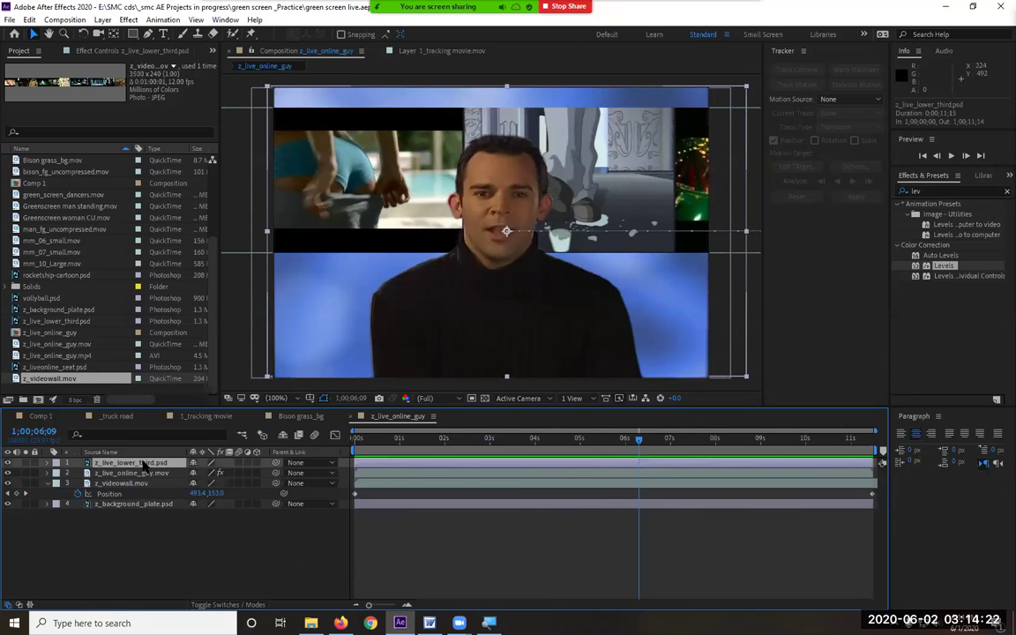
key(u)
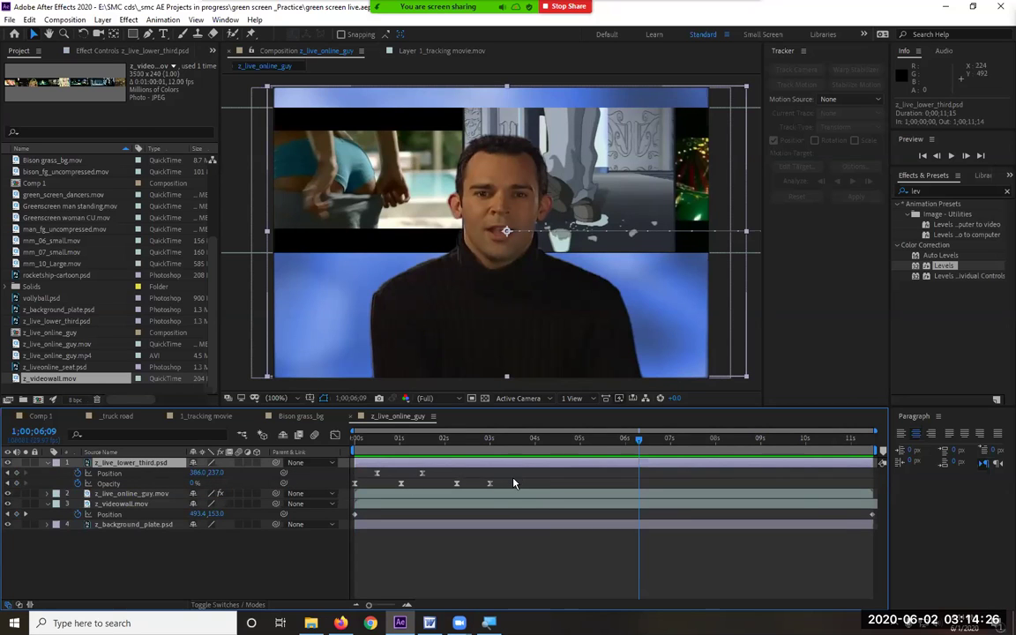
drag(510, 484, 485, 494)
key(Home)
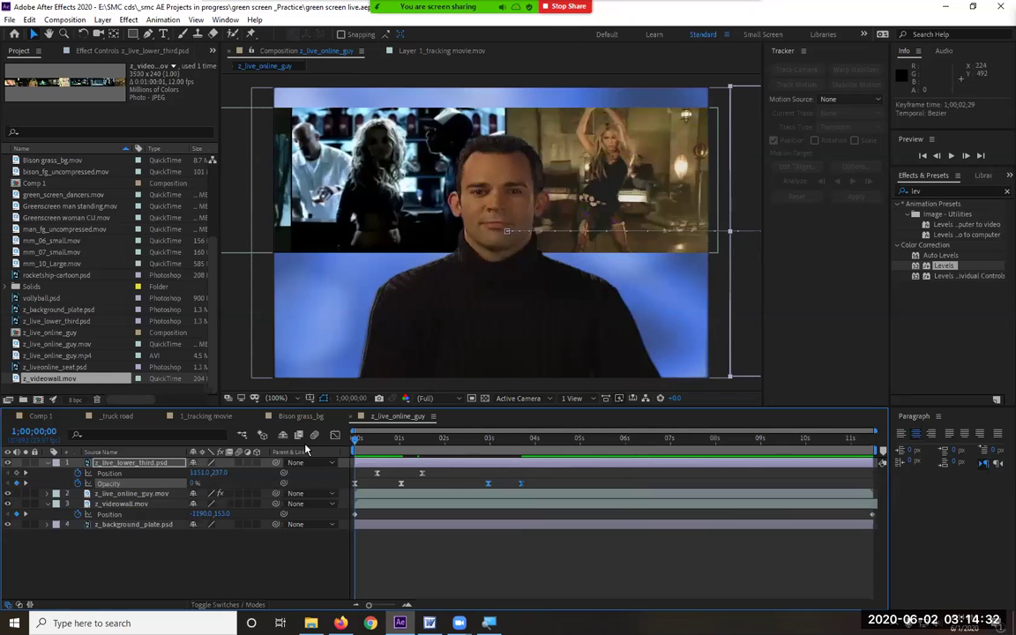
click(264, 569)
key(space)
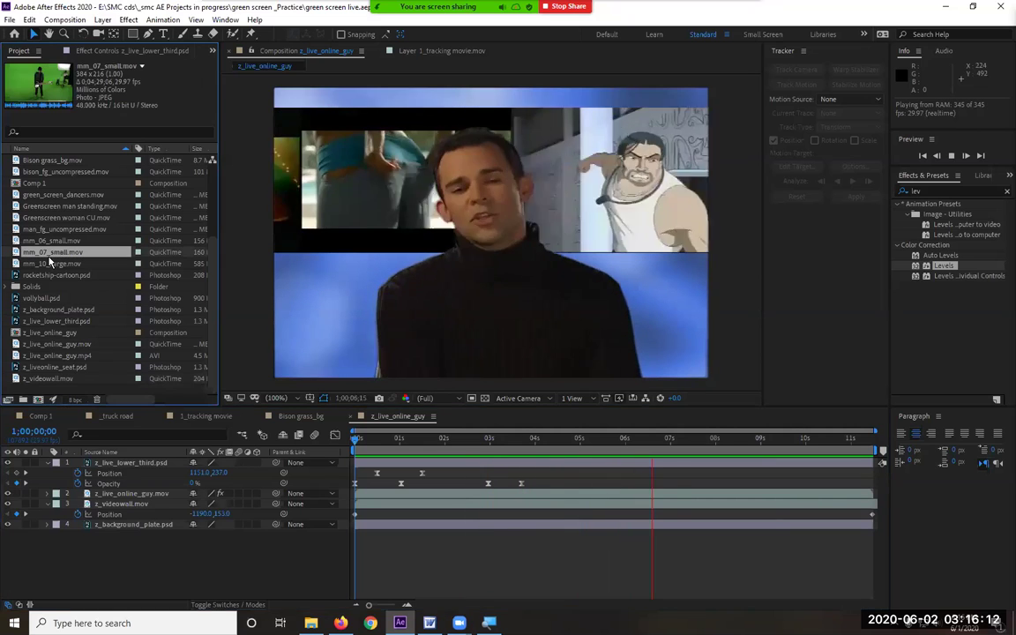
click(85, 206)
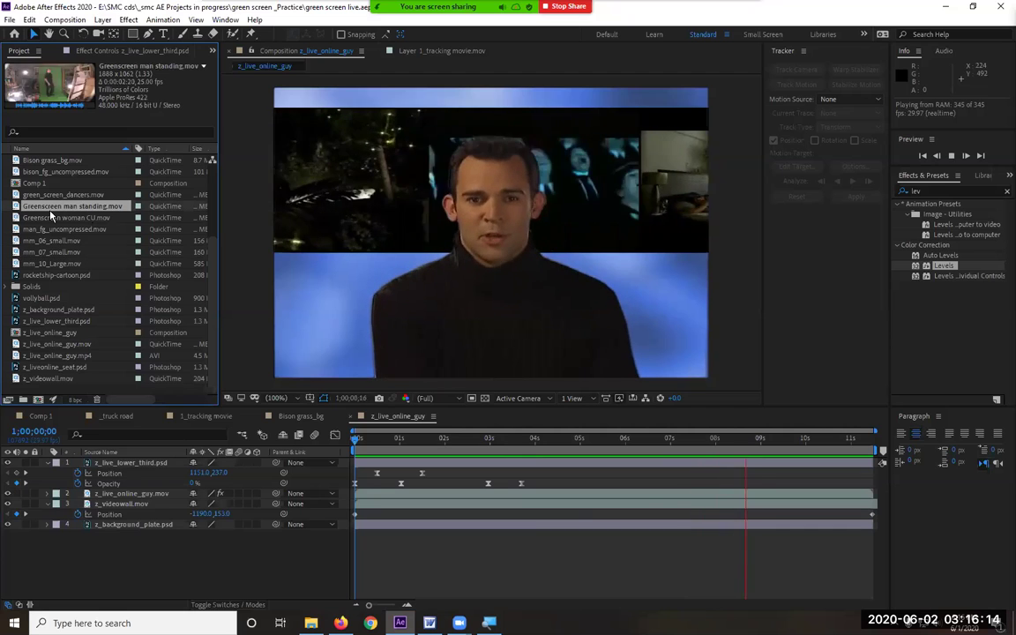
key(space)
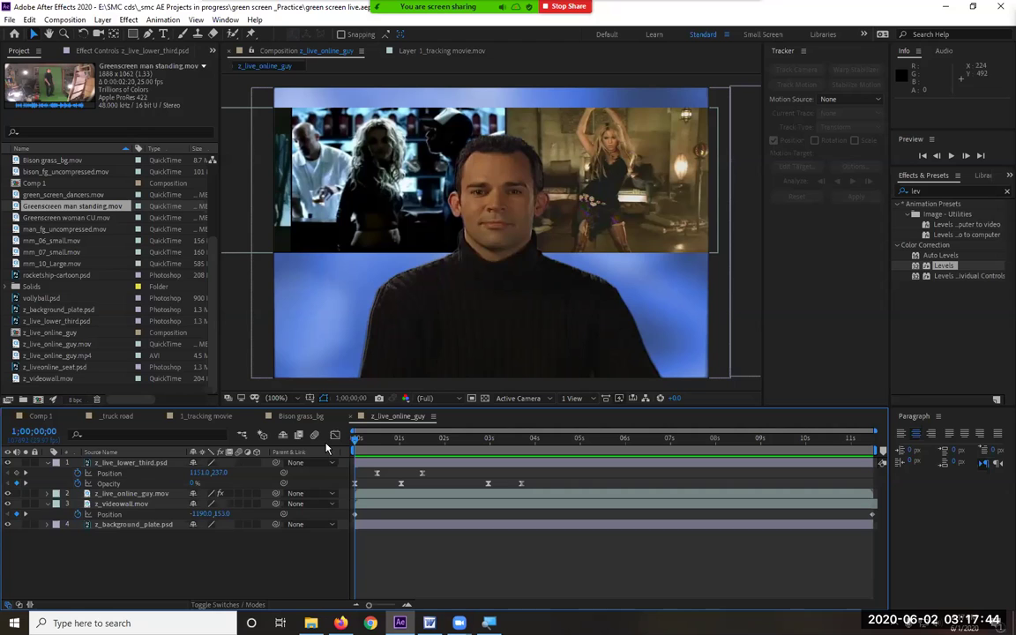
Step: Create a new composition from Greenscreen woman CU.mov and duplicate its footage layer twice
click(135, 504)
click(87, 218)
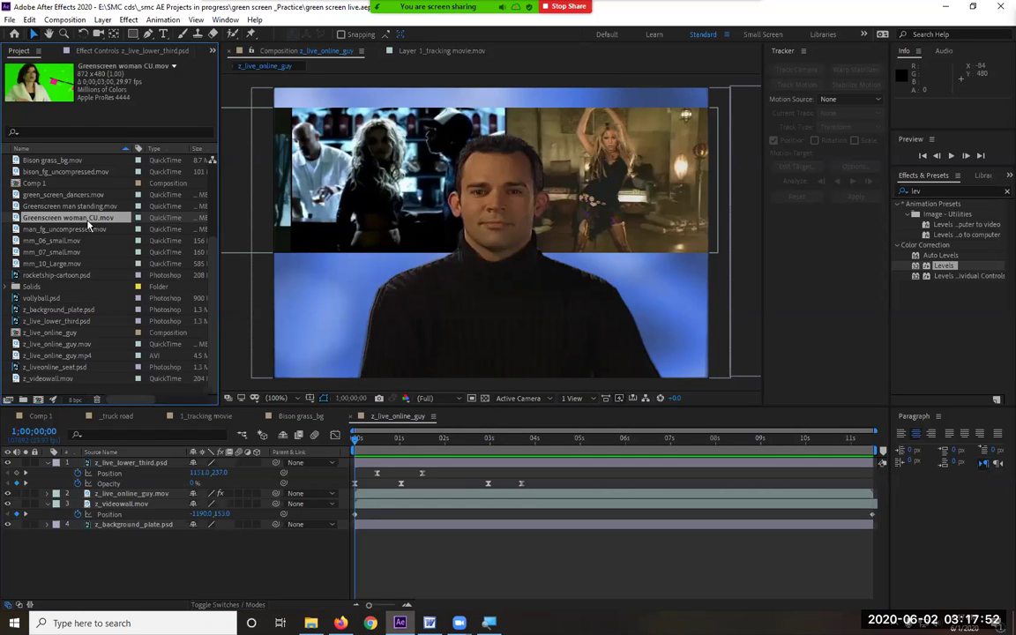
click(38, 403)
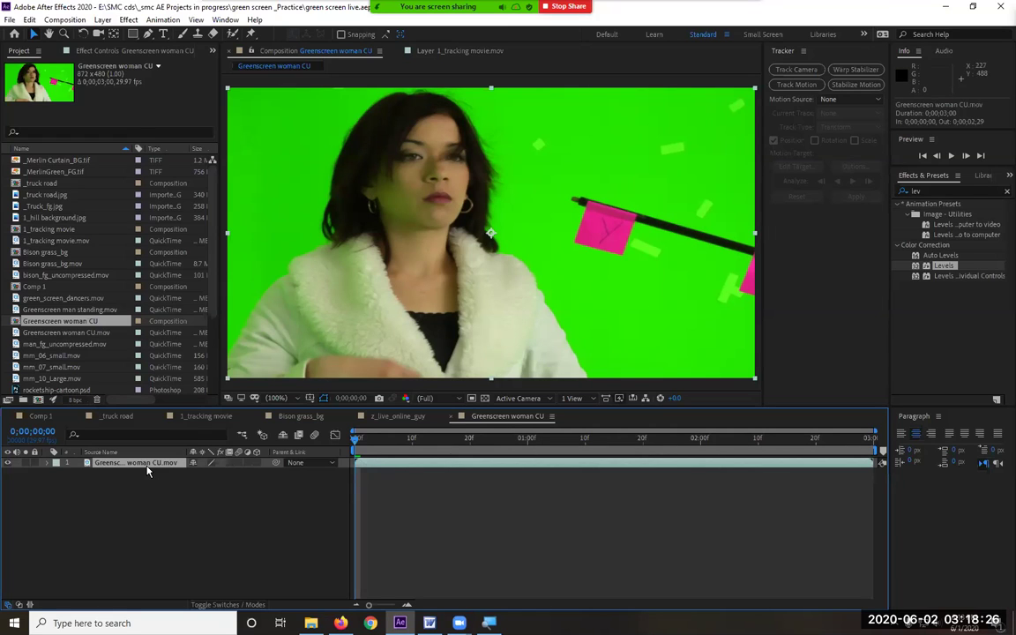
key(ctrl+d)
key(ctrl+d)
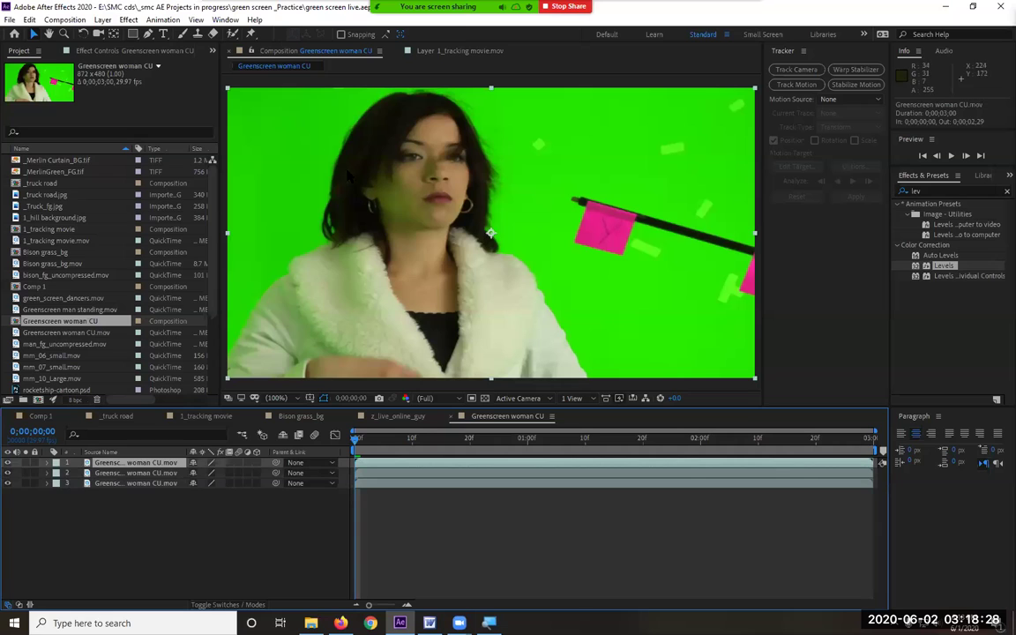
Step: Draw a rectangular mask around the woman's head on the first footage layer, and leave only the second footage layer visible
click(135, 33)
mouse_move(289, 83)
mouse_down()
mouse_move(491, 227)
mouse_move(544, 237)
mouse_up()
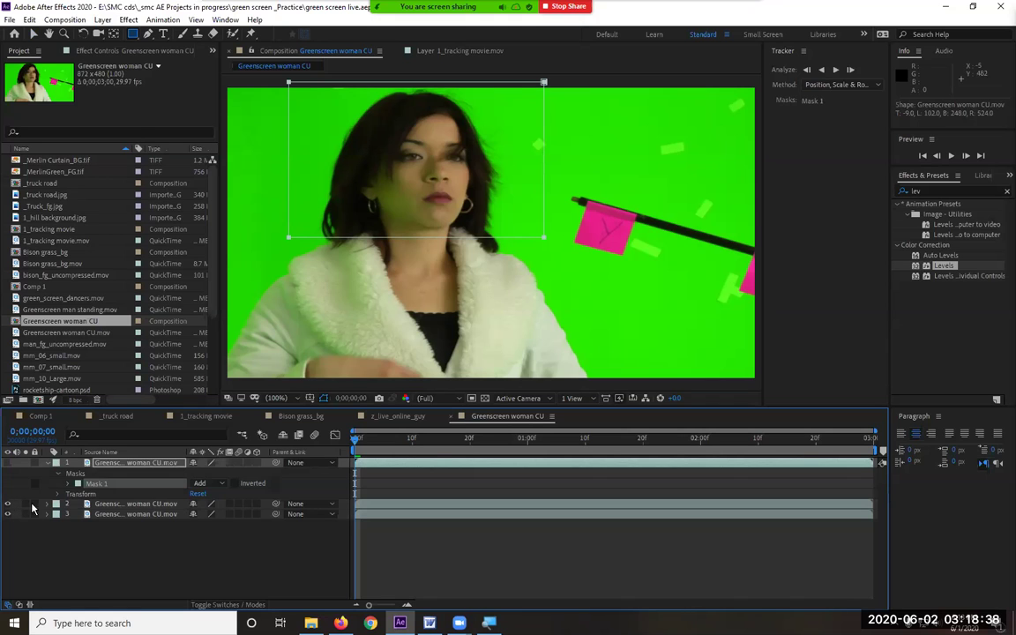
click(123, 503)
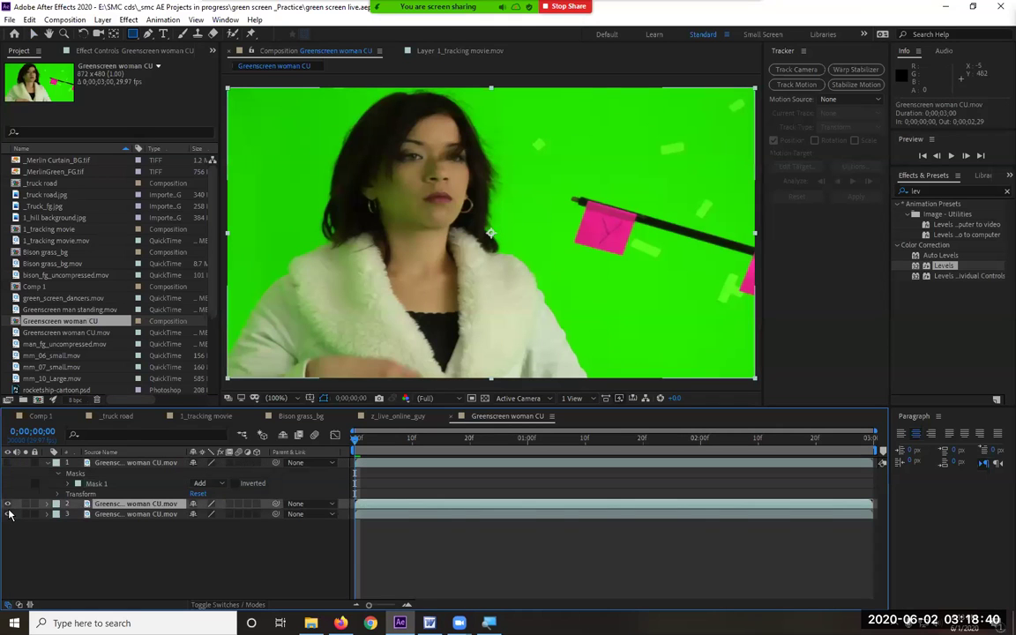
click(9, 463)
click(10, 463)
click(10, 463)
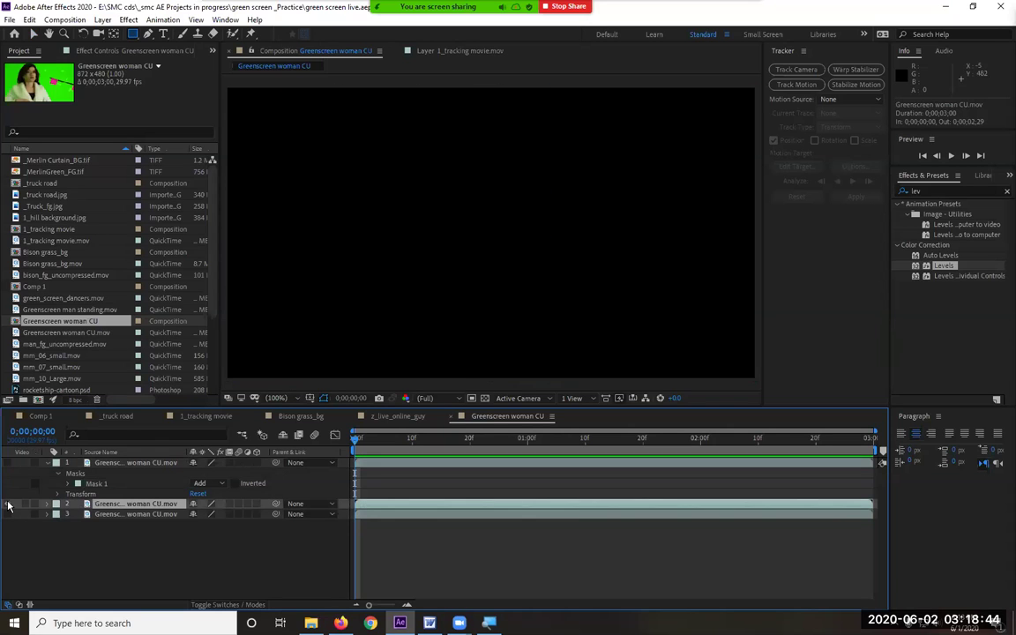
click(9, 504)
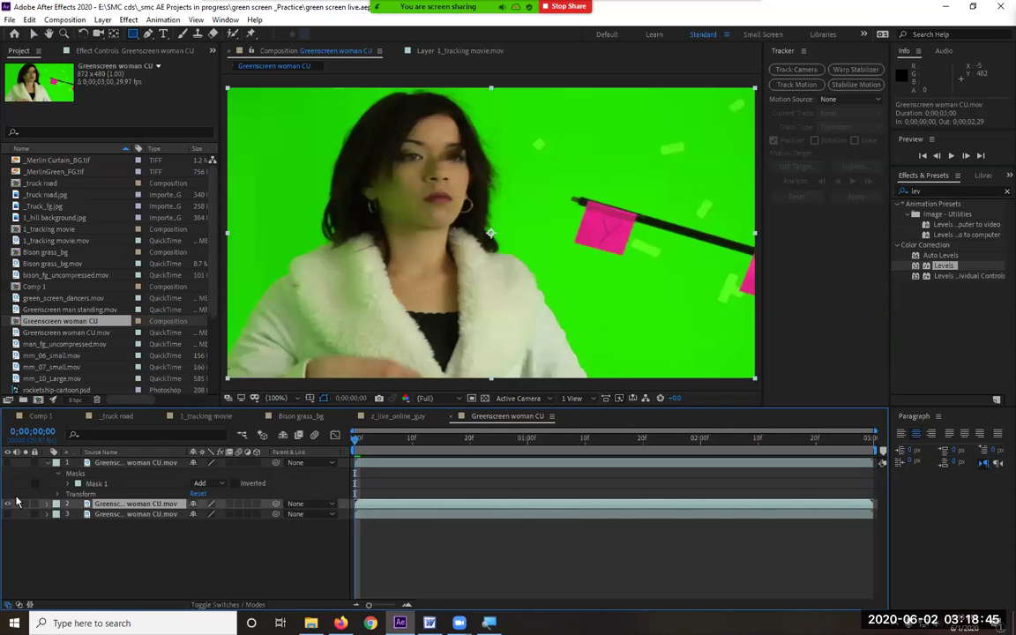
Step: With the Pen tool, draw a closed six-point mask around the left side of the woman's coat on the second footage layer
click(148, 34)
click(230, 287)
click(318, 214)
click(408, 225)
click(458, 289)
click(478, 385)
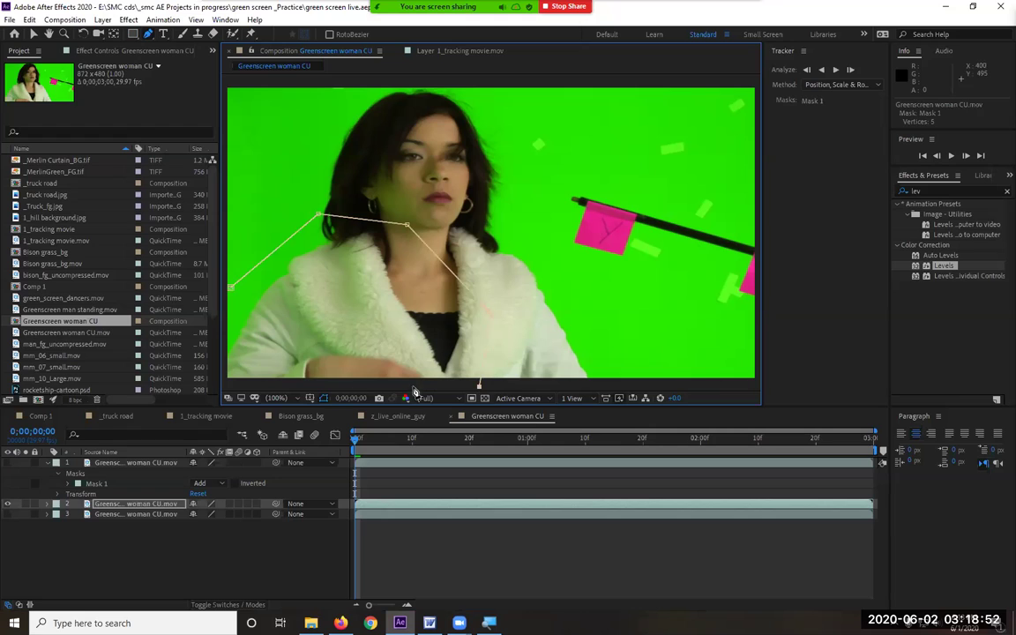
click(233, 385)
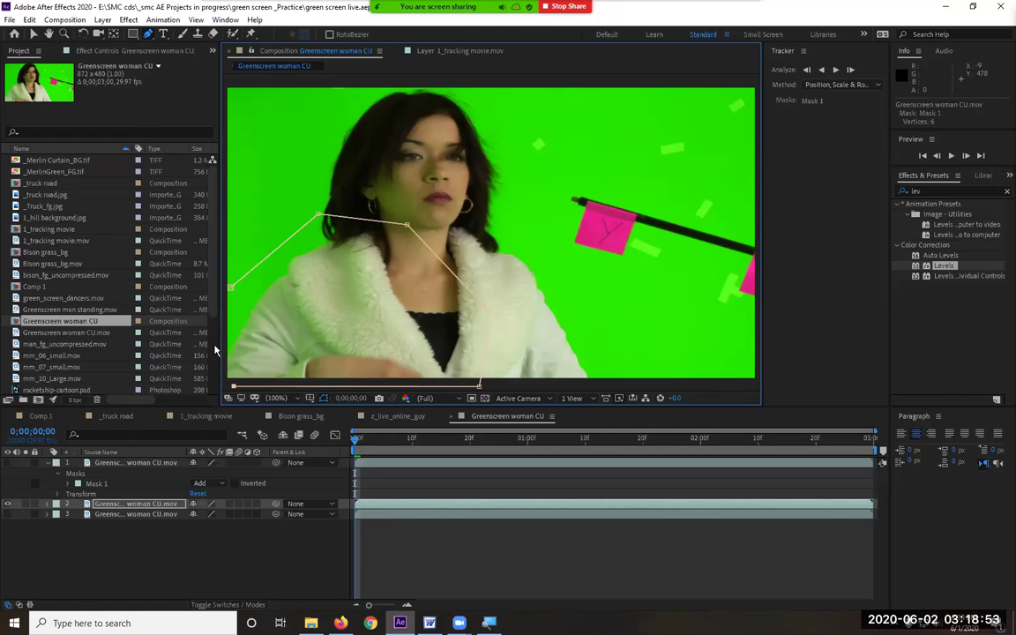
click(230, 287)
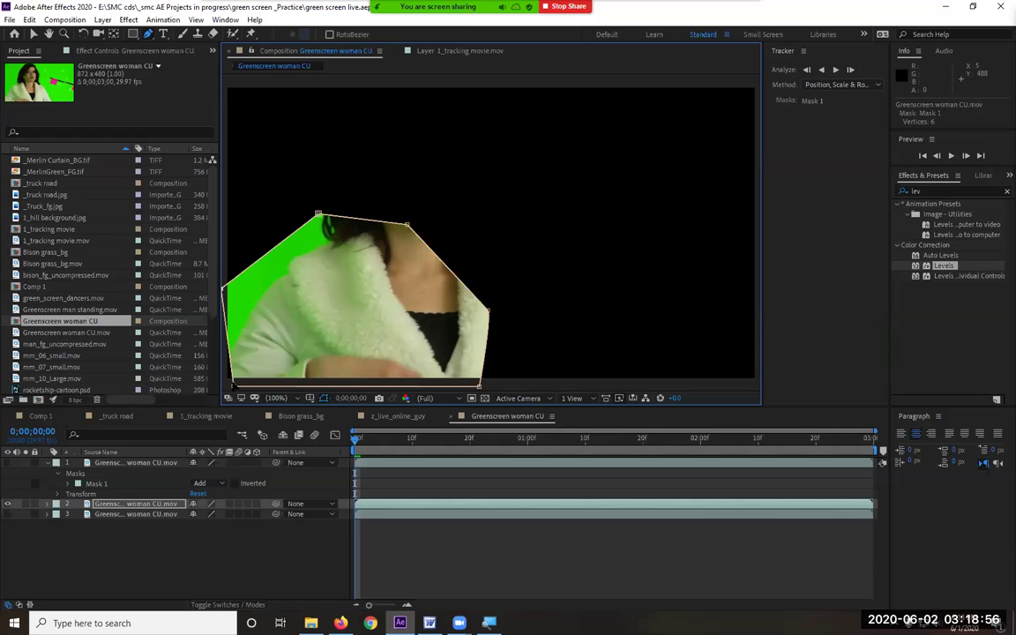
drag(233, 385, 222, 386)
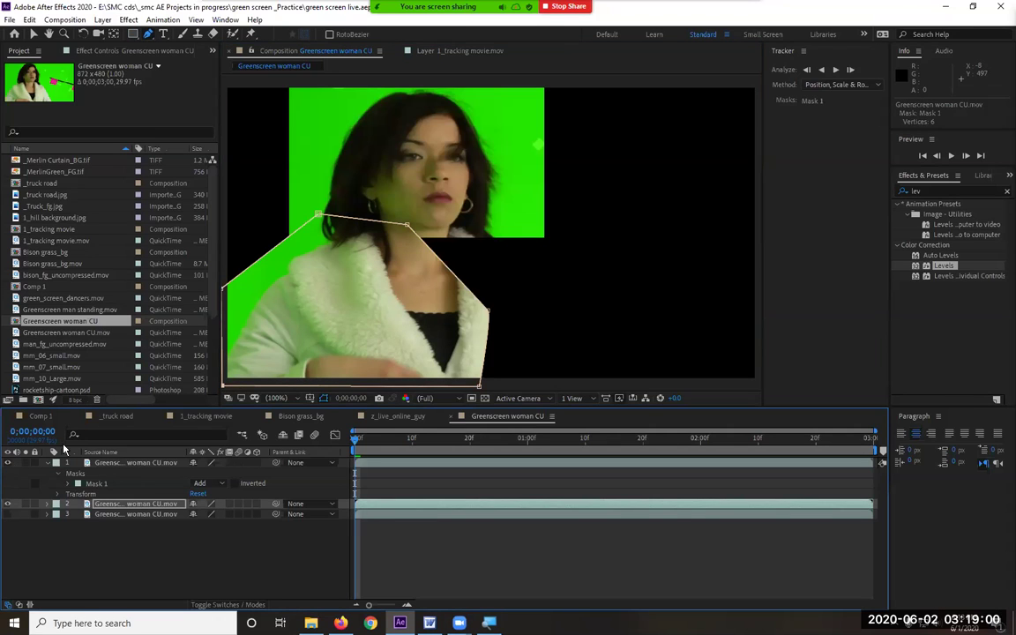
Step: Show the third footage layer and draw a four-point Pen mask around the right half of the woman, extending beyond the frame's upper and lower edges
click(7, 520)
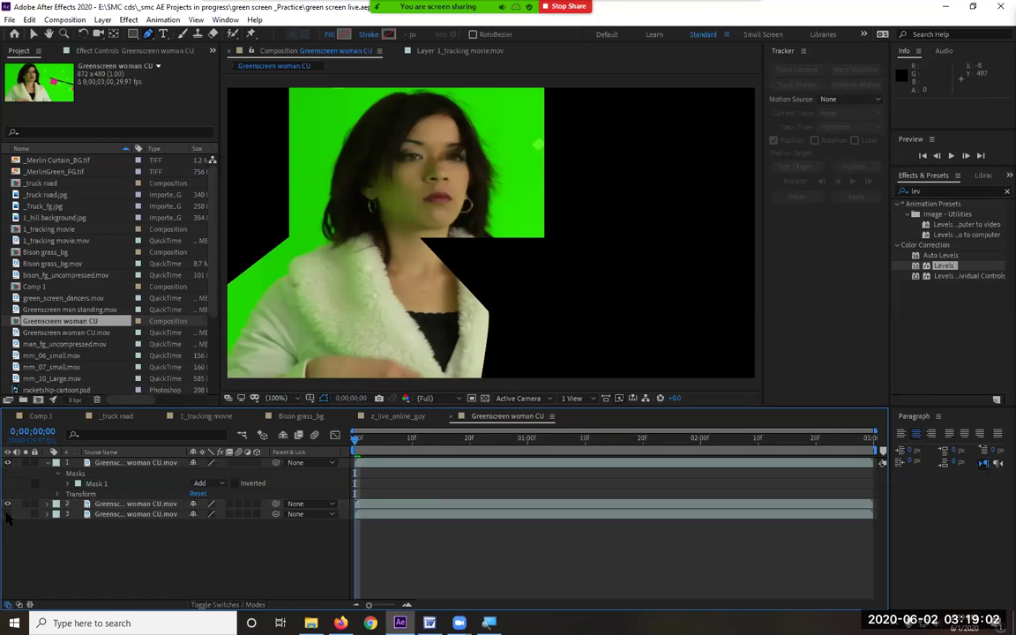
click(133, 514)
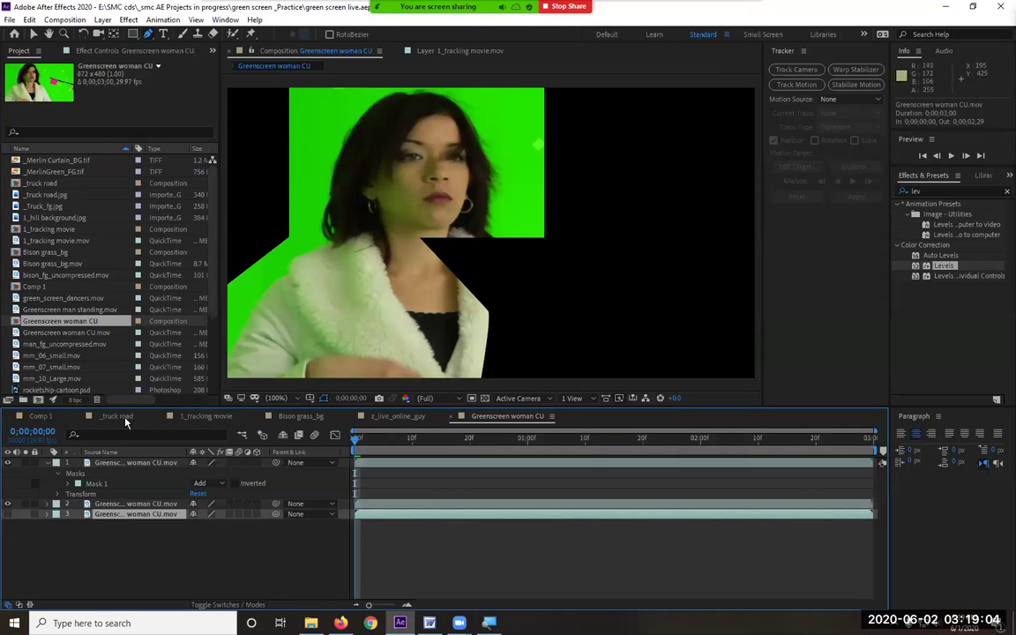
click(8, 516)
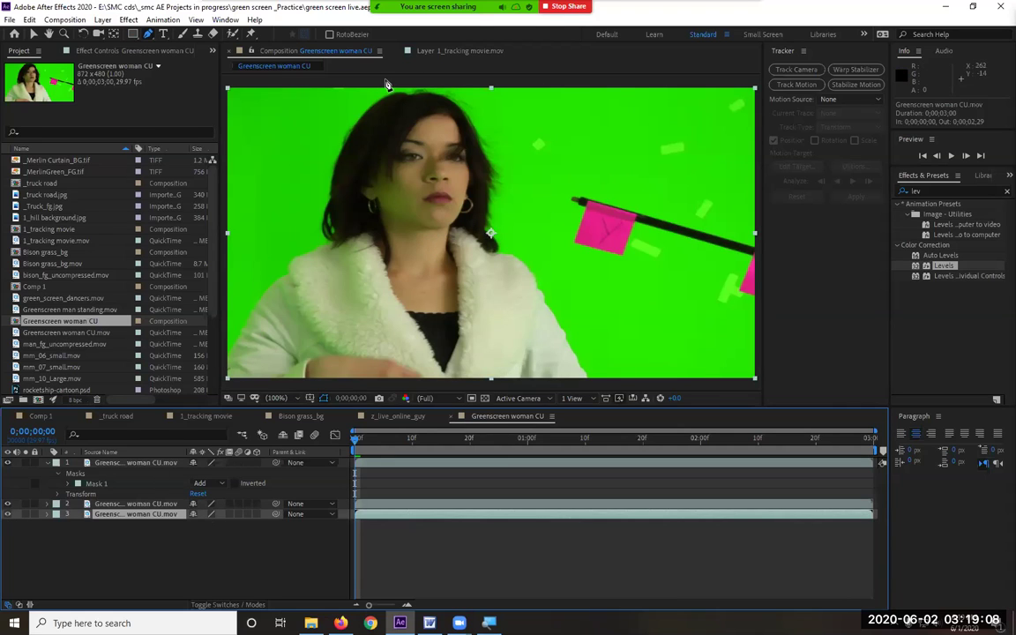
click(442, 210)
click(614, 384)
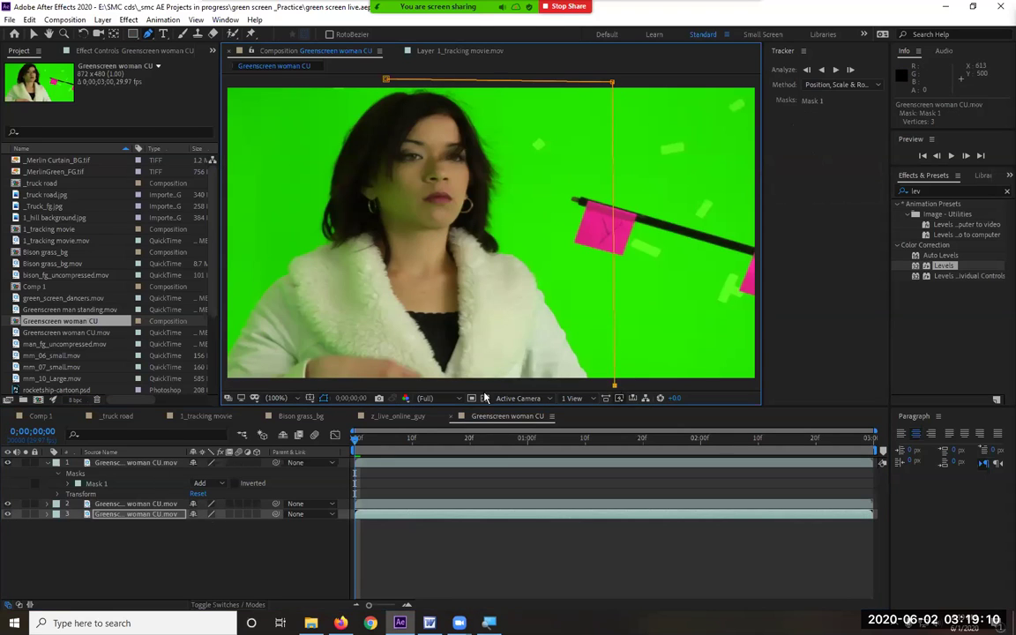
click(419, 386)
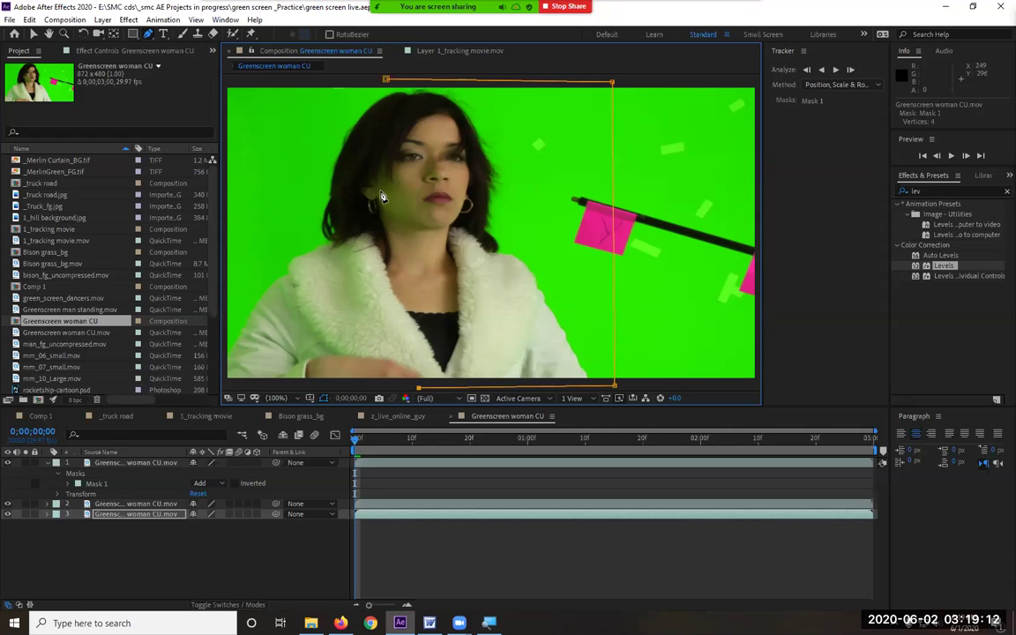
click(385, 82)
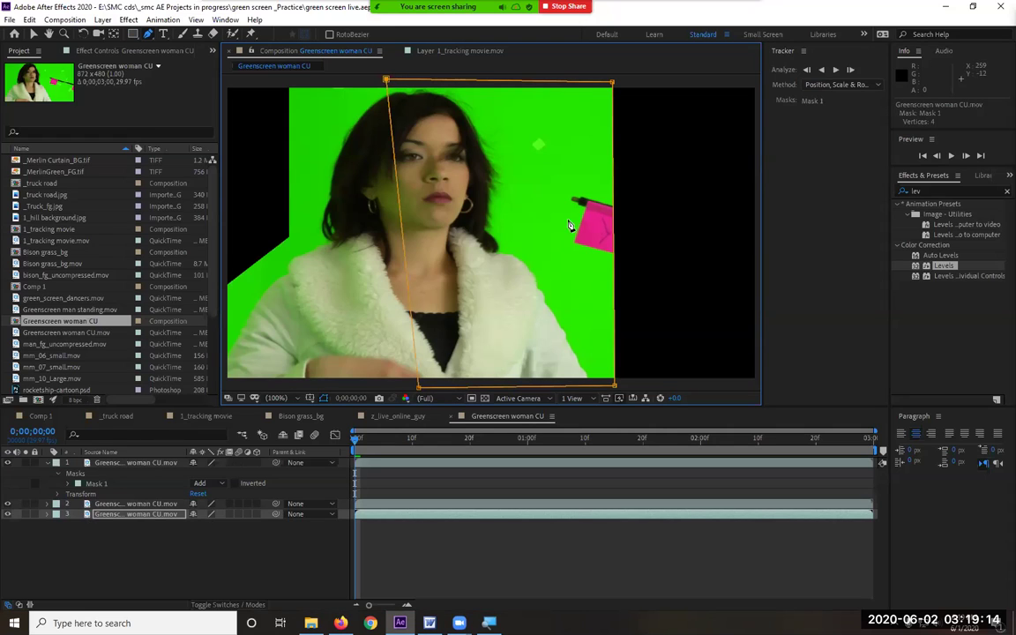
Step: Add points along the right edge of the third layer's mask and pull them inward to exclude the pink tracking flag
click(615, 181)
click(615, 295)
drag(615, 234, 524, 212)
drag(613, 182, 526, 141)
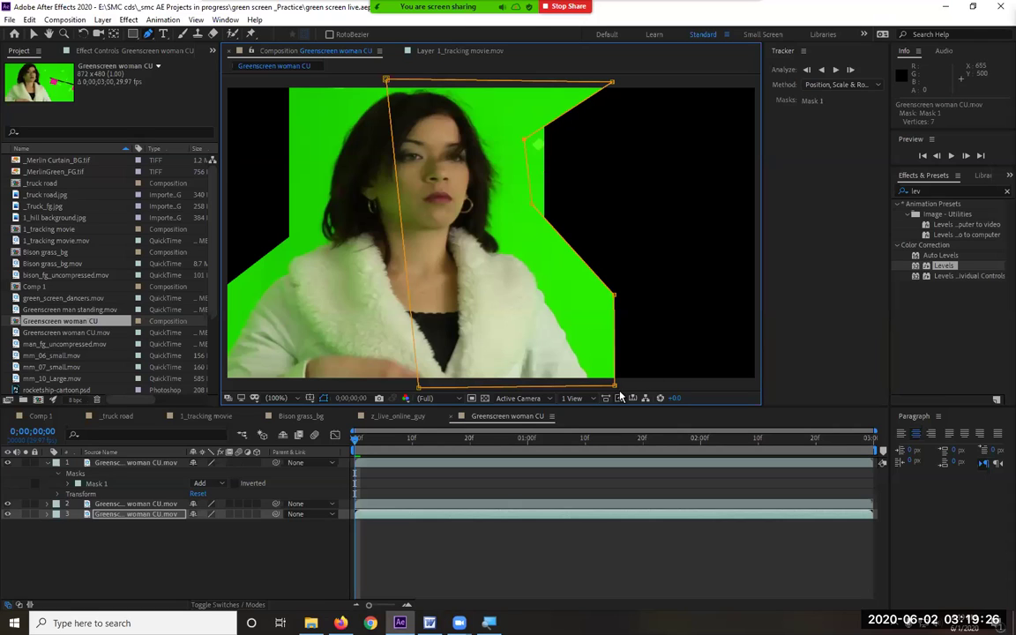
Step: Hide the second and third footage layers, apply Keylight (1.2) to the head layer, and sample its green background as the Screen Colour
click(7, 514)
click(111, 467)
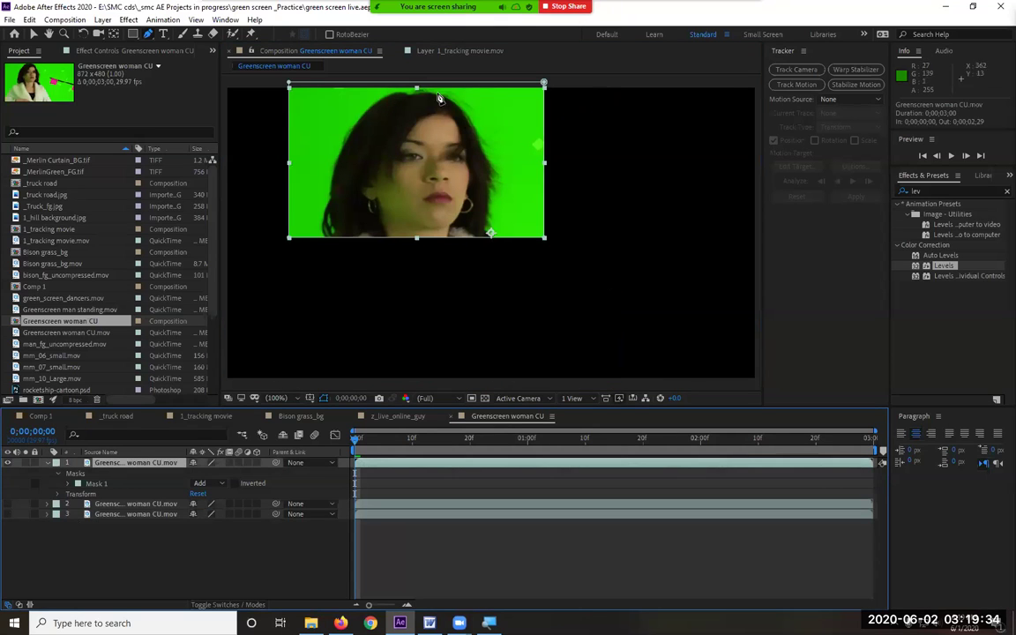
click(128, 19)
click(128, 46)
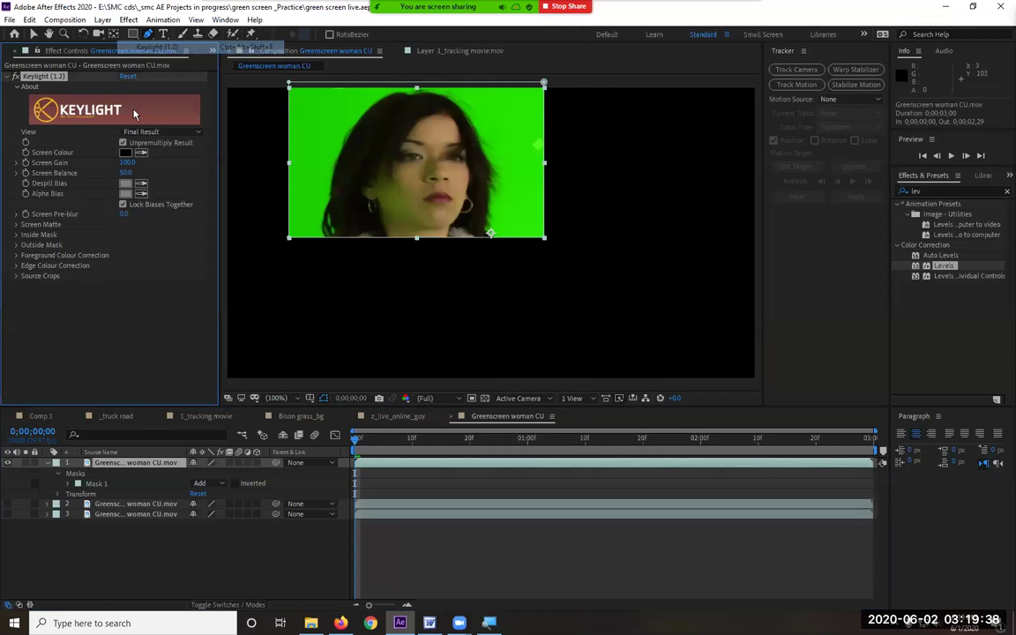
click(300, 119)
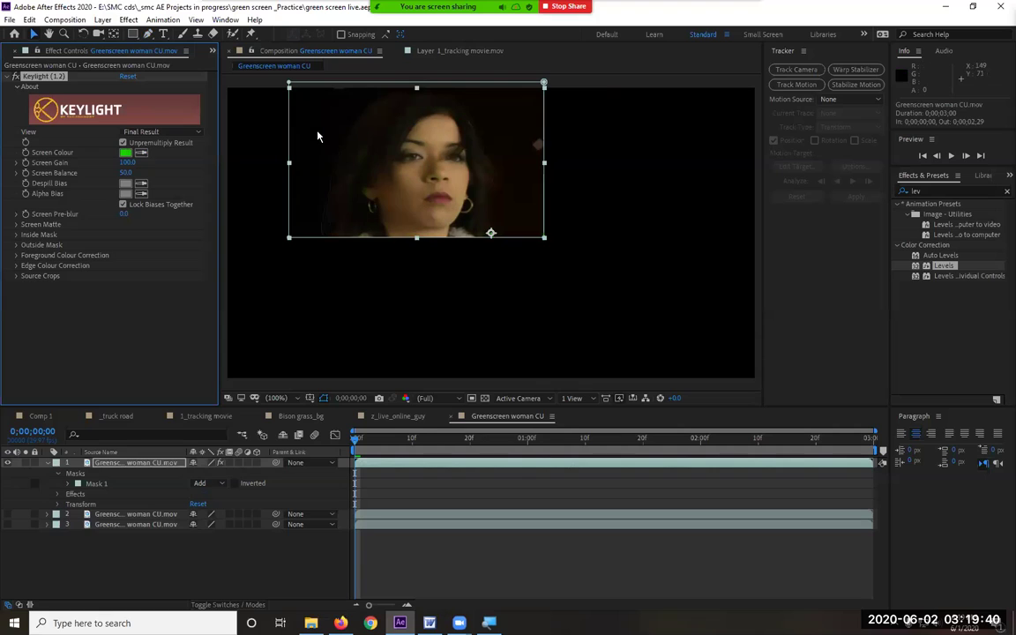
Step: Place _Merlin Curtain_BG.tif beneath all footage layers as the background, and collapse the first layer's properties
drag(216, 63, 268, 64)
click(20, 51)
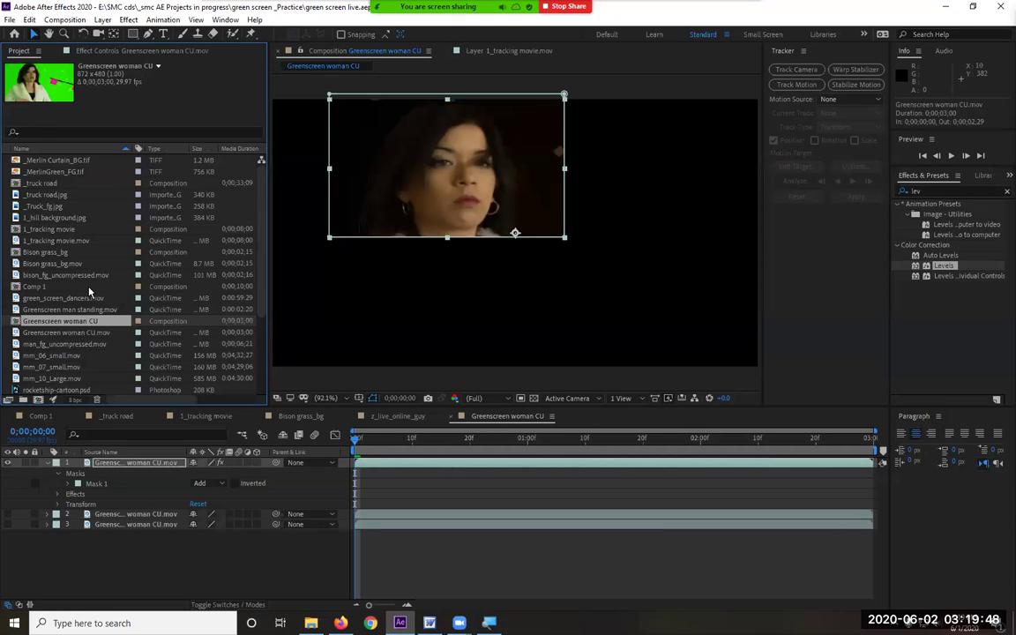
click(65, 173)
drag(58, 161, 89, 547)
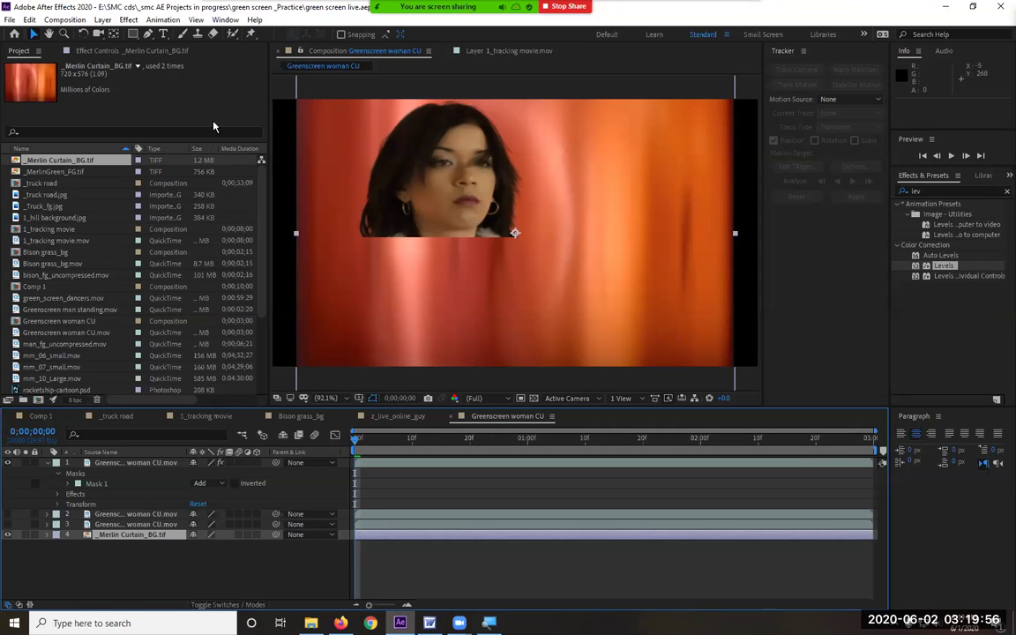
click(48, 464)
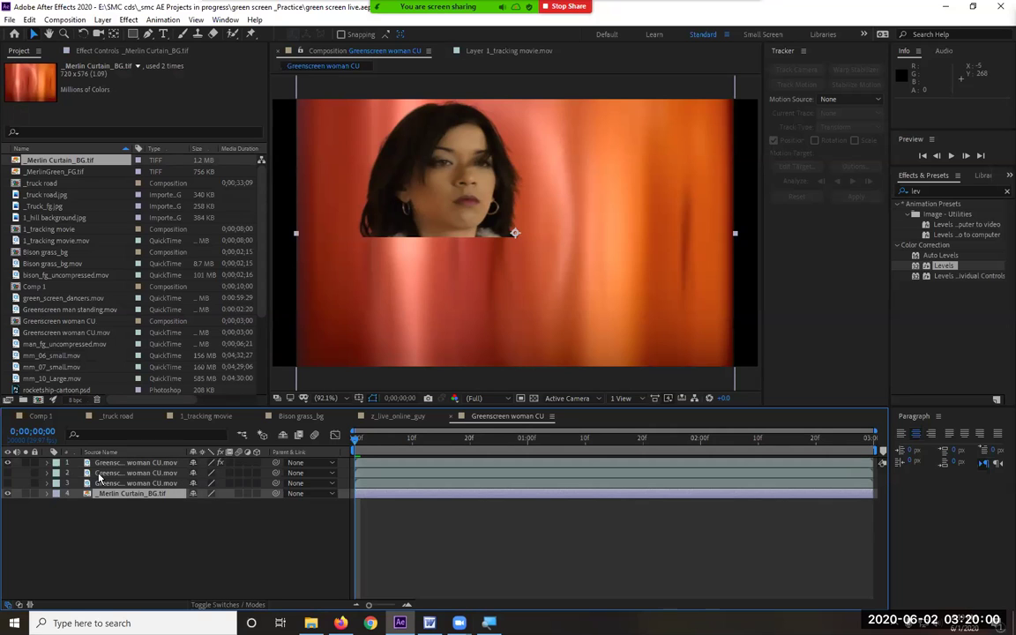
Step: Show the second footage layer, apply Keylight (1.2) to the _Merlin Curtain_BG.tif layer, and sample the green beside the coat as its Screen Colour
click(7, 473)
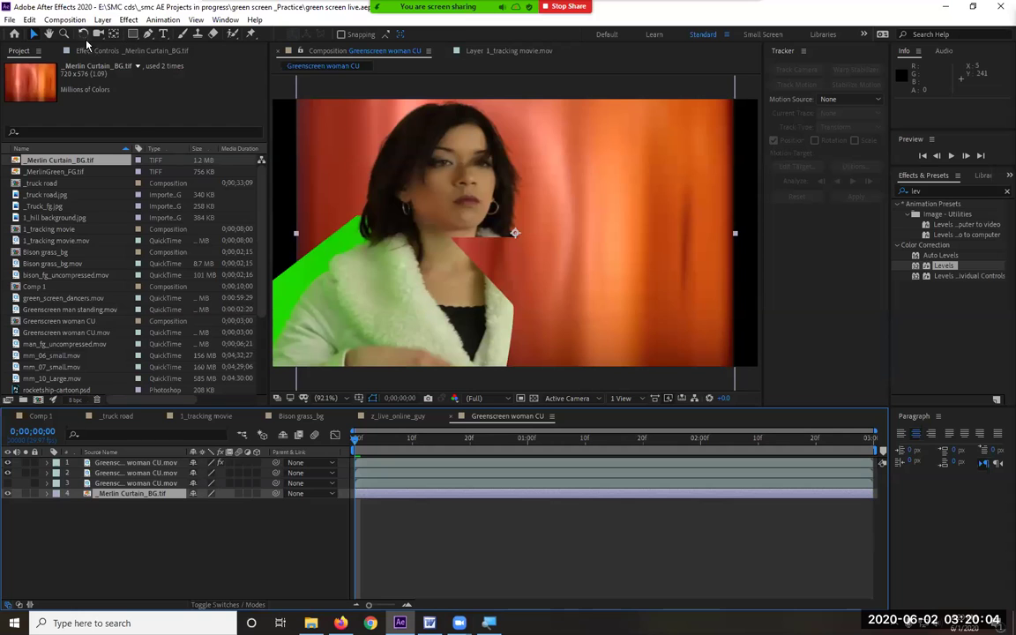
click(128, 20)
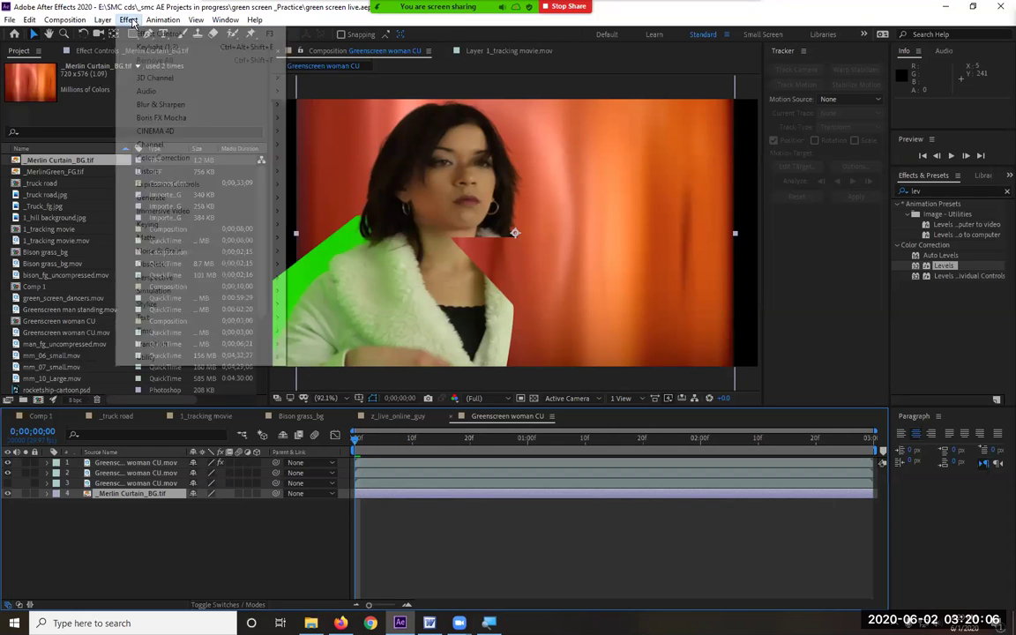
click(159, 48)
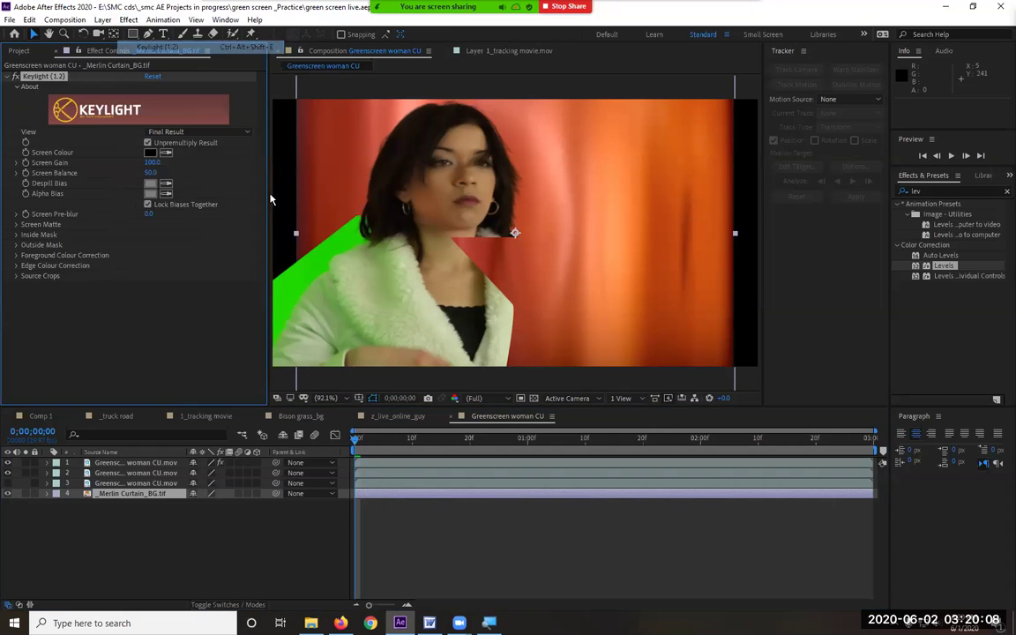
click(332, 251)
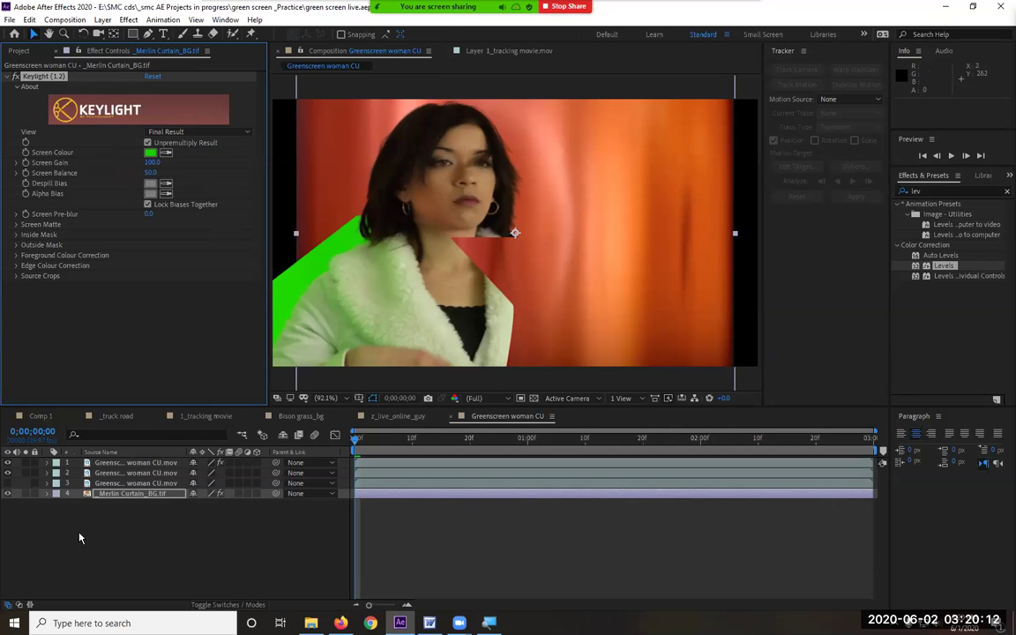
Step: Apply Keylight (1.2) to the second footage layer and sample the green beside the woman's left-side shoulder as its Screen Colour
click(128, 473)
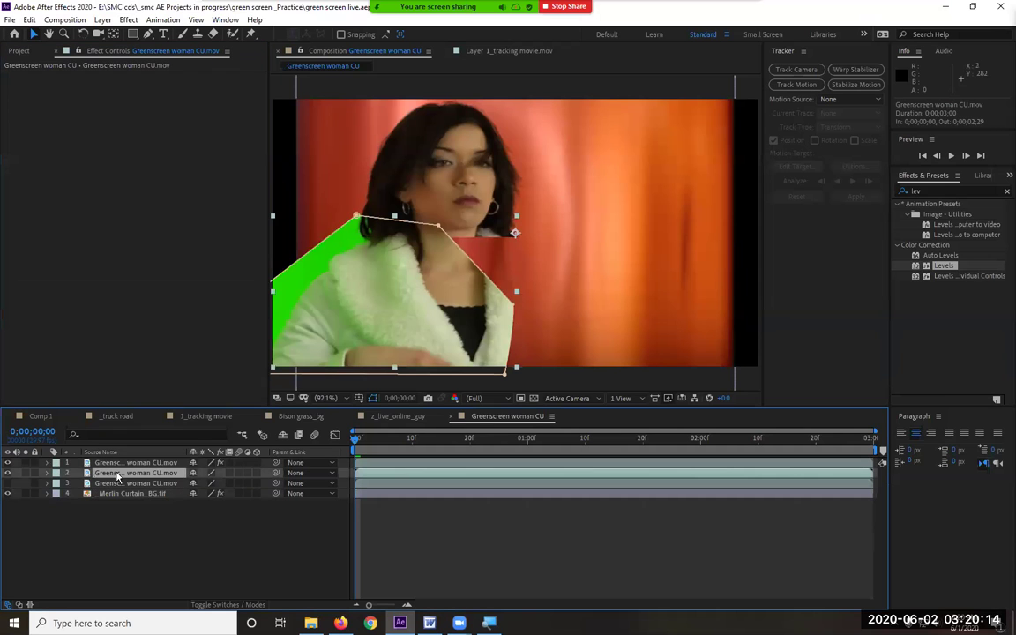
click(131, 19)
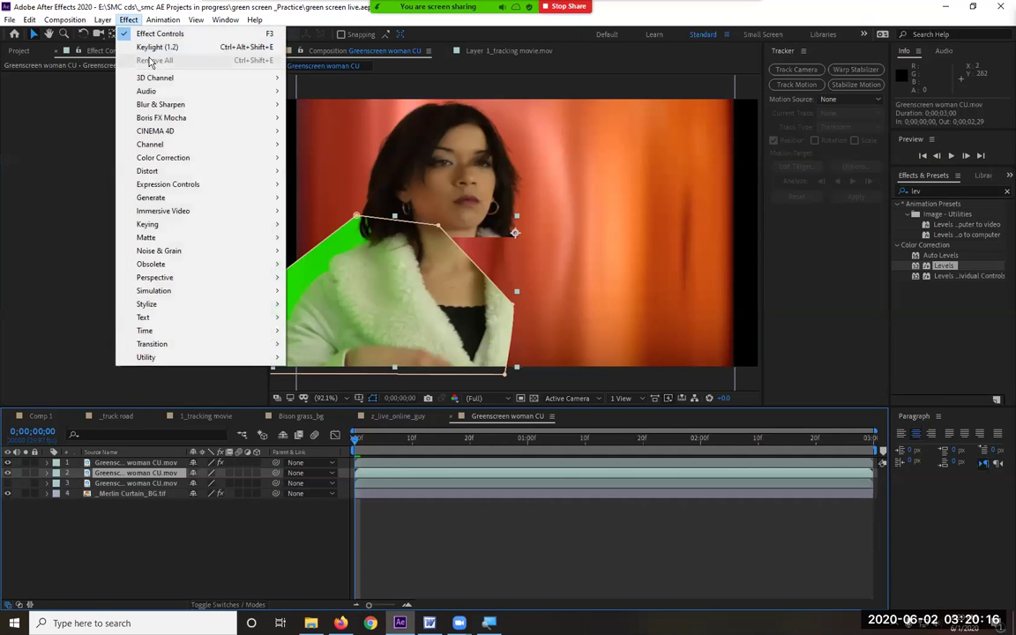
click(132, 49)
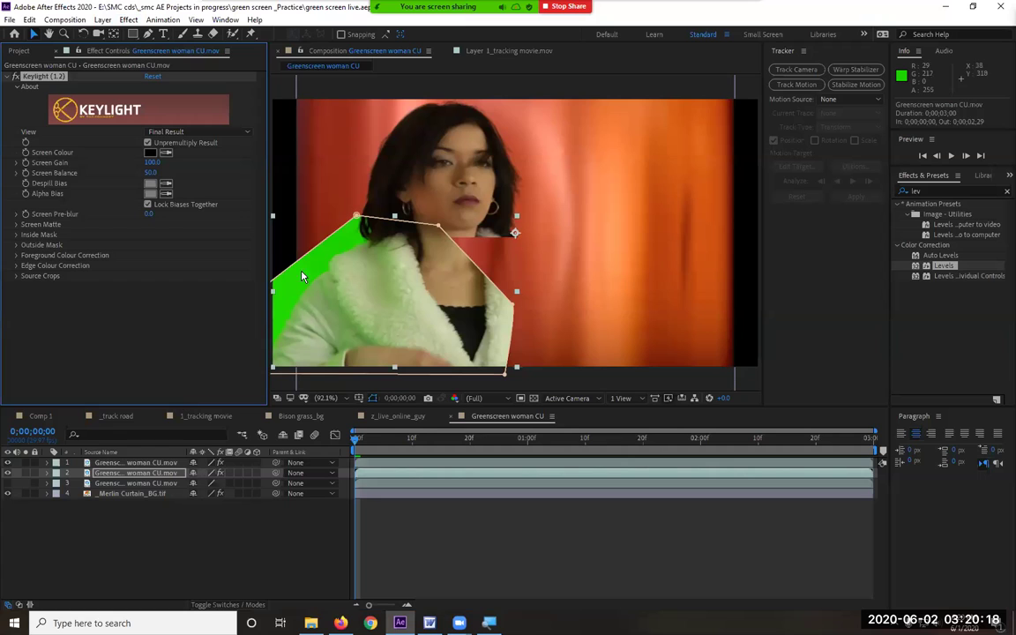
click(166, 153)
click(310, 266)
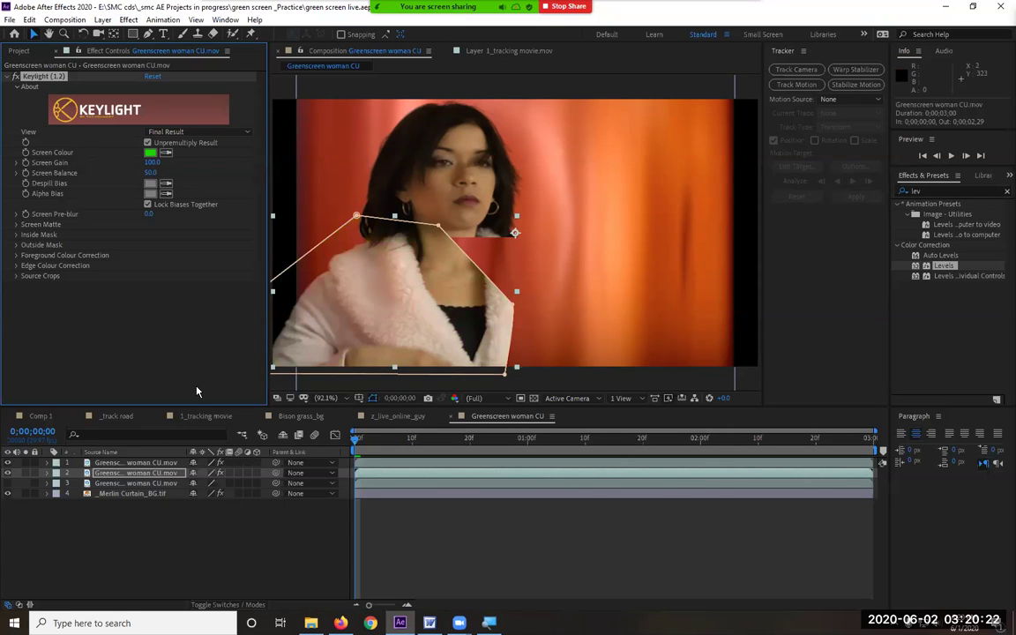
Step: Show the third footage layer, apply Keylight (1.2) to it, and sample the green right of the coat as its Screen Colour
click(8, 483)
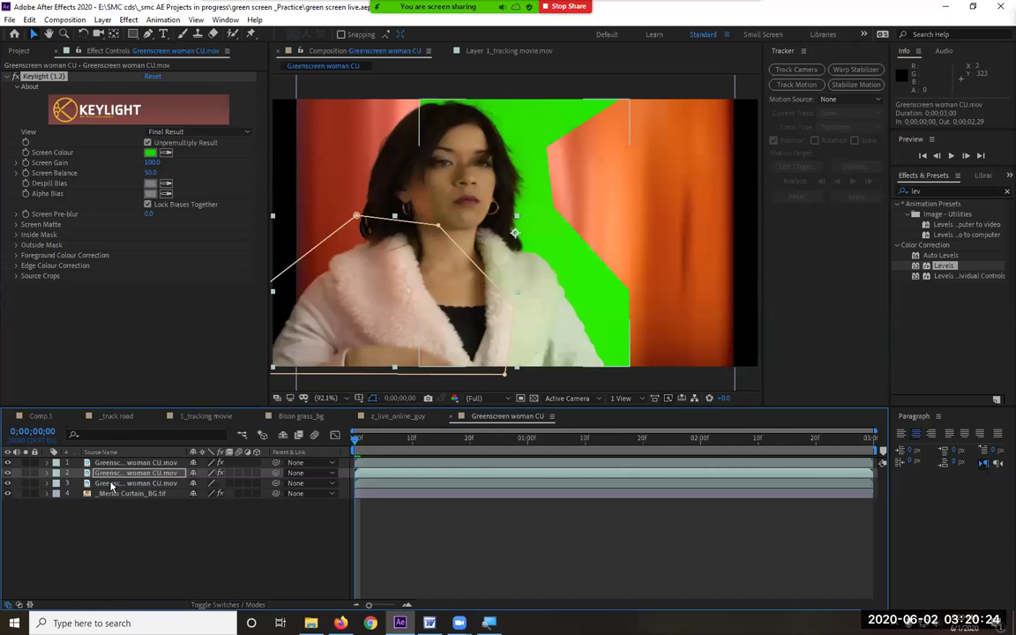
click(111, 484)
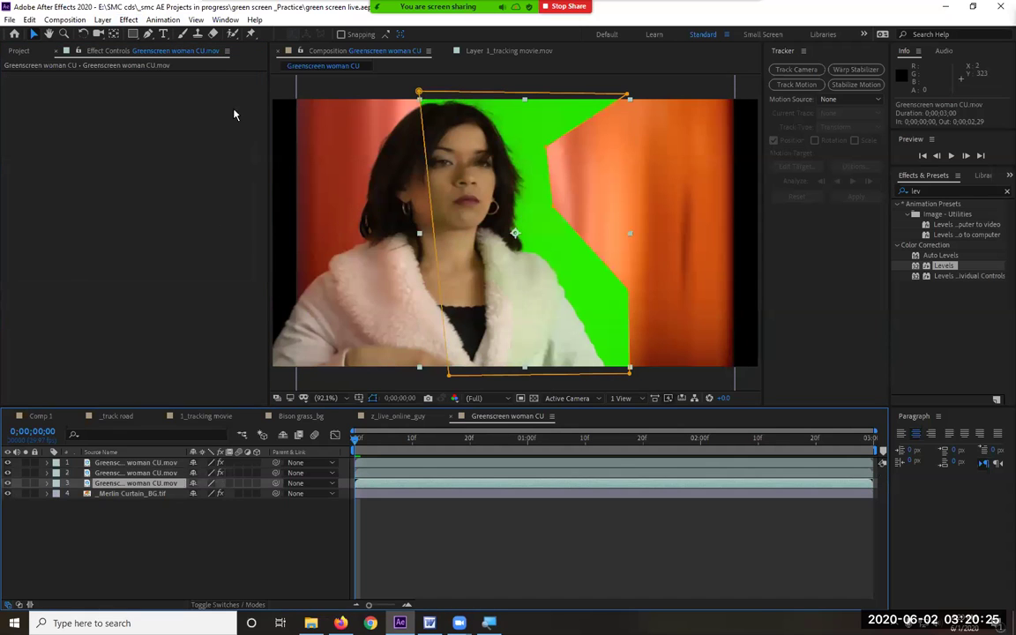
click(129, 19)
click(159, 51)
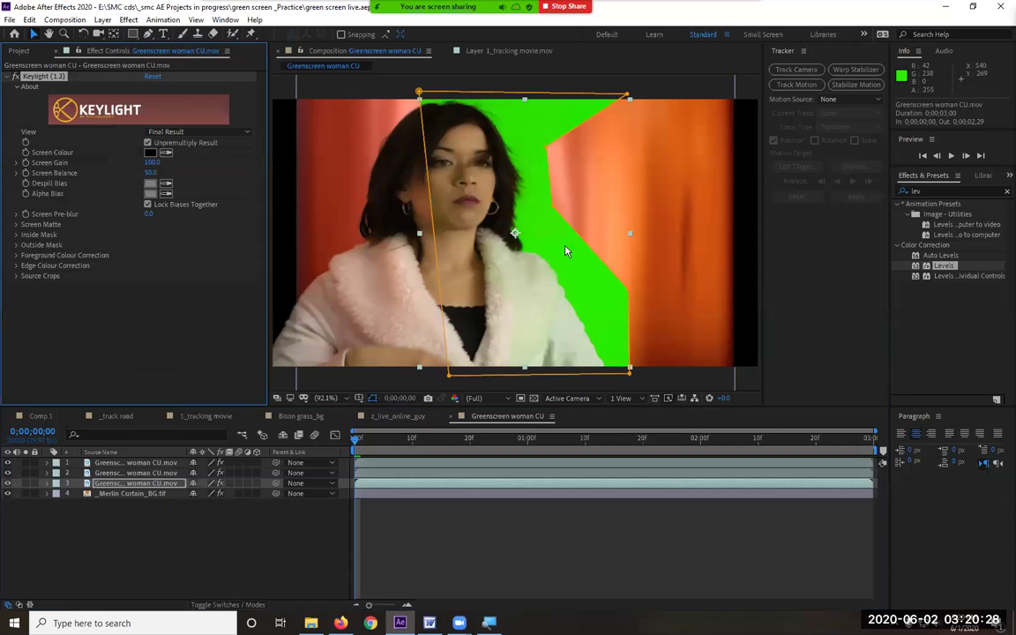
click(166, 153)
click(597, 306)
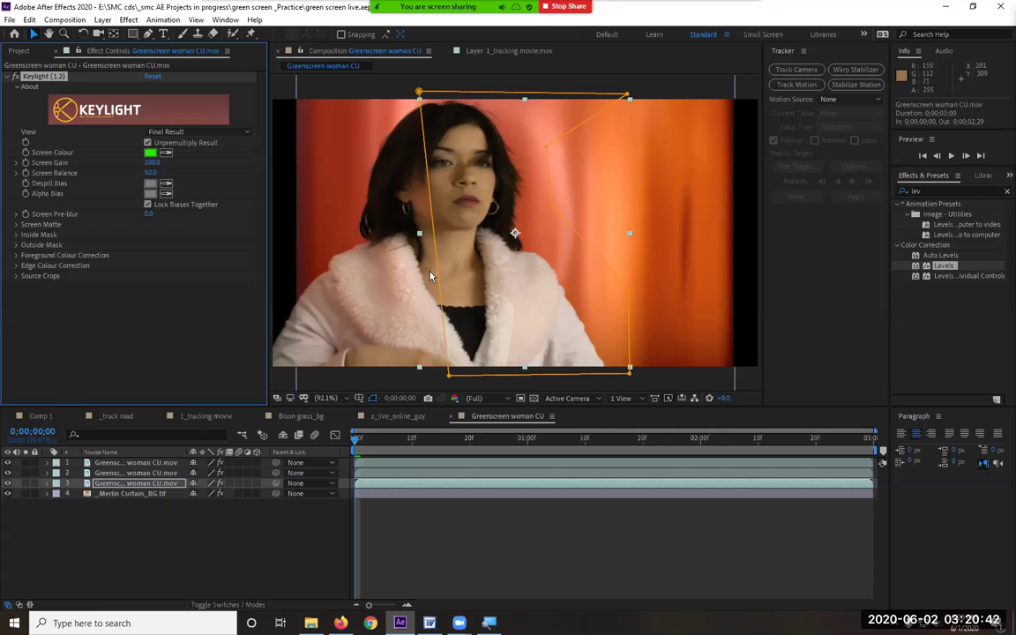
Step: Switch the third footage layer's Keylight view to Screen Matte
click(196, 131)
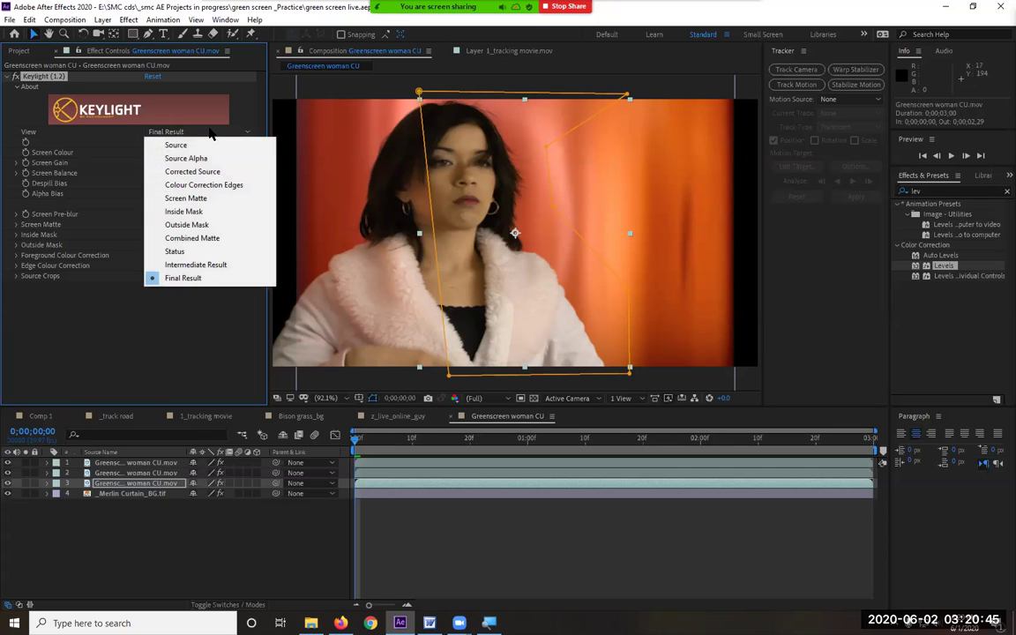
click(212, 197)
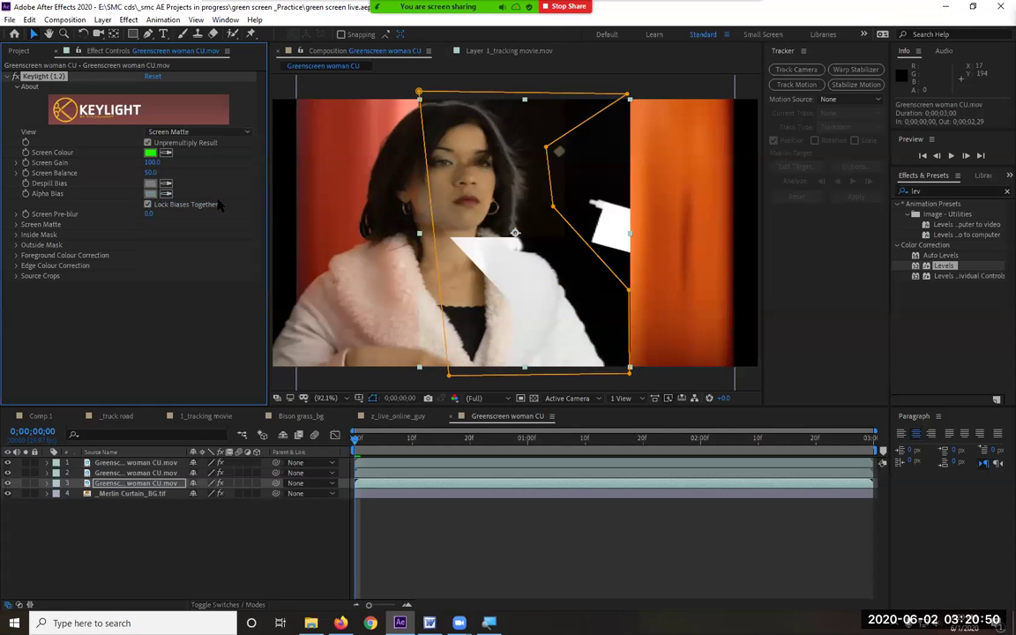
Step: Hide the upper two footage layers, set the third layer's Clip Black to 12 and Clip White to 68, and return its view to Final Result
click(7, 473)
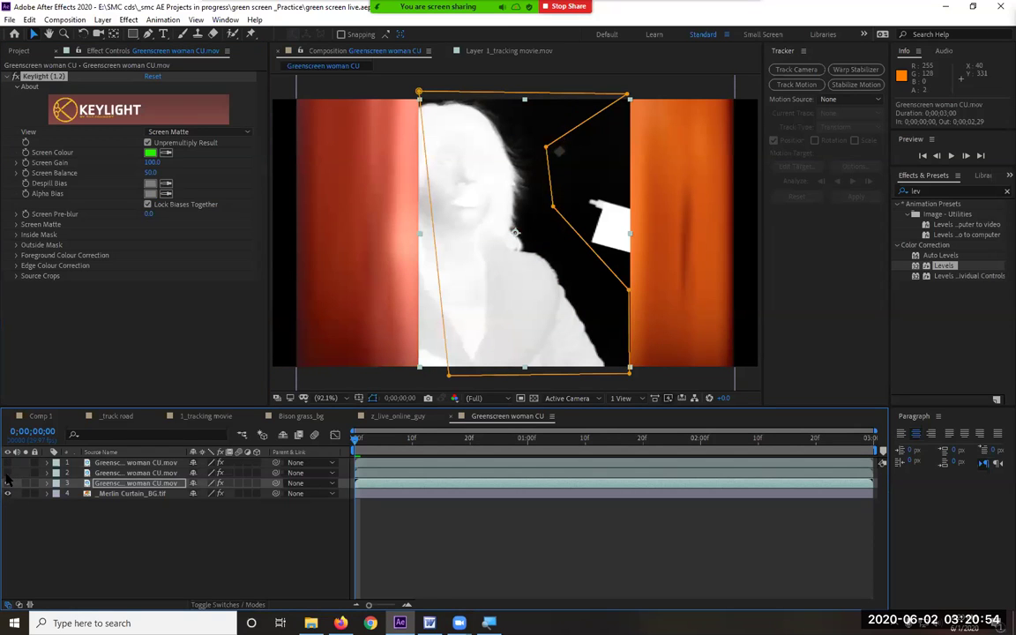
click(16, 224)
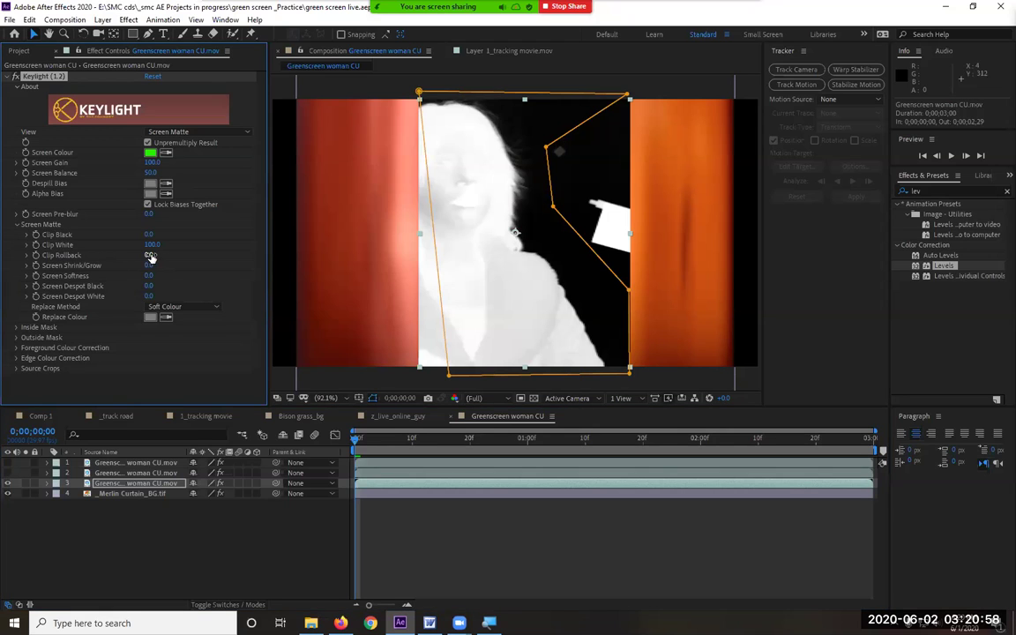
drag(150, 235, 129, 238)
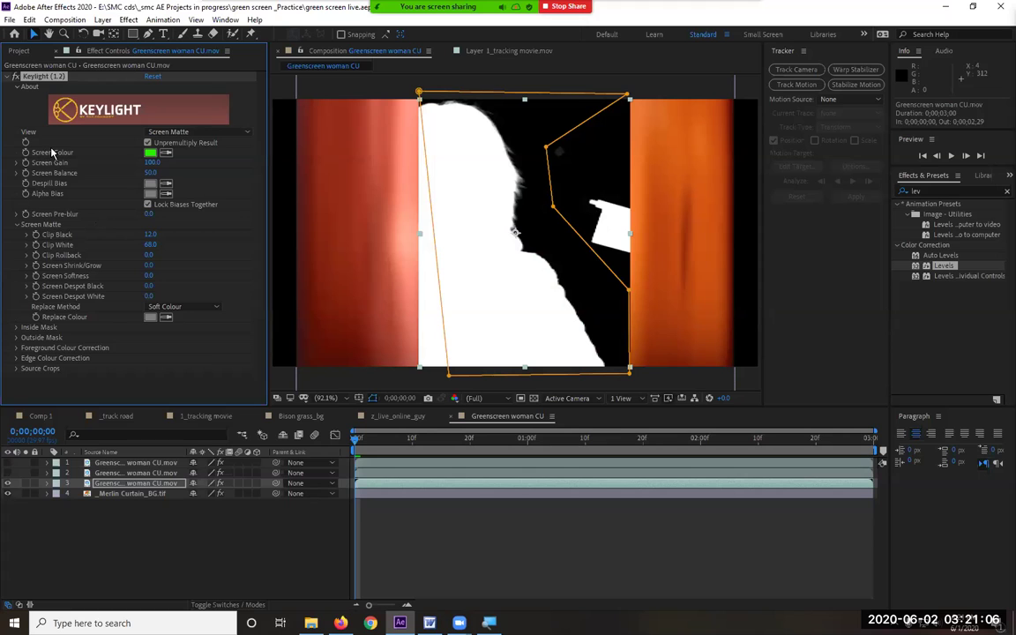
click(187, 134)
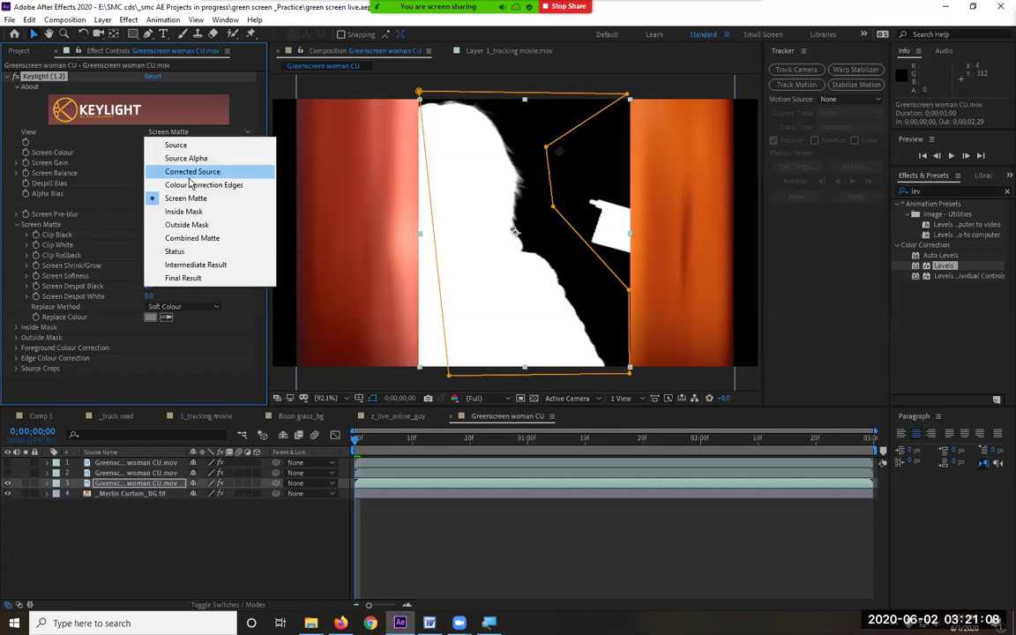
click(187, 278)
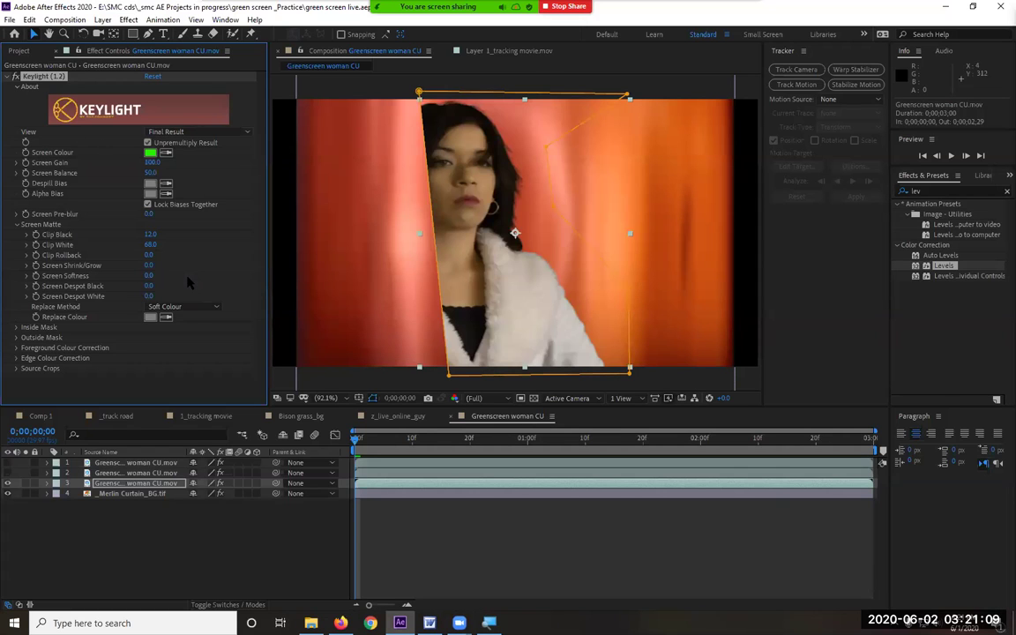
Step: Show the second footage layer, switch its Keylight view to Screen Matte, and set its Clip White to 46
click(7, 472)
click(123, 474)
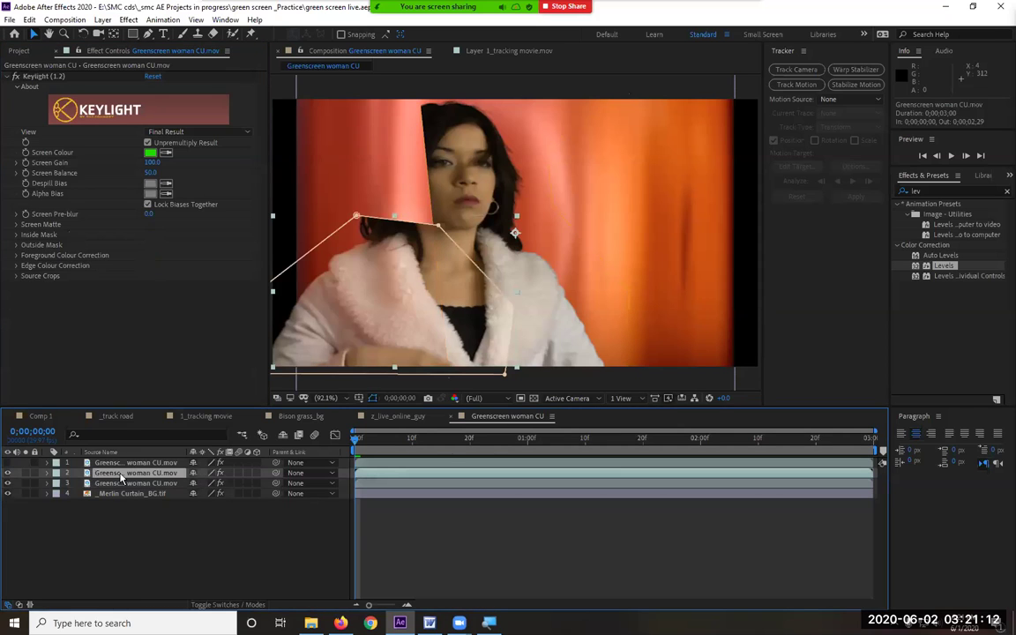
click(216, 133)
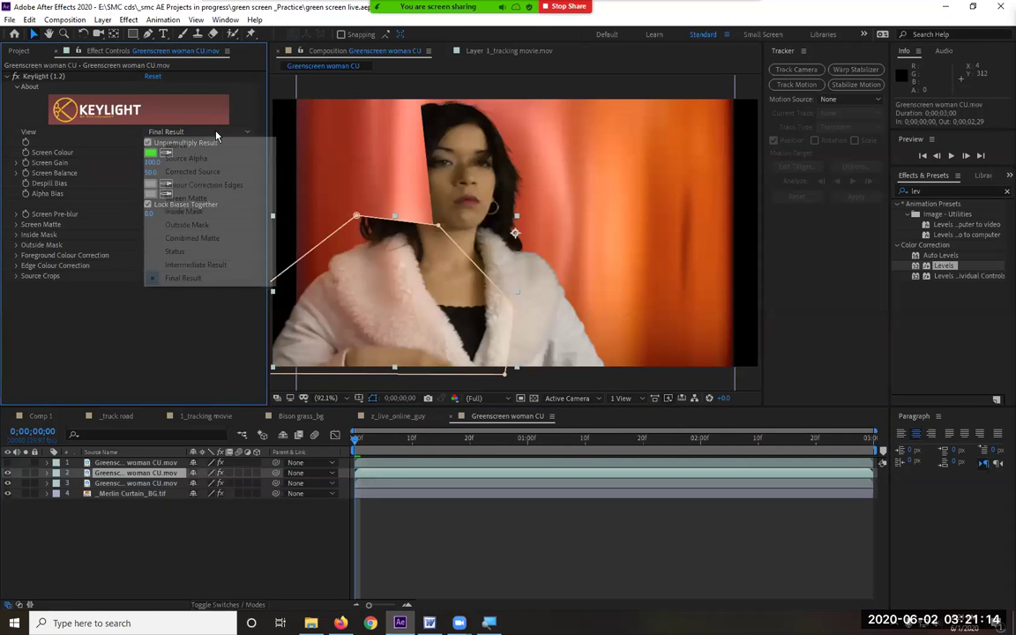
click(218, 160)
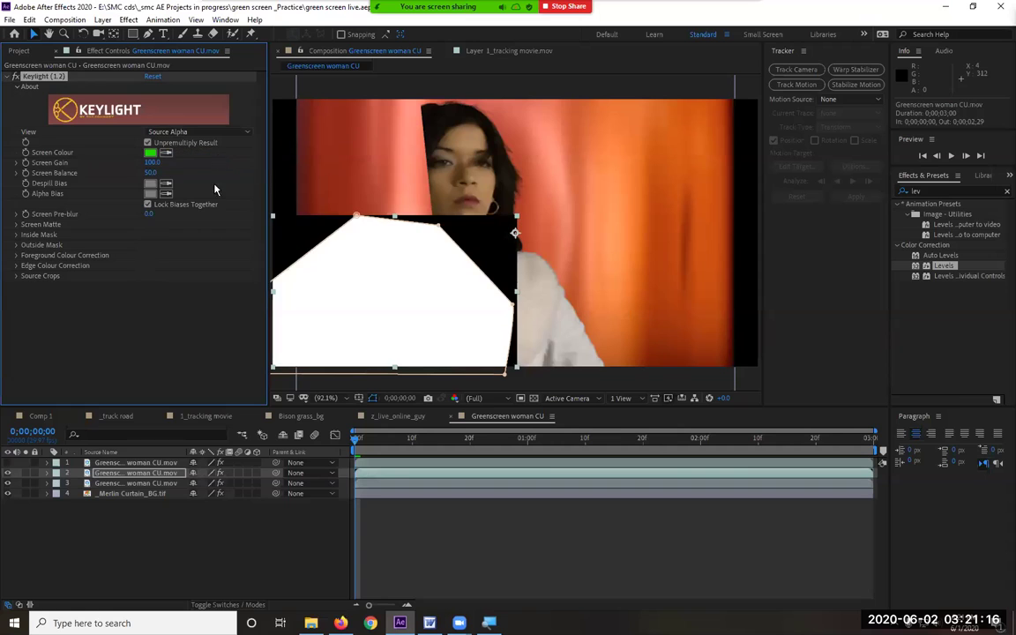
click(210, 132)
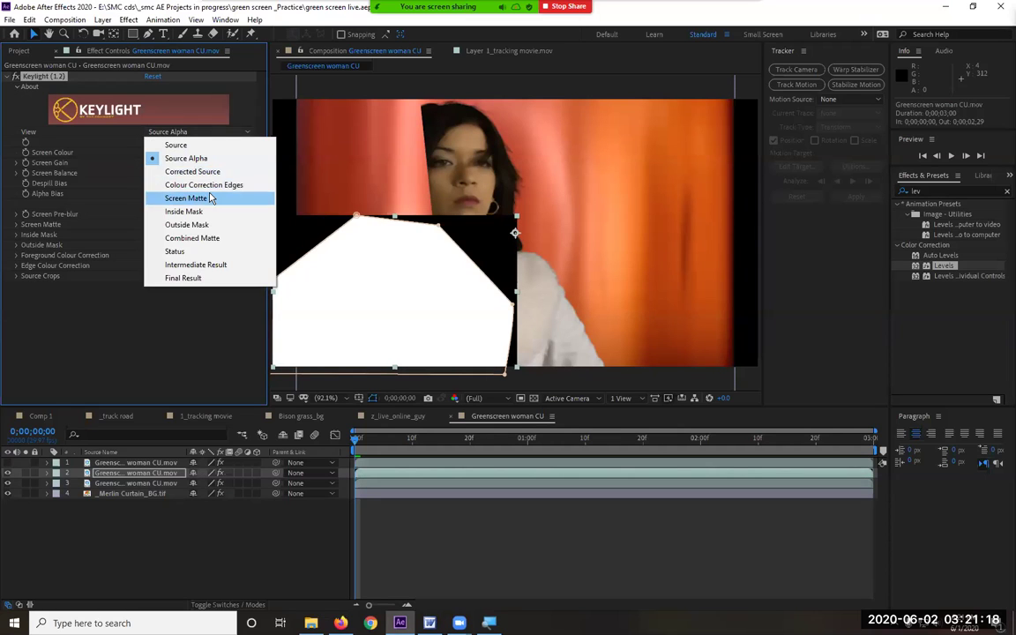
click(208, 199)
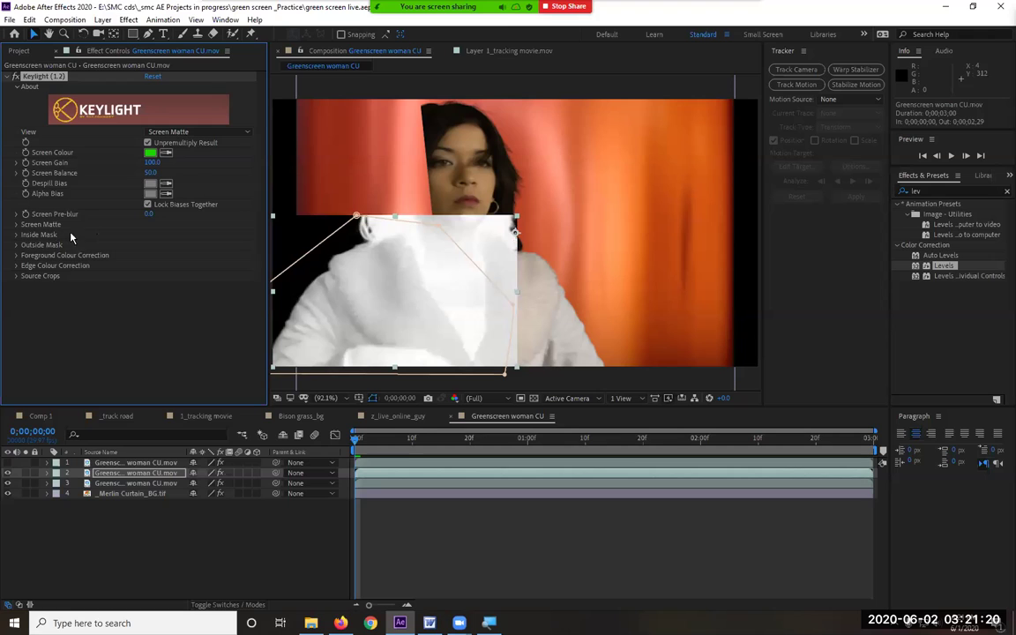
click(15, 225)
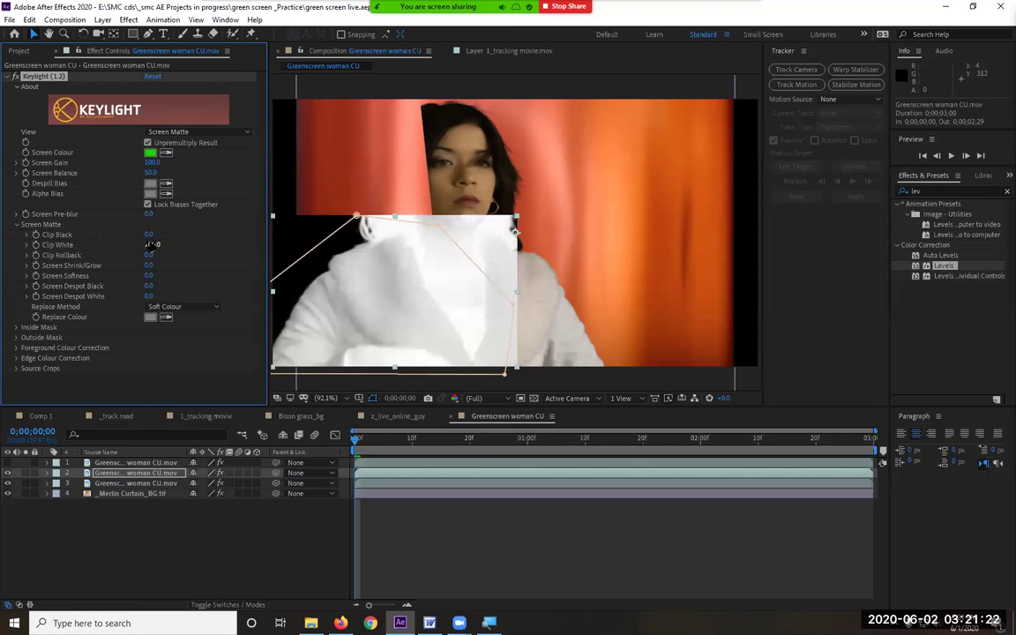
drag(152, 244, 127, 249)
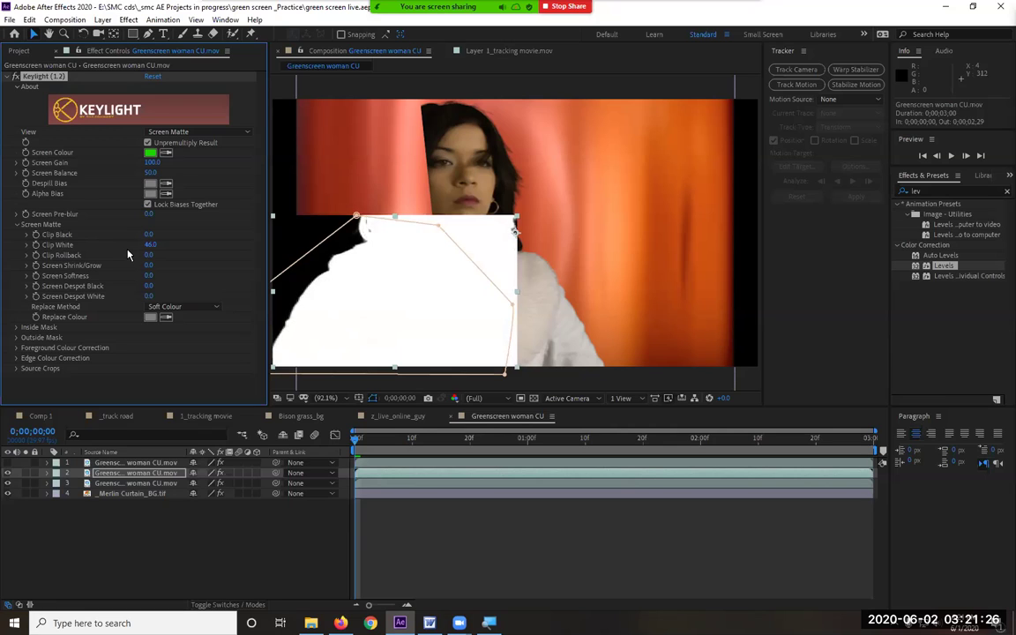
Step: Show the first footage layer again and toggle its visibility to check the masked head section
click(7, 463)
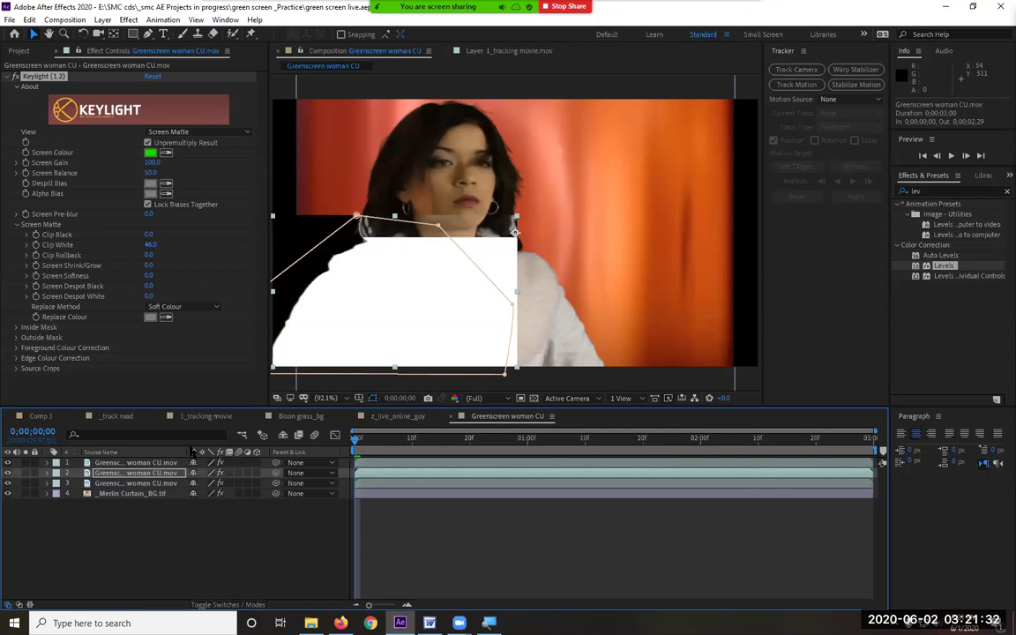
click(100, 484)
click(116, 464)
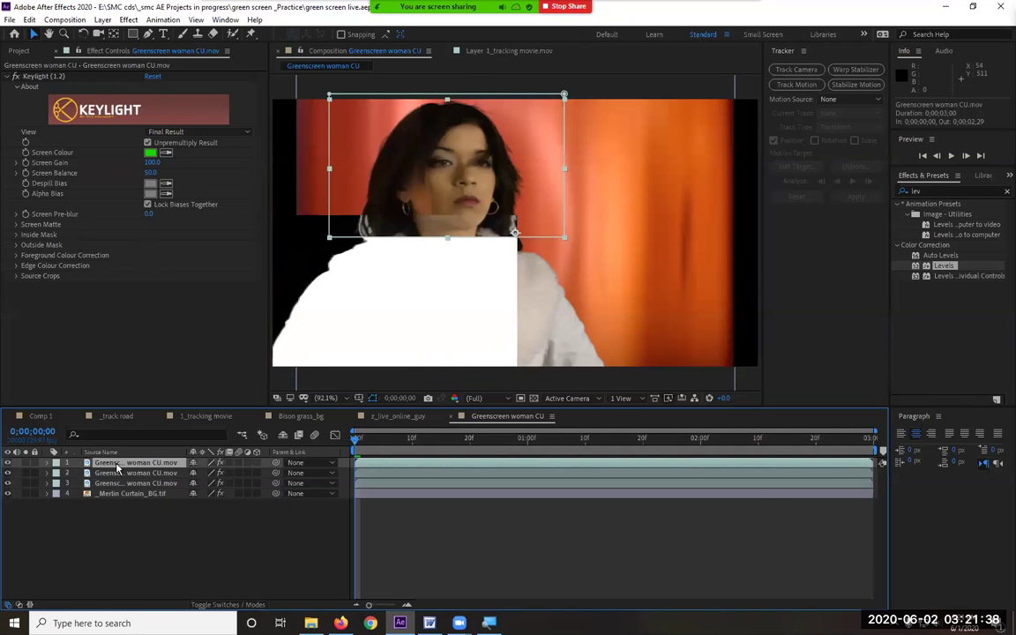
click(8, 463)
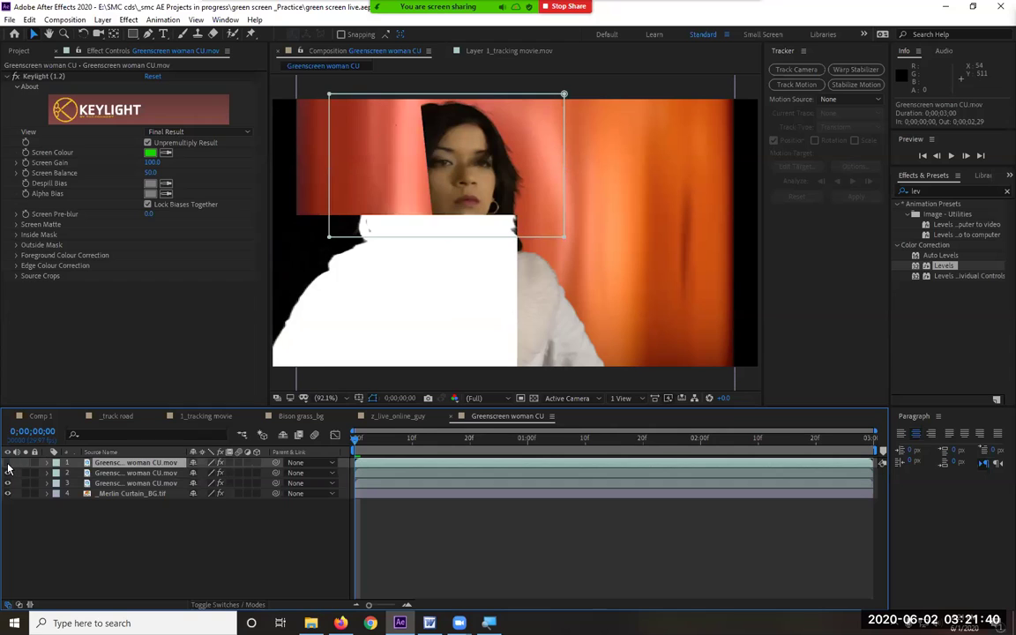
click(8, 463)
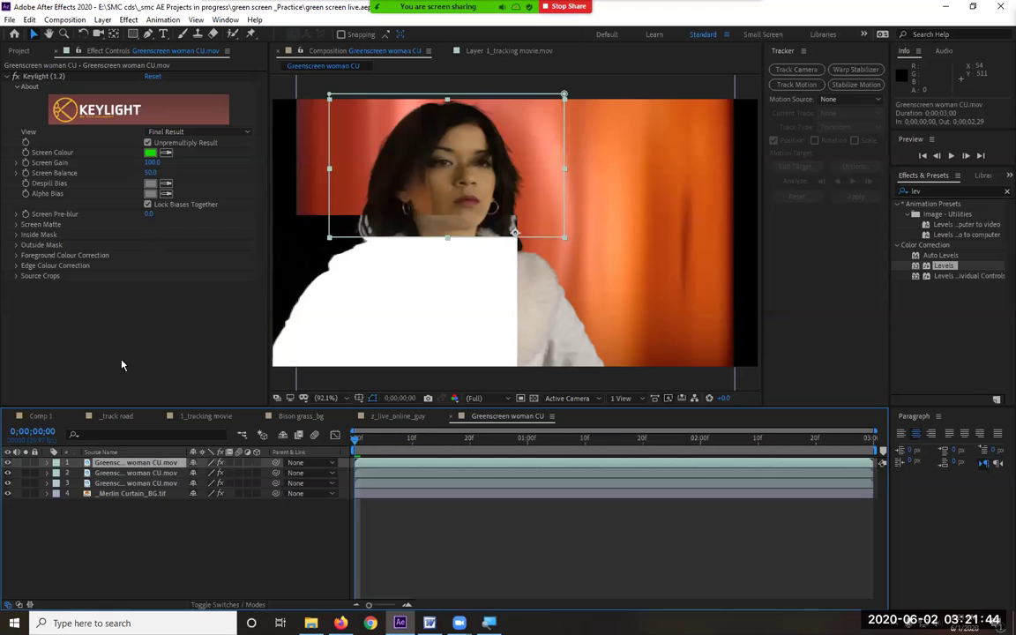
Step: Return the second footage layer's Keylight view to Final Result
click(139, 483)
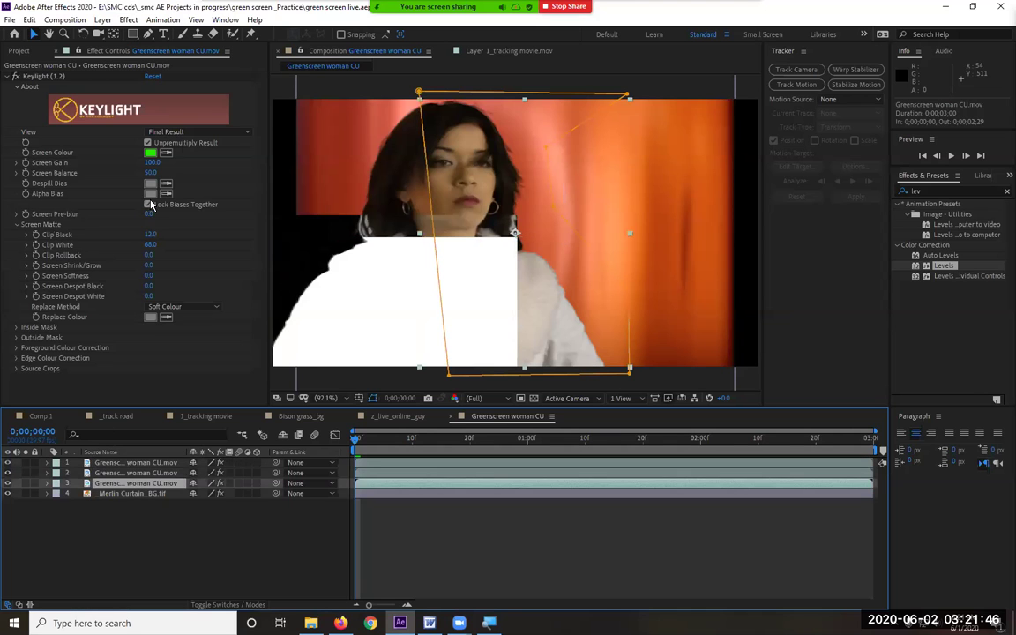
click(168, 132)
click(129, 475)
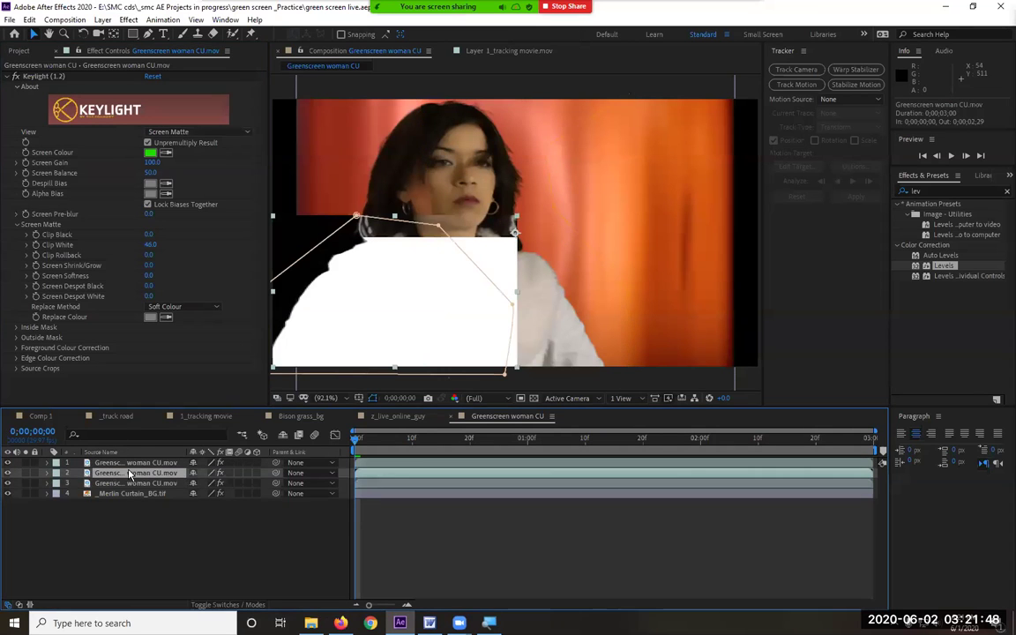
click(194, 132)
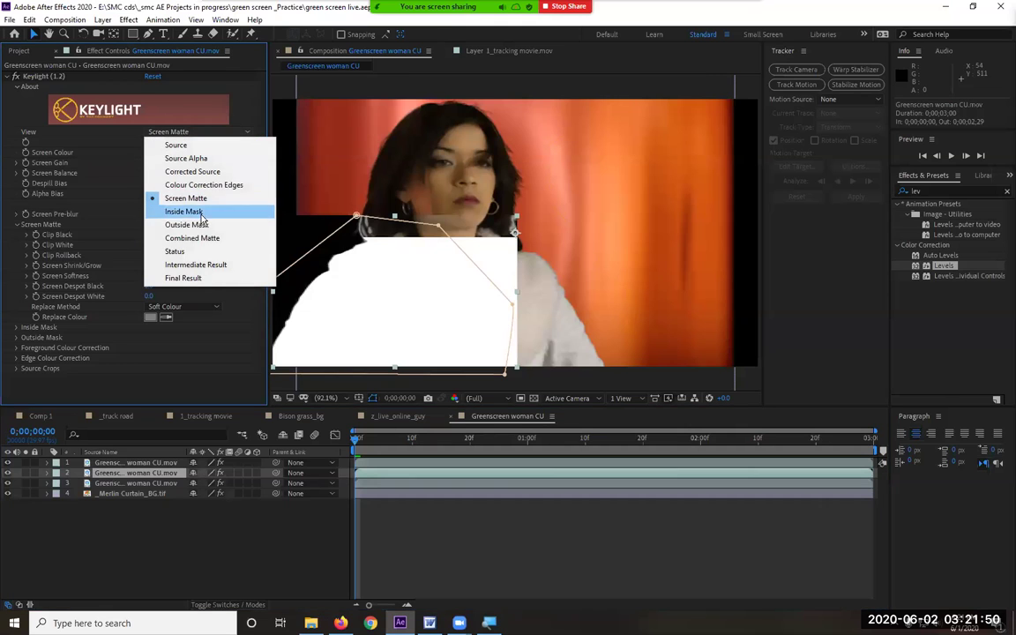
click(208, 280)
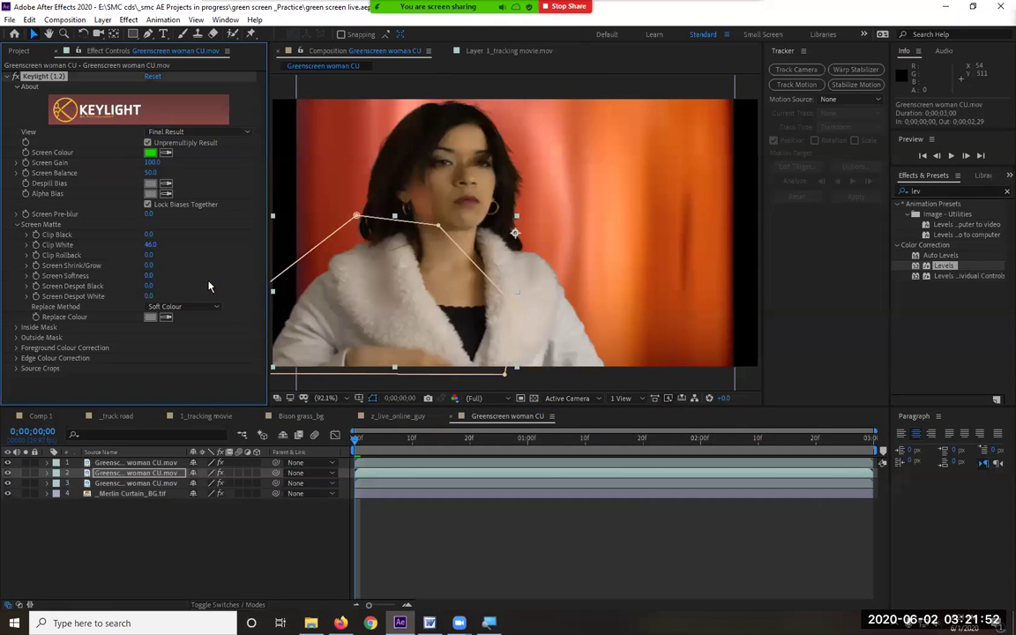
Step: Scrub through the composition to frame 0;00;01;00 and examine the head mask's edges around the hair and raised hand
click(297, 527)
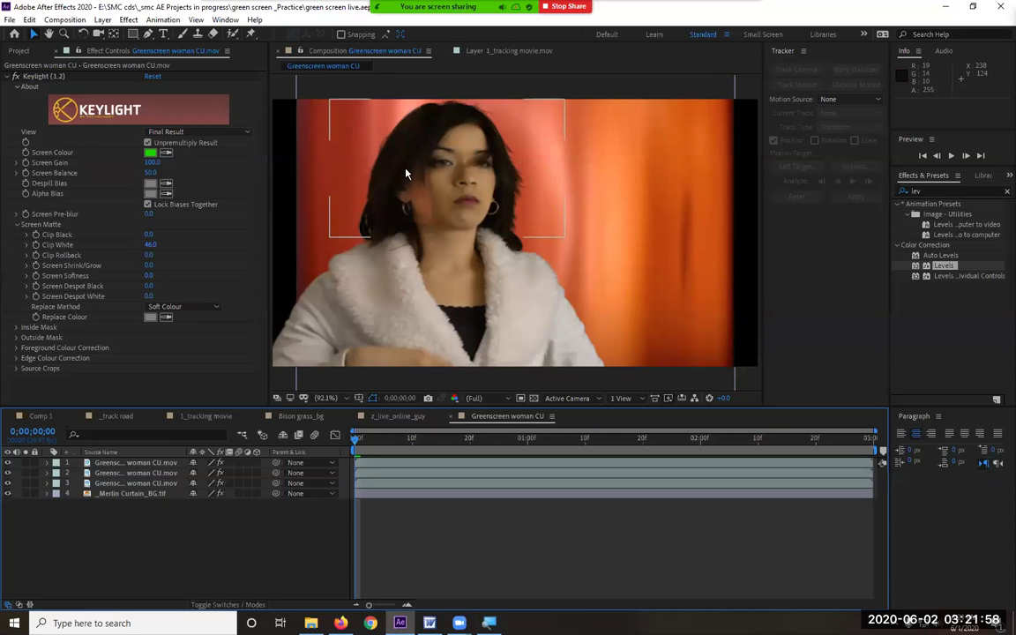
drag(370, 451, 596, 453)
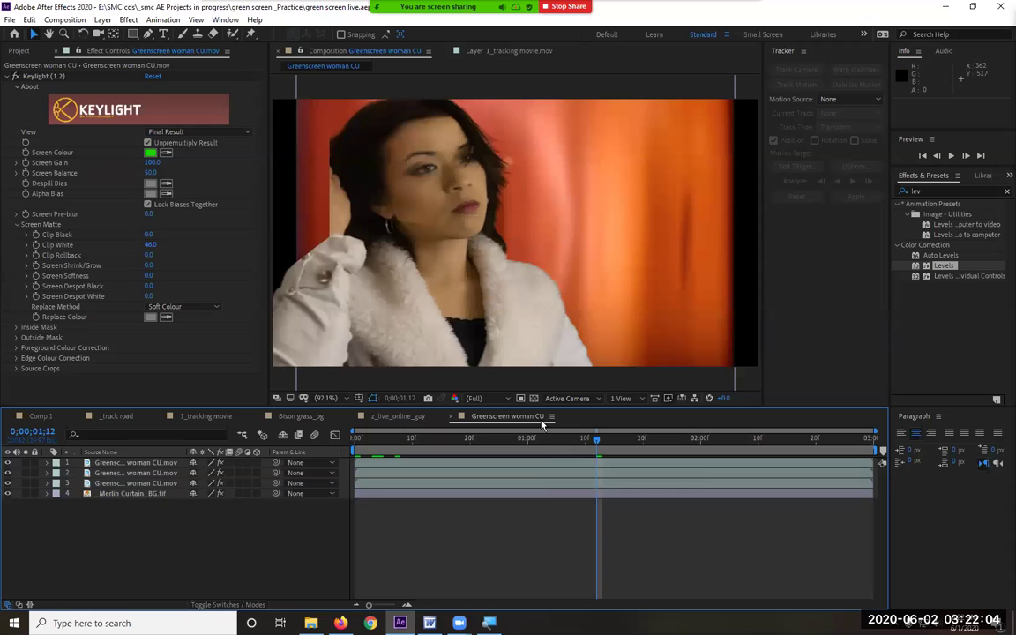
drag(596, 446, 567, 446)
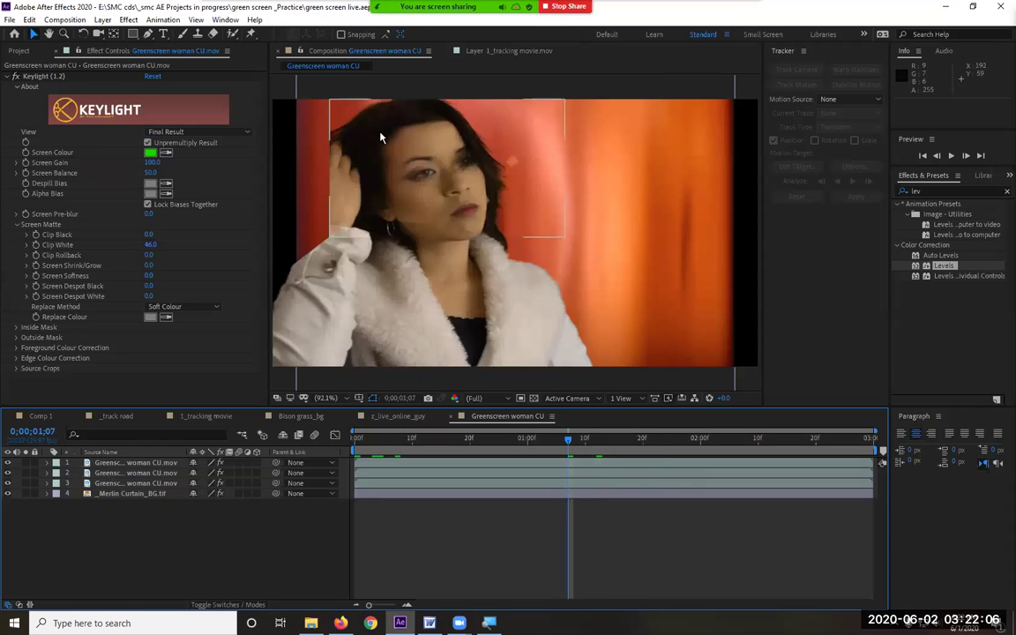
drag(331, 110, 564, 237)
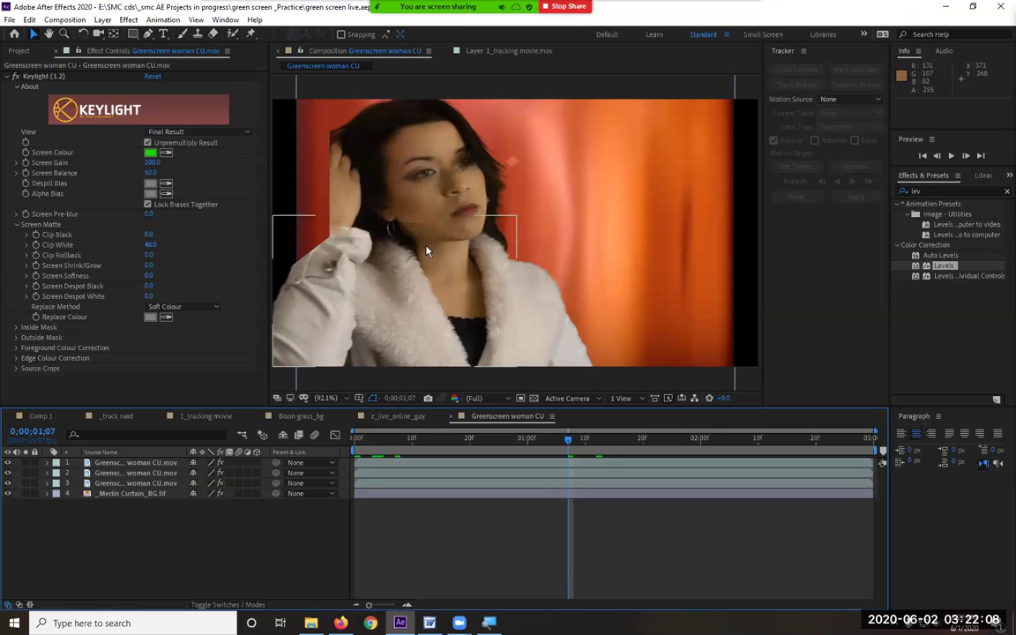
click(432, 166)
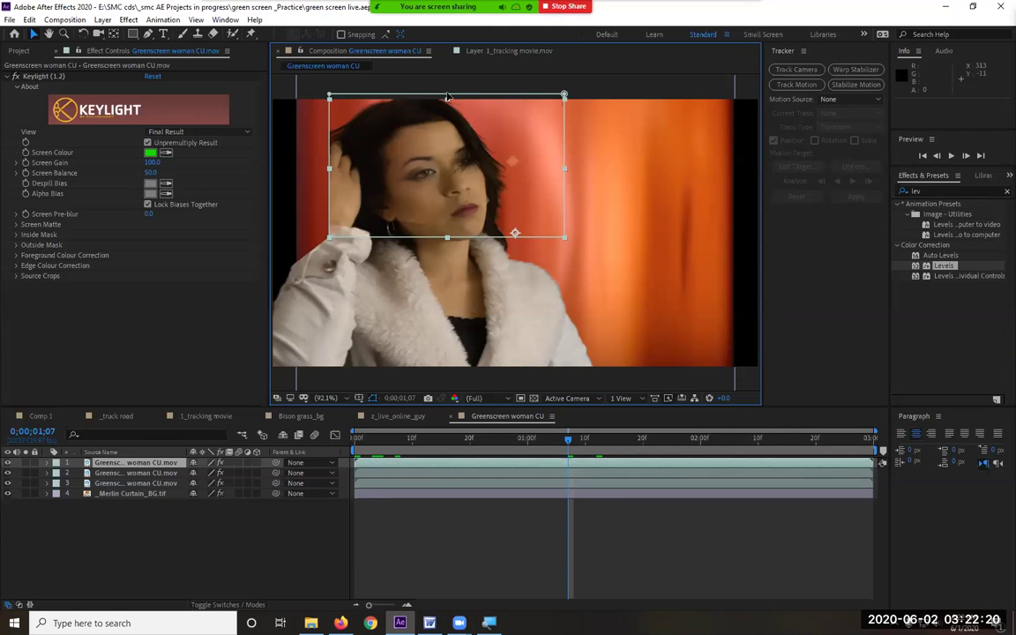
click(138, 534)
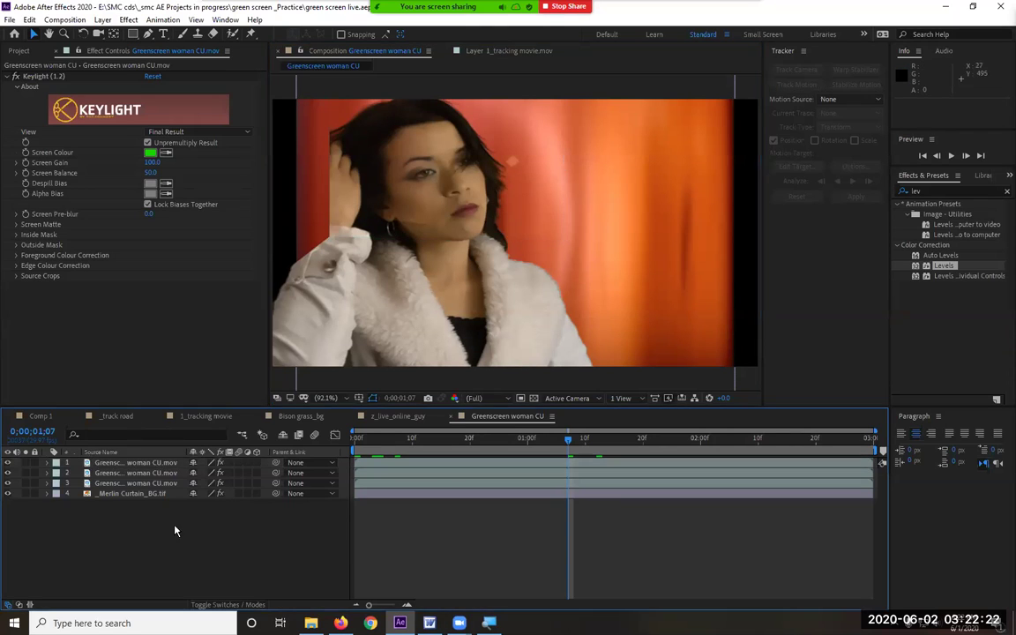
drag(379, 437, 527, 452)
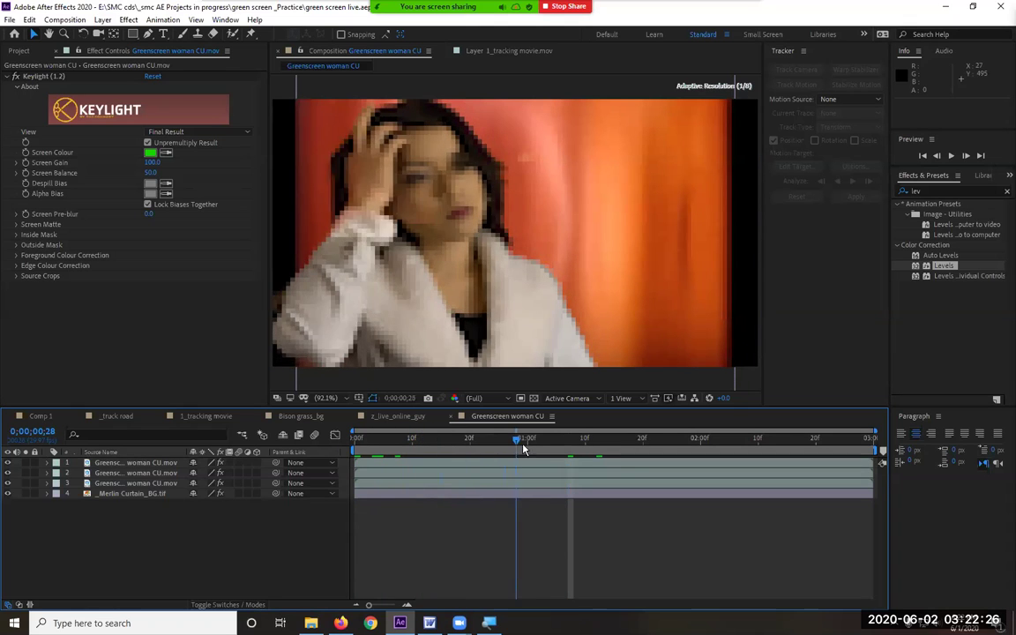
Step: Reveal Mask 1 on the first footage layer and move its left edge outward past the woman's hair and raised hand
click(442, 180)
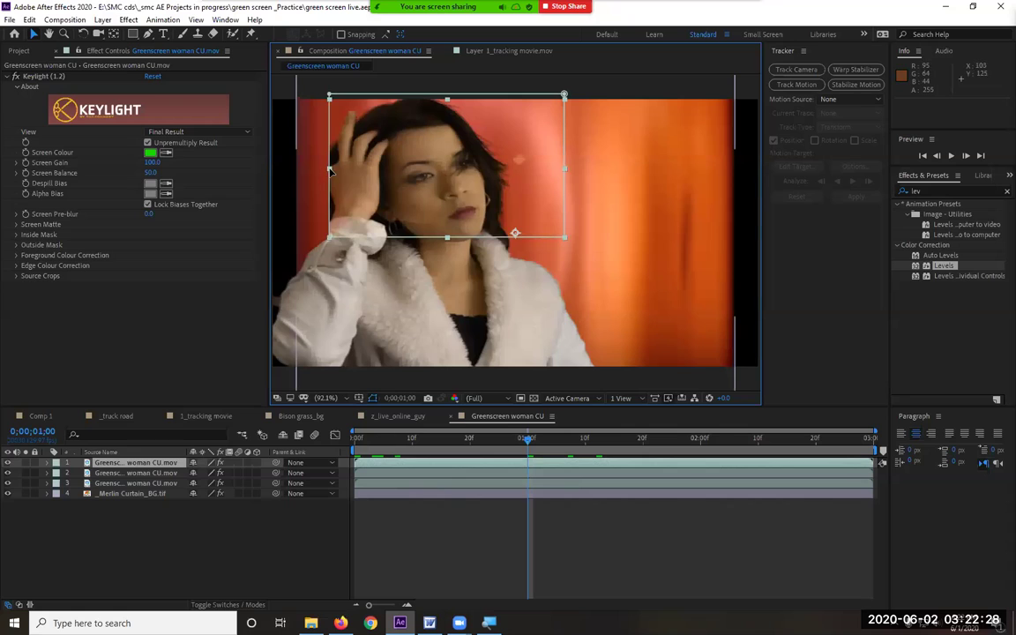
key(m)
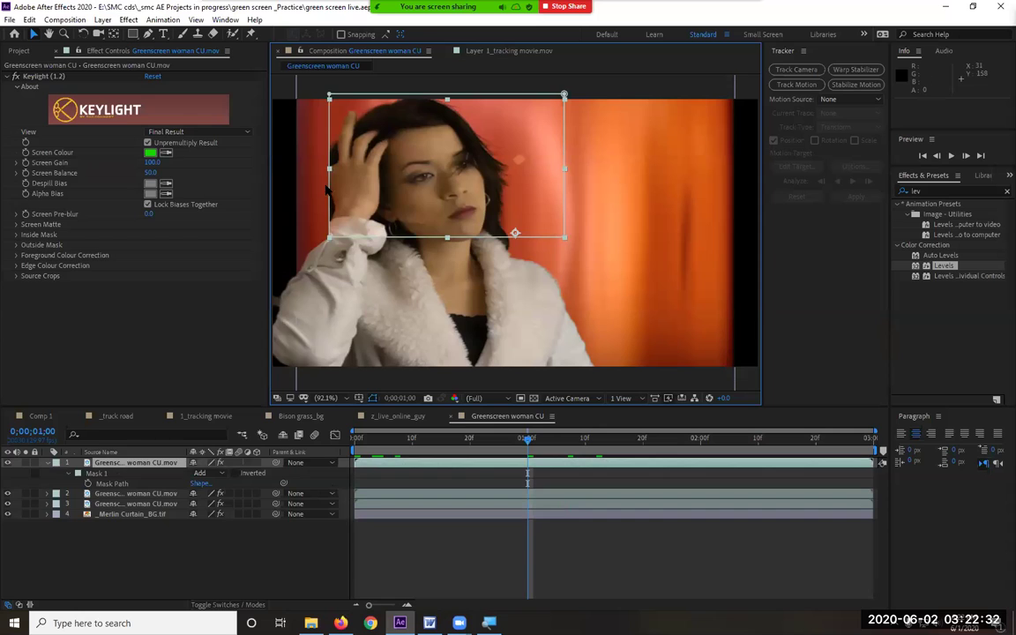
click(361, 173)
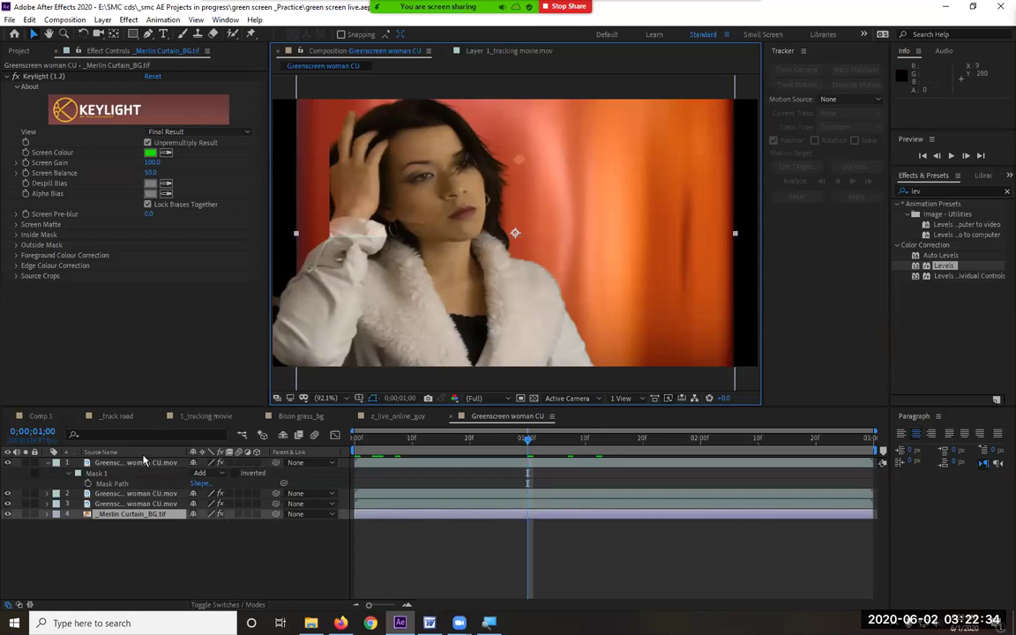
click(198, 473)
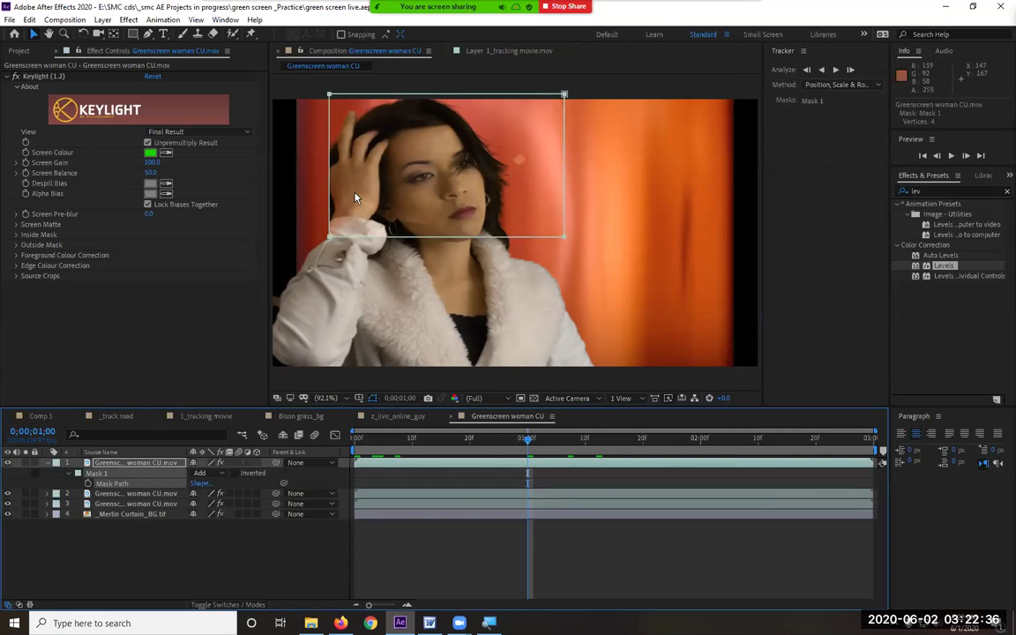
click(319, 173)
drag(329, 169, 285, 173)
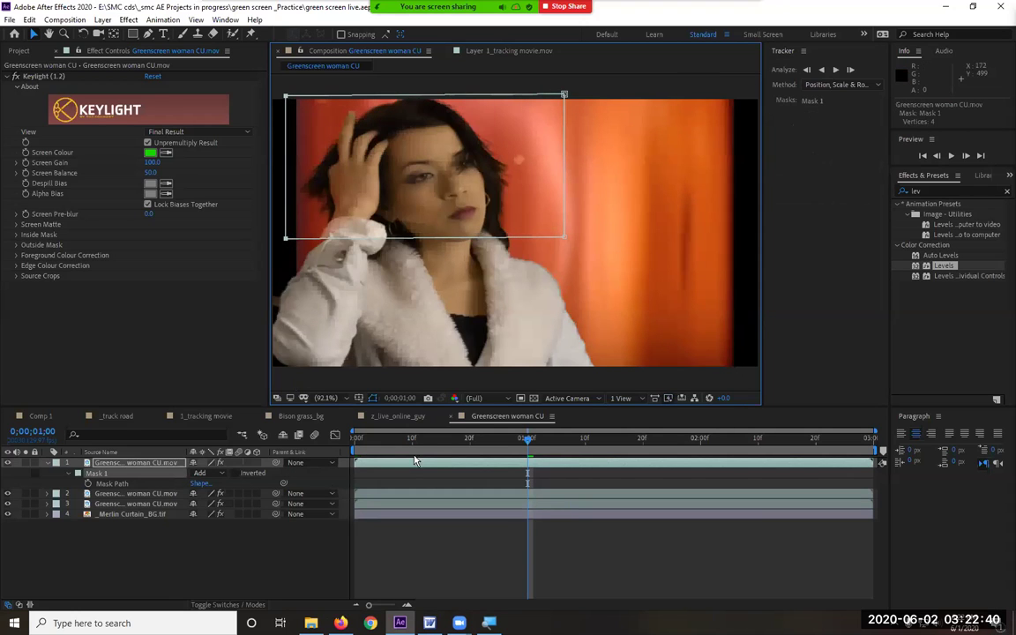
Step: Scrub through the opening frames, return to the first frame, and play the composition to check the combined key
key(Home)
drag(374, 447, 487, 450)
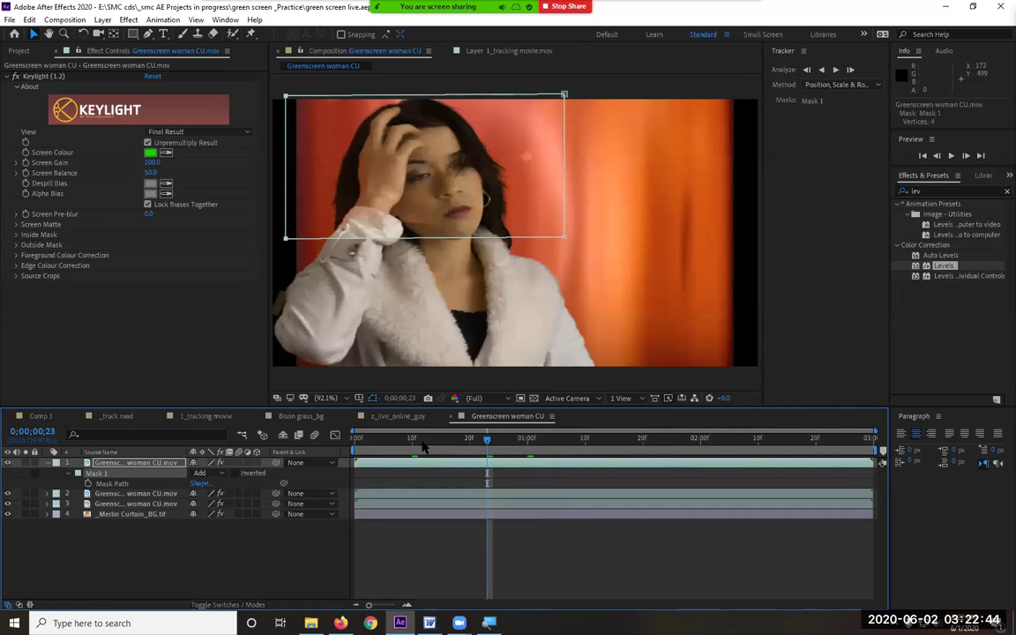
key(Home)
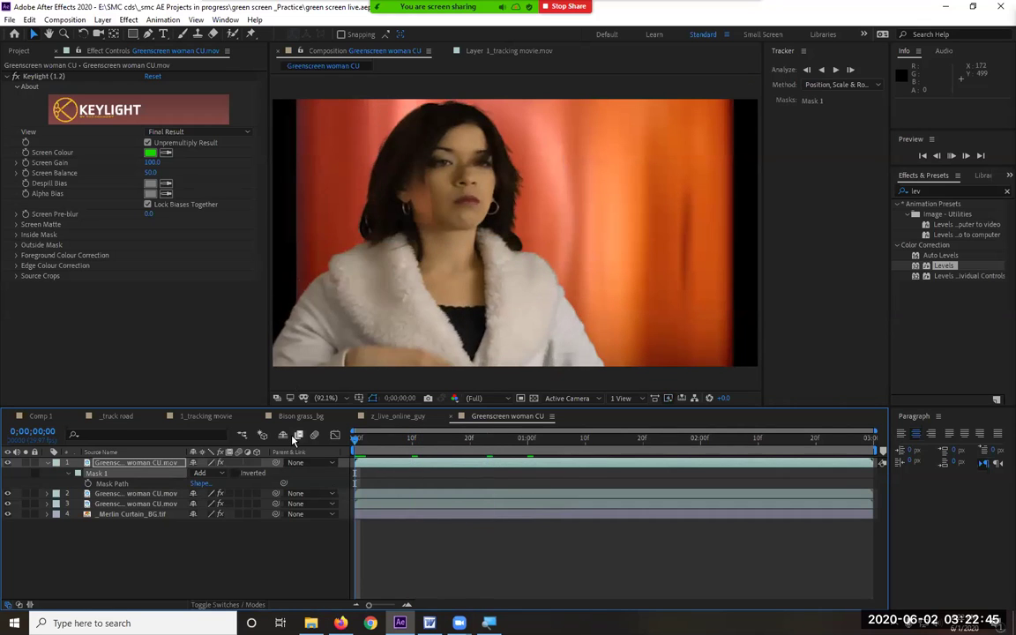
key(space)
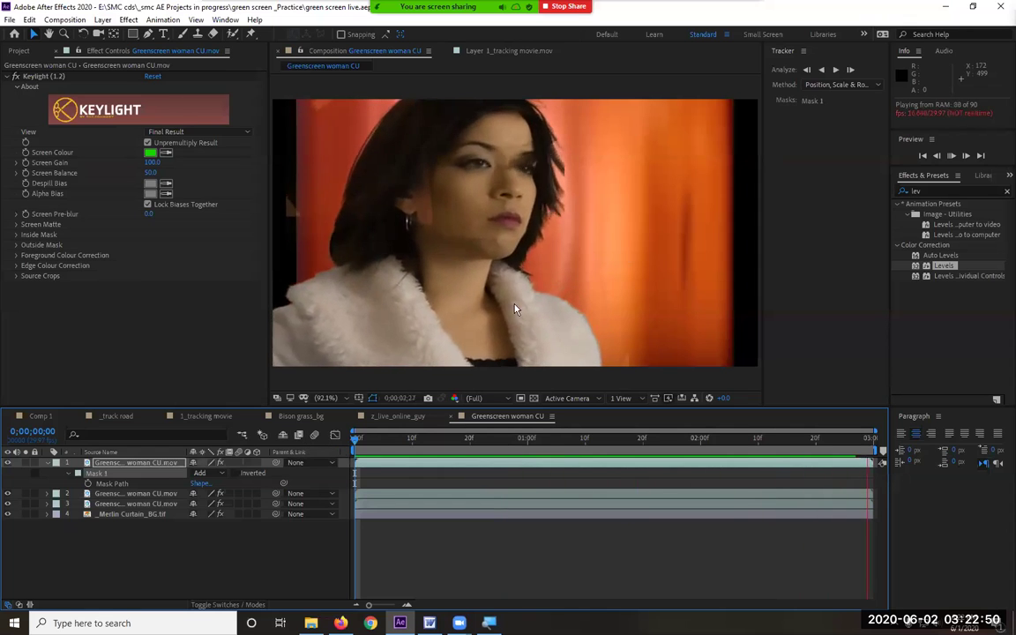
Step: Scale the Merlin curtain background layer to 201% so it fills the frame, and stop playback
click(146, 518)
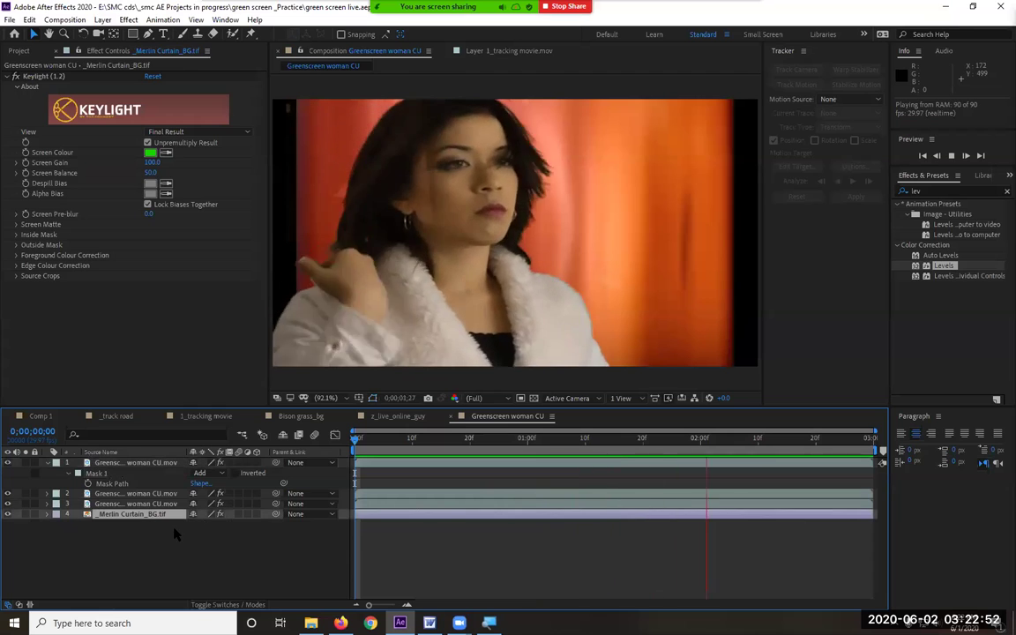
key(s)
drag(225, 524, 318, 524)
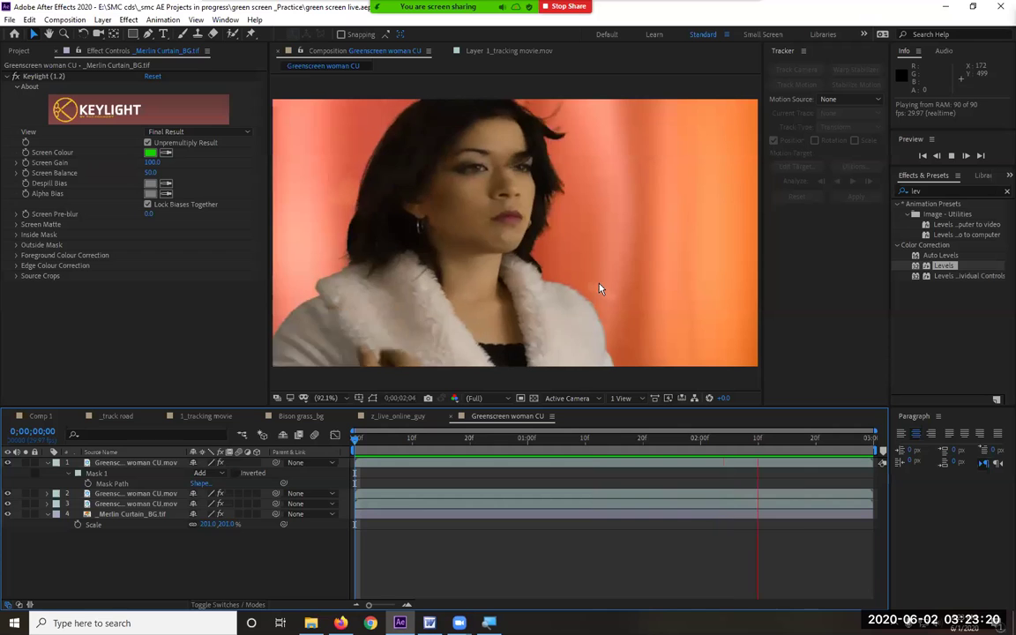
key(space)
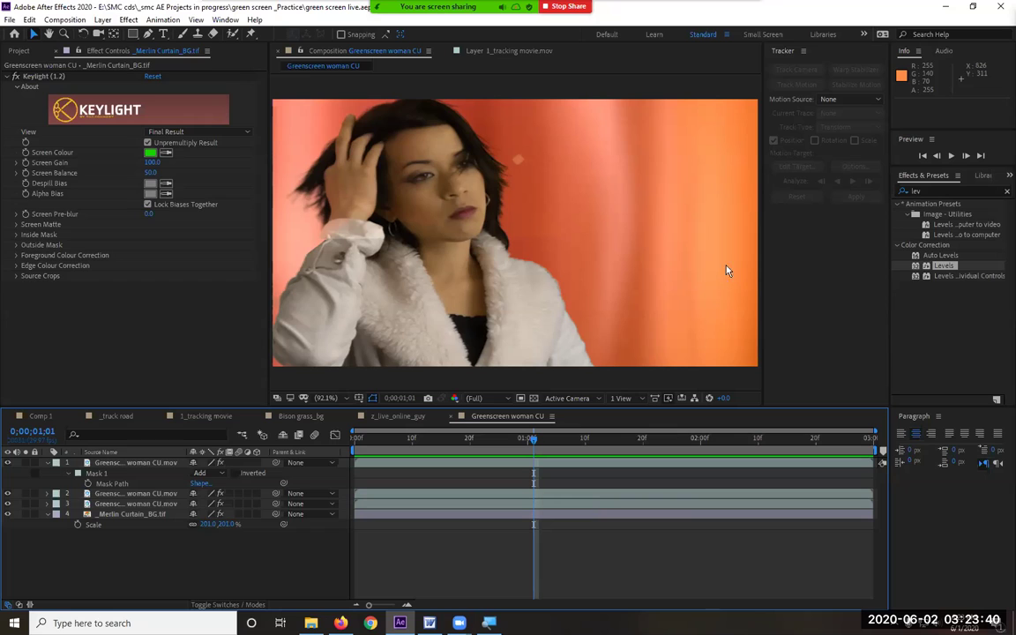
Step: Sample the woman's skin as the Despill Bias in the background layer's Keylight effect
click(51, 188)
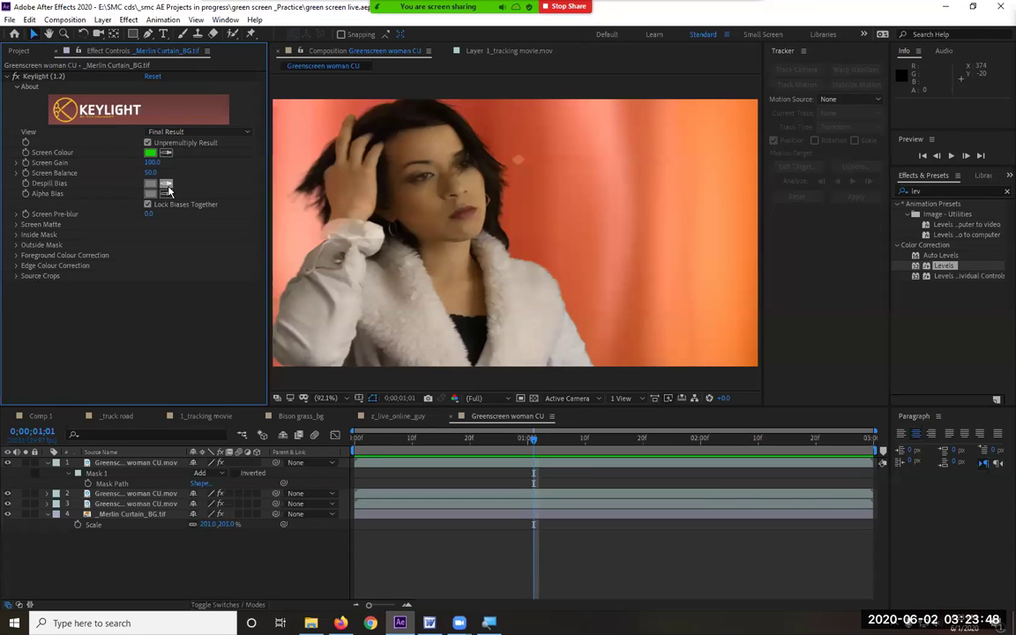
click(166, 183)
click(415, 152)
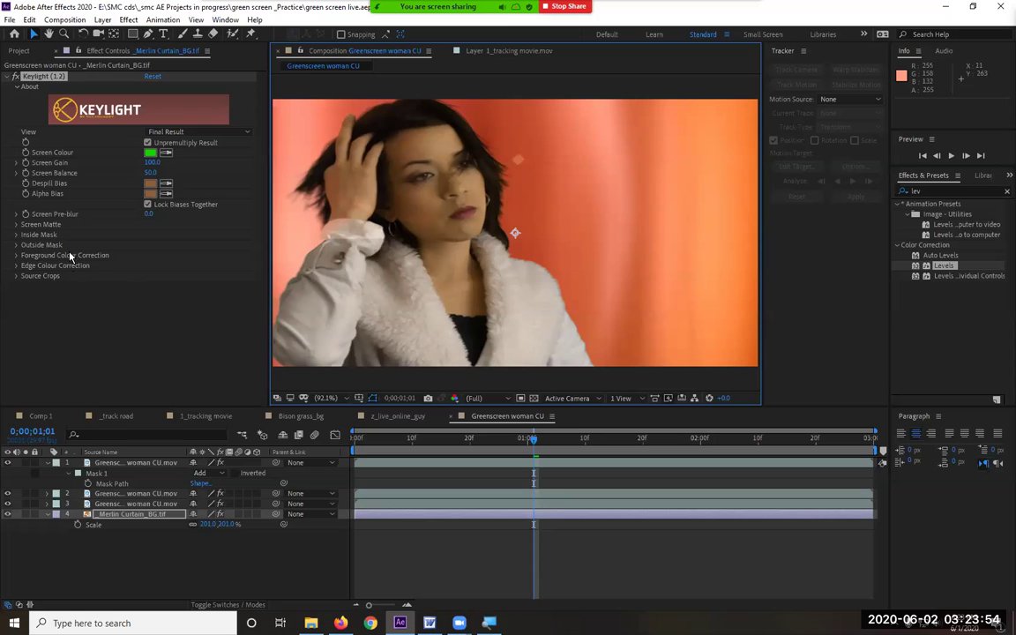
click(166, 182)
click(401, 240)
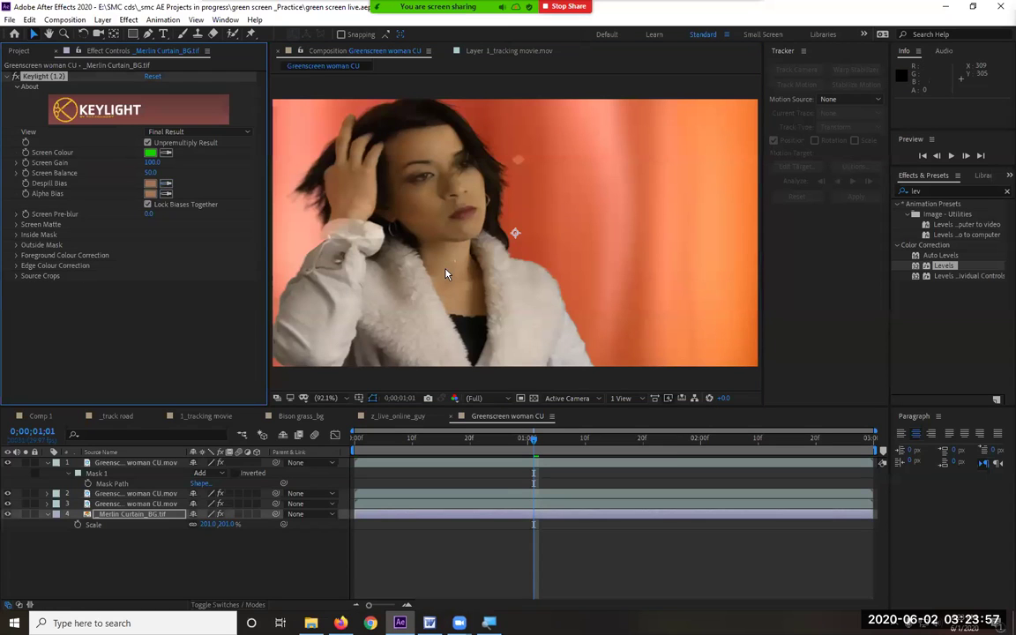
Step: Delete the Keylight effect from the Merlin curtain background layer
click(132, 462)
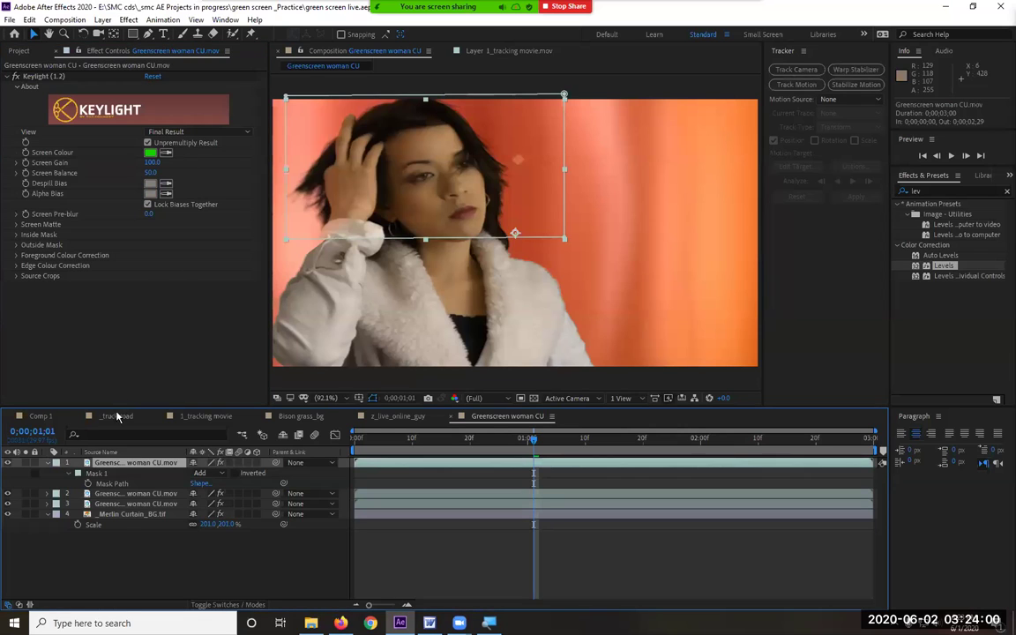
click(132, 513)
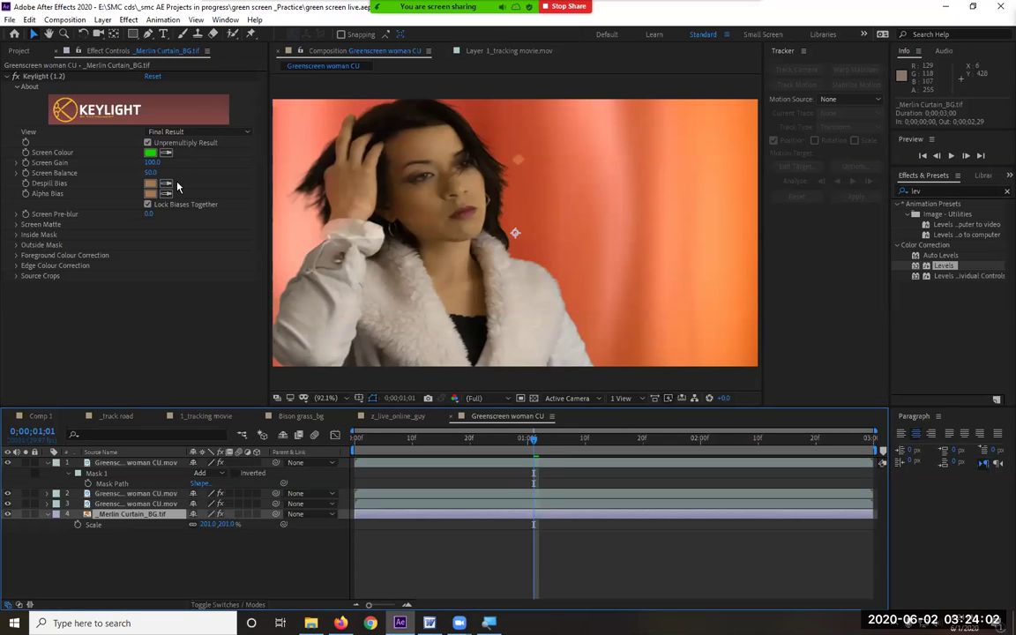
click(46, 77)
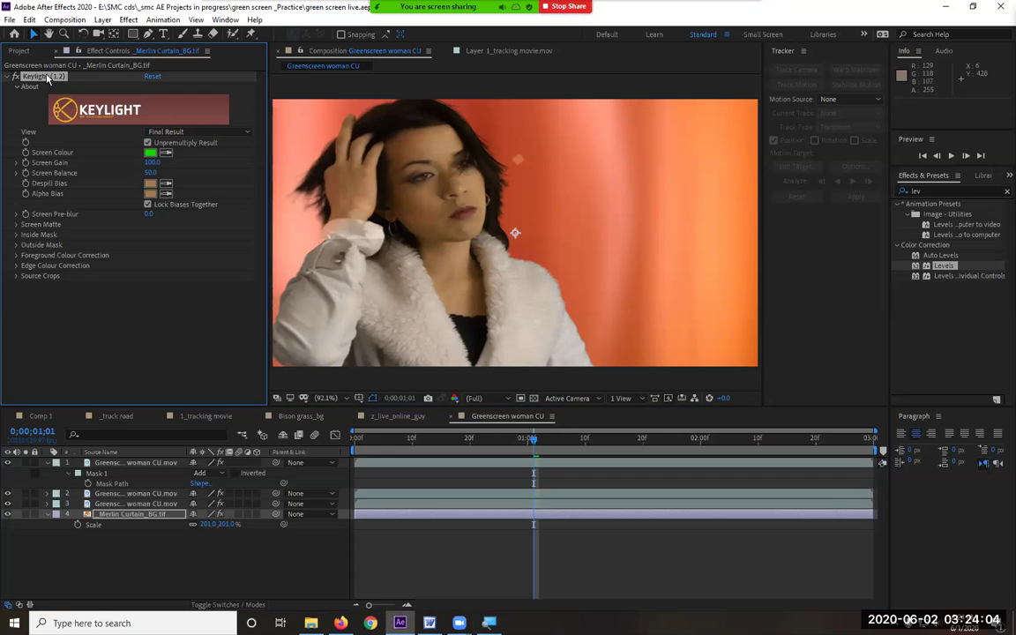
key(Delete)
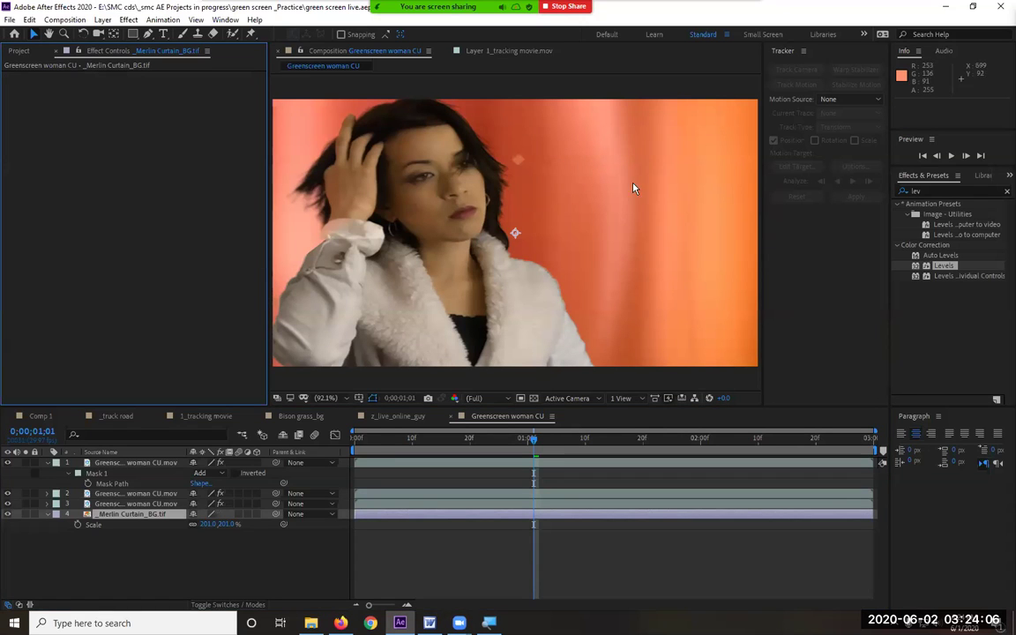
Step: Sample the woman's skin as the first footage layer's Keylight Despill Bias, and set Screen Gain to 120 and Screen Balance to 73
click(149, 465)
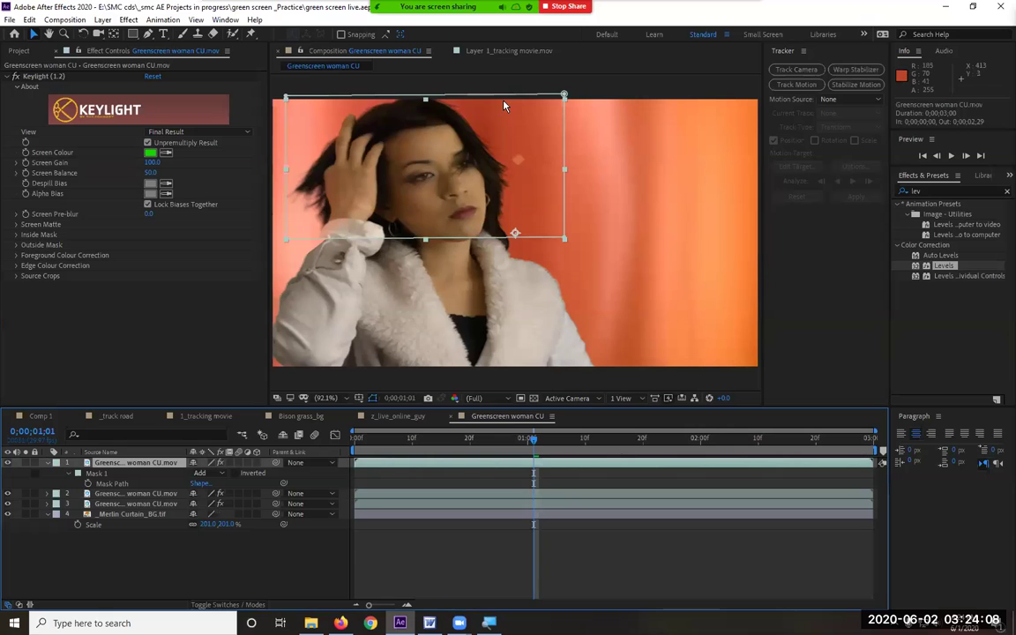
click(168, 183)
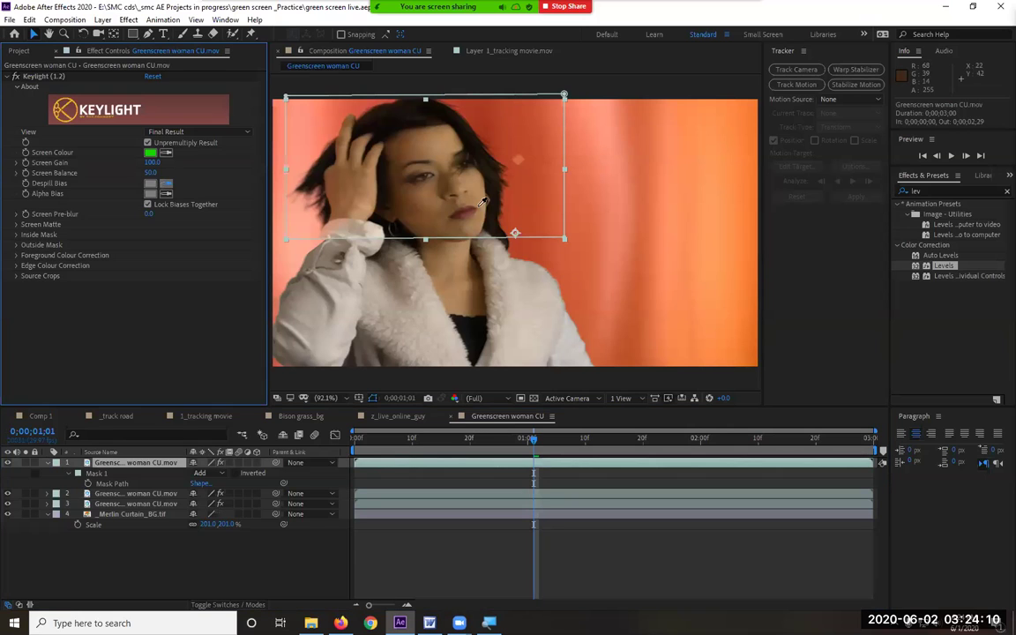
click(449, 229)
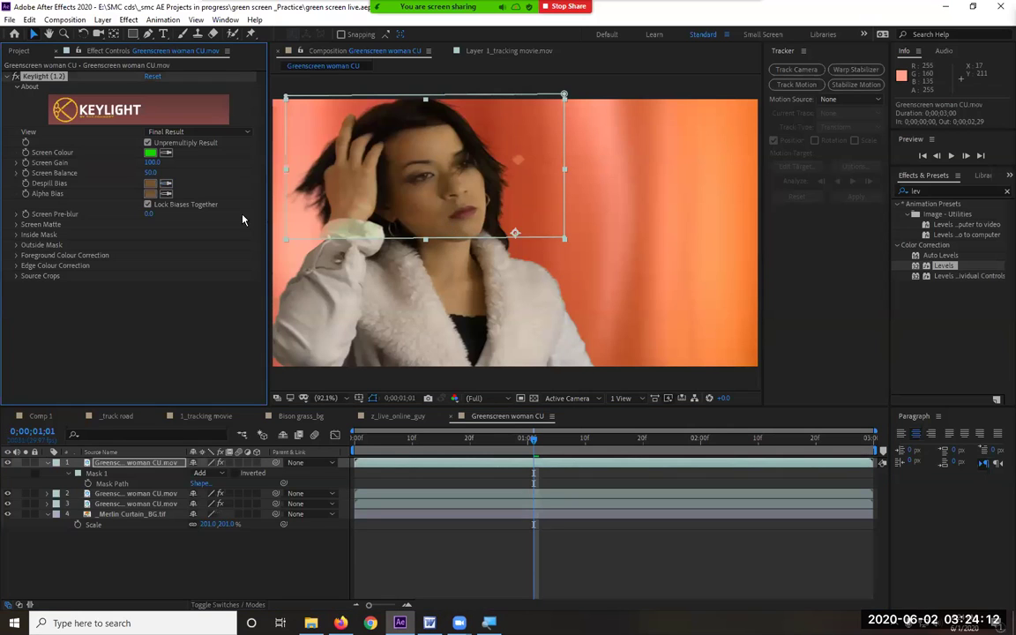
click(409, 253)
mouse_move(159, 173)
mouse_down()
mouse_move(59, 160)
mouse_move(136, 158)
mouse_move(139, 171)
mouse_move(167, 163)
mouse_up()
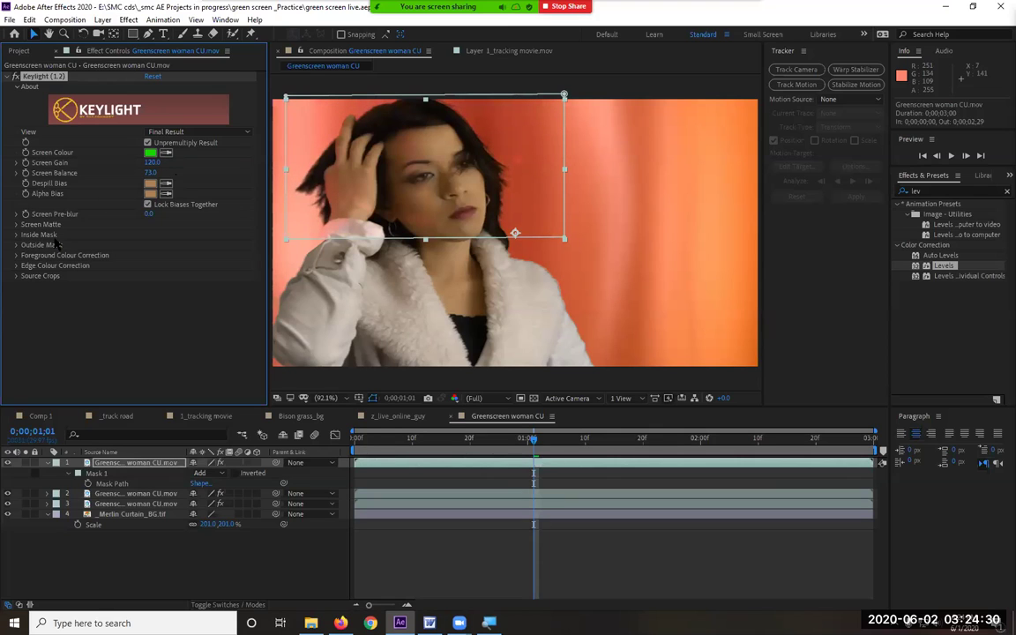
Step: Sample the woman's skin as the Inside Mask replace colour on the first footage layer and adjust the Inside Mask Softness
click(16, 234)
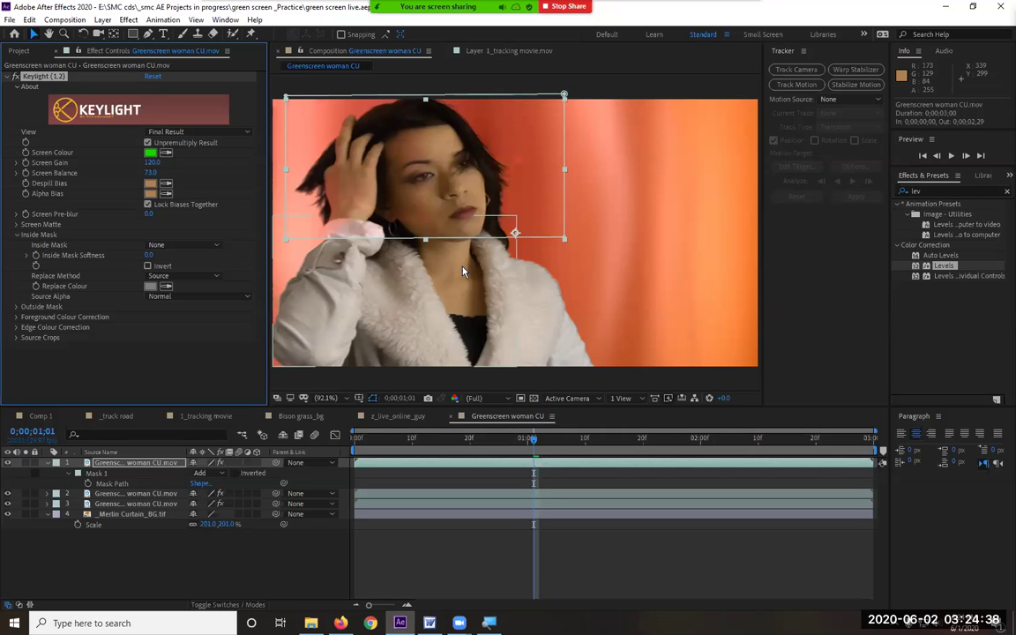
click(166, 286)
click(412, 211)
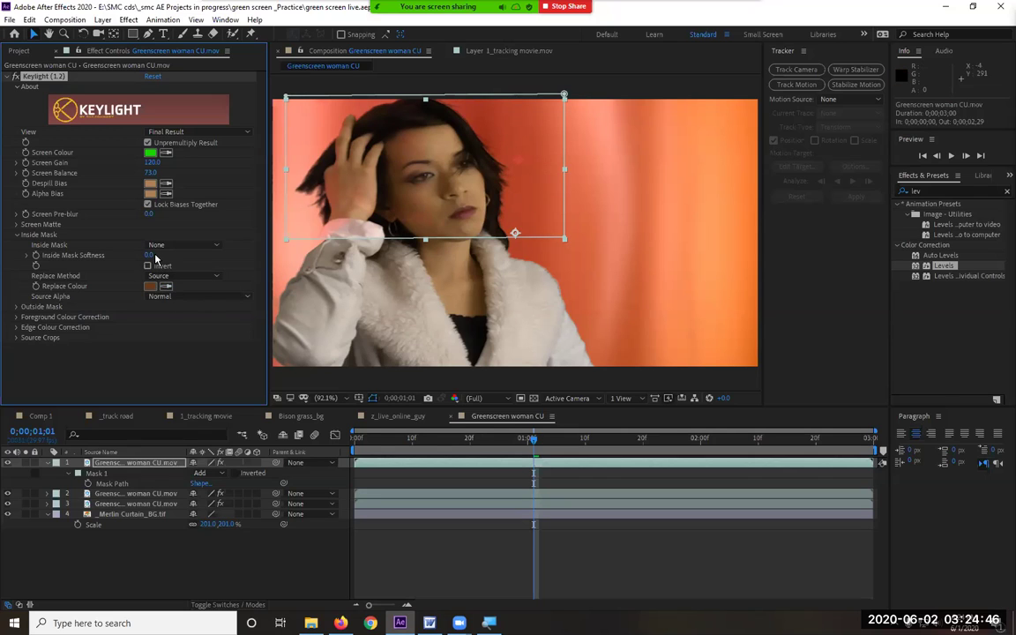
drag(149, 255, 181, 255)
click(16, 234)
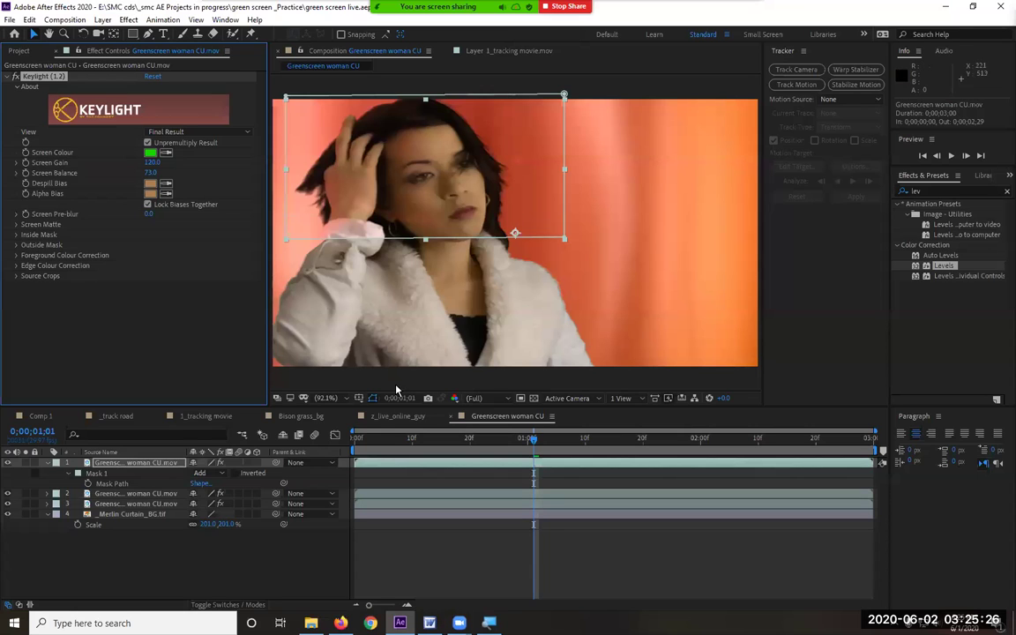
Step: Go to the first frame and show the first footage layer's Keylight output as Screen Matte
key(Home)
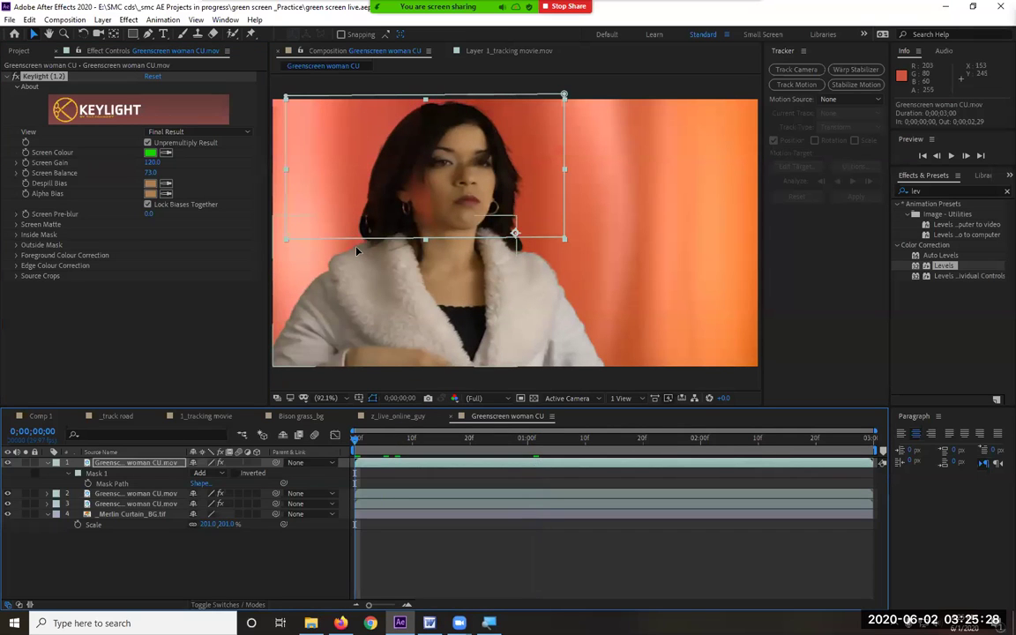
click(358, 272)
click(421, 175)
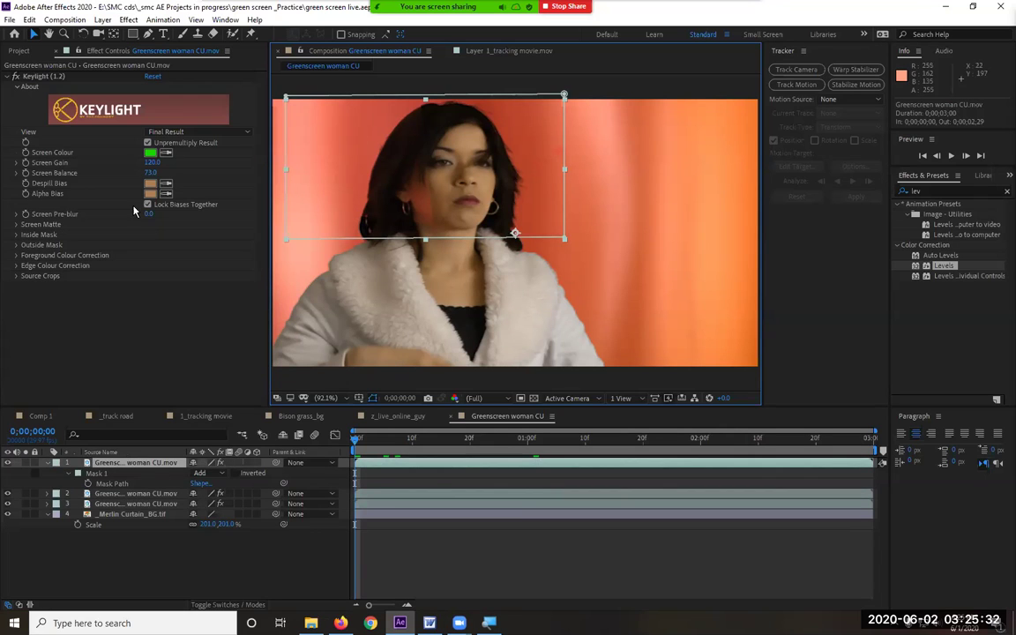
click(198, 132)
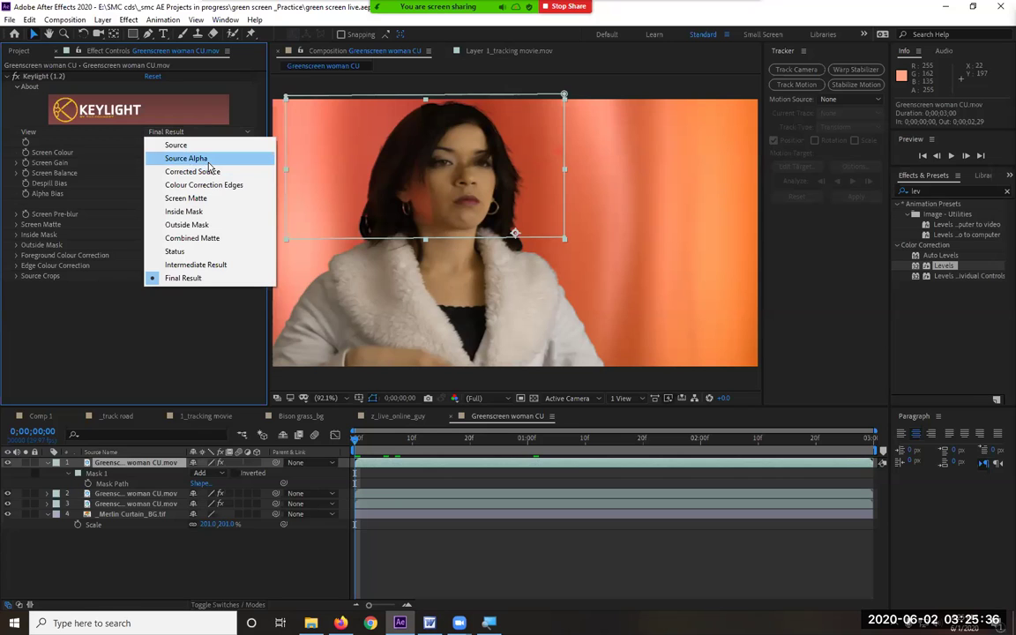
click(197, 197)
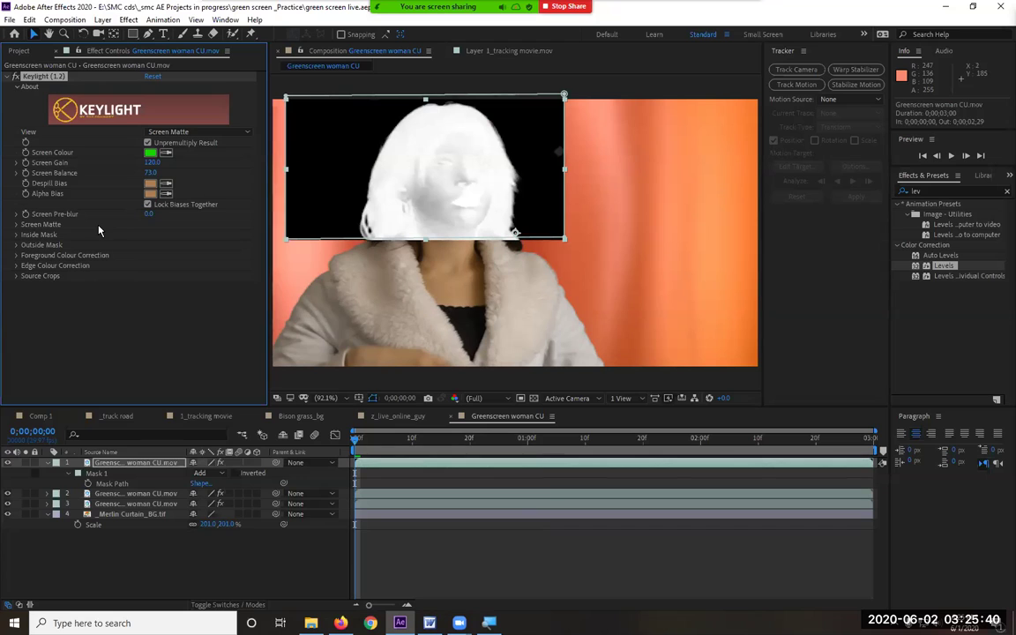
Step: Set the first footage layer's Screen Matte Clip White to 53 and return the Keylight view to Final Result
click(17, 225)
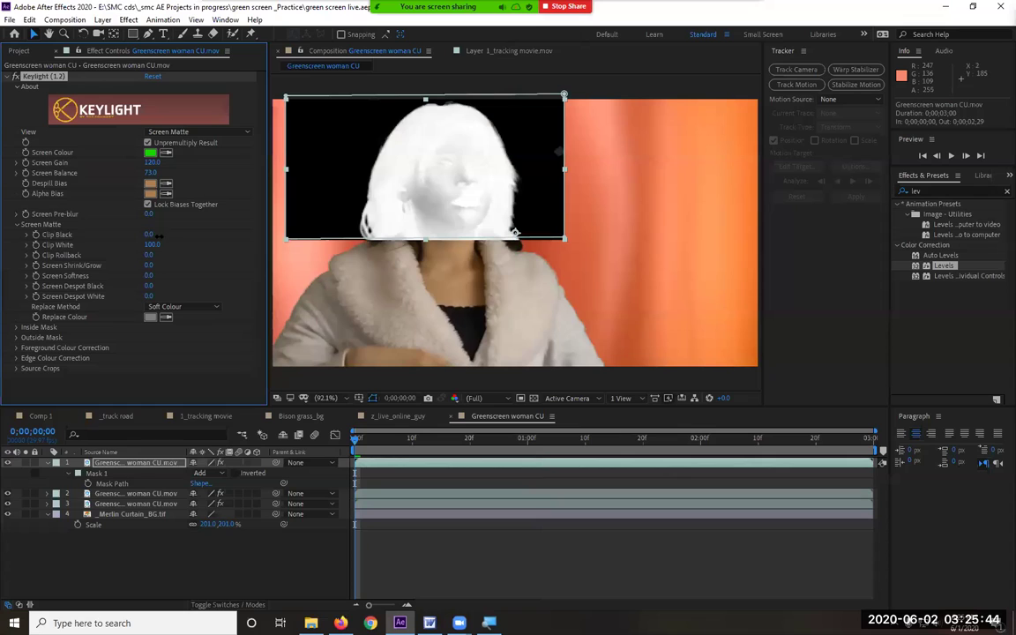
drag(153, 245, 131, 247)
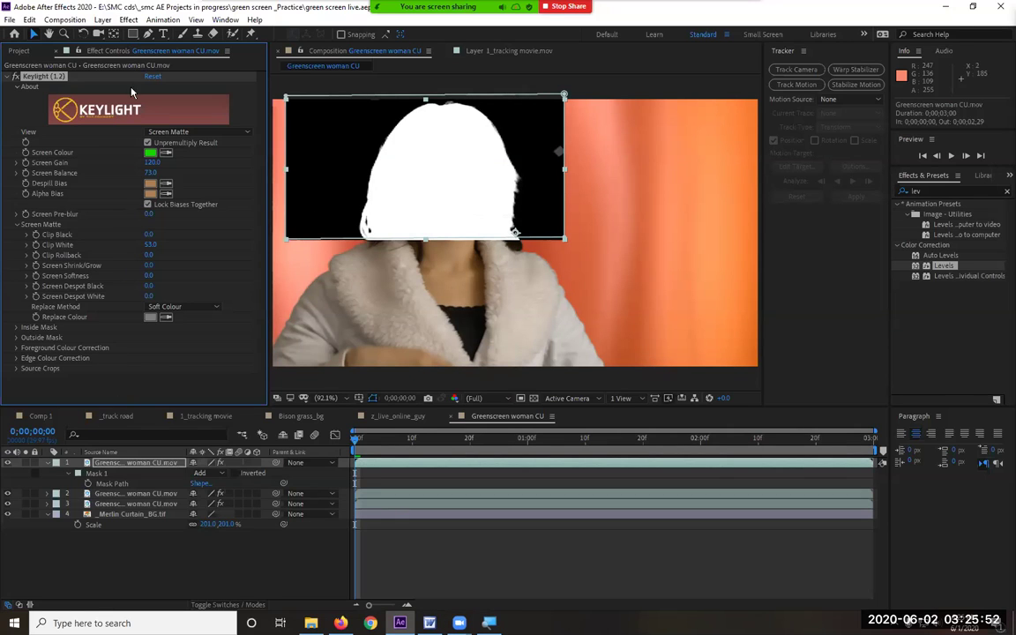
click(173, 132)
click(176, 278)
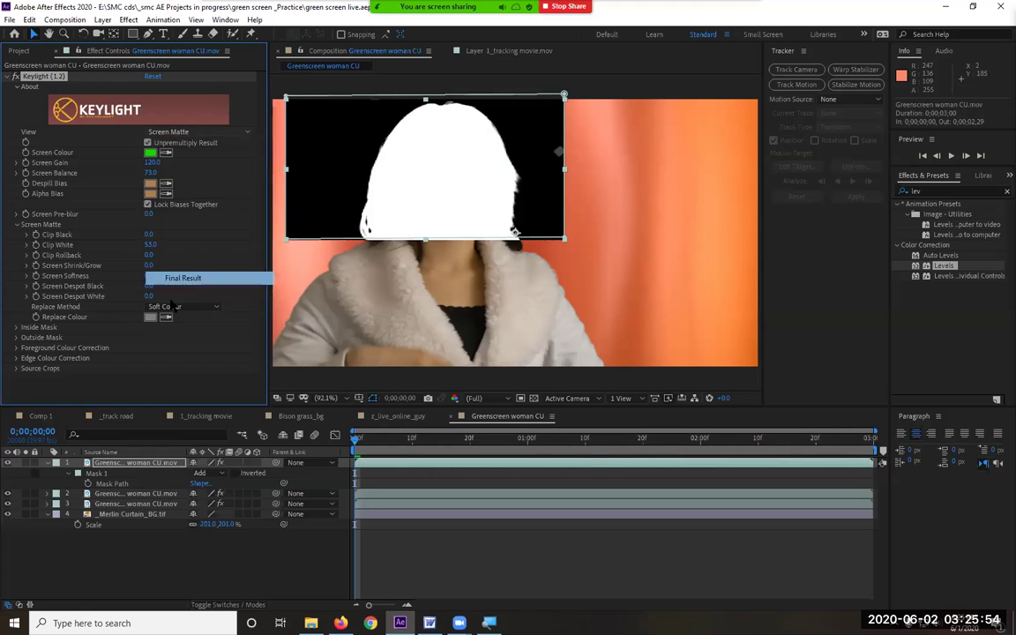
Step: Play and scrub through the composition to check the combined key and the head mask's coverage of the raised hand
key(space)
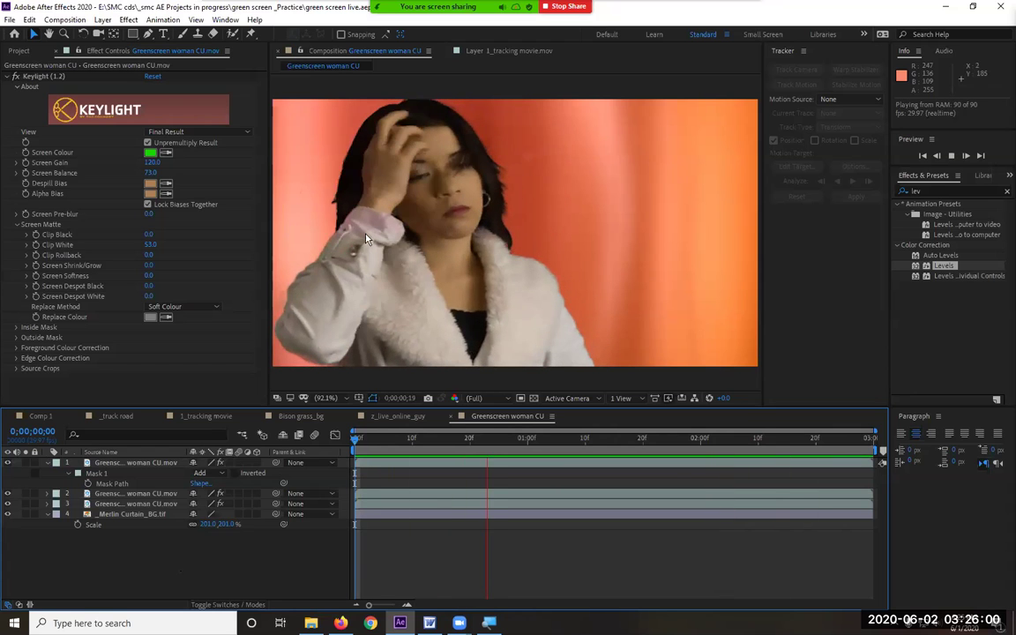
key(space)
click(648, 438)
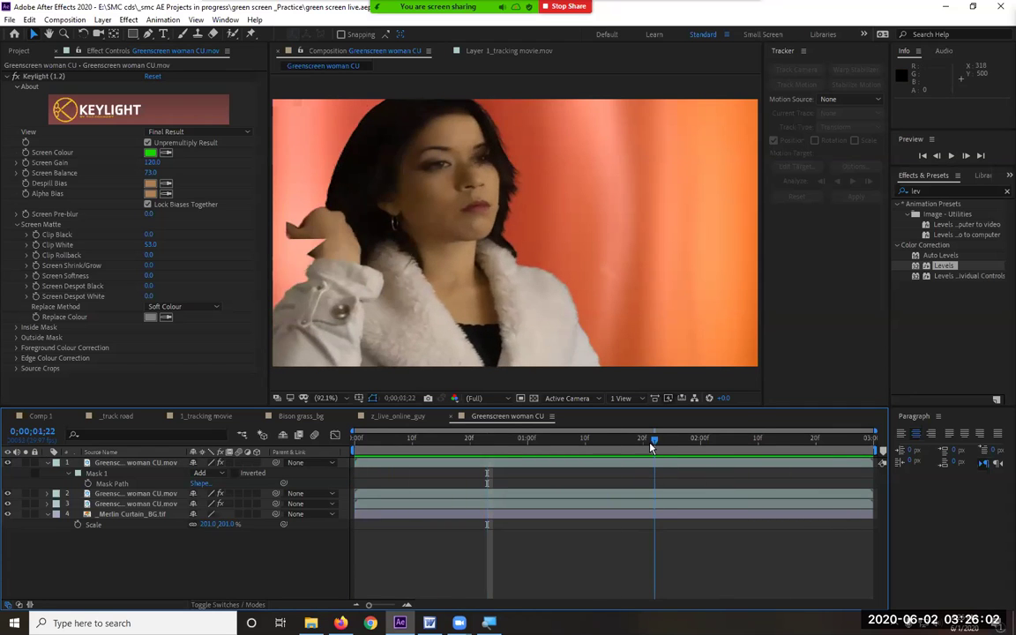
key(F2)
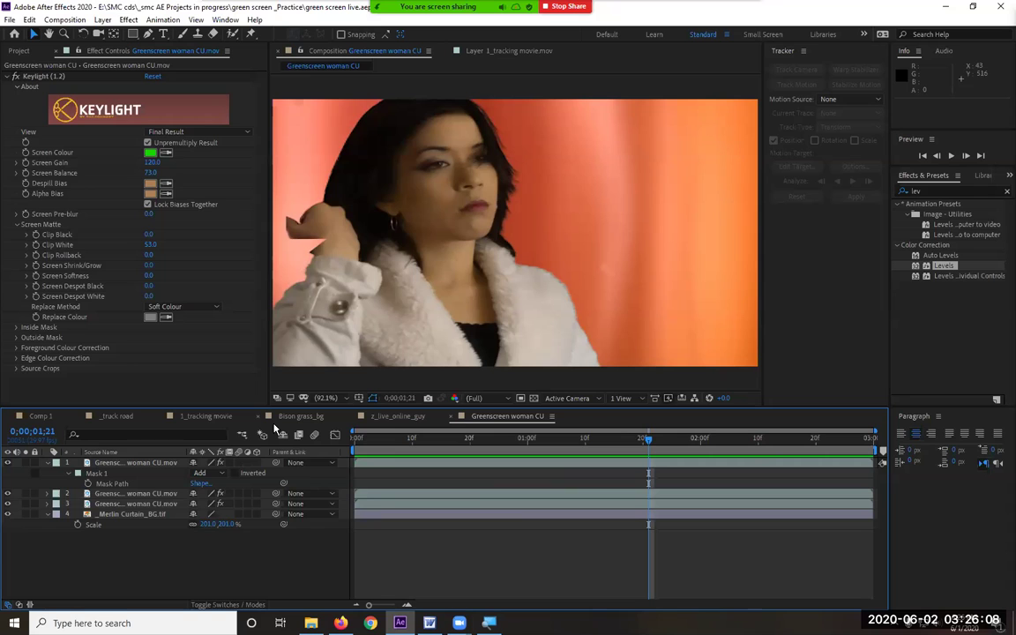
key(Home)
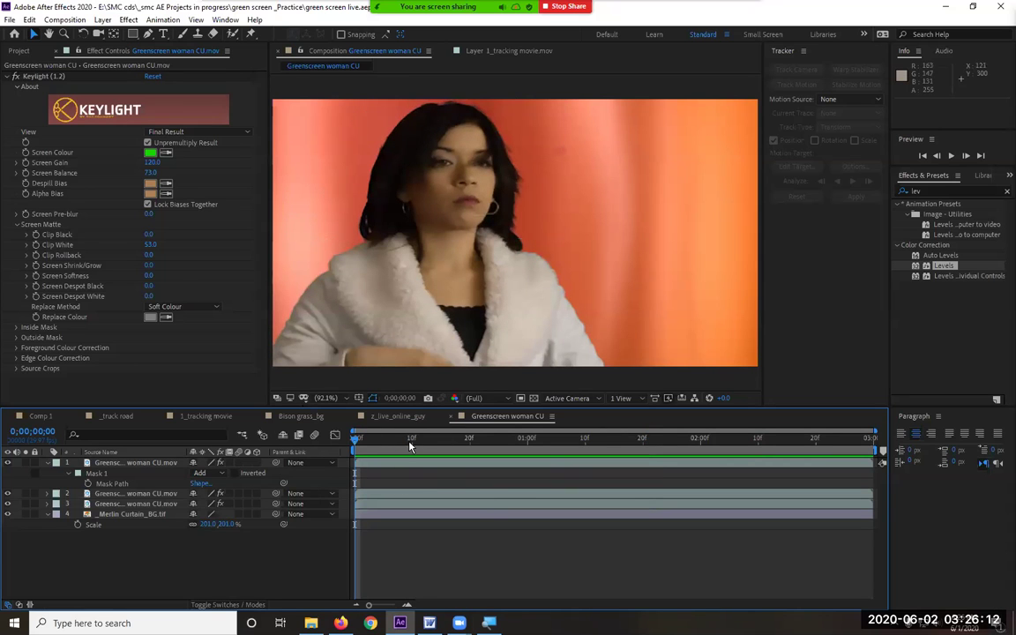
key(space)
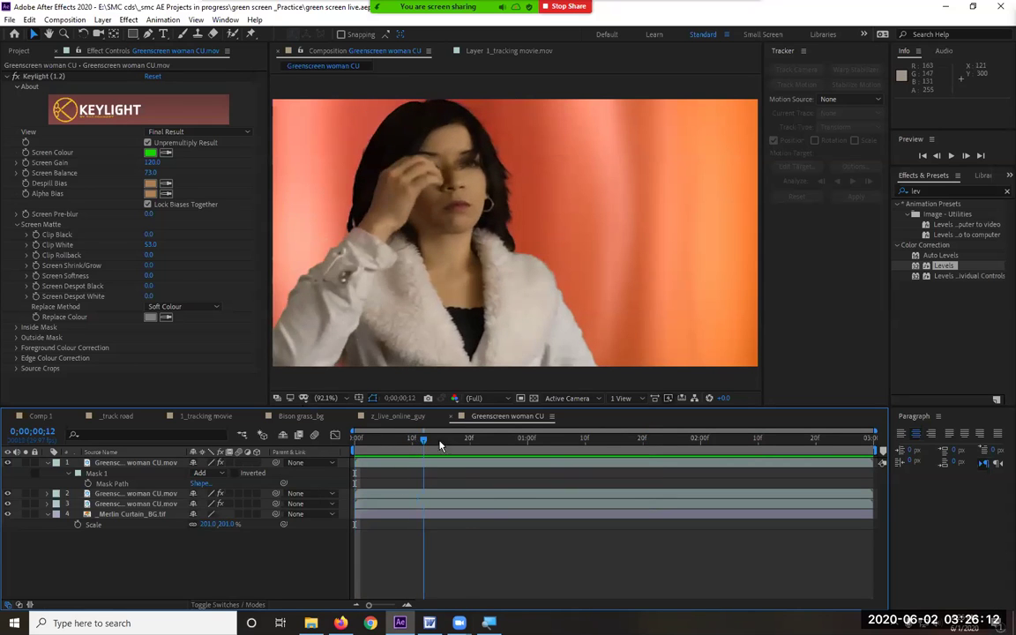
key(space)
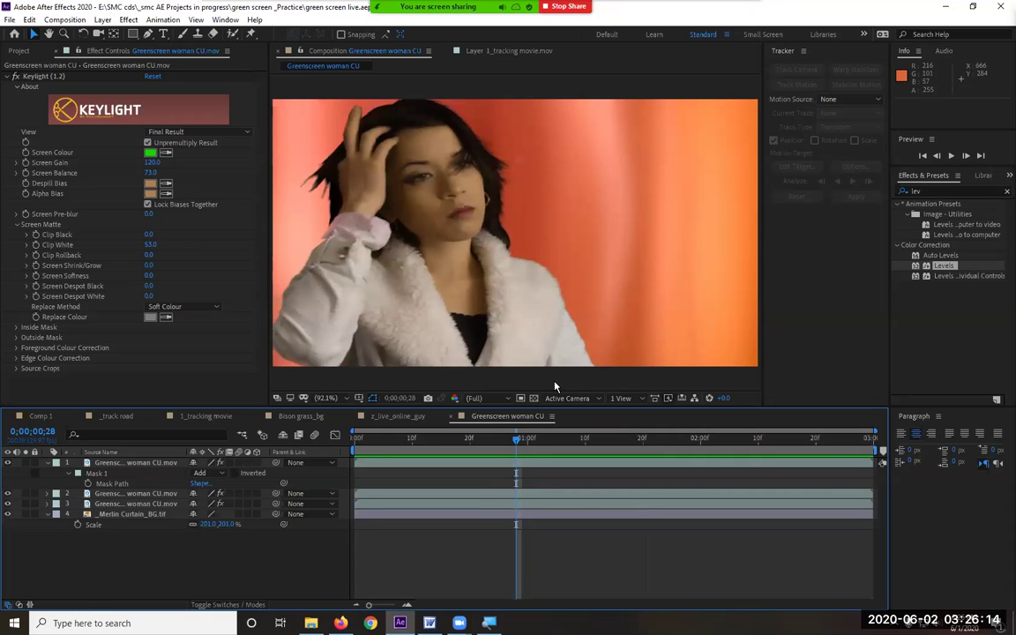
Step: At frame 0;00;01;12, hide the second and third footage layers and move the head mask's left edge outward beyond the frame
click(599, 441)
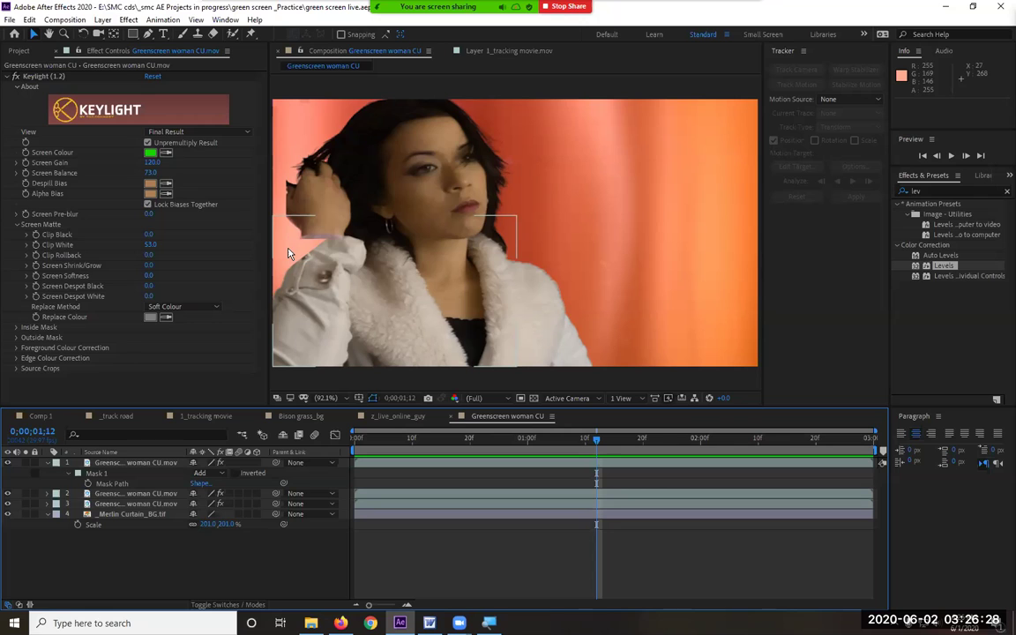
click(7, 494)
click(7, 504)
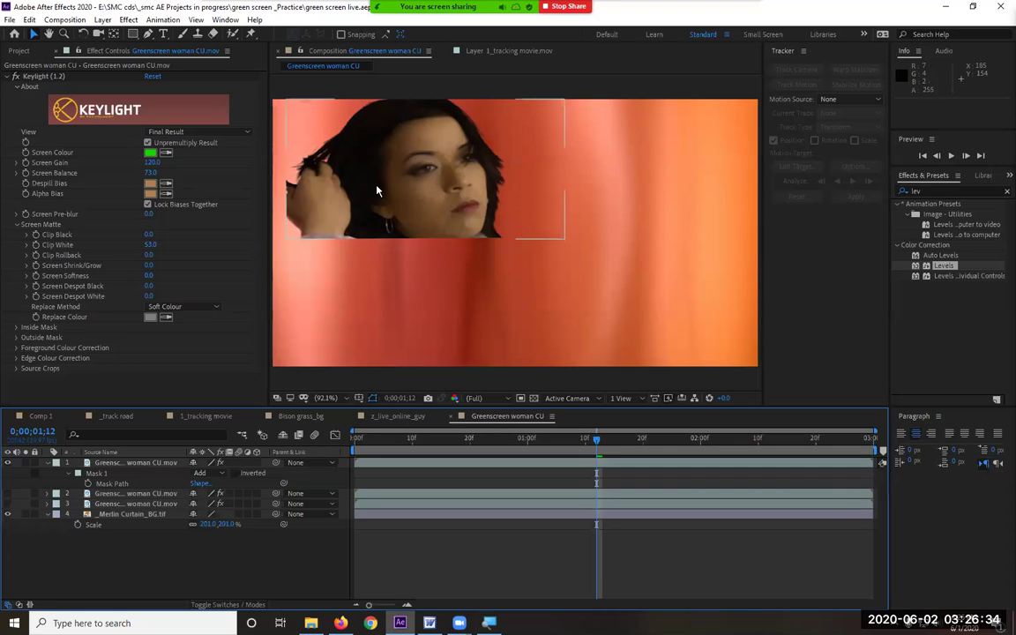
click(337, 168)
drag(285, 173, 223, 174)
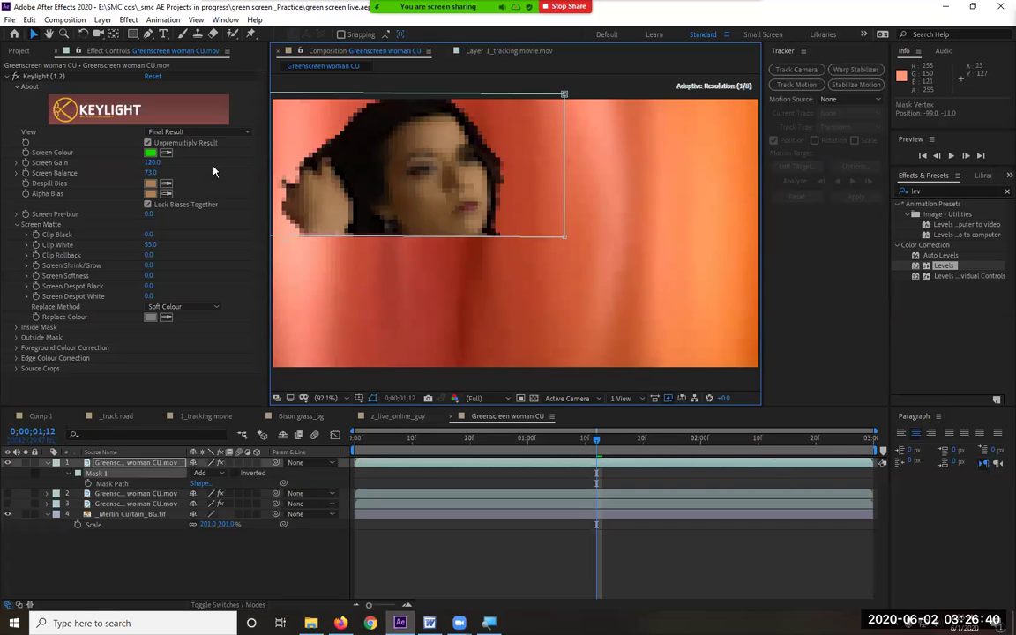
Step: Scrub to frame 0;00;02;27, hide the first footage layer and show the second one on its own over the background
drag(389, 443, 855, 443)
click(7, 463)
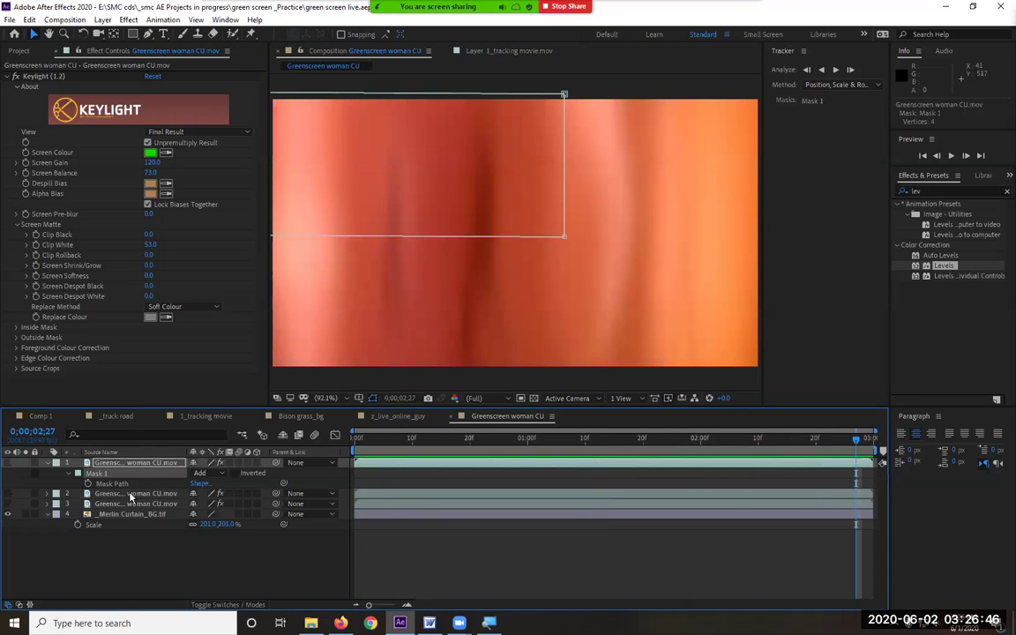
click(7, 494)
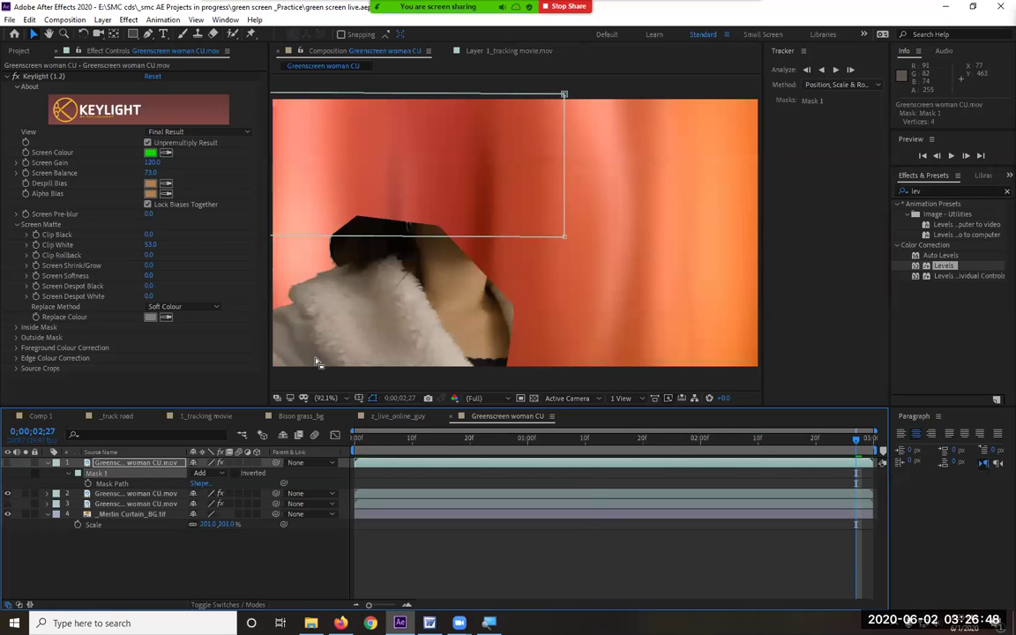
Step: Reveal the second footage layer's mask and move its top vertex outward beyond the frame's left edge
click(376, 307)
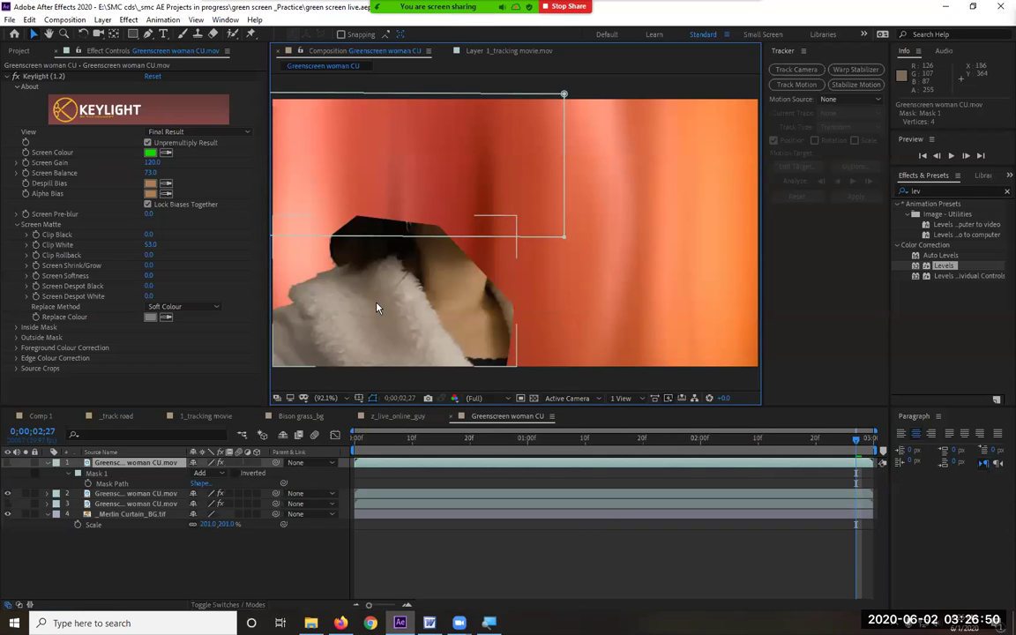
key(m)
key(m)
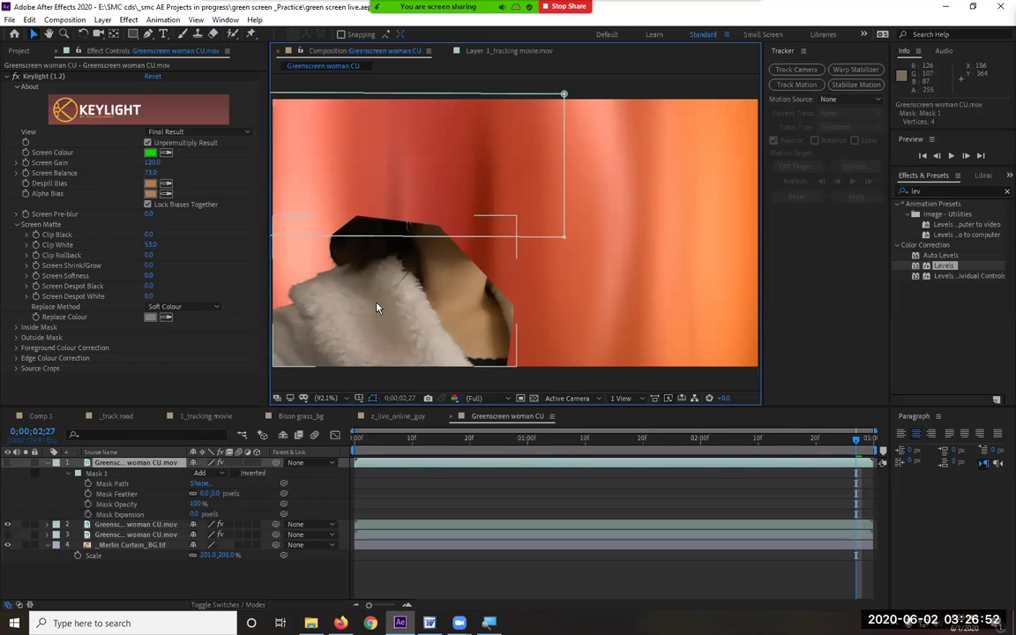
click(109, 478)
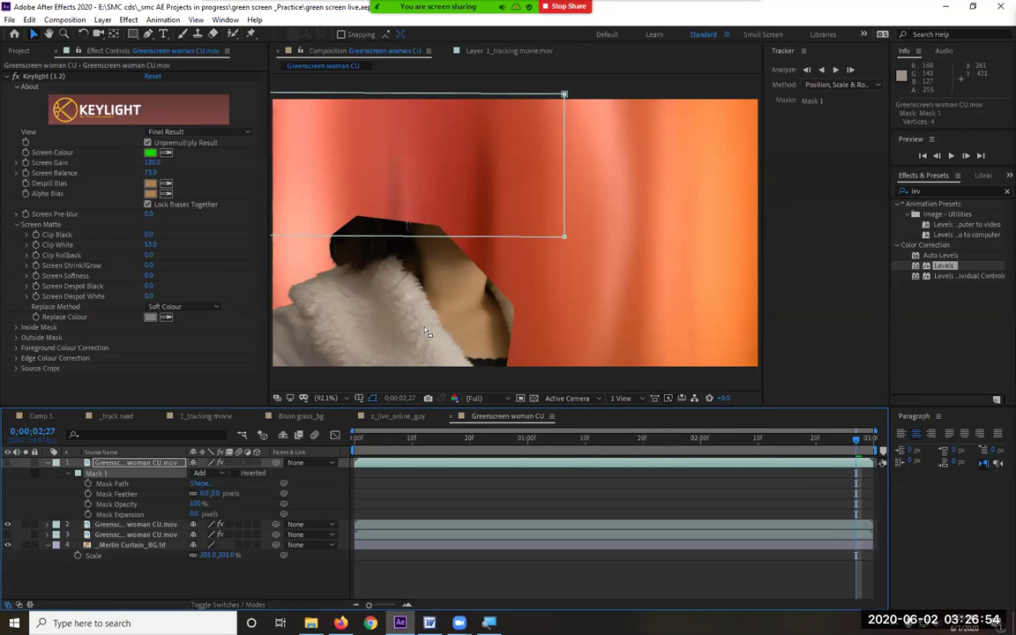
click(49, 463)
click(116, 475)
key(m)
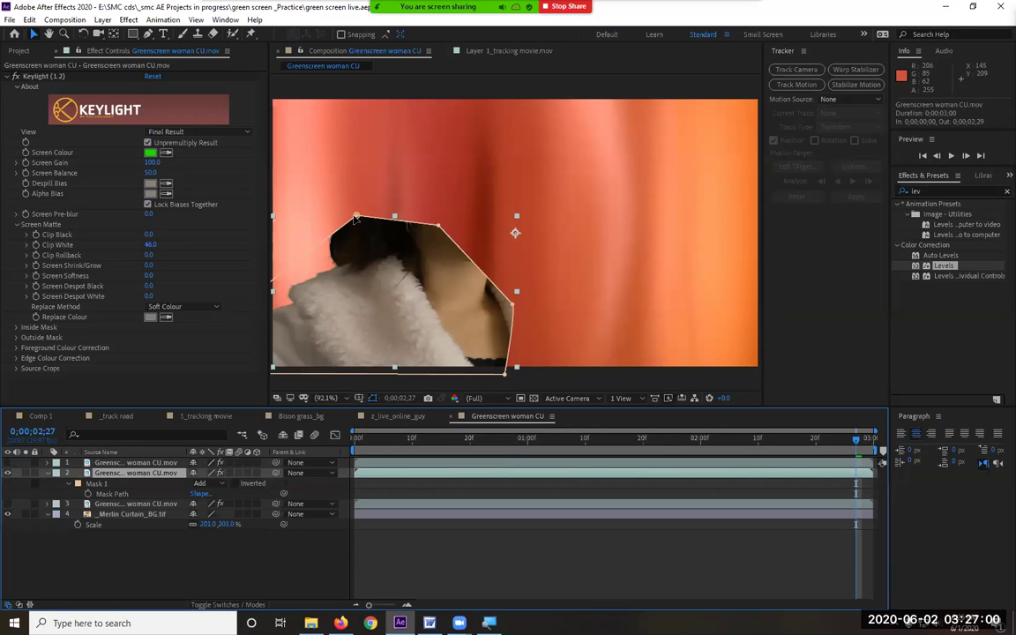
drag(355, 217, 221, 216)
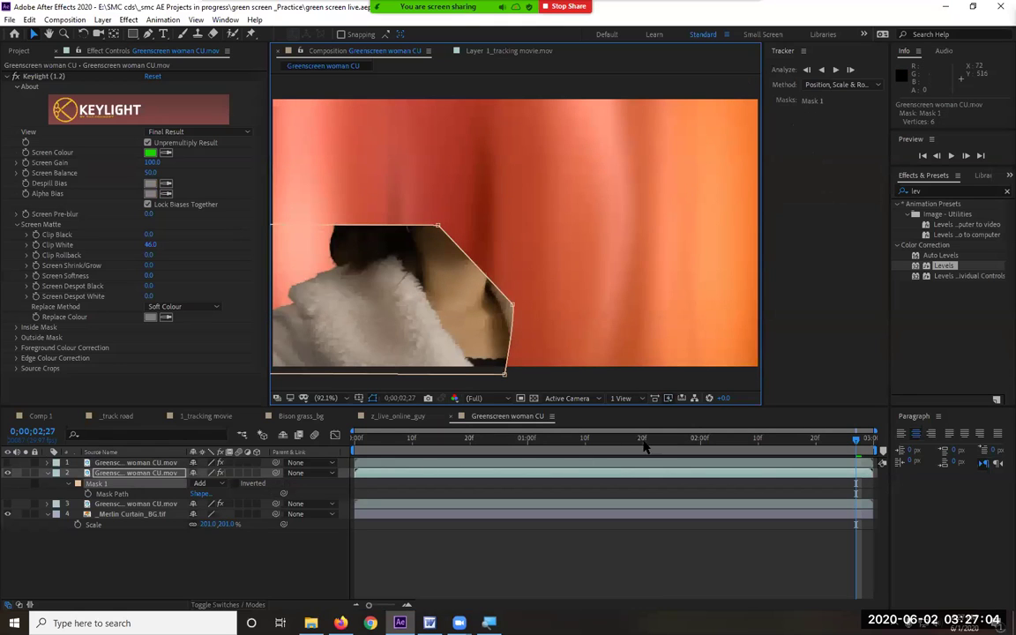
Step: Show the first and third footage layers again and play the composition to check the combined key
click(7, 504)
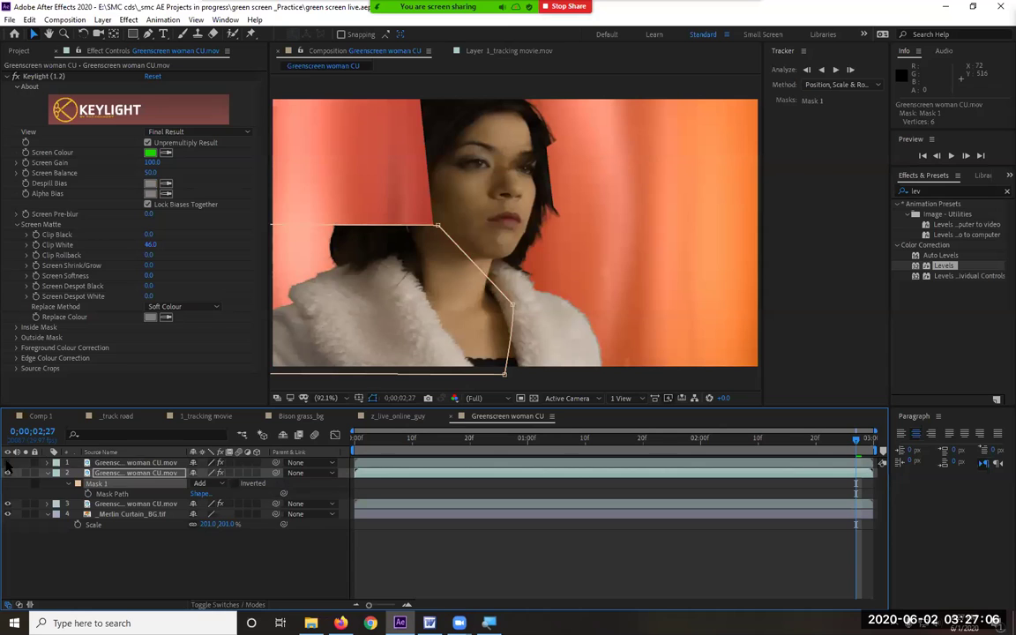
key(F2)
click(7, 462)
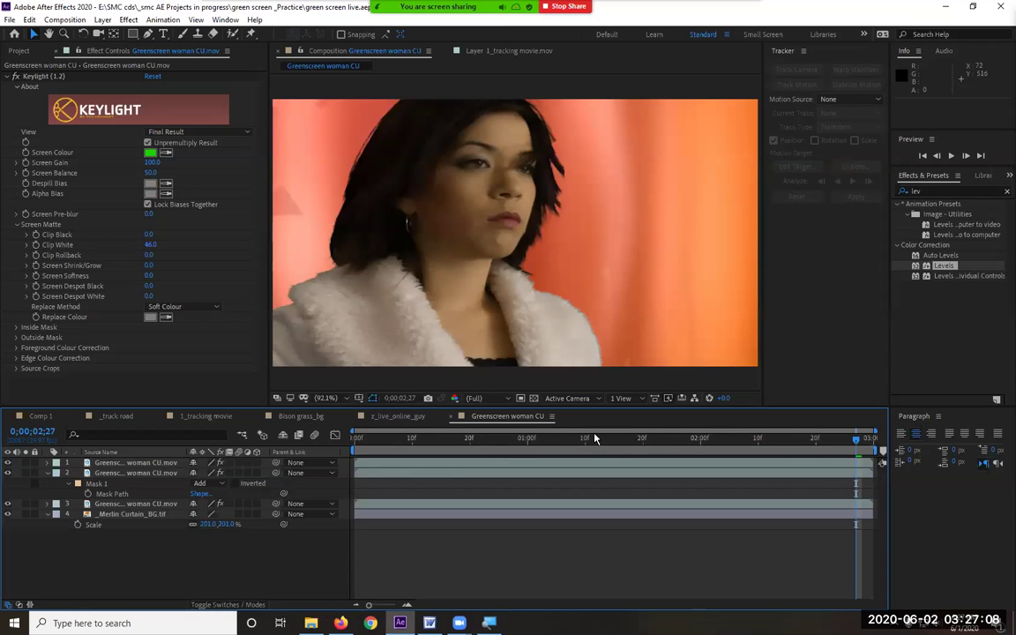
key(space)
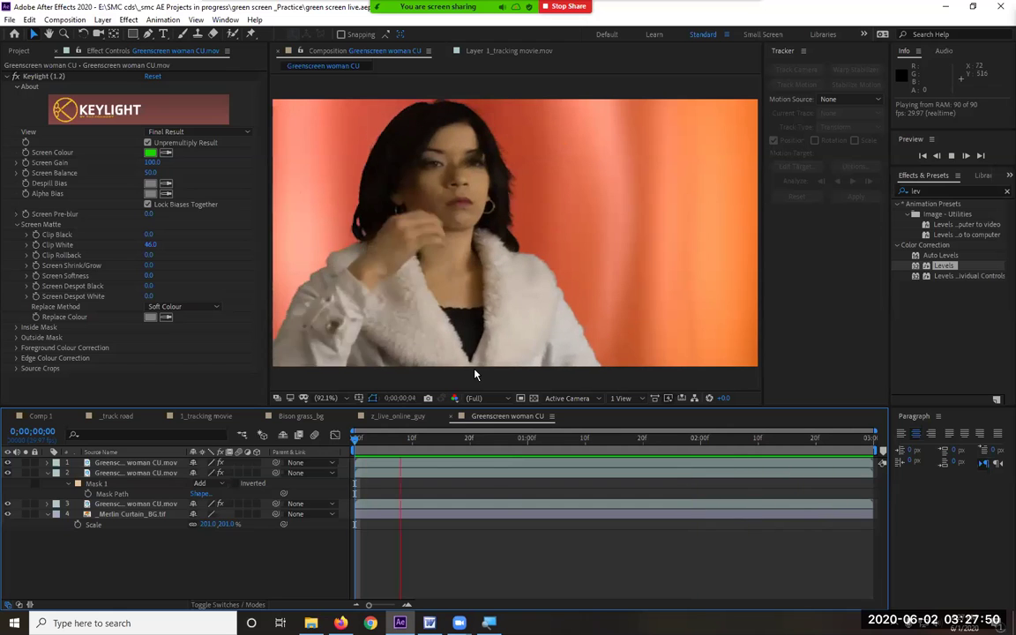
key(space)
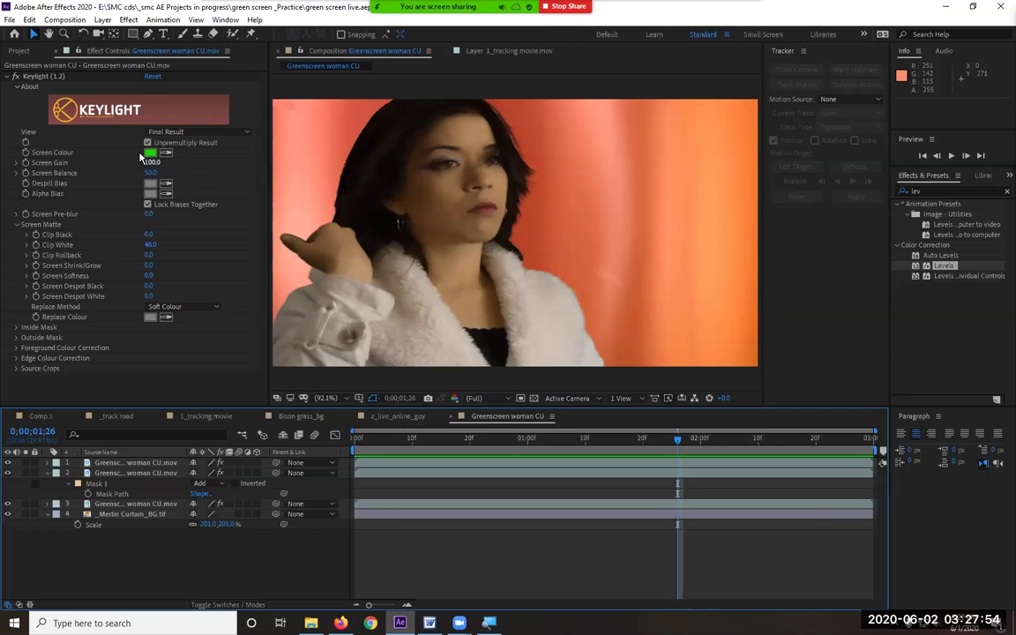
Step: Inspect the second footage layer's Screen Matte, sample a brown Replace Colour from beside the woman's face, and return to Final Result
click(173, 131)
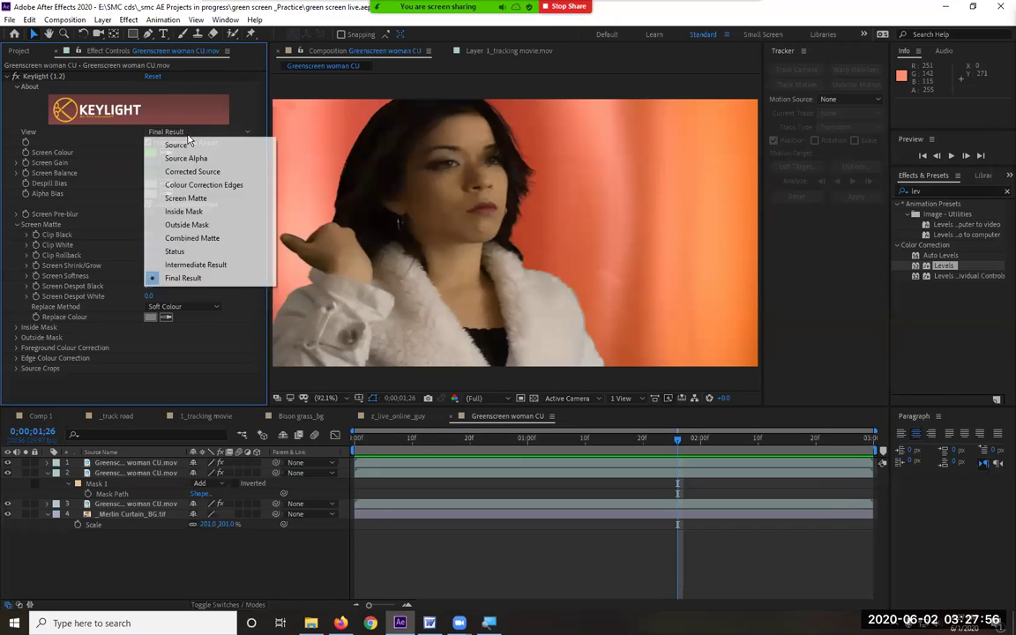
click(211, 199)
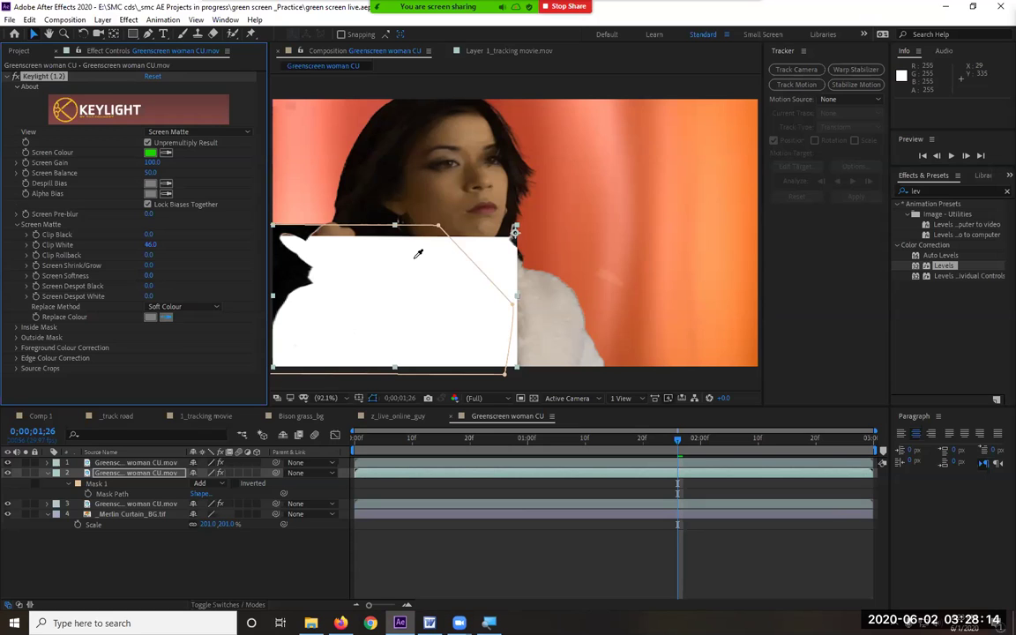
click(383, 172)
click(196, 131)
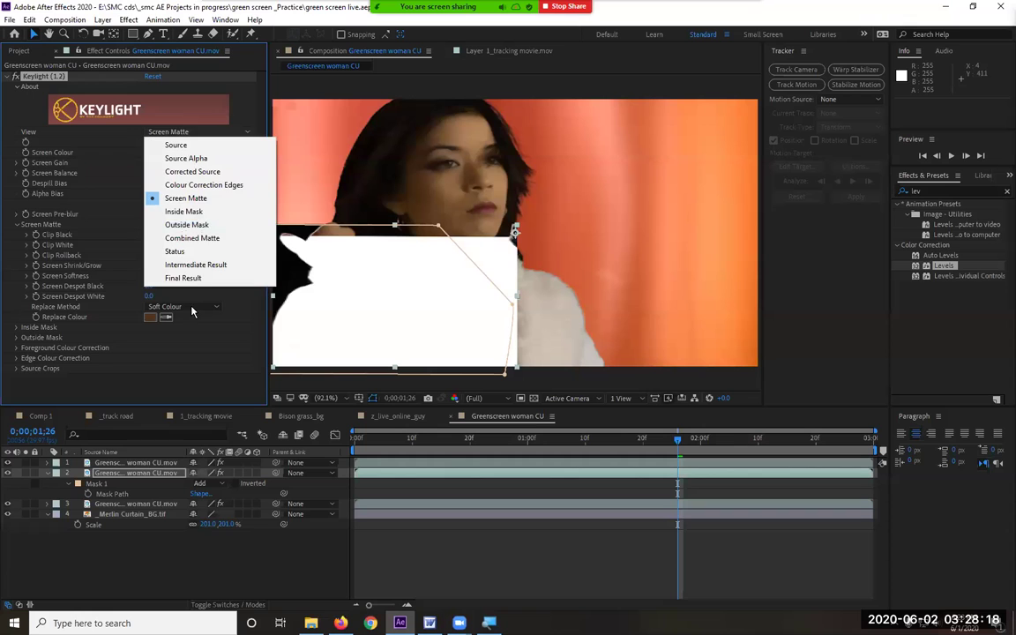
click(189, 280)
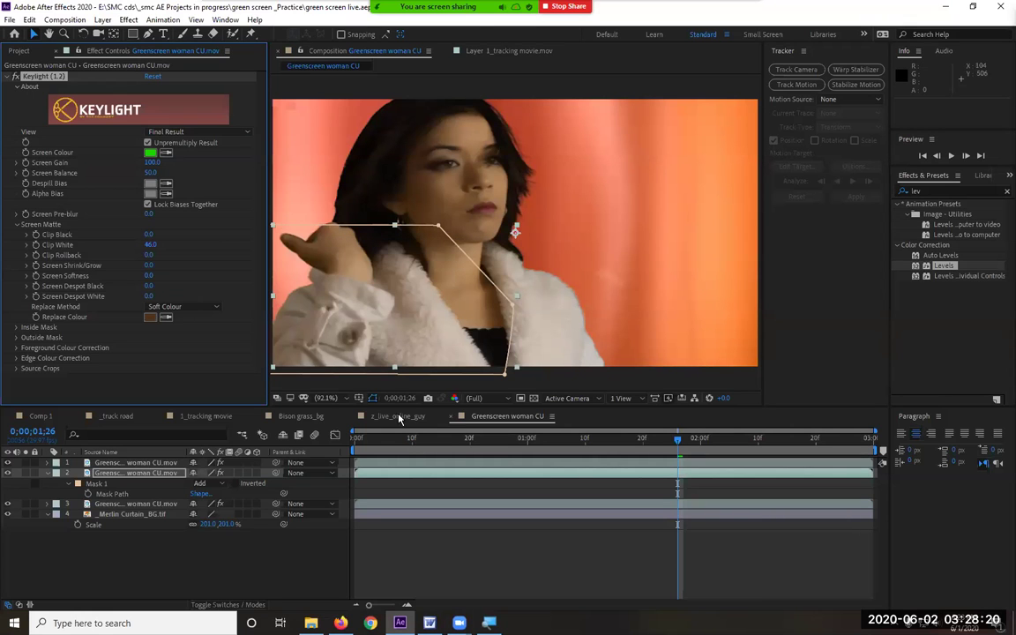
Step: Replay and scrub to 0;00;02;03, then examine the second footage layer's Screen Matte before returning its Keylight view to Final Result
drag(404, 449, 672, 449)
key(space)
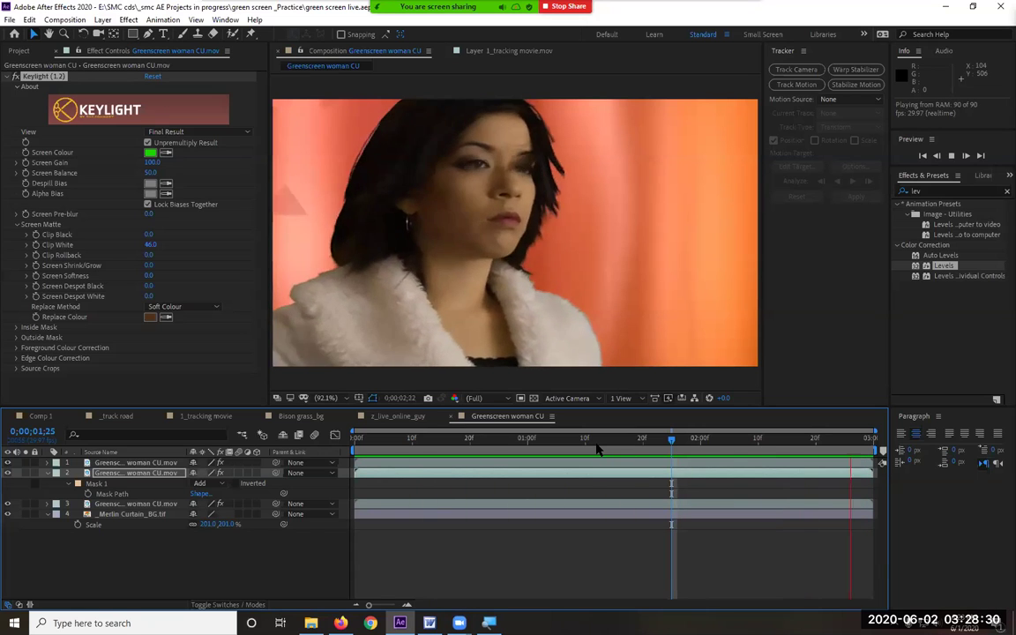
drag(691, 438, 721, 452)
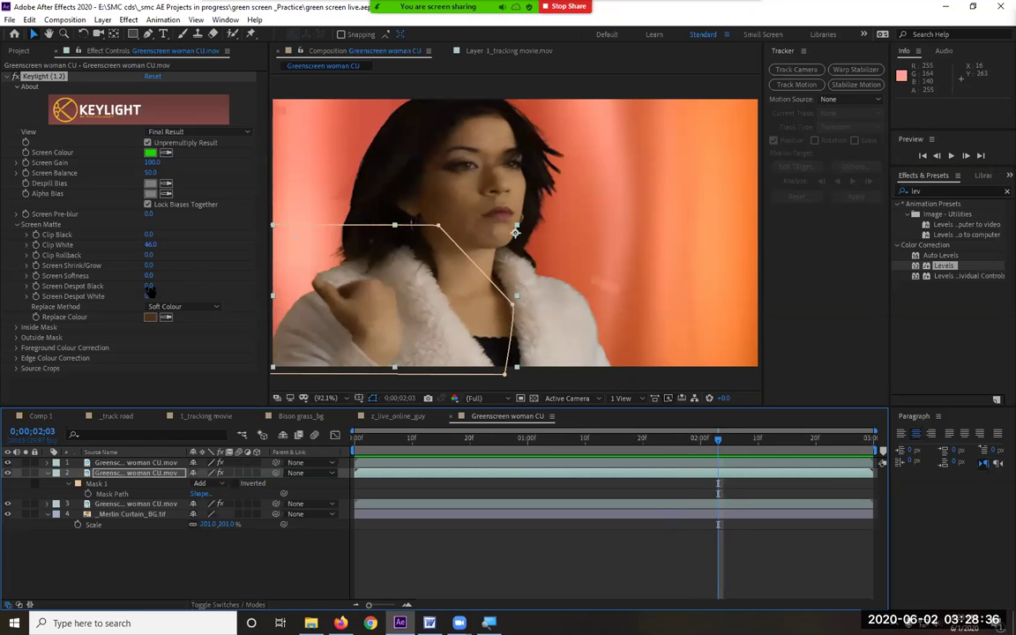
click(195, 134)
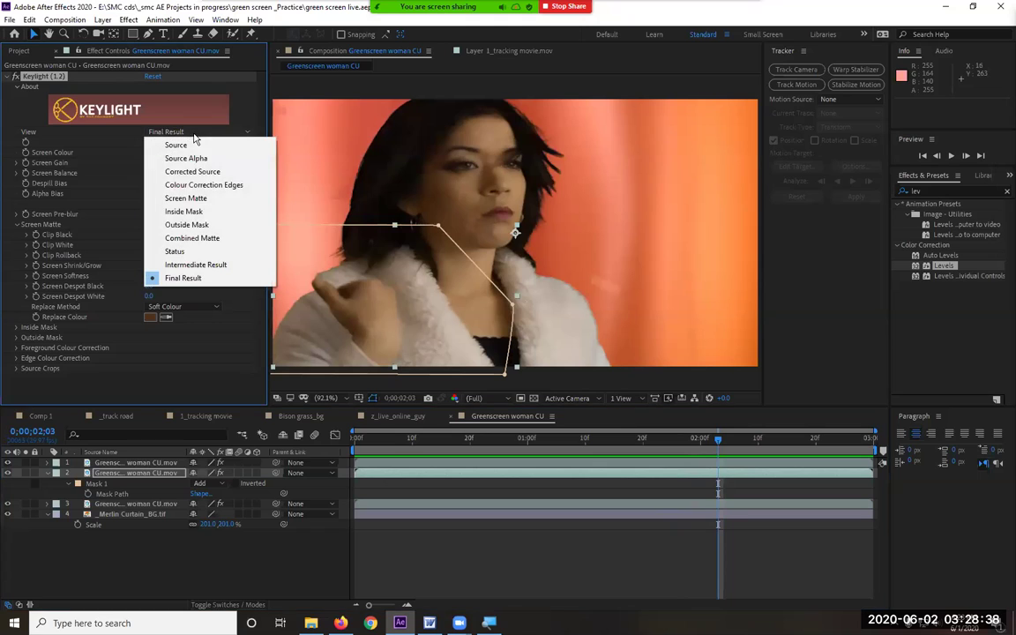
click(211, 200)
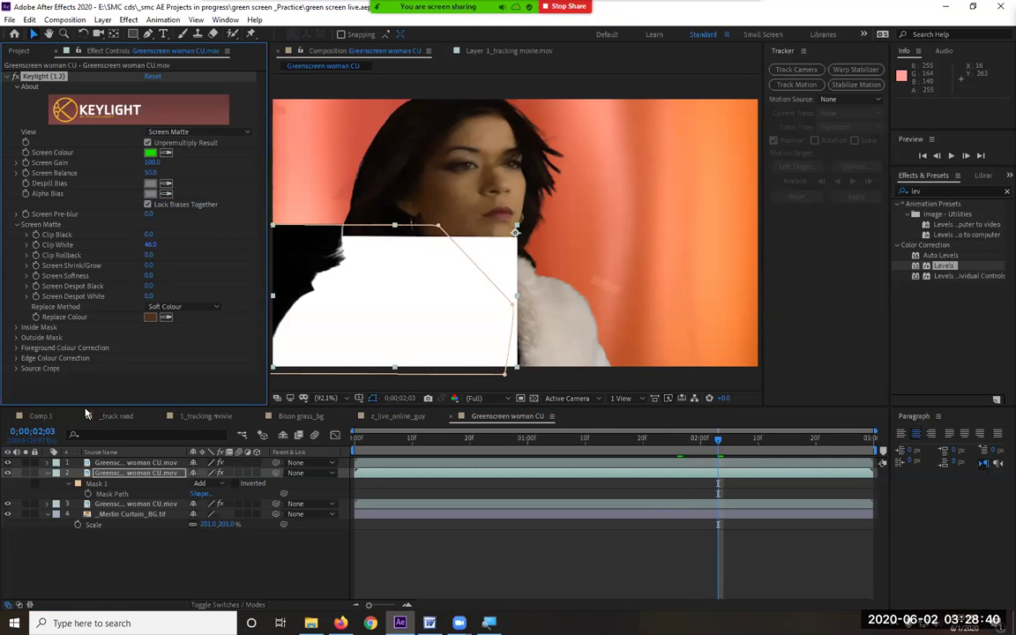
click(195, 134)
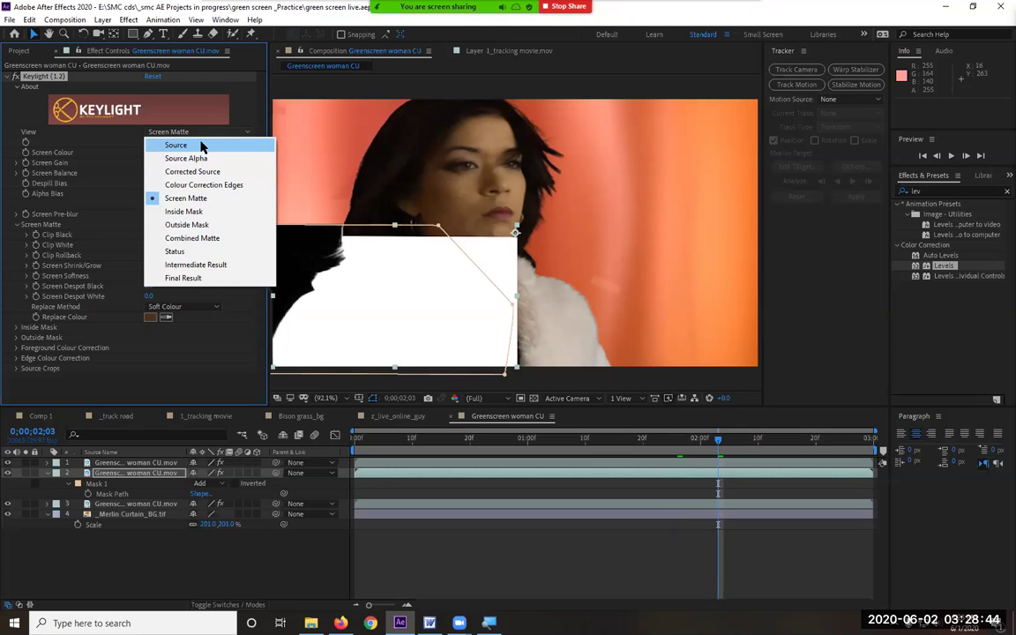
click(210, 278)
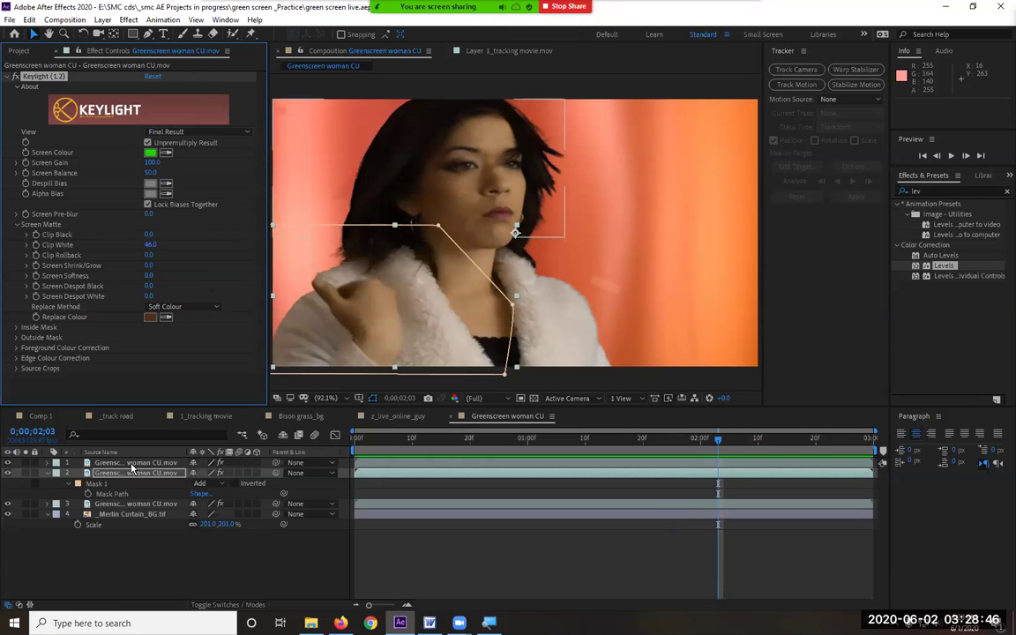
Step: Switch the first footage layer's Keylight view to Screen Matte and set its Clip Black to 17
click(134, 463)
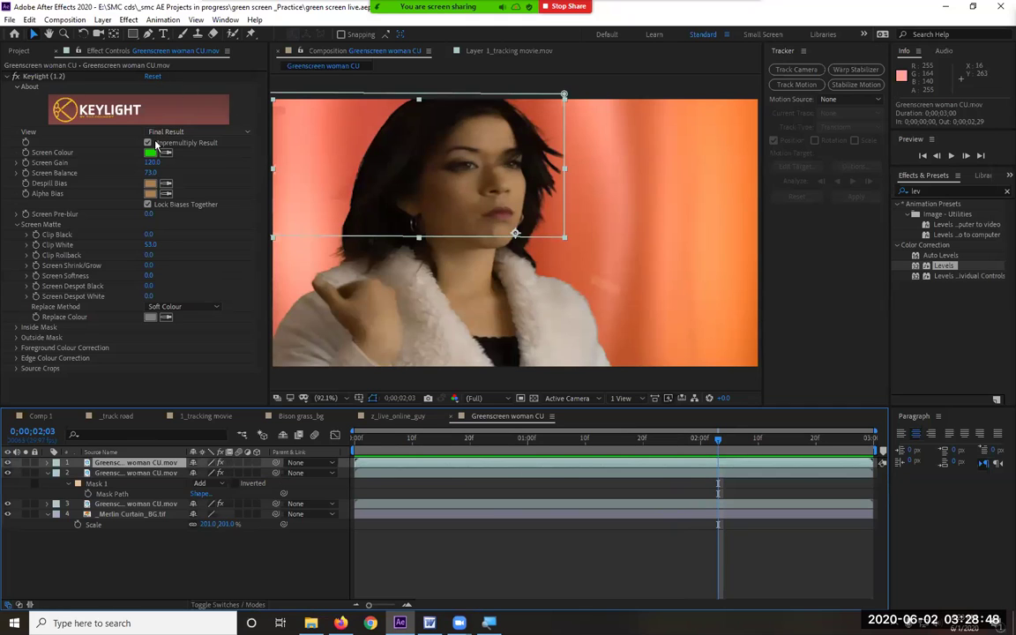
click(181, 133)
click(212, 199)
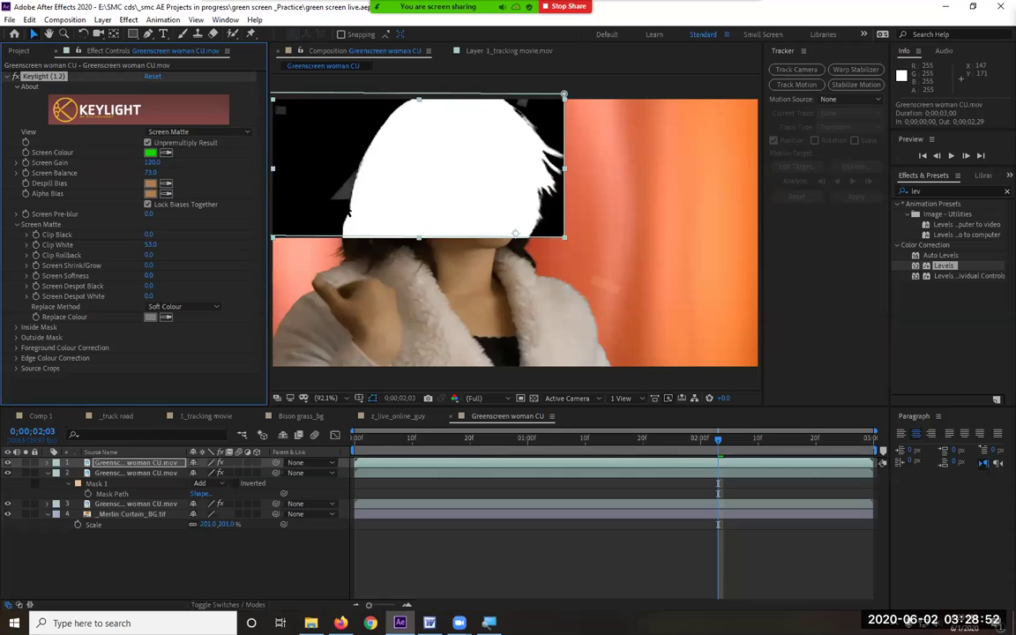
drag(149, 234, 160, 235)
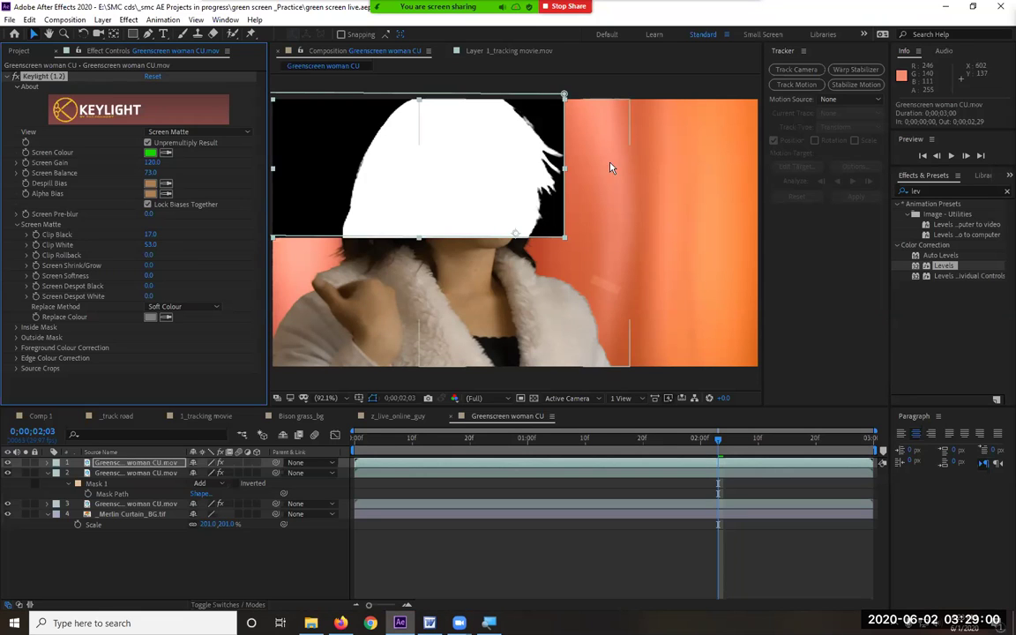
Step: Move the head mask's right edge farther outward and scrub to 0;00;01;05 to check the matte around the hair
click(565, 171)
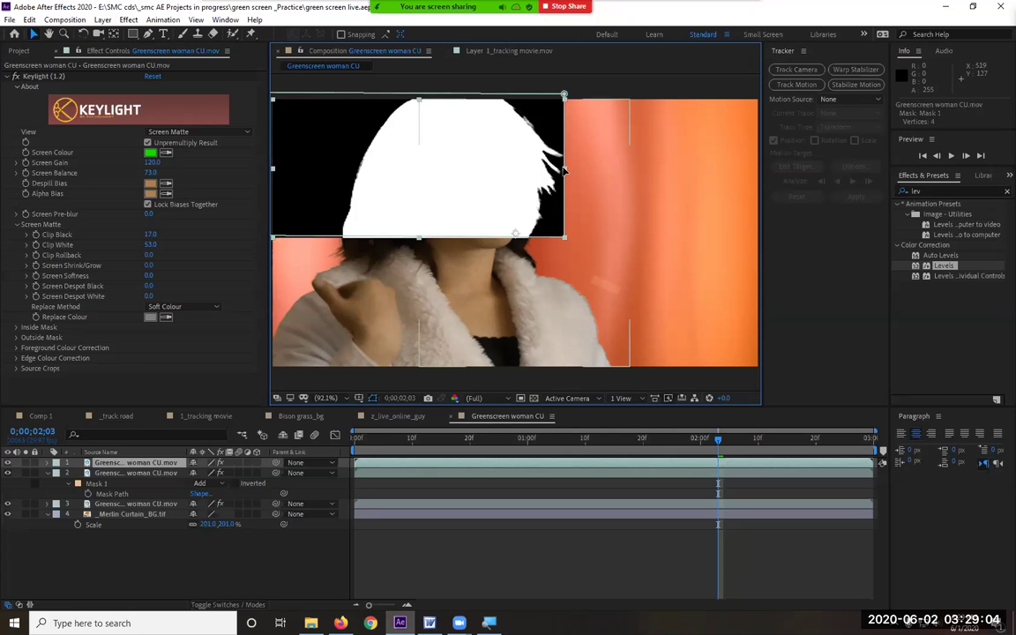
drag(566, 172, 592, 173)
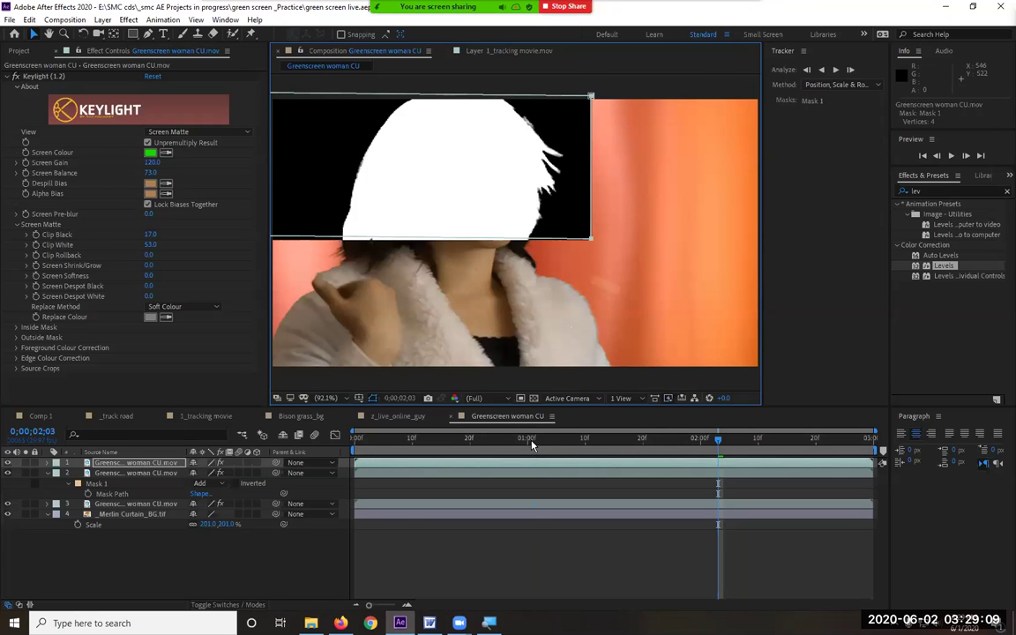
click(361, 440)
drag(447, 447, 557, 441)
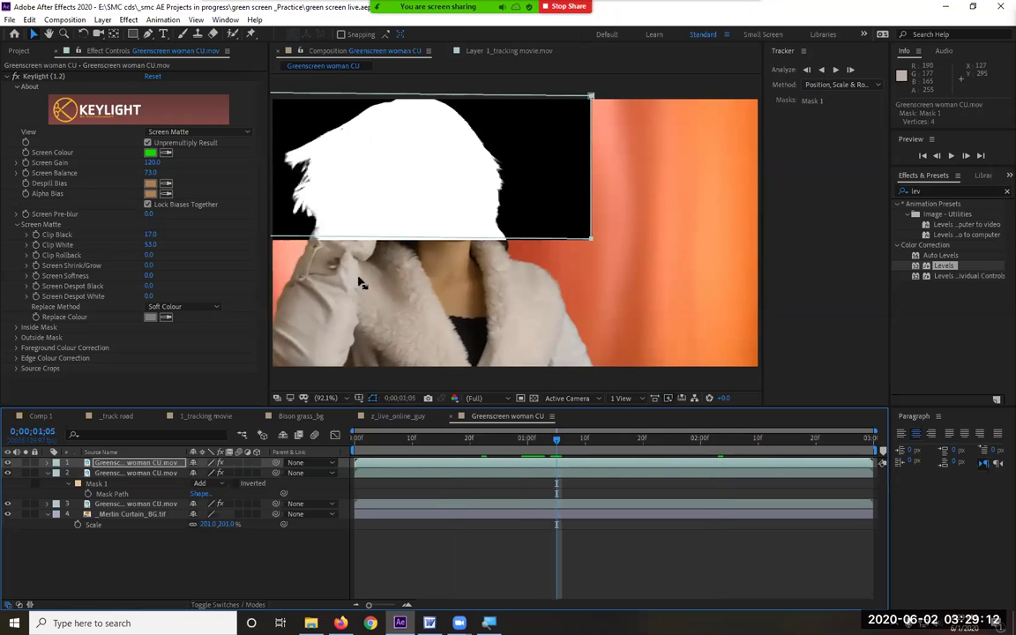
Step: Collapse the second footage layer, return the first layer's Keylight view to Final Result, and play the composition with nothing selected
click(47, 473)
click(192, 133)
click(186, 277)
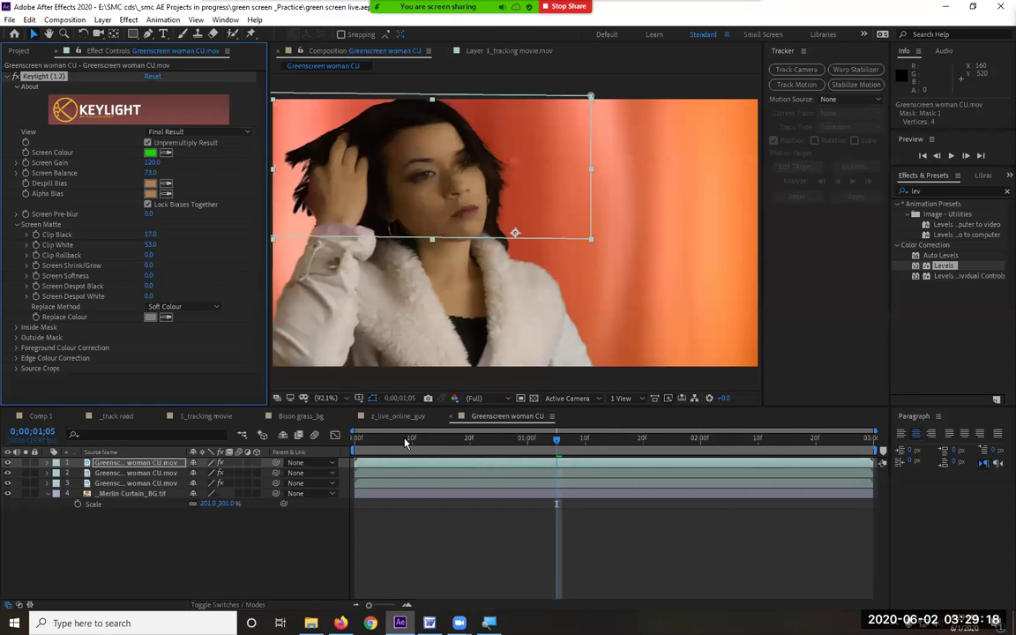
key(space)
click(273, 540)
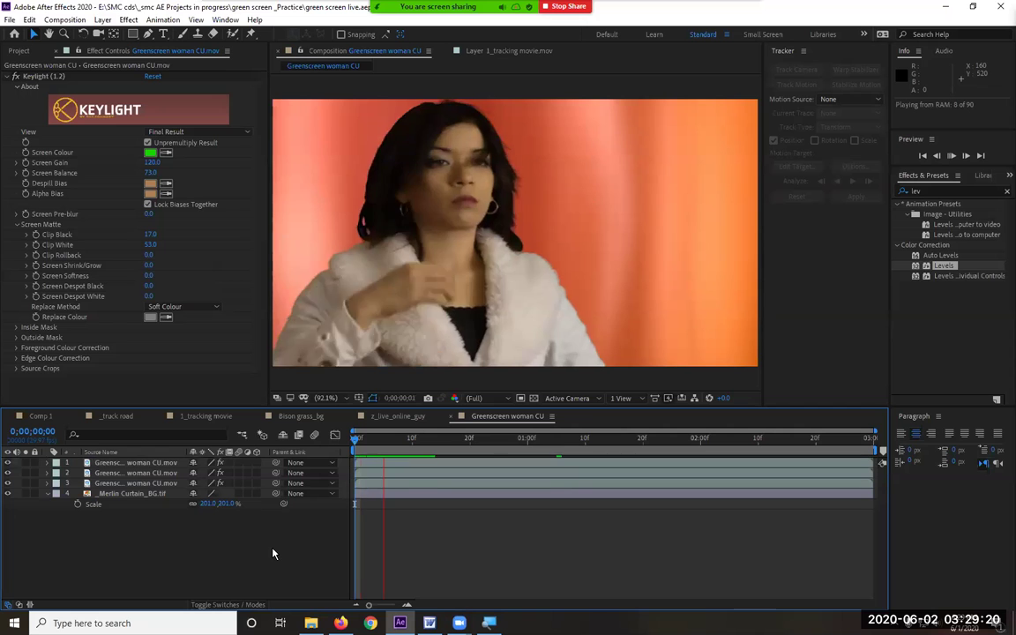